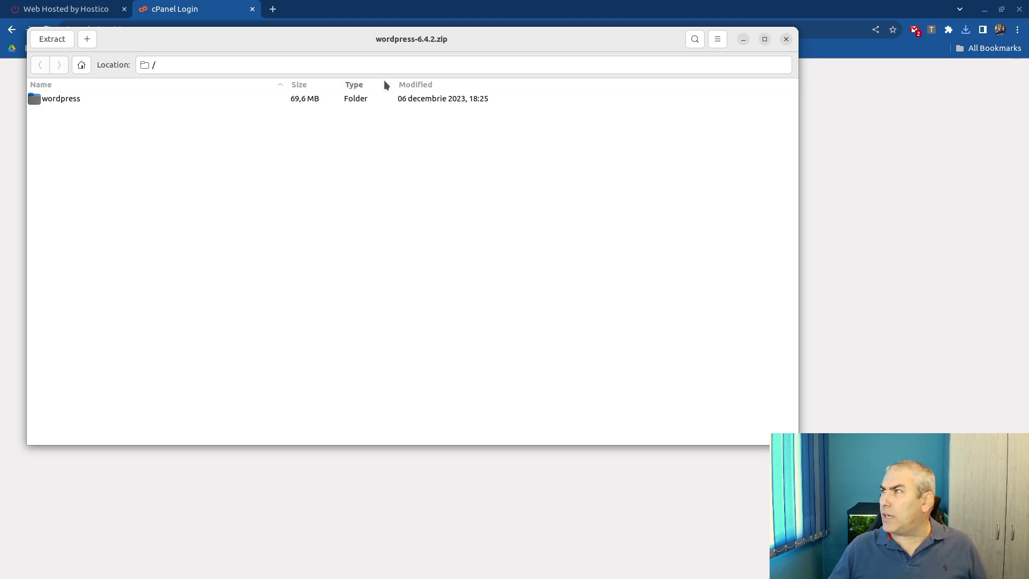
Close the WordPress archive in Archive Manager and return to the Exclusive-Vision.ro folder
{"action": "left_click_drag", "start_coordinate": [330, 36], "coordinate": [460, 96]}
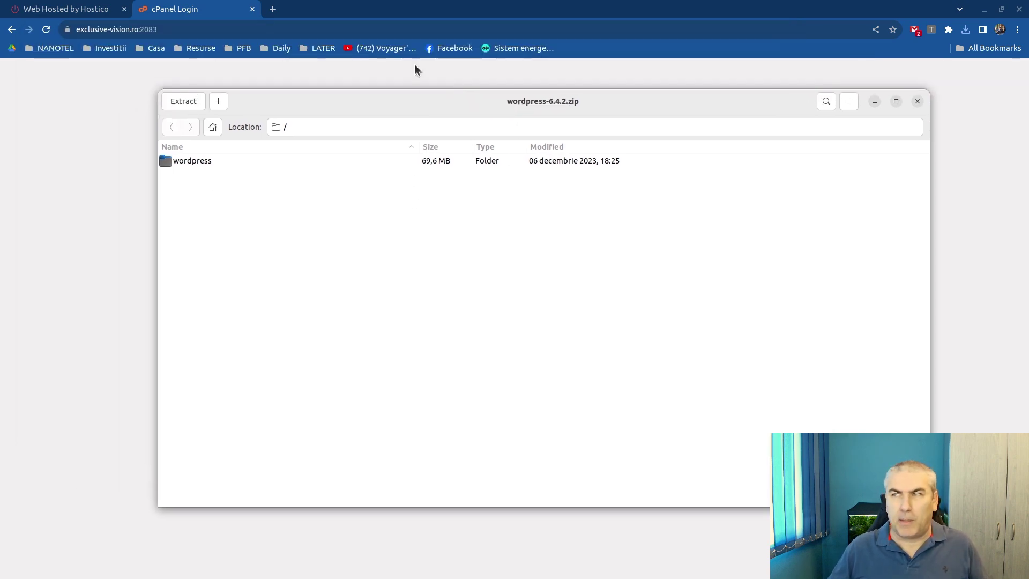
{"action": "left_click", "coordinate": [917, 101]}
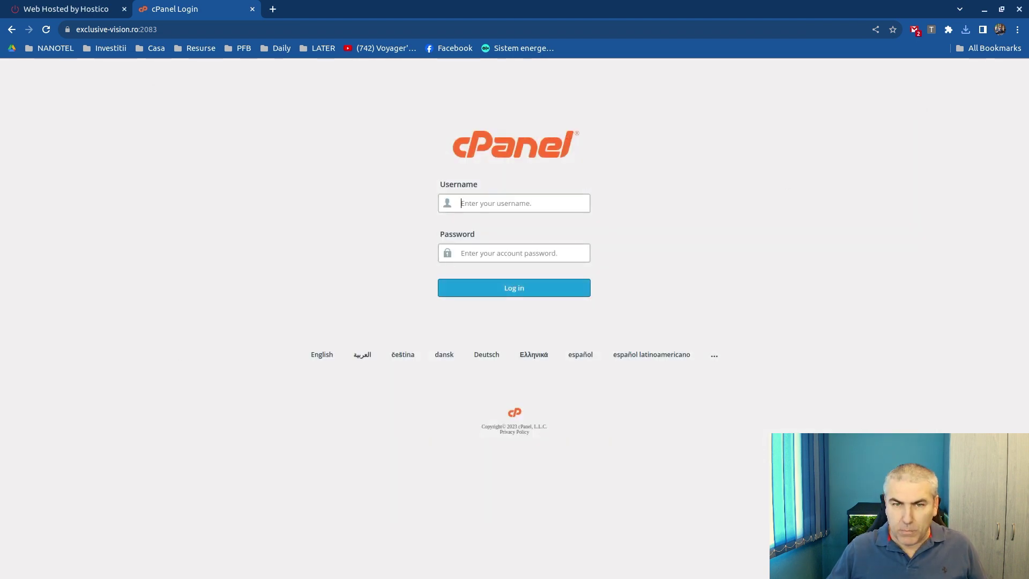
{"action": "key", "text": "alt+Tab"}
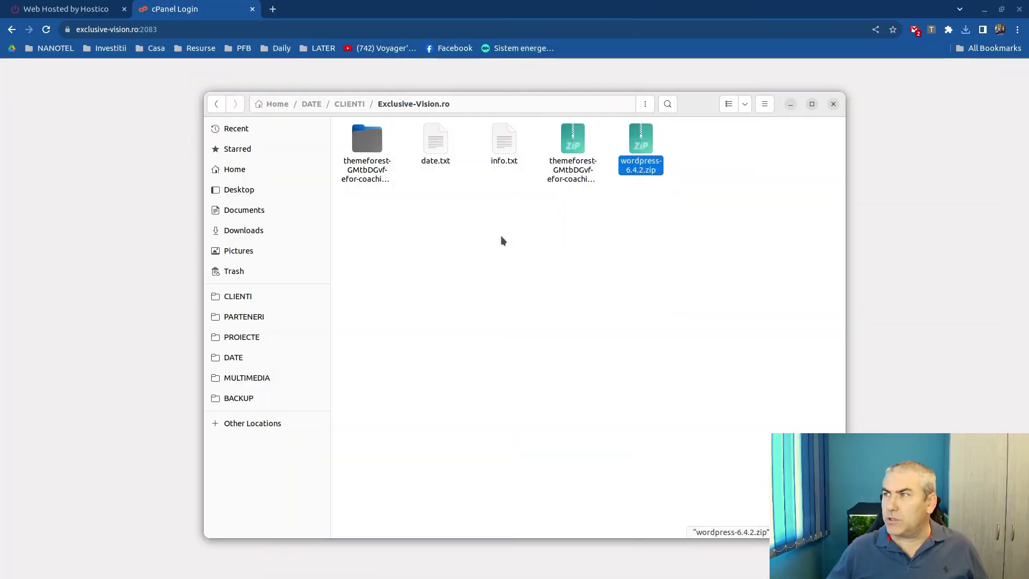
Extract wordpress-6.4.2.zip here into a new wordpress-6.4.2 folder
{"action": "left_click", "coordinate": [668, 247]}
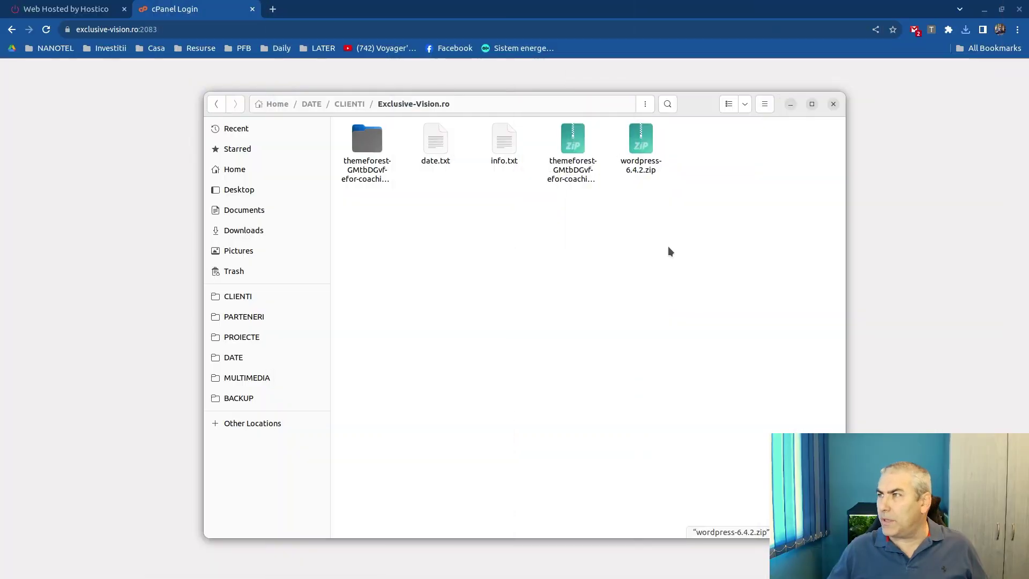
{"action": "right_click", "coordinate": [646, 146]}
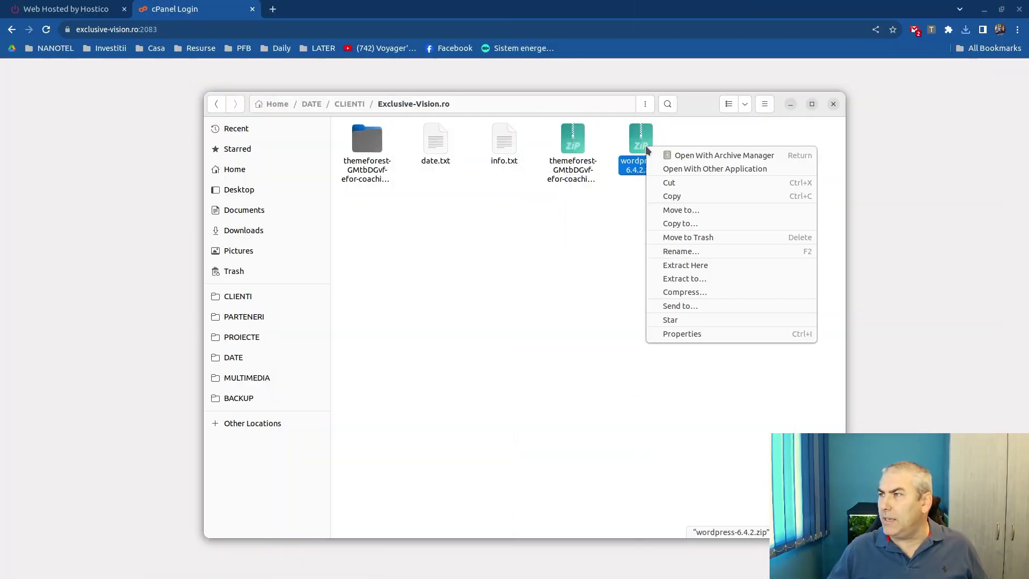
{"action": "left_click", "coordinate": [676, 264]}
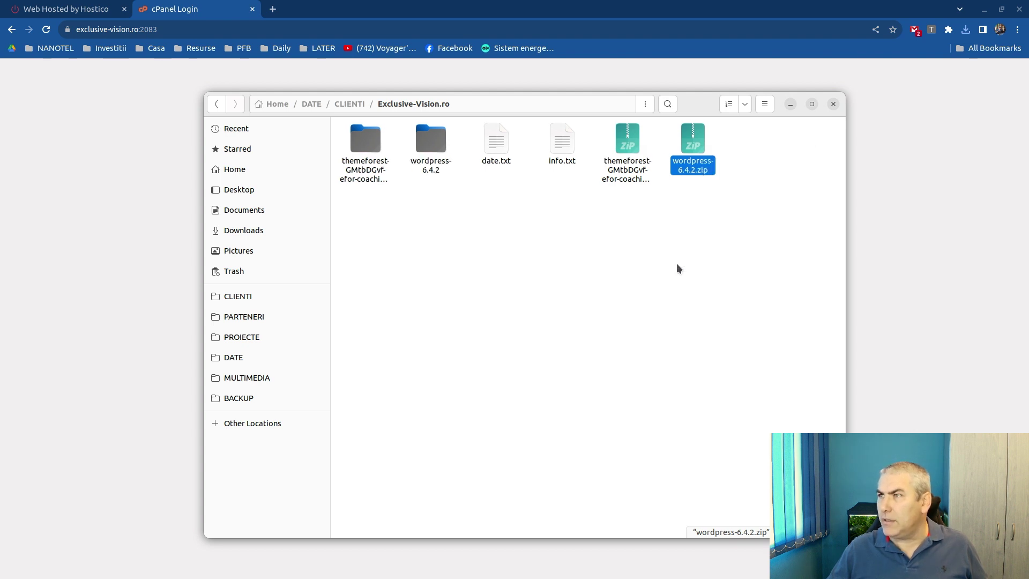
Check the core files in wordpress-6.4.2/wordpress, then return to Exclusive-Vision.ro
{"action": "double_click", "coordinate": [420, 141]}
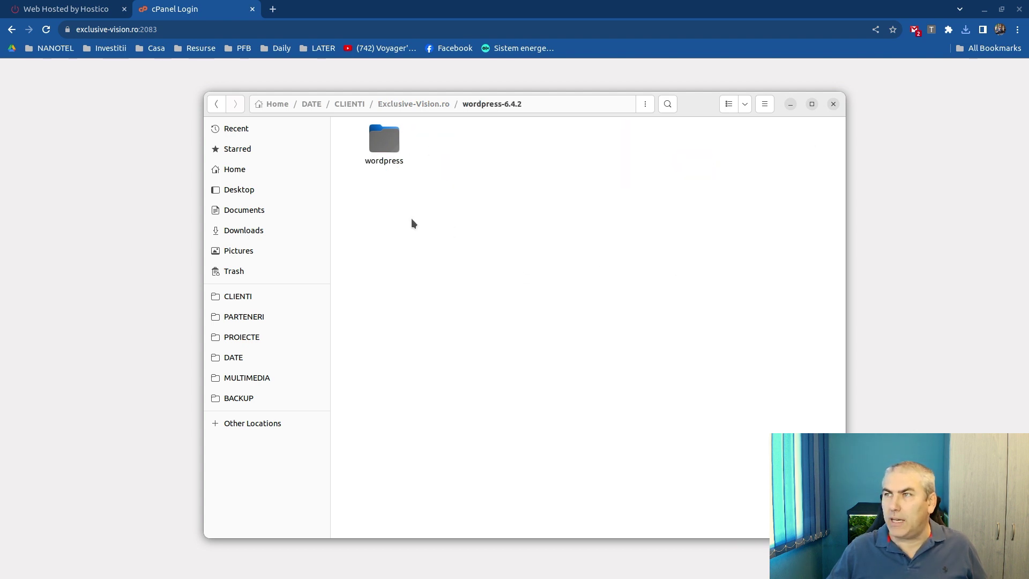
{"action": "double_click", "coordinate": [381, 140]}
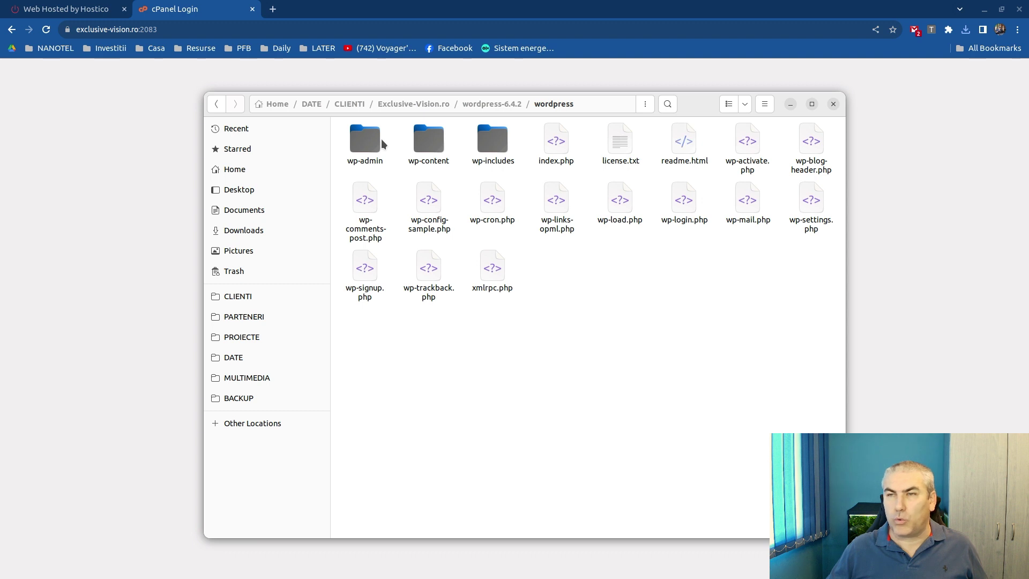
{"action": "left_click_drag", "start_coordinate": [361, 342], "coordinate": [493, 365]}
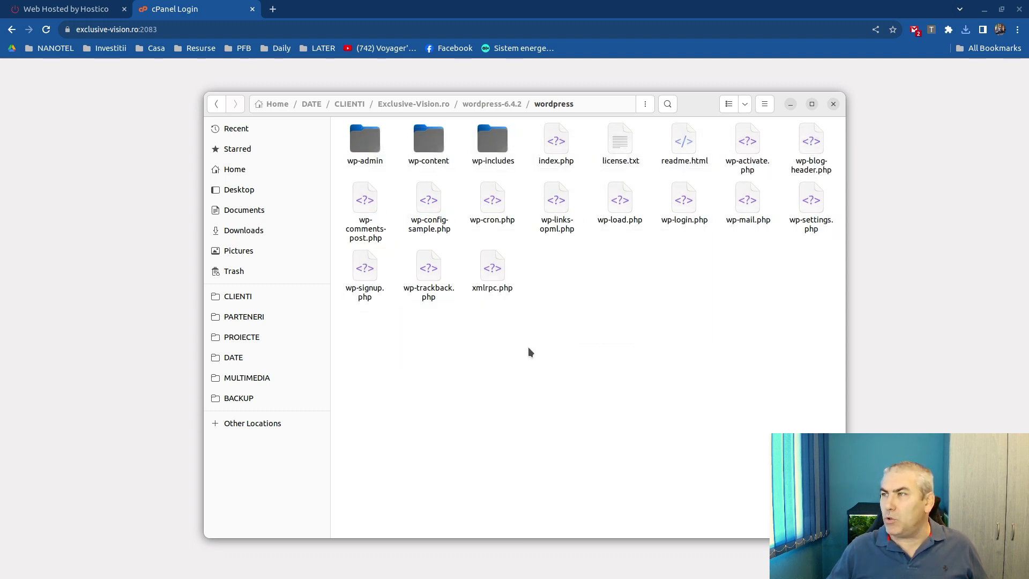
{"action": "left_click", "coordinate": [429, 203]}
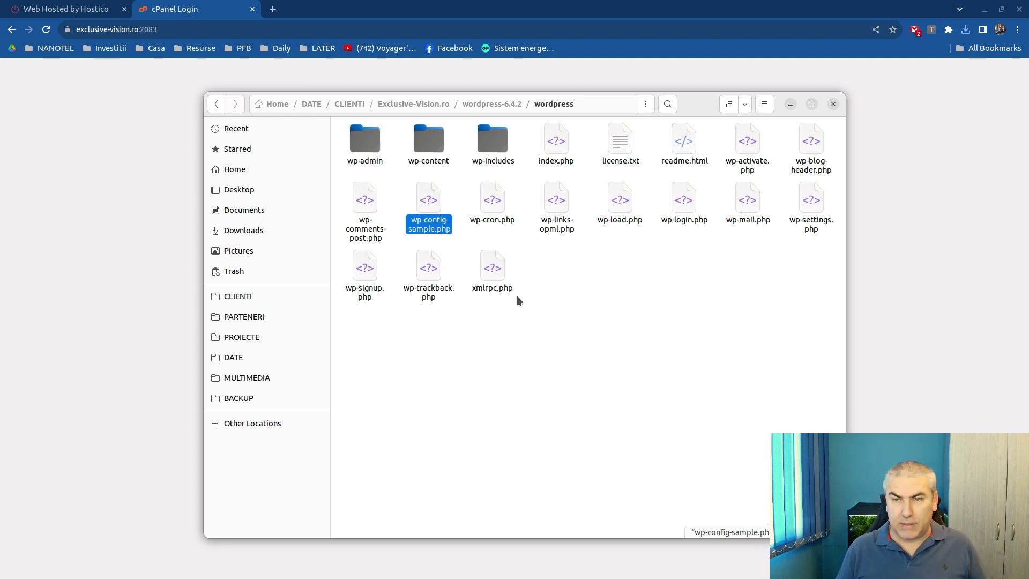
{"action": "left_click", "coordinate": [432, 106]}
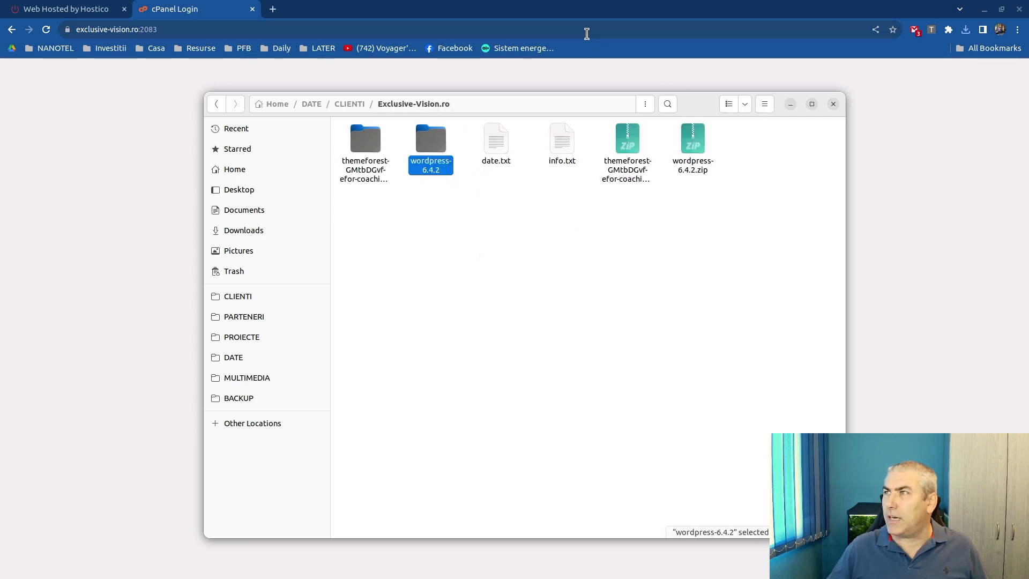
Log in to cPanel, decline saving the password, and scroll the Tools page to Databases
{"action": "left_click", "coordinate": [572, 15]}
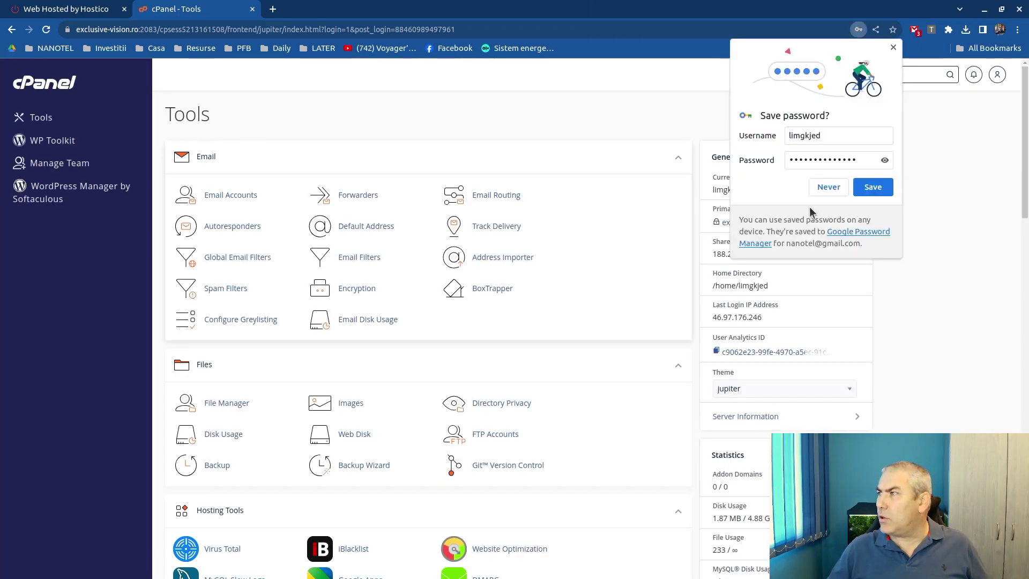
{"action": "left_click", "coordinate": [833, 184]}
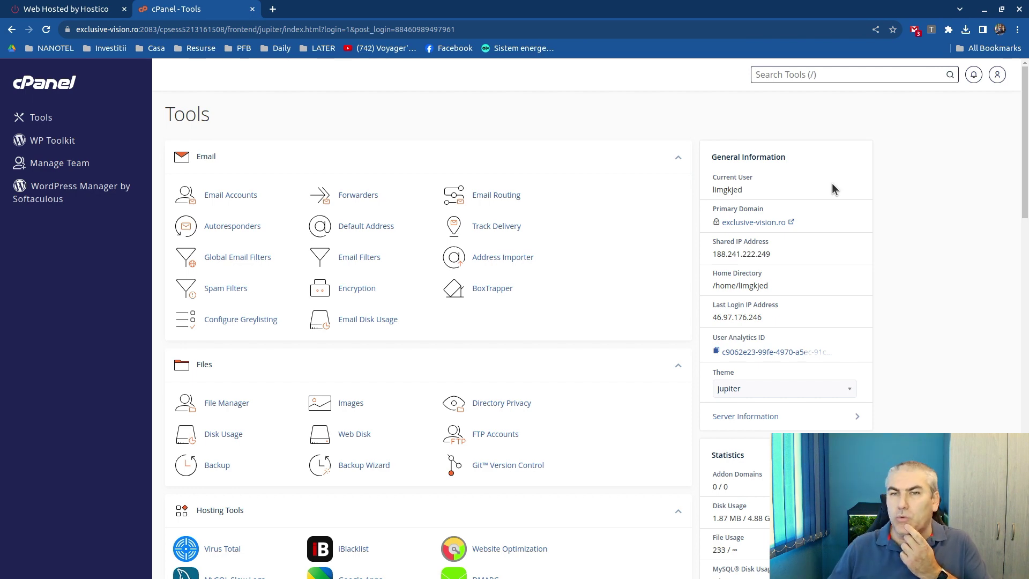
{"action": "scroll", "coordinate": [400, 355], "scroll_direction": "down", "scroll_amount": 1}
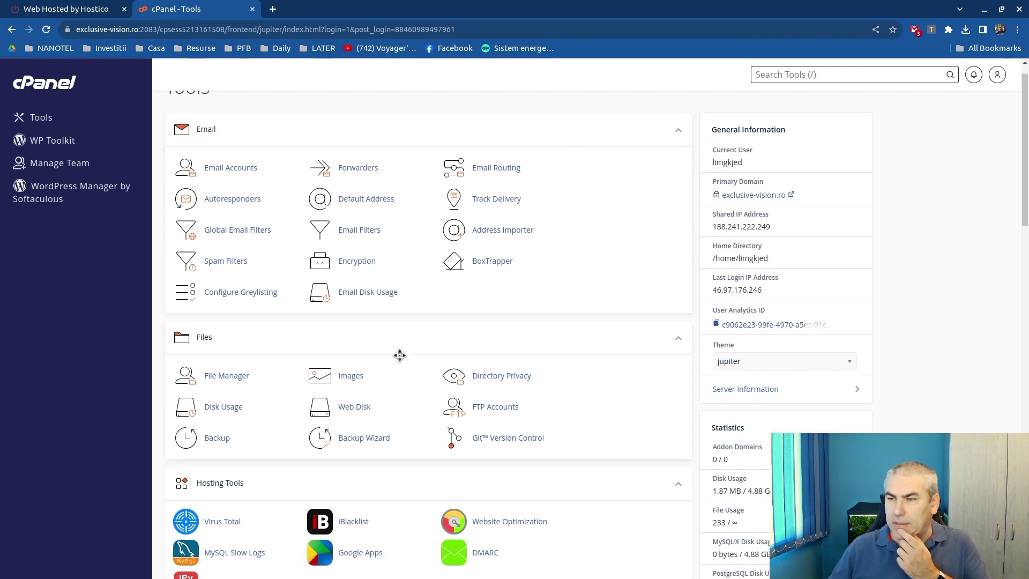
{"action": "scroll", "coordinate": [399, 355], "scroll_direction": "down", "scroll_amount": 6}
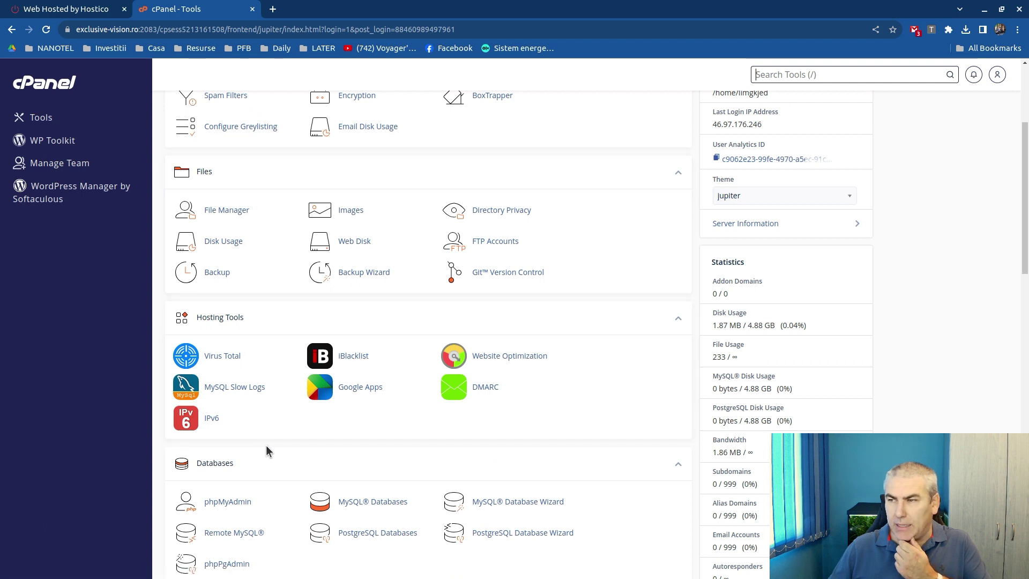
Create a MySQL database named test (limgkjed_test)
{"action": "left_click", "coordinate": [366, 503]}
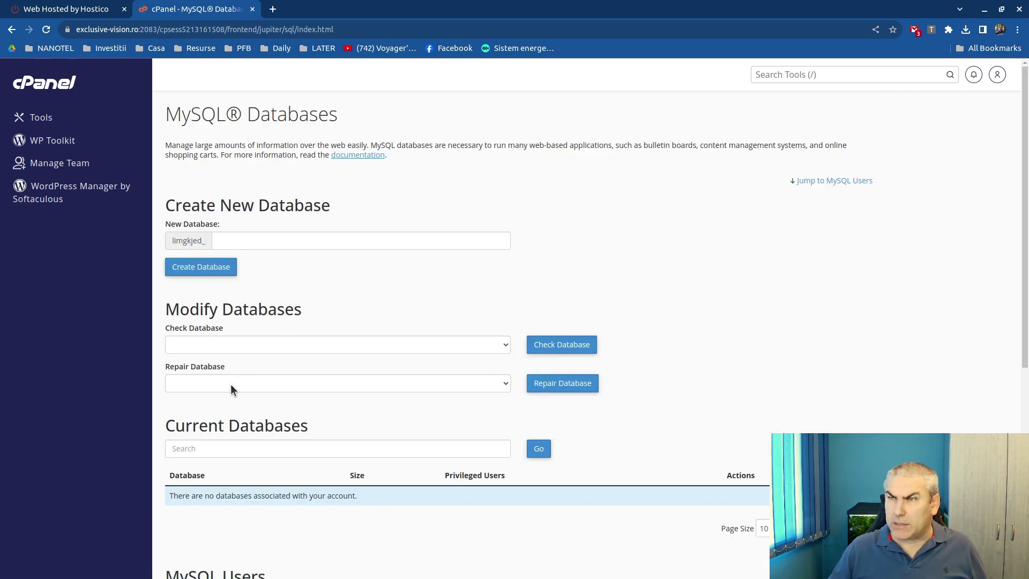
{"action": "left_click", "coordinate": [239, 236]}
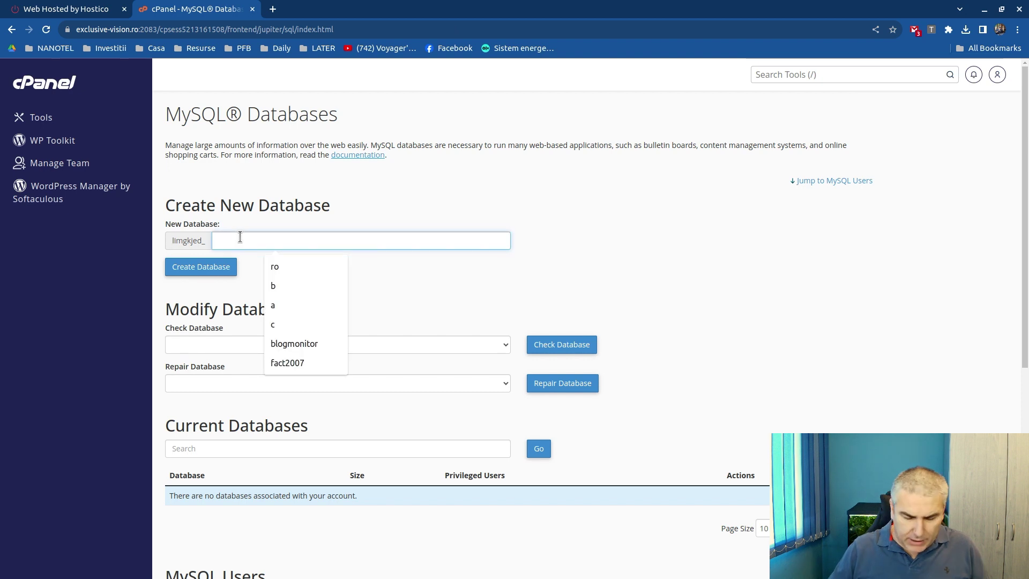
{"action": "type", "text": "test"}
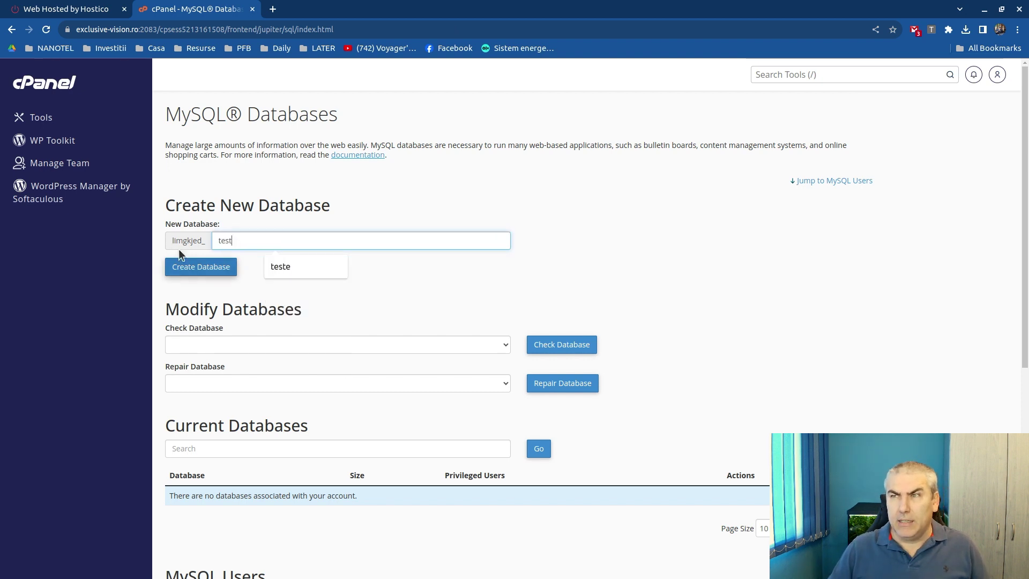
{"action": "left_click", "coordinate": [196, 268]}
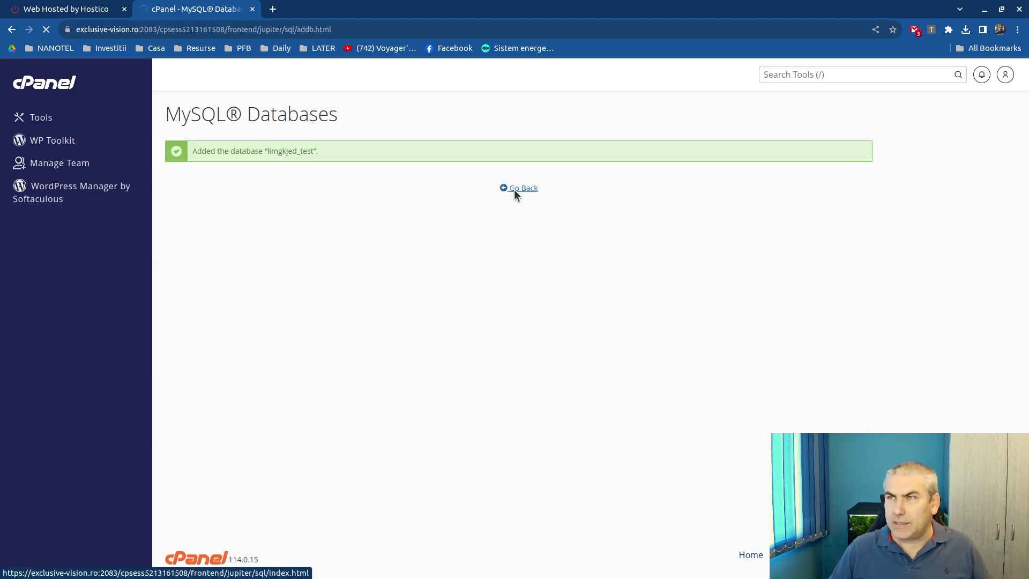
Enter test as the new MySQL user's username
{"action": "scroll", "coordinate": [303, 278], "scroll_direction": "down", "scroll_amount": 5}
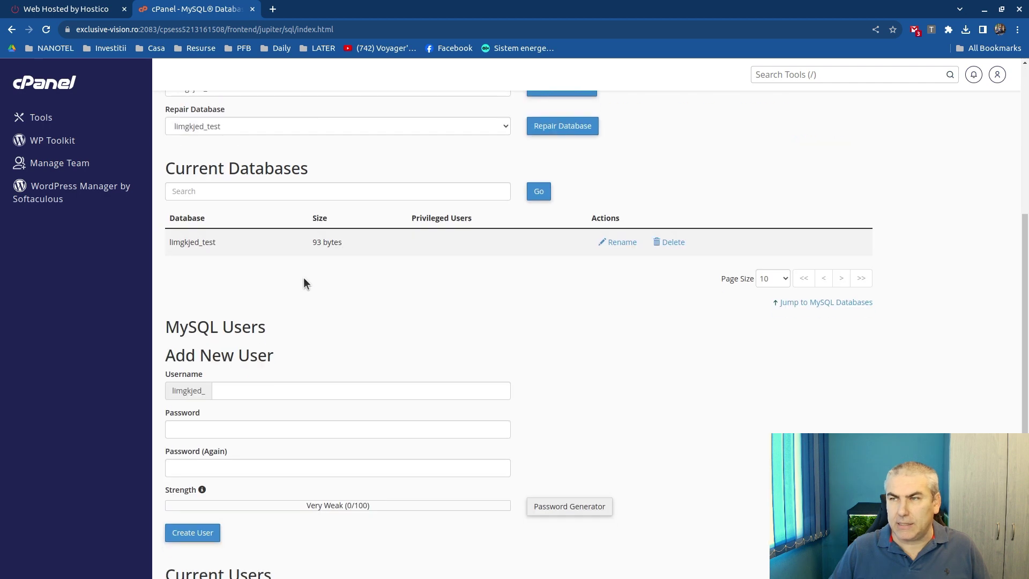
{"action": "scroll", "coordinate": [304, 278], "scroll_direction": "up", "scroll_amount": 2}
{"action": "scroll", "coordinate": [233, 372], "scroll_direction": "down", "scroll_amount": 4}
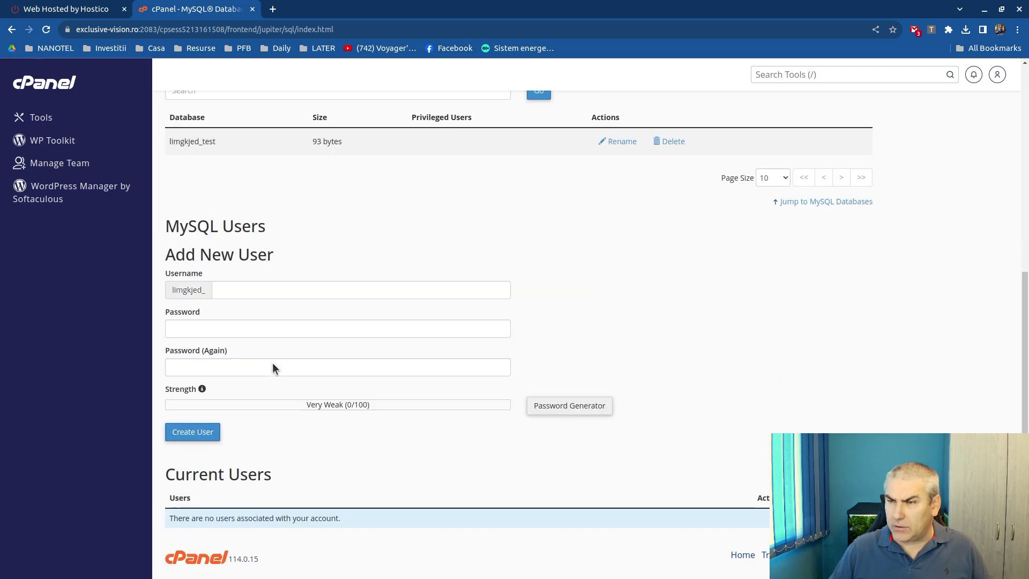
{"action": "left_click", "coordinate": [224, 290]}
{"action": "type", "text": "test"}
Fill both password fields with a browser-generated very strong password and copy it
{"action": "left_click", "coordinate": [225, 328]}
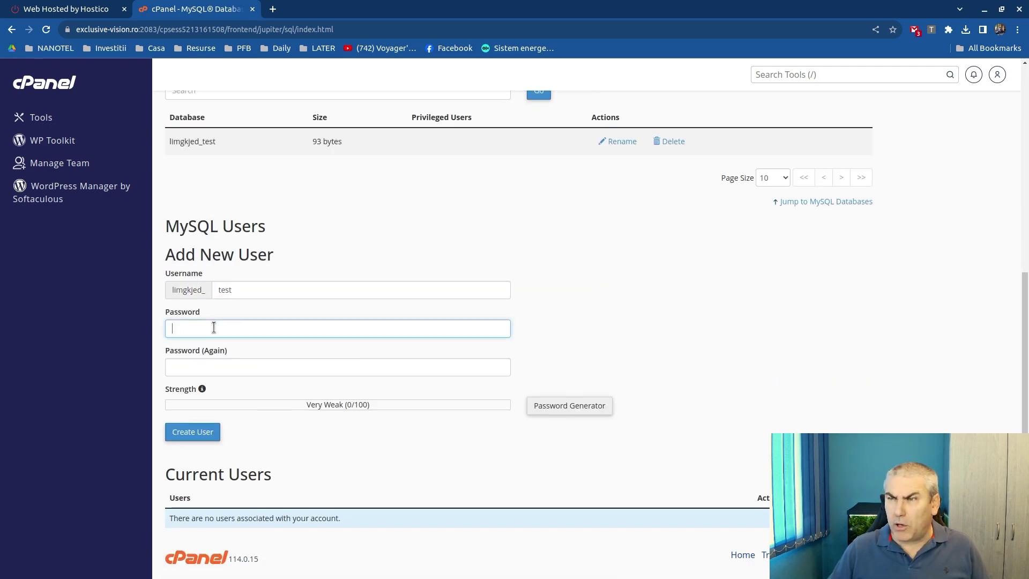
{"action": "right_click", "coordinate": [212, 326]}
{"action": "left_click", "coordinate": [225, 335]}
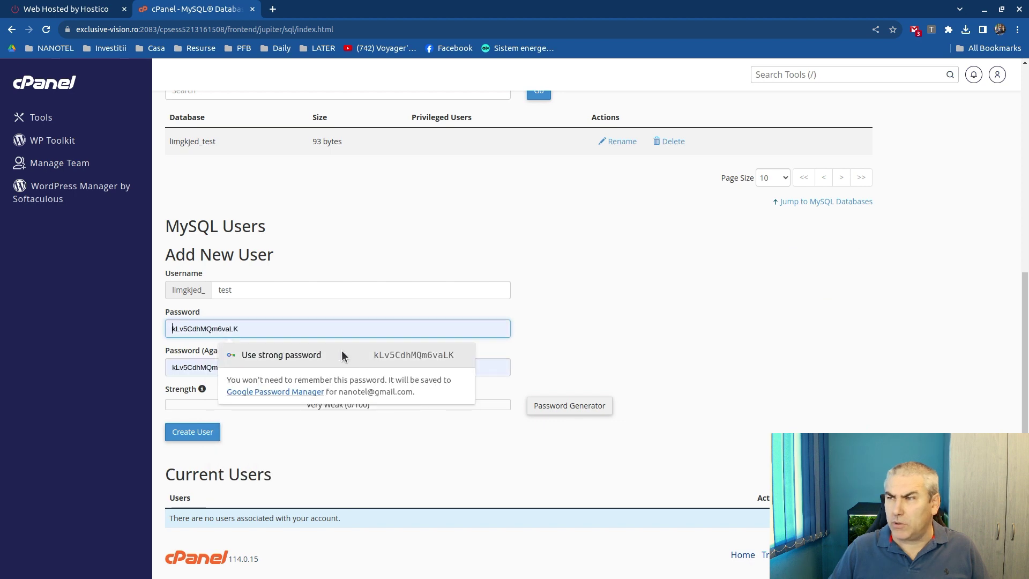
{"action": "left_click", "coordinate": [390, 351]}
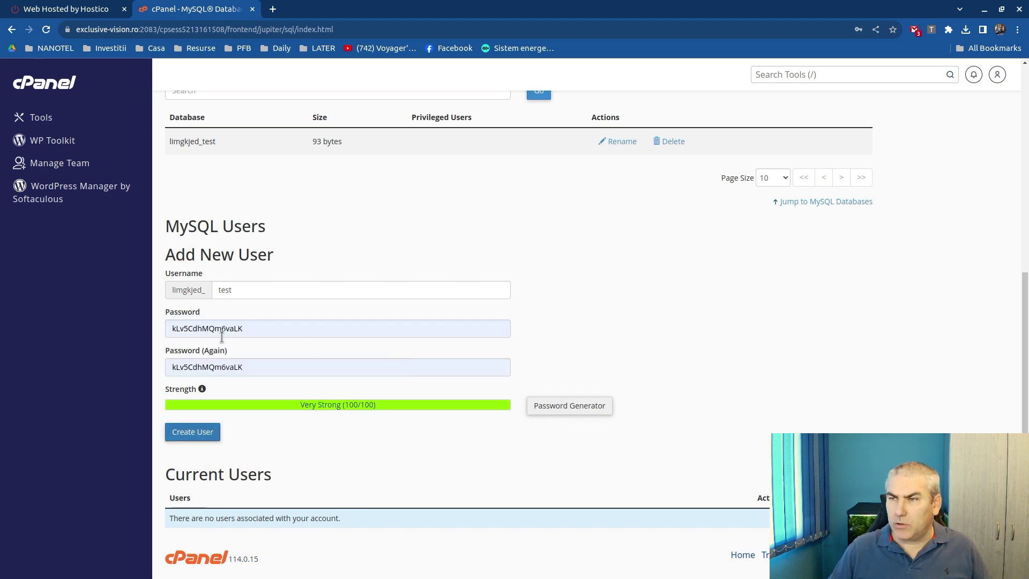
{"action": "left_click_drag", "start_coordinate": [251, 327], "coordinate": [173, 325]}
{"action": "key", "text": "ctrl+c"}
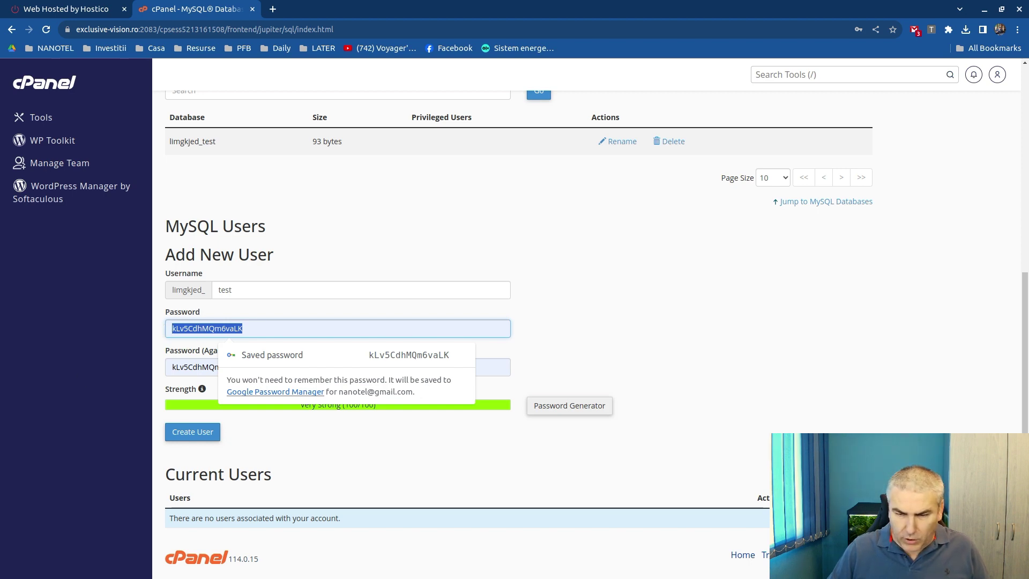
{"action": "key", "text": "alt+Tab"}
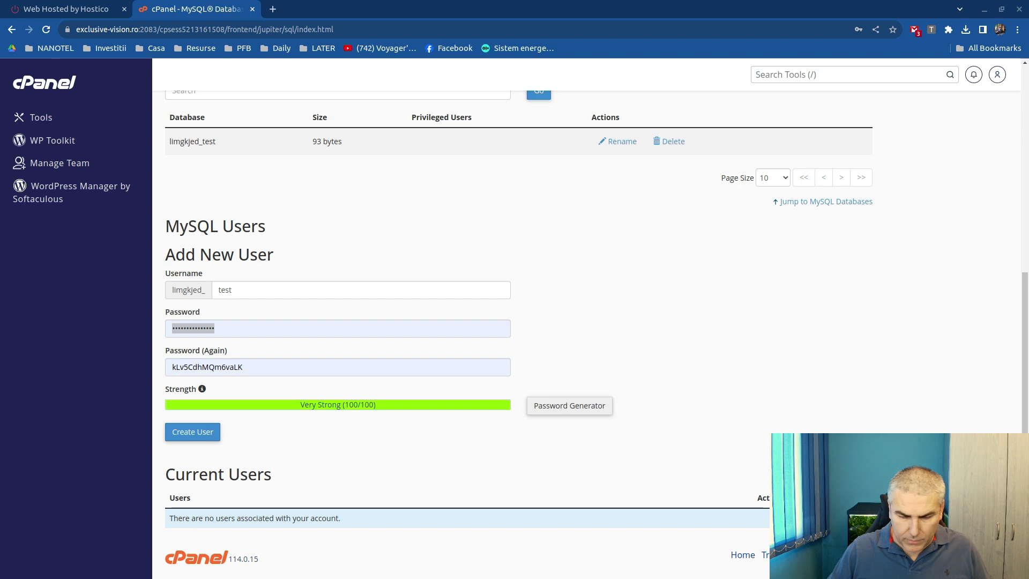
{"action": "key", "text": "alt+Tab"}
{"action": "key", "text": "alt+Tab"}
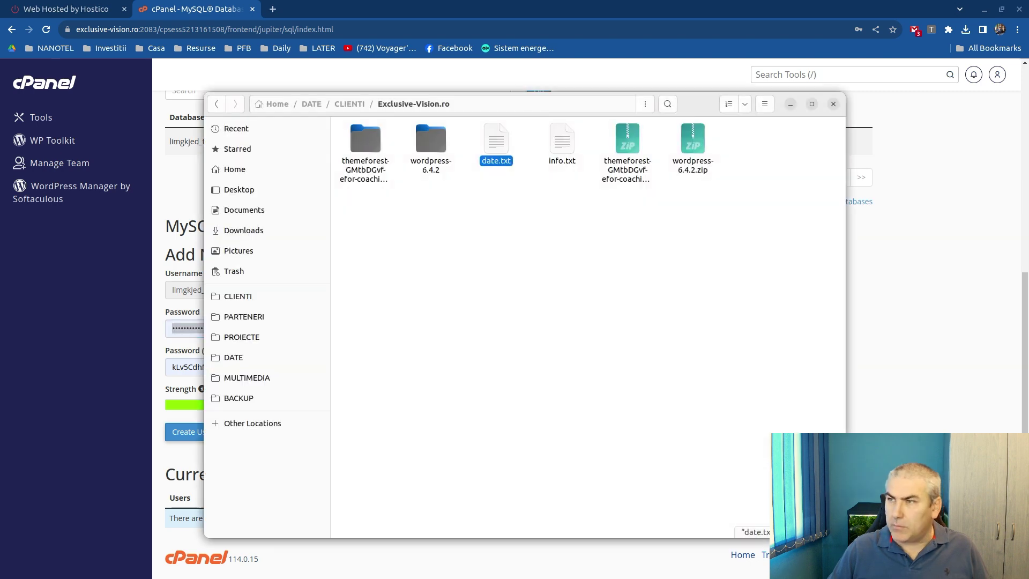
Open info.txt, paste the generated password on line 8, and save
{"action": "double_click", "coordinate": [561, 153]}
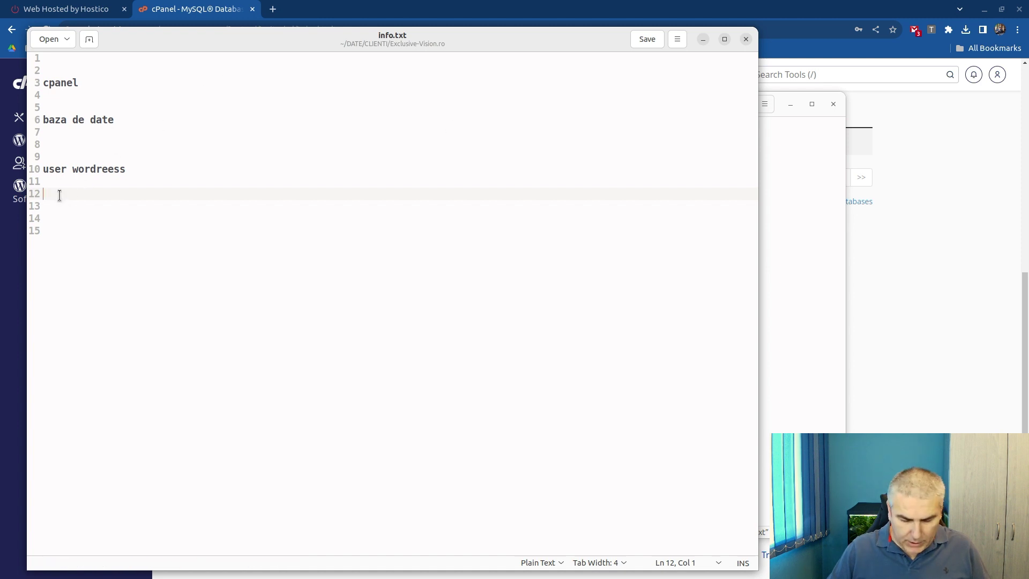
{"action": "left_click", "coordinate": [62, 144]}
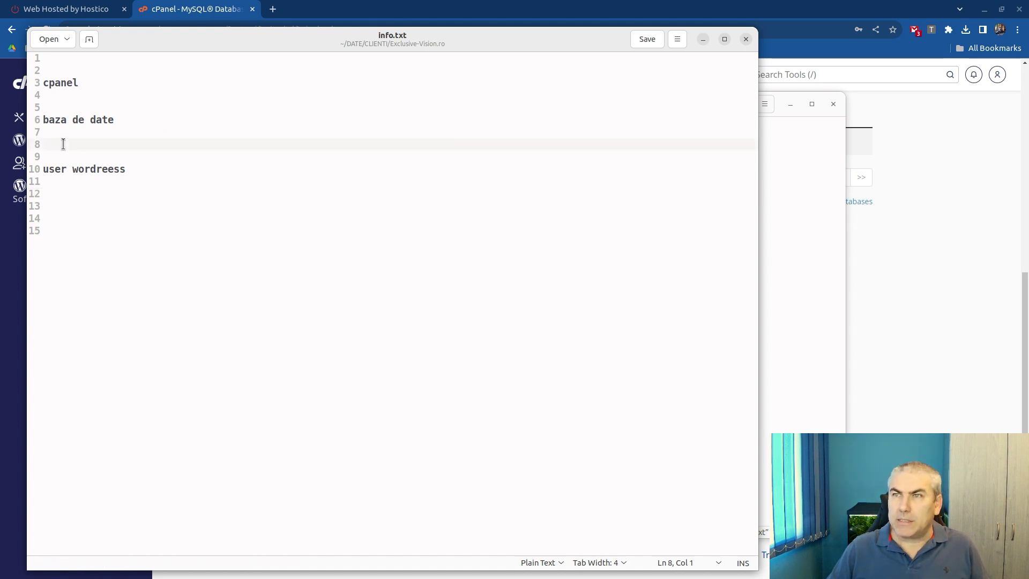
{"action": "key", "text": "ctrl+v"}
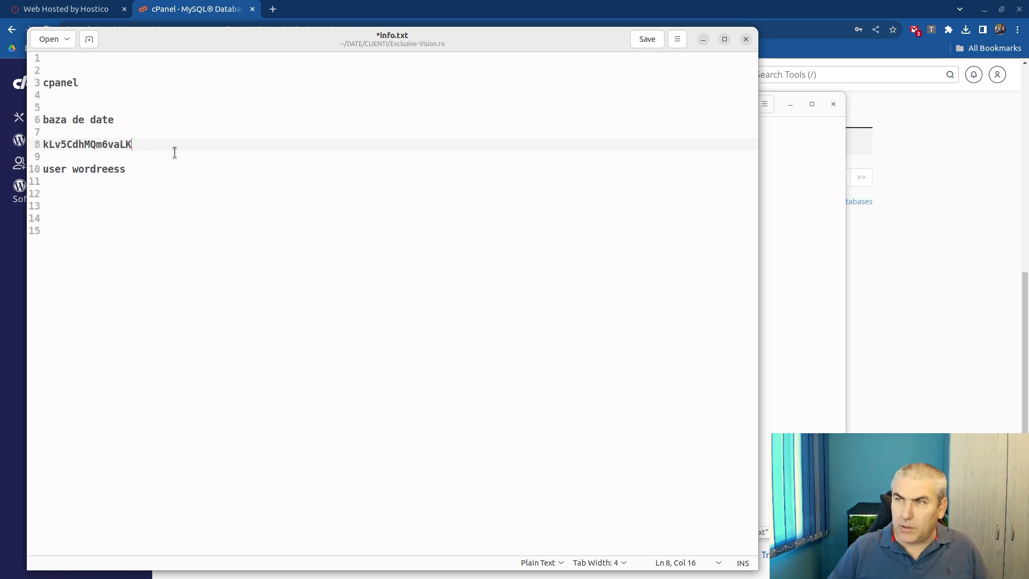
{"action": "left_click_drag", "start_coordinate": [575, 49], "coordinate": [828, 161]}
{"action": "key", "text": "ctrl+s"}
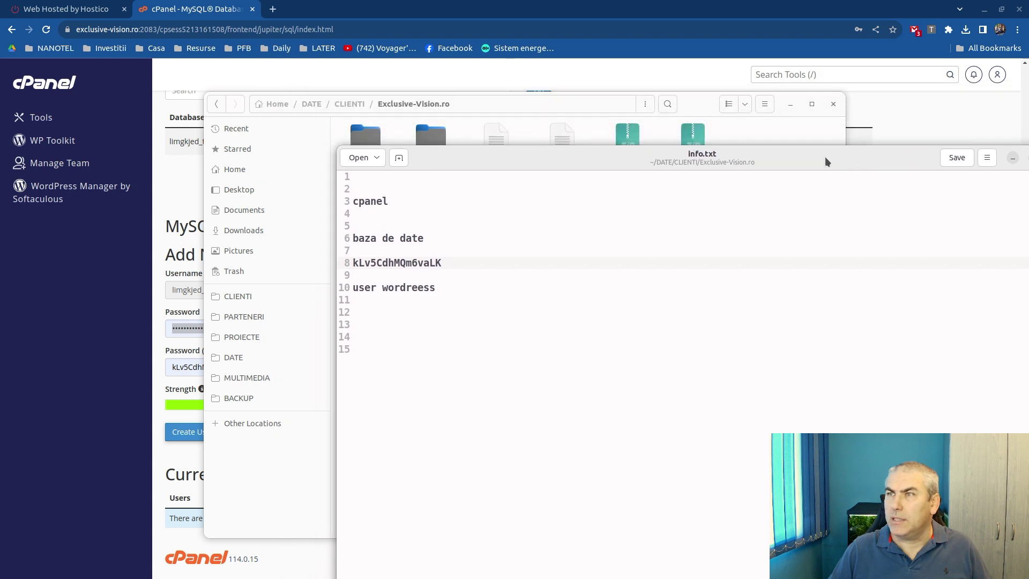
Add the database name on line 7 under 'baza de date' and indent the entries
{"action": "left_click", "coordinate": [575, 16]}
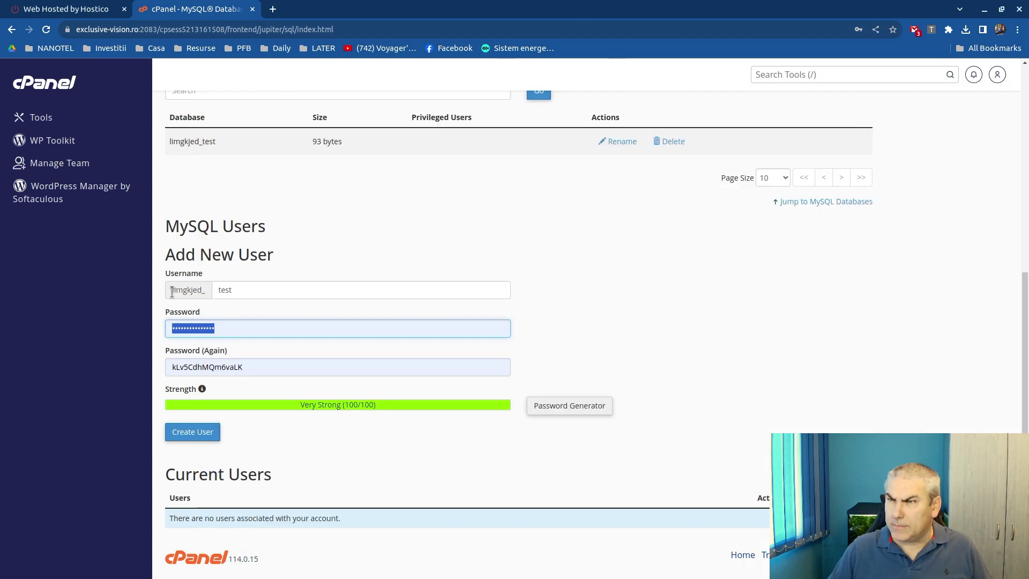
{"action": "left_click_drag", "start_coordinate": [171, 293], "coordinate": [194, 290]}
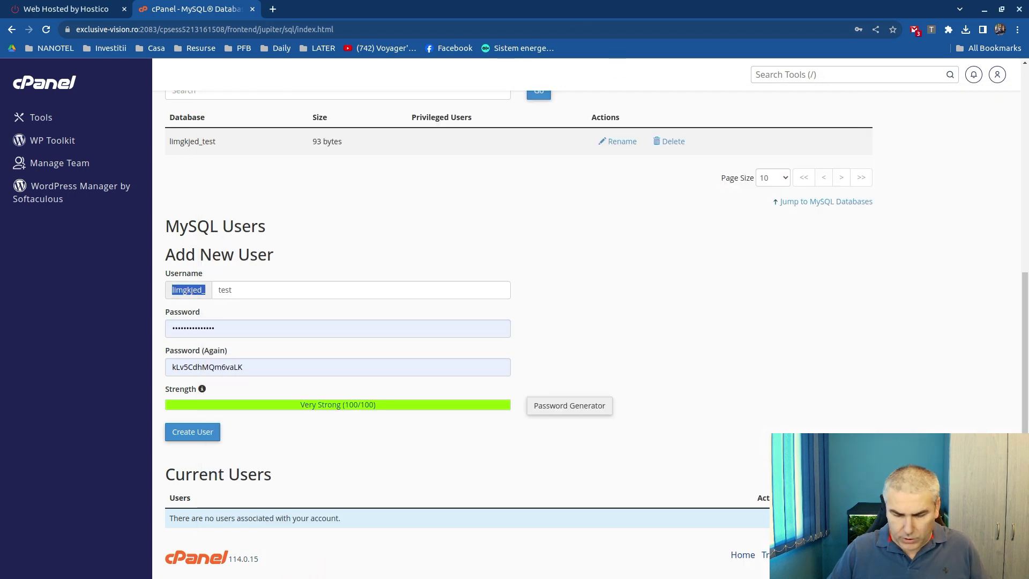
{"action": "key", "text": "ctrl+c"}
{"action": "key", "text": "alt+Tab"}
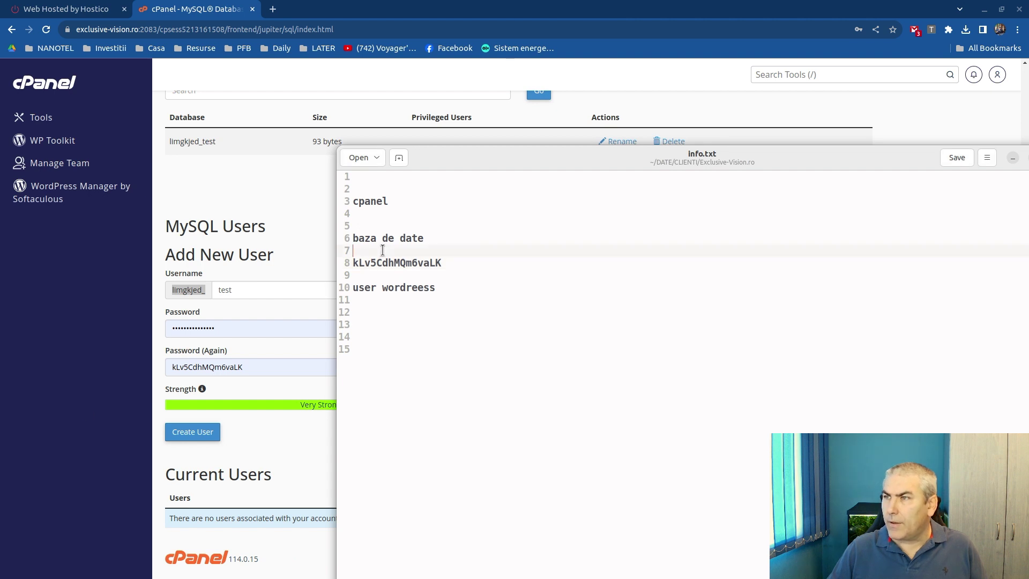
{"action": "left_click", "coordinate": [383, 251]}
{"action": "key", "text": "ctrl+v"}
{"action": "type", "text": "te"}
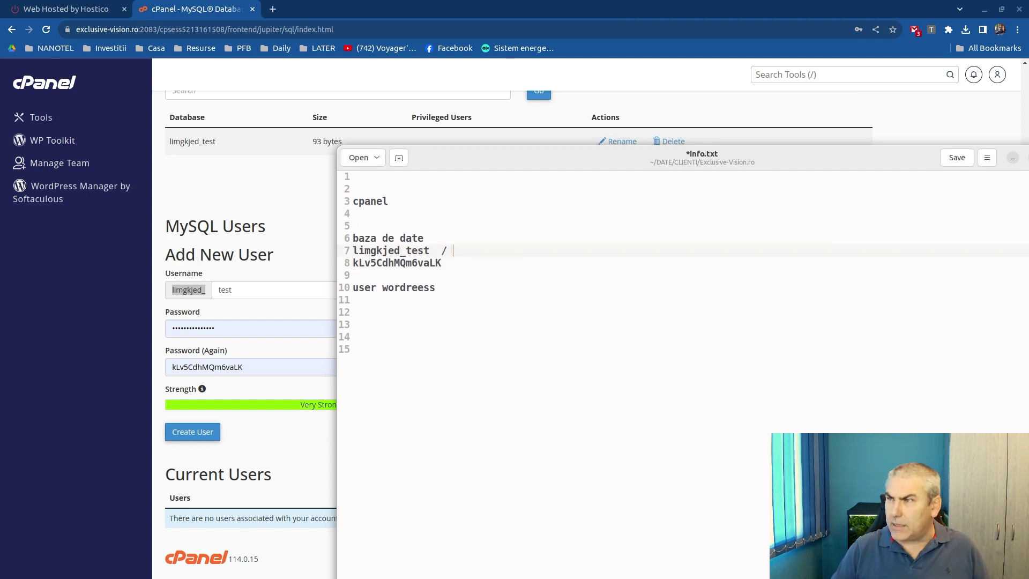
{"action": "left_click_drag", "start_coordinate": [354, 250], "coordinate": [448, 265]}
{"action": "key", "text": "Right"}
{"action": "key", "text": "Tab"}
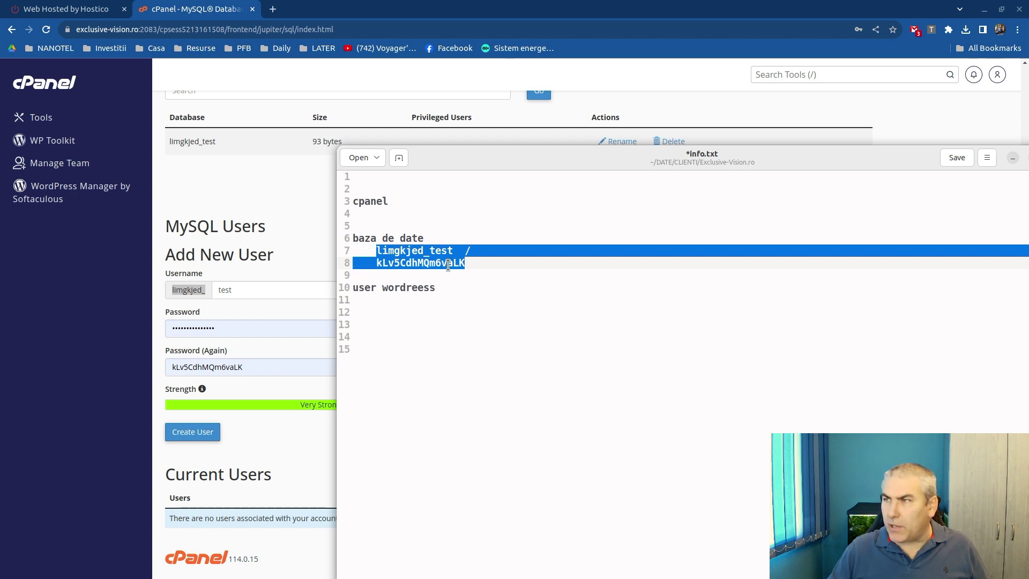
{"action": "left_click", "coordinate": [440, 254]}
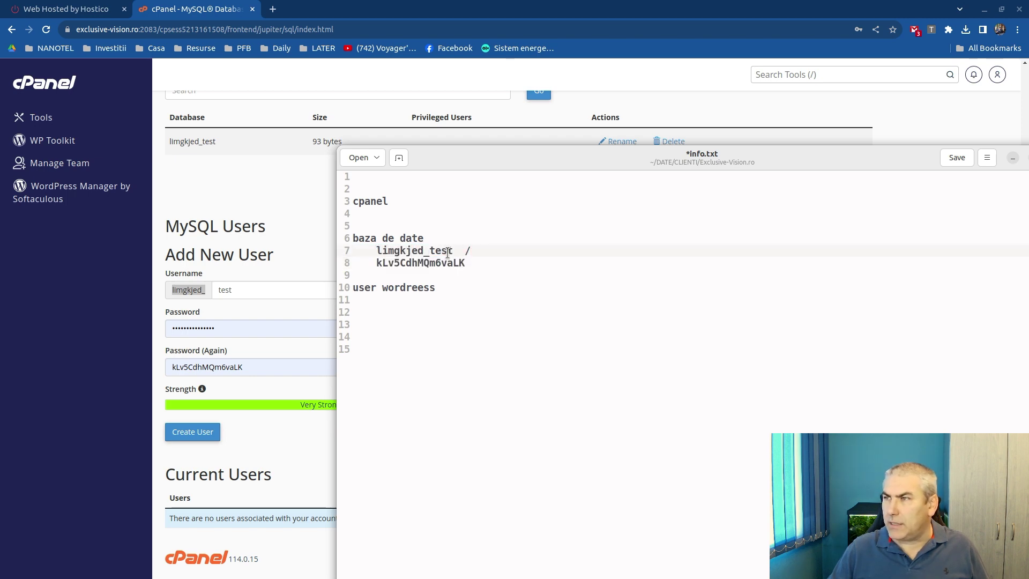
Add the matching user name on a new line, save info.txt and close it
{"action": "left_click_drag", "start_coordinate": [454, 251], "coordinate": [377, 256]}
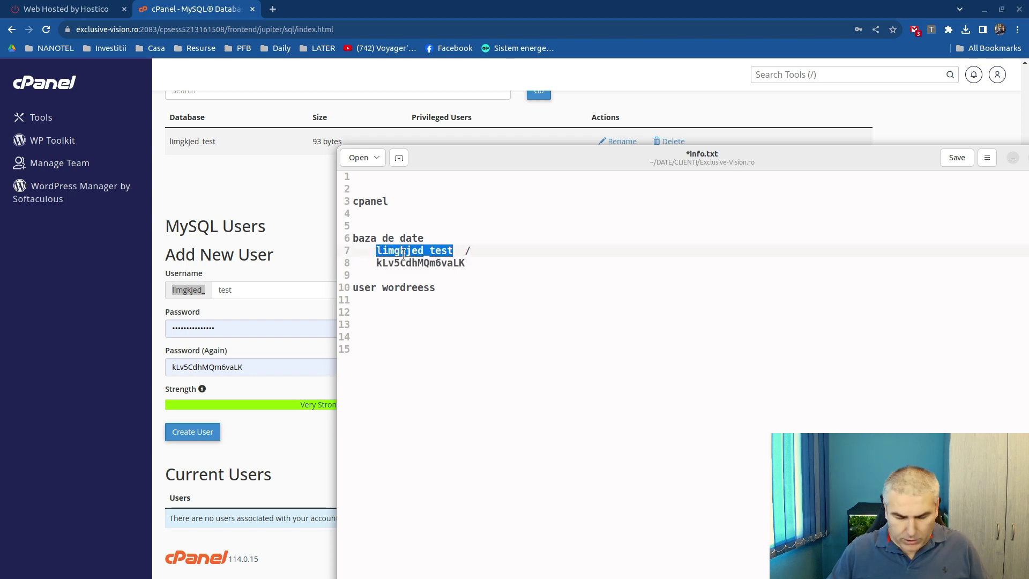
{"action": "key", "text": "ctrl+c"}
{"action": "left_click", "coordinate": [501, 252]}
{"action": "key", "text": "Return"}
{"action": "key", "text": "ctrl+v"}
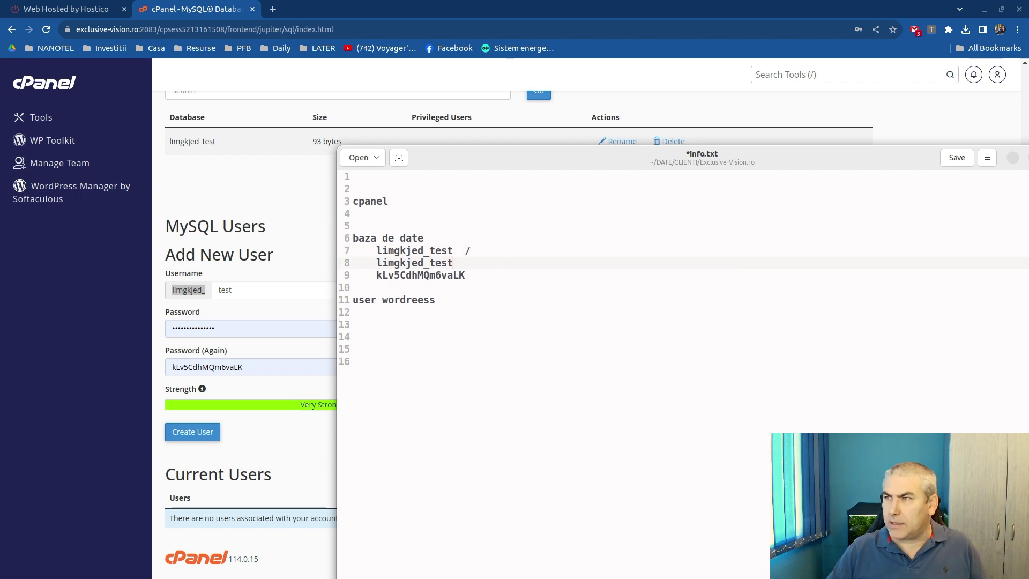
{"action": "left_click", "coordinate": [952, 163]}
{"action": "left_click_drag", "start_coordinate": [916, 155], "coordinate": [799, 108]}
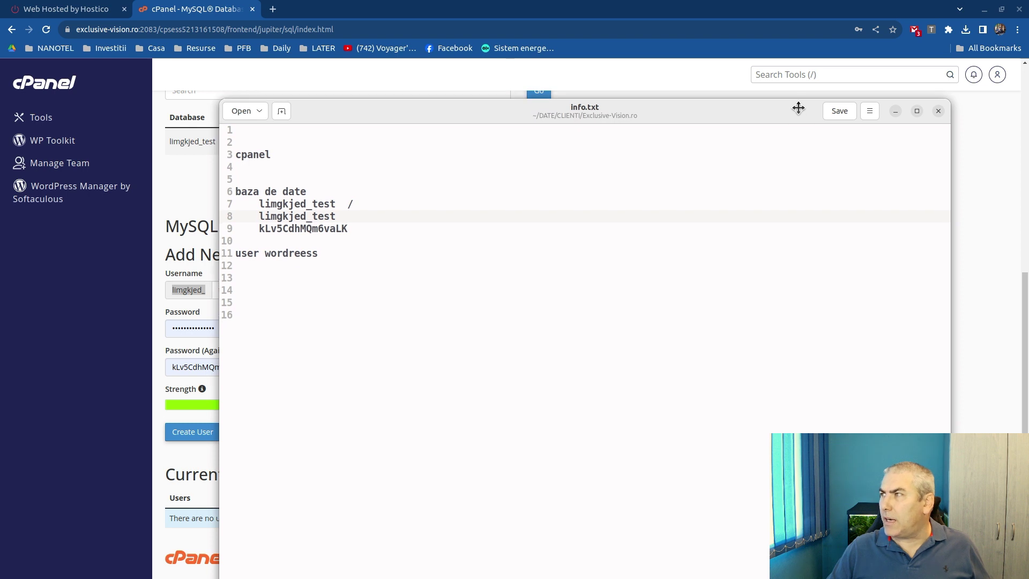
{"action": "left_click", "coordinate": [937, 110]}
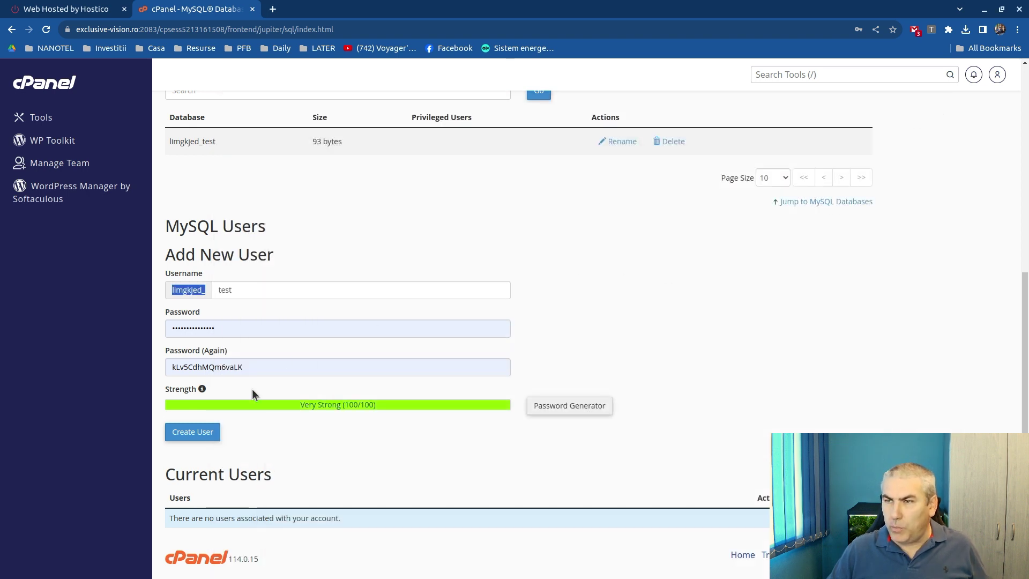
Create the MySQL user test and add it to the test database
{"action": "left_click", "coordinate": [201, 431]}
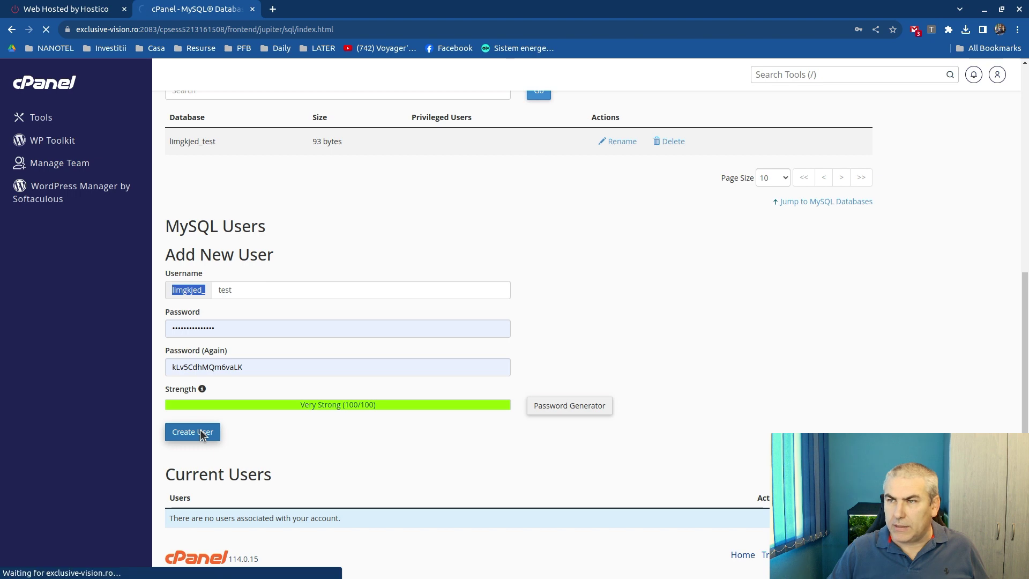
{"action": "left_click", "coordinate": [531, 192]}
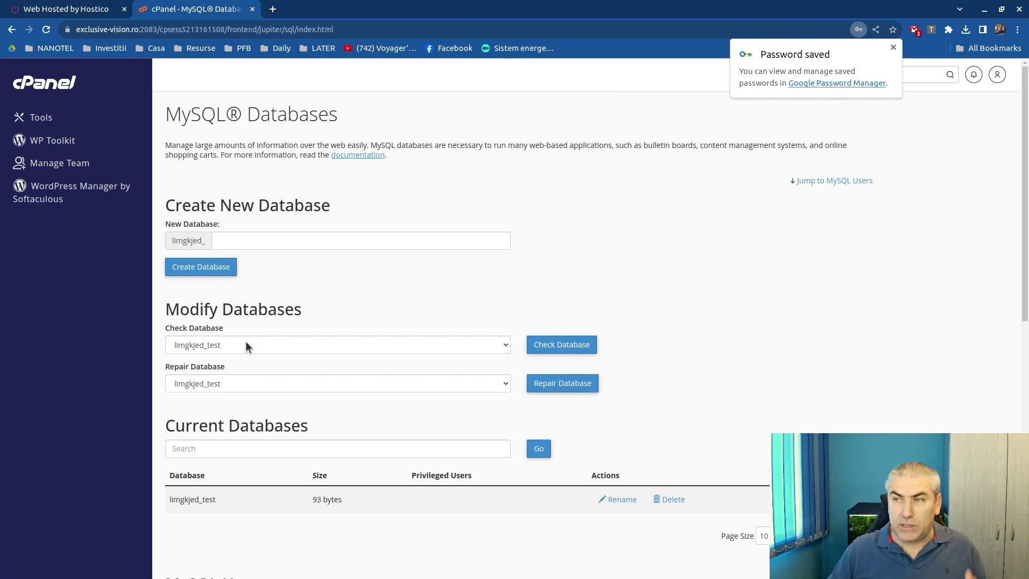
{"action": "scroll", "coordinate": [311, 303], "scroll_direction": "down", "scroll_amount": 10}
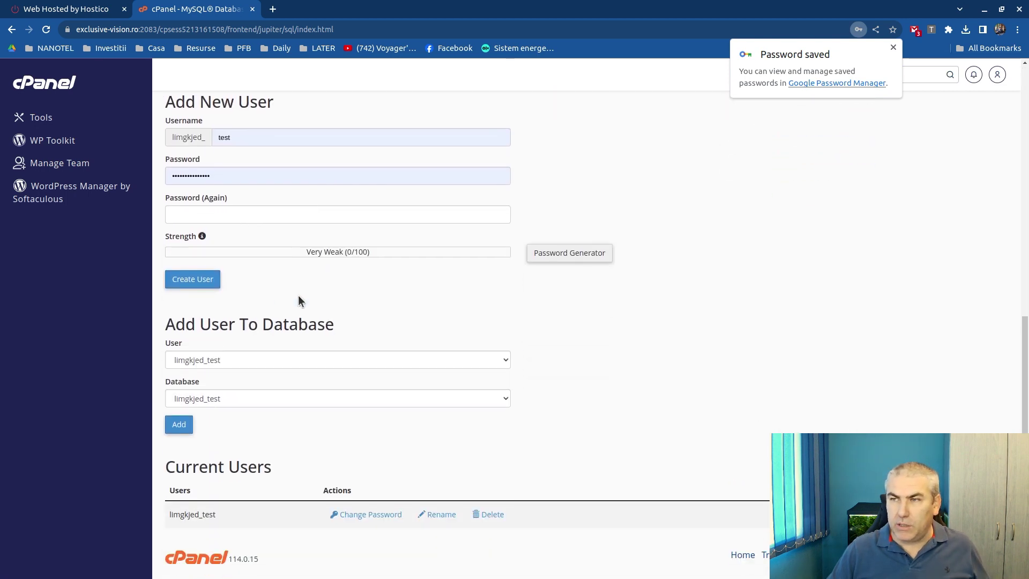
{"action": "left_click_drag", "start_coordinate": [177, 324], "coordinate": [267, 330]}
{"action": "left_click", "coordinate": [183, 424]}
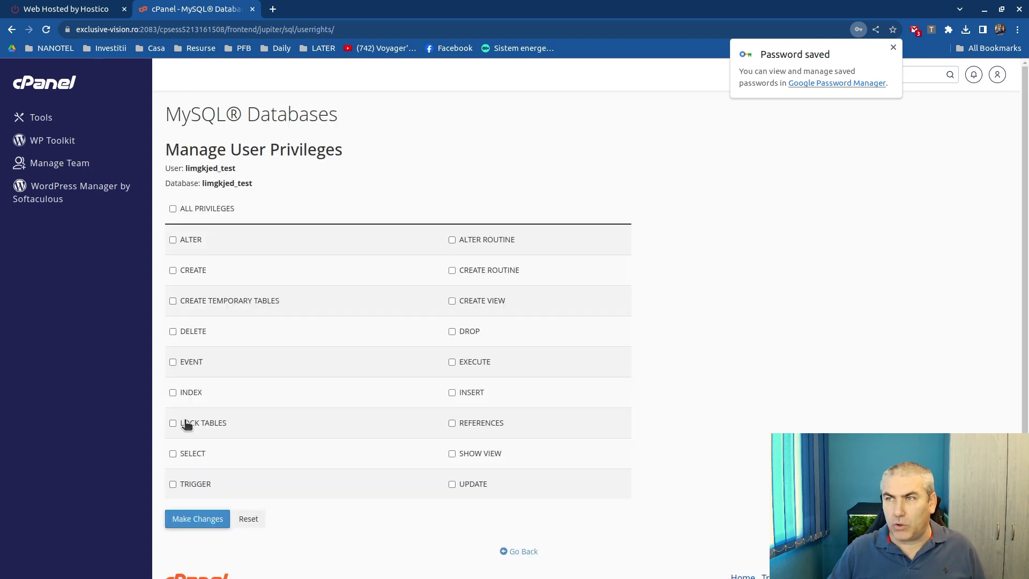
Grant the user ALL PRIVILEGES on the test database, save, and return to MySQL Databases
{"action": "left_click", "coordinate": [173, 210]}
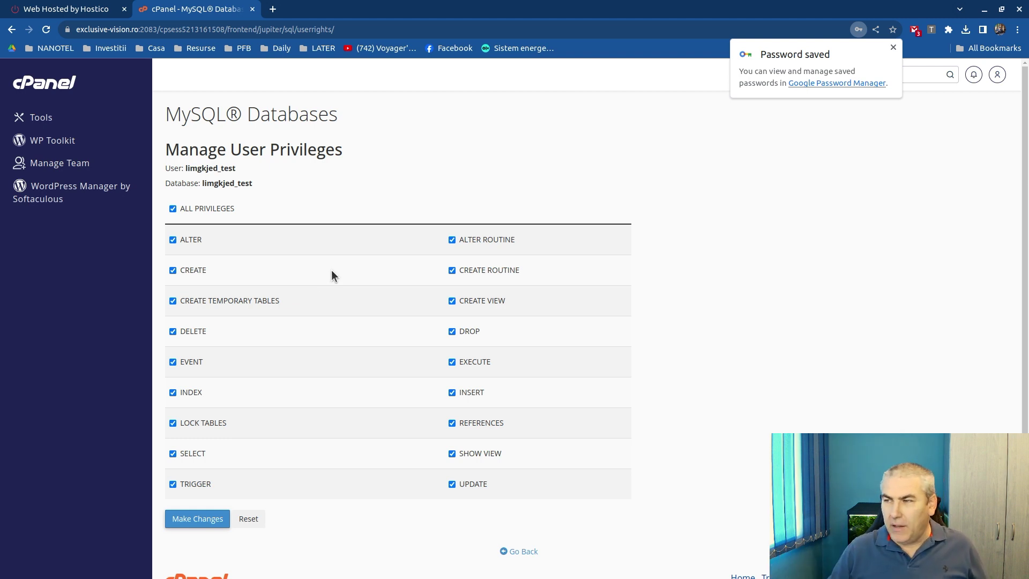
{"action": "left_click", "coordinate": [174, 520]}
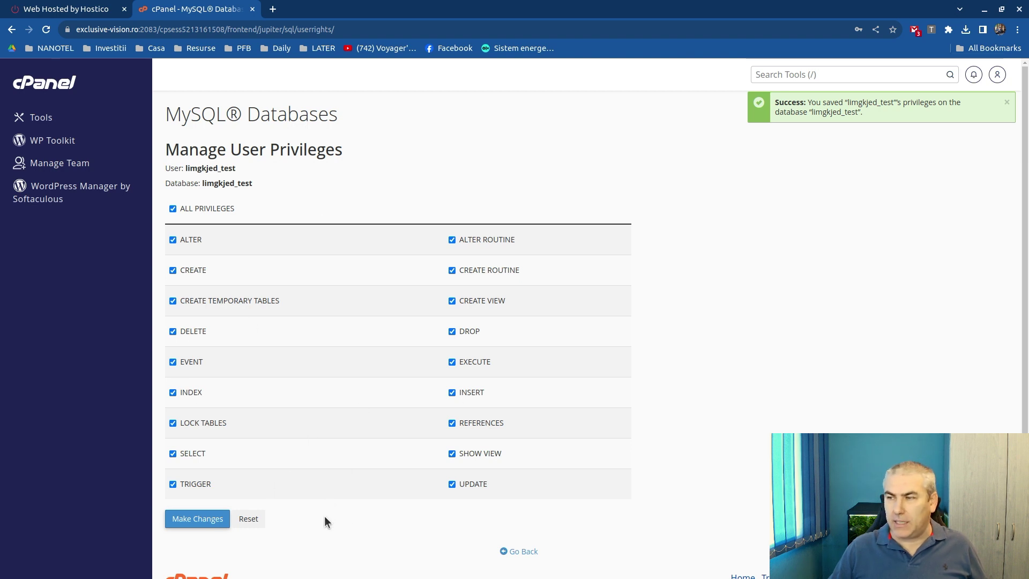
{"action": "left_click", "coordinate": [524, 552]}
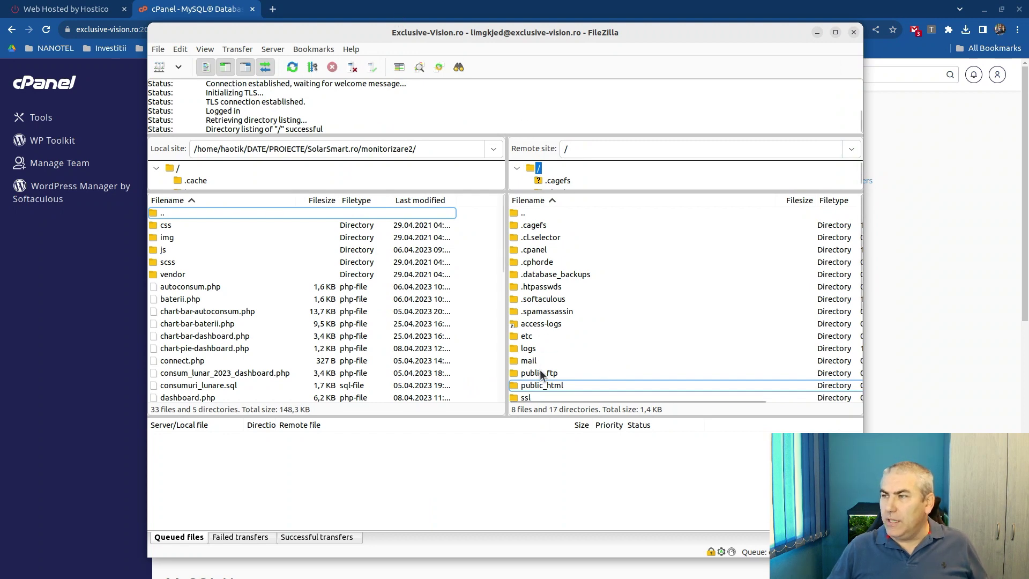
Open public_html on the server and view the site's default hosting page in the browser
{"action": "double_click", "coordinate": [519, 386]}
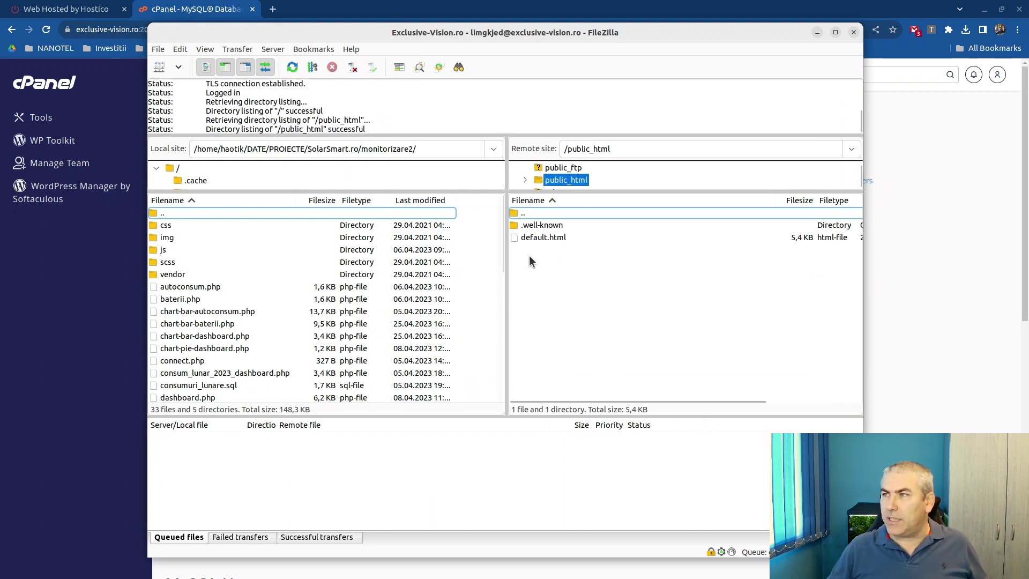
{"action": "left_click", "coordinate": [534, 240]}
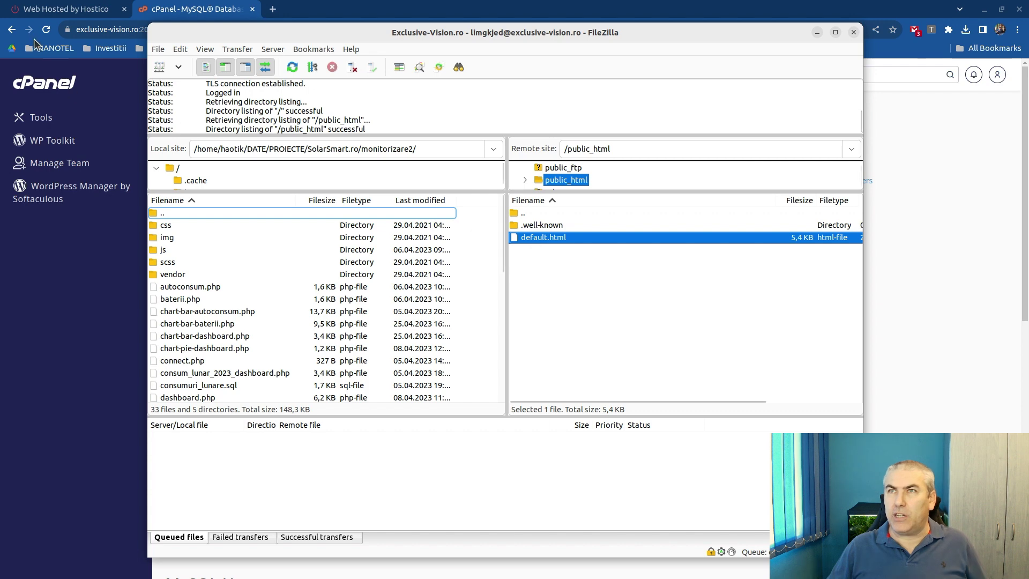
{"action": "left_click", "coordinate": [44, 16]}
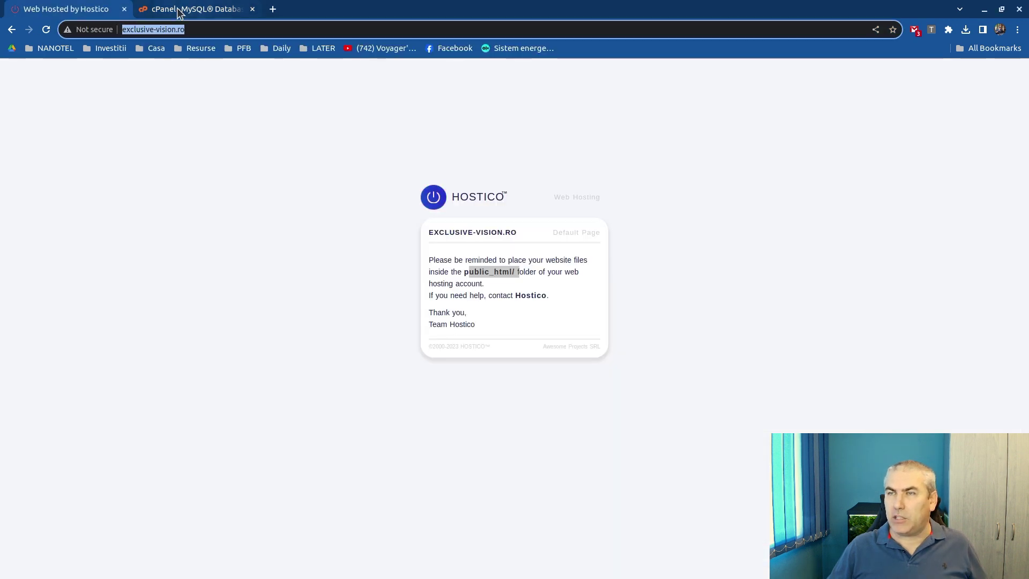
{"action": "key", "text": "alt+Tab"}
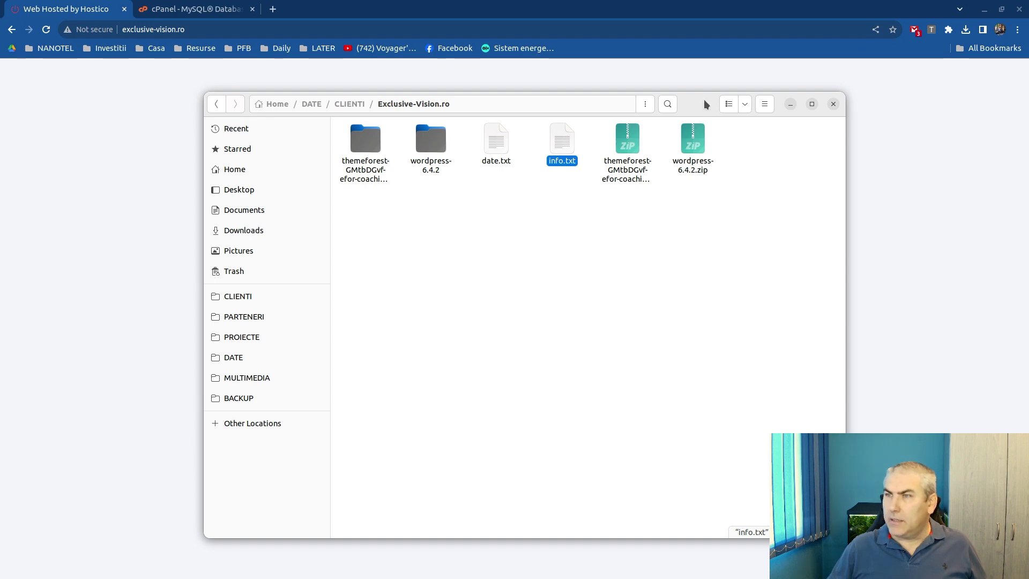
{"action": "left_click_drag", "start_coordinate": [705, 104], "coordinate": [71, 168]}
{"action": "key", "text": "alt+Tab"}
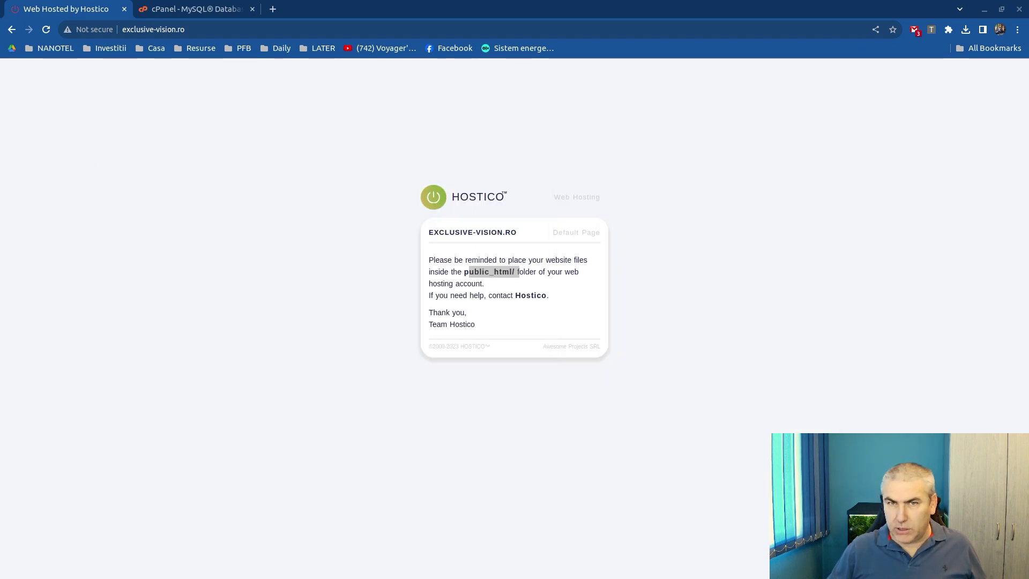
{"action": "key", "text": "alt+Tab"}
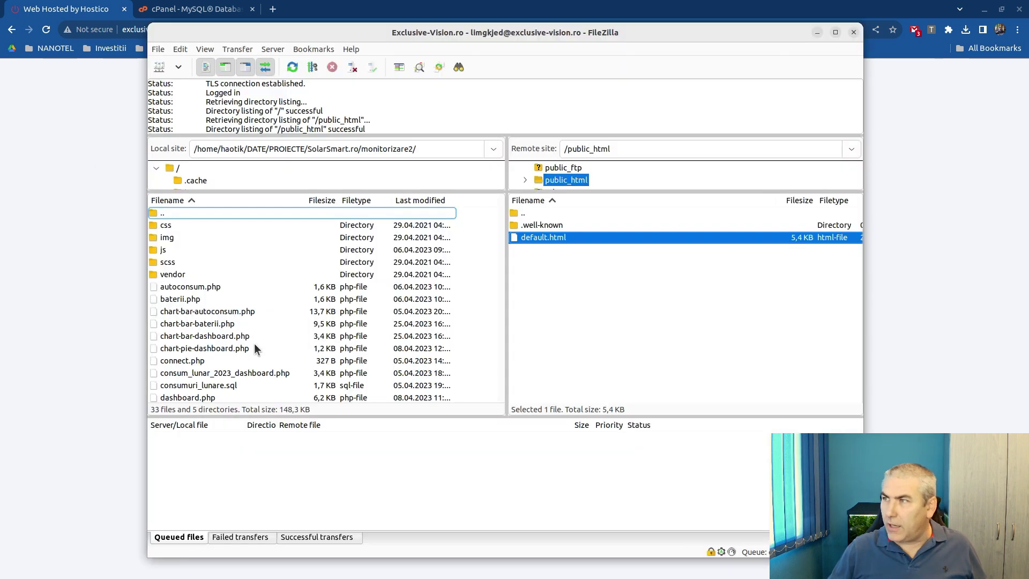
Delete default.html from public_html and check the site in the browser
{"action": "left_click", "coordinate": [531, 278]}
{"action": "left_click", "coordinate": [537, 236]}
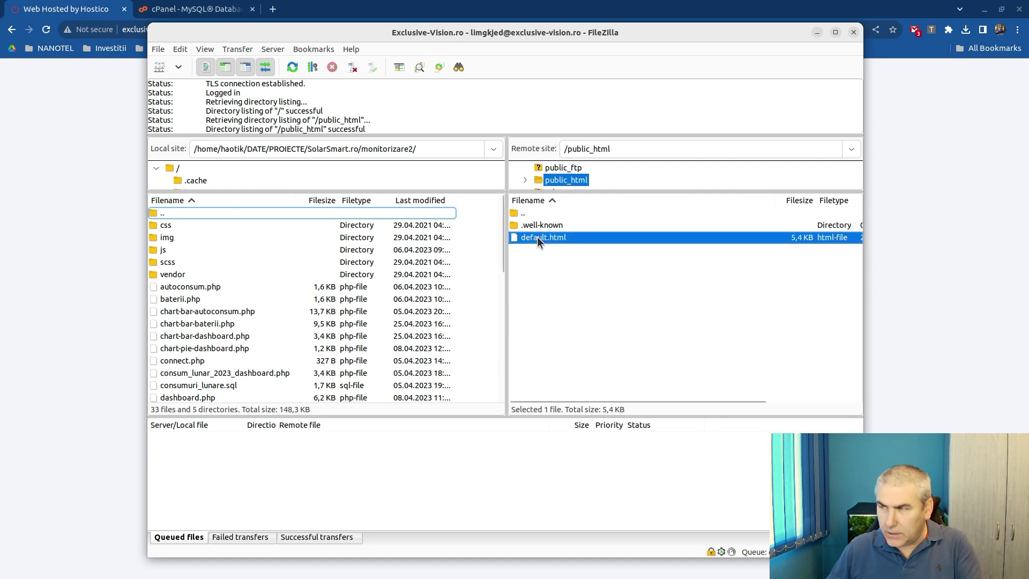
{"action": "key", "text": "Delete"}
{"action": "left_click", "coordinate": [539, 318]}
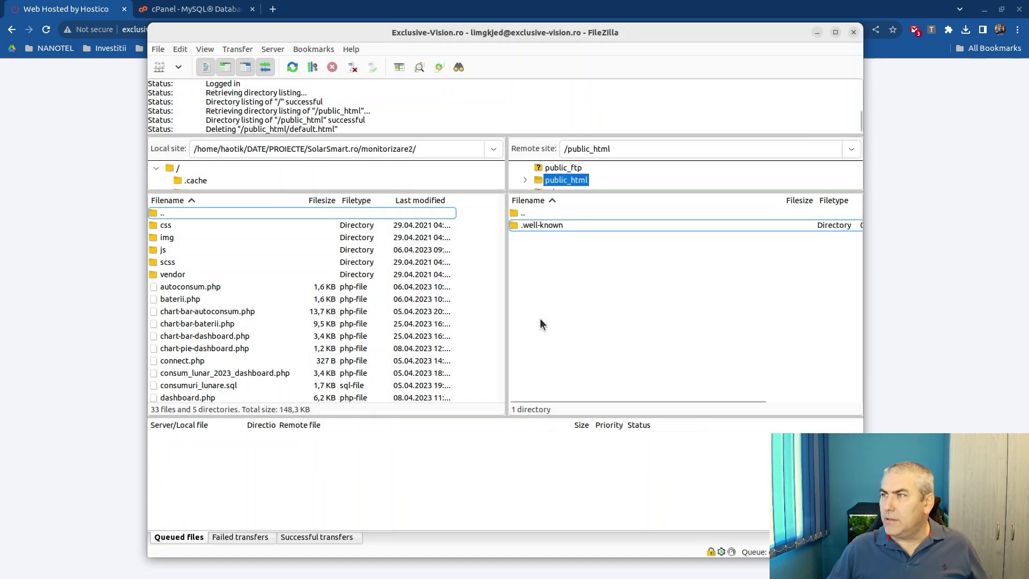
{"action": "left_click", "coordinate": [79, 106]}
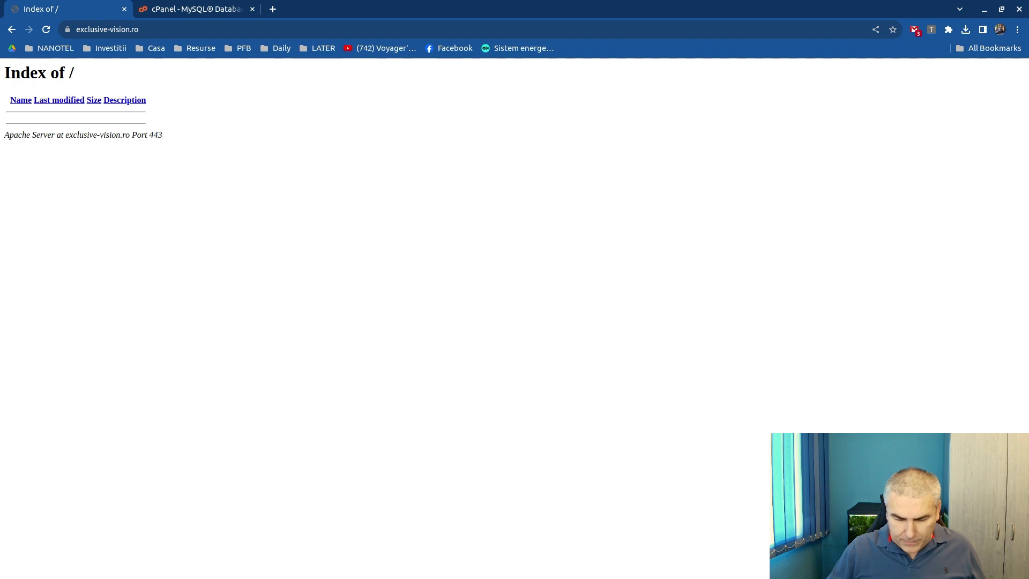
Upload every item of the local wordpress-6.4.2/wordpress folder into the server's public_html
{"action": "key", "text": "alt+Tab"}
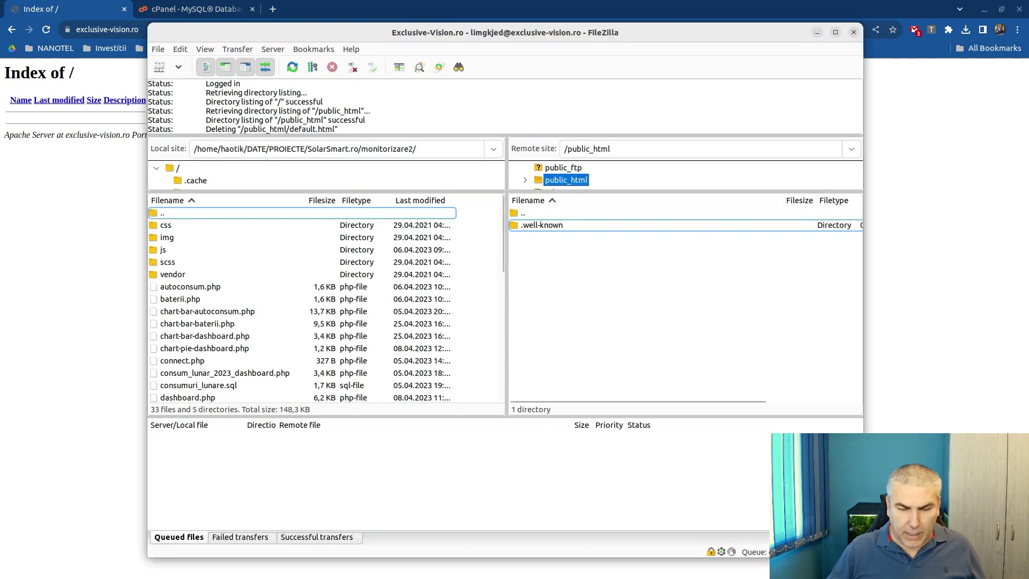
{"action": "key", "text": "alt+Tab"}
{"action": "left_click_drag", "start_coordinate": [388, 182], "coordinate": [529, 92]}
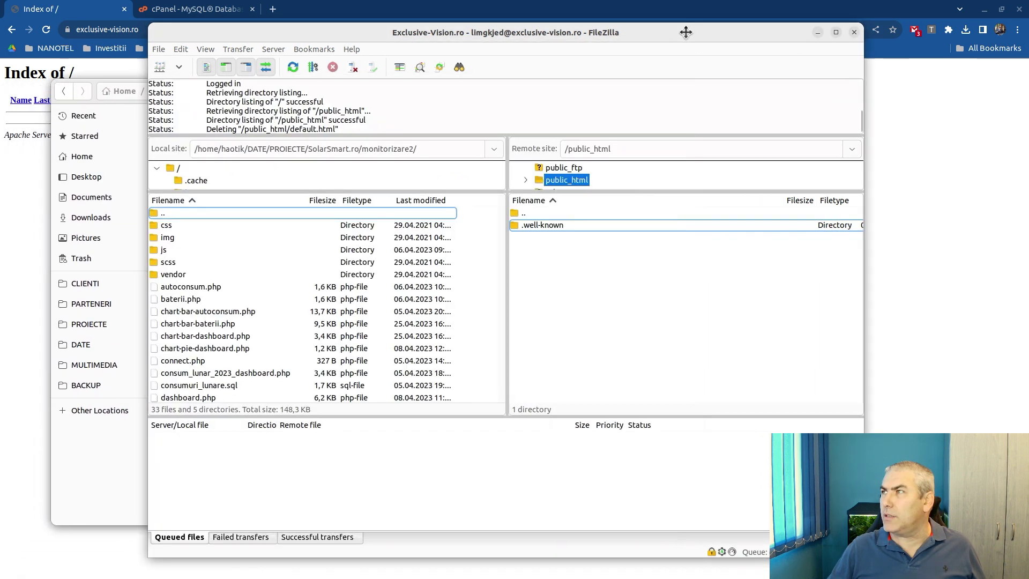
{"action": "left_click_drag", "start_coordinate": [728, 63], "coordinate": [862, 63]}
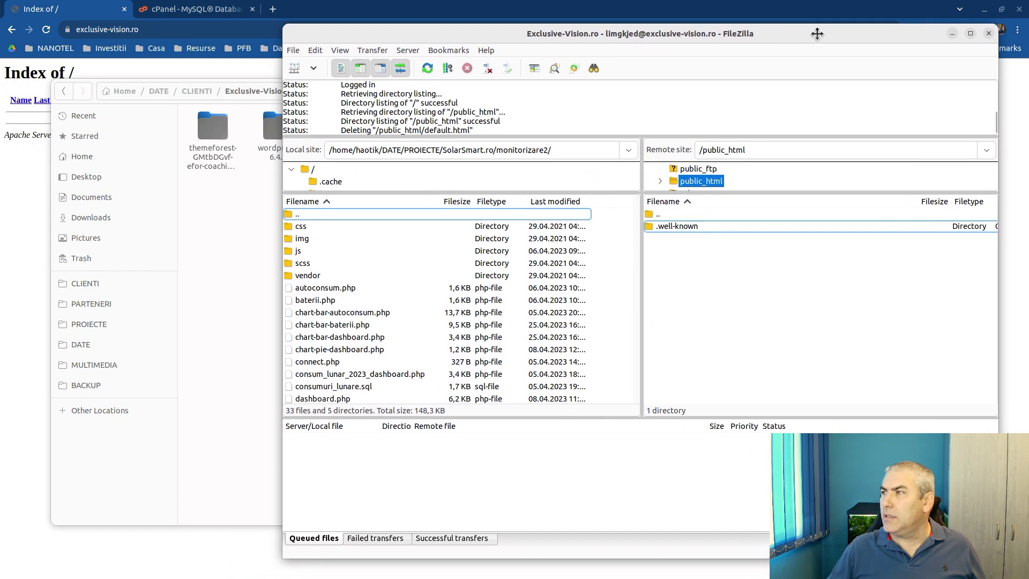
{"action": "left_click", "coordinate": [205, 240]}
{"action": "double_click", "coordinate": [277, 128]}
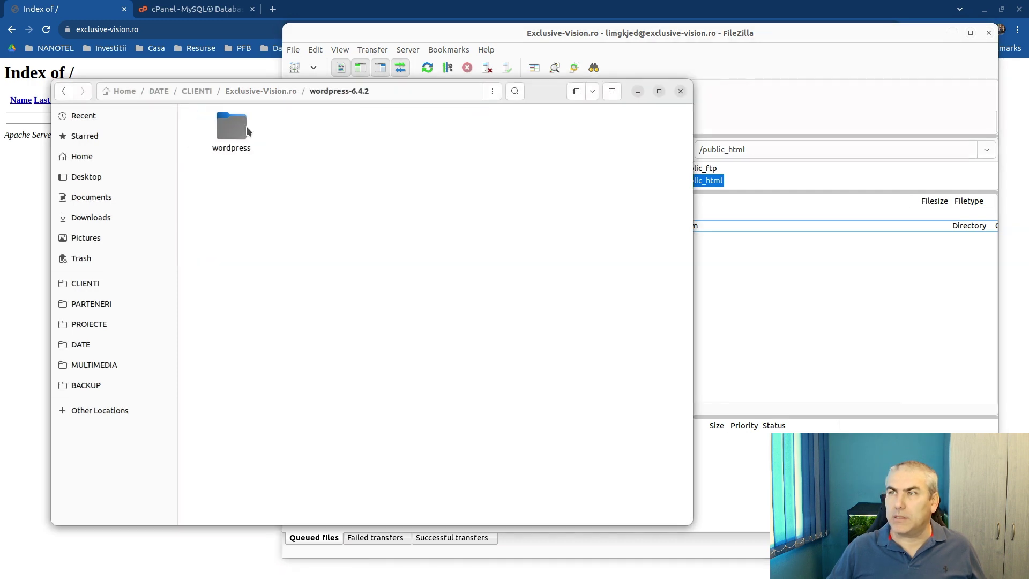
{"action": "double_click", "coordinate": [231, 128]}
{"action": "left_click_drag", "start_coordinate": [203, 343], "coordinate": [822, 315]}
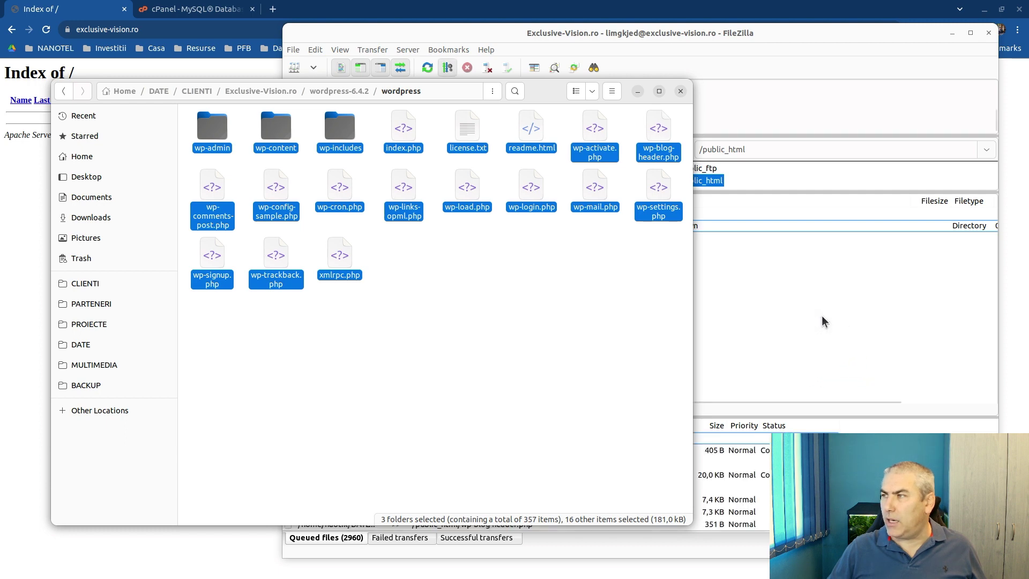
{"action": "left_click", "coordinate": [638, 92]}
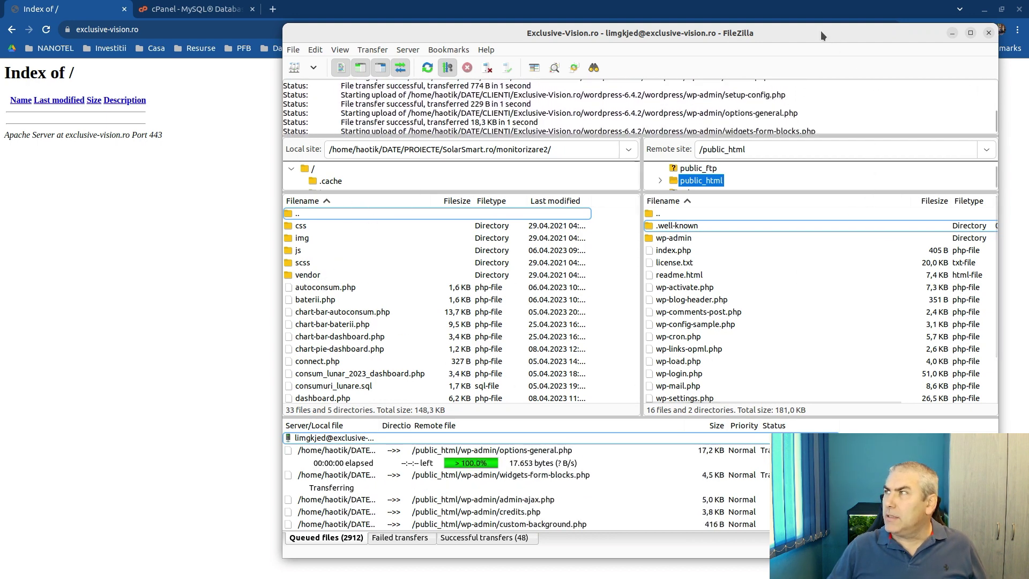
{"action": "left_click_drag", "start_coordinate": [822, 30], "coordinate": [783, 24]}
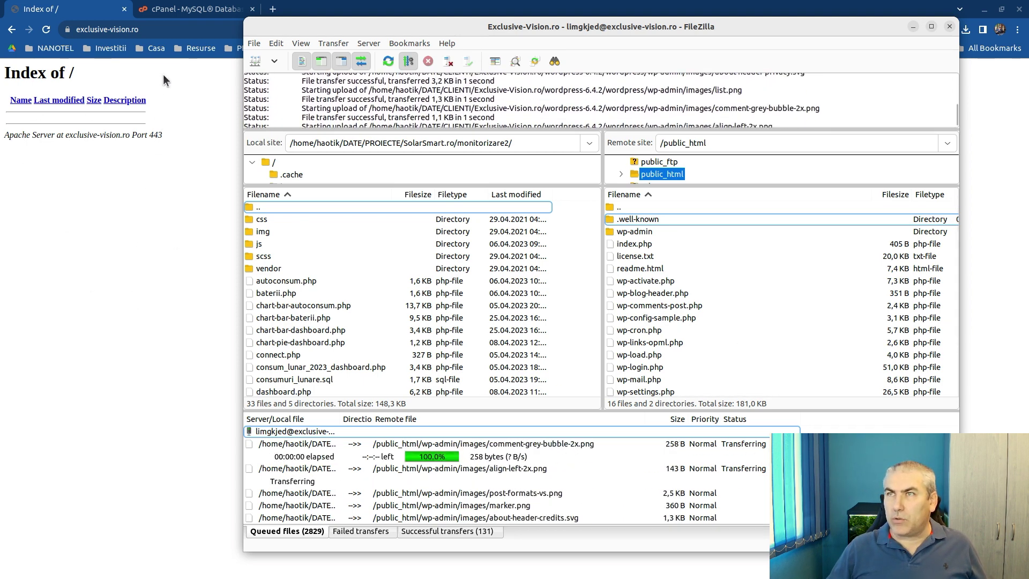
Close the cPanel MySQL Databases tab and check the running FileZilla upload, then the local wordpress folder
{"action": "left_click", "coordinate": [175, 10]}
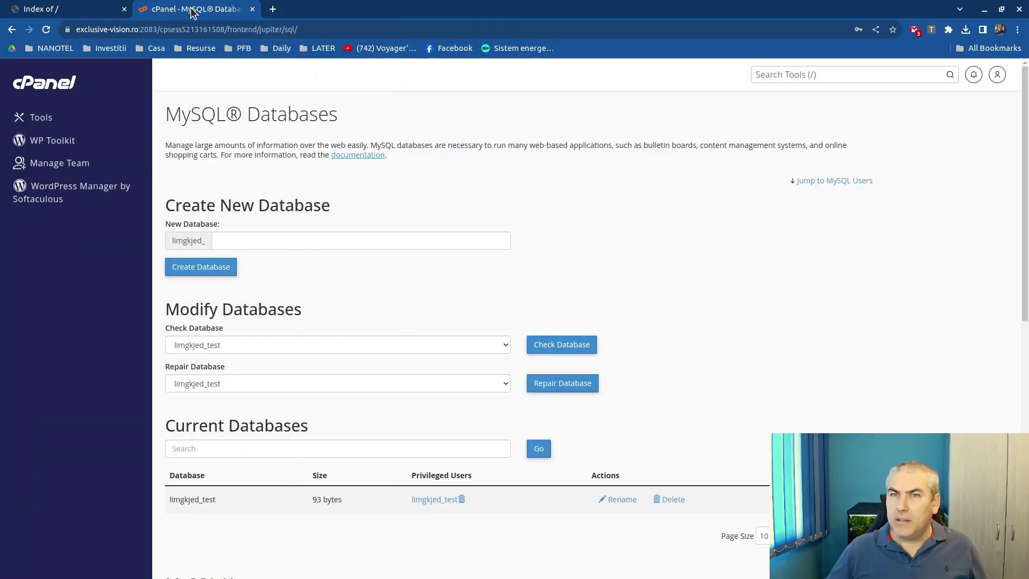
{"action": "left_click", "coordinate": [252, 8]}
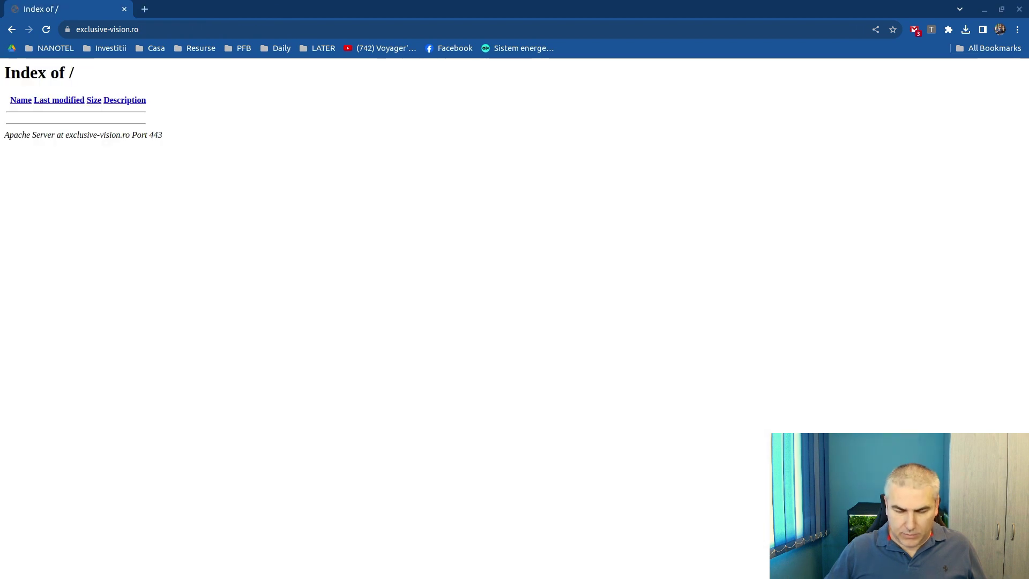
{"action": "key", "text": "alt+Tab"}
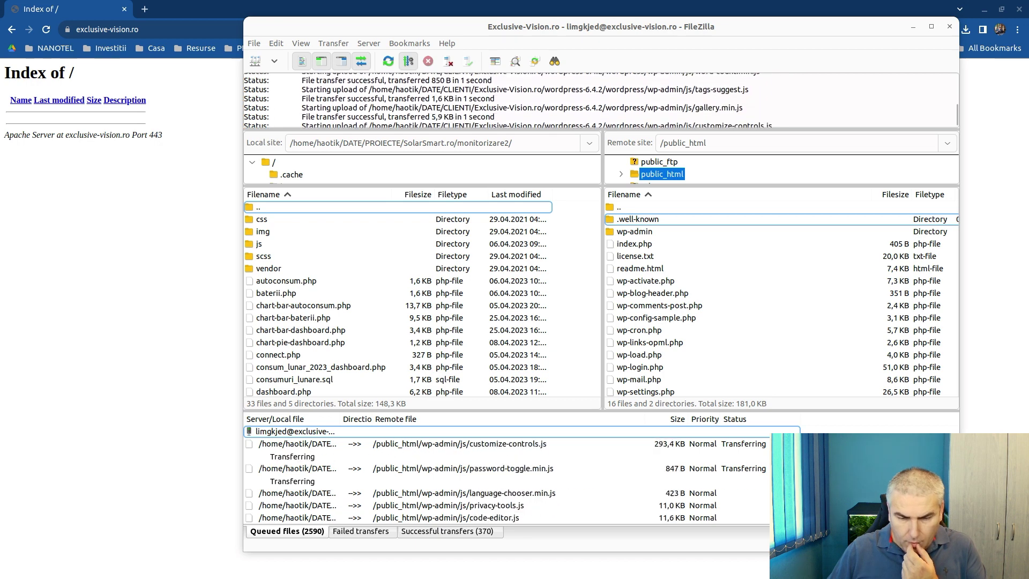
{"action": "key", "text": "alt+Tab"}
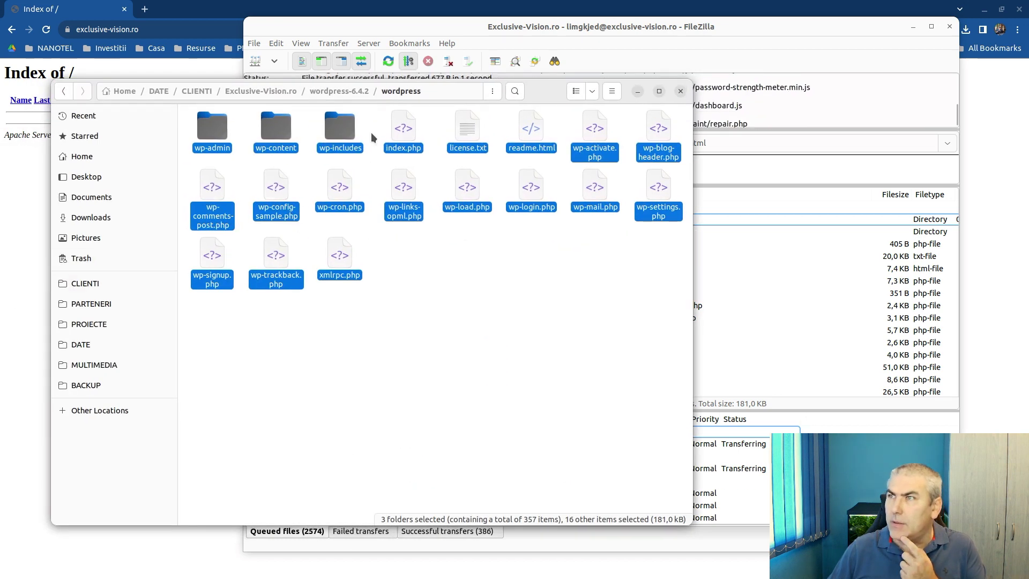
Return to the Exclusive-Vision.ro folder, read info.txt briefly, and go back to FileZilla's upload progress
{"action": "left_click", "coordinate": [261, 91]}
{"action": "left_click", "coordinate": [407, 134]}
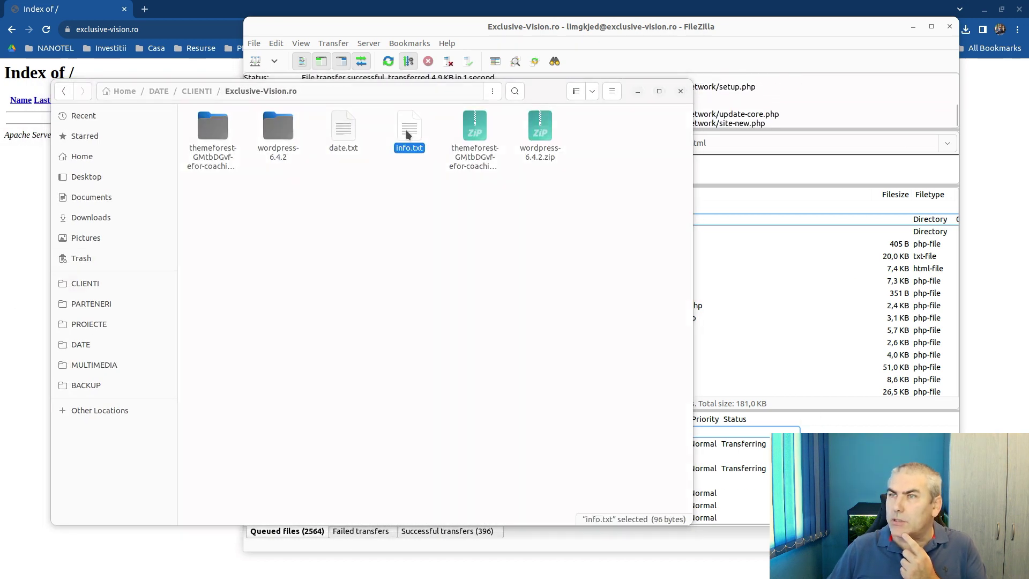
{"action": "double_click", "coordinate": [408, 134]}
{"action": "key", "text": "ctrl+w"}
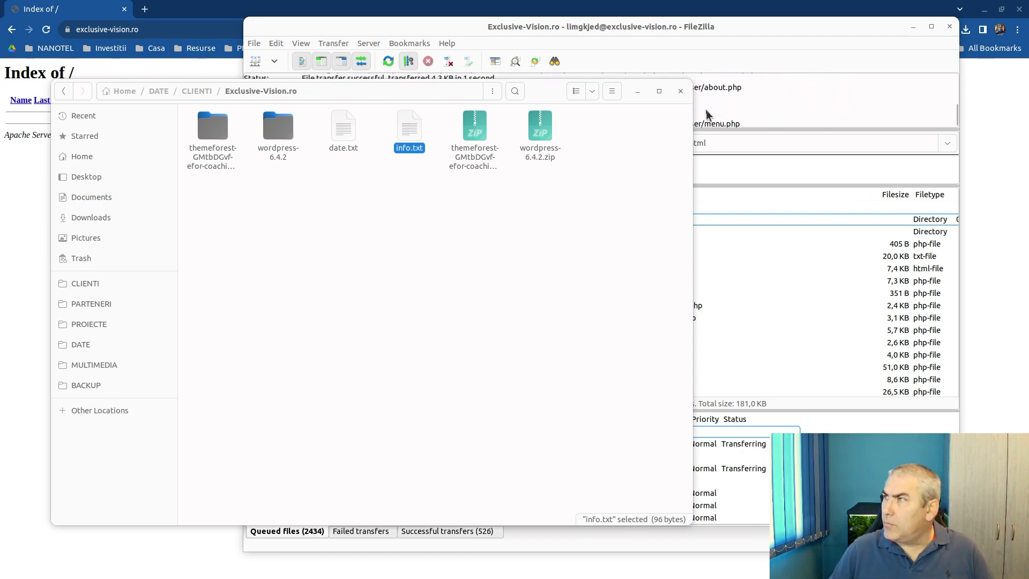
{"action": "left_click", "coordinate": [767, 28]}
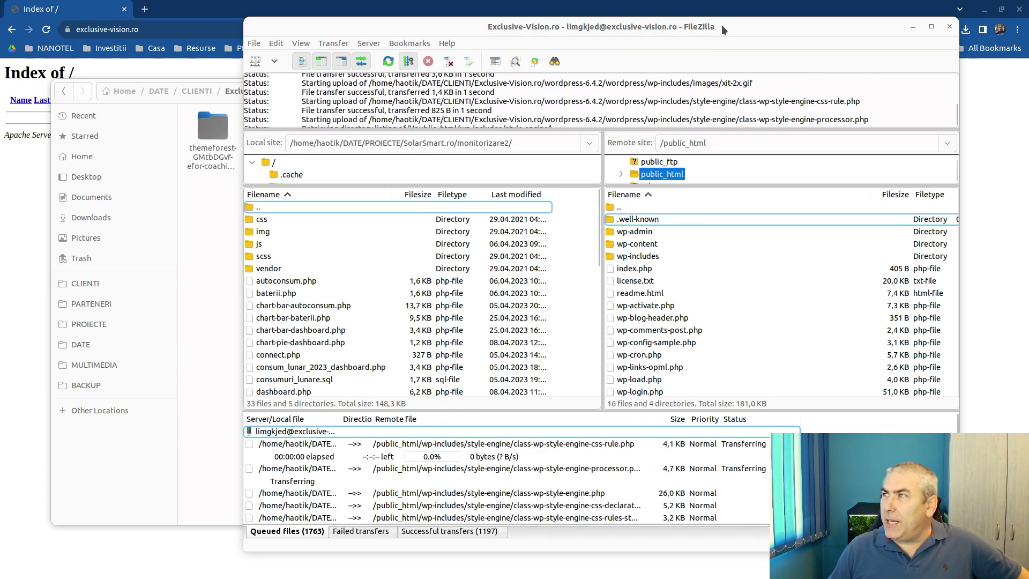
Remove the wordpress-6.4.2.zip archive from the Exclusive-Vision.ro folder and recheck FileZilla's ongoing upload
{"action": "left_click_drag", "start_coordinate": [725, 26], "coordinate": [746, 24]}
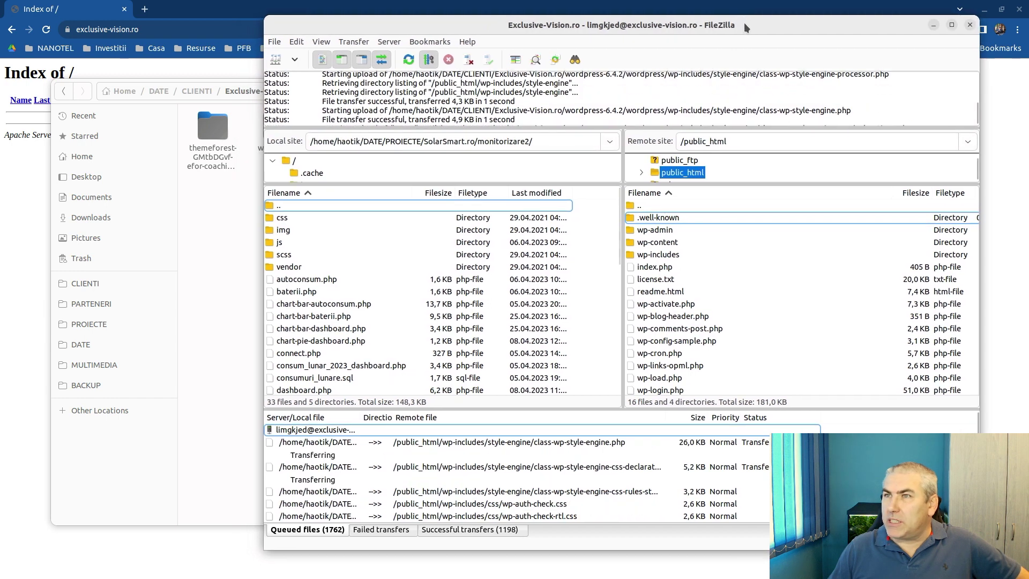
{"action": "left_click", "coordinate": [226, 225]}
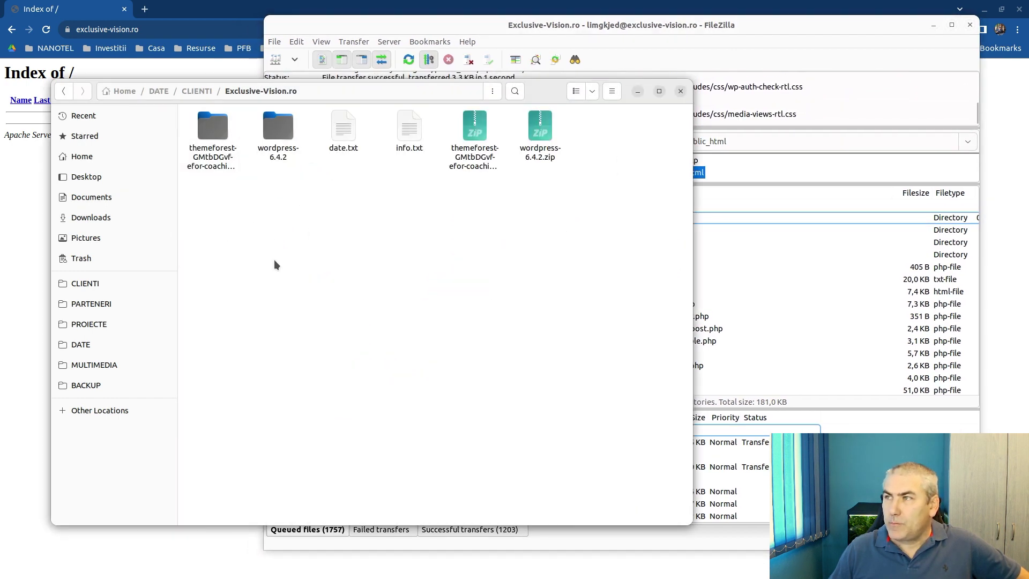
{"action": "left_click", "coordinate": [537, 128]}
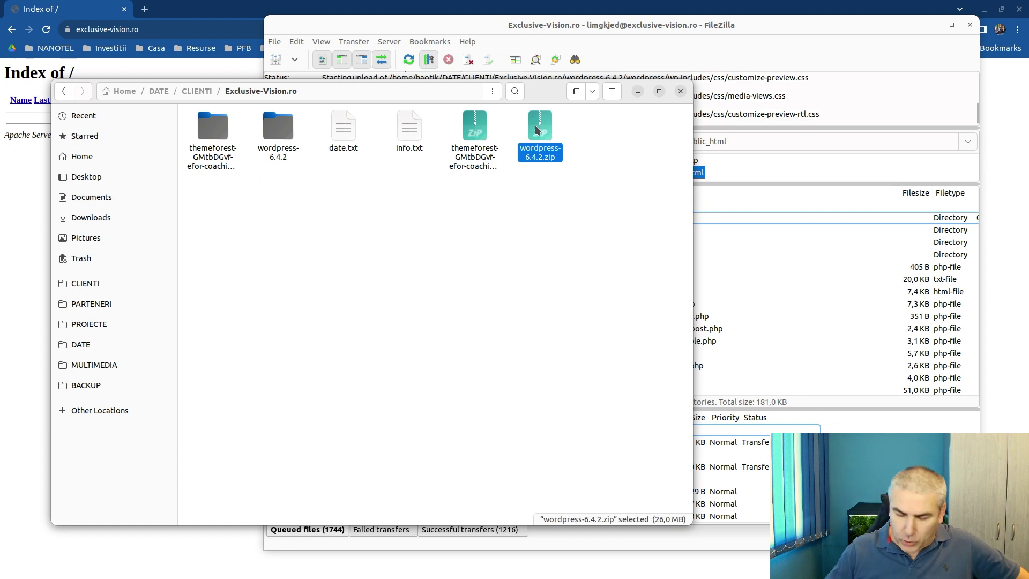
{"action": "key", "text": "Delete"}
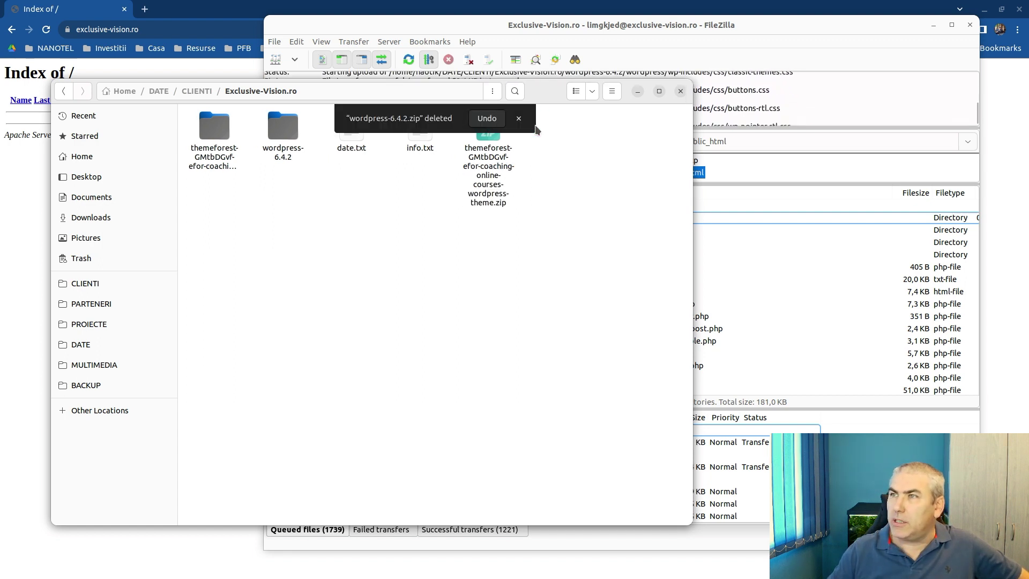
{"action": "left_click", "coordinate": [281, 130]}
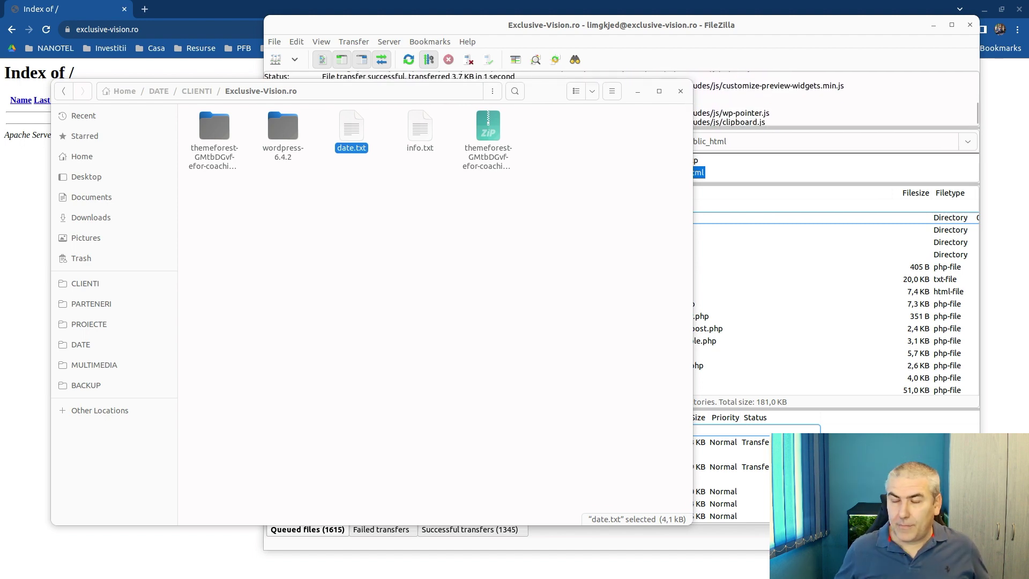
{"action": "left_click", "coordinate": [816, 27]}
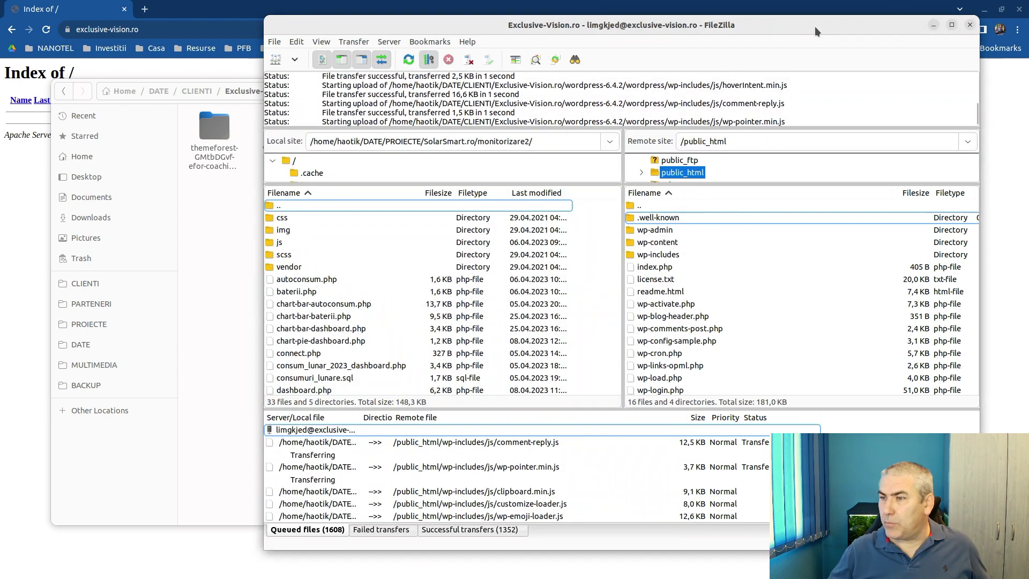
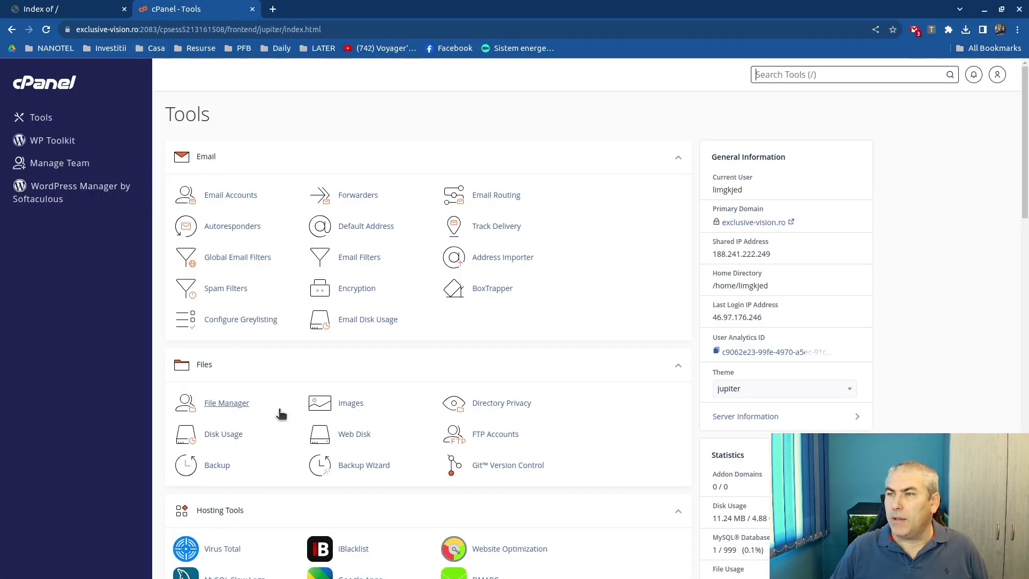
Scroll down to Security and open SSL/TLS Status to view the 10 AutoSSL-validated domains
{"action": "scroll", "coordinate": [281, 414], "scroll_direction": "down", "scroll_amount": 9}
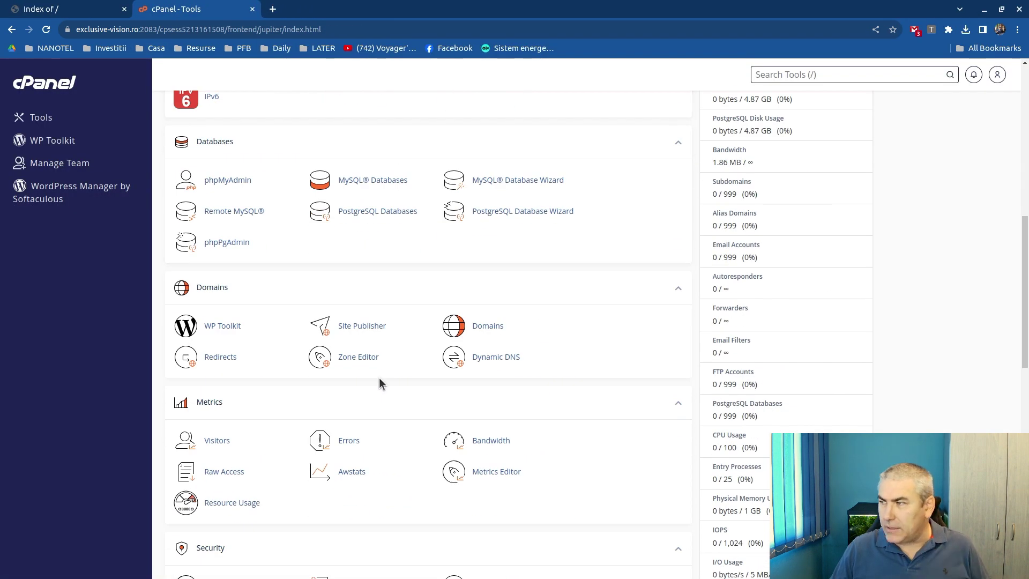
{"action": "scroll", "coordinate": [379, 378], "scroll_direction": "down", "scroll_amount": 3}
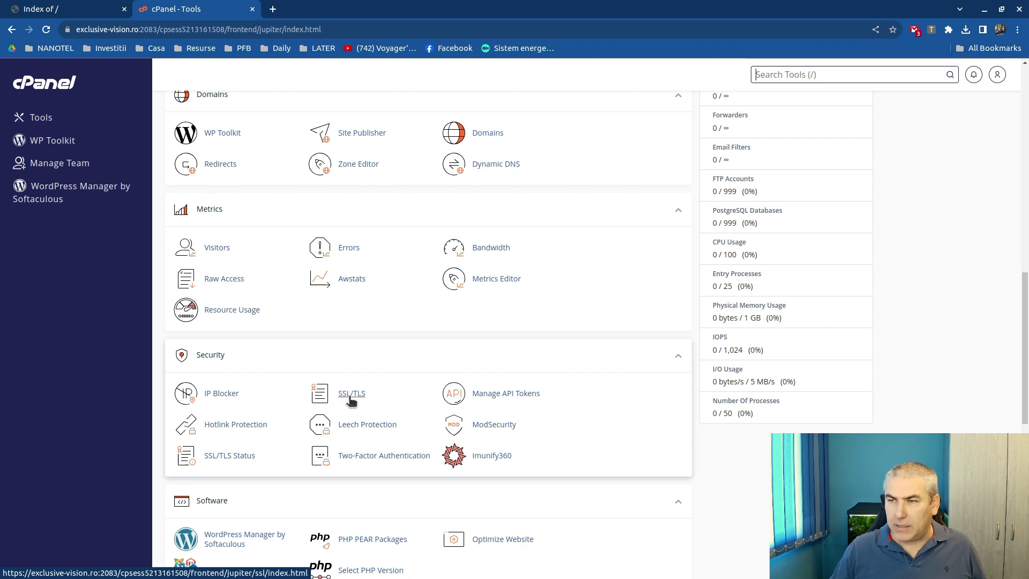
{"action": "left_click", "coordinate": [230, 455]}
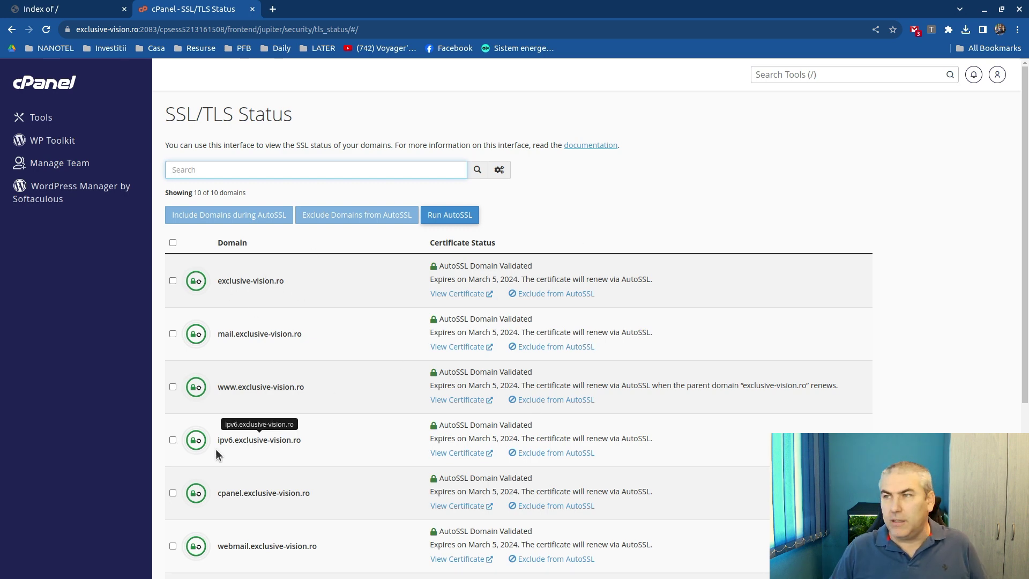
Return to the cPanel Tools page, browse its sections, and open the Email Accounts list
{"action": "left_click", "coordinate": [51, 85]}
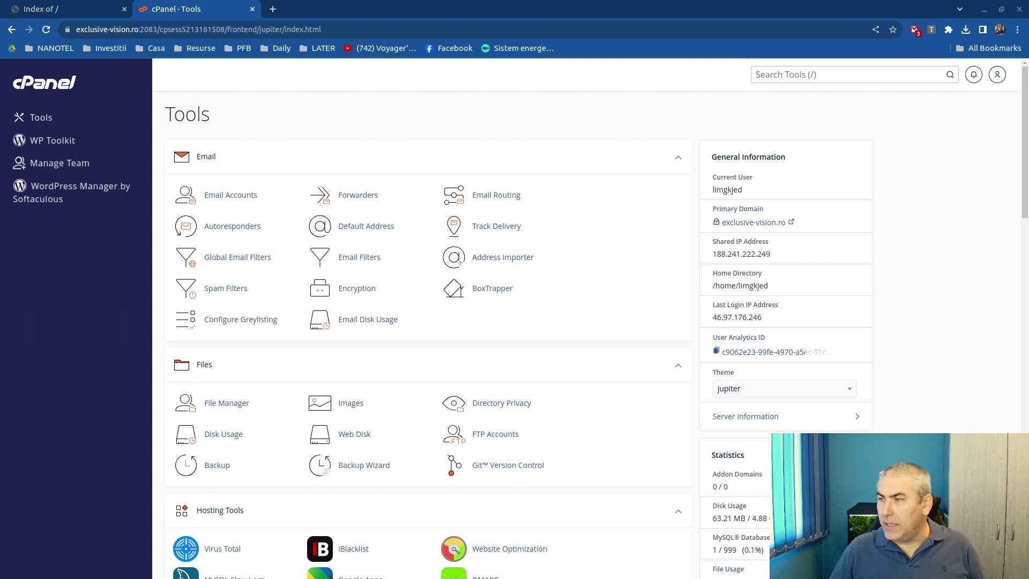
{"action": "scroll", "coordinate": [434, 377], "scroll_direction": "down", "scroll_amount": 5}
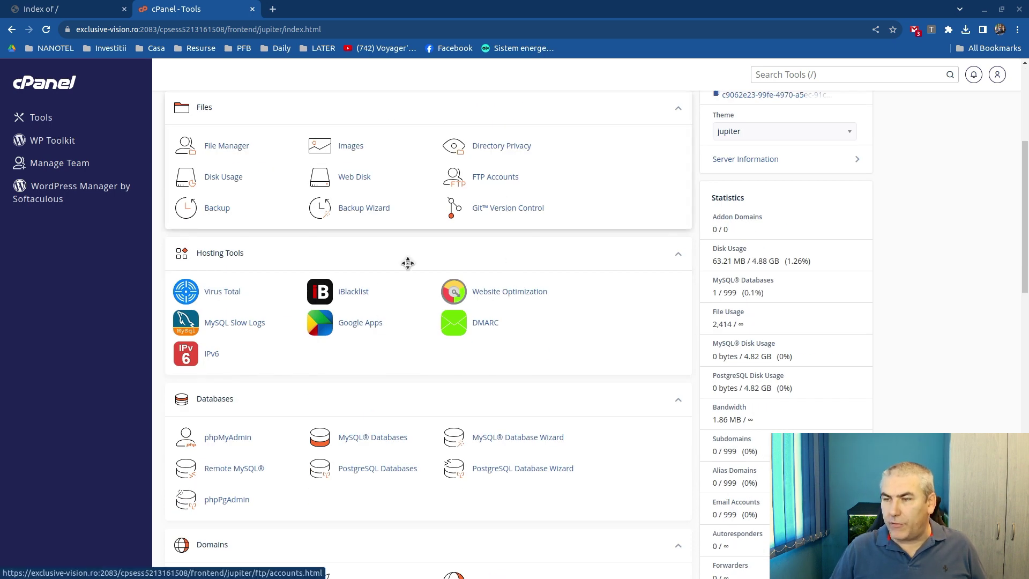
{"action": "scroll", "coordinate": [284, 442], "scroll_direction": "down", "scroll_amount": 1}
{"action": "scroll", "coordinate": [284, 443], "scroll_direction": "down", "scroll_amount": 4}
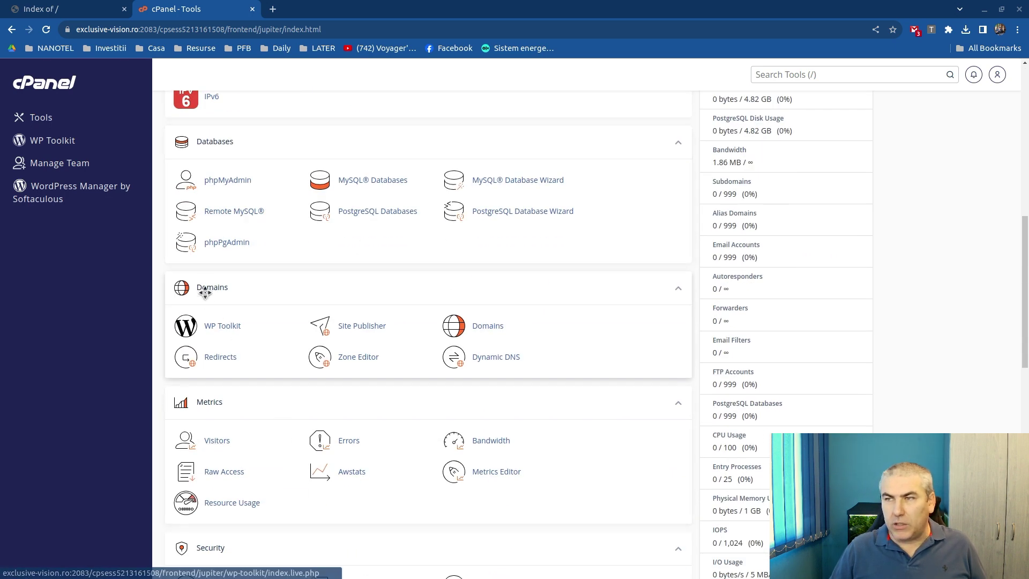
{"action": "scroll", "coordinate": [280, 510], "scroll_direction": "down", "scroll_amount": 5}
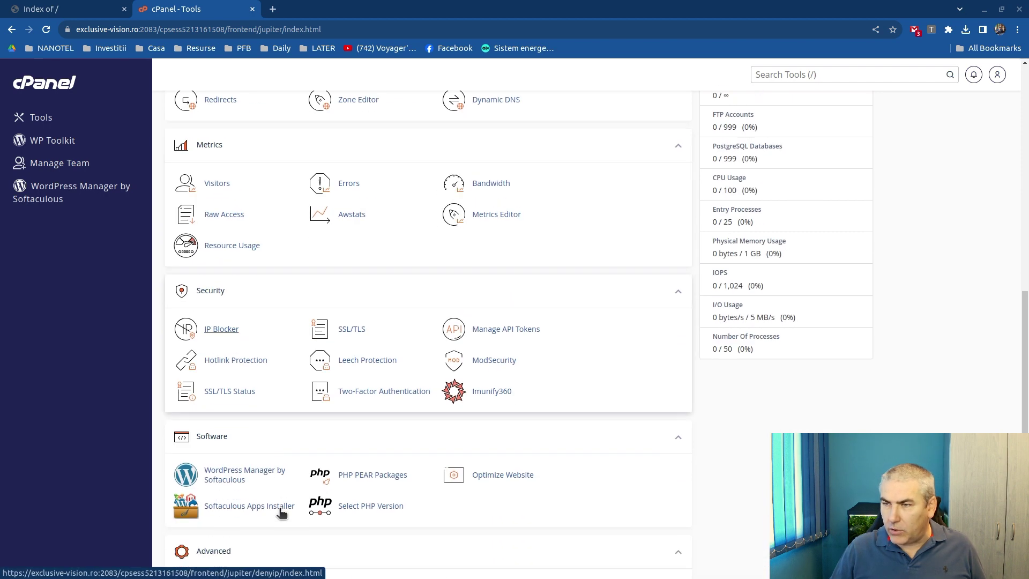
{"action": "scroll", "coordinate": [279, 511], "scroll_direction": "down", "scroll_amount": 5}
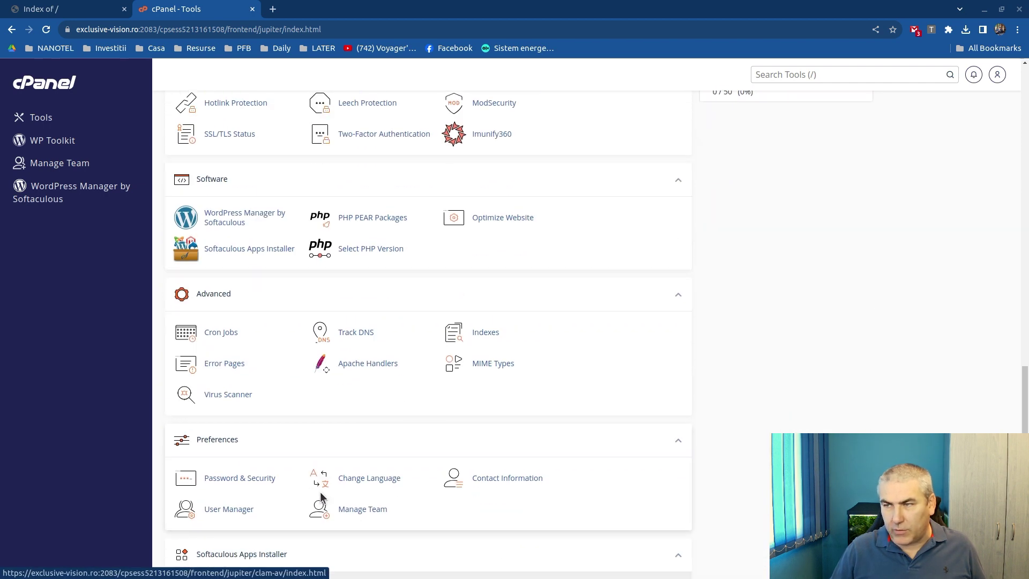
{"action": "scroll", "coordinate": [444, 421], "scroll_direction": "up", "scroll_amount": 18}
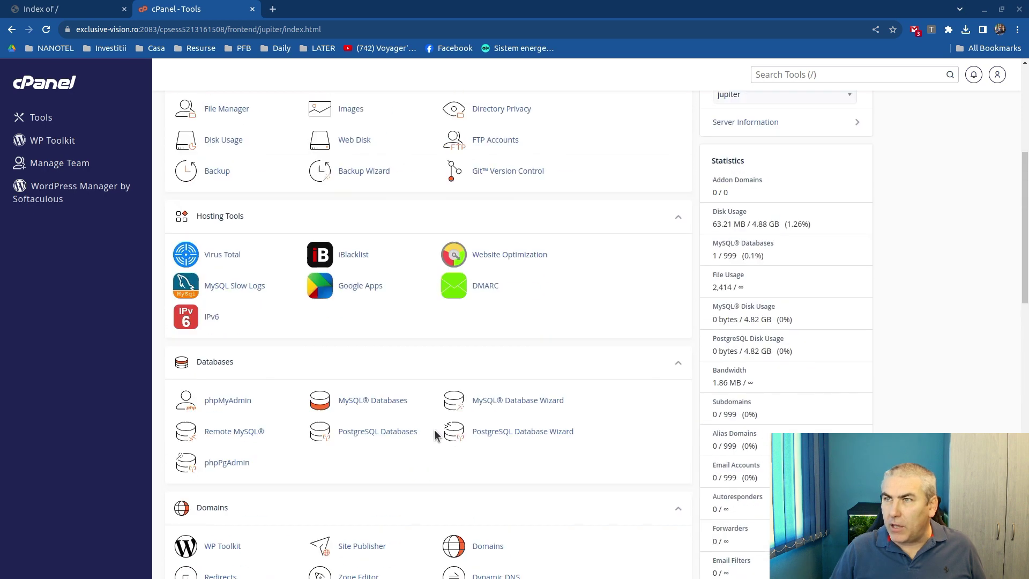
{"action": "left_click", "coordinate": [244, 198]}
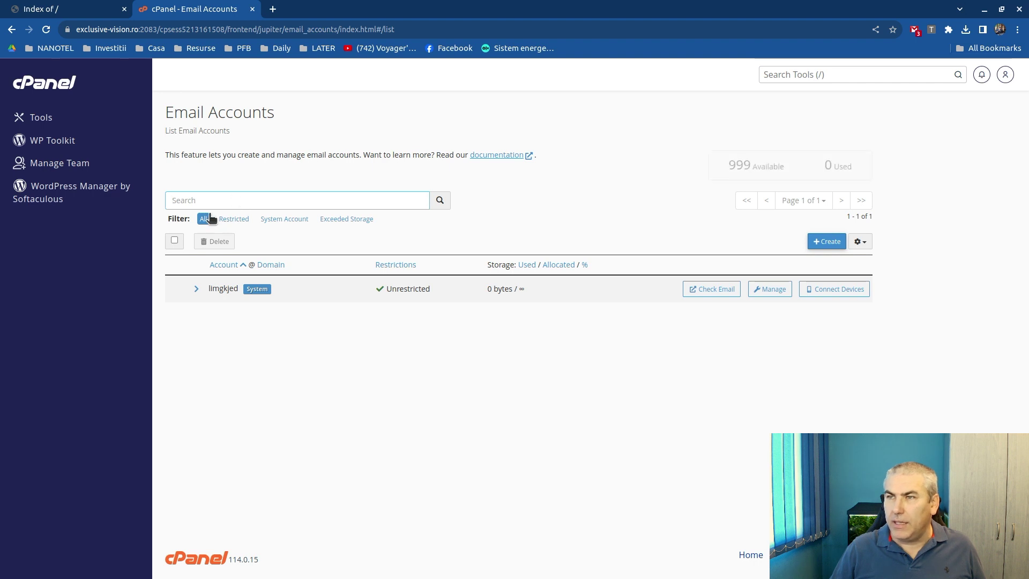
Search email accounts for 'contact', then start a new account with username 'contact'
{"action": "left_click", "coordinate": [198, 199]}
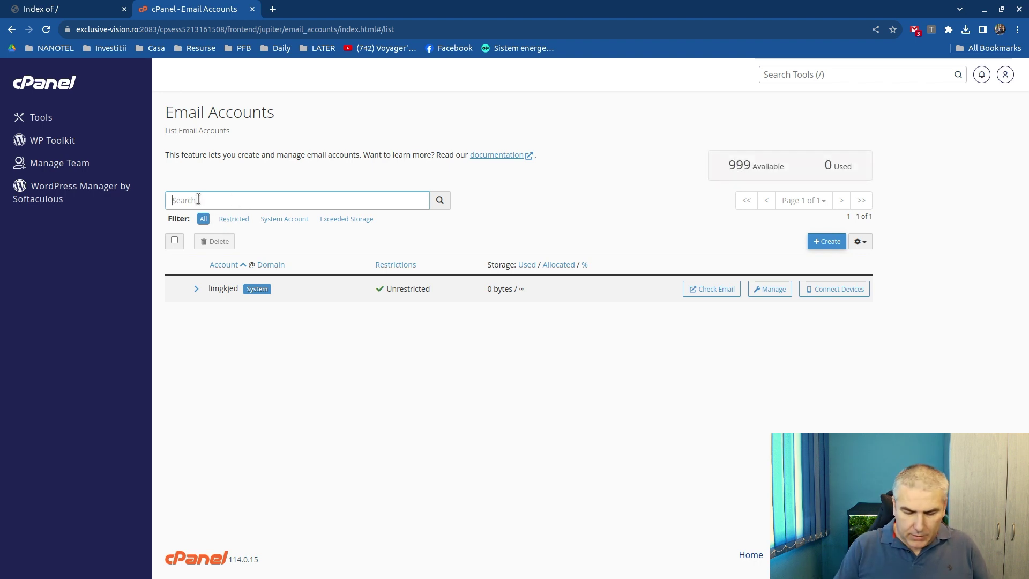
{"action": "type", "text": "contact"}
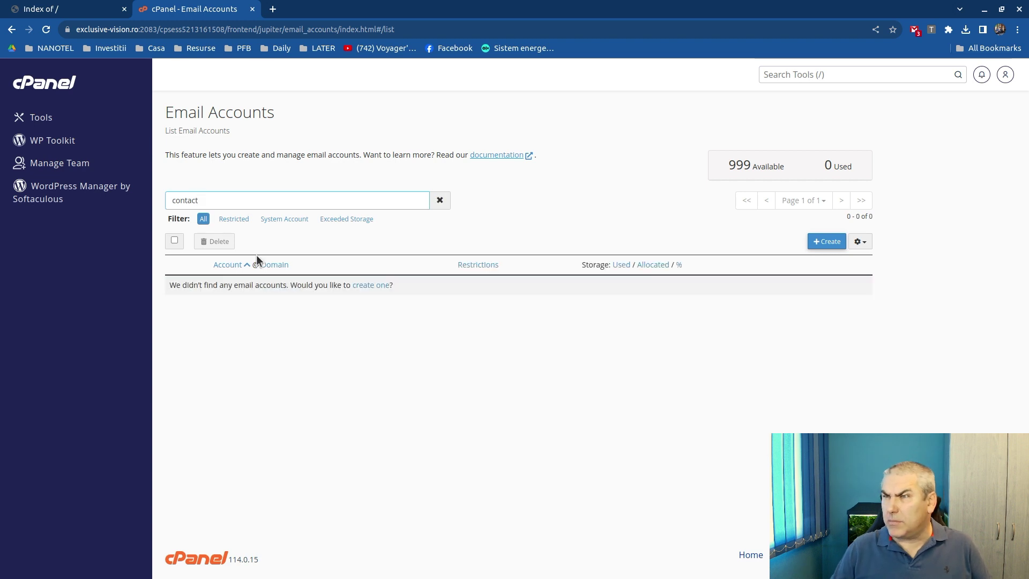
{"action": "left_click", "coordinate": [817, 238]}
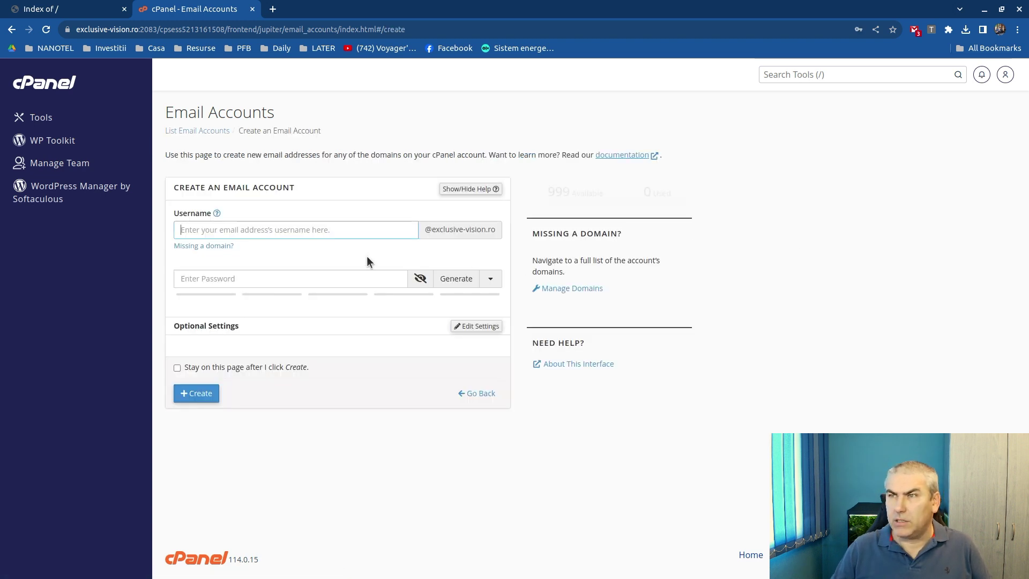
{"action": "type", "text": "contact"}
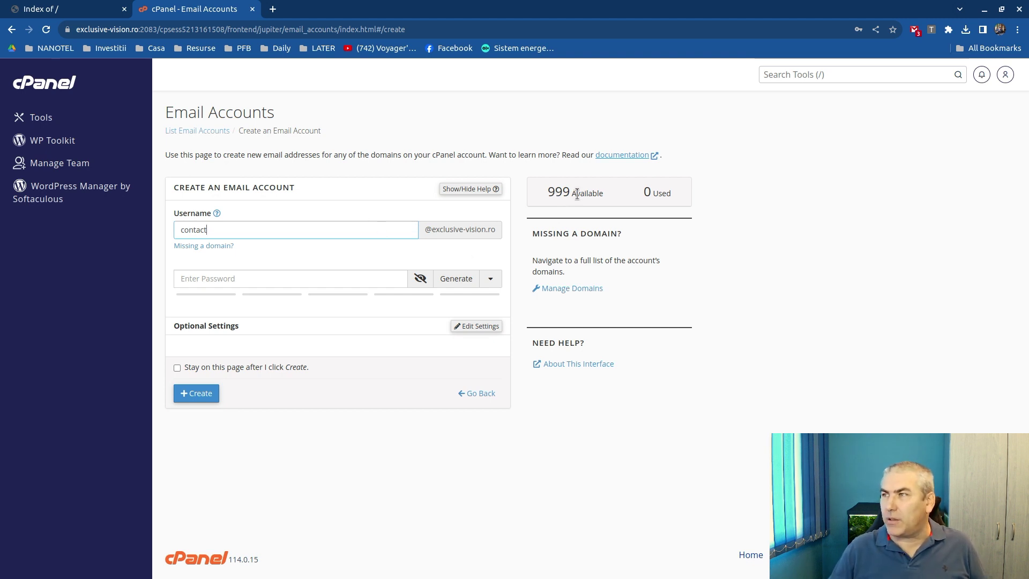
{"action": "left_click_drag", "start_coordinate": [580, 191], "coordinate": [593, 189]}
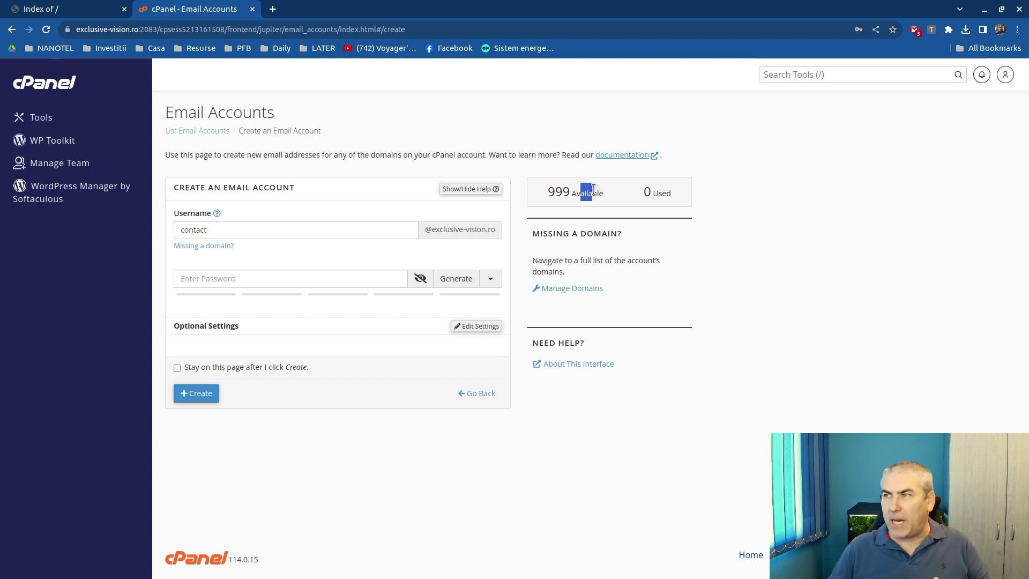
{"action": "double_click", "coordinate": [582, 191]}
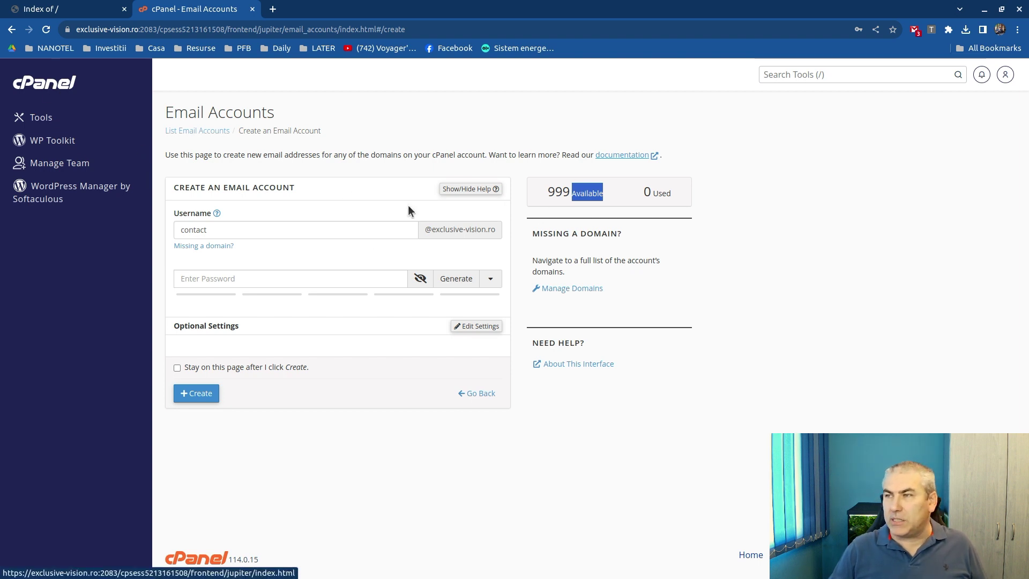
Start a 'contact' email forwarder, then return to Tools and close the cPanel tab
{"action": "left_click", "coordinate": [50, 84]}
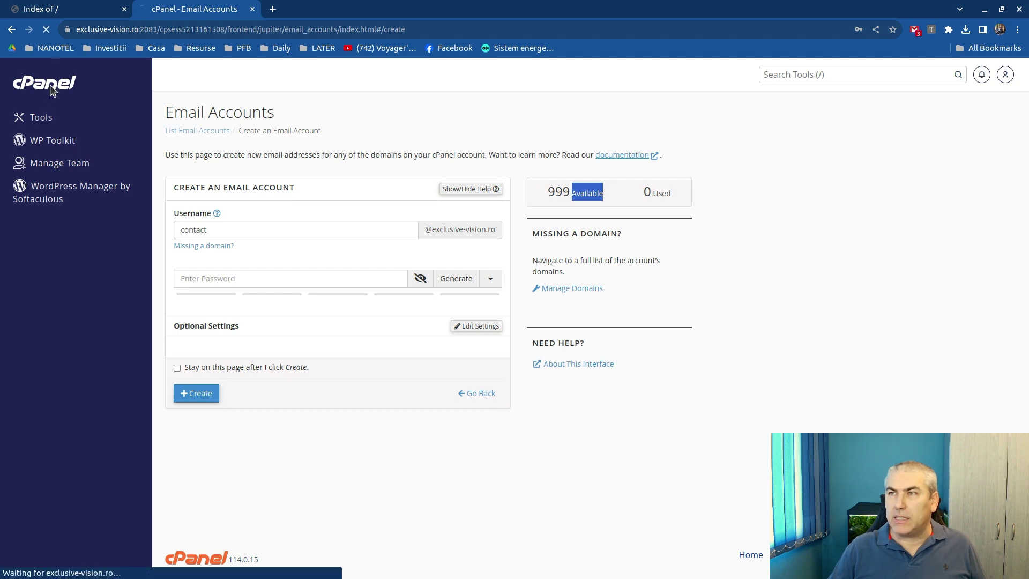
{"action": "left_click", "coordinate": [354, 195]}
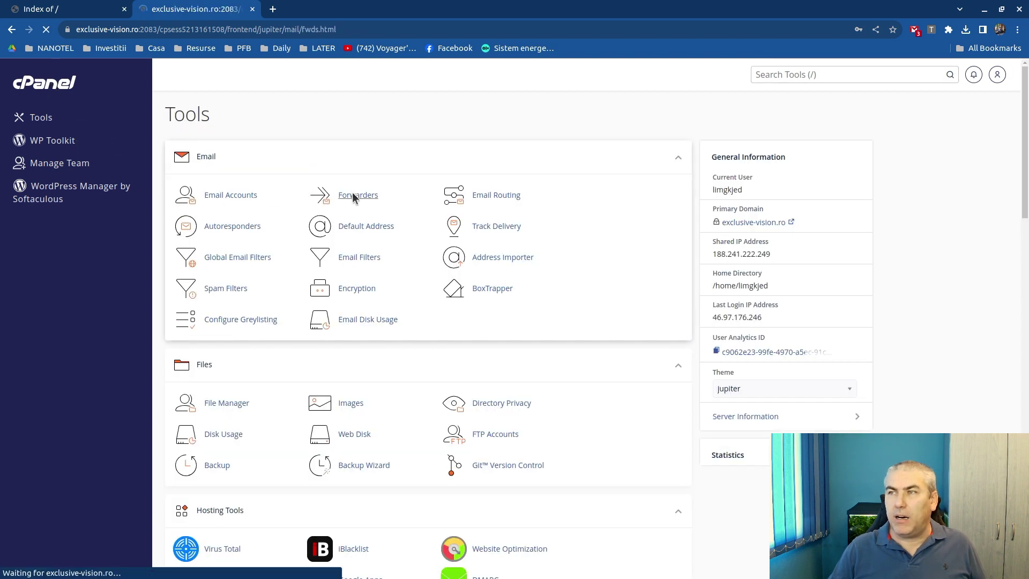
{"action": "left_click", "coordinate": [198, 230]}
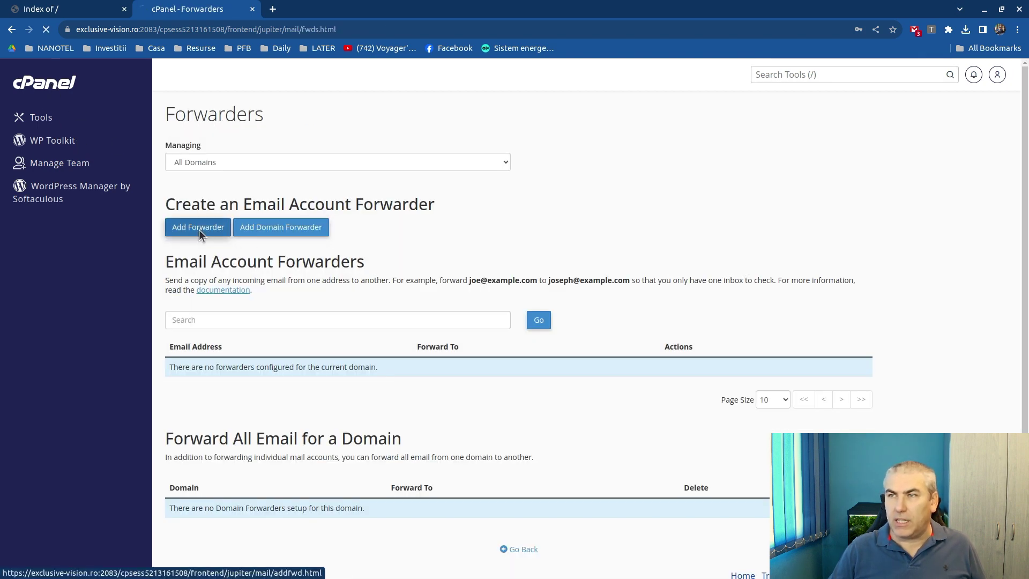
{"action": "left_click", "coordinate": [240, 214]}
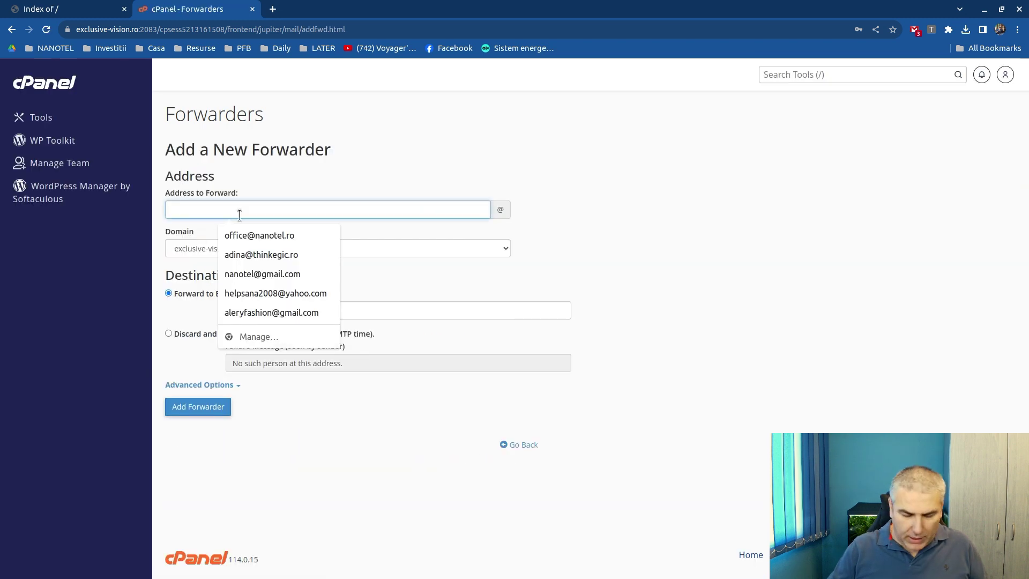
{"action": "type", "text": "contact"}
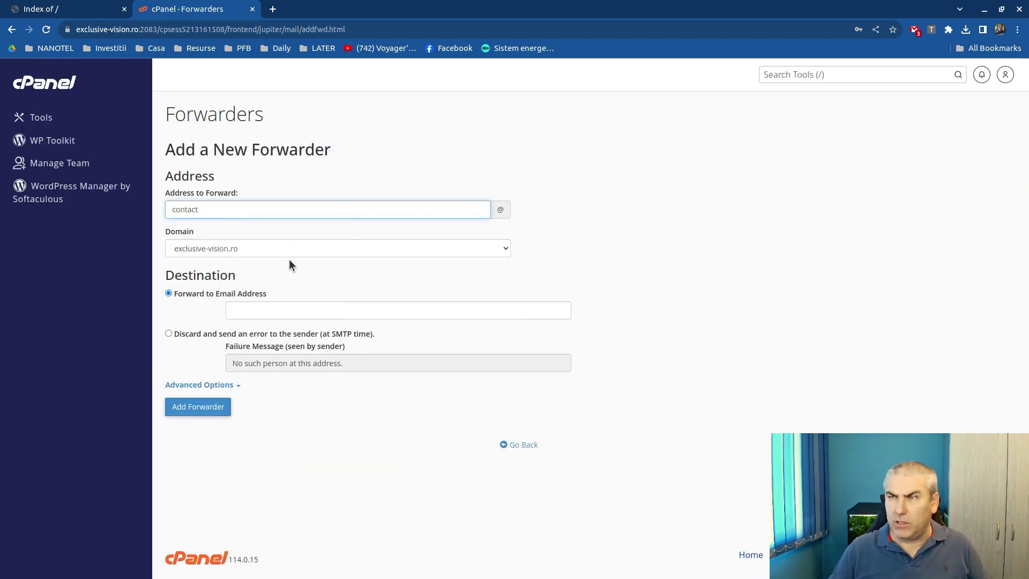
{"action": "left_click", "coordinate": [238, 306]}
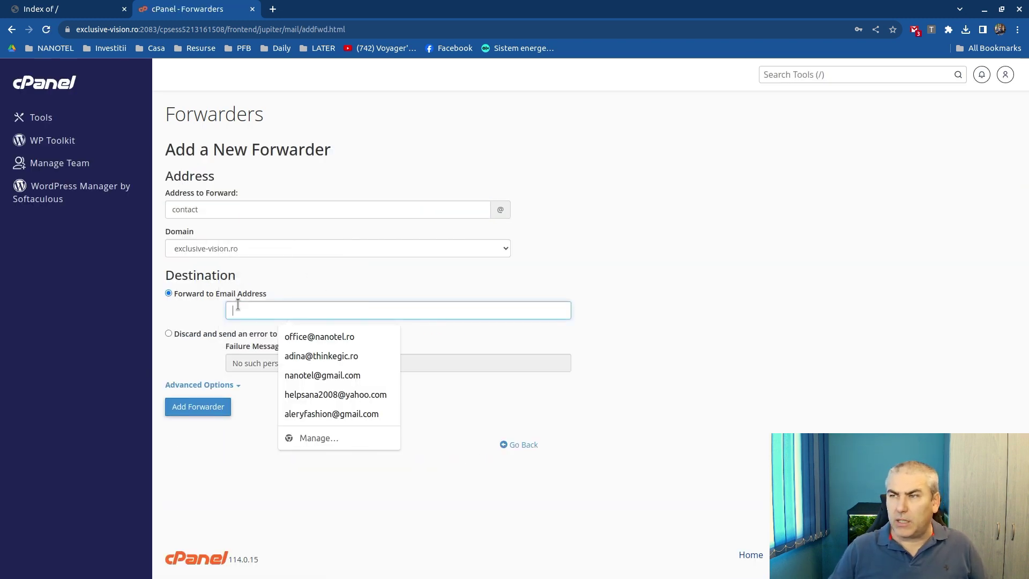
{"action": "left_click", "coordinate": [651, 265]}
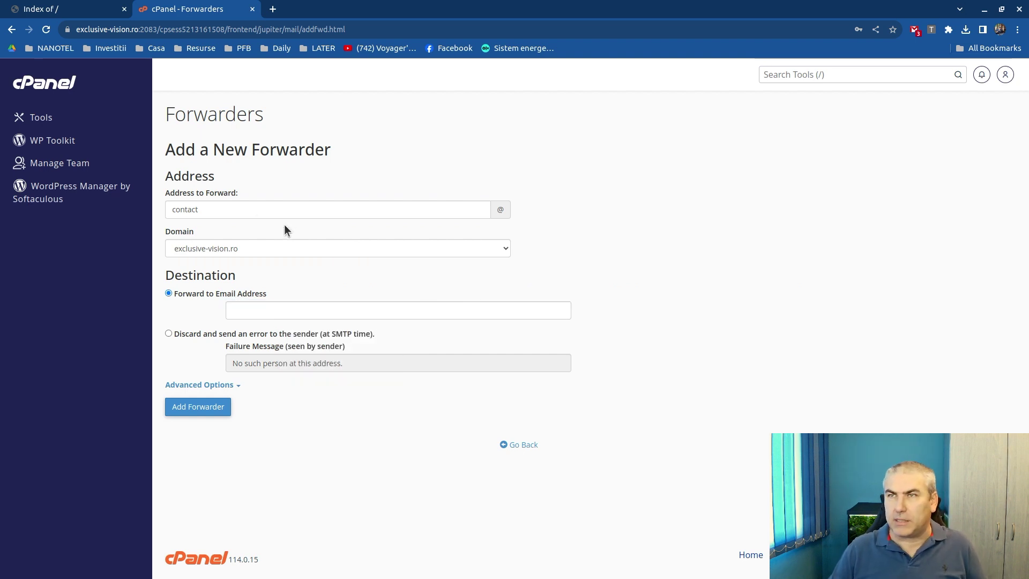
{"action": "left_click", "coordinate": [44, 85]}
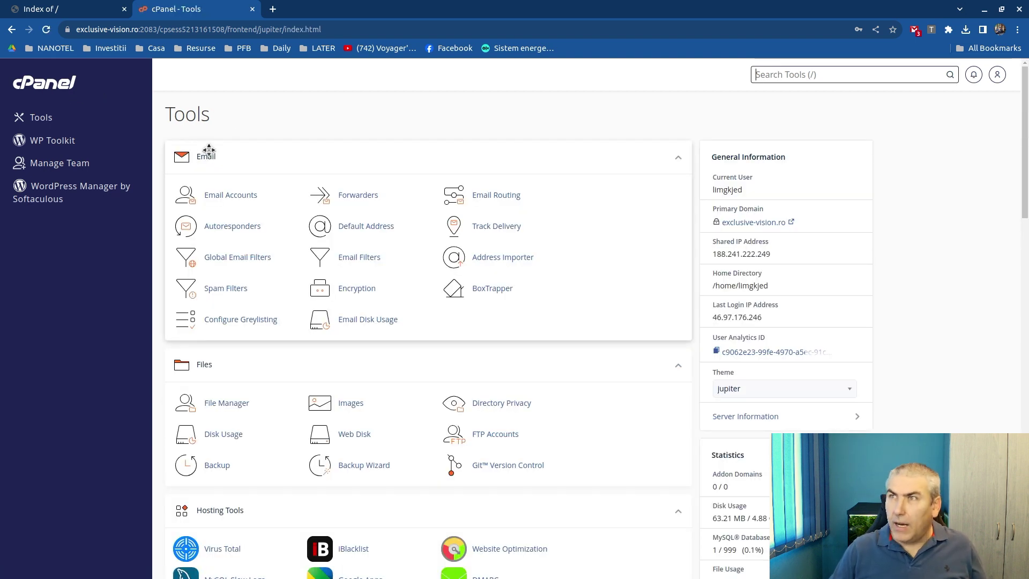
{"action": "key", "text": "ctrl+w"}
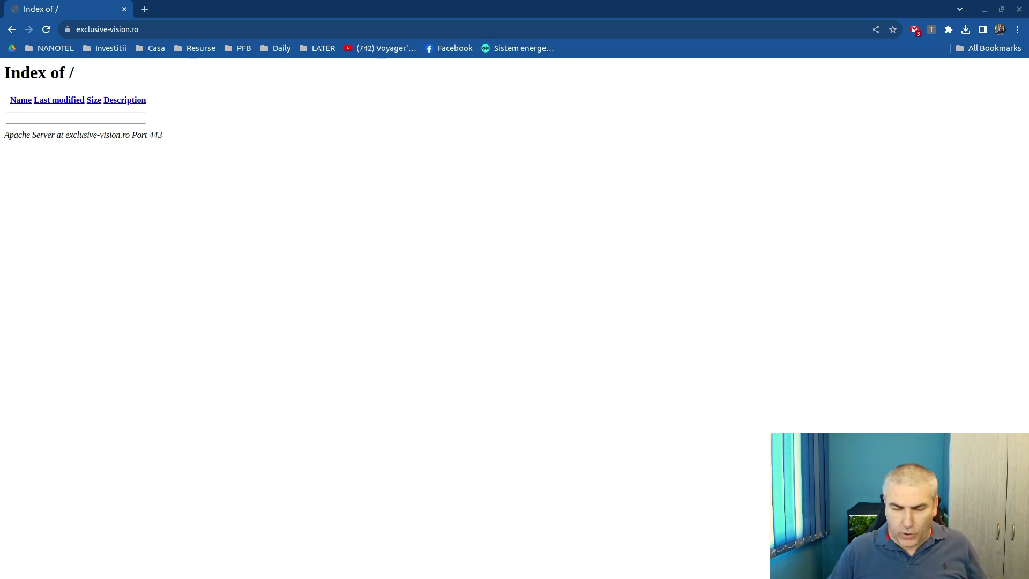
Let FileZilla finish the 2960-file upload, minimize it, and select the site address
{"action": "key", "text": "alt+Tab"}
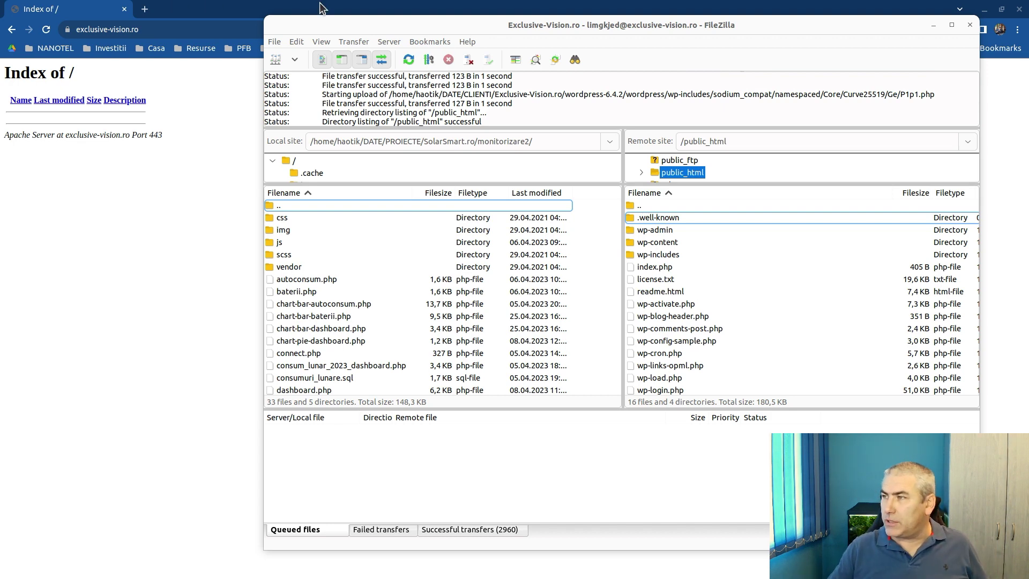
{"action": "left_click", "coordinate": [930, 24]}
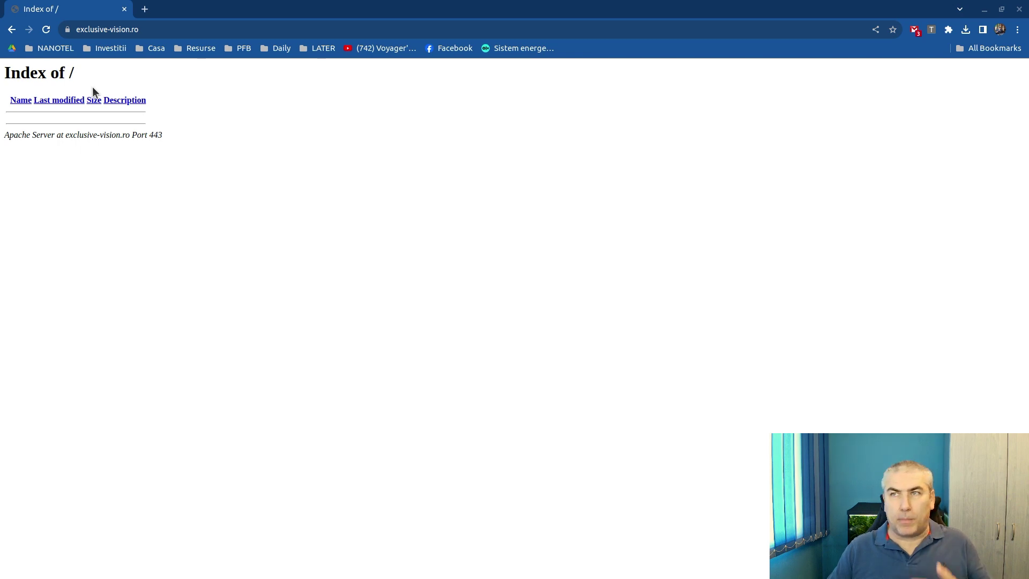
{"action": "left_click", "coordinate": [148, 30]}
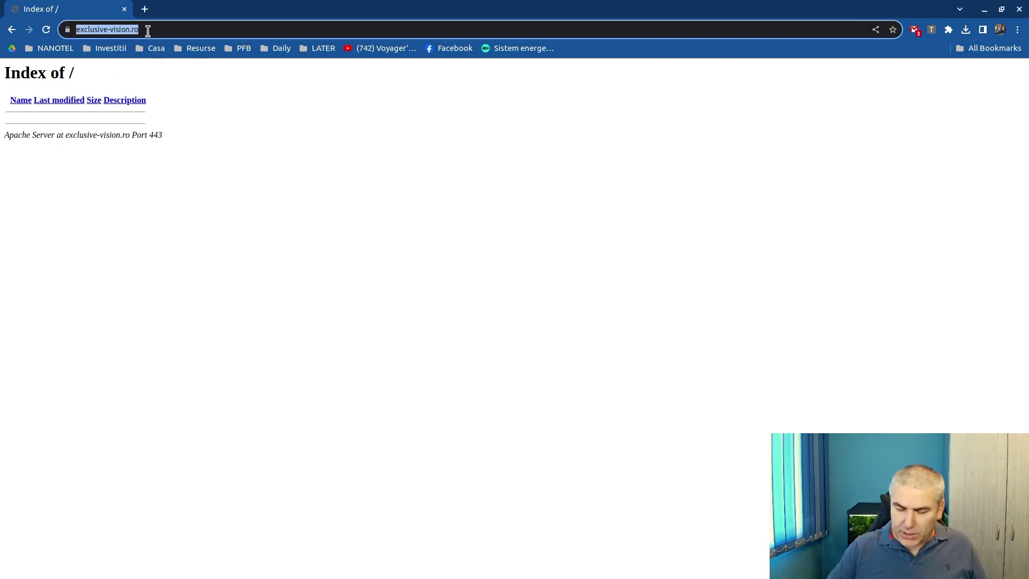
Reload the site and choose Română as the WordPress setup language
{"action": "key", "text": "Return"}
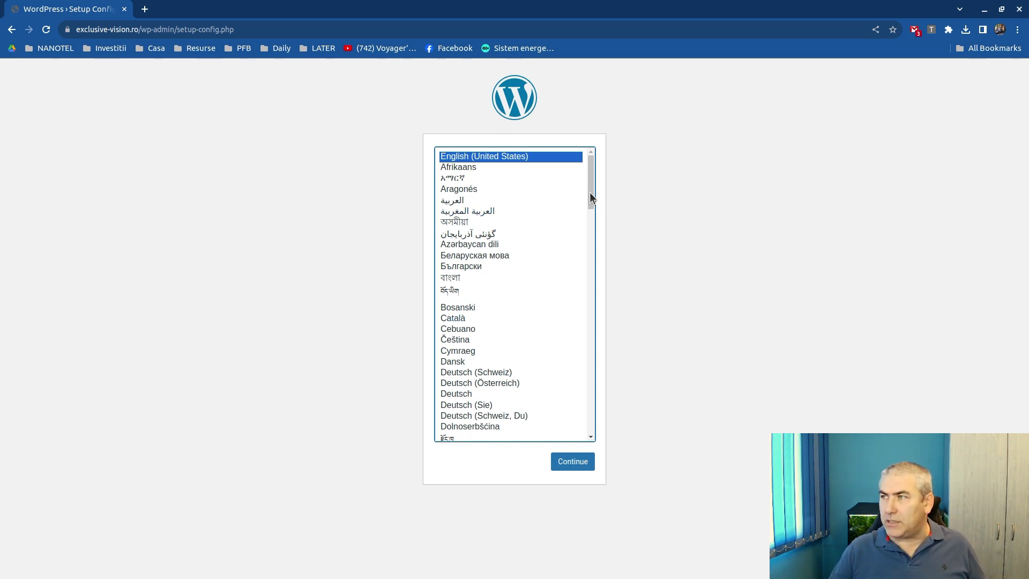
{"action": "left_click_drag", "start_coordinate": [591, 194], "coordinate": [590, 249]}
{"action": "left_click", "coordinate": [489, 293]}
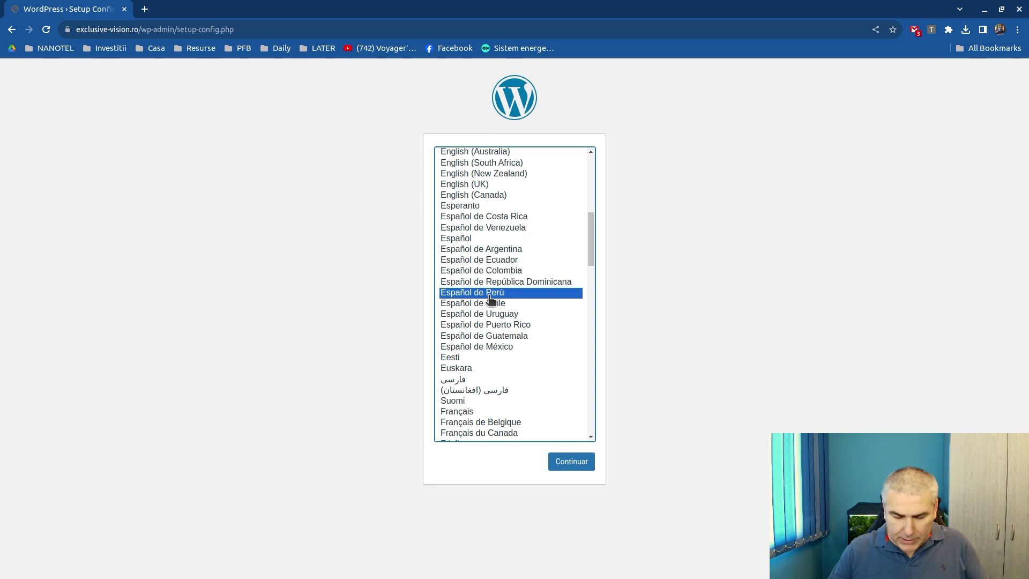
{"action": "key", "text": "r"}
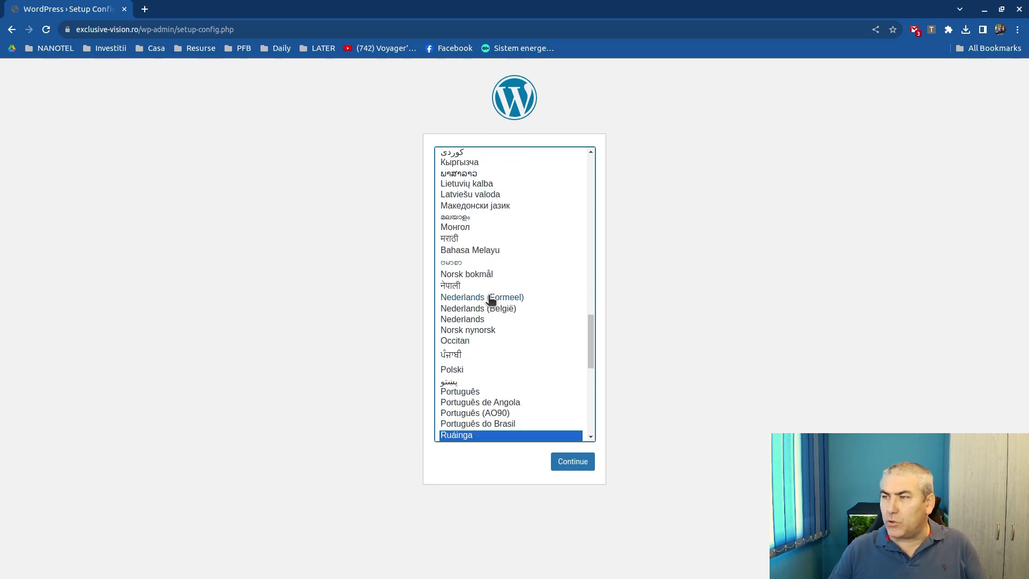
{"action": "key", "text": "o"}
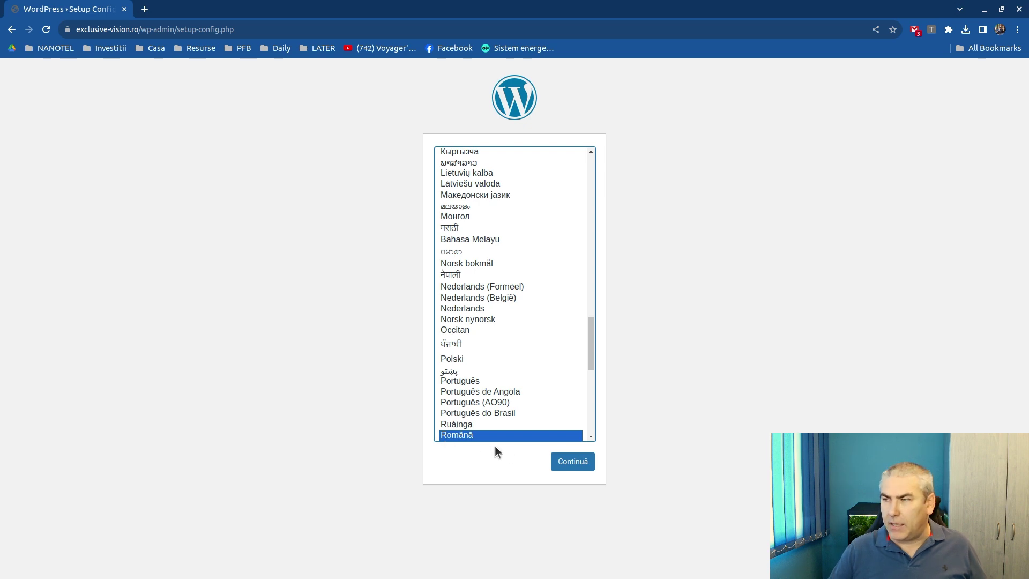
{"action": "left_click", "coordinate": [562, 464]}
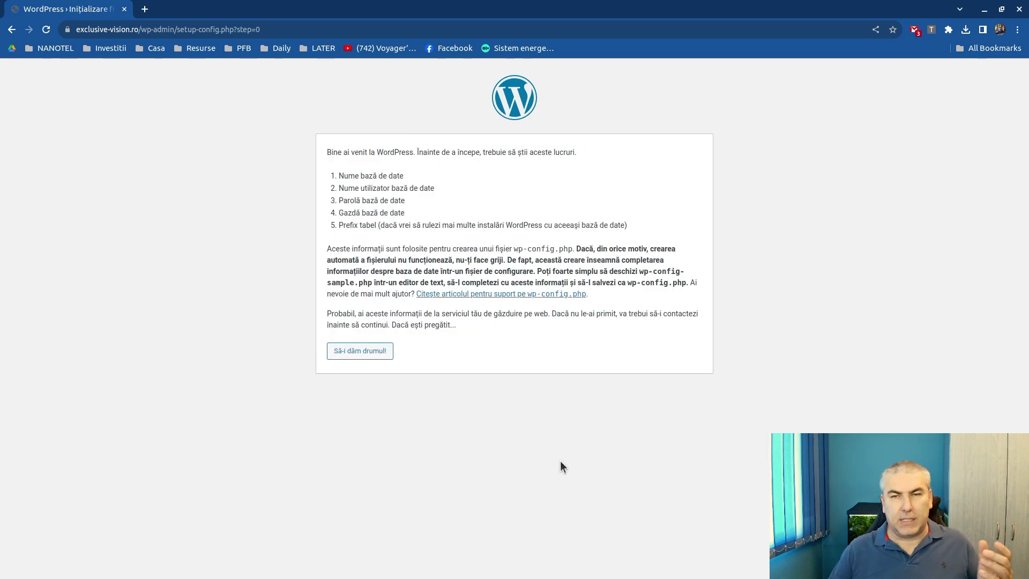
Review the required database details on the welcome page and proceed to the database form
{"action": "left_click_drag", "start_coordinate": [341, 153], "coordinate": [547, 155]}
{"action": "left_click_drag", "start_coordinate": [364, 178], "coordinate": [414, 178]}
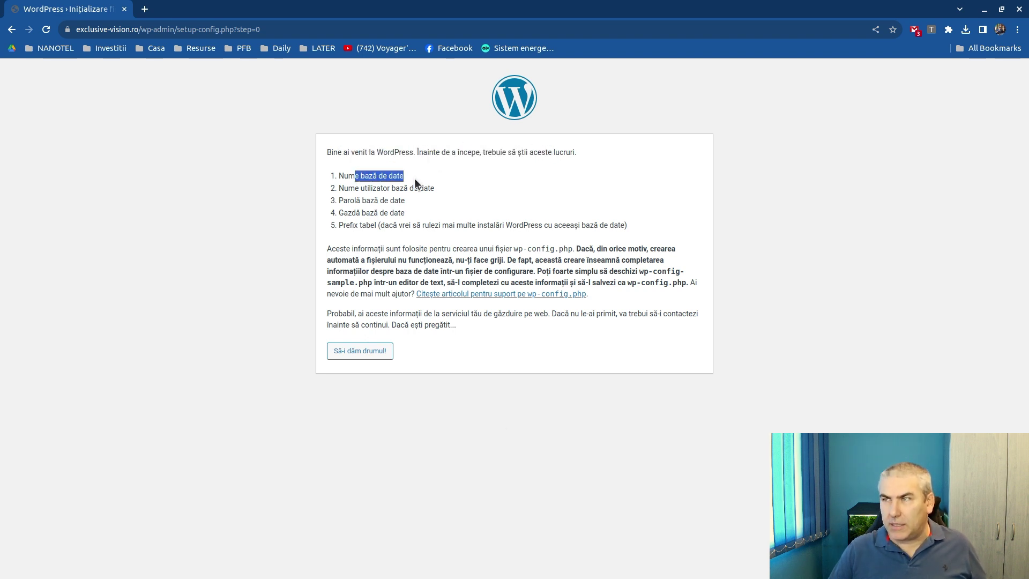
{"action": "left_click_drag", "start_coordinate": [338, 187], "coordinate": [432, 197]}
{"action": "left_click_drag", "start_coordinate": [345, 201], "coordinate": [448, 225]}
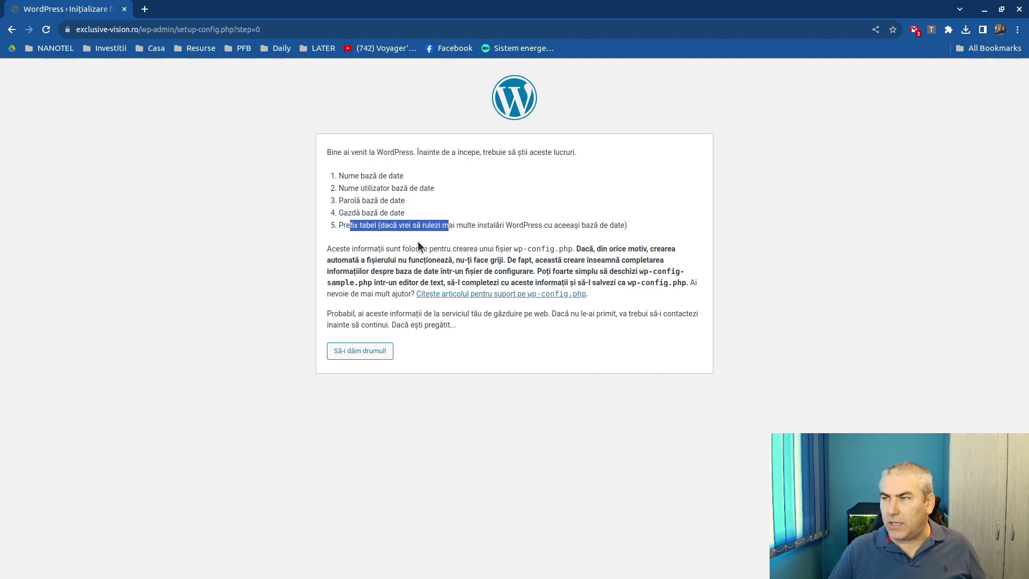
{"action": "left_click", "coordinate": [362, 353]}
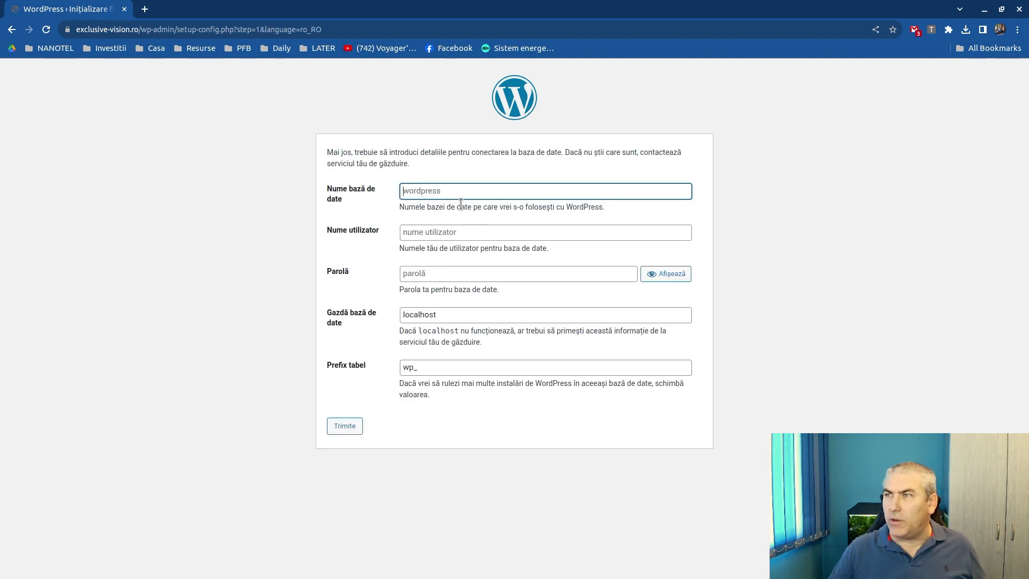
Enter database name limgkied_test, reuse it as the database user, add the password, and submit
{"action": "left_click", "coordinate": [417, 193]}
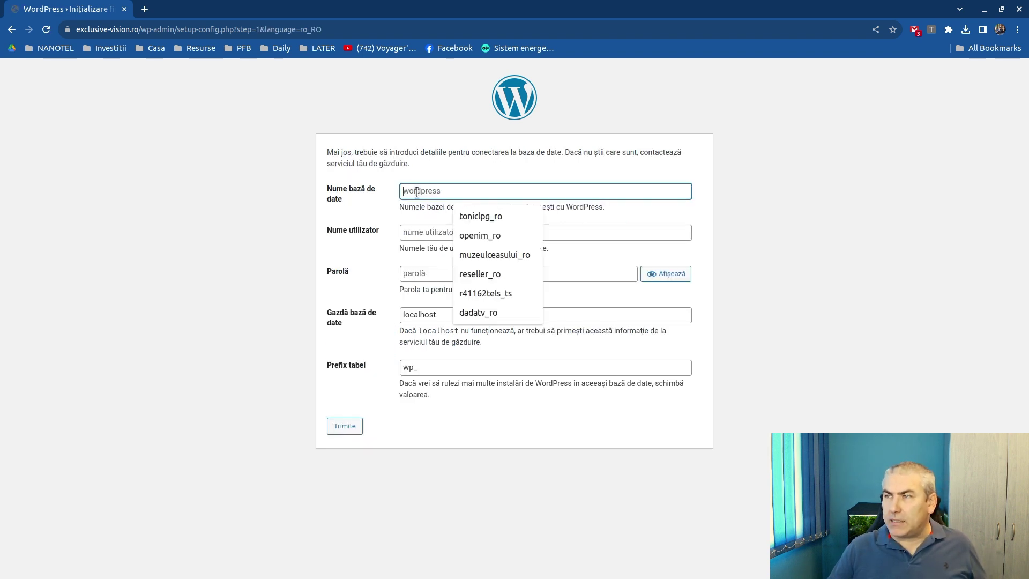
{"action": "left_click", "coordinate": [236, 209]}
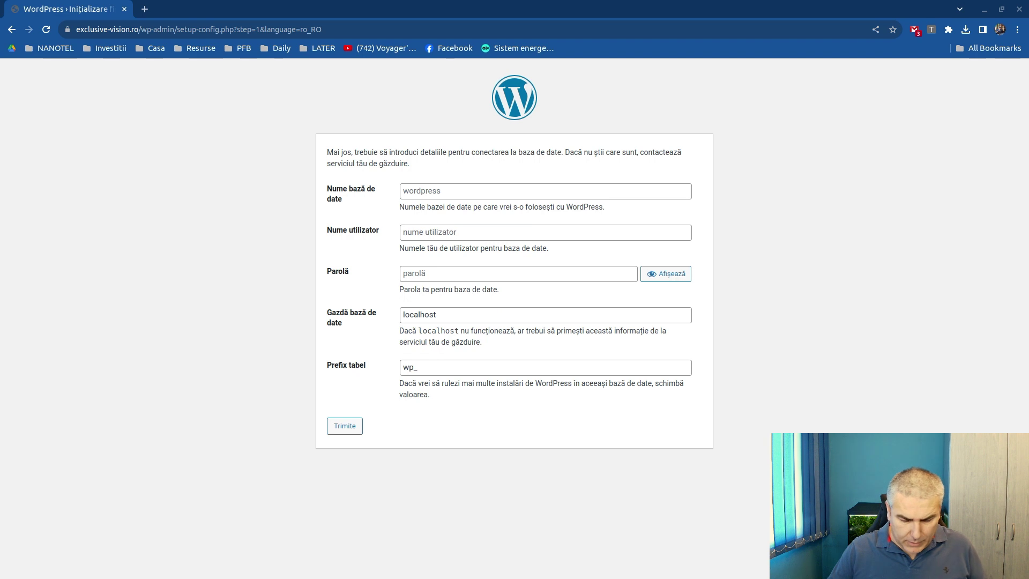
{"action": "left_click", "coordinate": [448, 191]}
{"action": "type", "text": "limgkied_"}
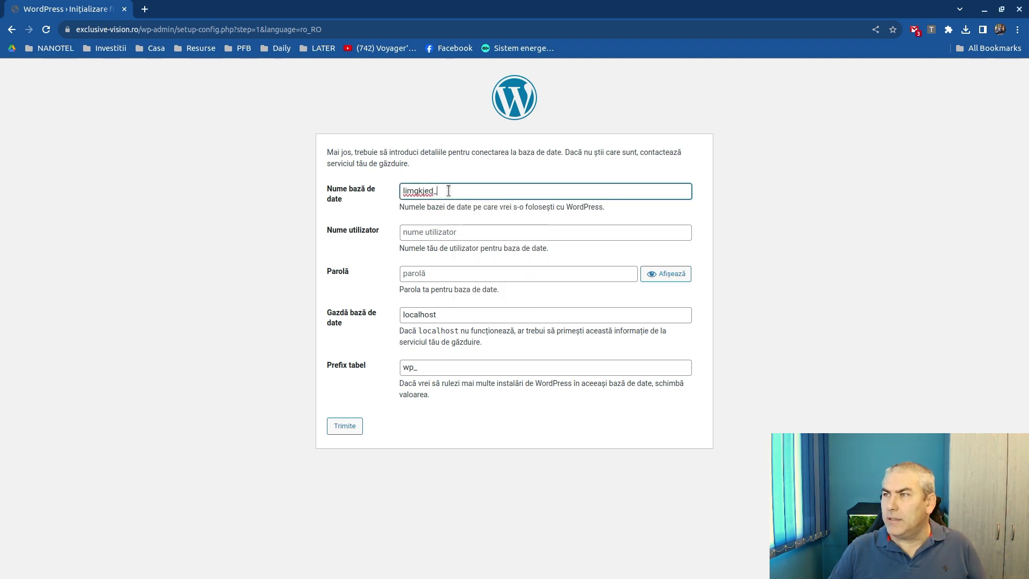
{"action": "type", "text": "test"}
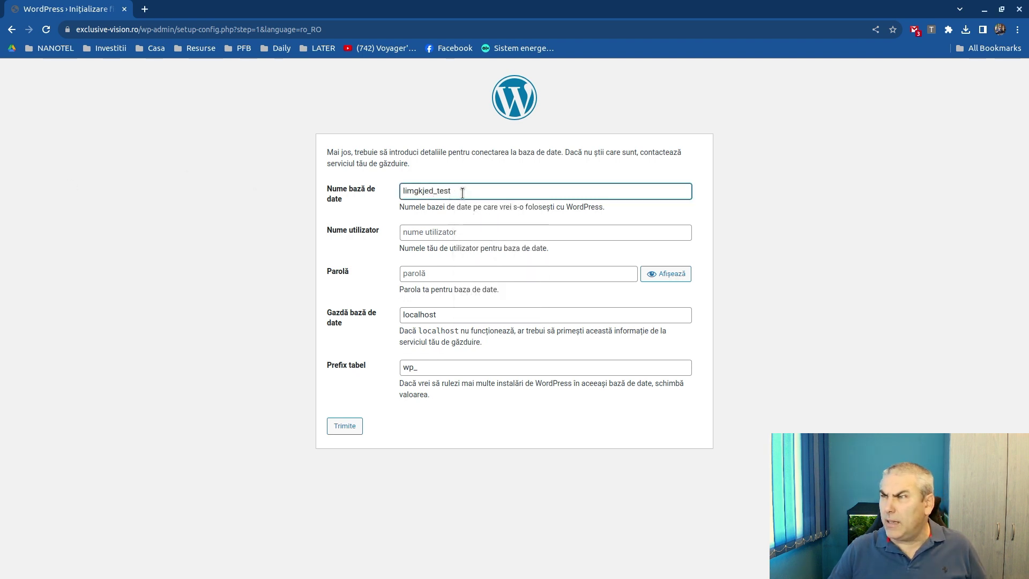
{"action": "left_click_drag", "start_coordinate": [462, 192], "coordinate": [388, 194]}
{"action": "key", "text": "ctrl+c"}
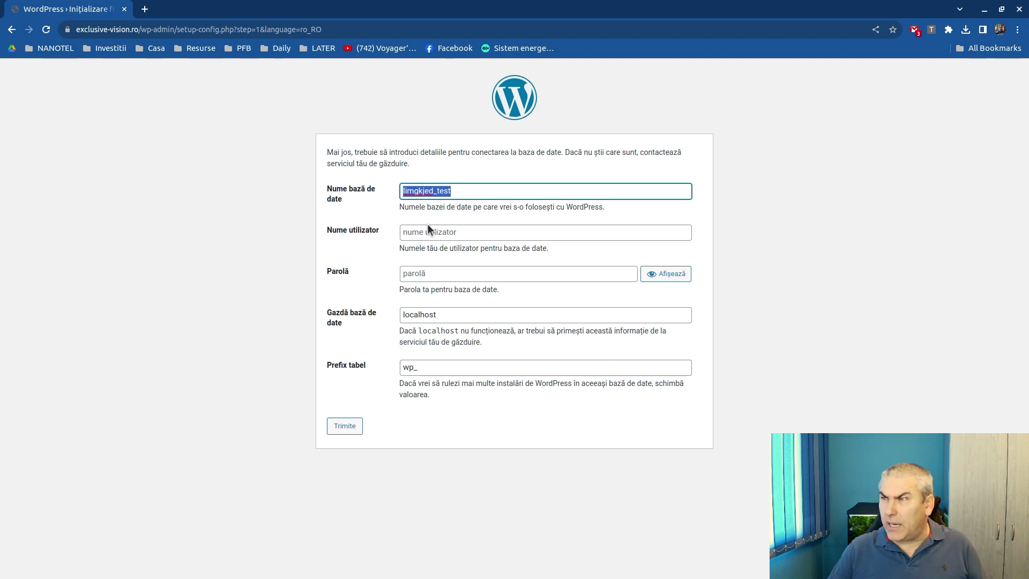
{"action": "left_click", "coordinate": [434, 232]}
{"action": "key", "text": "ctrl+v"}
{"action": "left_click", "coordinate": [413, 273]}
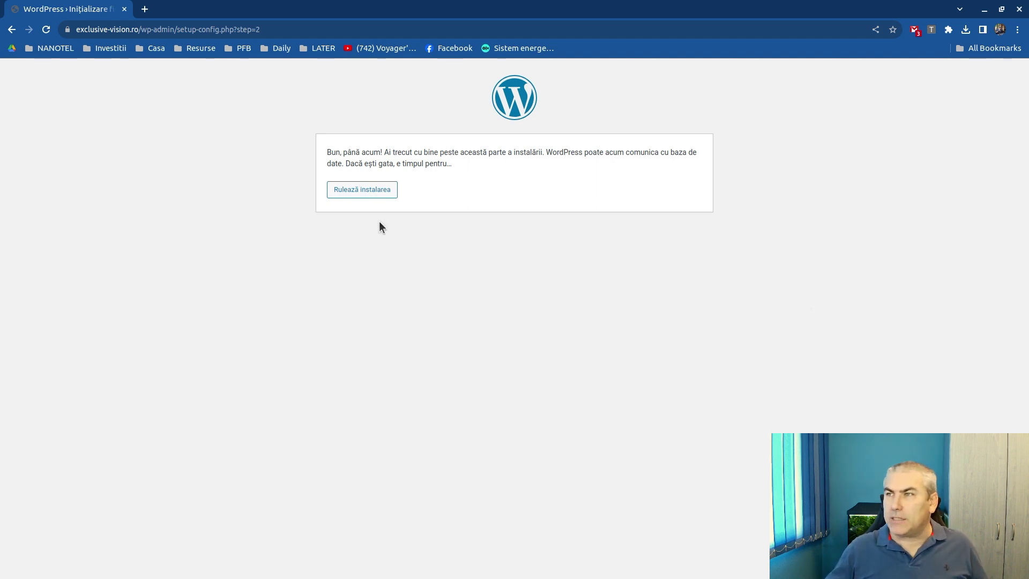
{"action": "left_click", "coordinate": [378, 192]}
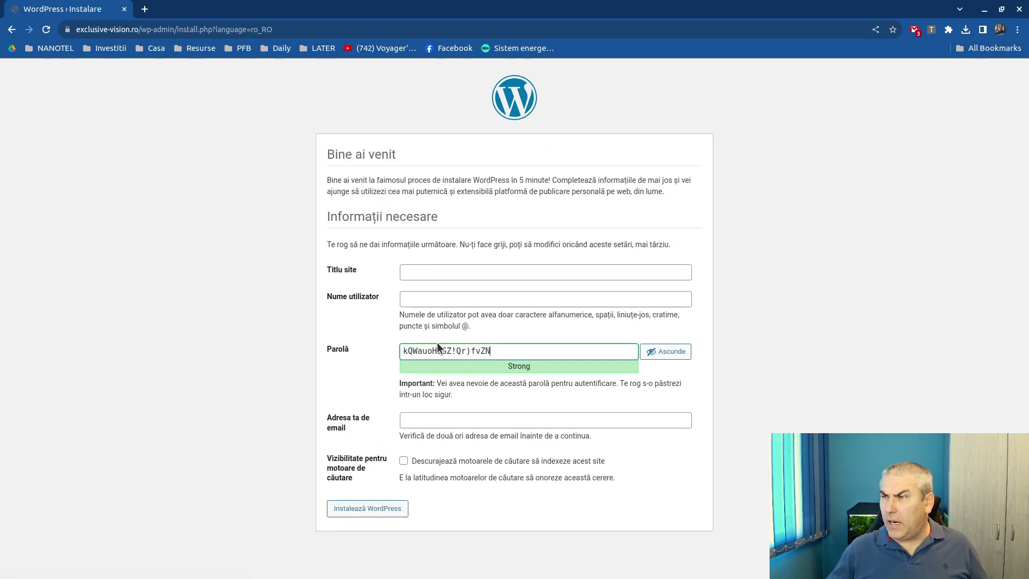
Clear the generated password and enter the title 'Exclusive Vision - Coaching financiar si de business'
{"action": "left_click_drag", "start_coordinate": [418, 351], "coordinate": [545, 355]}
{"action": "key", "text": "BackSpace"}
{"action": "key", "text": "BackSpace"}
{"action": "key", "text": "BackSpace"}
{"action": "key", "text": "BackSpace"}
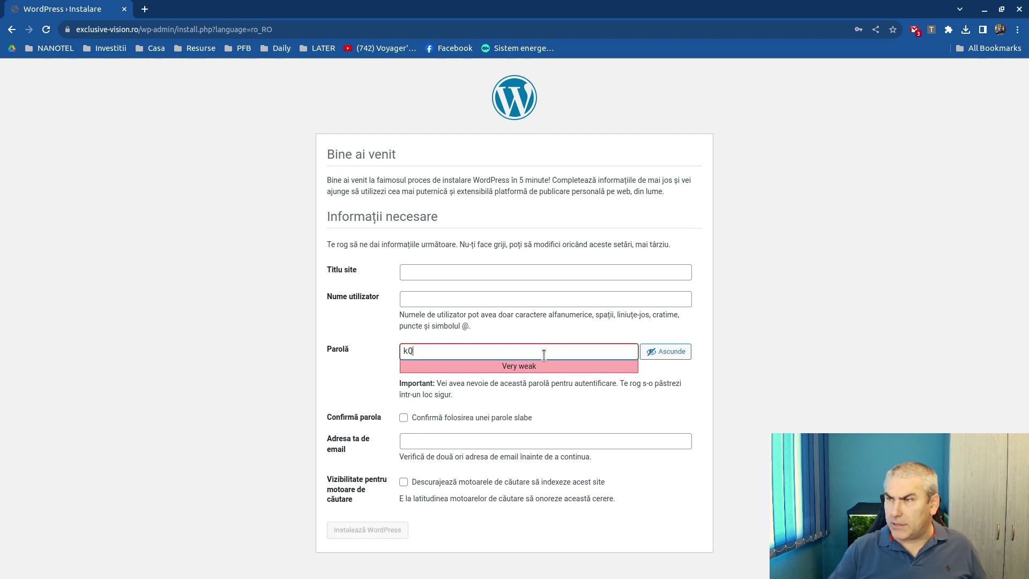
{"action": "left_click", "coordinate": [434, 276]}
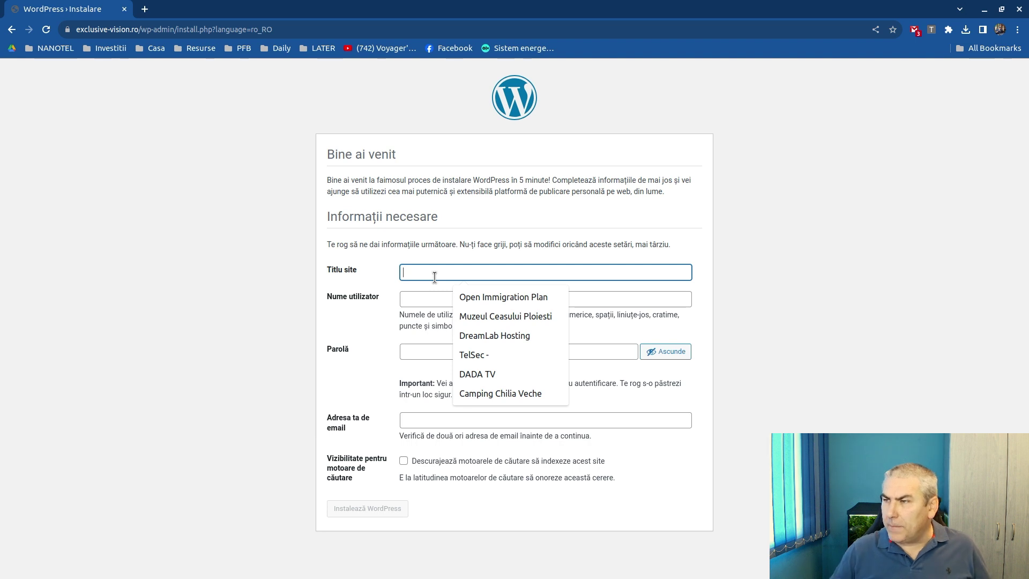
{"action": "left_click", "coordinate": [381, 275]}
{"action": "left_click", "coordinate": [406, 273]}
{"action": "type", "text": "Exclusive Vision - Coachi"}
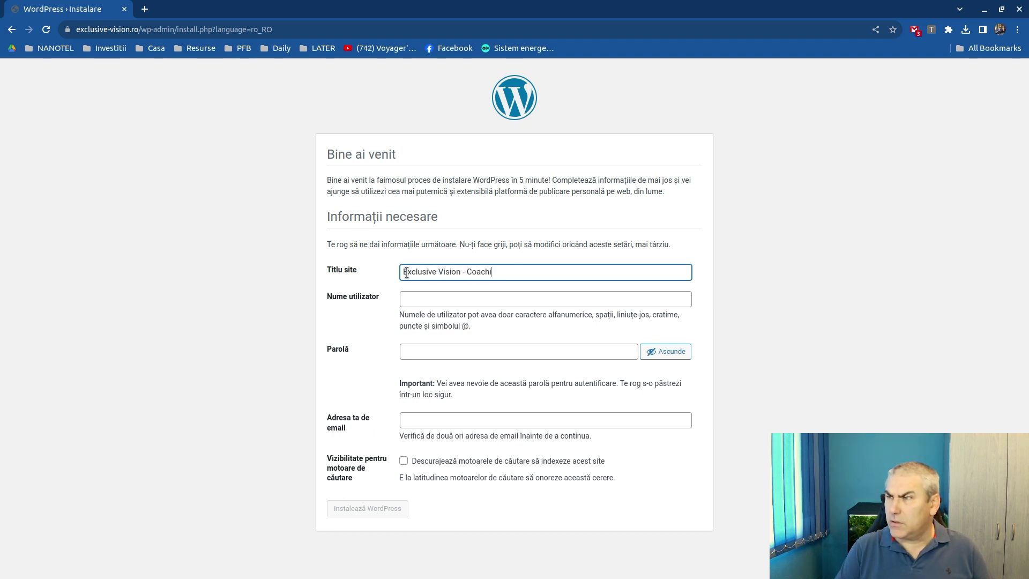
{"action": "type", "text": "r si de business"}
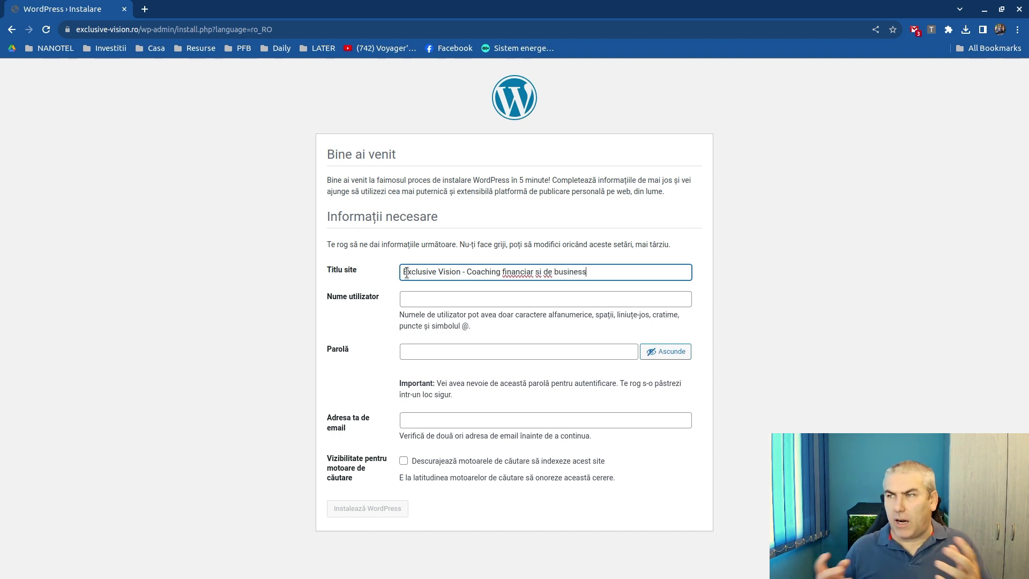
Fill in the admin username and e-mail, and tick discourage search engine indexing
{"action": "left_click", "coordinate": [359, 303]}
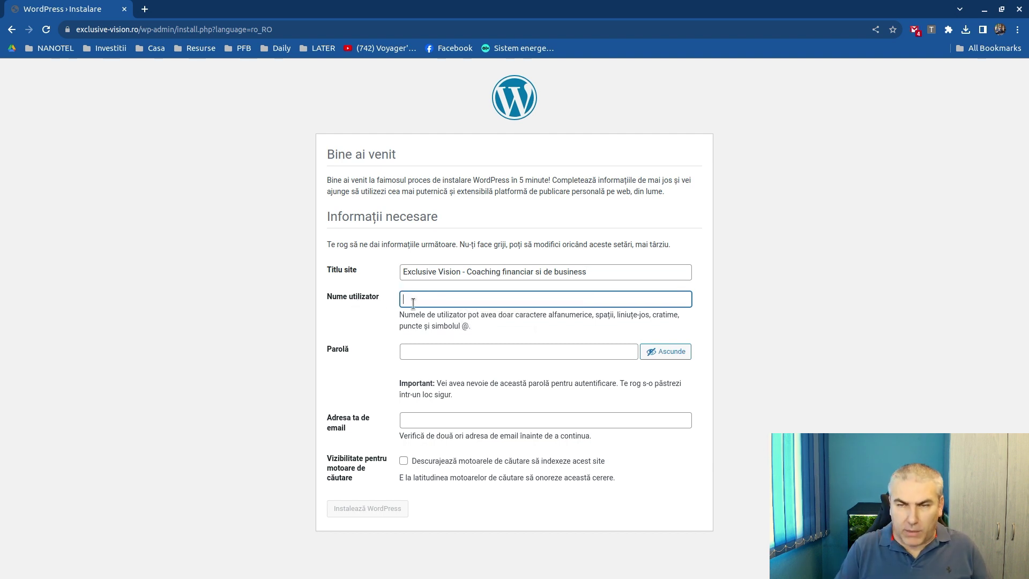
{"action": "type", "text": "dmin"}
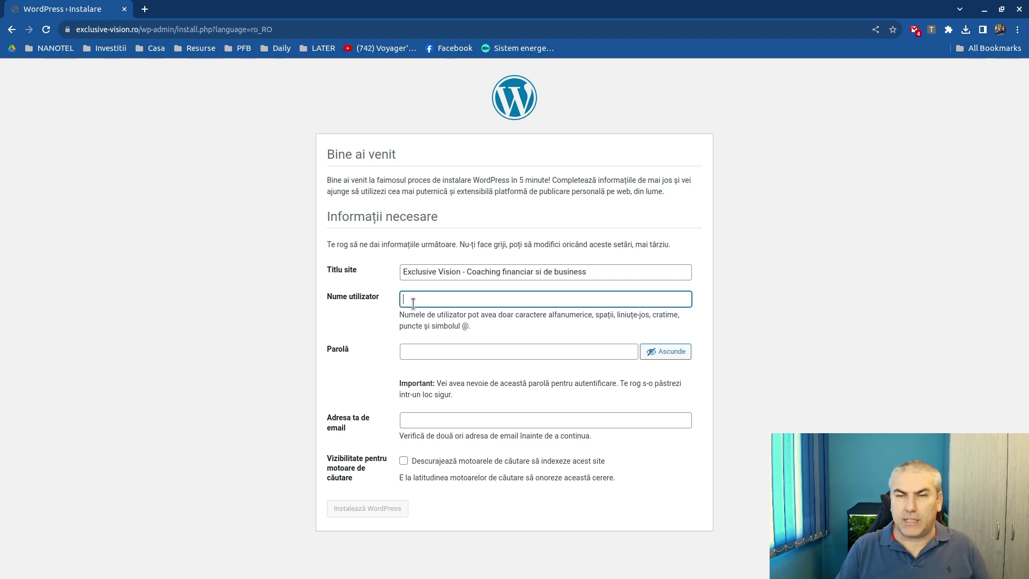
{"action": "type", "text": "Nanotel"}
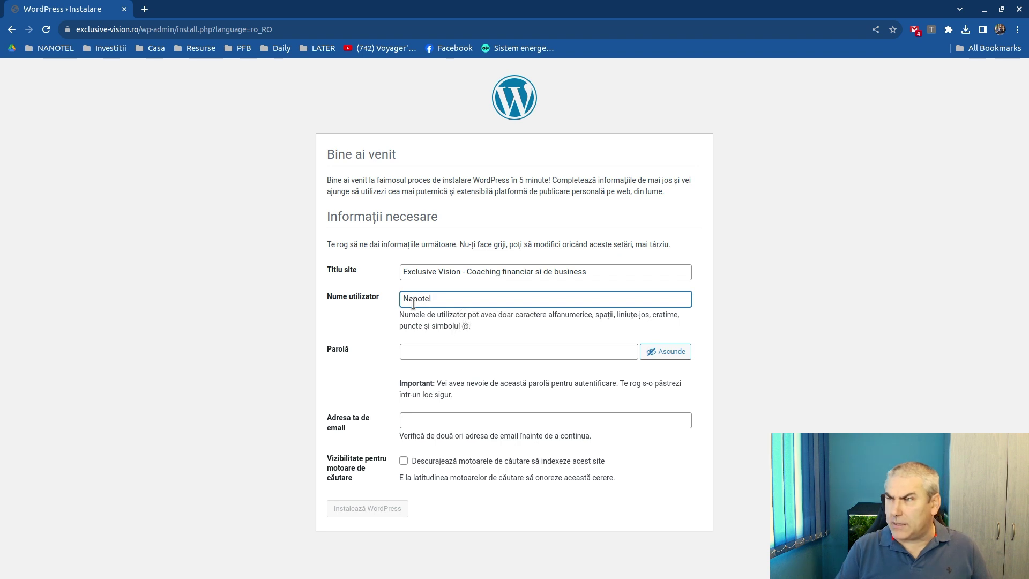
{"action": "key", "text": "Tab"}
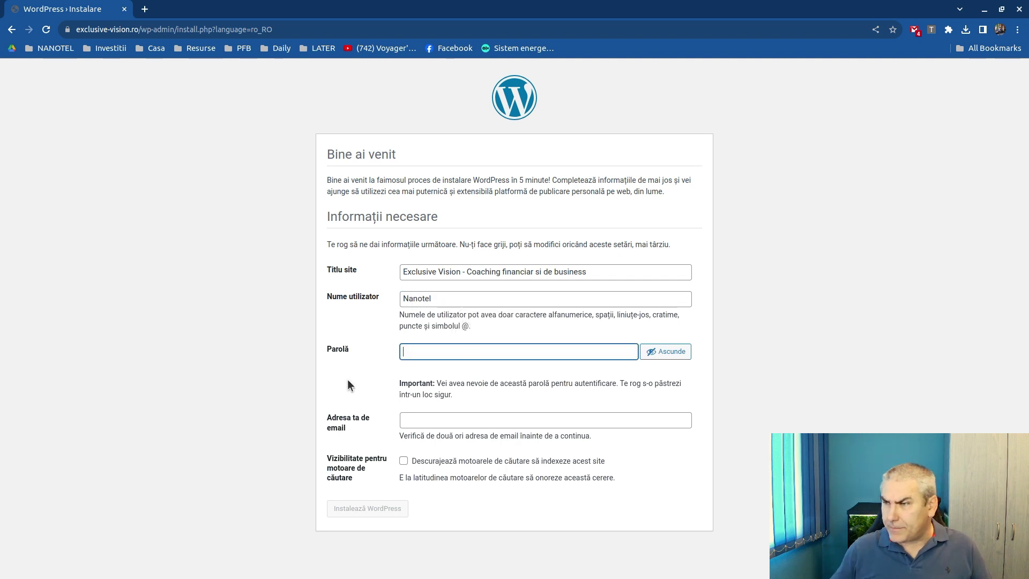
{"action": "left_click", "coordinate": [428, 417]}
{"action": "type", "text": "o"}
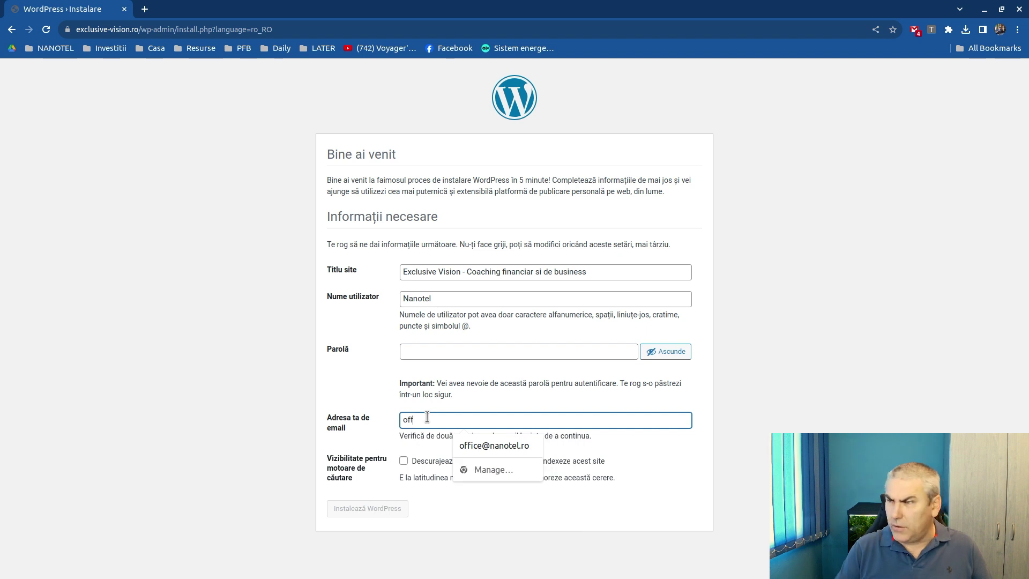
{"action": "type", "text": "ff"}
{"action": "left_click", "coordinate": [484, 443]}
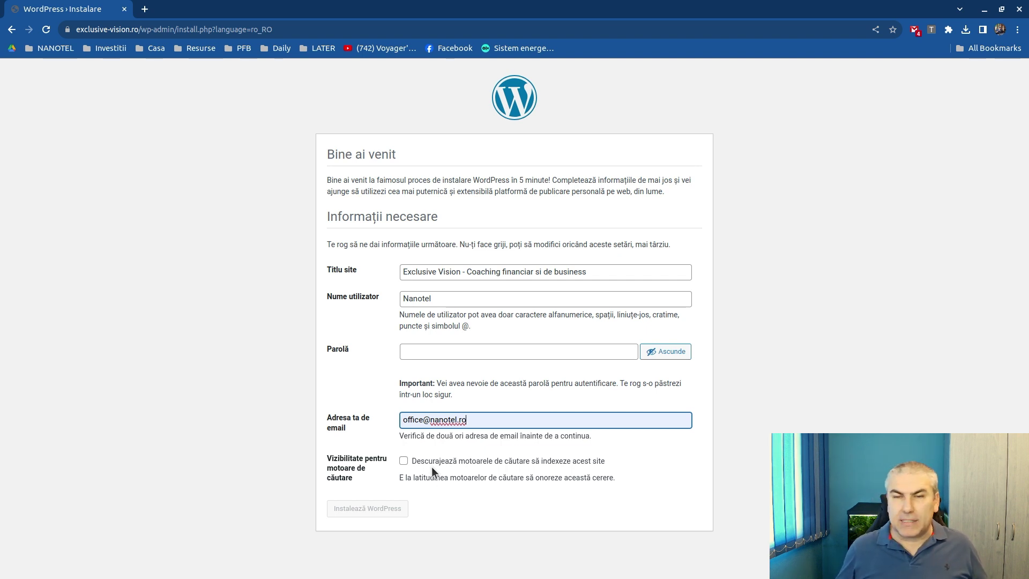
{"action": "left_click", "coordinate": [405, 459]}
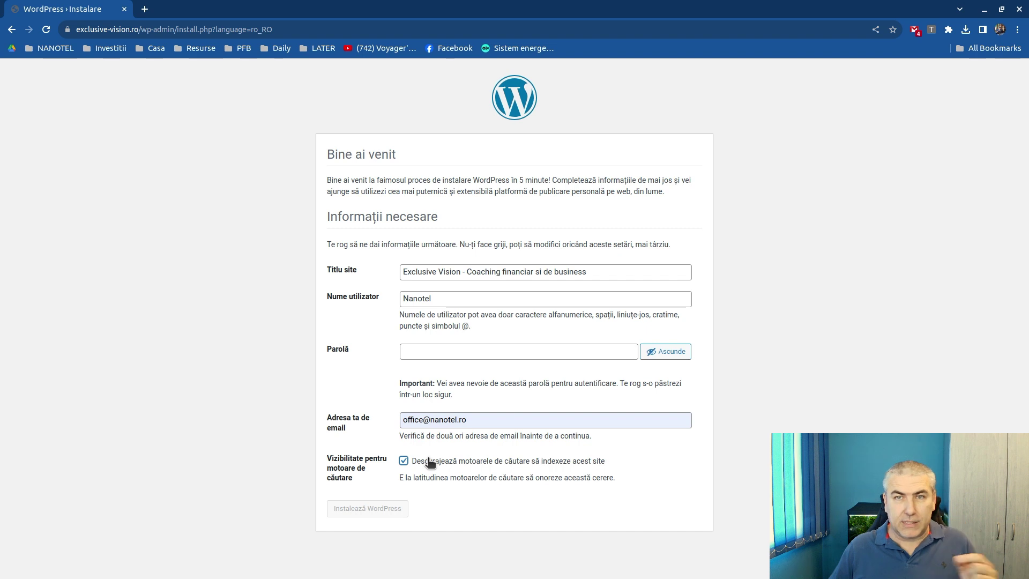
Re-allow search indexing, fill a browser-suggested strong password, and install WordPress
{"action": "left_click", "coordinate": [404, 462]}
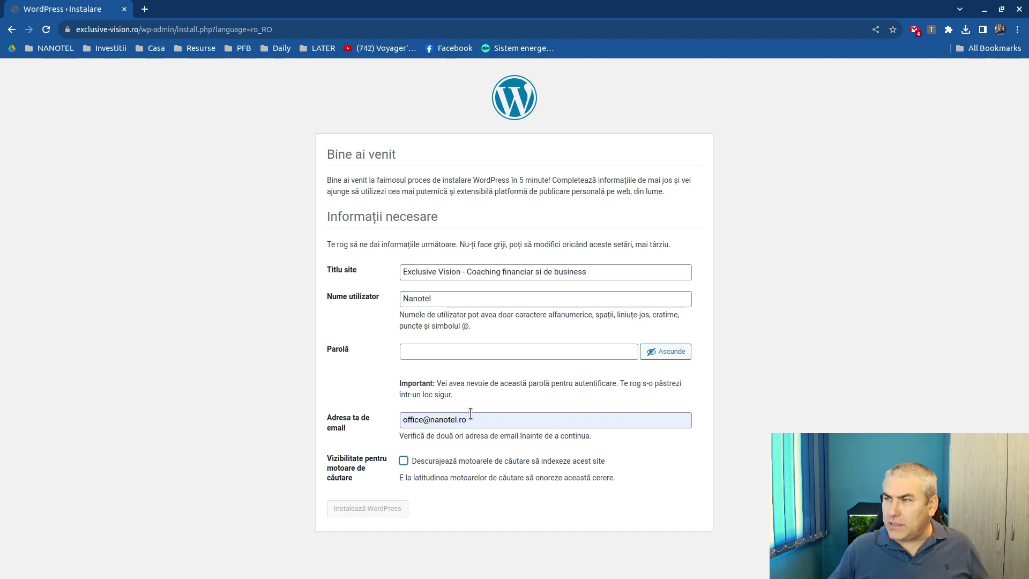
{"action": "left_click", "coordinate": [442, 354]}
{"action": "right_click", "coordinate": [443, 356]}
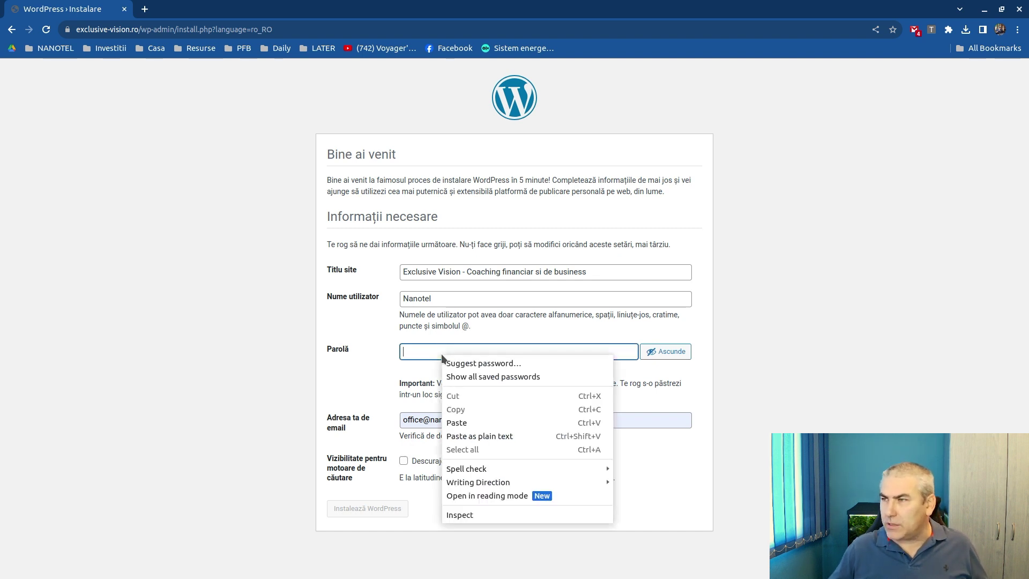
{"action": "left_click", "coordinate": [455, 360]}
{"action": "left_click", "coordinate": [499, 377]}
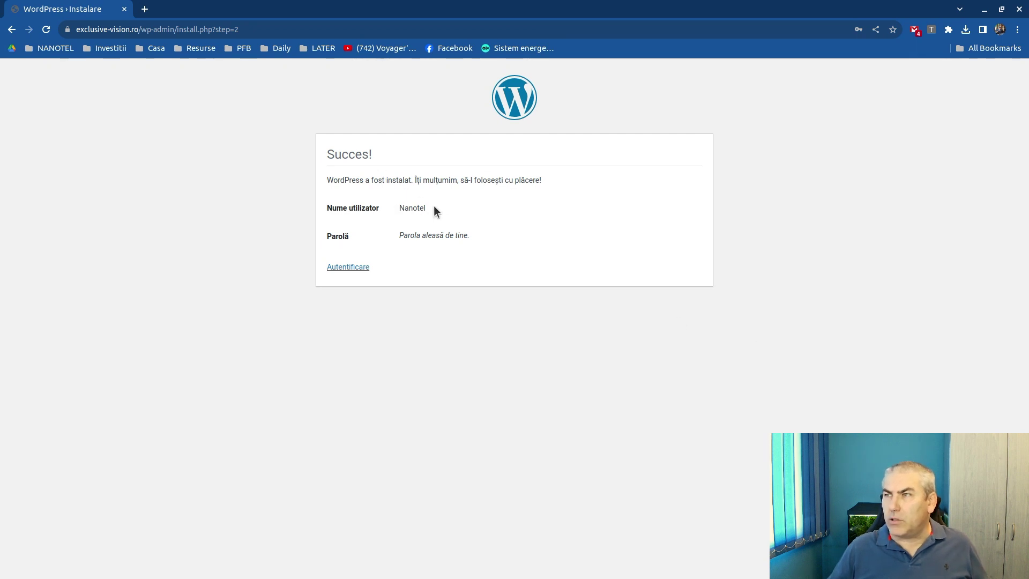
Log in with the new admin account and open the site Settings
{"action": "left_click", "coordinate": [352, 267]}
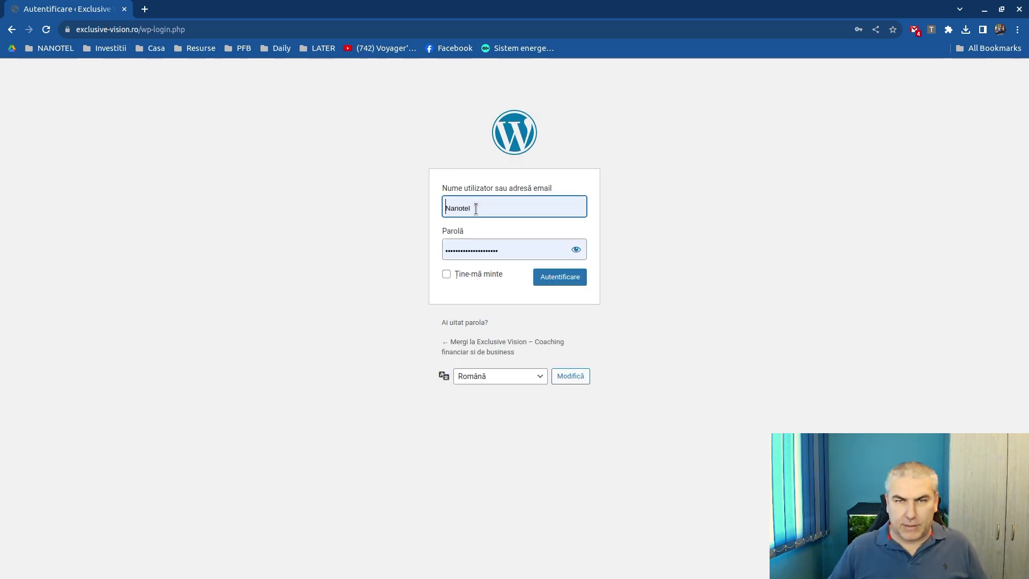
{"action": "left_click", "coordinate": [549, 275]}
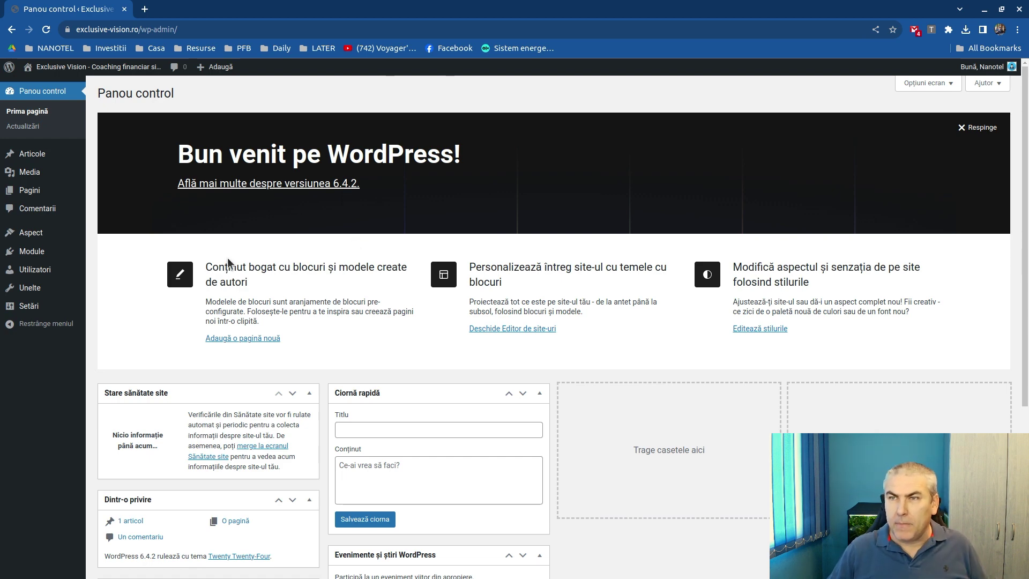
{"action": "left_click", "coordinate": [32, 306]}
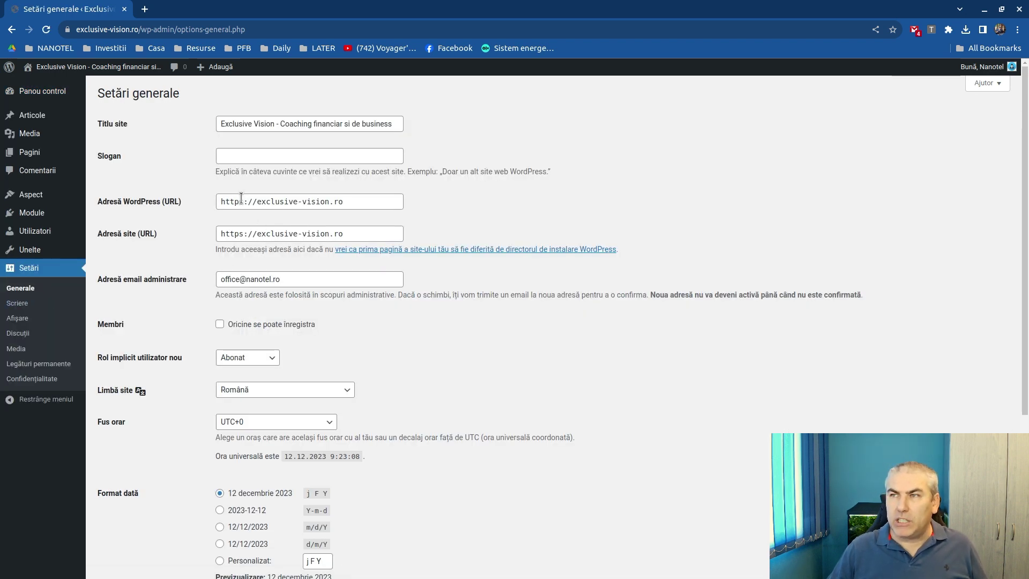
Move 'Coaching financiar si de business' from the site title into the tagline, leaving 'Exclusive Vision'
{"action": "left_click_drag", "start_coordinate": [243, 202], "coordinate": [243, 235]}
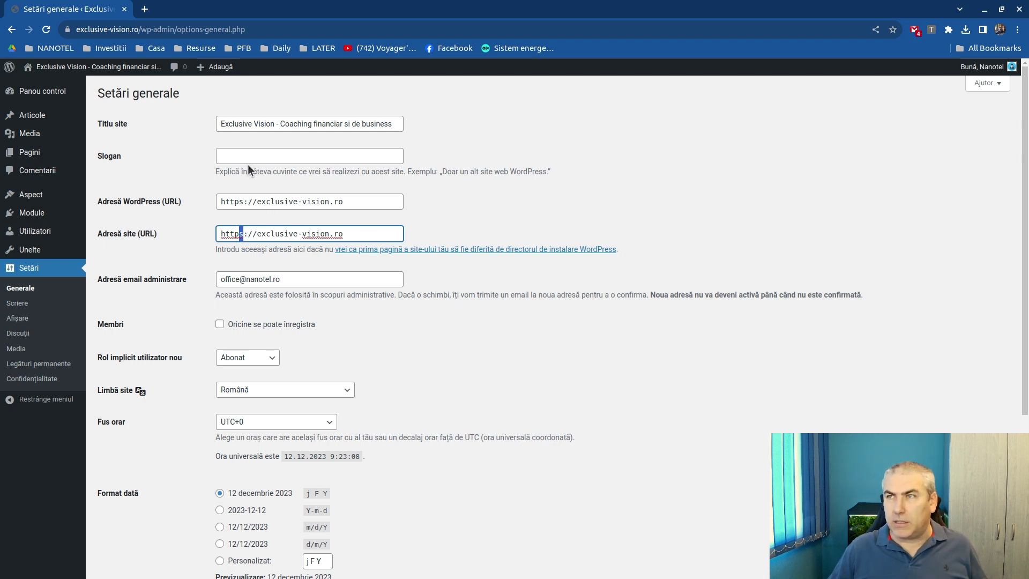
{"action": "left_click_drag", "start_coordinate": [280, 125], "coordinate": [392, 124]}
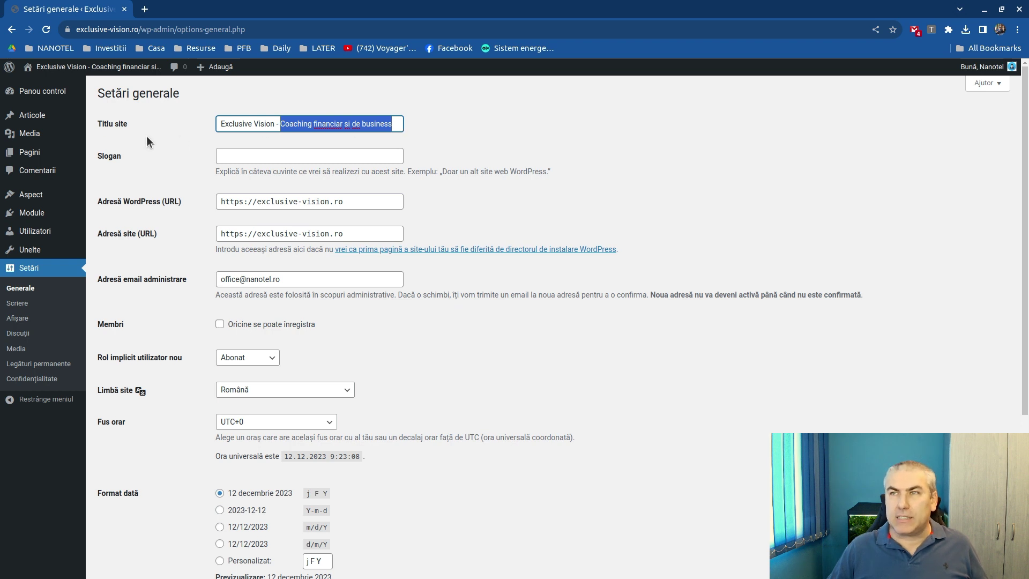
{"action": "left_click", "coordinate": [276, 124]}
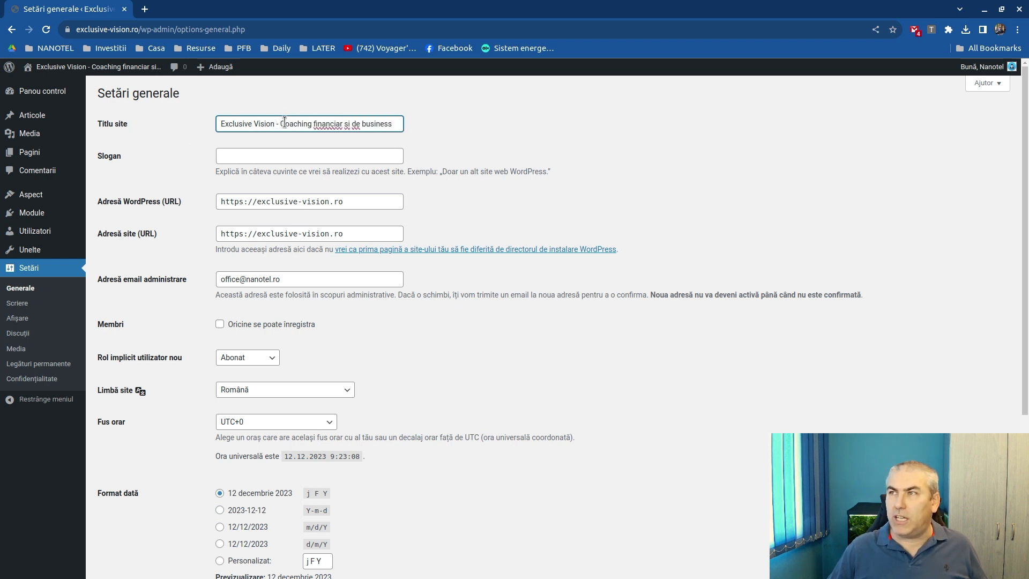
{"action": "left_click_drag", "start_coordinate": [280, 123], "coordinate": [402, 124]}
{"action": "key", "text": "ctrl+c"}
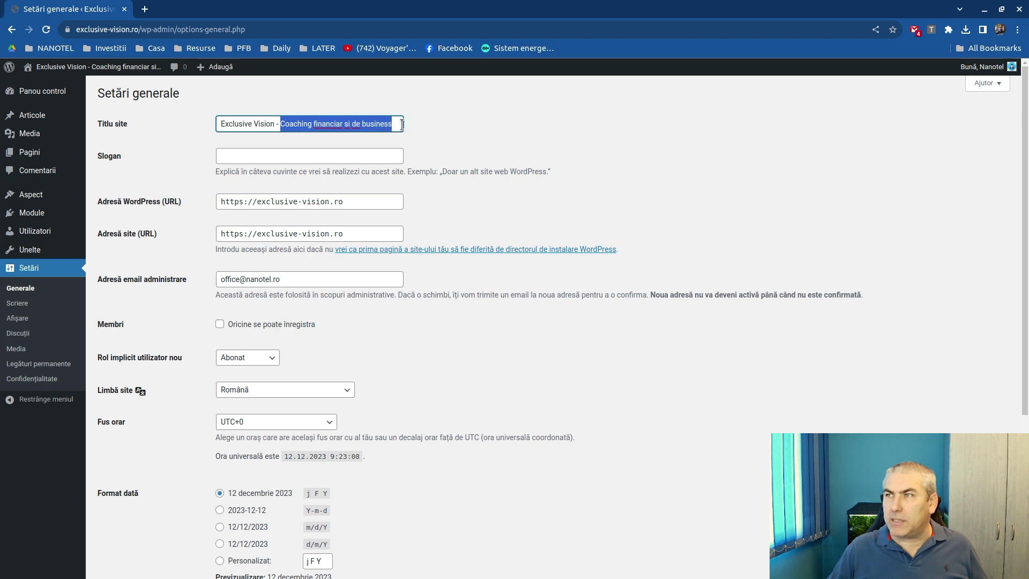
{"action": "left_click", "coordinate": [272, 156]}
{"action": "key", "text": "ctrl+v"}
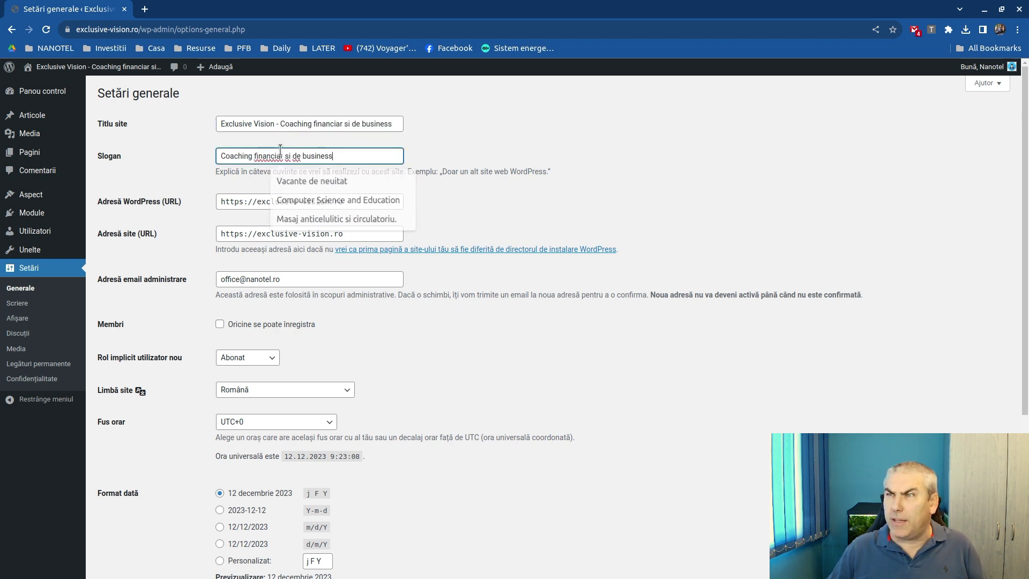
{"action": "left_click_drag", "start_coordinate": [275, 124], "coordinate": [431, 119]}
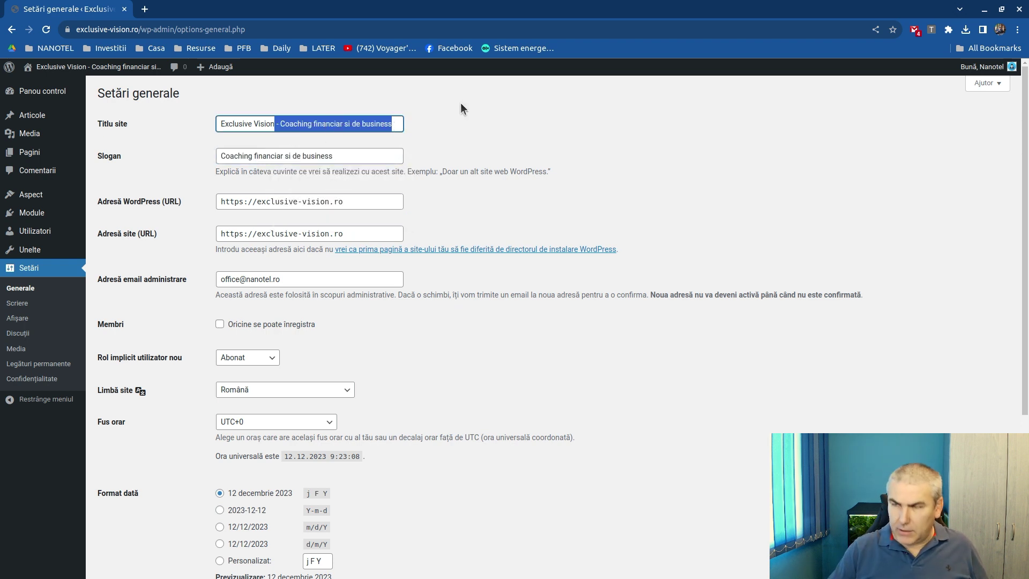
{"action": "key", "text": "BackSpace"}
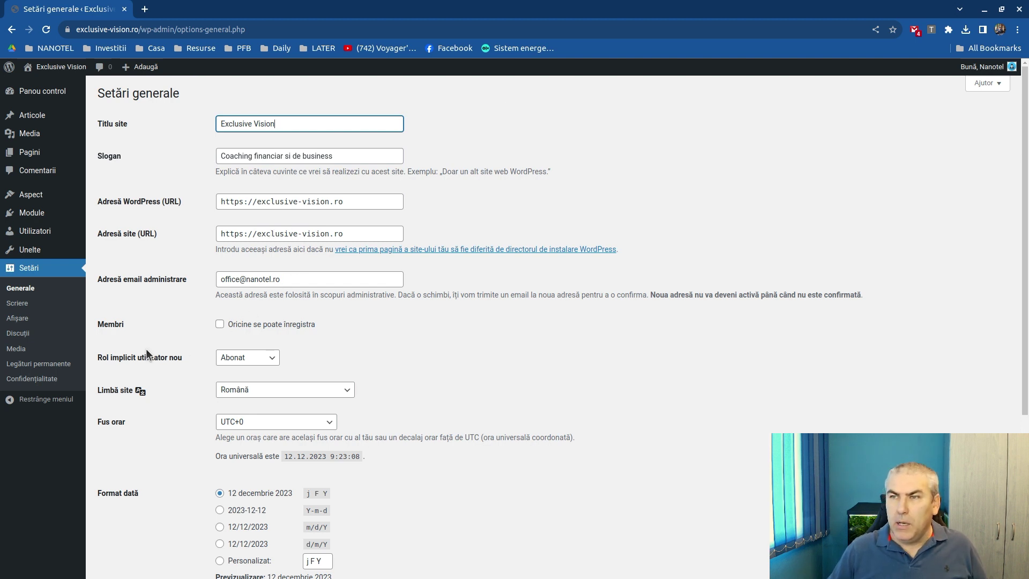
{"action": "left_click", "coordinate": [220, 325]}
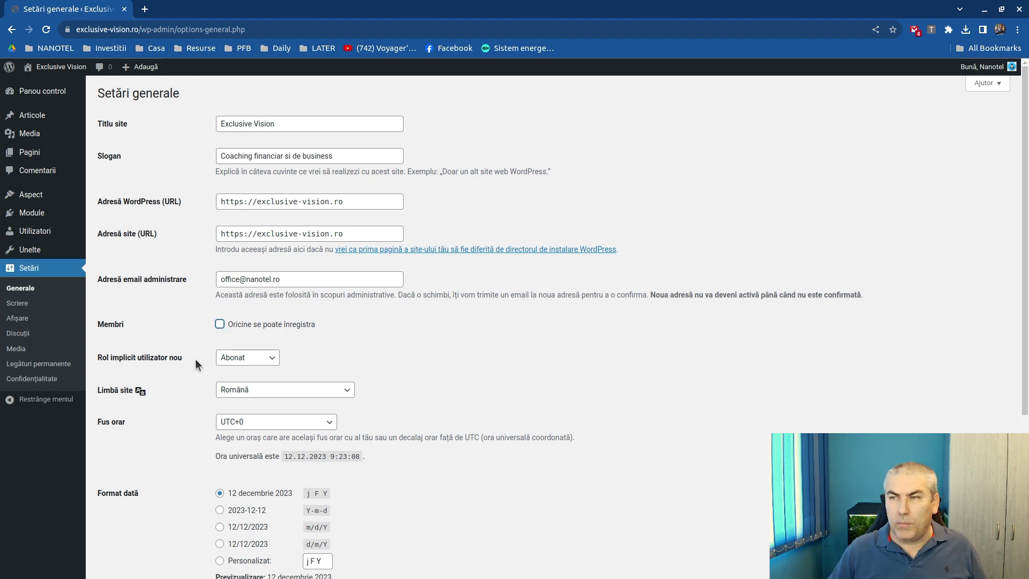
Keep the default new-user role as Abonat and set the time zone to București
{"action": "left_click", "coordinate": [242, 358]}
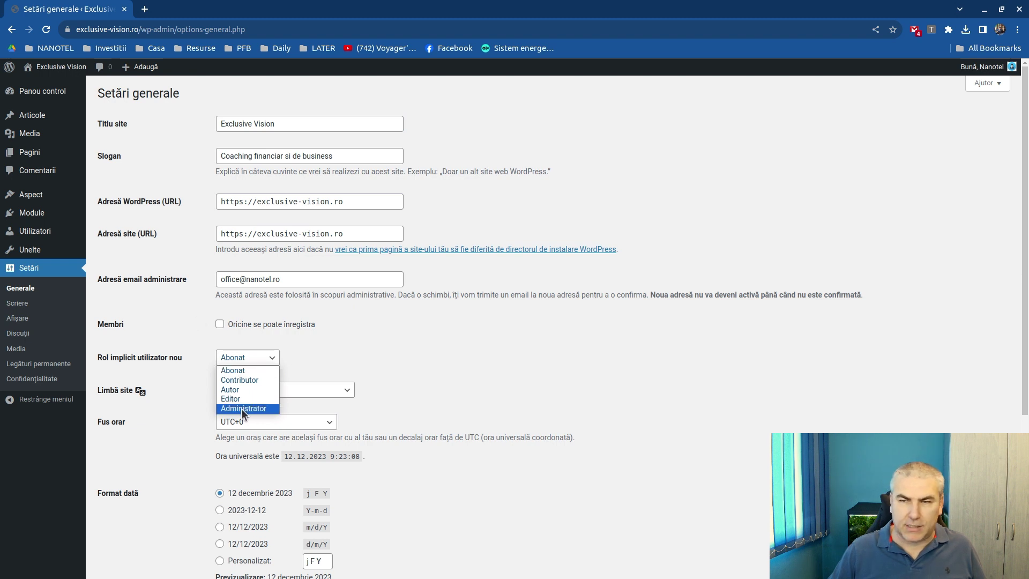
{"action": "left_click", "coordinate": [189, 354]}
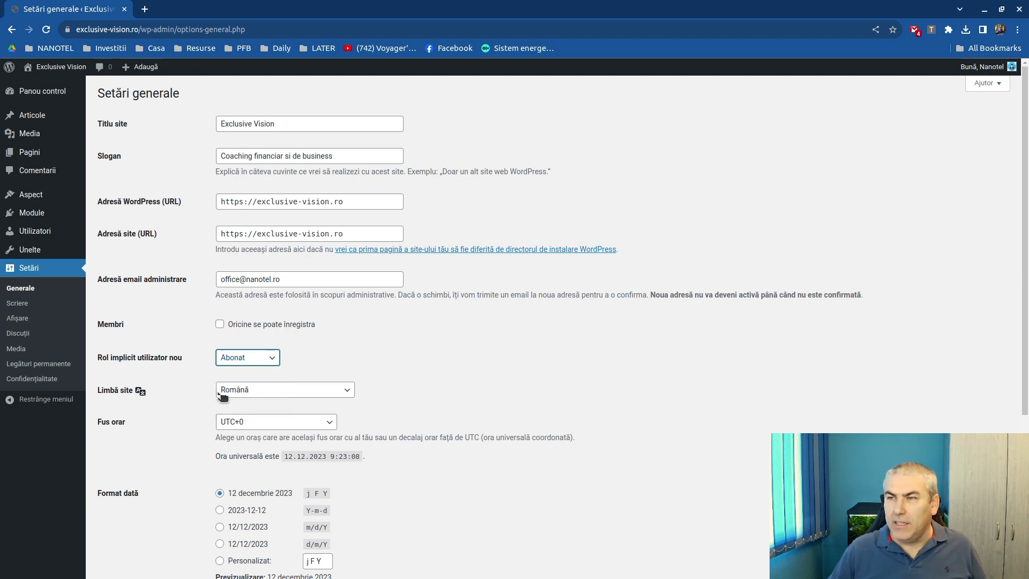
{"action": "left_click", "coordinate": [242, 417]}
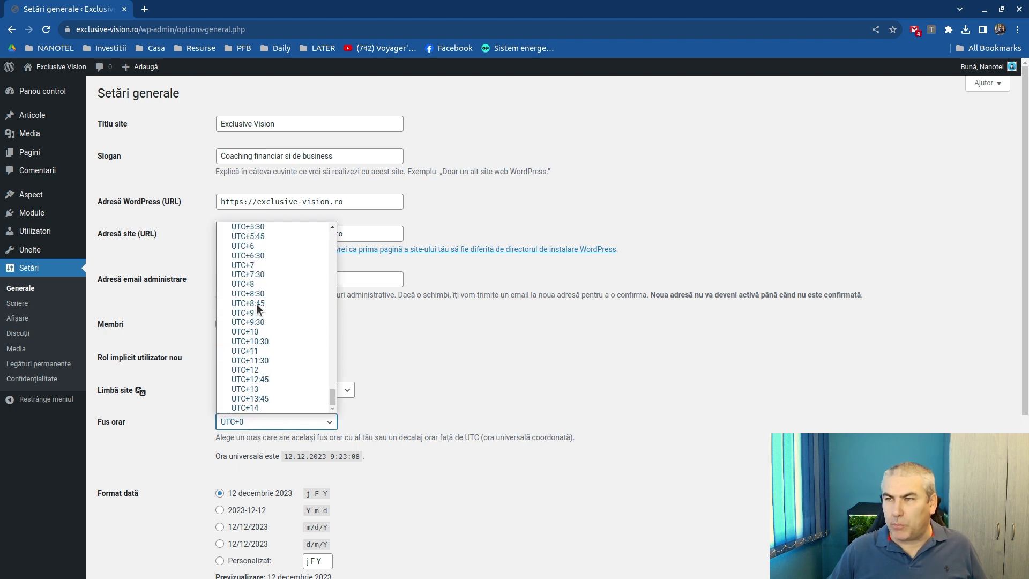
{"action": "scroll", "coordinate": [257, 304], "scroll_direction": "up", "scroll_amount": 6}
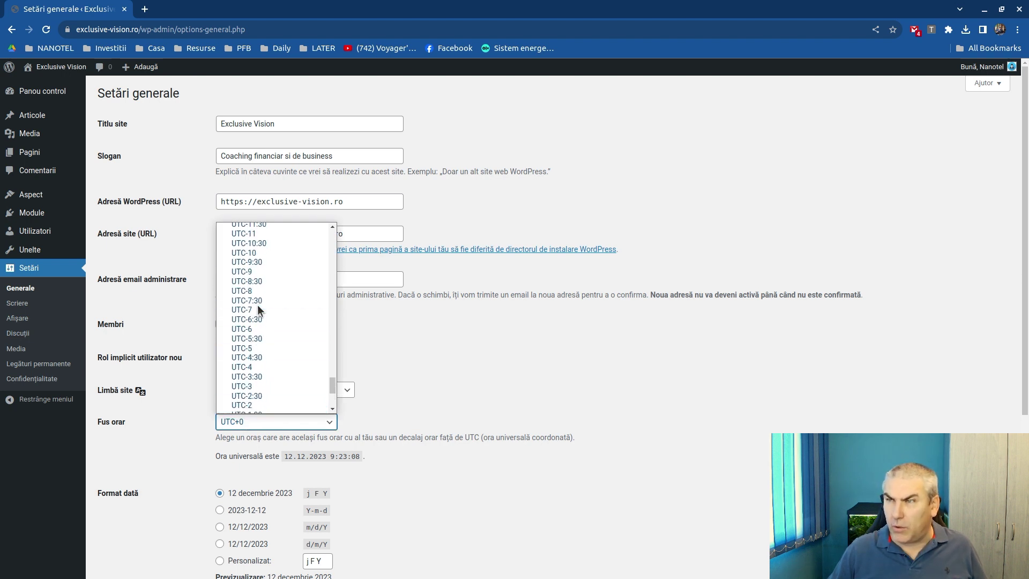
{"action": "scroll", "coordinate": [257, 304], "scroll_direction": "up", "scroll_amount": 5}
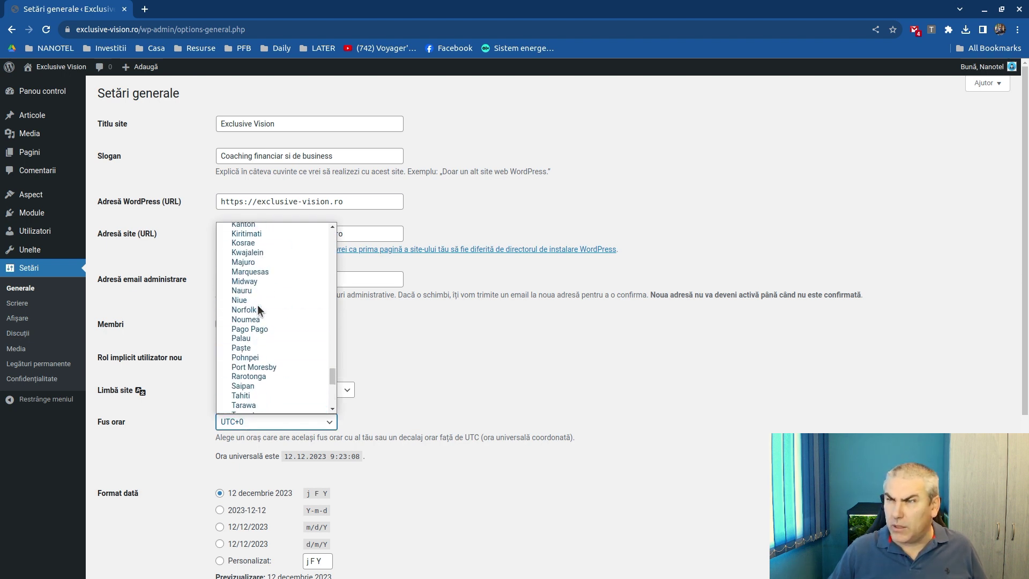
{"action": "scroll", "coordinate": [258, 304], "scroll_direction": "up", "scroll_amount": 10}
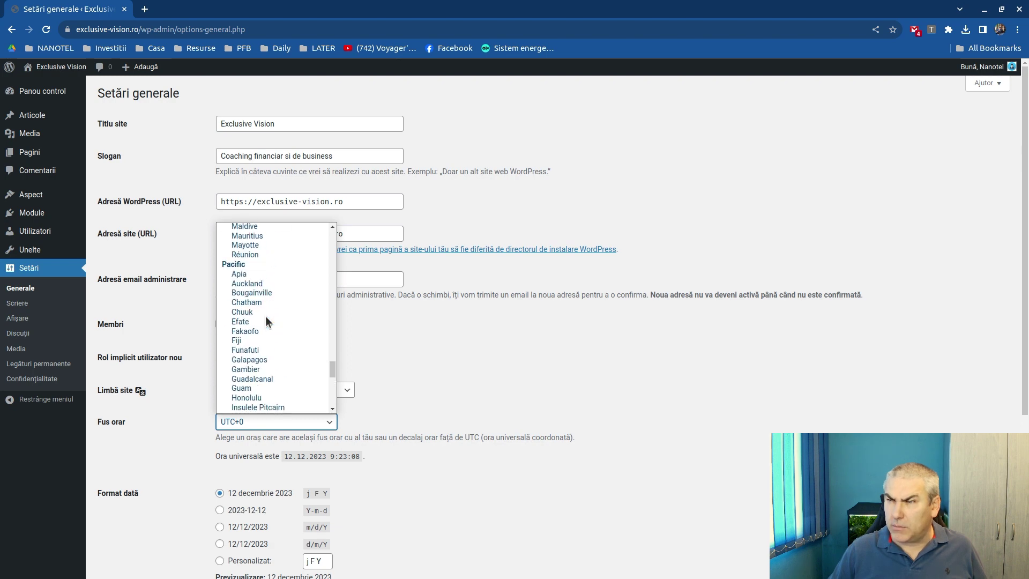
{"action": "scroll", "coordinate": [267, 320], "scroll_direction": "up", "scroll_amount": 12}
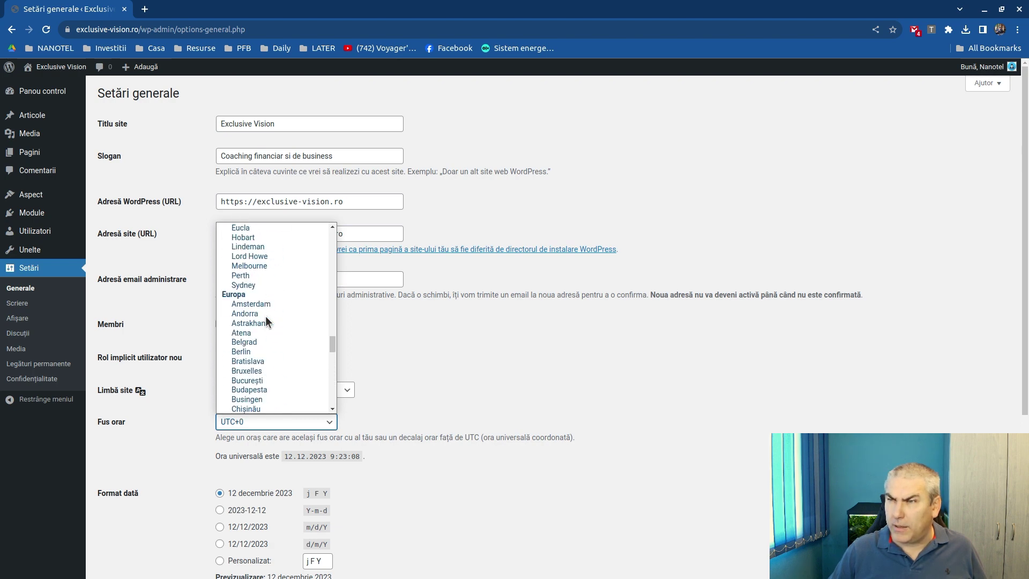
{"action": "left_click", "coordinate": [249, 379]}
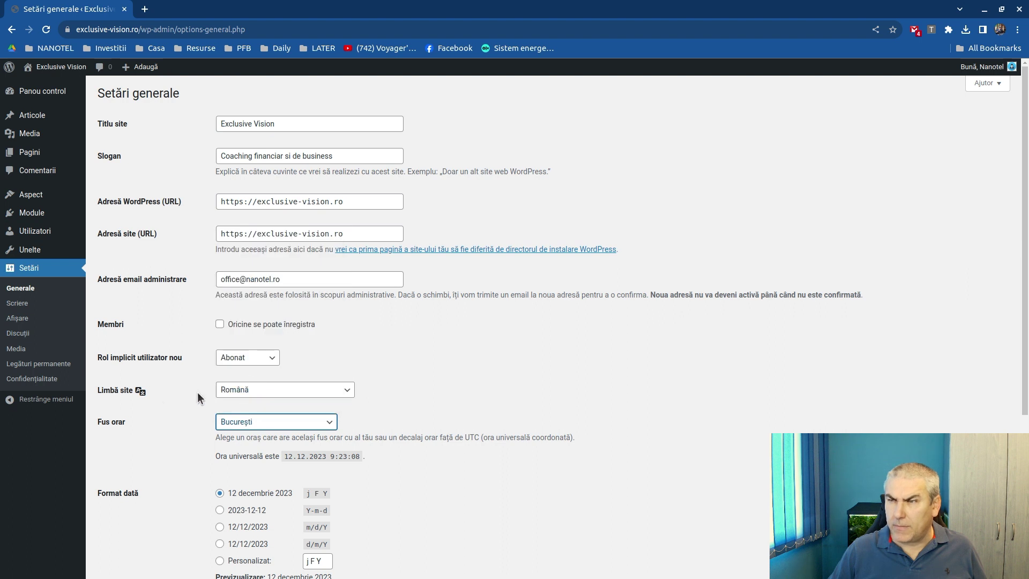
Choose the m/d/Y date format and save the general settings
{"action": "scroll", "coordinate": [421, 397], "scroll_direction": "down", "scroll_amount": 3}
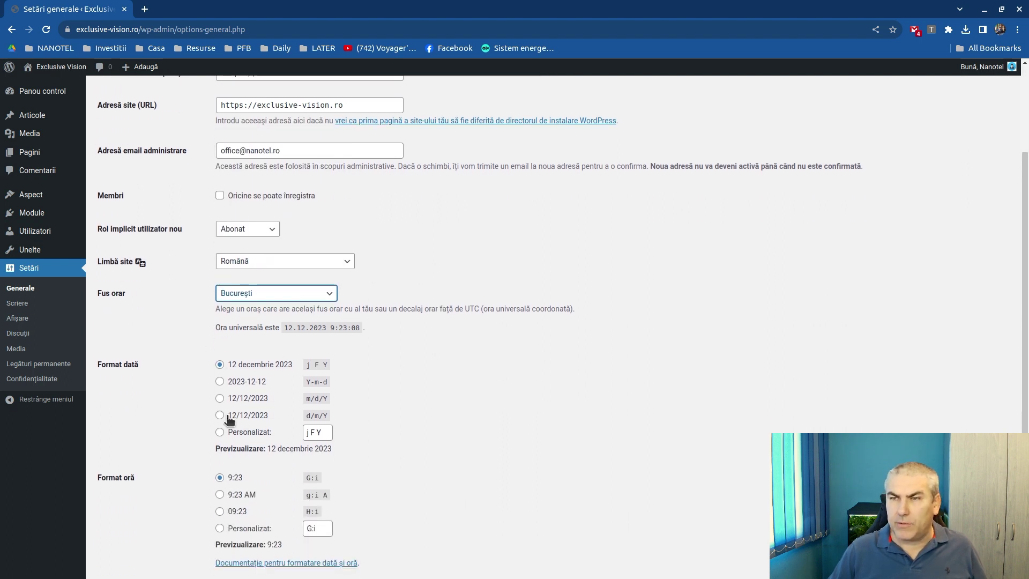
{"action": "left_click", "coordinate": [220, 399]}
{"action": "scroll", "coordinate": [510, 439], "scroll_direction": "down", "scroll_amount": 2}
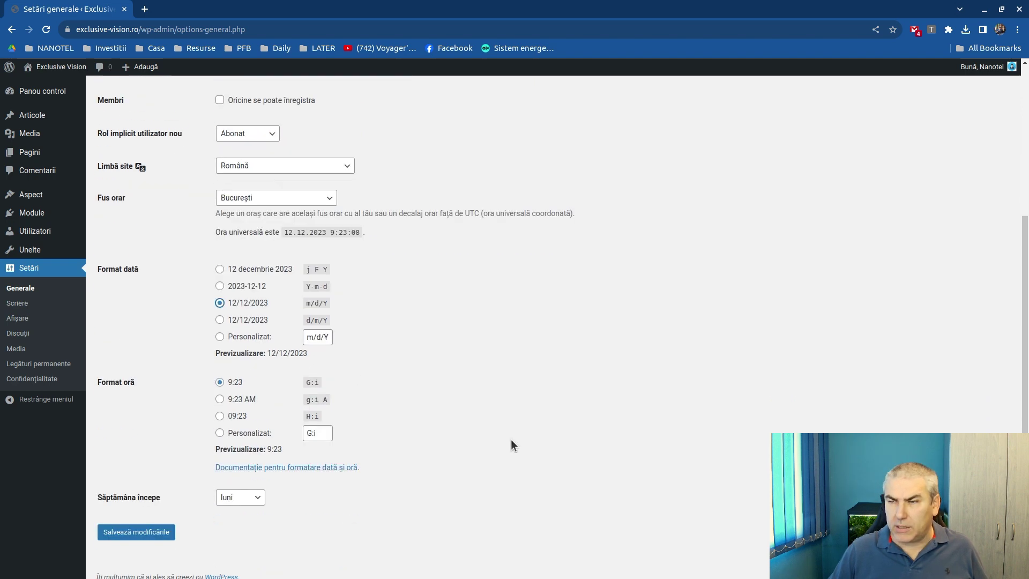
{"action": "left_click", "coordinate": [128, 522]}
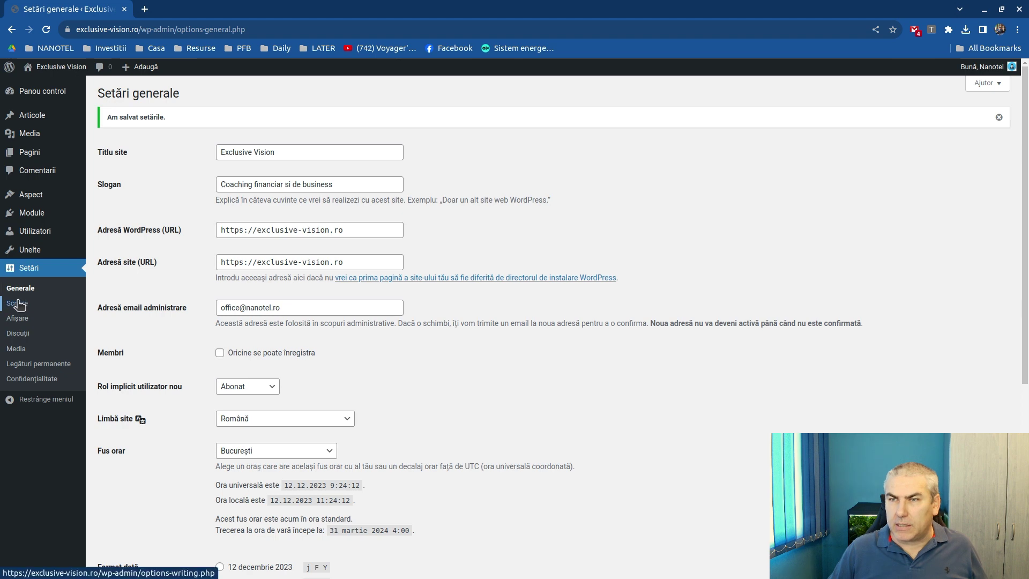
Switch permalinks to the Nume articol (/%postname%/) structure and save
{"action": "left_click", "coordinate": [30, 365]}
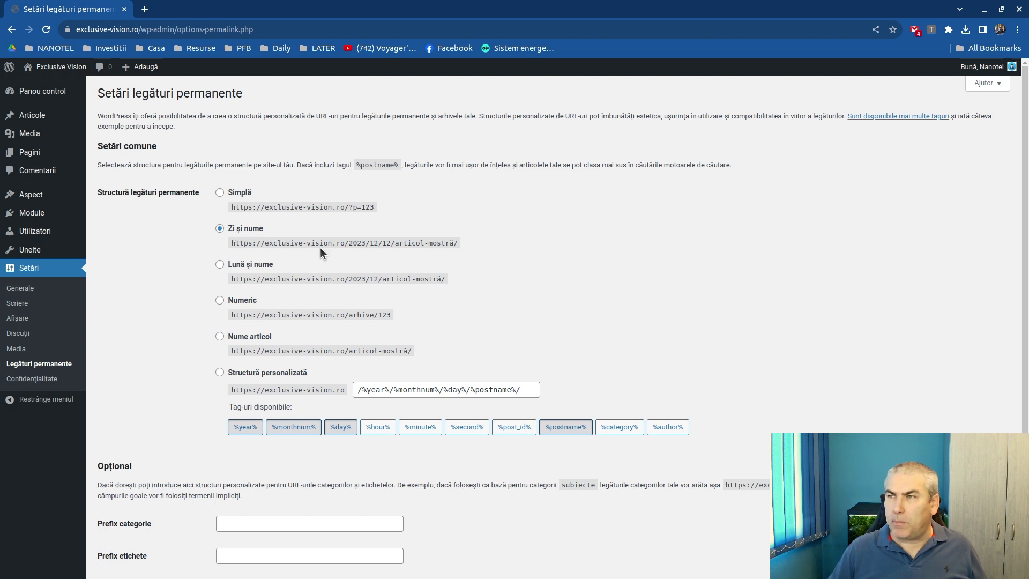
{"action": "left_click_drag", "start_coordinate": [373, 247], "coordinate": [436, 245]}
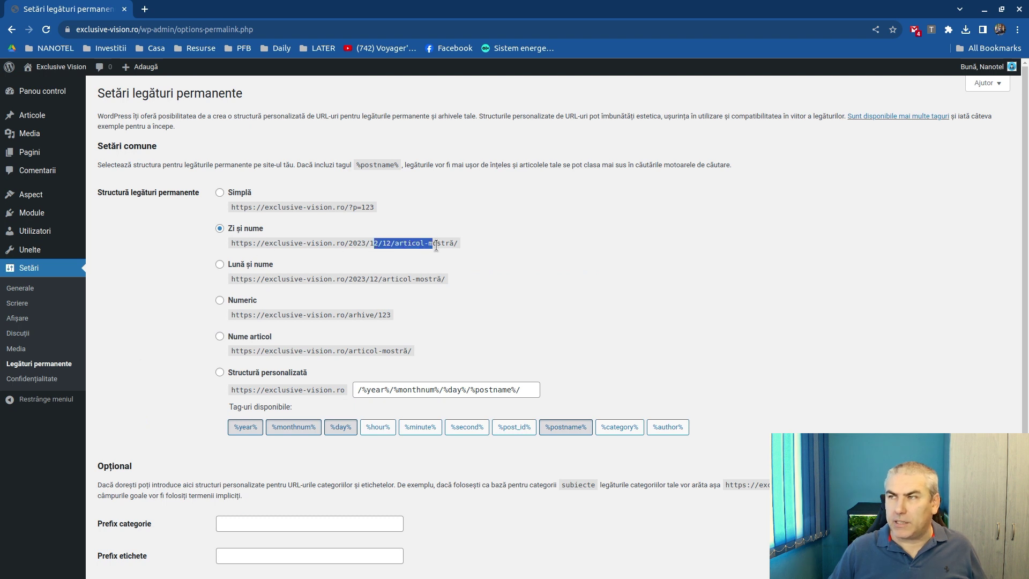
{"action": "left_click_drag", "start_coordinate": [357, 352], "coordinate": [443, 356]}
{"action": "left_click", "coordinate": [220, 337]}
{"action": "scroll", "coordinate": [437, 351], "scroll_direction": "down", "scroll_amount": 2}
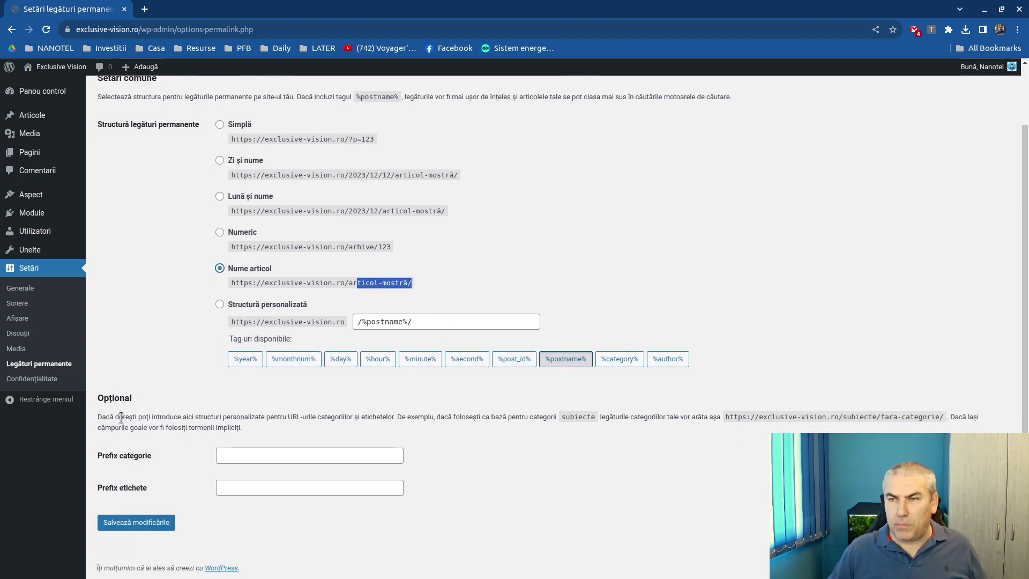
{"action": "left_click", "coordinate": [139, 524]}
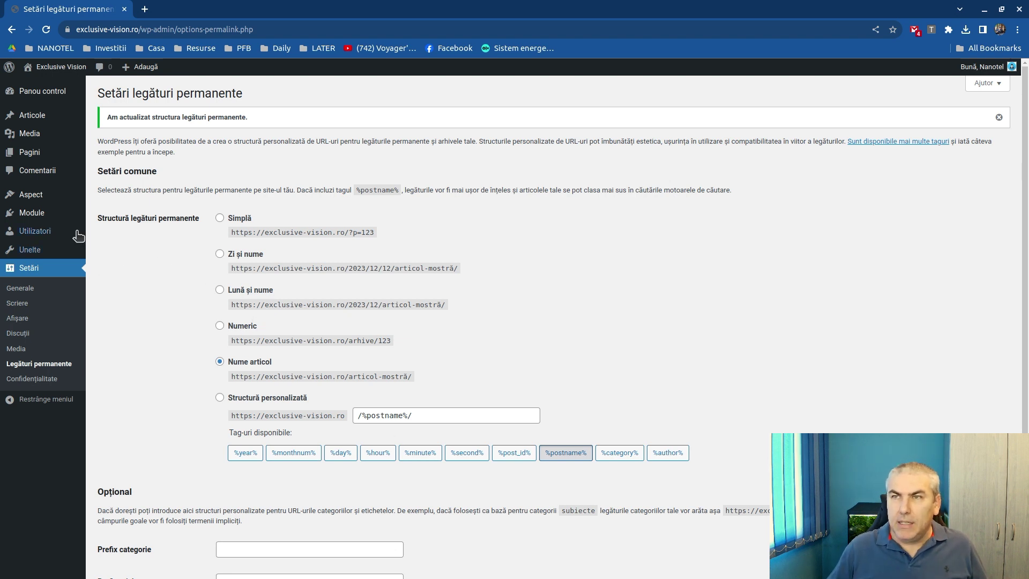
Open a new browser tab alongside the WordPress admin
{"action": "mouse_move", "coordinate": [35, 216]}
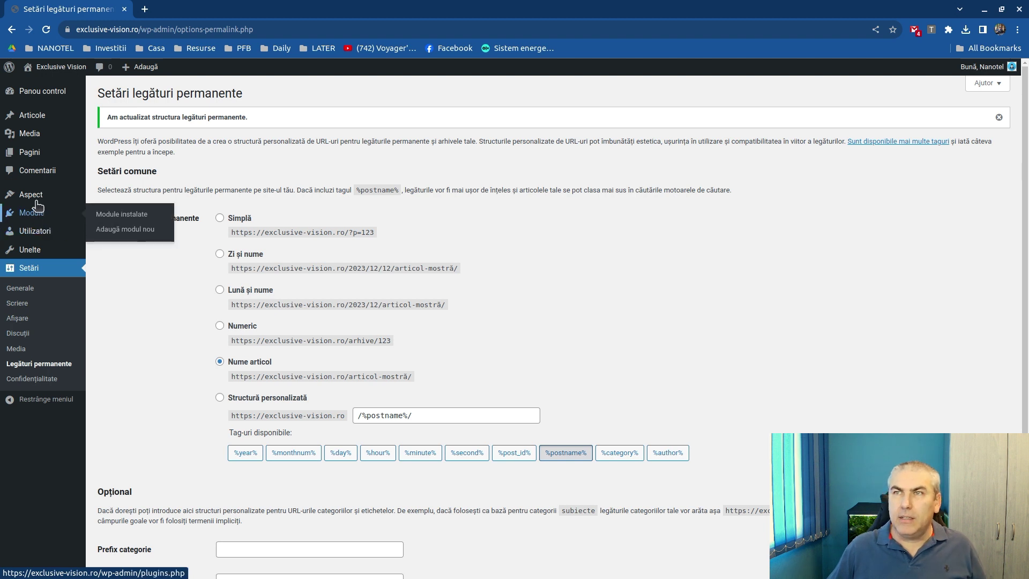
{"action": "right_click", "coordinate": [57, 67]}
{"action": "key", "text": "Escape"}
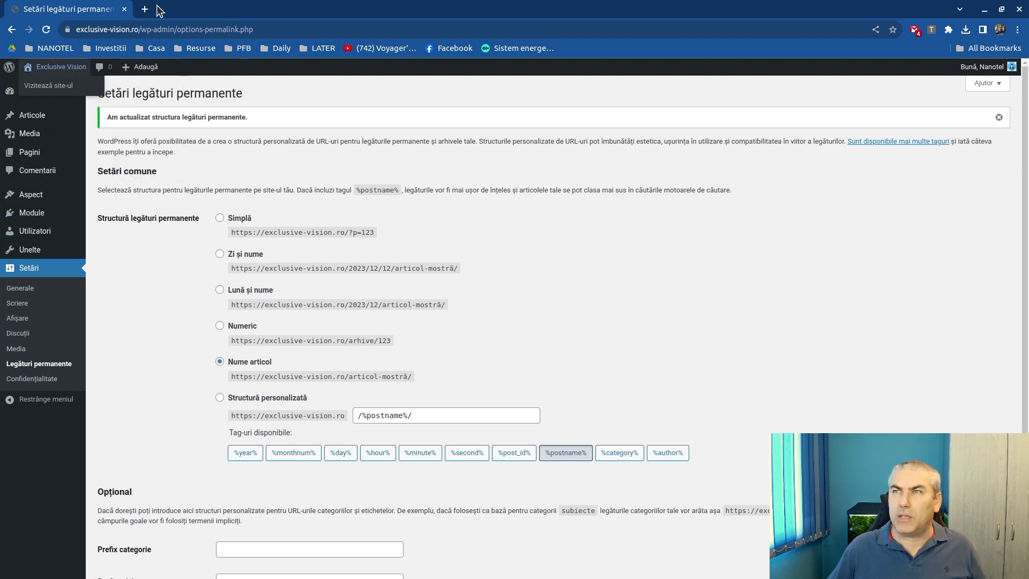
{"action": "left_click", "coordinate": [145, 9]}
Load exclusive-vision.ro in the new tab and scroll through its default front page
{"action": "left_click", "coordinate": [149, 29]}
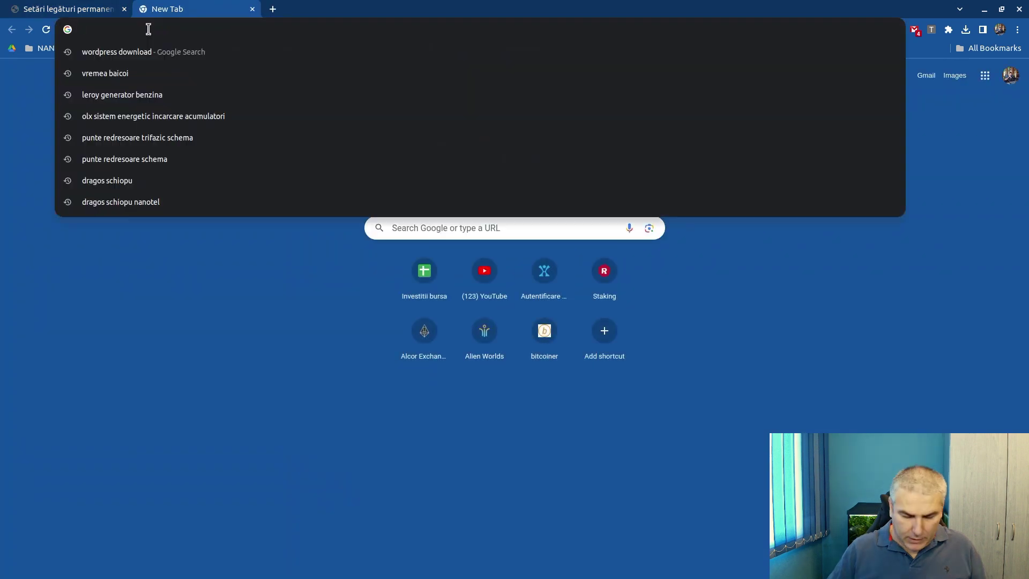
{"action": "type", "text": "exclu"}
{"action": "key", "text": "Return"}
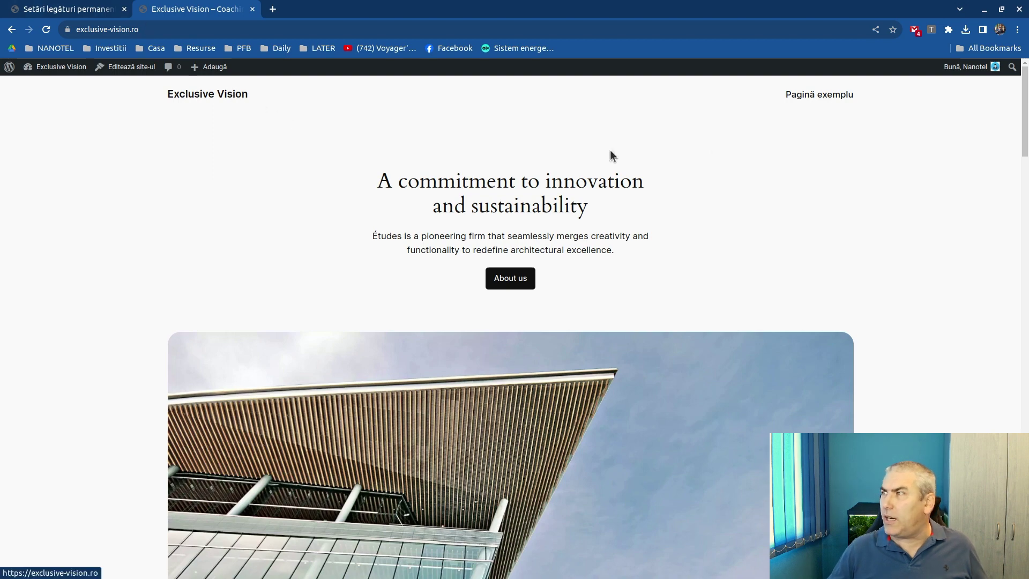
{"action": "scroll", "coordinate": [542, 297], "scroll_direction": "down", "scroll_amount": 15}
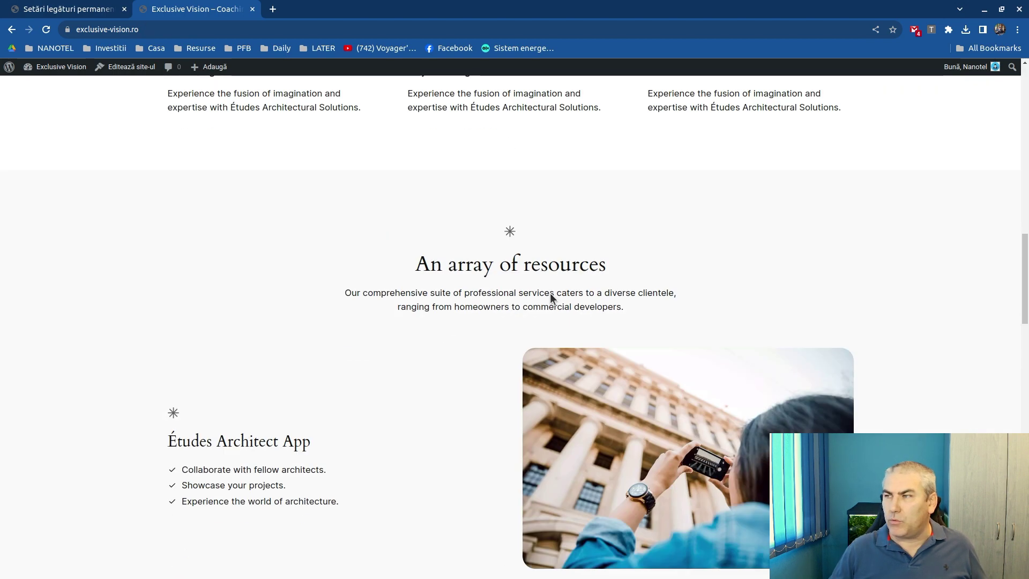
{"action": "scroll", "coordinate": [551, 292], "scroll_direction": "down", "scroll_amount": 15}
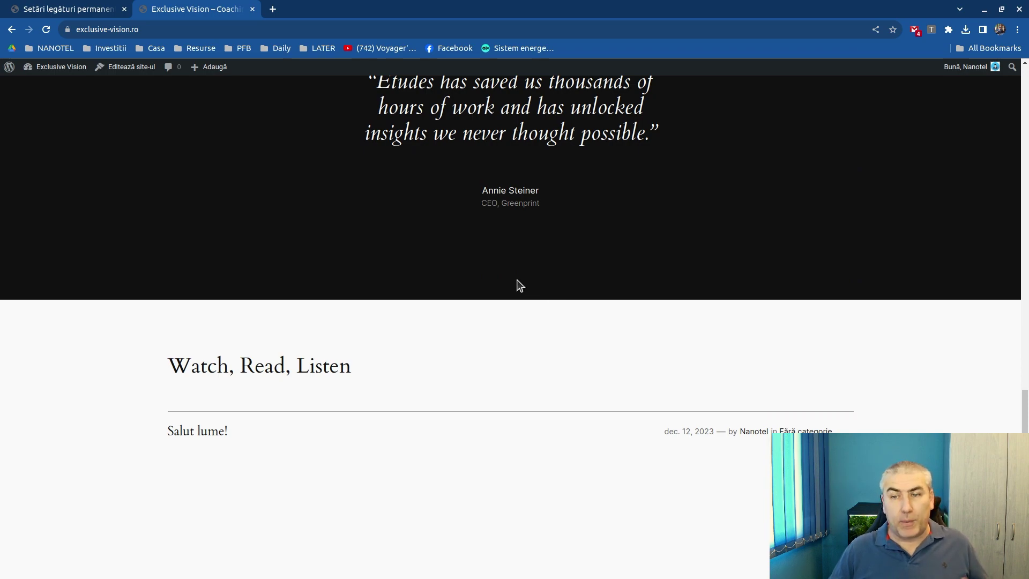
{"action": "scroll", "coordinate": [538, 300], "scroll_direction": "up", "scroll_amount": 20}
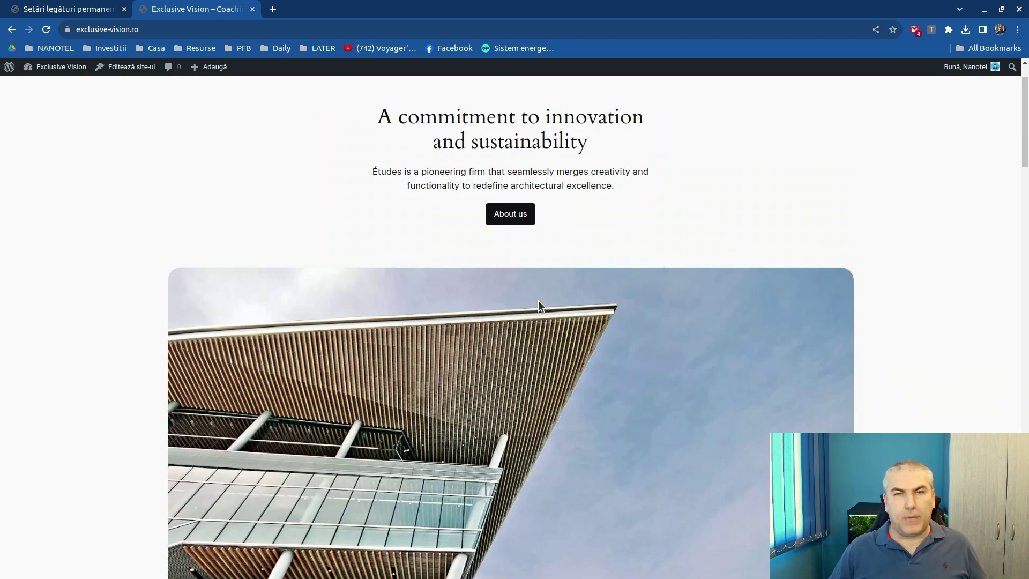
{"action": "scroll", "coordinate": [538, 301], "scroll_direction": "down", "scroll_amount": 3}
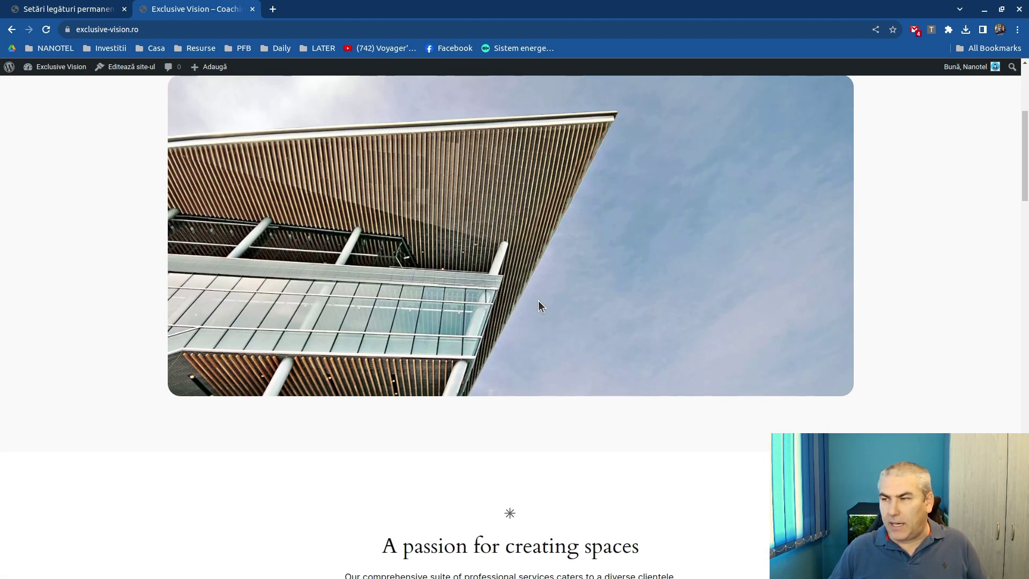
{"action": "scroll", "coordinate": [538, 300], "scroll_direction": "down", "scroll_amount": 4}
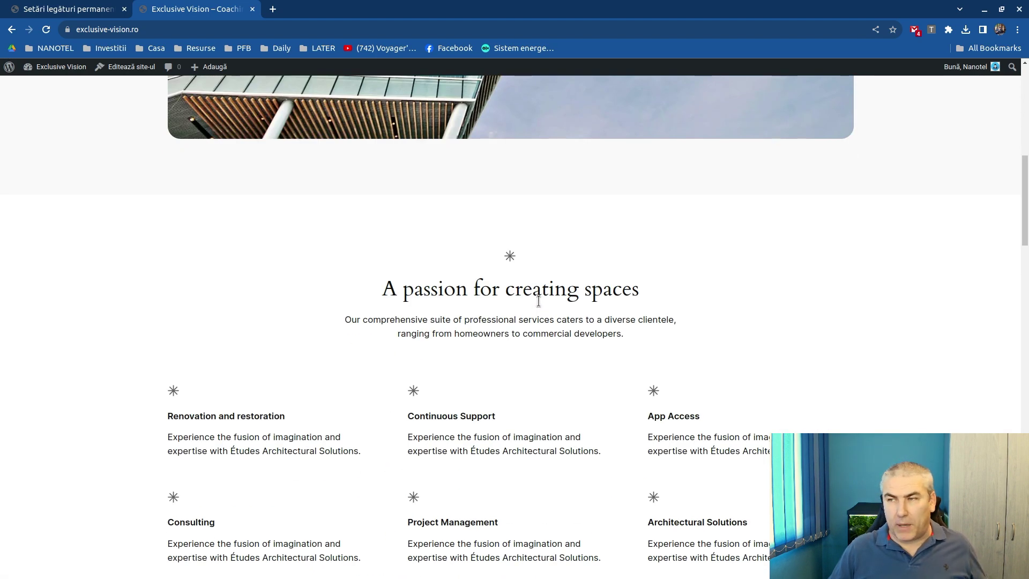
{"action": "scroll", "coordinate": [538, 301], "scroll_direction": "up", "scroll_amount": 10}
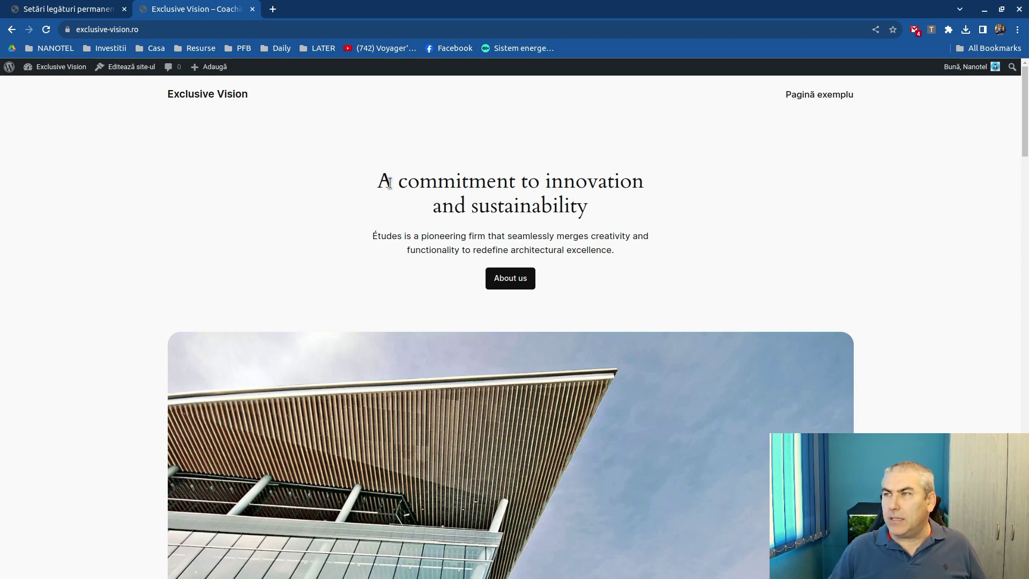
Finish reviewing the live front page and return to the permalink settings tab
{"action": "left_click_drag", "start_coordinate": [427, 236], "coordinate": [535, 278]}
{"action": "scroll", "coordinate": [535, 311], "scroll_direction": "down", "scroll_amount": 7}
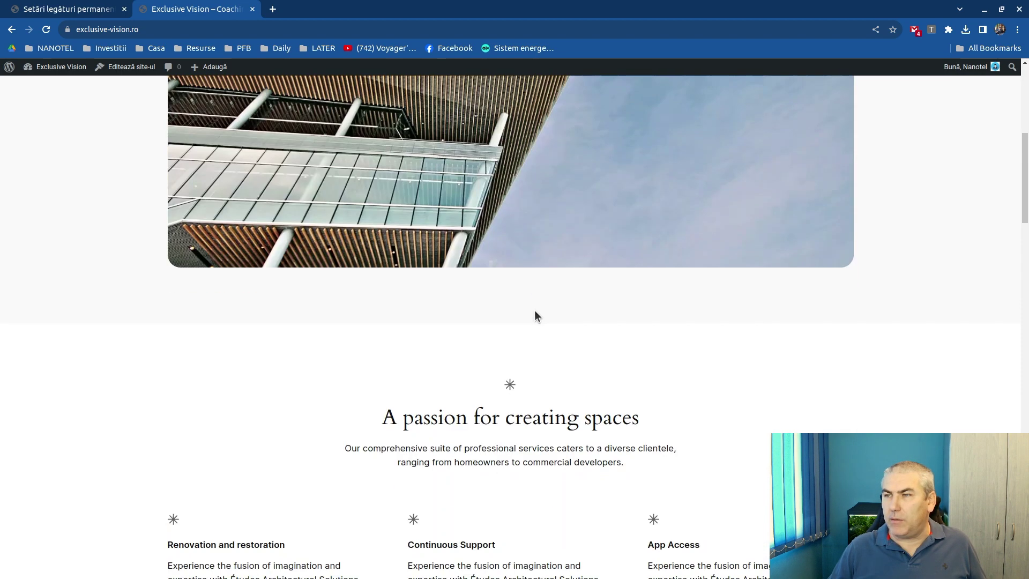
{"action": "scroll", "coordinate": [535, 311], "scroll_direction": "up", "scroll_amount": 6}
{"action": "scroll", "coordinate": [536, 311], "scroll_direction": "up", "scroll_amount": 2}
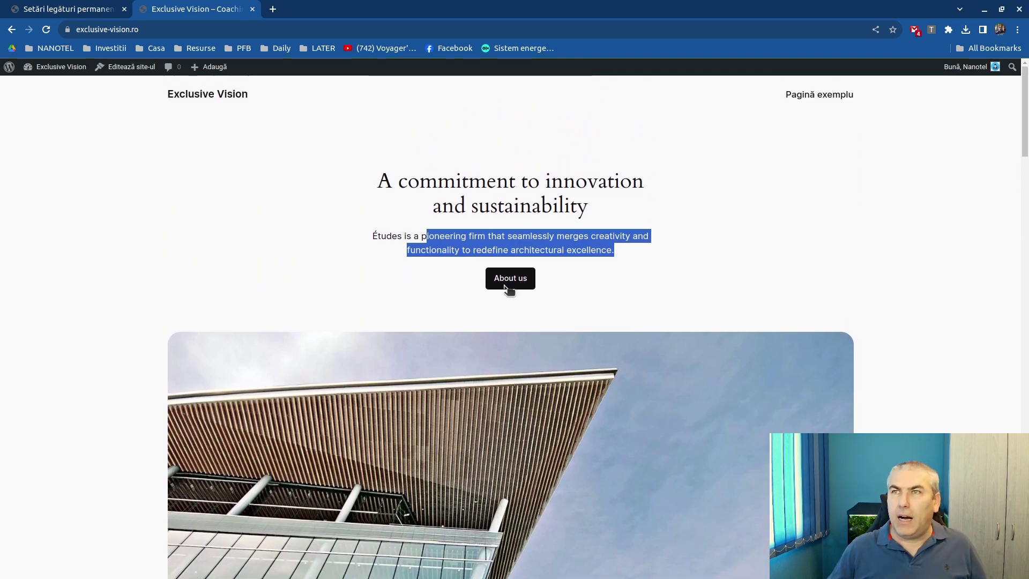
{"action": "left_click", "coordinate": [77, 12]}
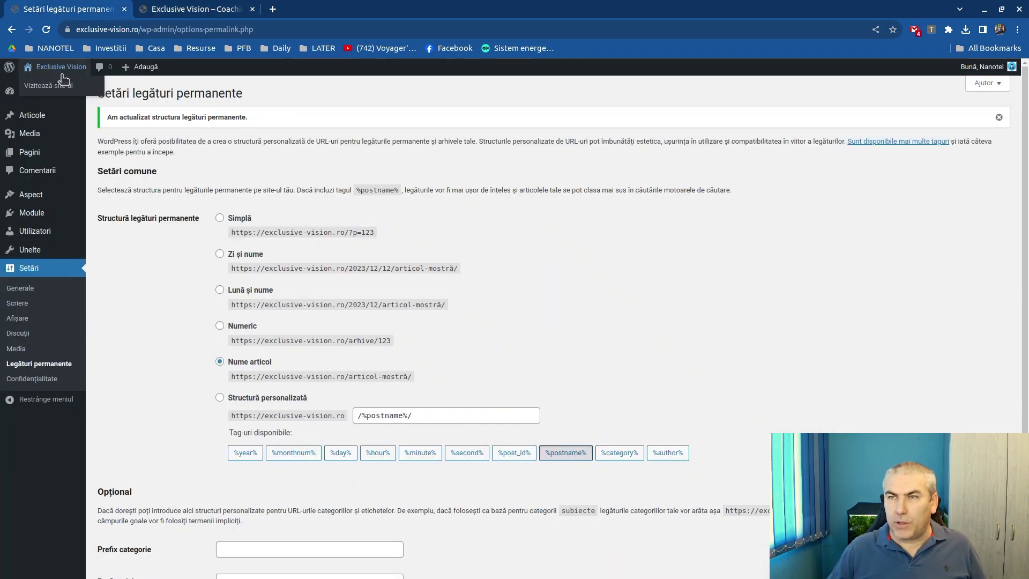
Delete the Hello Dolly plugin and activate Akismet from the installed plugins list
{"action": "mouse_move", "coordinate": [59, 214]}
{"action": "left_click", "coordinate": [99, 215]}
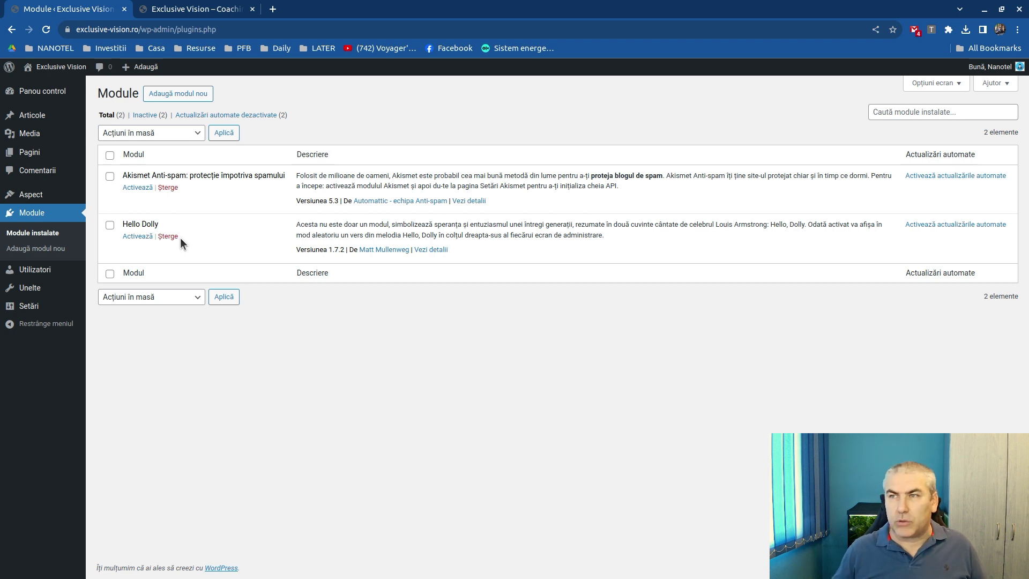
{"action": "left_click", "coordinate": [168, 237]}
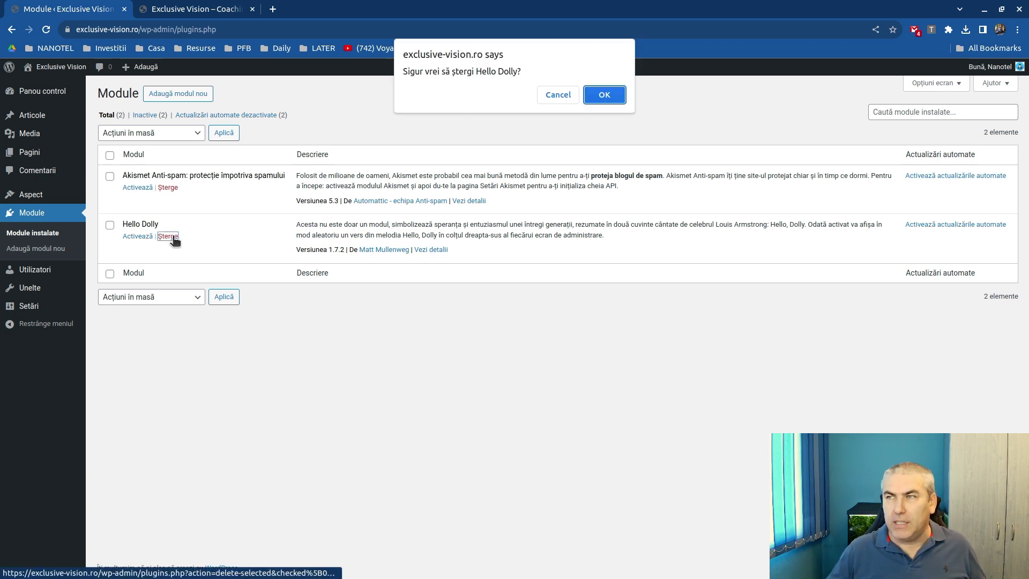
{"action": "left_click", "coordinate": [601, 94]}
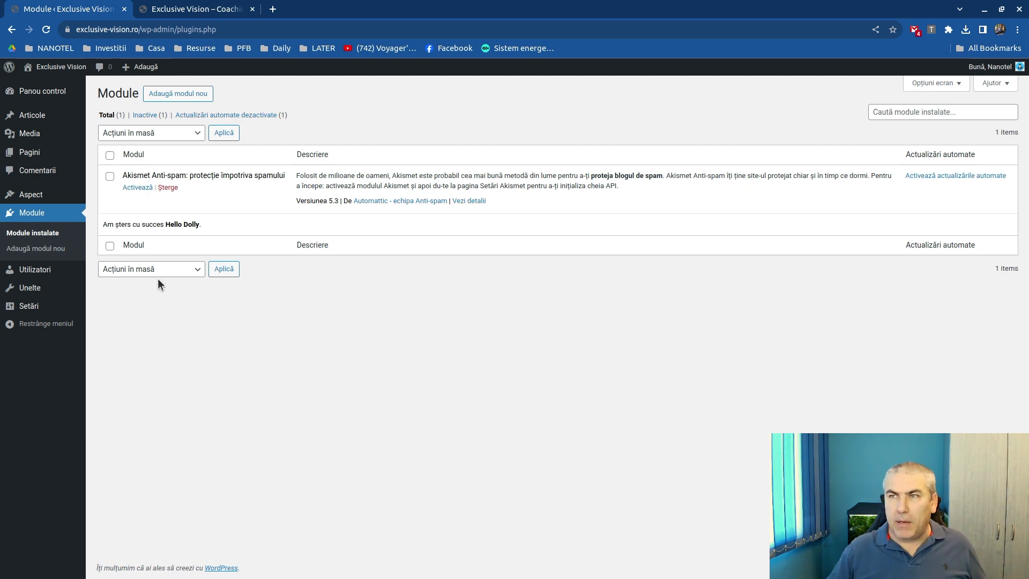
{"action": "left_click", "coordinate": [131, 188]}
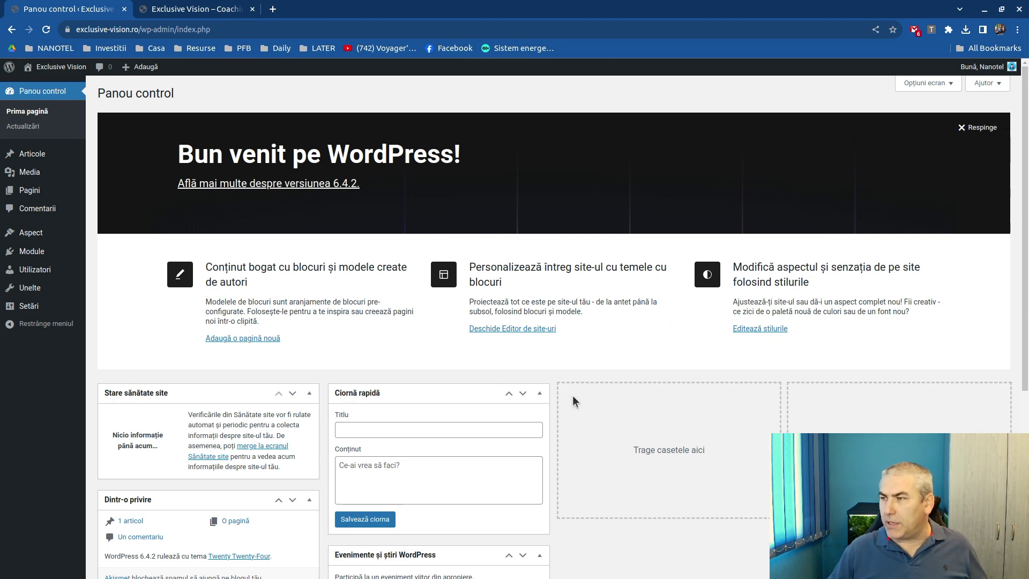
Dismiss the welcome panel and arrange Dintr-o privire, Activitate, Ciornă rapidă and Evenimente și știri in four columns
{"action": "left_click_drag", "start_coordinate": [413, 554], "coordinate": [643, 386]}
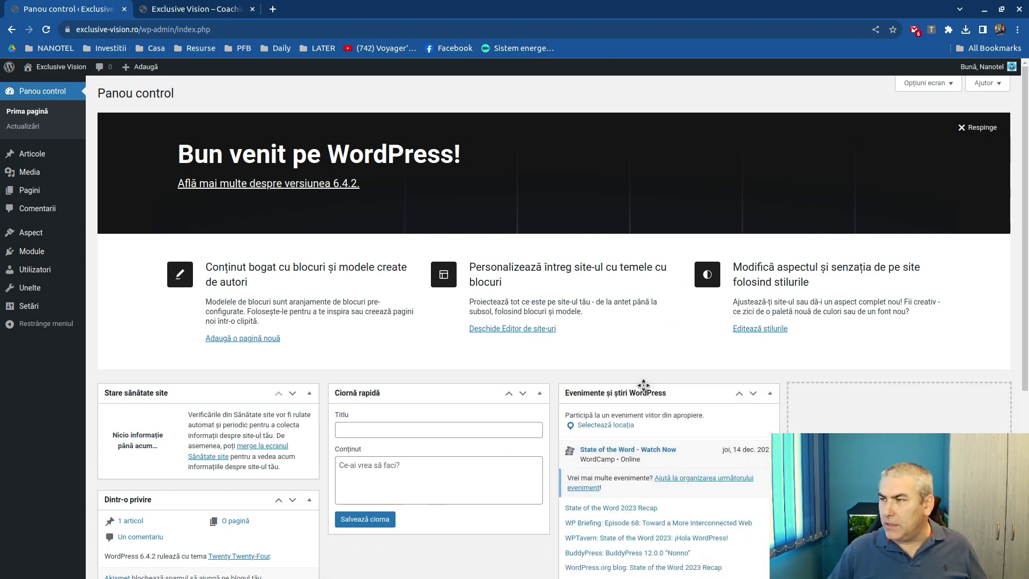
{"action": "left_click", "coordinate": [981, 129]}
{"action": "left_click_drag", "start_coordinate": [179, 349], "coordinate": [339, 169]}
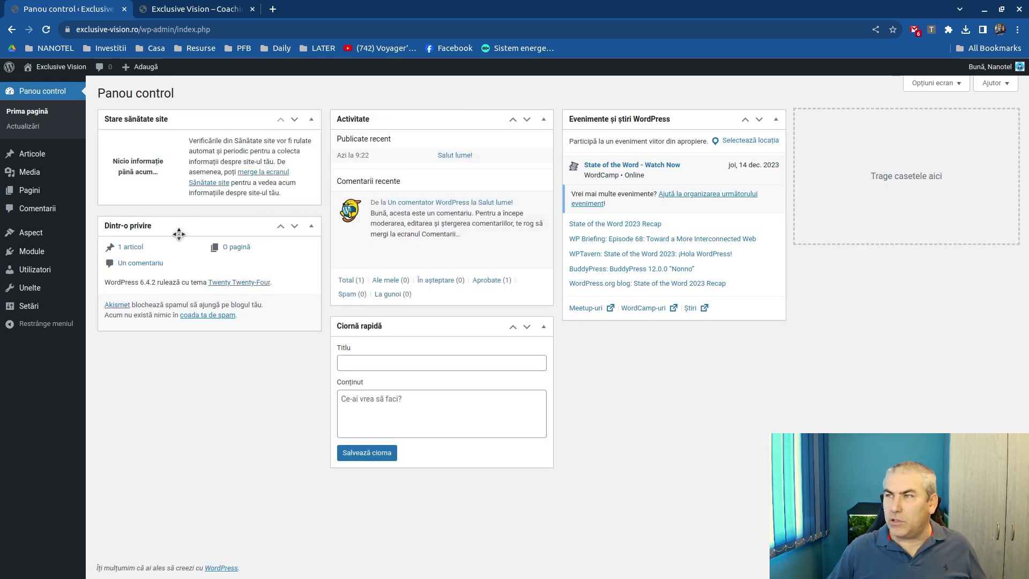
{"action": "left_click_drag", "start_coordinate": [625, 120], "coordinate": [858, 127]}
{"action": "left_click_drag", "start_coordinate": [407, 325], "coordinate": [625, 120]}
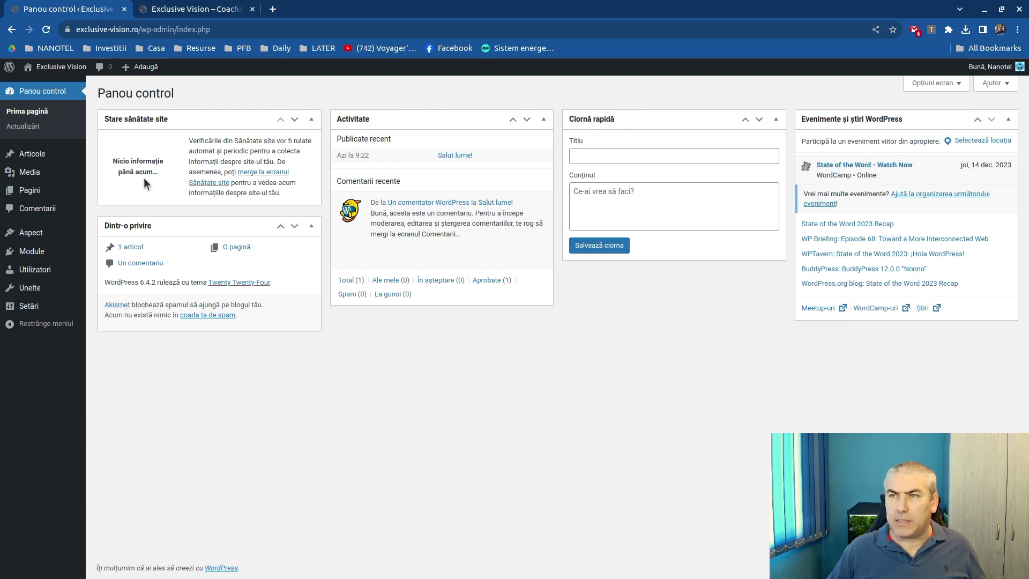
{"action": "left_click_drag", "start_coordinate": [133, 228], "coordinate": [143, 113]}
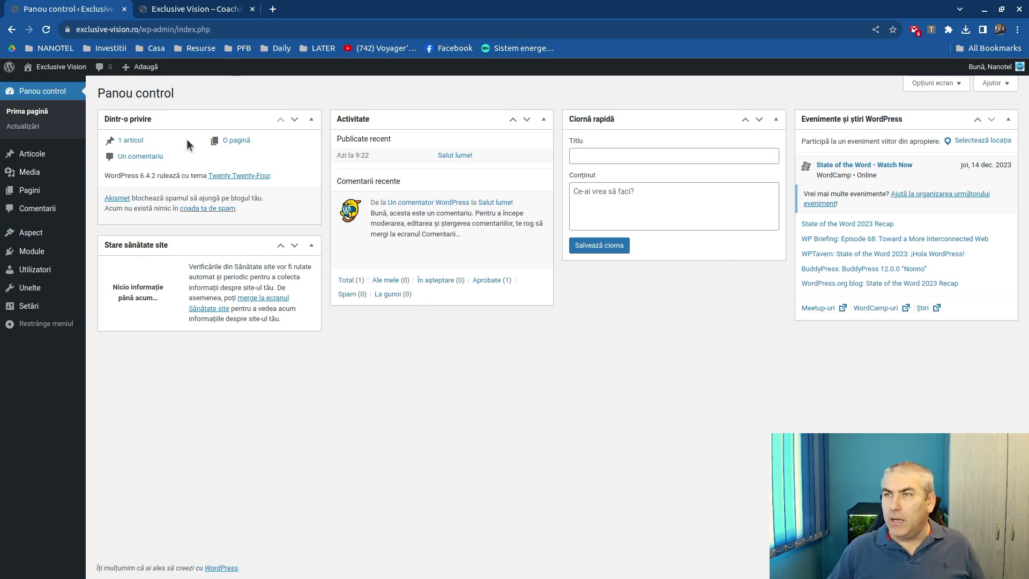
{"action": "mouse_move", "coordinate": [211, 120]}
{"action": "left_mouse_down"}
{"action": "mouse_move", "coordinate": [772, 140]}
{"action": "mouse_move", "coordinate": [204, 107]}
{"action": "mouse_move", "coordinate": [208, 126]}
{"action": "left_mouse_up"}
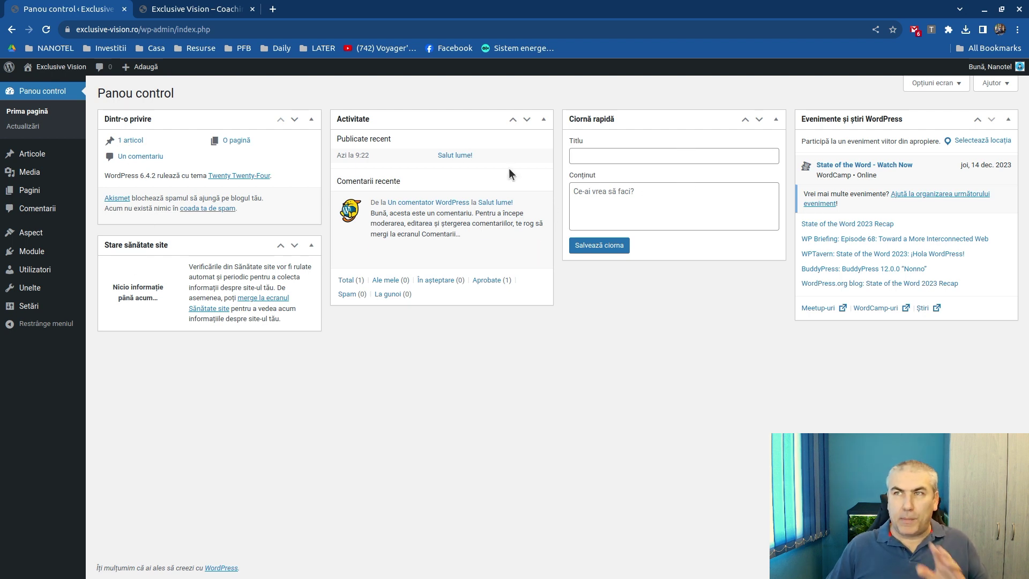
{"action": "left_click", "coordinate": [205, 9]}
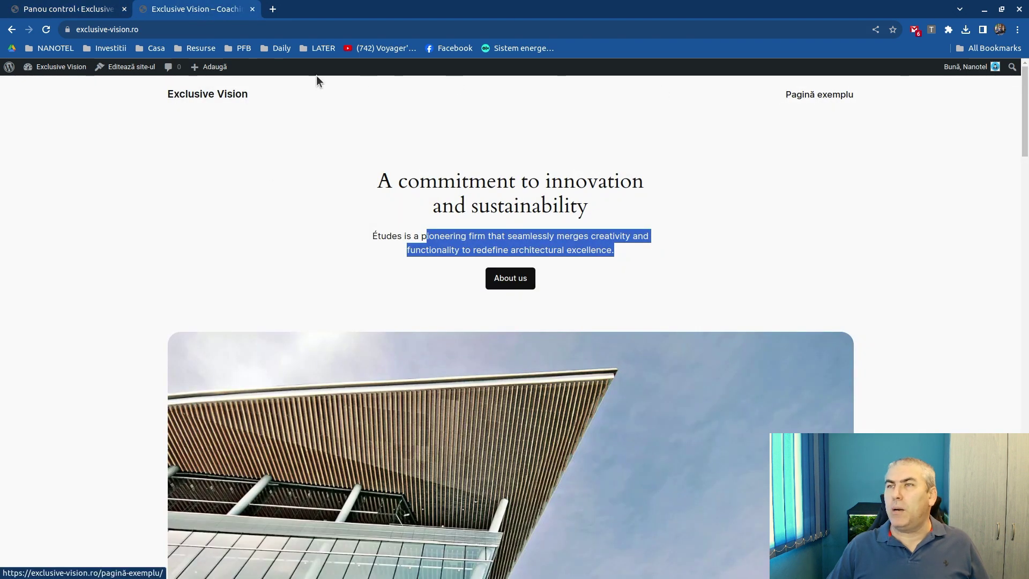
{"action": "left_click", "coordinate": [810, 97]}
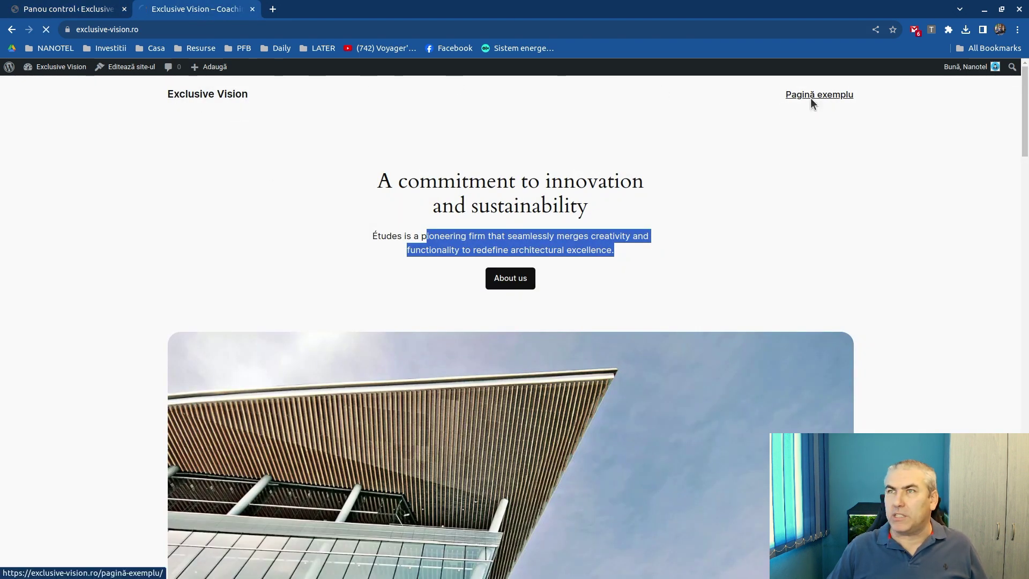
{"action": "scroll", "coordinate": [424, 267], "scroll_direction": "down", "scroll_amount": 1}
{"action": "scroll", "coordinate": [440, 260], "scroll_direction": "up", "scroll_amount": 1}
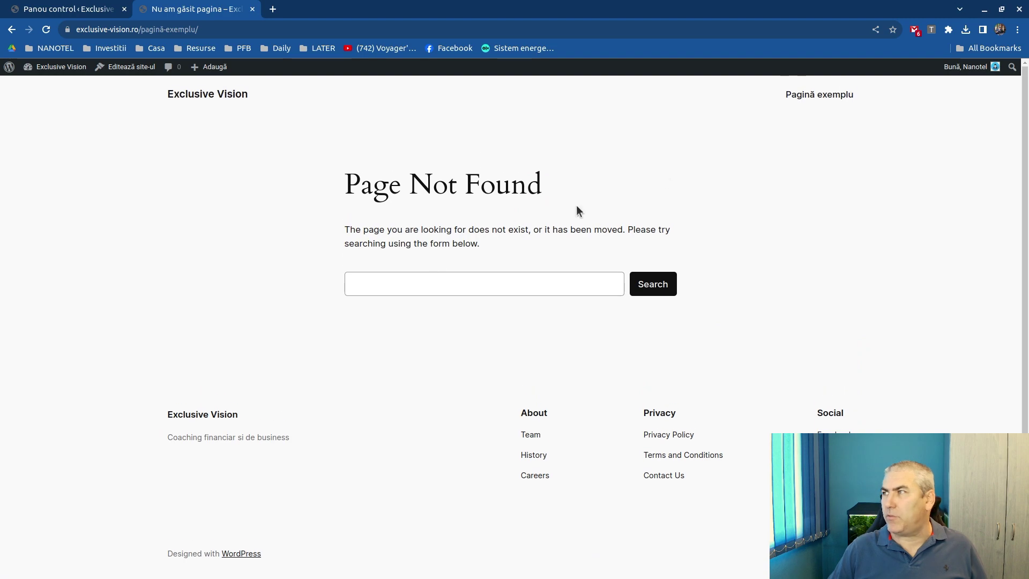
{"action": "left_click", "coordinate": [188, 101]}
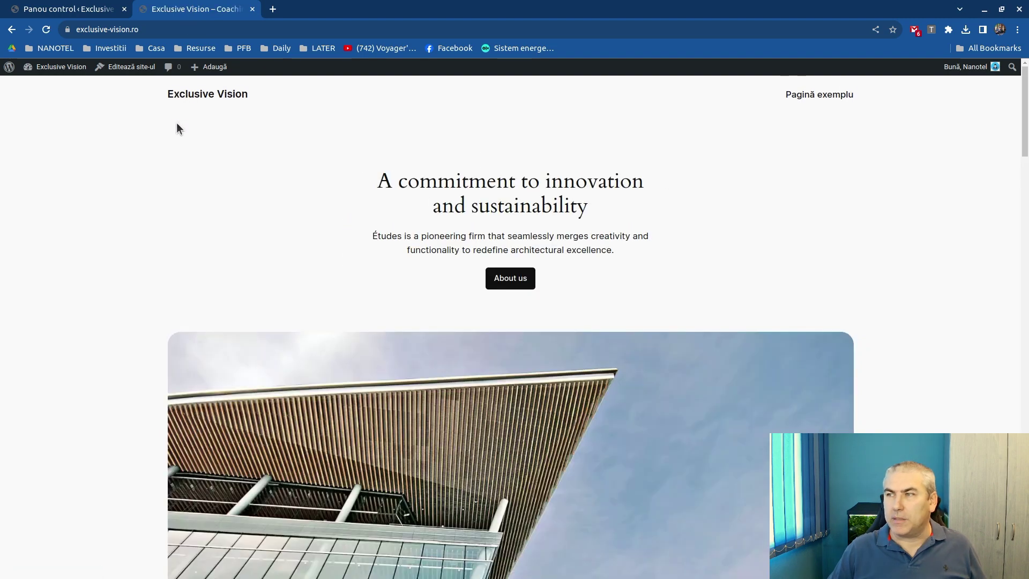
{"action": "scroll", "coordinate": [262, 232], "scroll_direction": "down", "scroll_amount": 10}
{"action": "scroll", "coordinate": [262, 232], "scroll_direction": "up", "scroll_amount": 10}
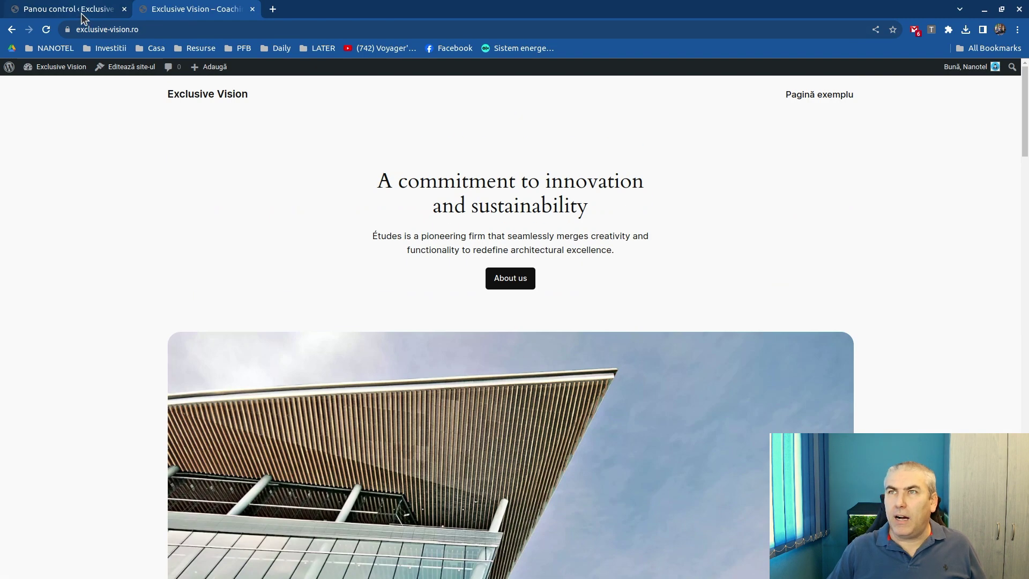
{"action": "left_click", "coordinate": [82, 15]}
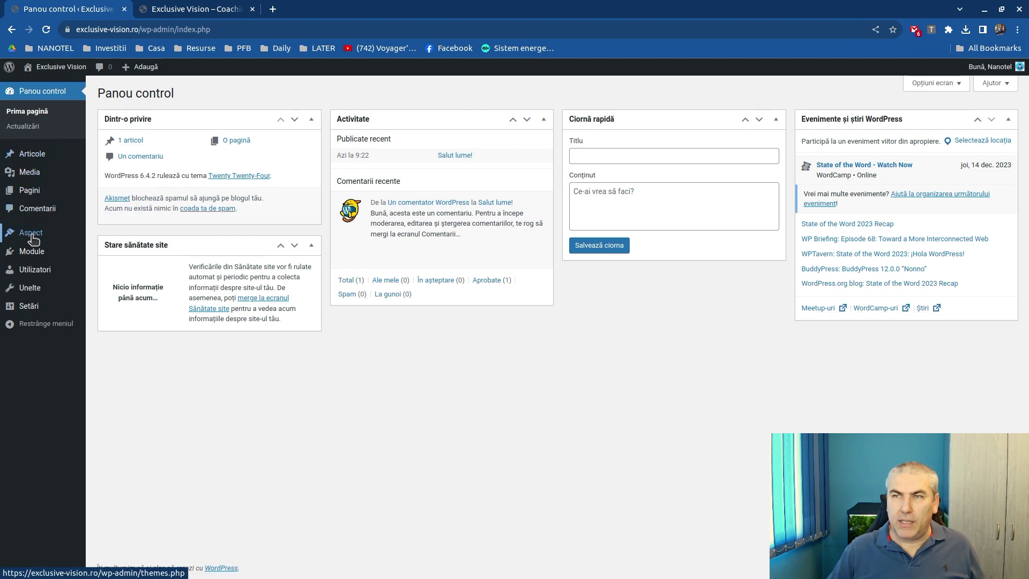
Browse the Add New Theme grid, then return to the installed themes list
{"action": "mouse_move", "coordinate": [33, 239]}
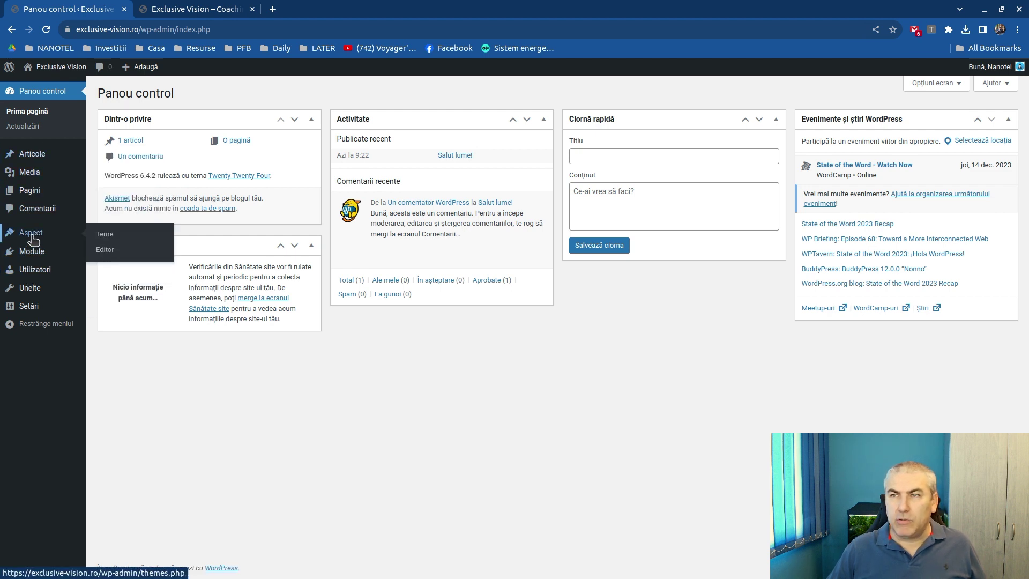
{"action": "left_click", "coordinate": [107, 239]}
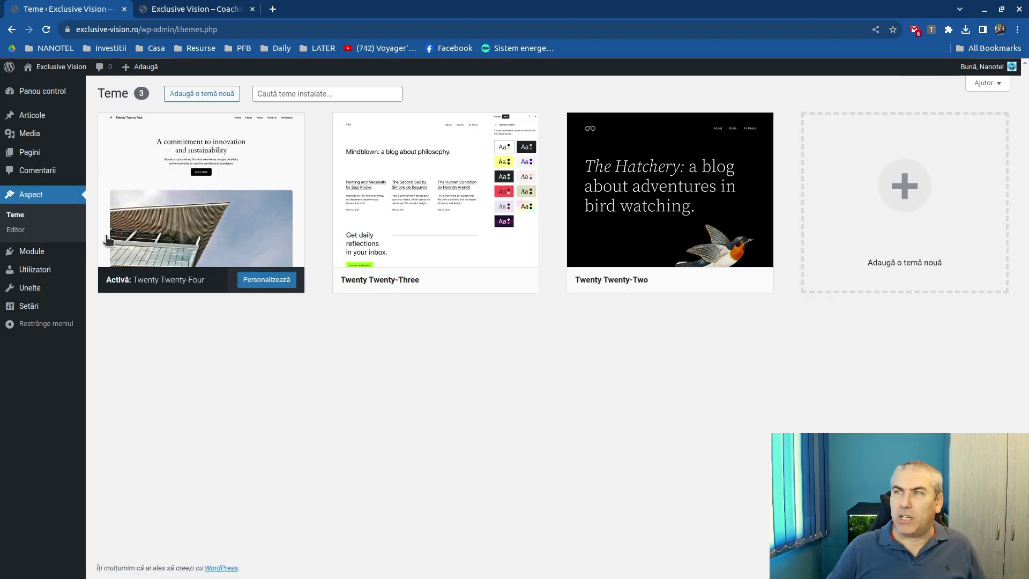
{"action": "left_click", "coordinate": [210, 96]}
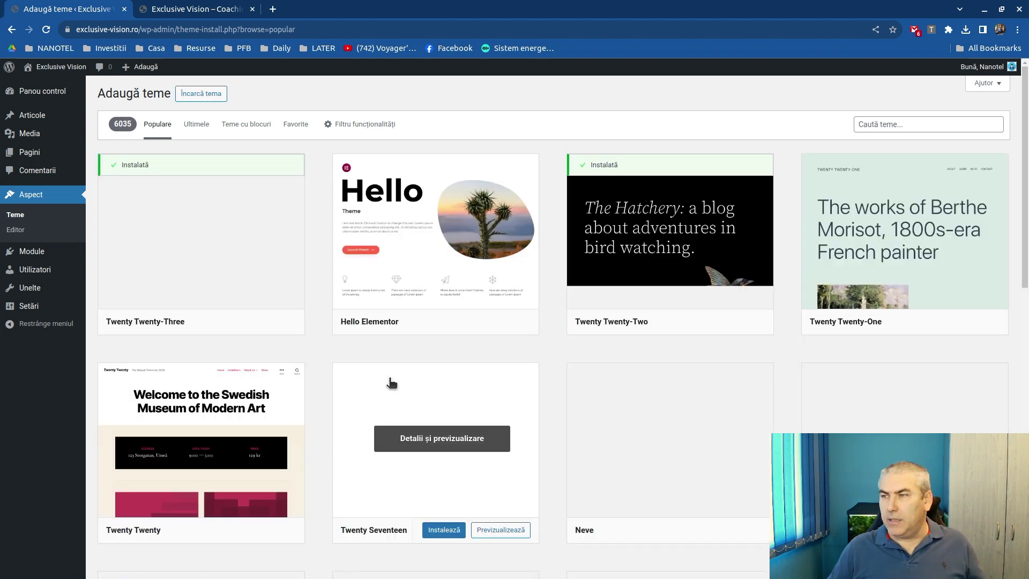
{"action": "scroll", "coordinate": [580, 324], "scroll_direction": "down", "scroll_amount": 10}
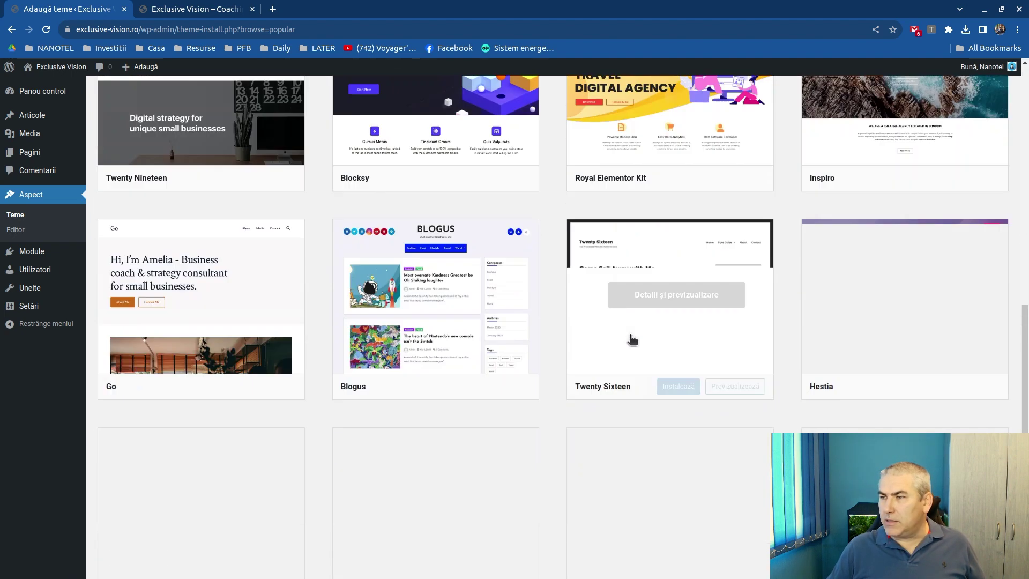
{"action": "scroll", "coordinate": [633, 339], "scroll_direction": "down", "scroll_amount": 4}
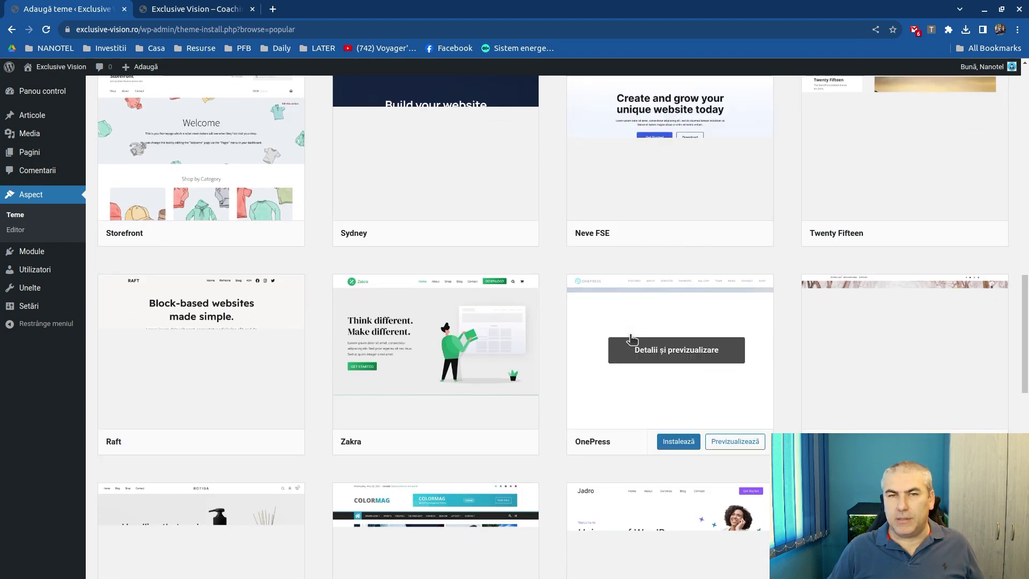
{"action": "scroll", "coordinate": [599, 278], "scroll_direction": "up", "scroll_amount": 7}
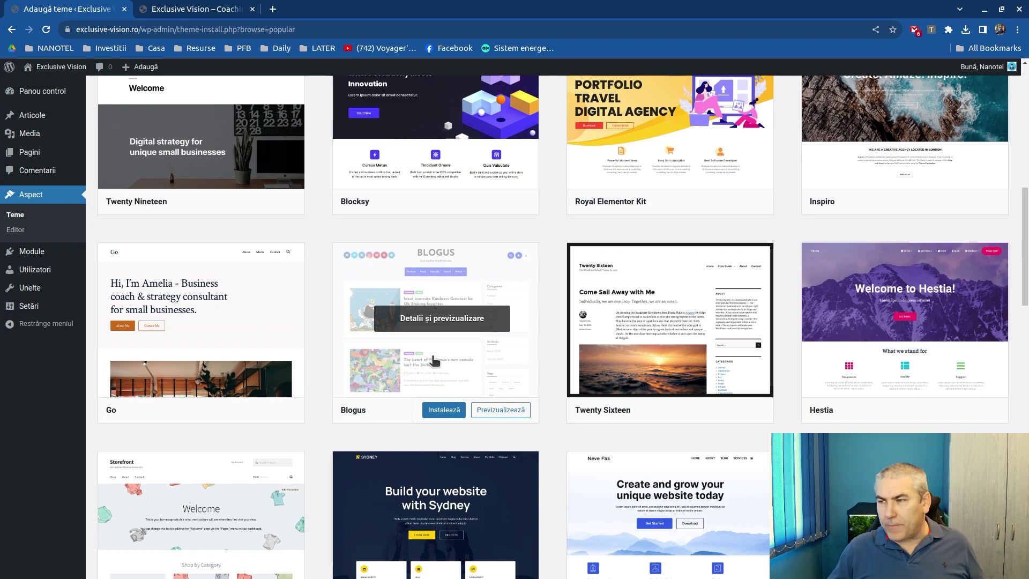
{"action": "scroll", "coordinate": [697, 456], "scroll_direction": "down", "scroll_amount": 6}
{"action": "scroll", "coordinate": [721, 472], "scroll_direction": "down", "scroll_amount": 6}
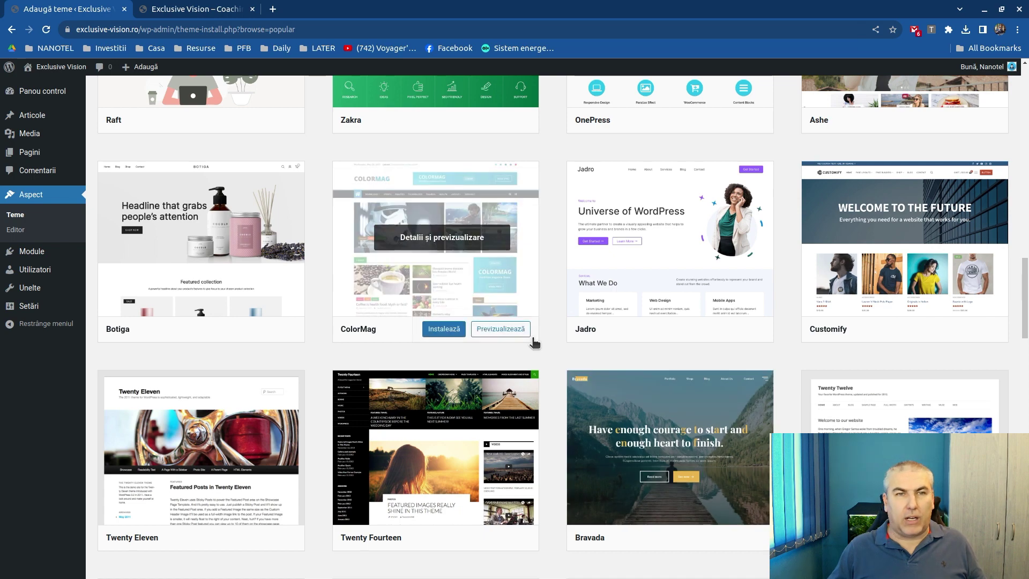
{"action": "scroll", "coordinate": [532, 349], "scroll_direction": "up", "scroll_amount": 20}
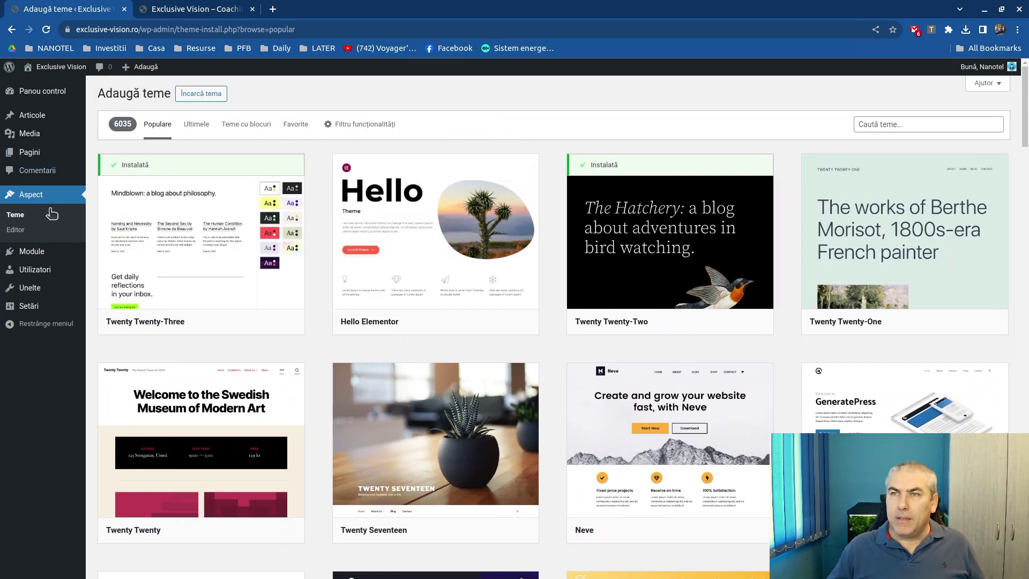
{"action": "left_click", "coordinate": [16, 215]}
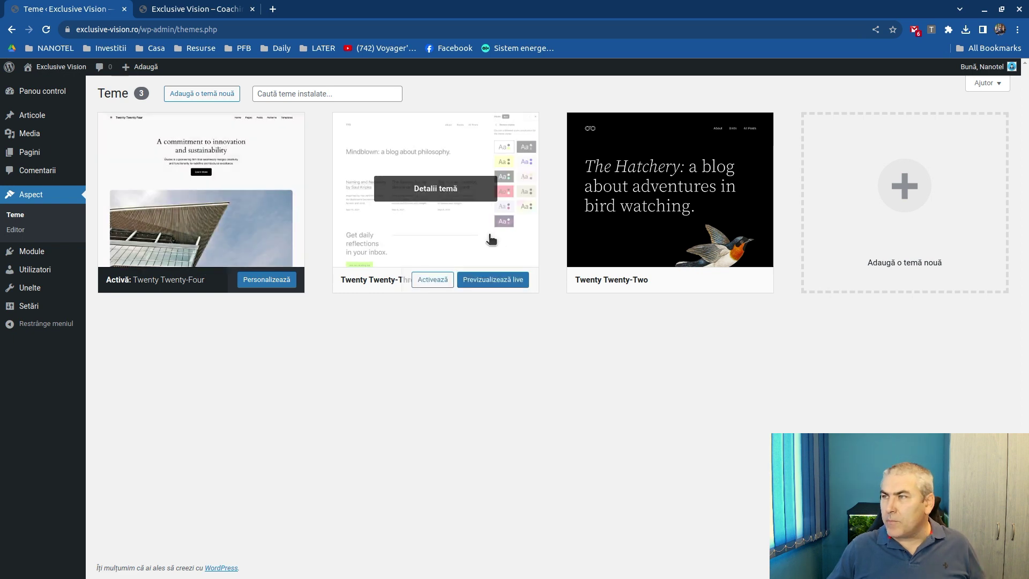
Delete the Twenty Twenty-Two and Twenty Twenty-Three themes, confirming each deletion
{"action": "left_click", "coordinate": [570, 247]}
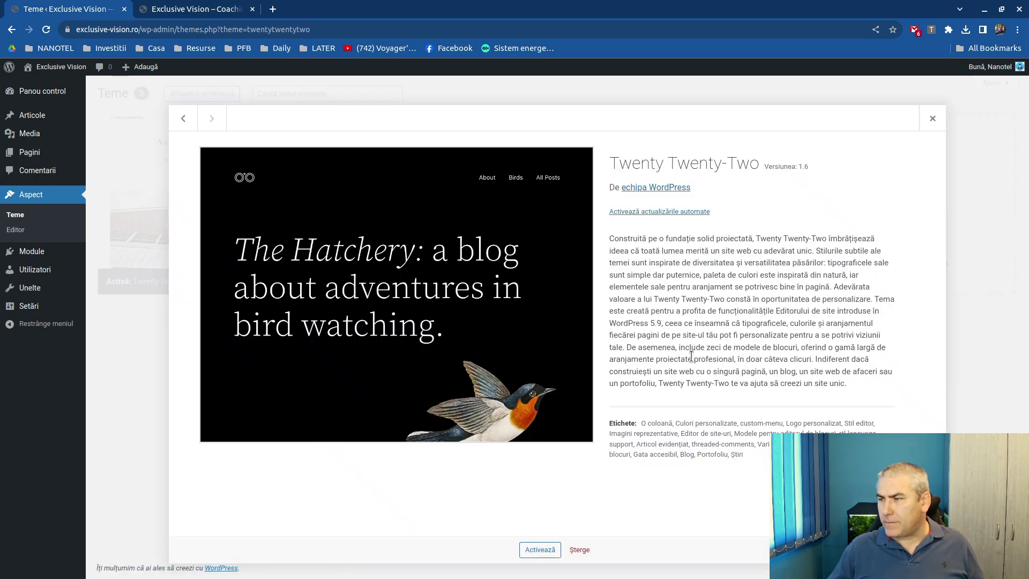
{"action": "left_click", "coordinate": [588, 550]}
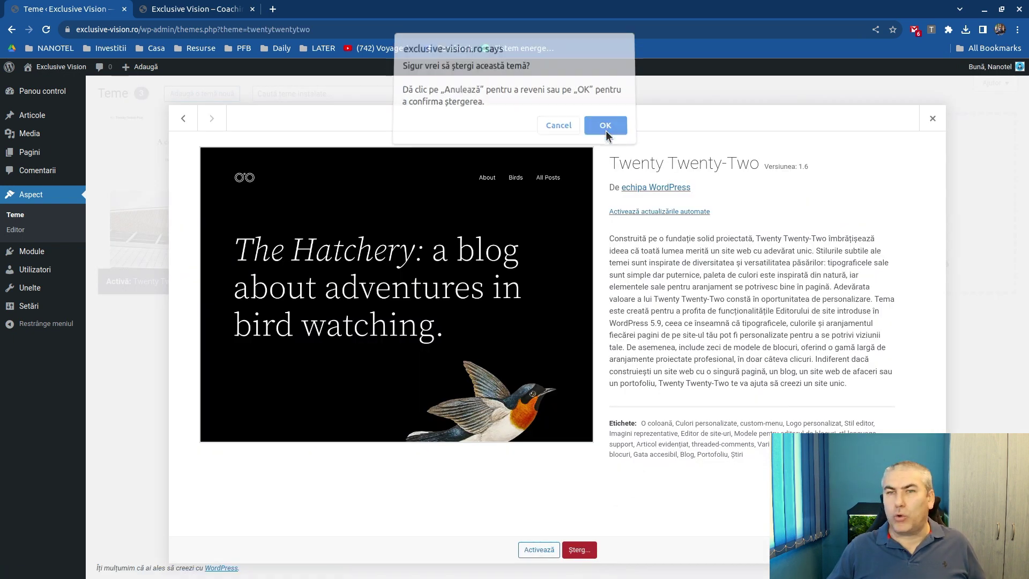
{"action": "left_click", "coordinate": [606, 131]}
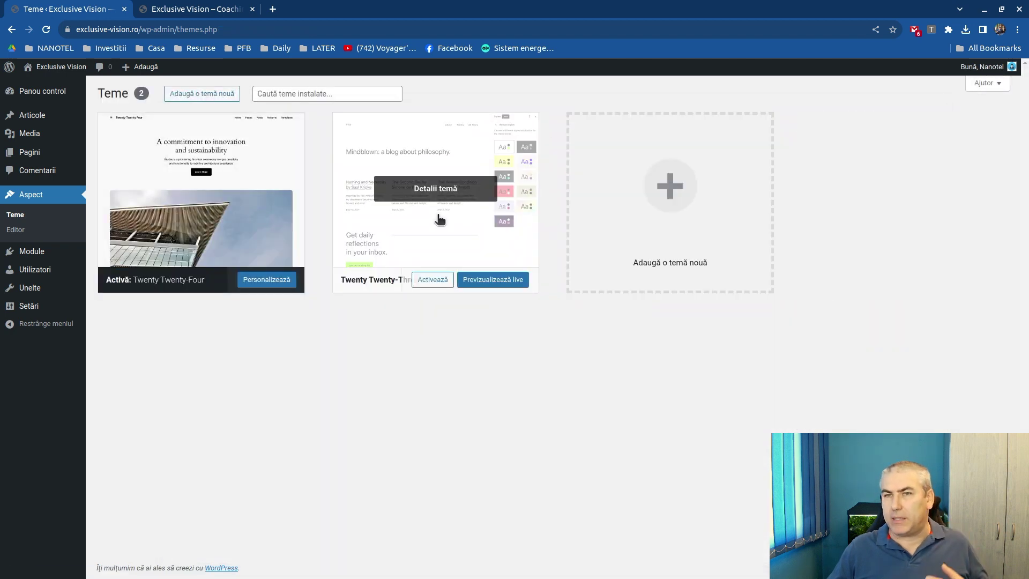
{"action": "left_click", "coordinate": [438, 219]}
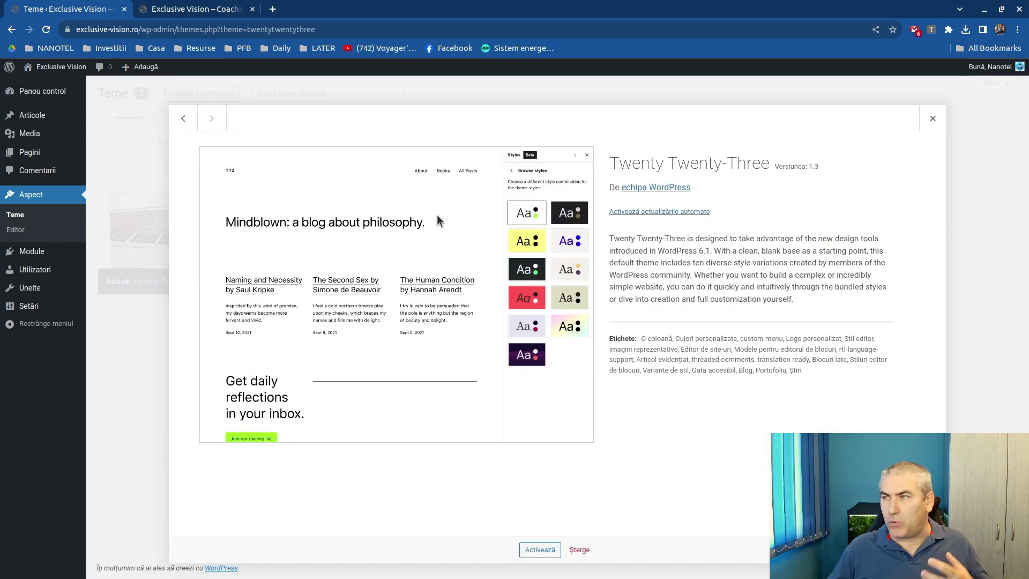
{"action": "left_click", "coordinate": [573, 551]}
{"action": "left_click", "coordinate": [604, 131]}
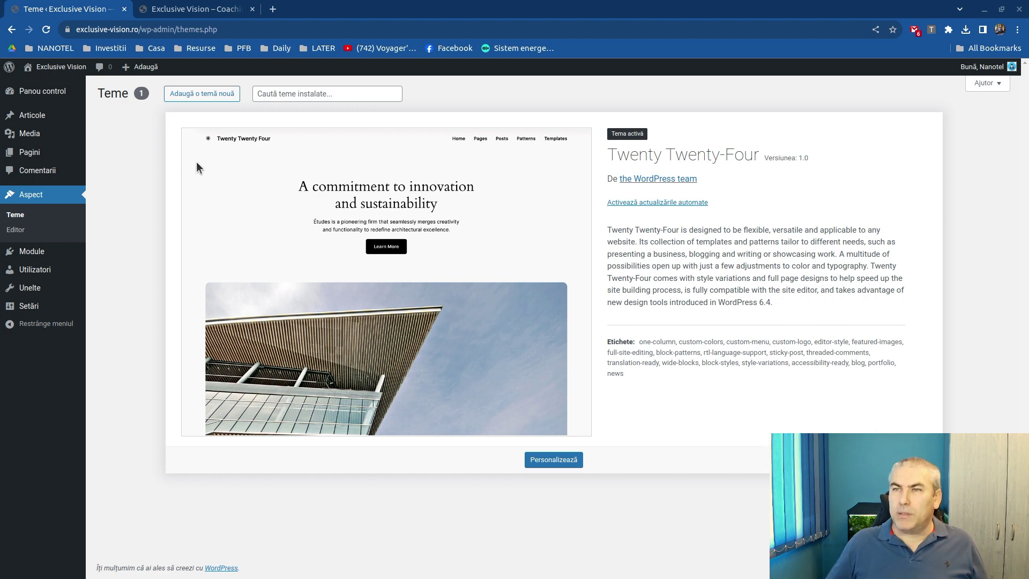
Look over the Articole and Pagini lists, then open the Setări afișare reading settings
{"action": "left_click", "coordinate": [39, 113]}
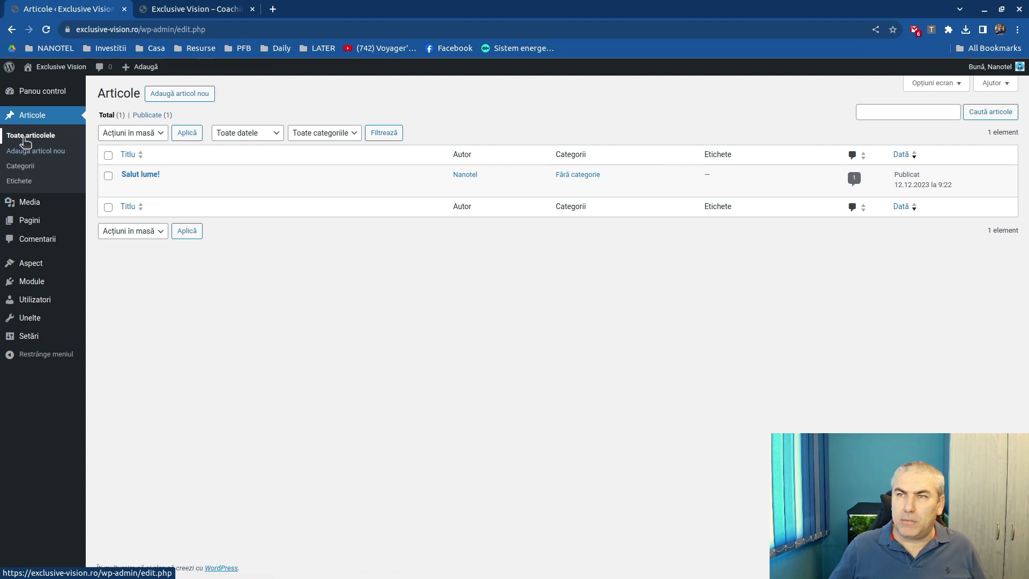
{"action": "left_click", "coordinate": [33, 224]}
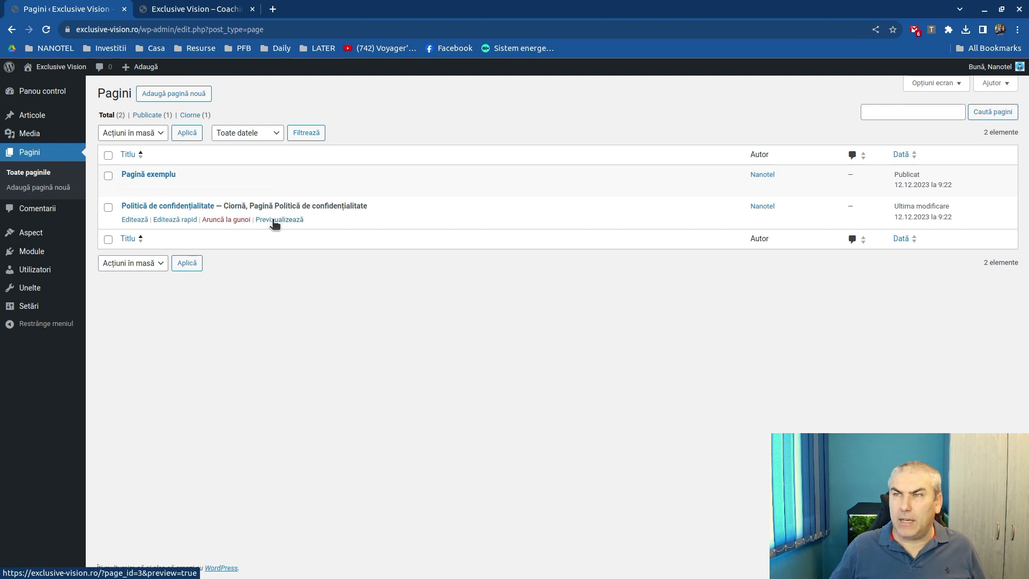
{"action": "mouse_move", "coordinate": [33, 306]}
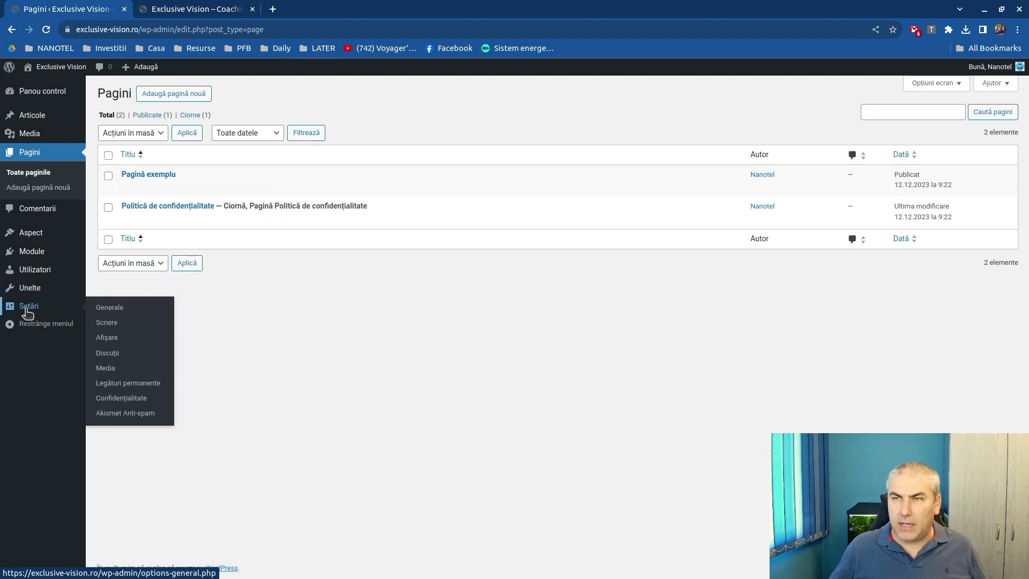
{"action": "left_click", "coordinate": [107, 340]}
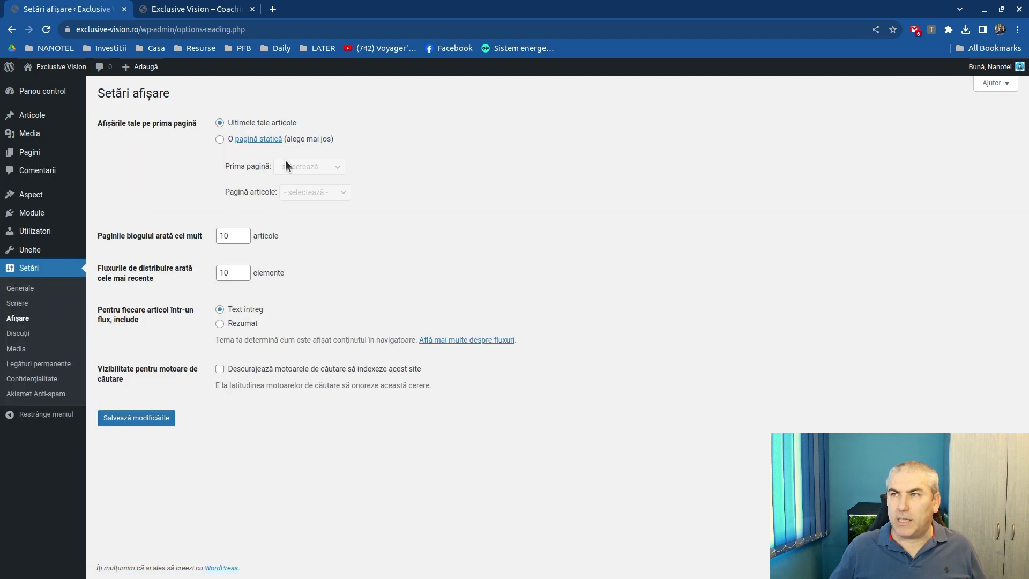
Try the static front page option, then revert the front page to Ultimele tale articole
{"action": "left_click", "coordinate": [220, 139]}
{"action": "left_click", "coordinate": [308, 193]}
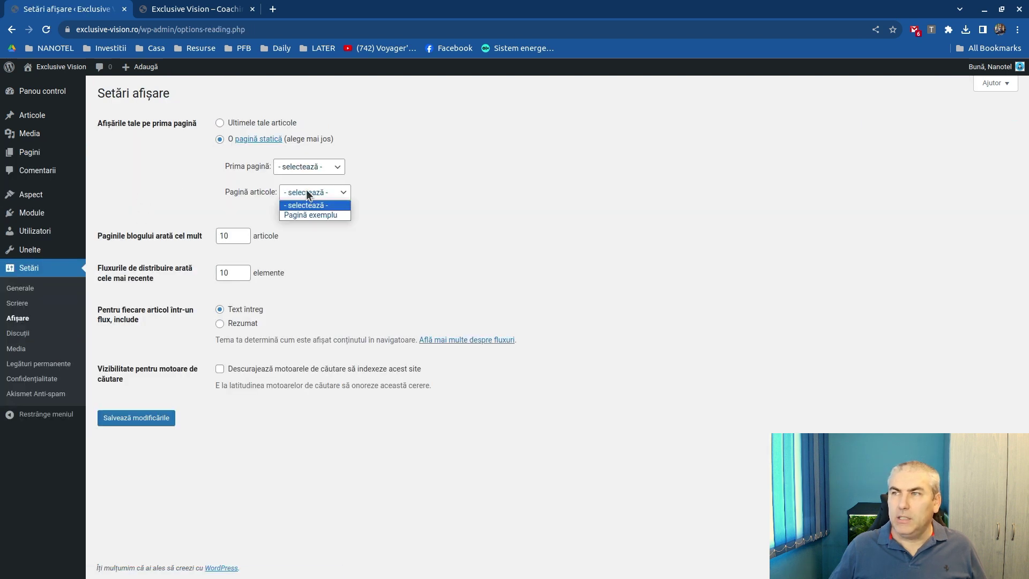
{"action": "left_click", "coordinate": [242, 205]}
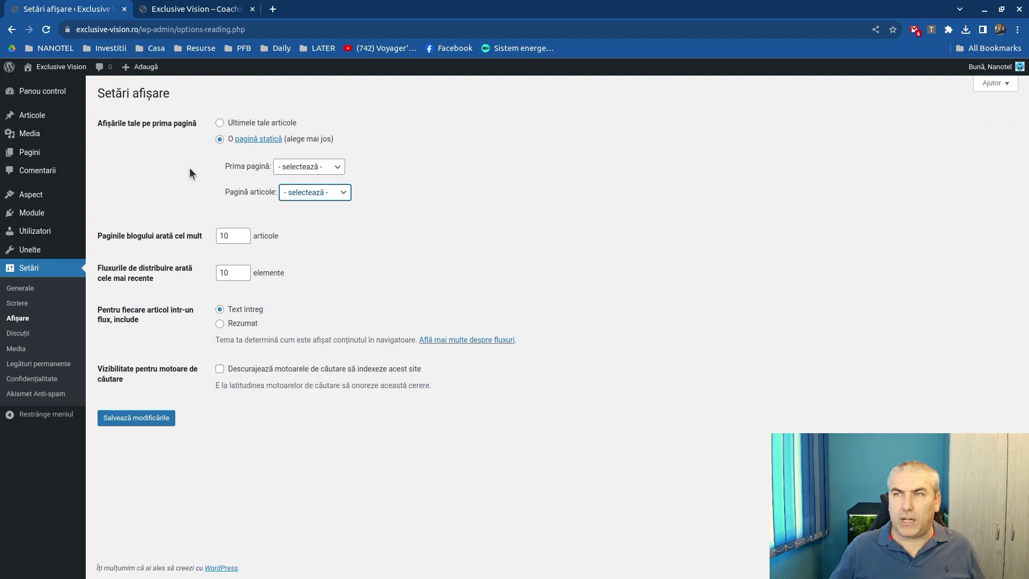
{"action": "left_click", "coordinate": [220, 123]}
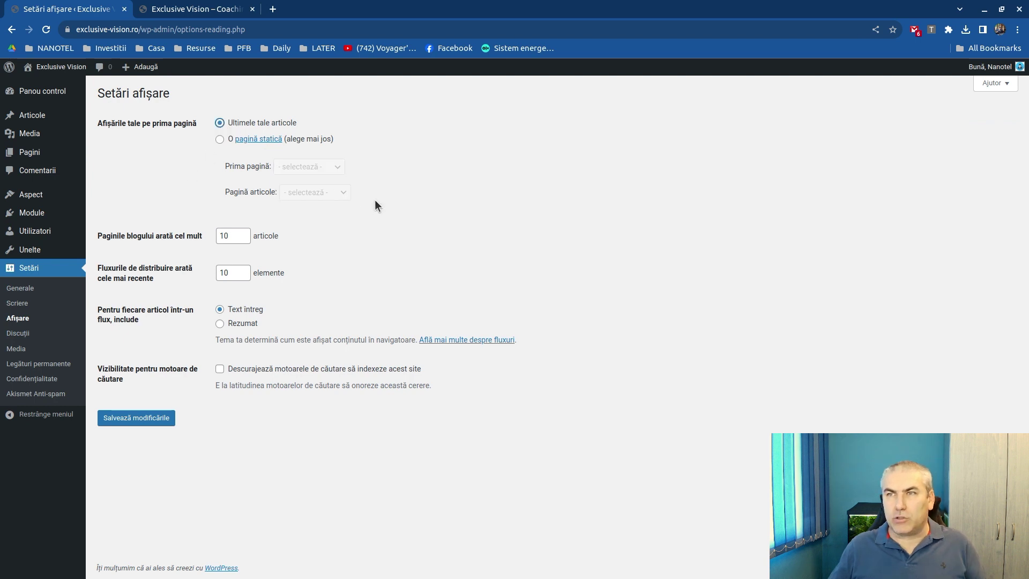
Pass through Articole and Panou control, view the live homepage tab, then bring up the file manager
{"action": "left_click", "coordinate": [42, 119]}
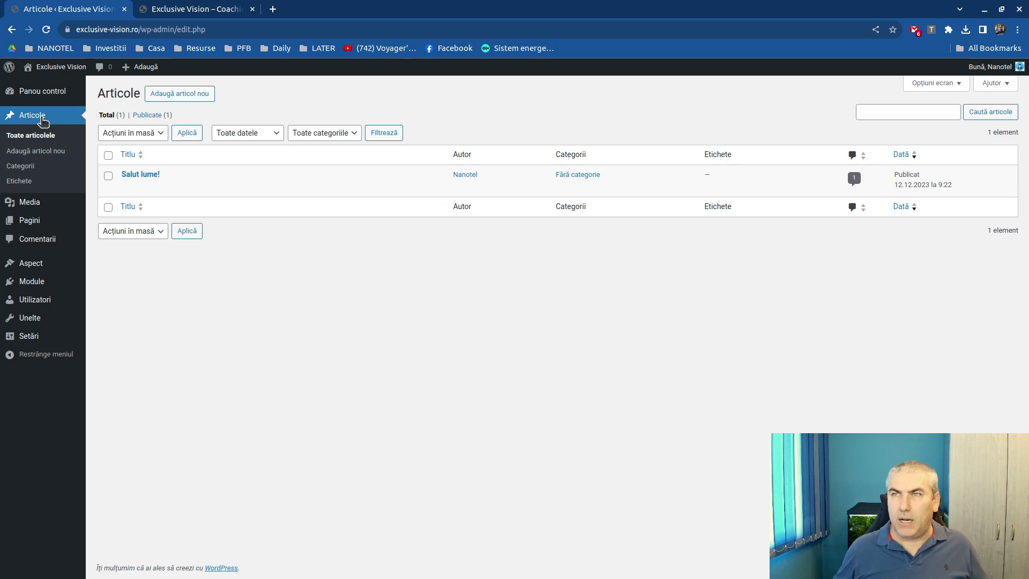
{"action": "left_click", "coordinate": [58, 91]}
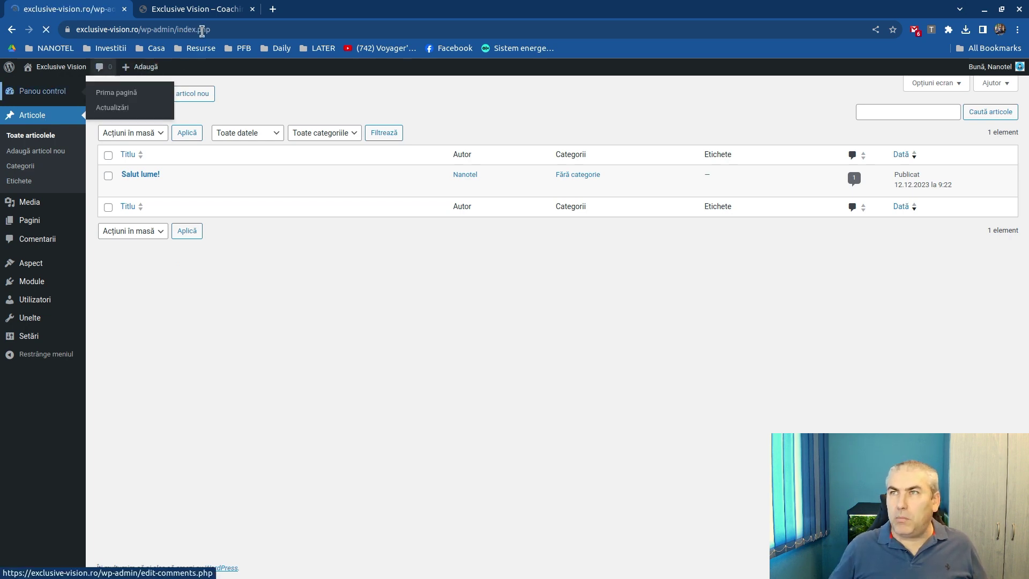
{"action": "left_click", "coordinate": [199, 12]}
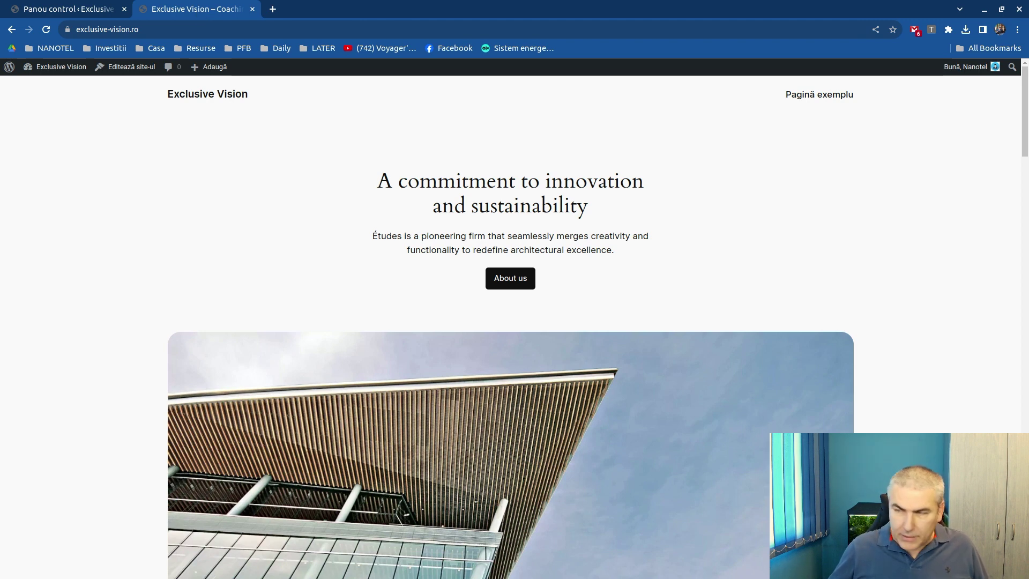
{"action": "key", "text": "alt+Tab"}
Open the efor-package-v12.0.1 Documentation folder and read Theme Documentation.txt
{"action": "left_click", "coordinate": [413, 265]}
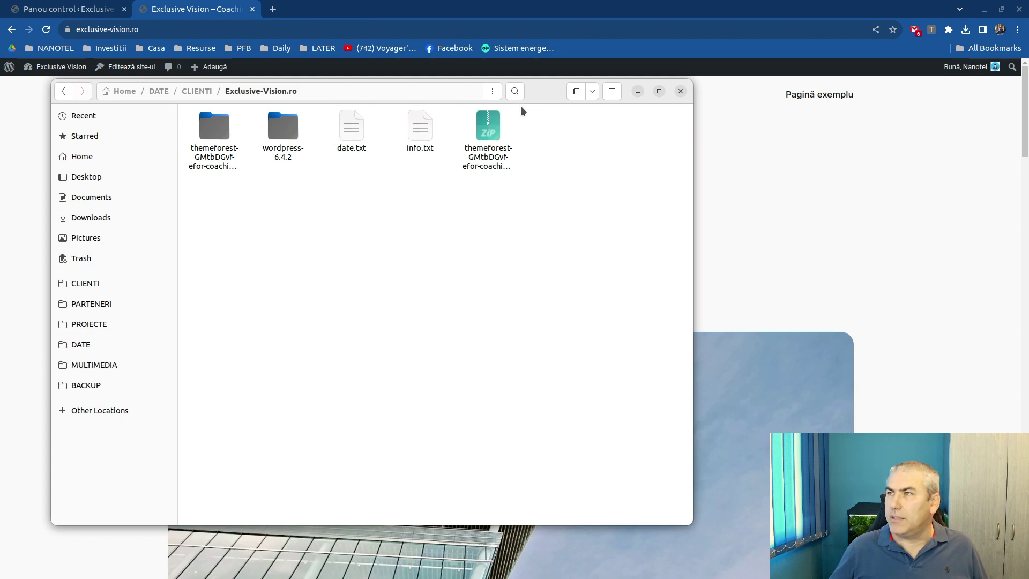
{"action": "left_click", "coordinate": [489, 119]}
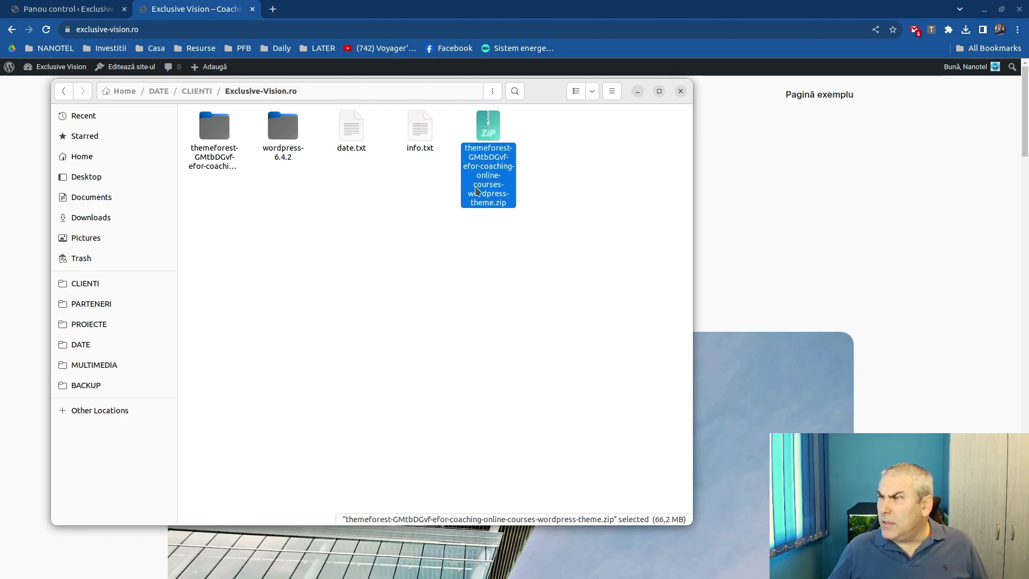
{"action": "double_click", "coordinate": [221, 129]}
{"action": "left_click", "coordinate": [231, 133]}
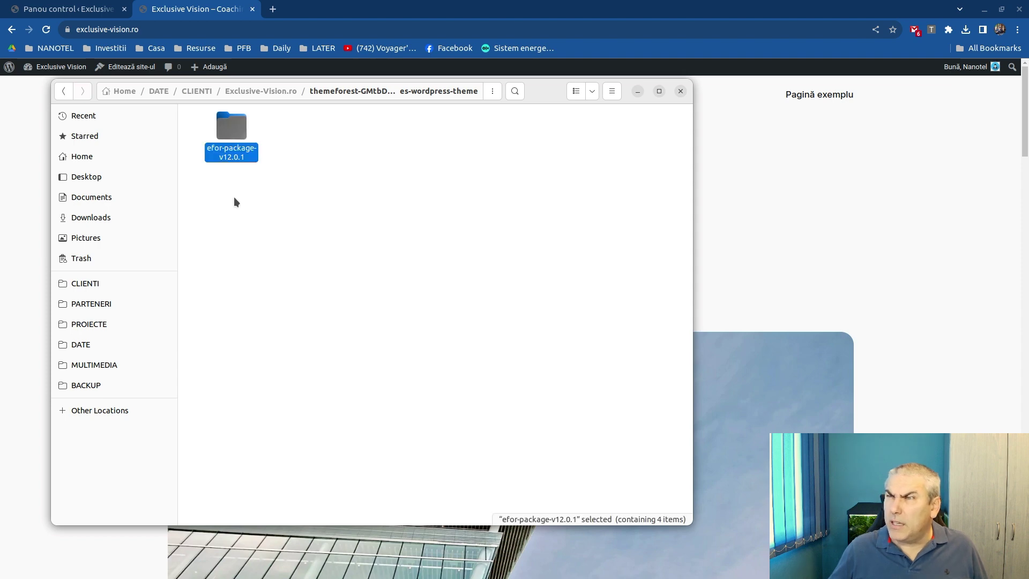
{"action": "double_click", "coordinate": [232, 127]}
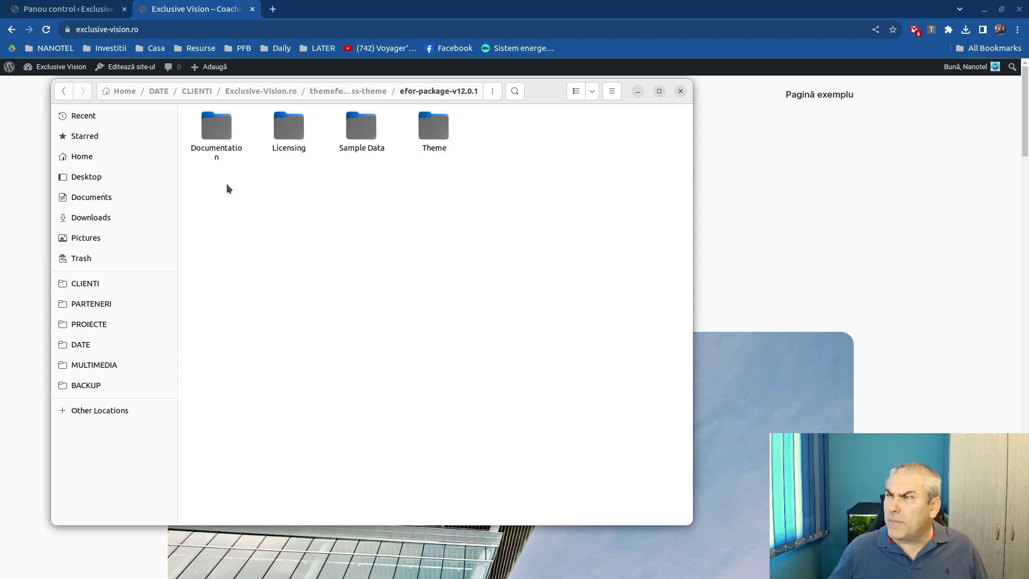
{"action": "double_click", "coordinate": [222, 134]}
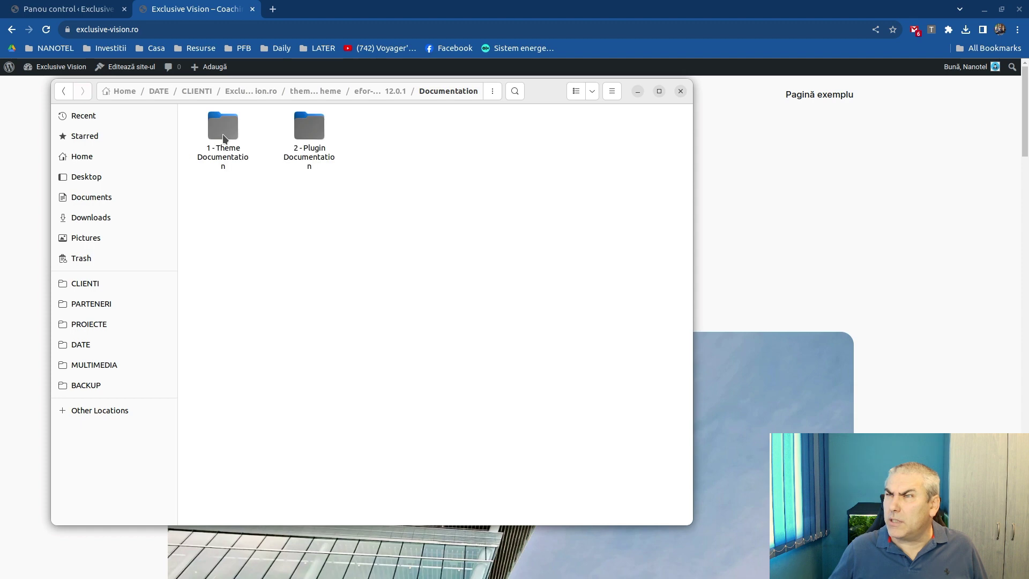
{"action": "double_click", "coordinate": [224, 138]}
{"action": "left_click", "coordinate": [224, 138]}
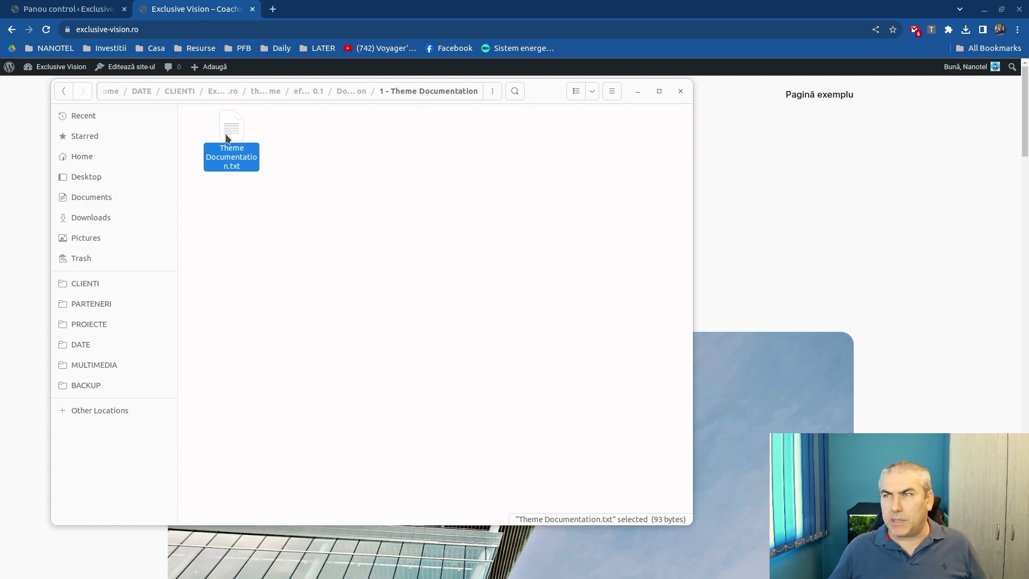
{"action": "double_click", "coordinate": [228, 139]}
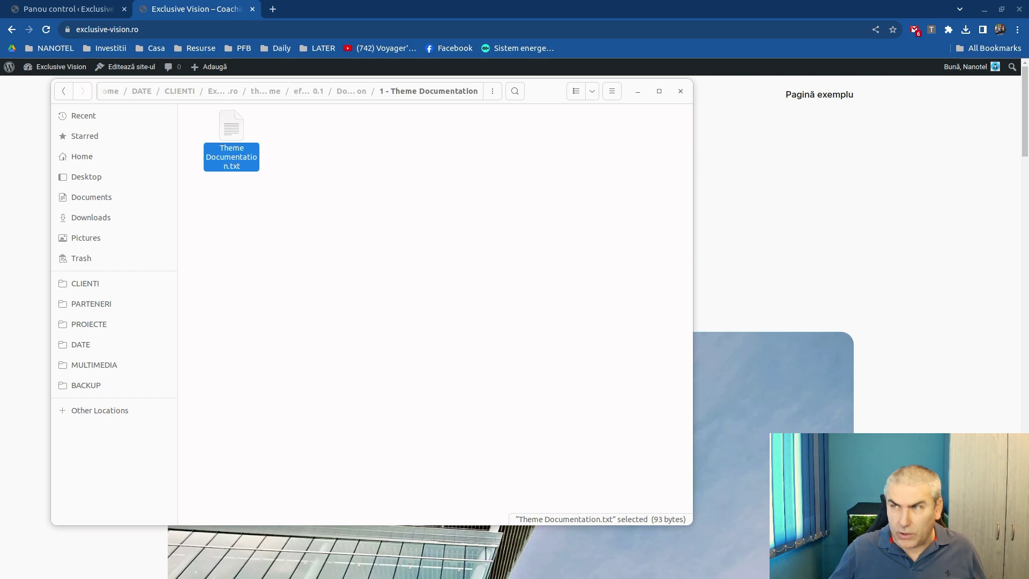
Navigate back into efor-package-v12.0.1 and open Theme > 1 - Parent Theme
{"action": "left_click", "coordinate": [351, 93]}
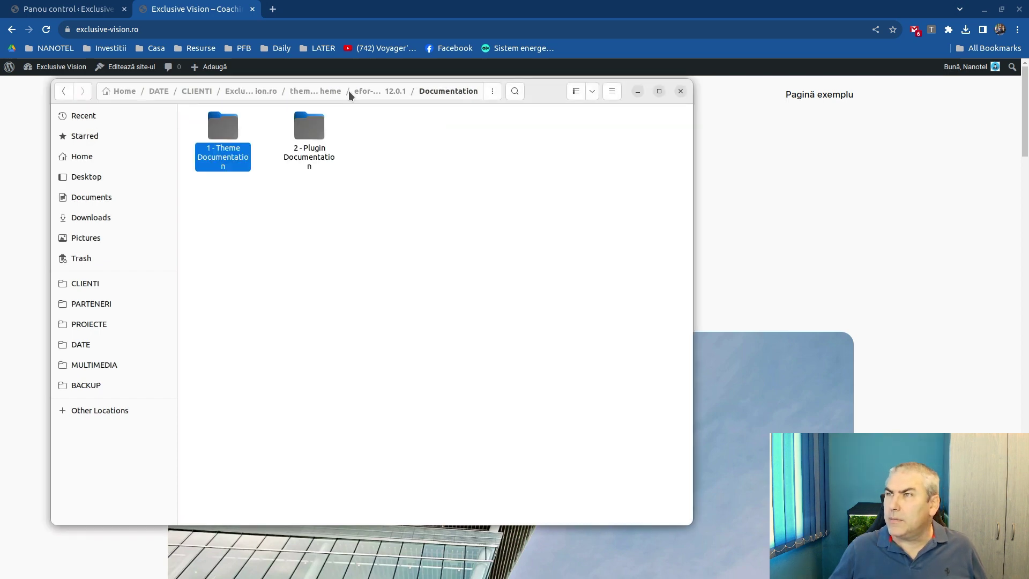
{"action": "left_click", "coordinate": [326, 92]}
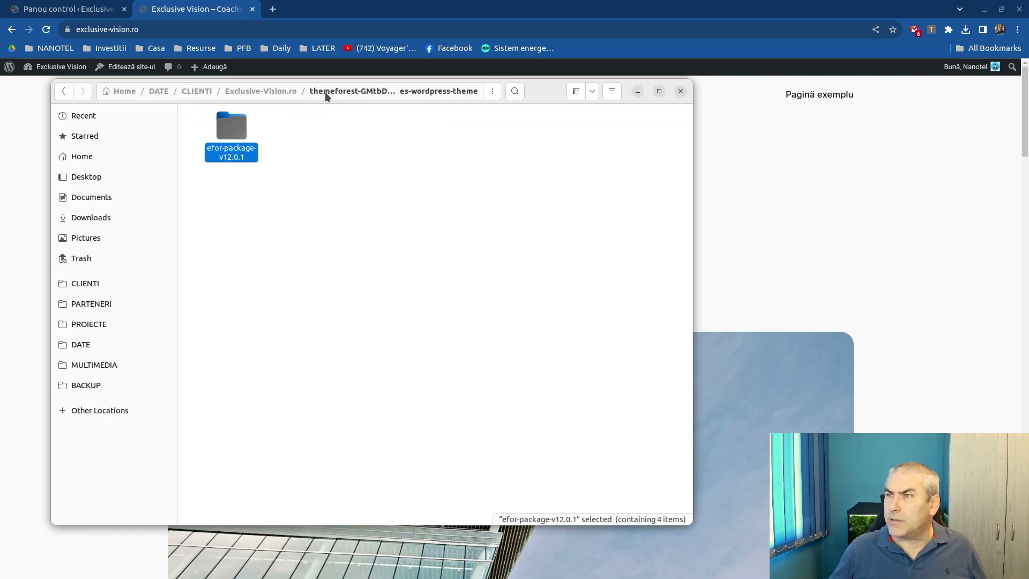
{"action": "left_click", "coordinate": [273, 93]}
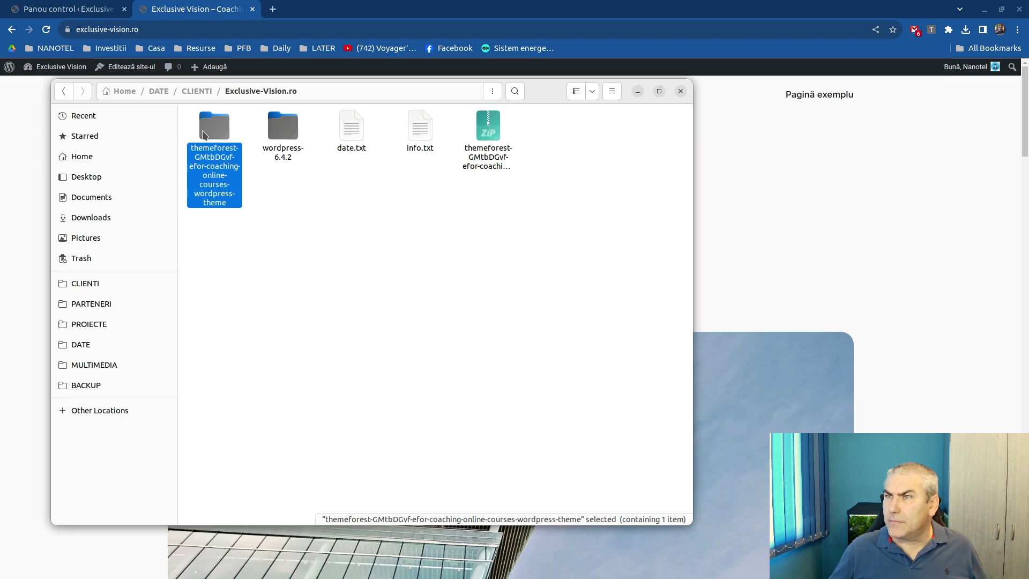
{"action": "double_click", "coordinate": [202, 130]}
{"action": "double_click", "coordinate": [222, 131]}
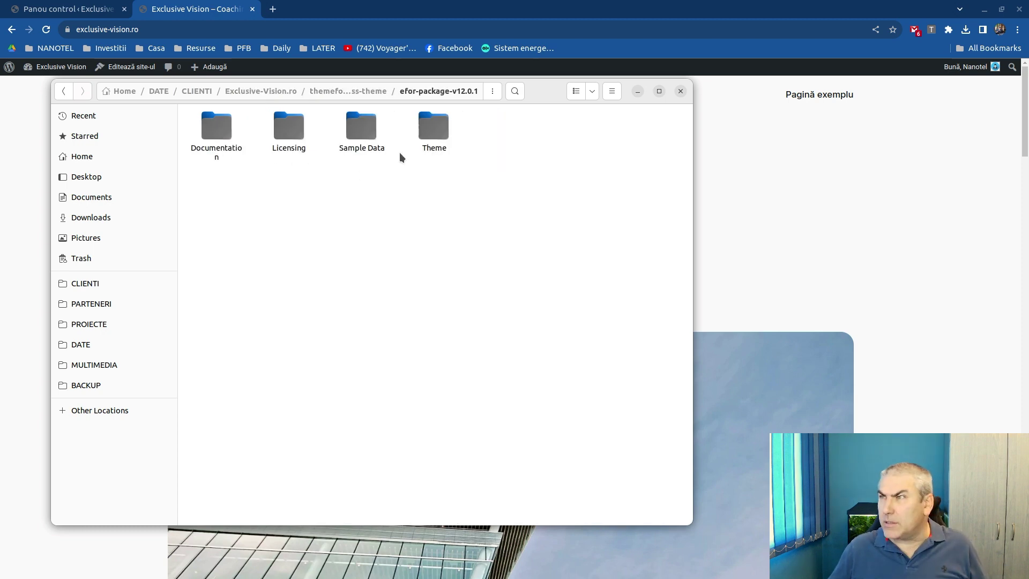
{"action": "double_click", "coordinate": [427, 133]}
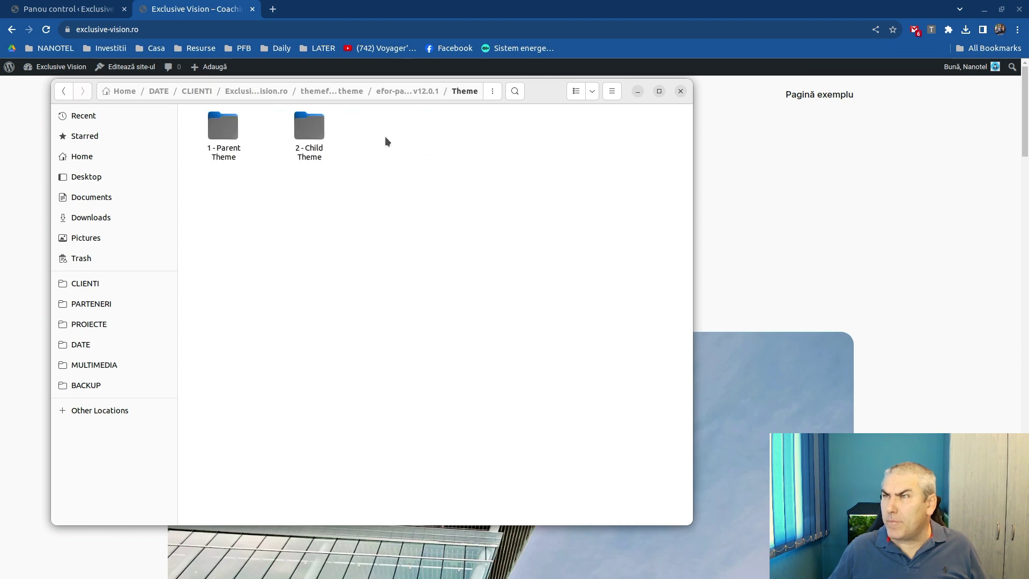
{"action": "double_click", "coordinate": [225, 132]}
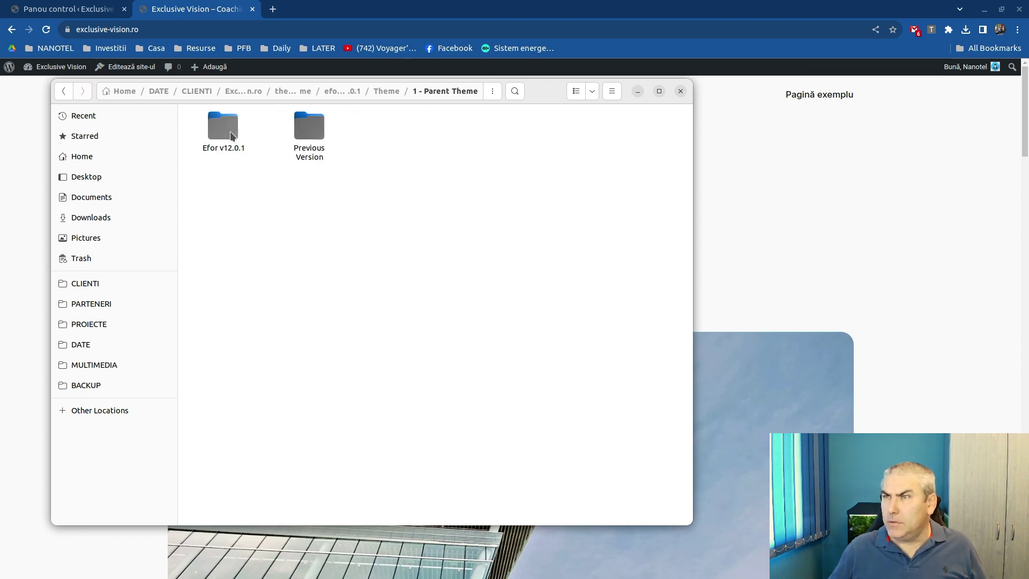
{"action": "left_click", "coordinate": [273, 9]}
Search Google for 'themeforest efor theme' and open the Efor ThemeForest item page
{"action": "type", "text": "theme"}
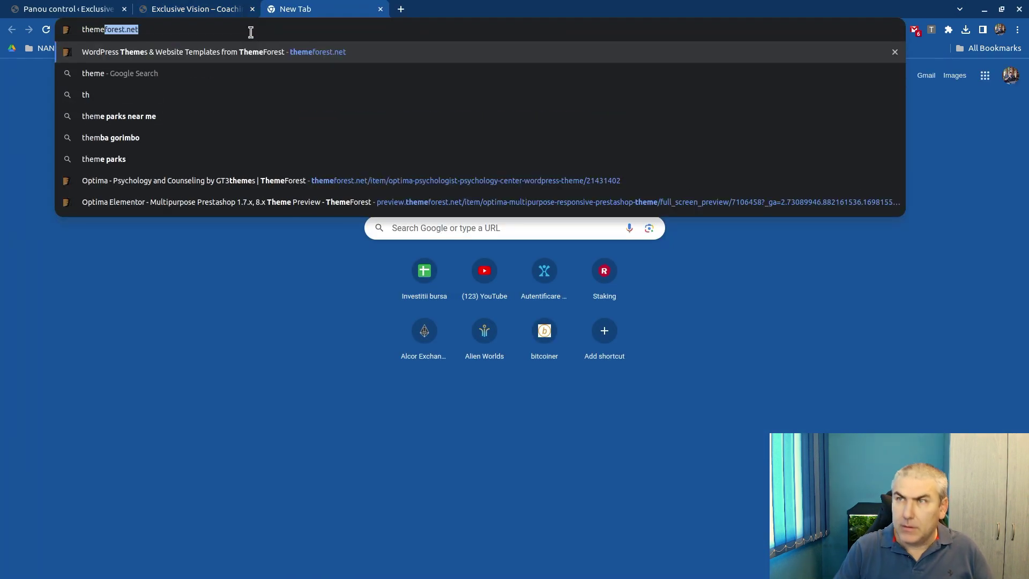
{"action": "type", "text": "forest efor"}
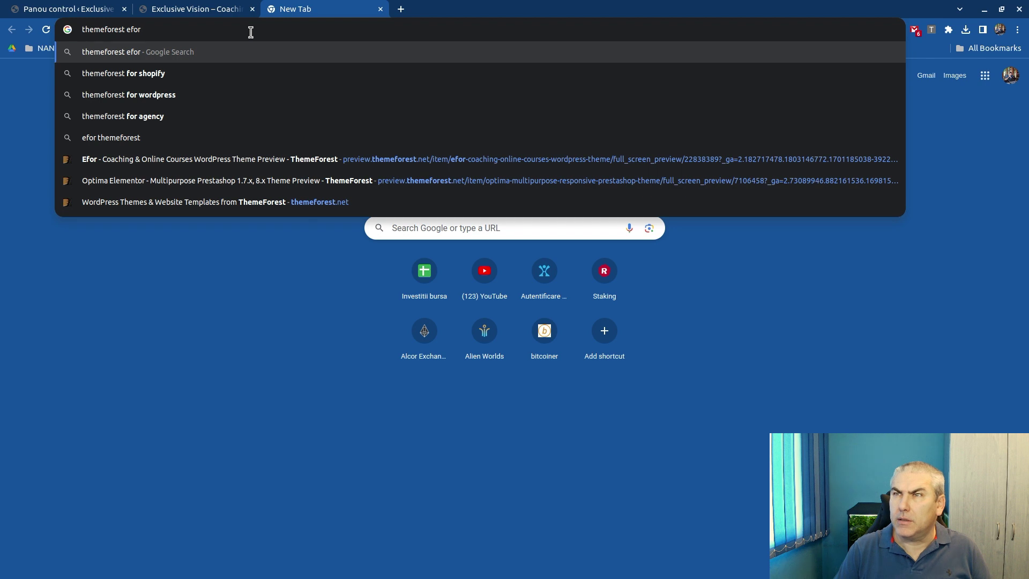
{"action": "type", "text": "heme"}
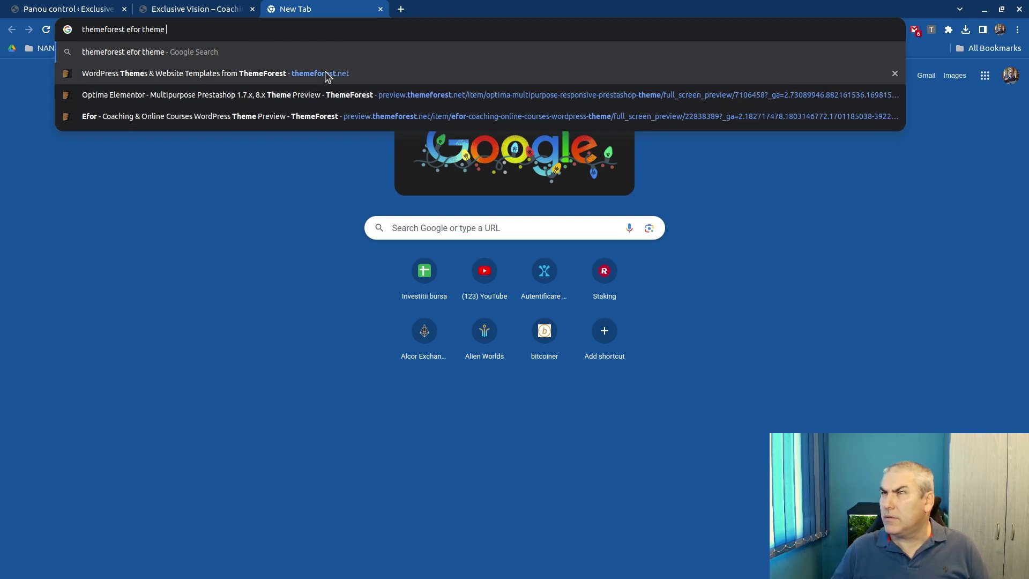
{"action": "key", "text": "Return"}
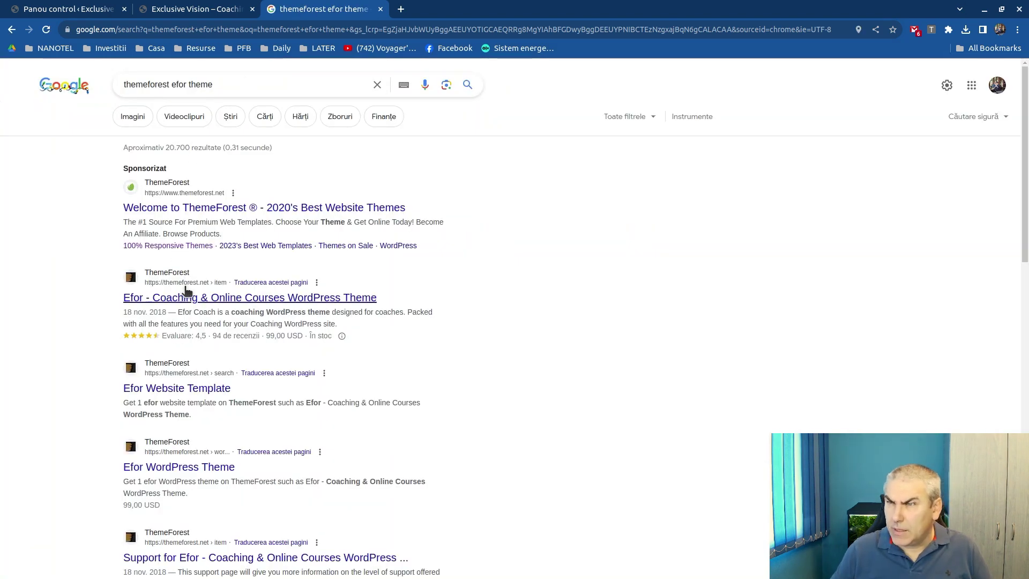
{"action": "left_click", "coordinate": [198, 303]}
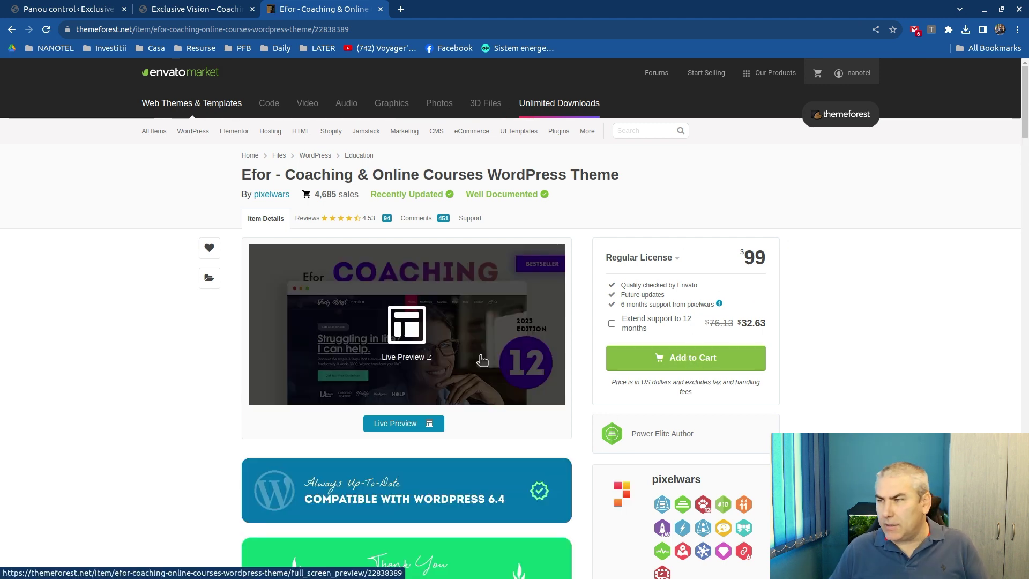
Scroll the Efor item page, open its Live Preview, and browse the numbered demo designs
{"action": "scroll", "coordinate": [481, 360], "scroll_direction": "down", "scroll_amount": 7}
{"action": "scroll", "coordinate": [480, 356], "scroll_direction": "down", "scroll_amount": 7}
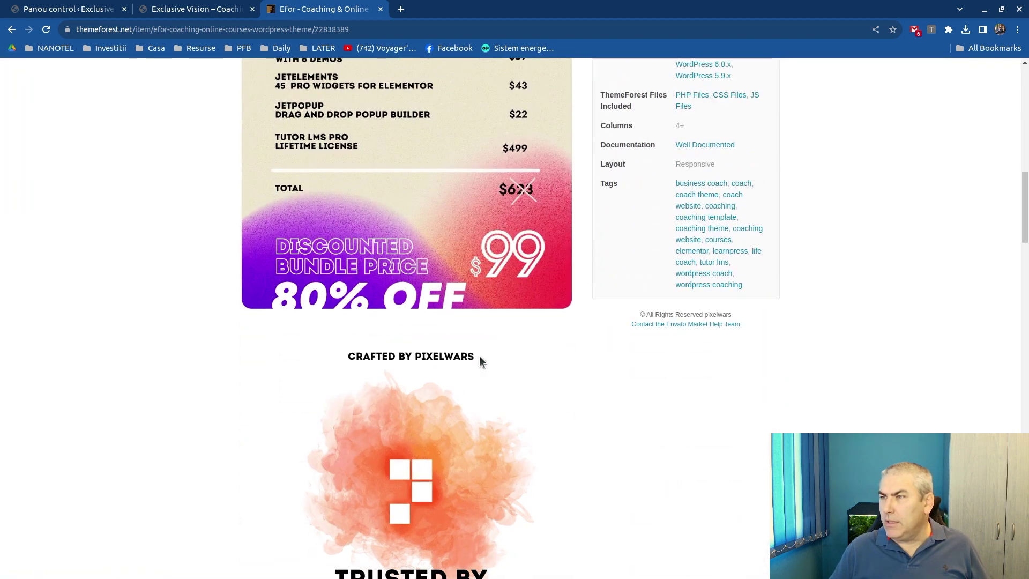
{"action": "scroll", "coordinate": [481, 359], "scroll_direction": "down", "scroll_amount": 15}
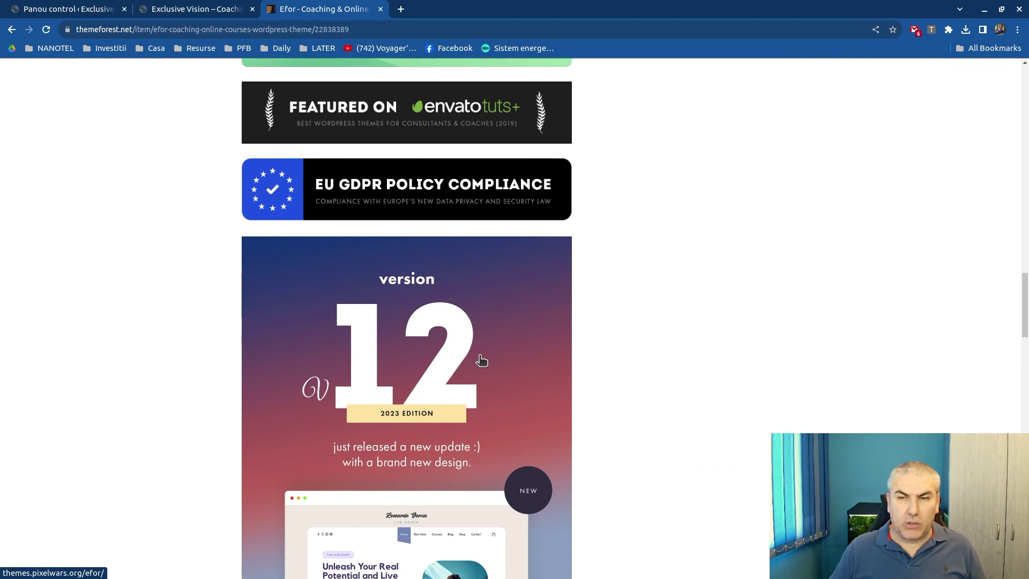
{"action": "scroll", "coordinate": [481, 360], "scroll_direction": "down", "scroll_amount": 6}
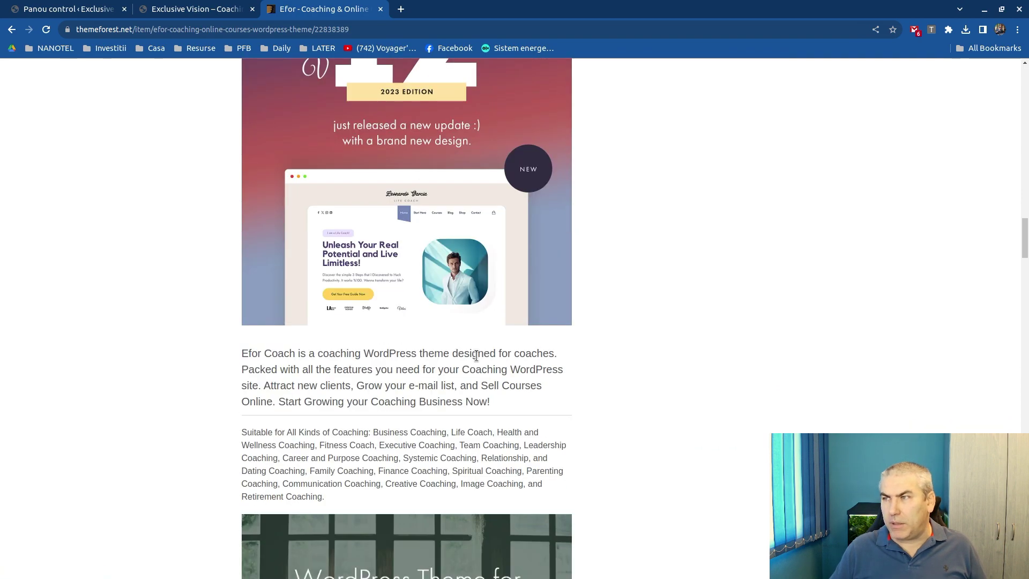
{"action": "scroll", "coordinate": [476, 356], "scroll_direction": "down", "scroll_amount": 20}
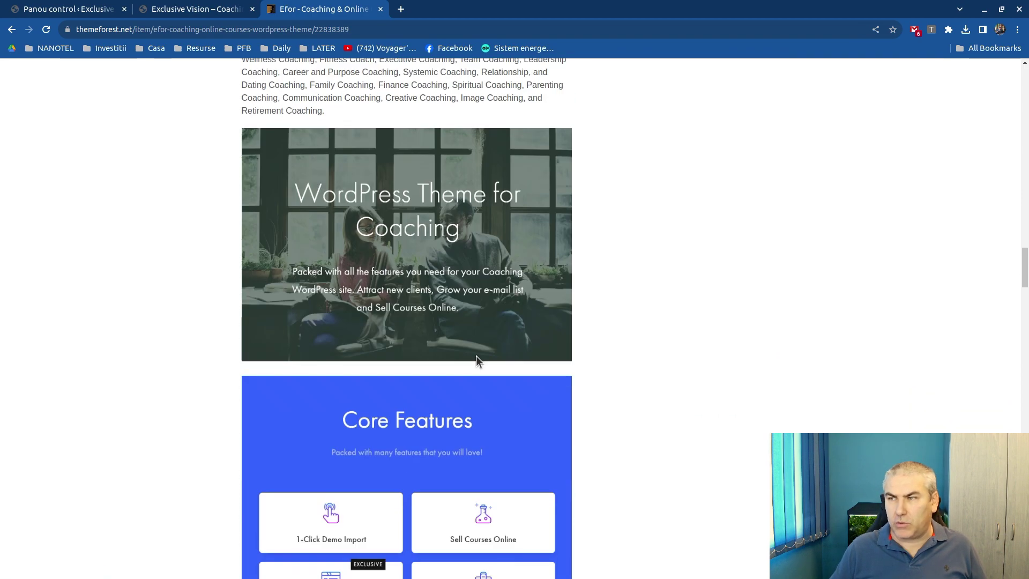
{"action": "scroll", "coordinate": [476, 359], "scroll_direction": "down", "scroll_amount": 4}
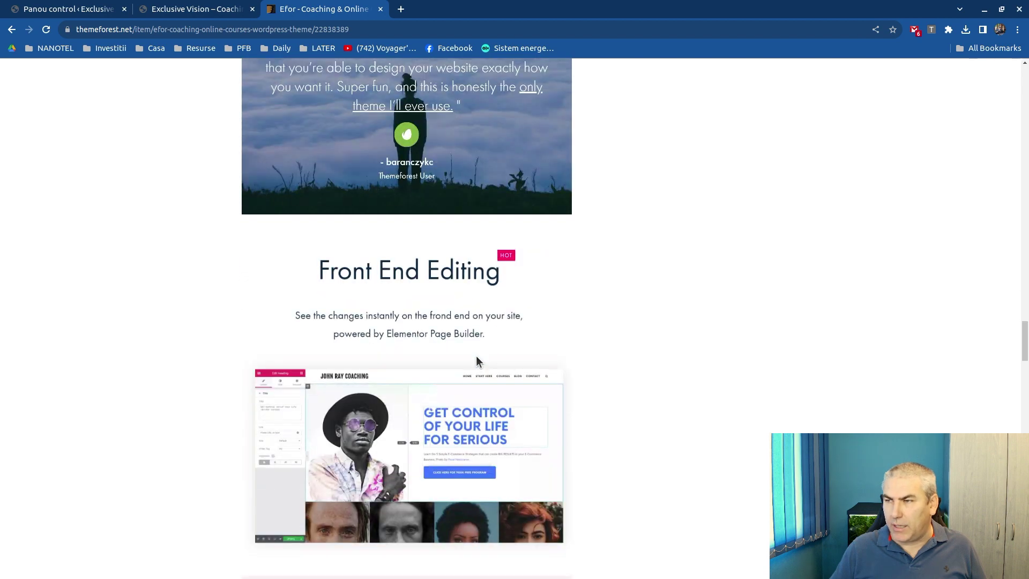
{"action": "scroll", "coordinate": [477, 359], "scroll_direction": "up", "scroll_amount": 20}
{"action": "scroll", "coordinate": [429, 362], "scroll_direction": "up", "scroll_amount": 6}
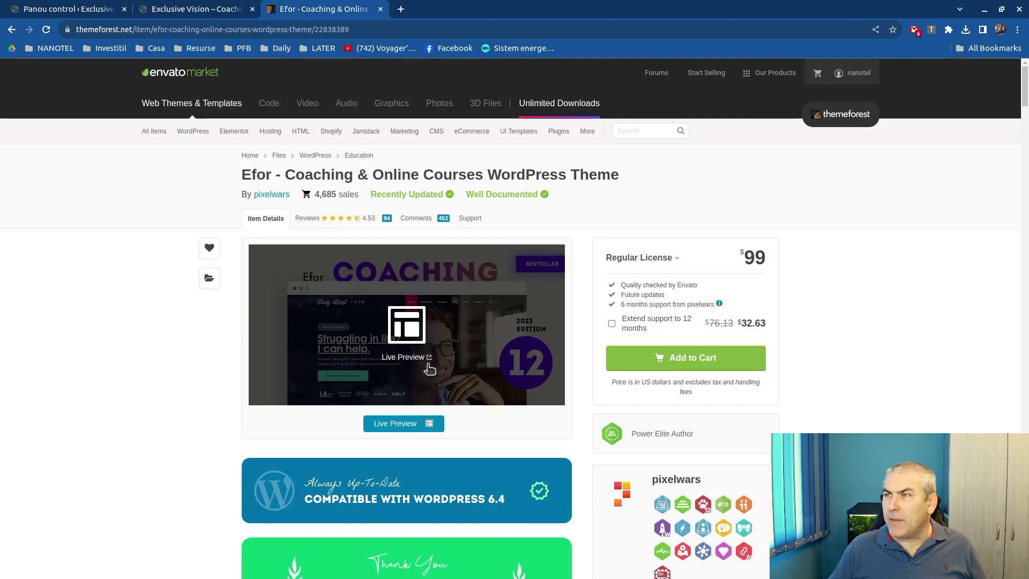
{"action": "left_click", "coordinate": [395, 423]}
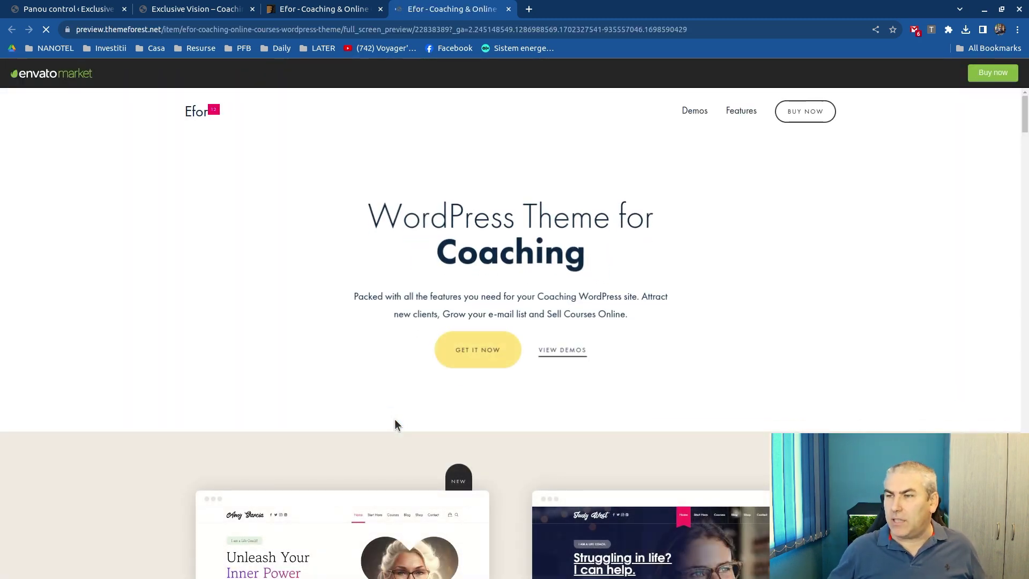
{"action": "scroll", "coordinate": [414, 393], "scroll_direction": "down", "scroll_amount": 7}
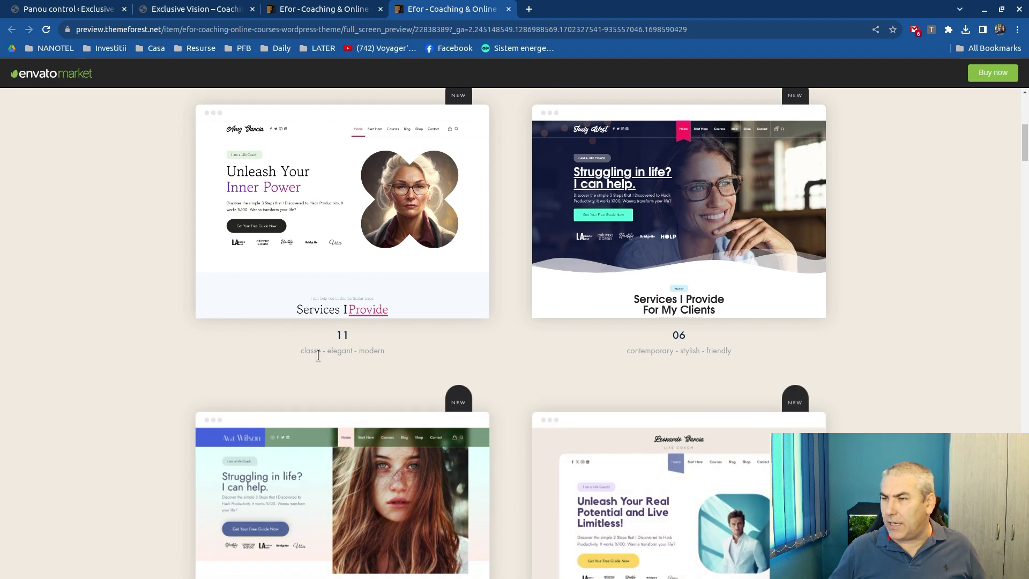
{"action": "scroll", "coordinate": [319, 356], "scroll_direction": "down", "scroll_amount": 13}
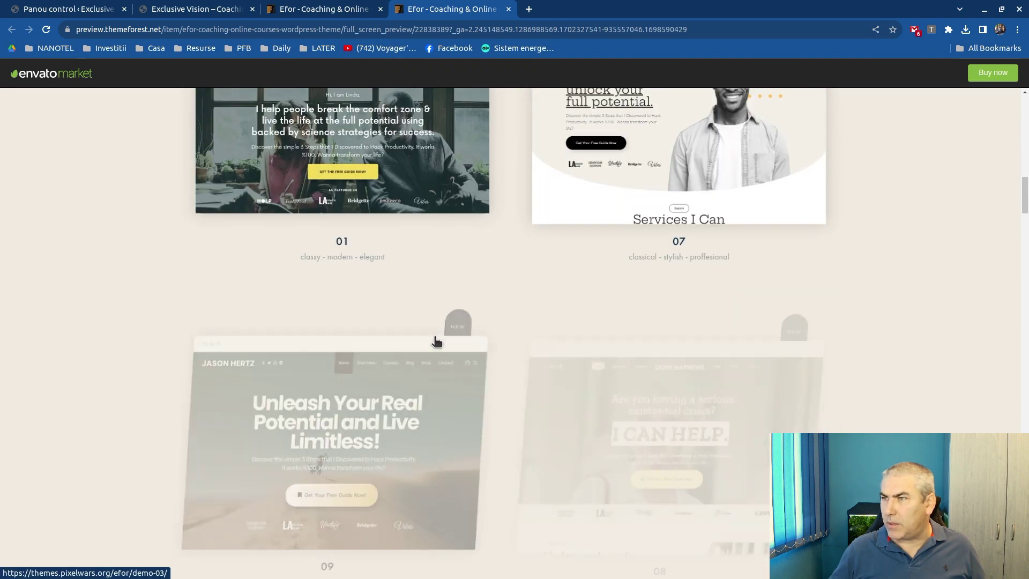
{"action": "scroll", "coordinate": [437, 342], "scroll_direction": "down", "scroll_amount": 6}
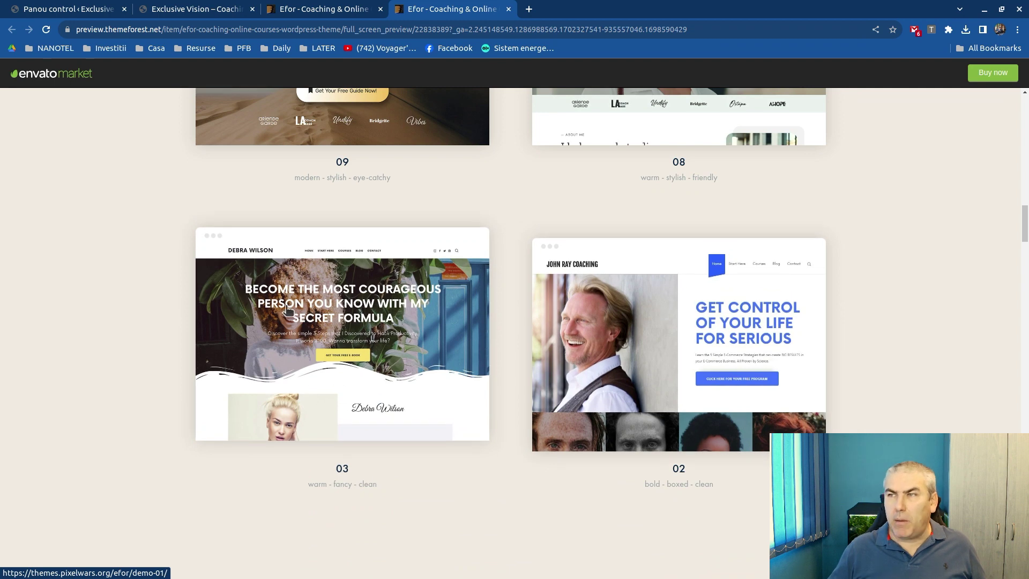
Open Efor demo 03 and scroll through its coaching homepage
{"action": "left_click", "coordinate": [278, 310]}
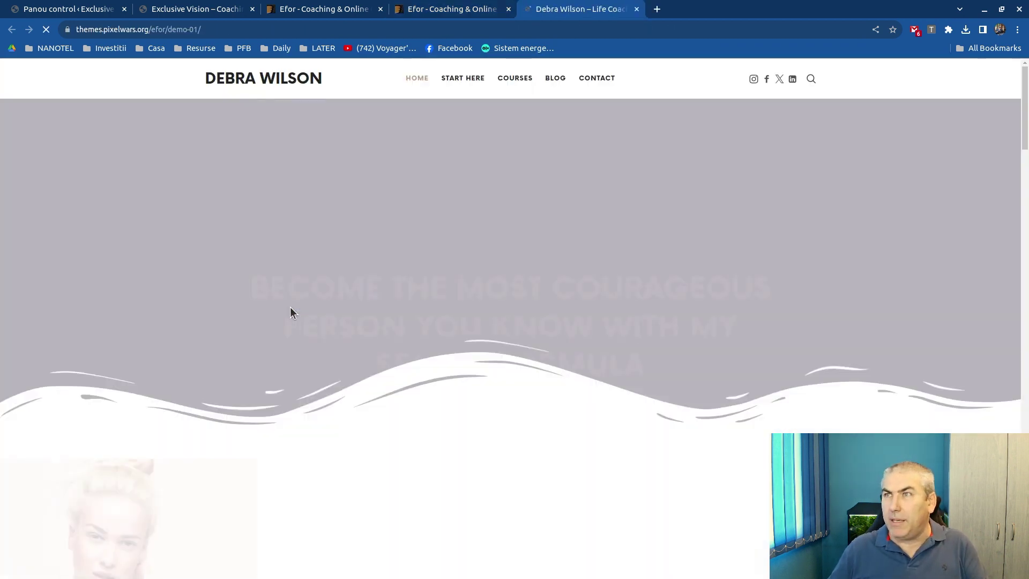
{"action": "scroll", "coordinate": [582, 283], "scroll_direction": "down", "scroll_amount": 7}
{"action": "scroll", "coordinate": [582, 283], "scroll_direction": "down", "scroll_amount": 14}
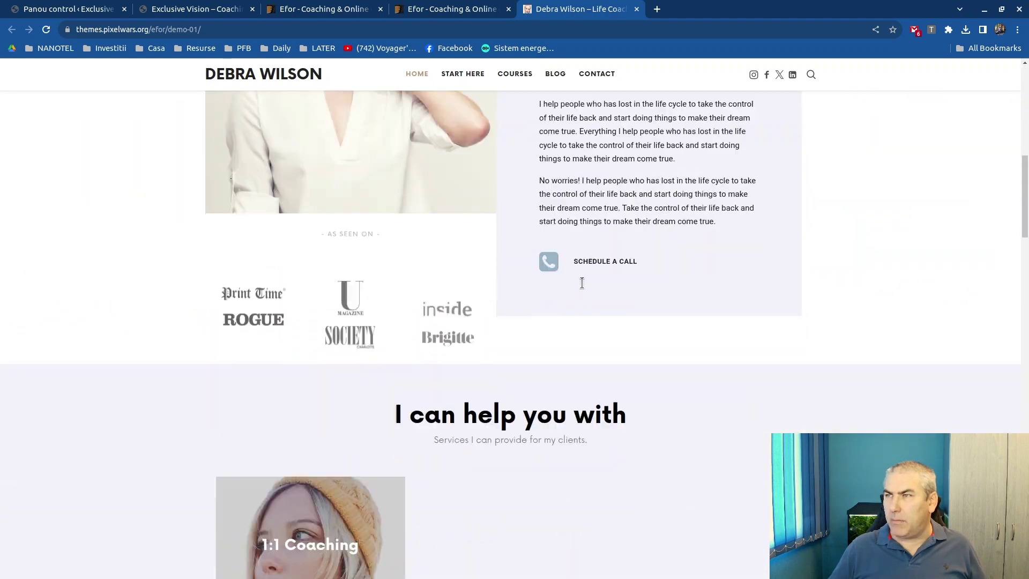
{"action": "scroll", "coordinate": [582, 285], "scroll_direction": "down", "scroll_amount": 20}
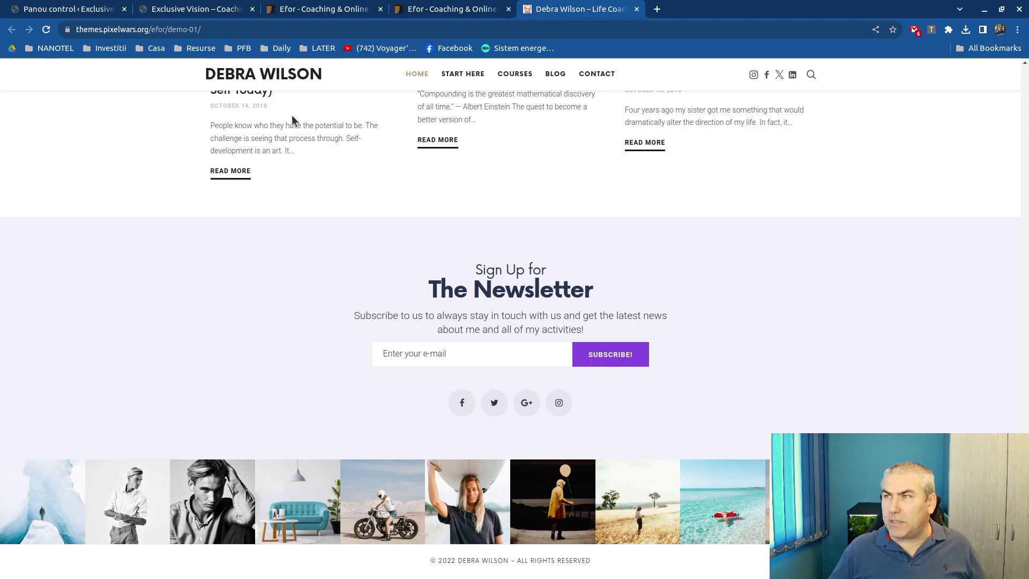
{"action": "scroll", "coordinate": [406, 279], "scroll_direction": "up", "scroll_amount": 6}
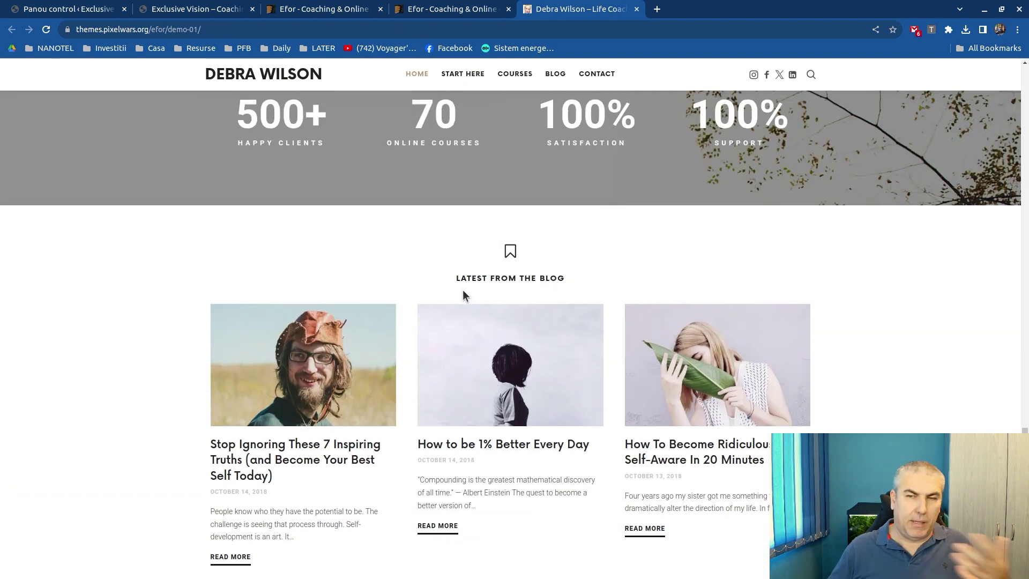
{"action": "scroll", "coordinate": [659, 230], "scroll_direction": "up", "scroll_amount": 3}
{"action": "scroll", "coordinate": [660, 229], "scroll_direction": "up", "scroll_amount": 5}
{"action": "scroll", "coordinate": [660, 229], "scroll_direction": "down", "scroll_amount": 16}
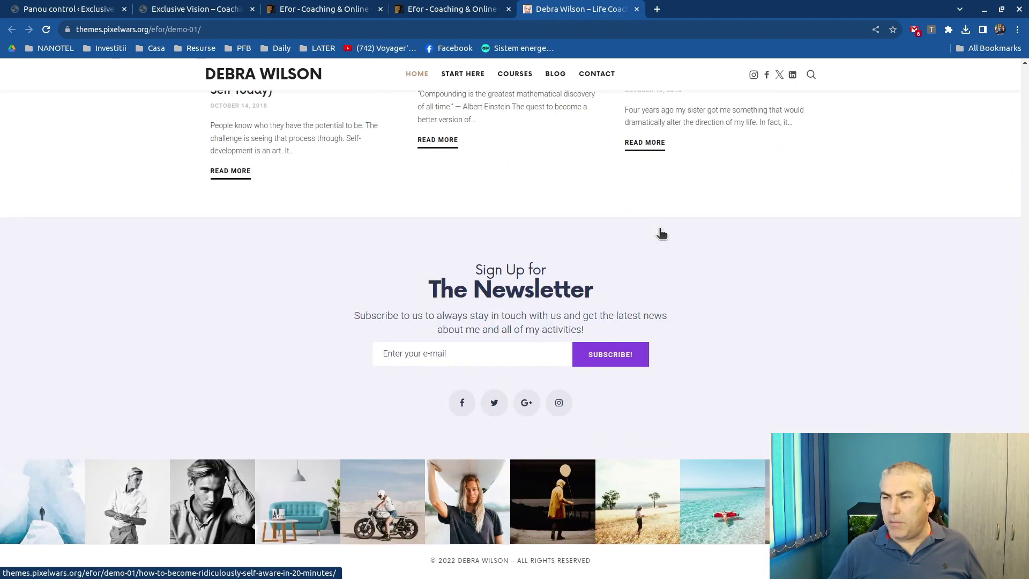
{"action": "scroll", "coordinate": [599, 326], "scroll_direction": "up", "scroll_amount": 20}
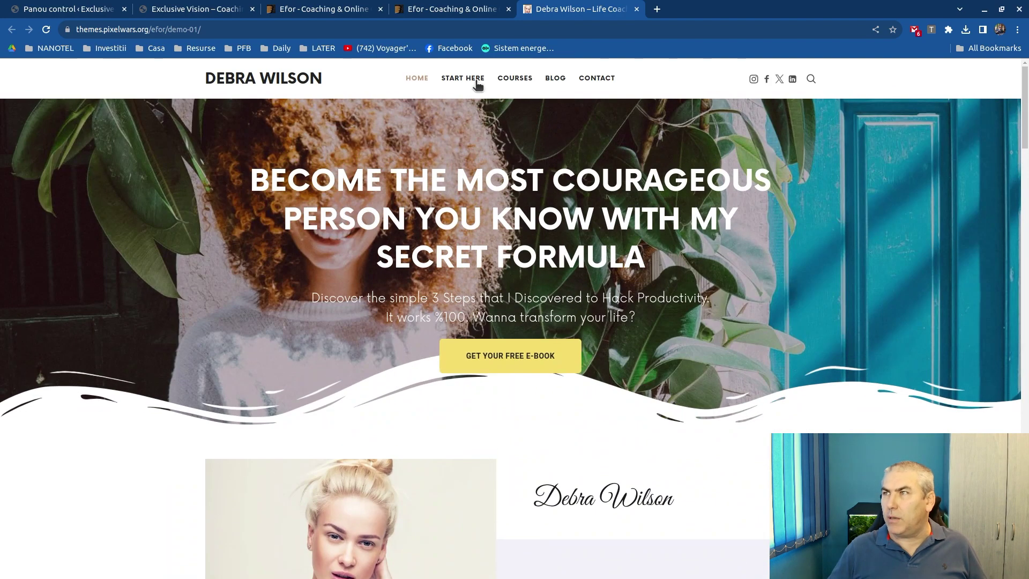
Go to the demo site's Blog page and skim the posts
{"action": "left_click", "coordinate": [554, 79]}
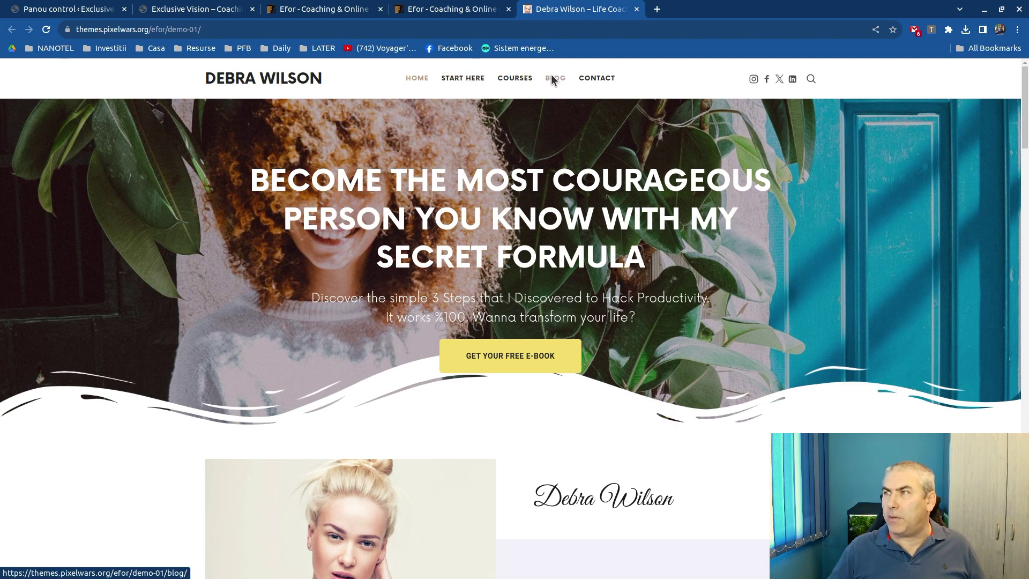
{"action": "scroll", "coordinate": [541, 348], "scroll_direction": "down", "scroll_amount": 20}
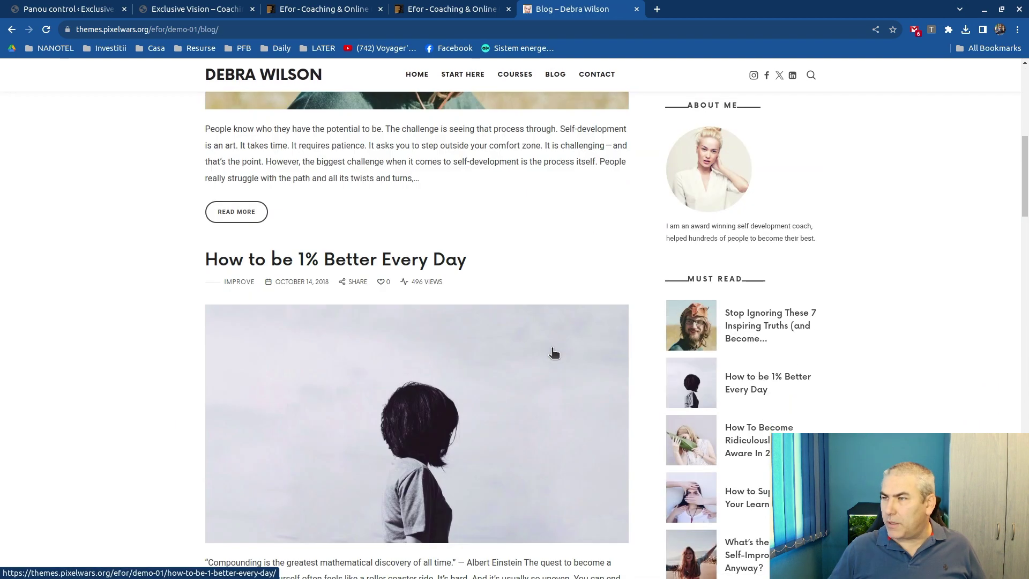
{"action": "scroll", "coordinate": [546, 382], "scroll_direction": "up", "scroll_amount": 20}
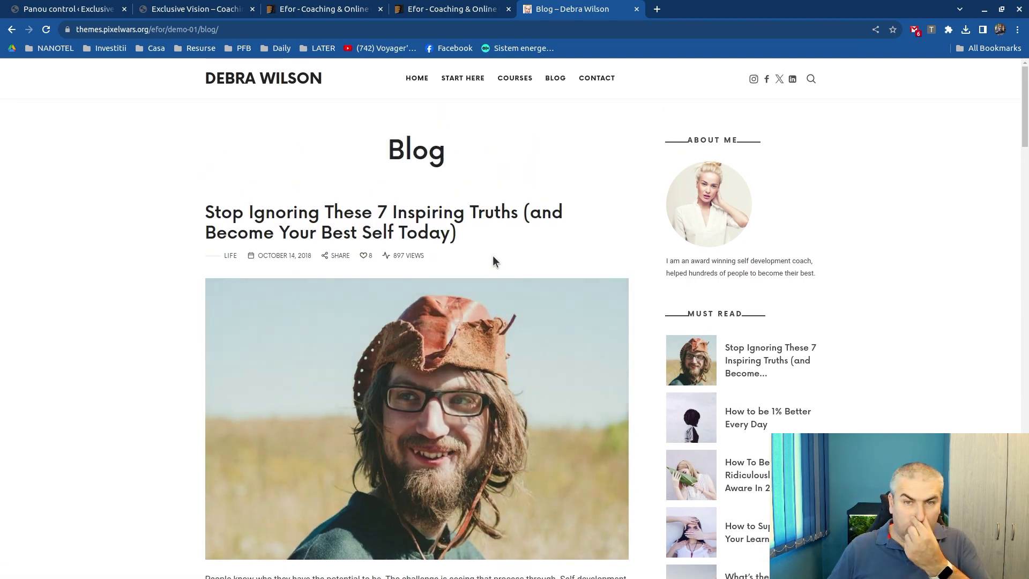
Close the demo Blog tab, then the Efor item page and live preview tabs
{"action": "left_click", "coordinate": [637, 10]}
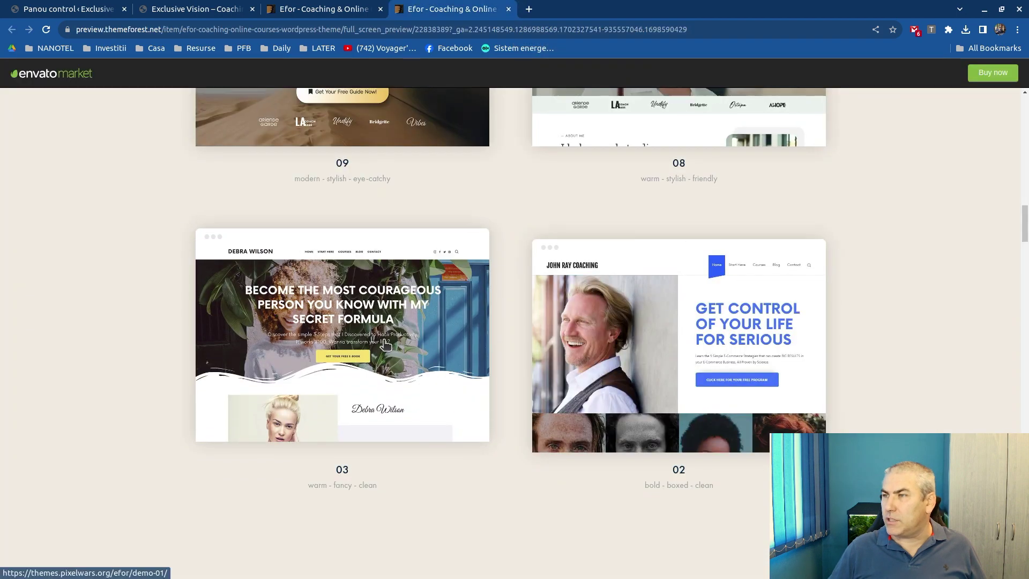
{"action": "scroll", "coordinate": [385, 344], "scroll_direction": "up", "scroll_amount": 15}
{"action": "left_click", "coordinate": [333, 9]}
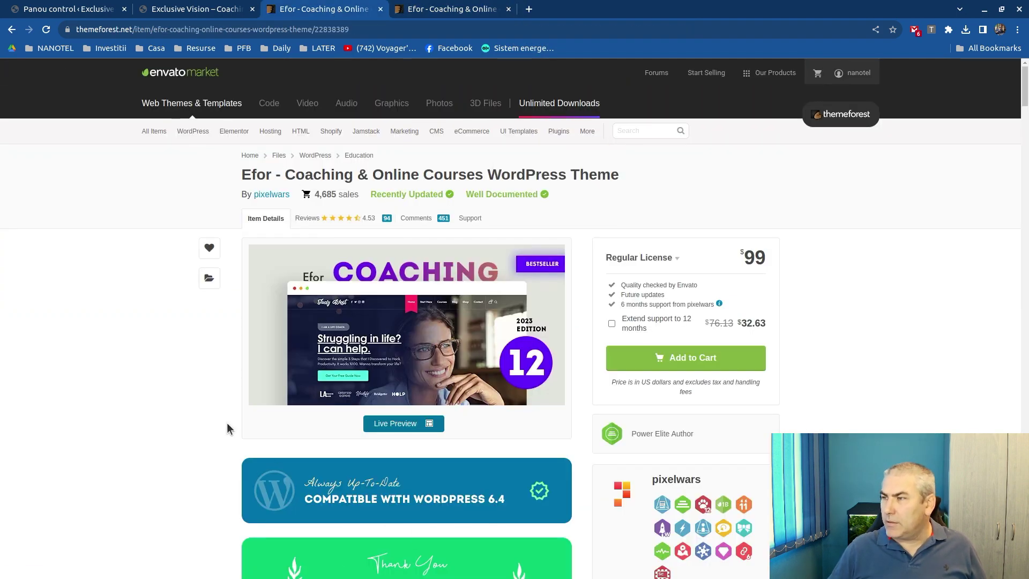
{"action": "scroll", "coordinate": [227, 423], "scroll_direction": "down", "scroll_amount": 18}
{"action": "scroll", "coordinate": [361, 392], "scroll_direction": "up", "scroll_amount": 7}
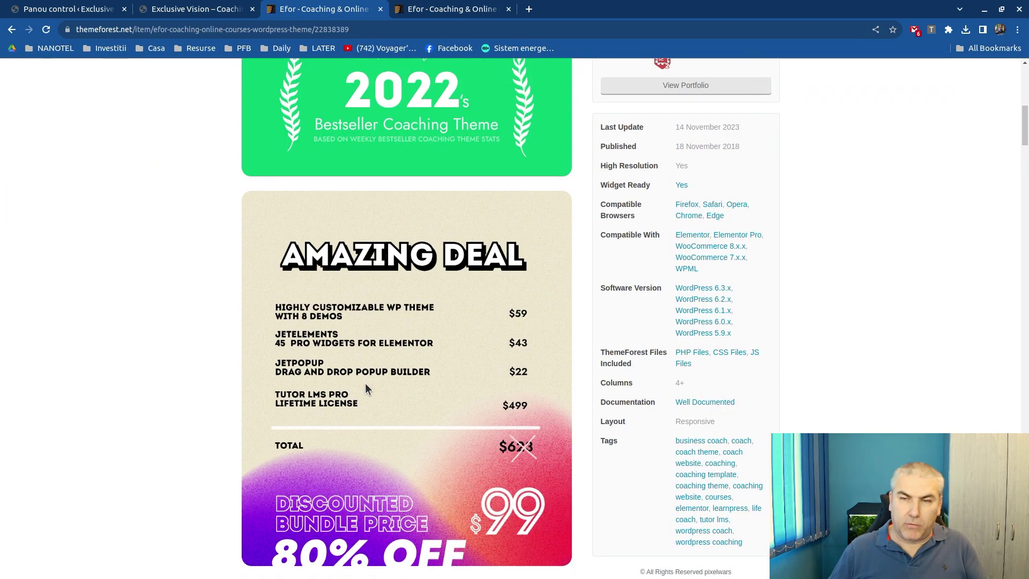
{"action": "left_click", "coordinate": [380, 9]}
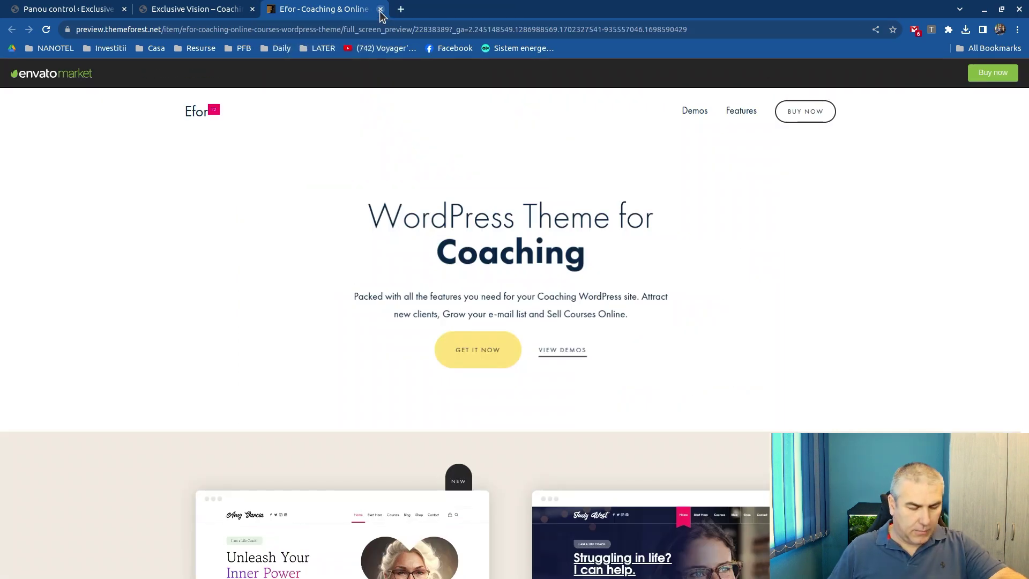
{"action": "left_click", "coordinate": [380, 9]}
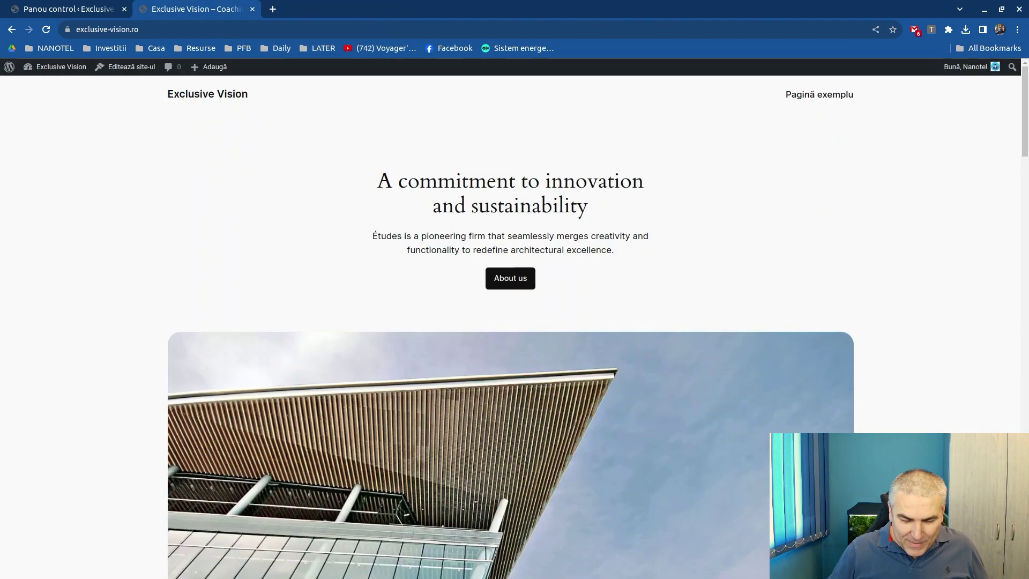
Extract efor.zip in the Efor v12.0.1 folder with Extract Here and open the efor folder
{"action": "key", "text": "alt+Tab"}
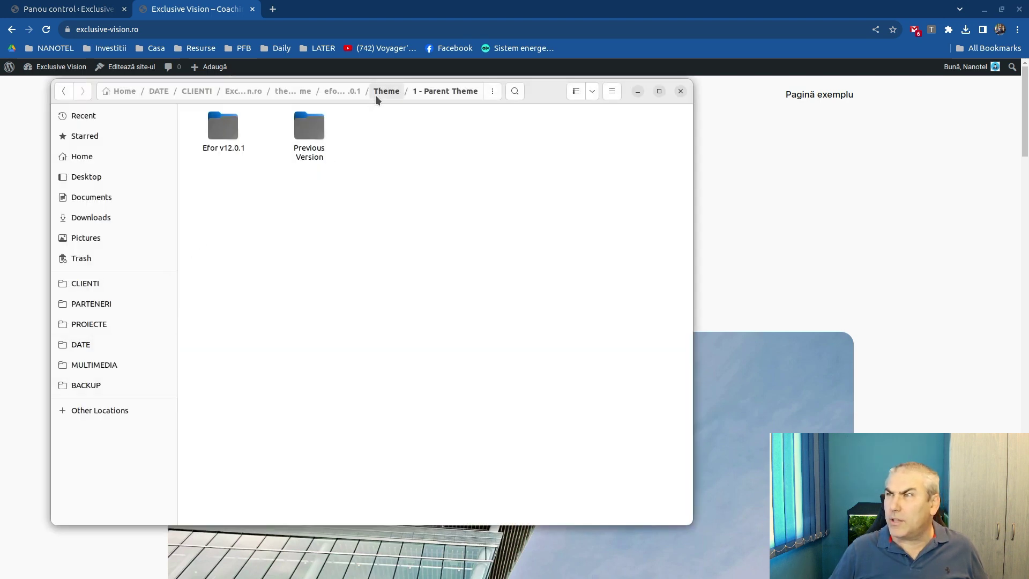
{"action": "double_click", "coordinate": [227, 130]}
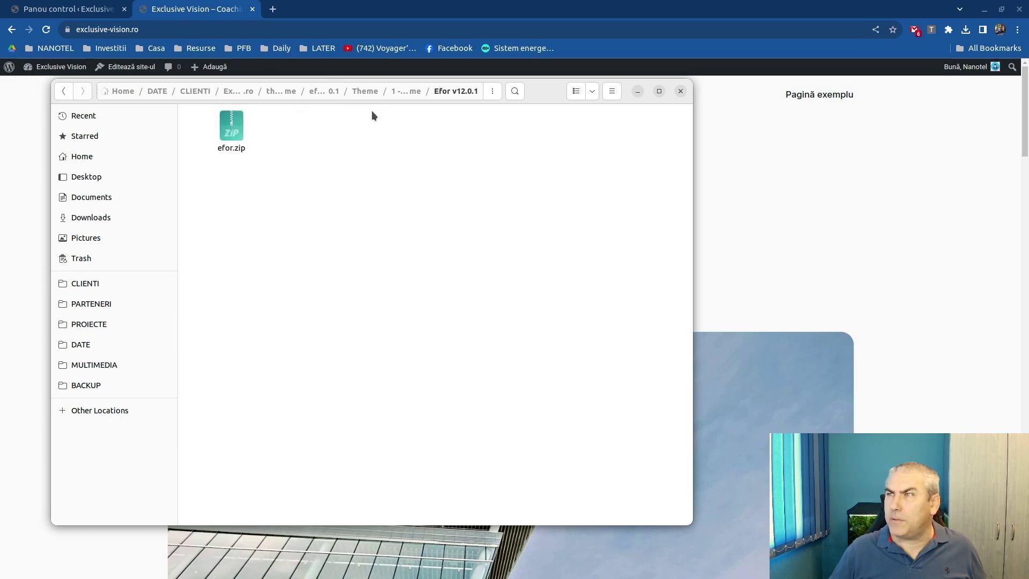
{"action": "left_click", "coordinate": [419, 90]}
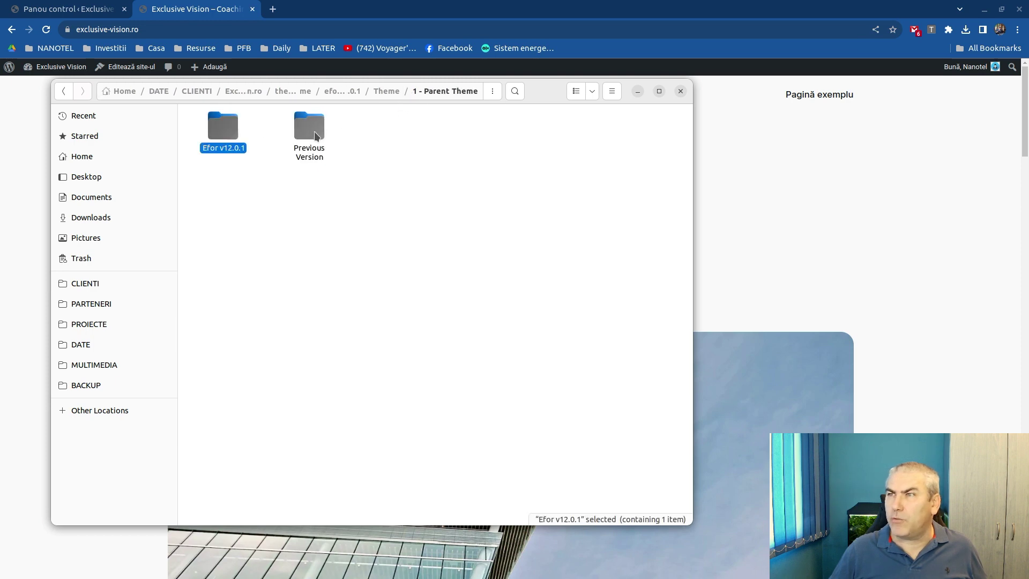
{"action": "double_click", "coordinate": [227, 137]}
{"action": "right_click", "coordinate": [227, 135]}
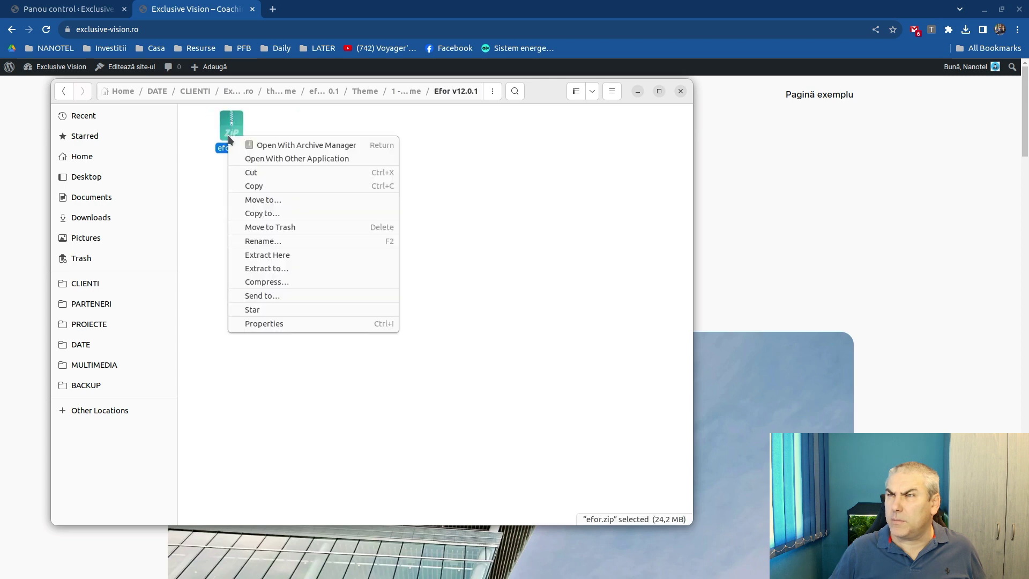
{"action": "left_click", "coordinate": [286, 257]}
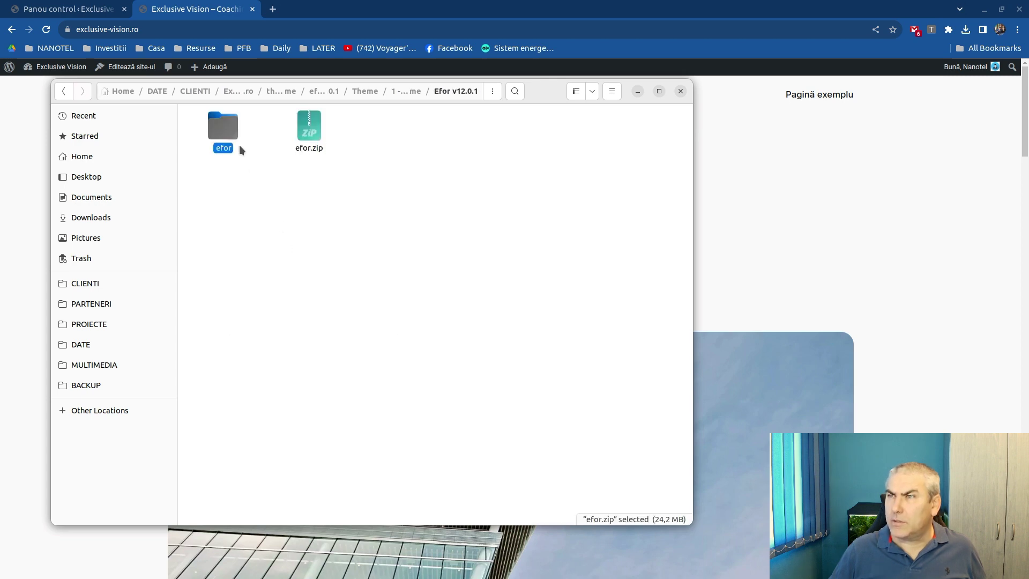
{"action": "double_click", "coordinate": [233, 128]}
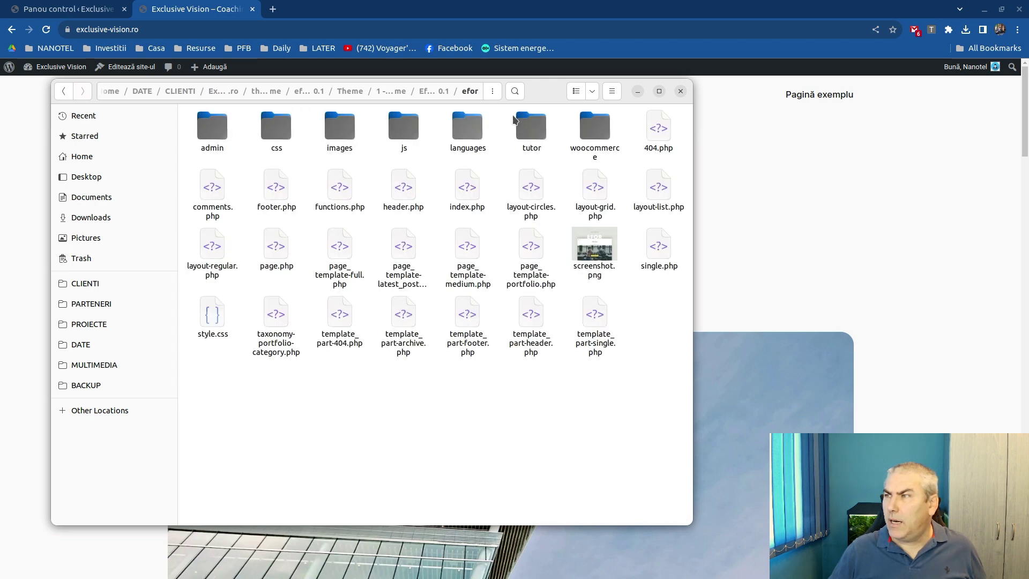
{"action": "left_click", "coordinate": [347, 91]}
Extract efor-child.zip in 2 - Child Theme, open efor-child and select functions.php
{"action": "double_click", "coordinate": [310, 126]}
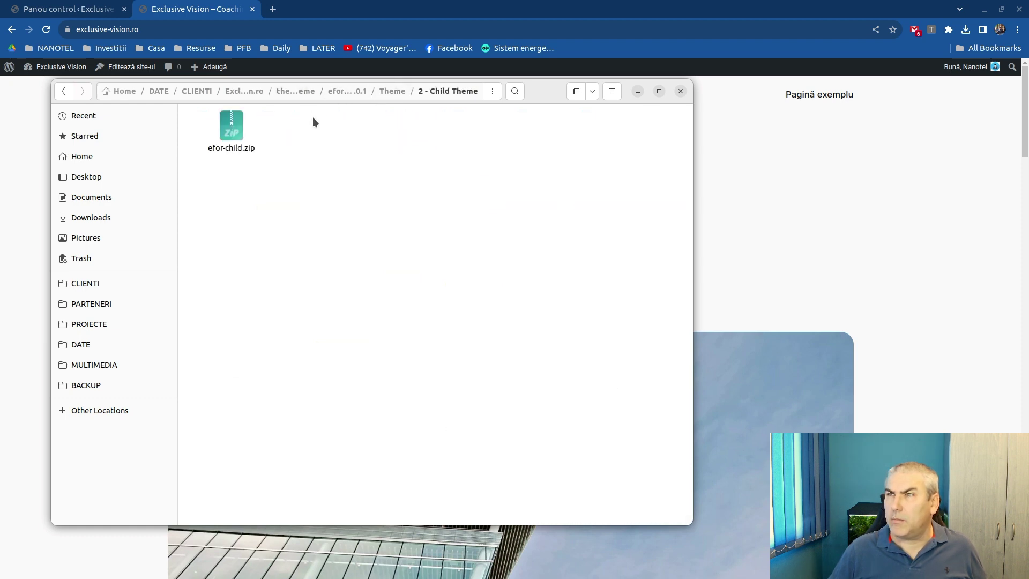
{"action": "right_click", "coordinate": [239, 137]}
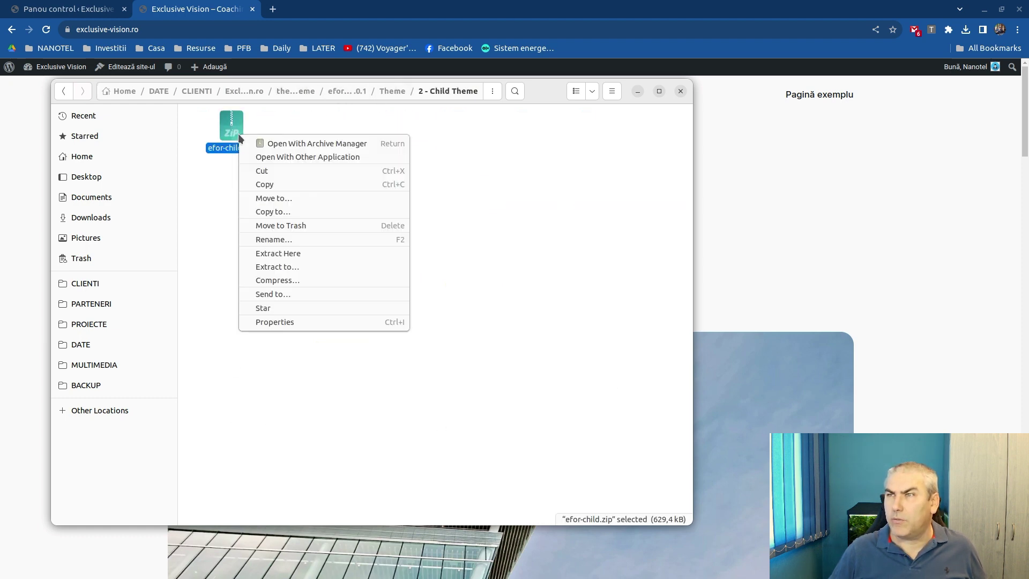
{"action": "left_click", "coordinate": [283, 253]}
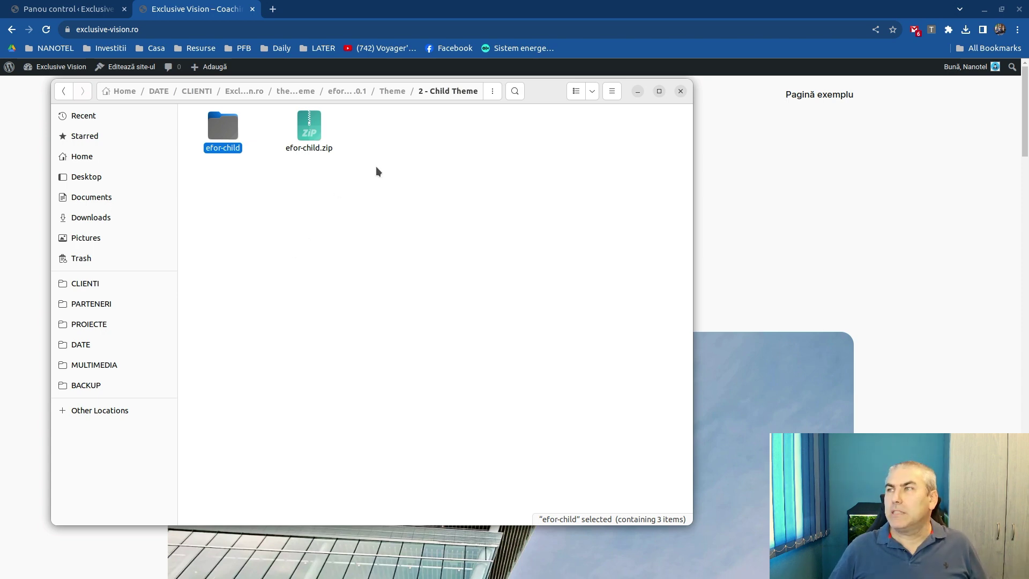
{"action": "left_click_drag", "start_coordinate": [538, 89], "coordinate": [597, 97]}
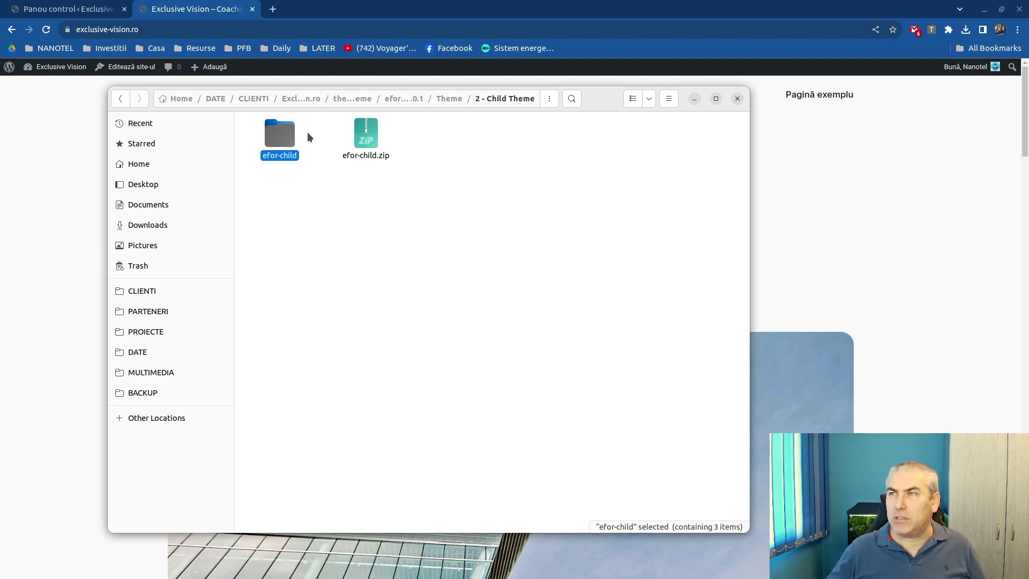
{"action": "double_click", "coordinate": [287, 134]}
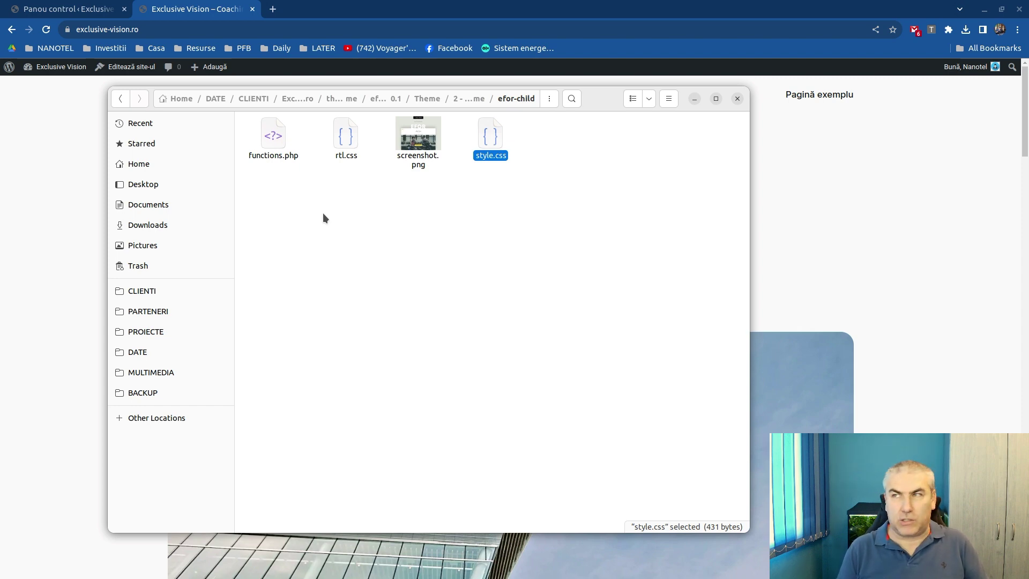
{"action": "left_click", "coordinate": [286, 136]}
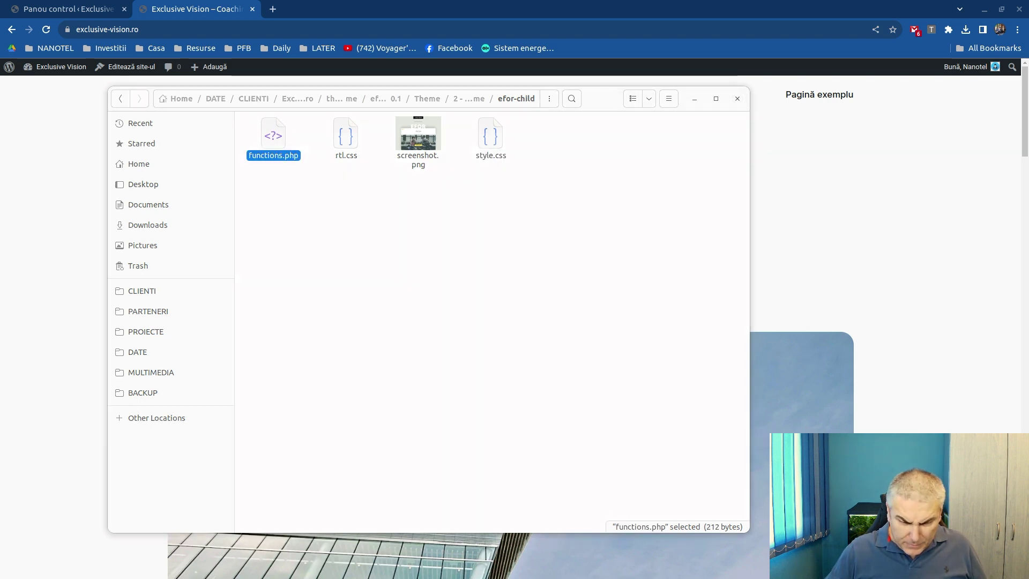
Open functions.php and type 'function modul custom()' below the /* Custom Functions */ comment
{"action": "key", "text": "Return"}
{"action": "left_click_drag", "start_coordinate": [730, 99], "coordinate": [652, 99]}
{"action": "left_click", "coordinate": [388, 243]}
{"action": "key", "text": "Return"}
{"action": "key", "text": "Return"}
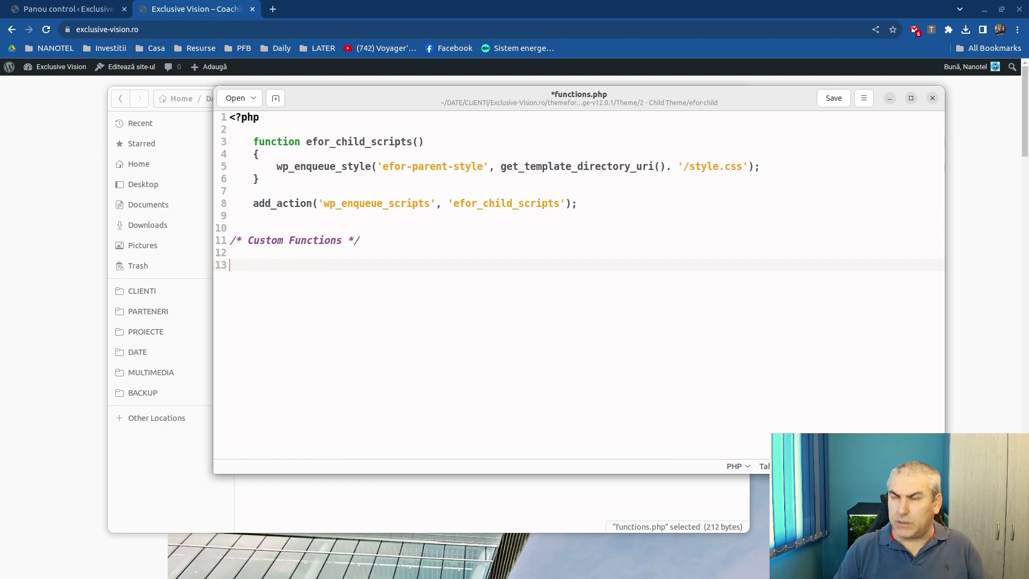
{"action": "type", "text": "u"}
{"action": "key", "text": "BackSpace"}
{"action": "type", "text": "dunc"}
{"action": "key", "text": "BackSpace"}
{"action": "key", "text": "BackSpace"}
{"action": "key", "text": "BackSpace"}
{"action": "key", "text": "BackSpace"}
{"action": "type", "text": "function "}
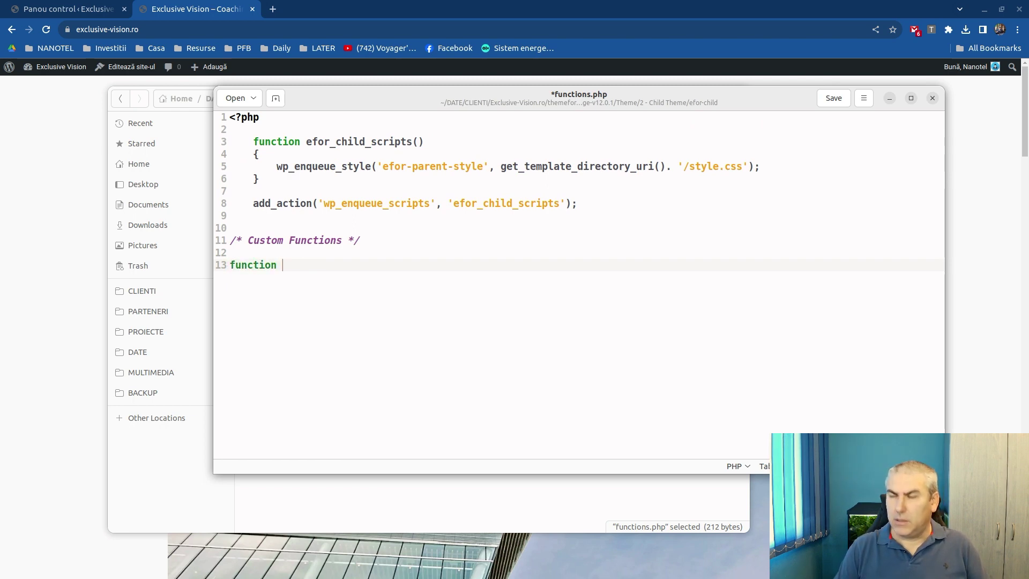
{"action": "type", "text": "modul custom"}
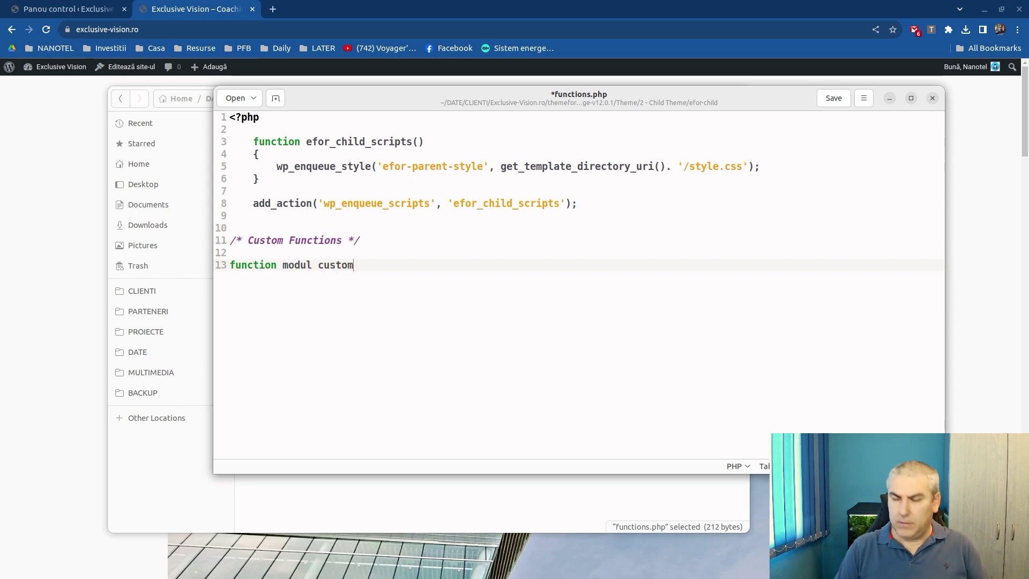
{"action": "key", "text": "BackSpace"}
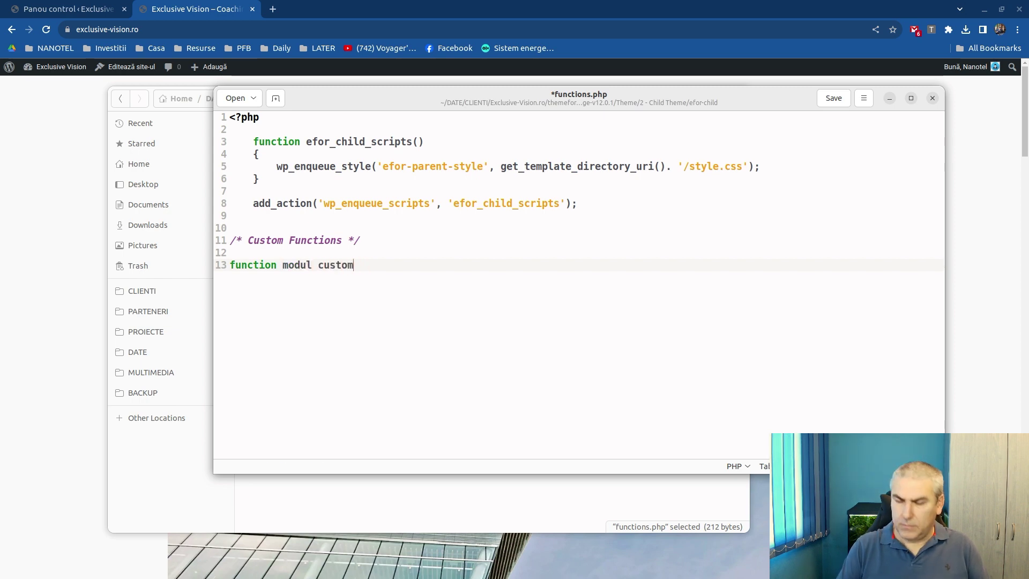
{"action": "type", "text": "()"}
Add the opening and closing braces for the empty function body
{"action": "key", "text": "Return"}
{"action": "key", "text": "Return"}
{"action": "key", "text": "BackSpace"}
{"action": "type", "text": "}"}
{"action": "key", "text": "BackSpace"}
{"action": "type", "text": "{"}
{"action": "key", "text": "Return"}
{"action": "key", "text": "Return"}
{"action": "key", "text": "Return"}
{"action": "type", "text": "}"}
{"action": "key", "text": "Up"}
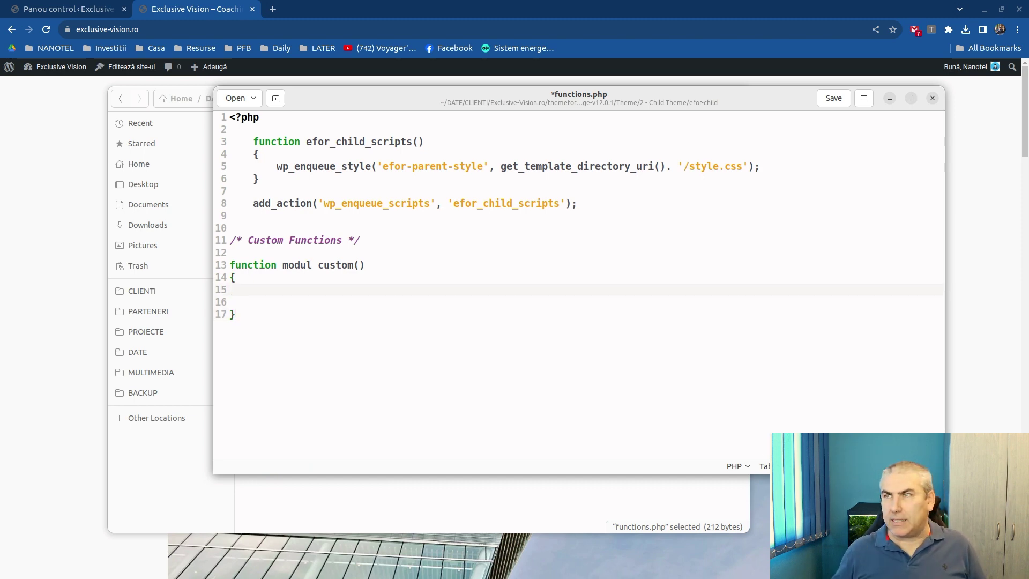
{"action": "left_click_drag", "start_coordinate": [678, 98], "coordinate": [0, 161]}
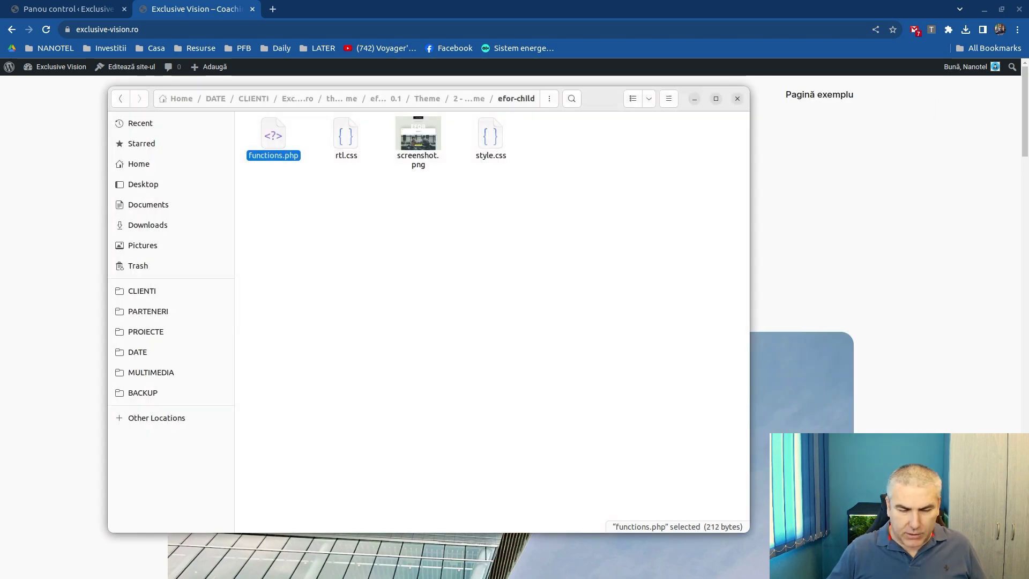
Bring functions.php from efor-child back up in the editor
{"action": "left_click", "coordinate": [273, 138]}
{"action": "double_click", "coordinate": [273, 140]}
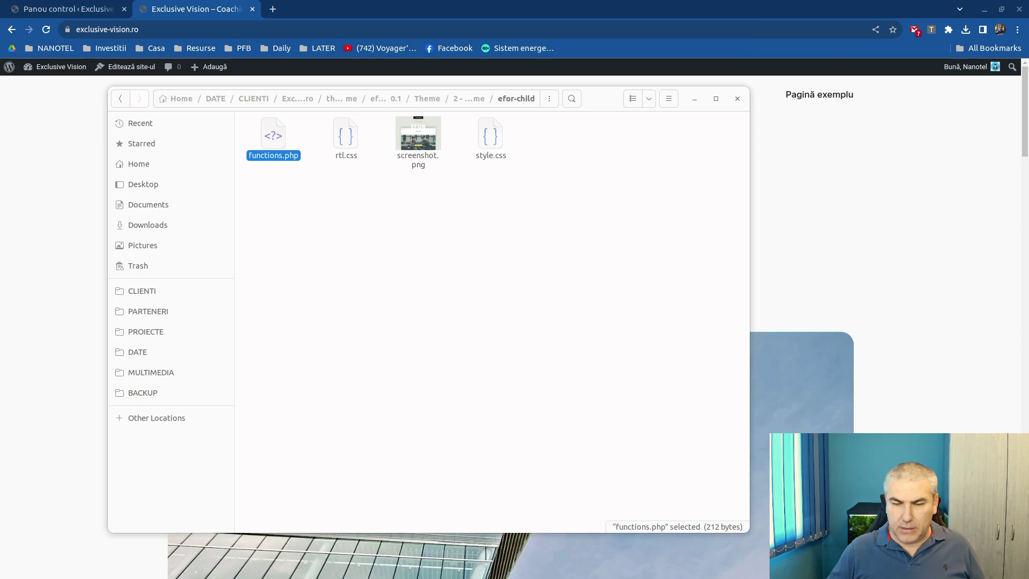
{"action": "left_click_drag", "start_coordinate": [592, 108], "coordinate": [688, 87]}
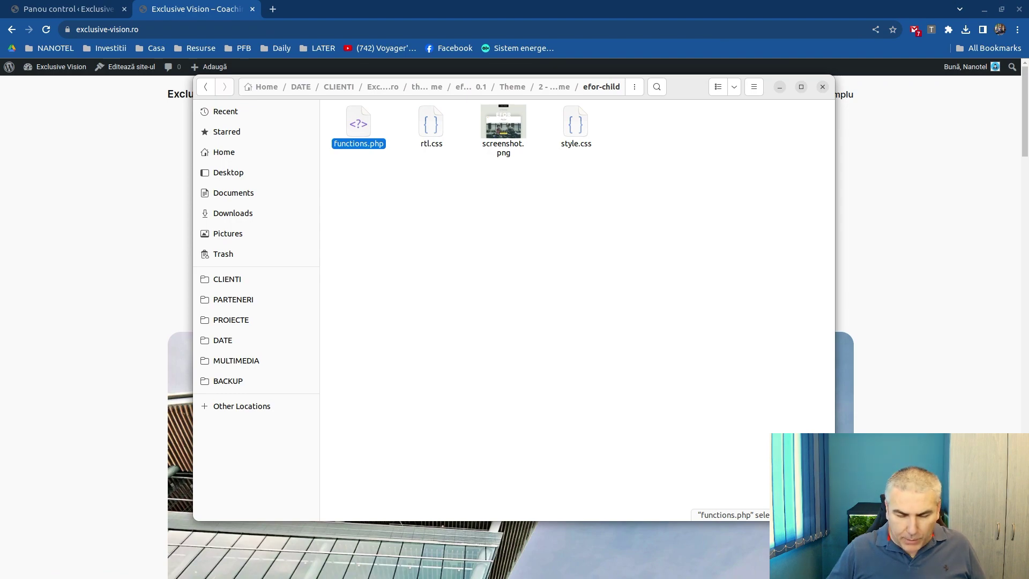
In FileZilla's remote pane, open /public_html/wp-content/themes
{"action": "key", "text": "alt+Tab"}
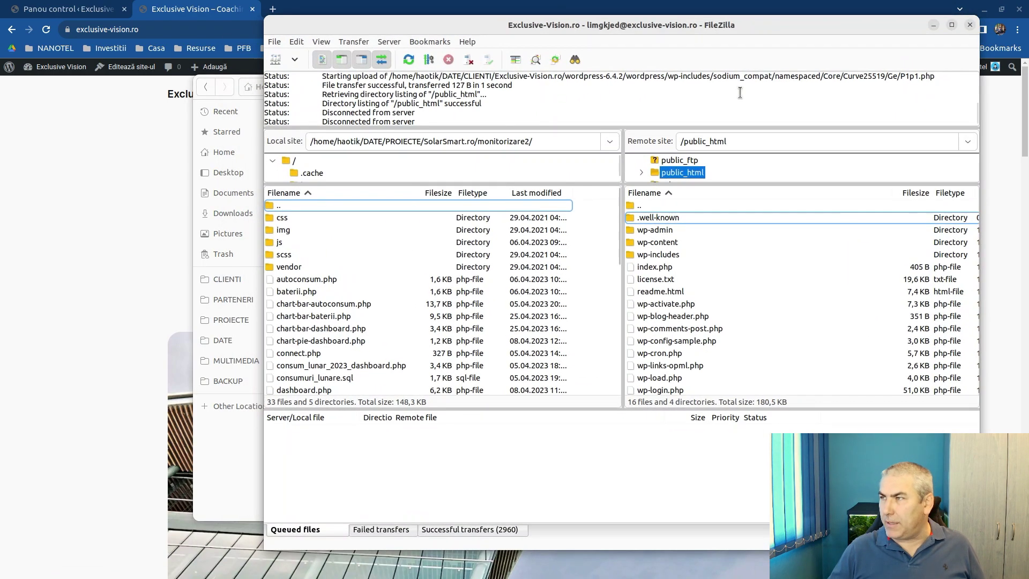
{"action": "double_click", "coordinate": [634, 244]}
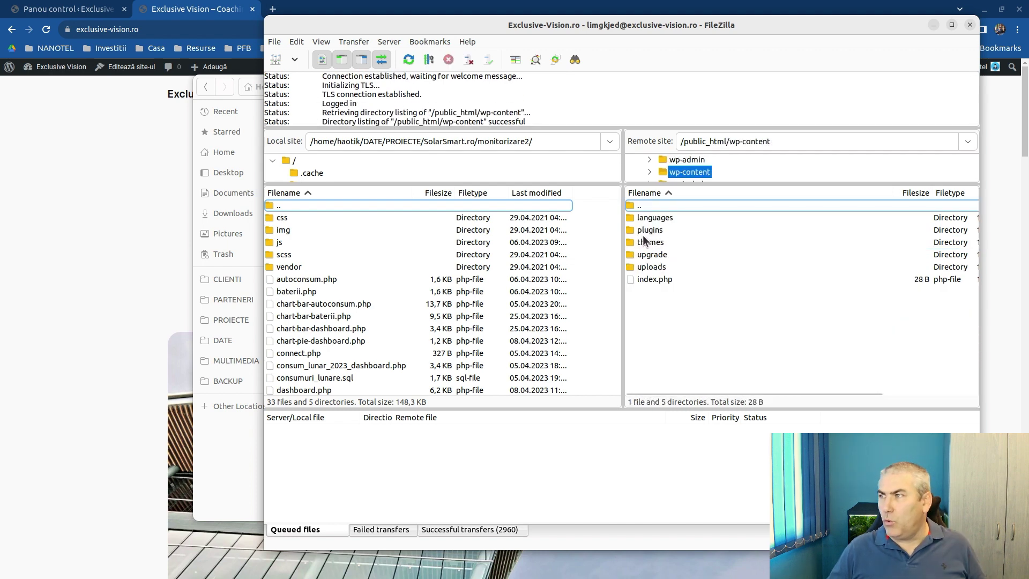
{"action": "left_click", "coordinate": [645, 233]}
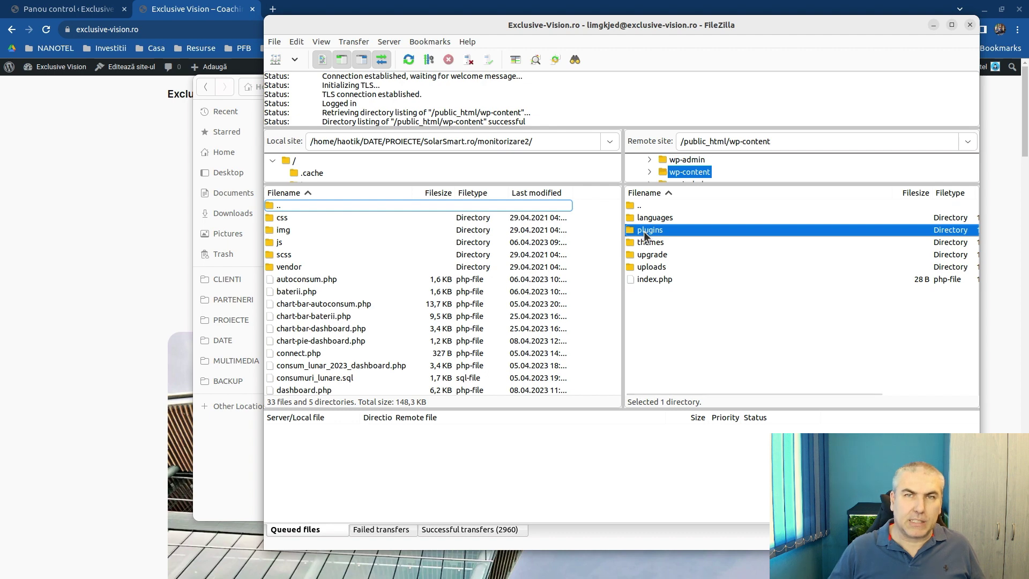
{"action": "double_click", "coordinate": [633, 243]}
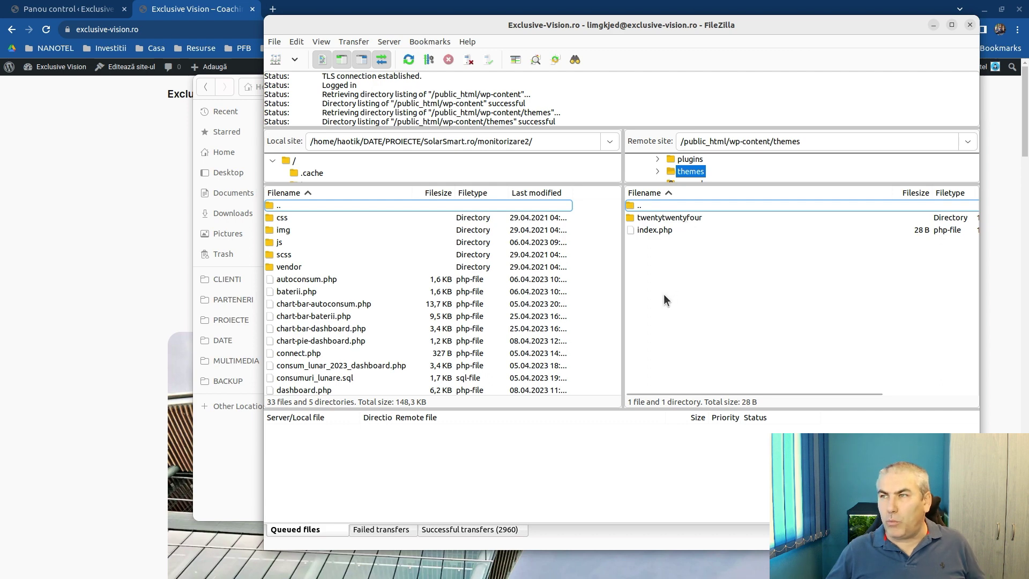
{"action": "left_click", "coordinate": [217, 457]}
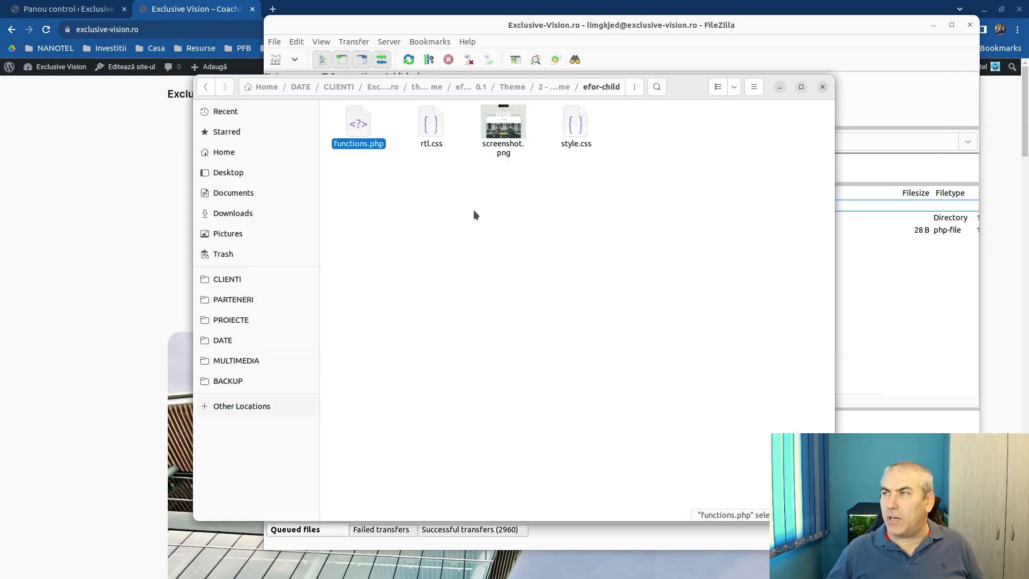
Upload the efor parent theme folder from Efor v12.0.1 into the server's wp-content/themes
{"action": "left_click", "coordinate": [464, 87]}
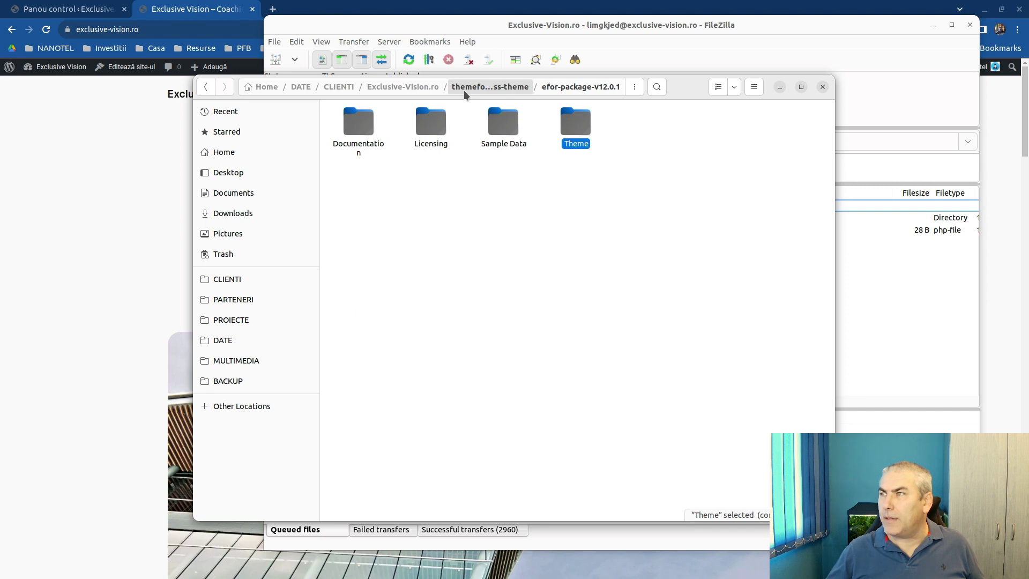
{"action": "double_click", "coordinate": [569, 125]}
{"action": "double_click", "coordinate": [370, 130]}
{"action": "double_click", "coordinate": [370, 131]}
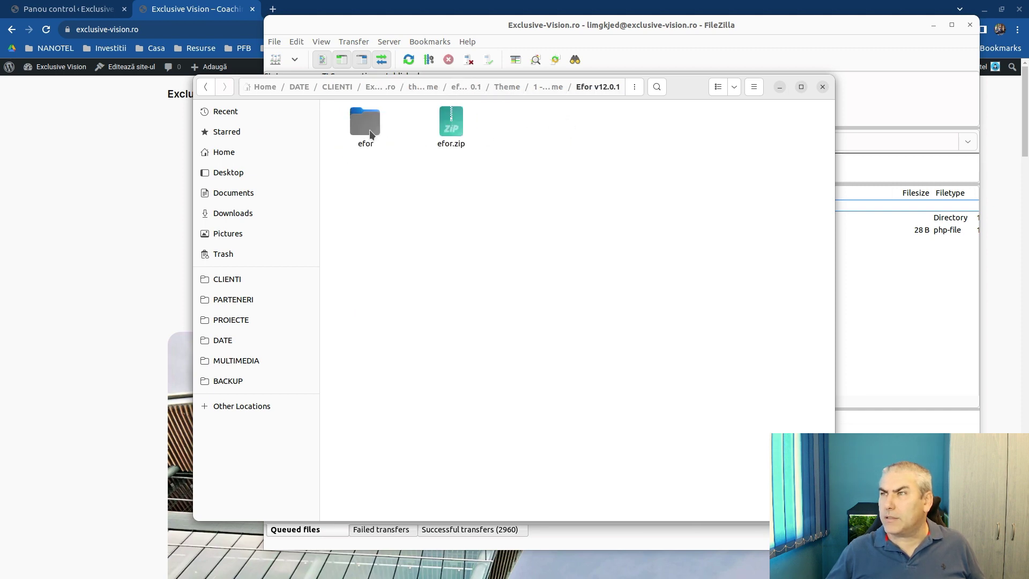
{"action": "double_click", "coordinate": [369, 128]}
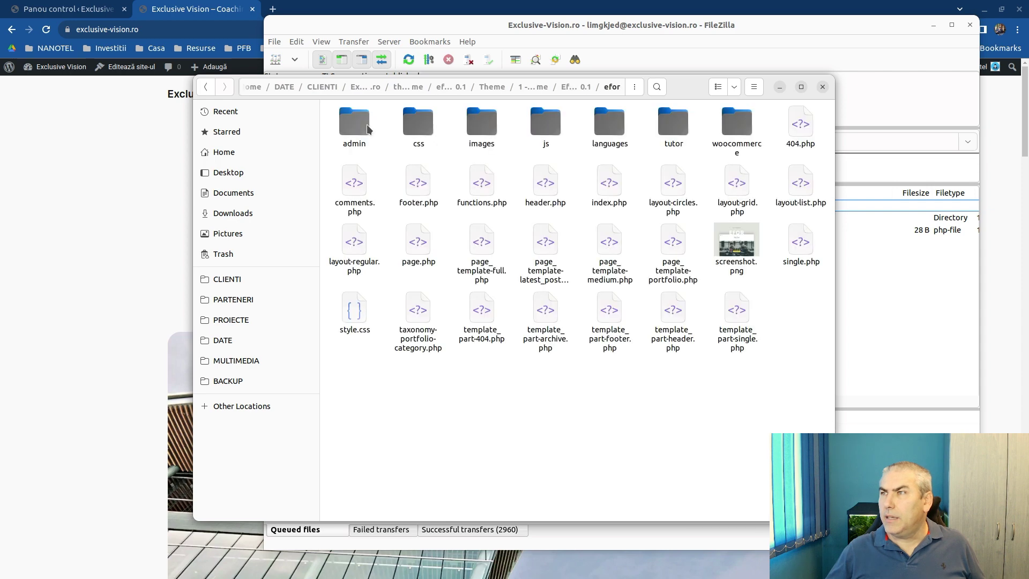
{"action": "left_click", "coordinate": [575, 87]}
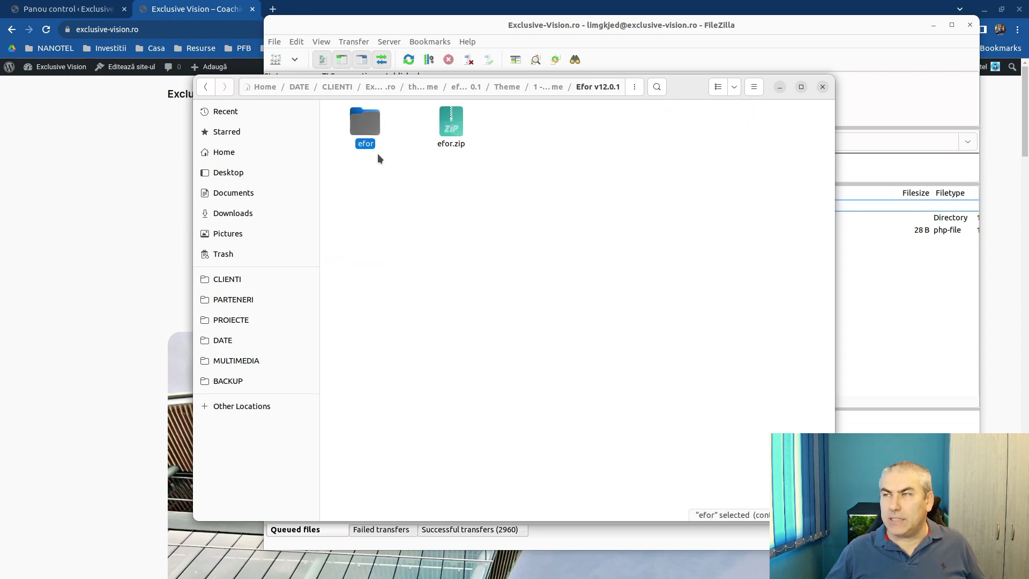
{"action": "left_click_drag", "start_coordinate": [364, 122], "coordinate": [877, 317]}
{"action": "left_click", "coordinate": [877, 317]}
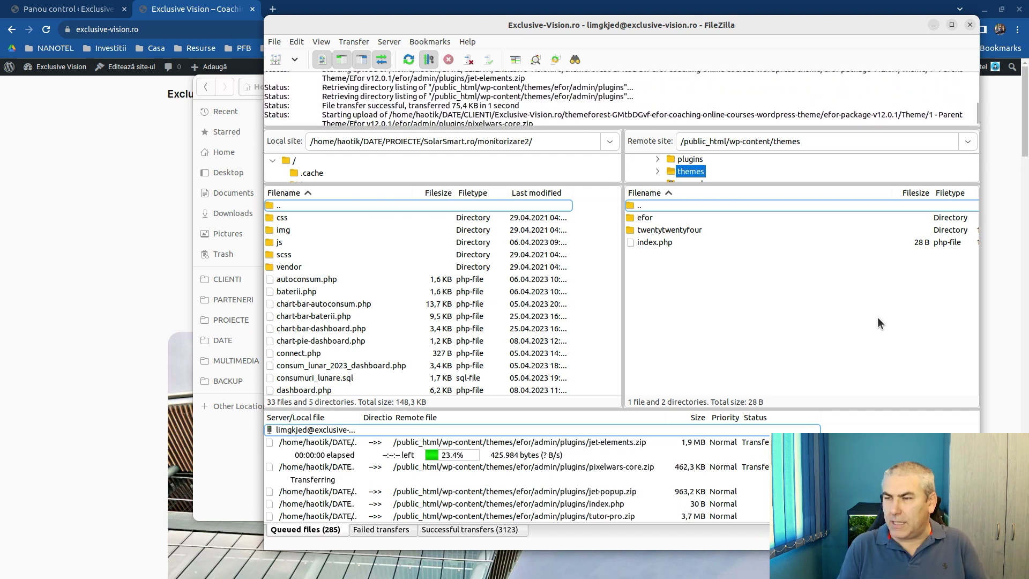
{"action": "left_click", "coordinate": [233, 467]}
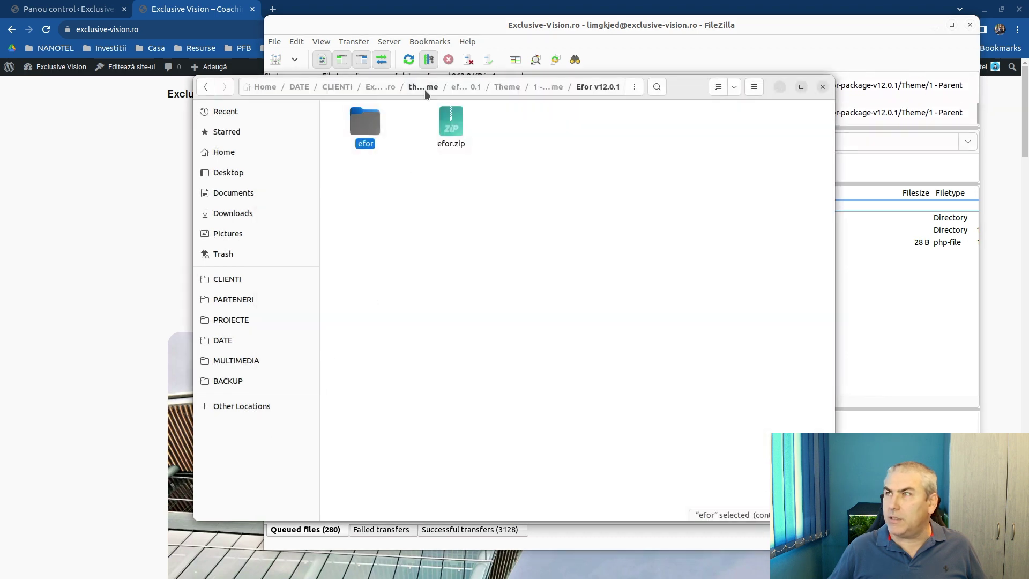
Browse from Theme into 2 - Child Theme and select efor-child, placing it beside FileZilla
{"action": "left_click", "coordinate": [540, 87]}
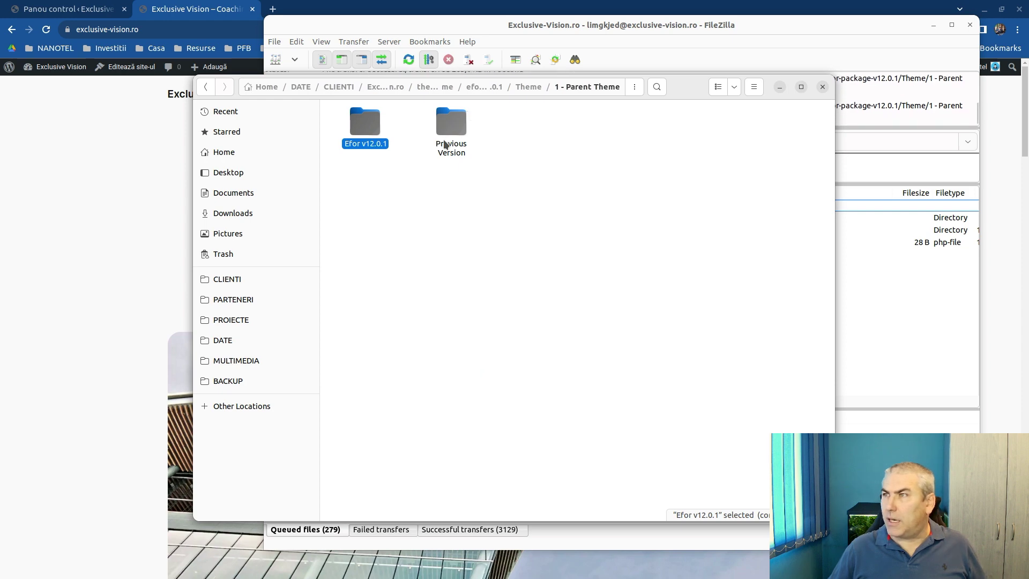
{"action": "left_click", "coordinate": [527, 89]}
{"action": "double_click", "coordinate": [452, 122]}
{"action": "left_click", "coordinate": [364, 124]}
{"action": "left_click_drag", "start_coordinate": [687, 91], "coordinate": [482, 96]}
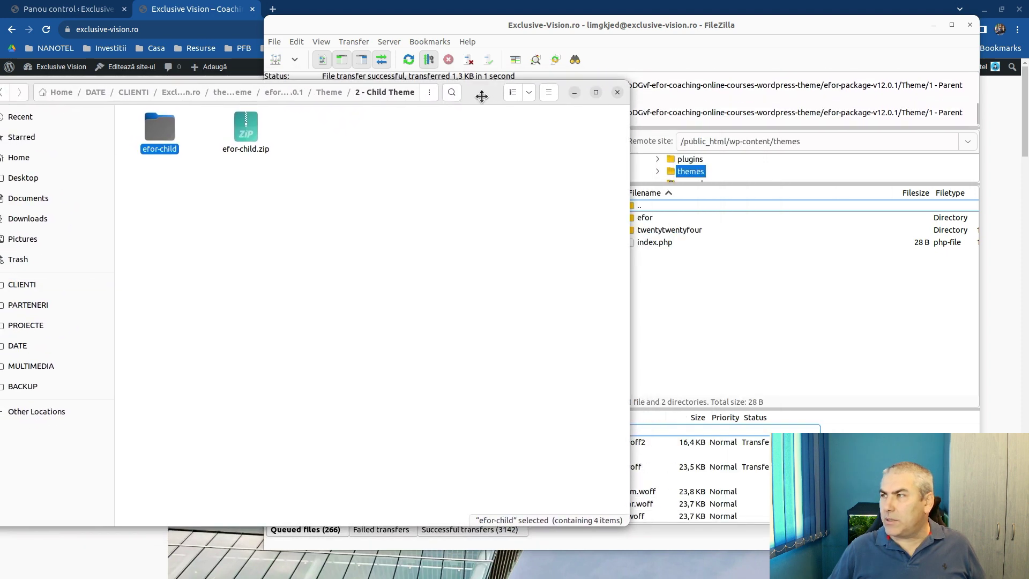
{"action": "left_click", "coordinate": [795, 355]}
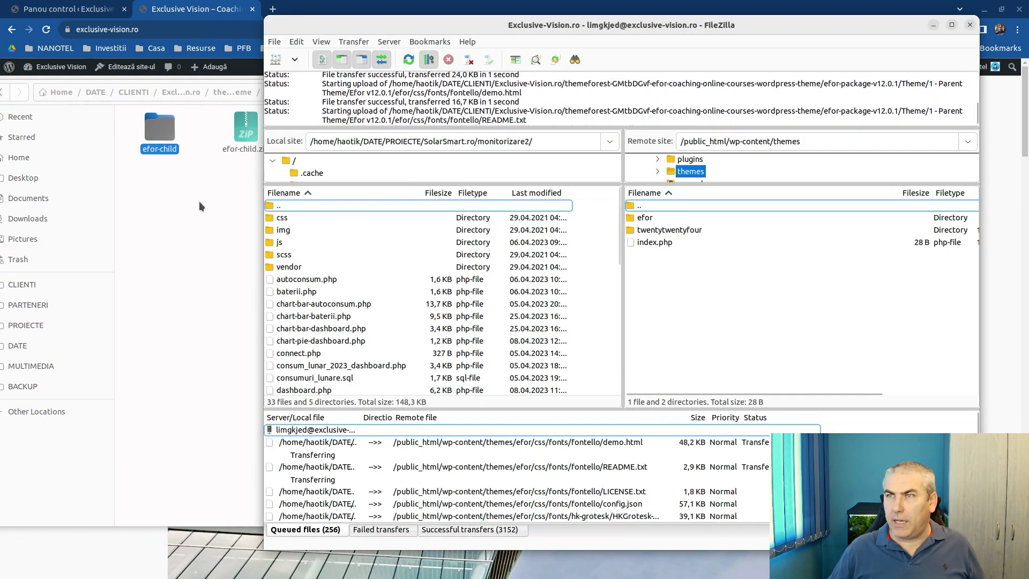
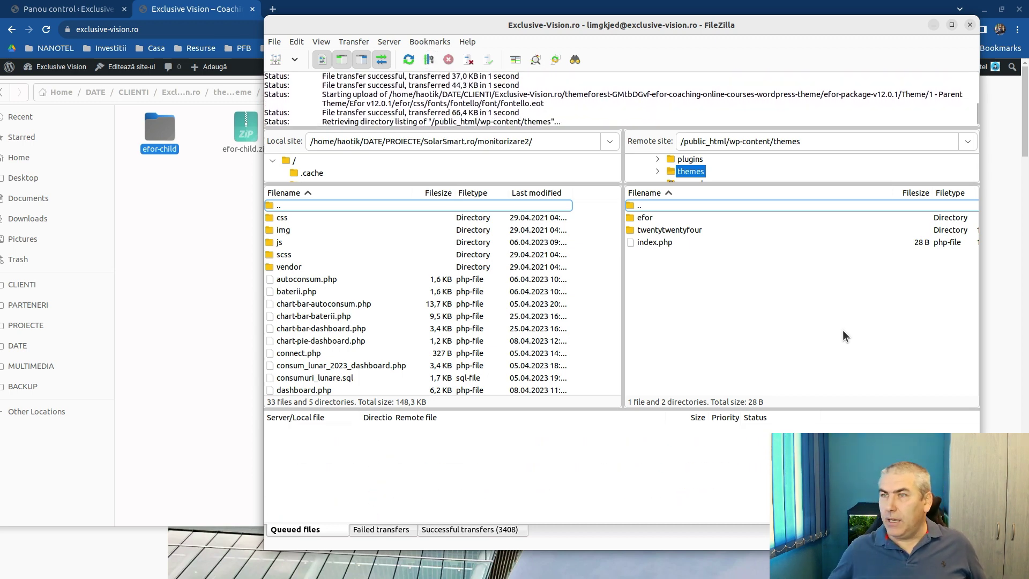
Upload efor-child to the server's wp-content/themes folder, check wp-content/plugins, then close FileZilla
{"action": "left_click_drag", "start_coordinate": [159, 128], "coordinate": [714, 334]}
{"action": "left_click", "coordinate": [714, 333]}
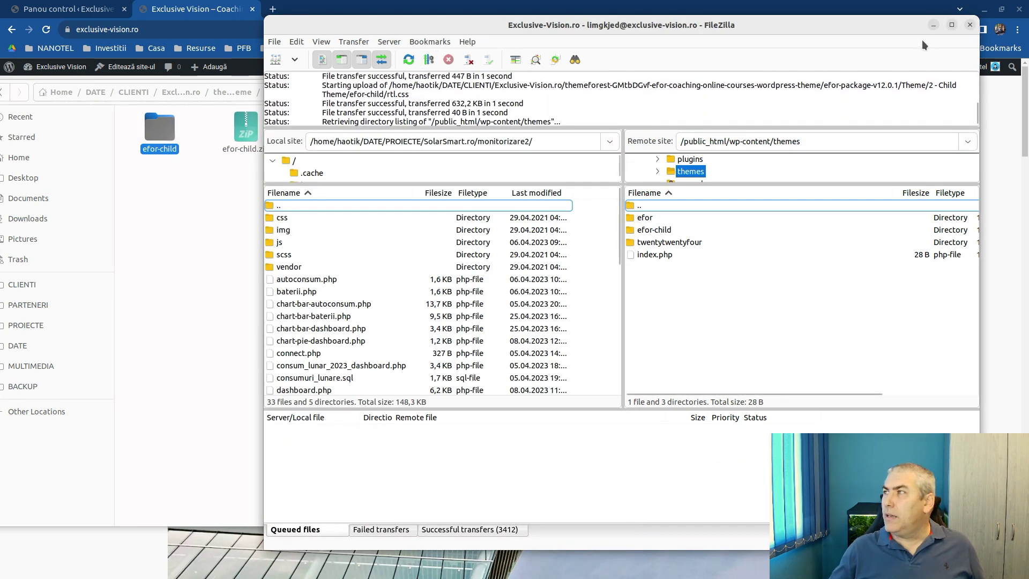
{"action": "double_click", "coordinate": [647, 205]}
{"action": "double_click", "coordinate": [628, 231]}
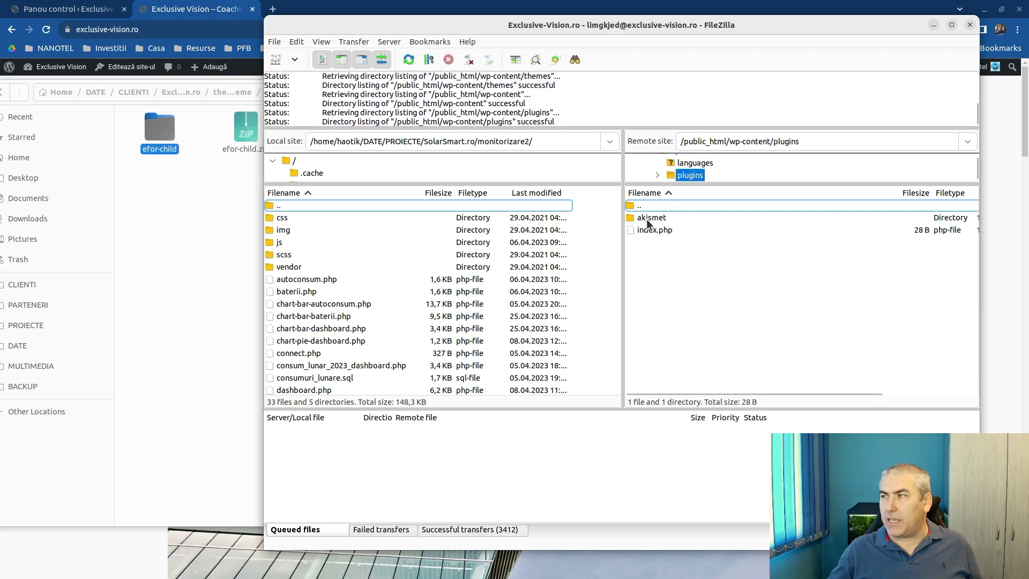
{"action": "left_click", "coordinate": [647, 219]}
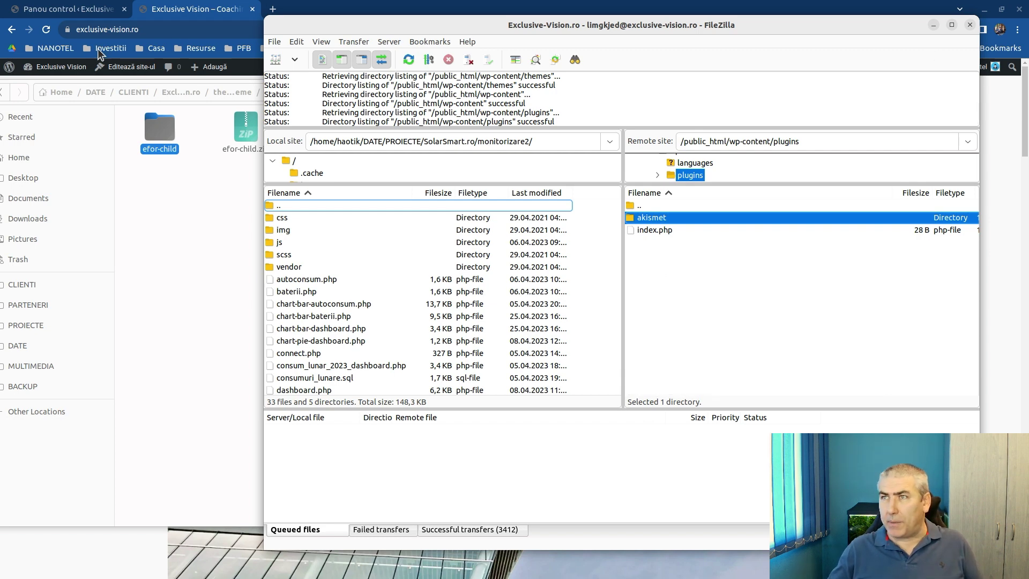
{"action": "left_click", "coordinate": [969, 25]}
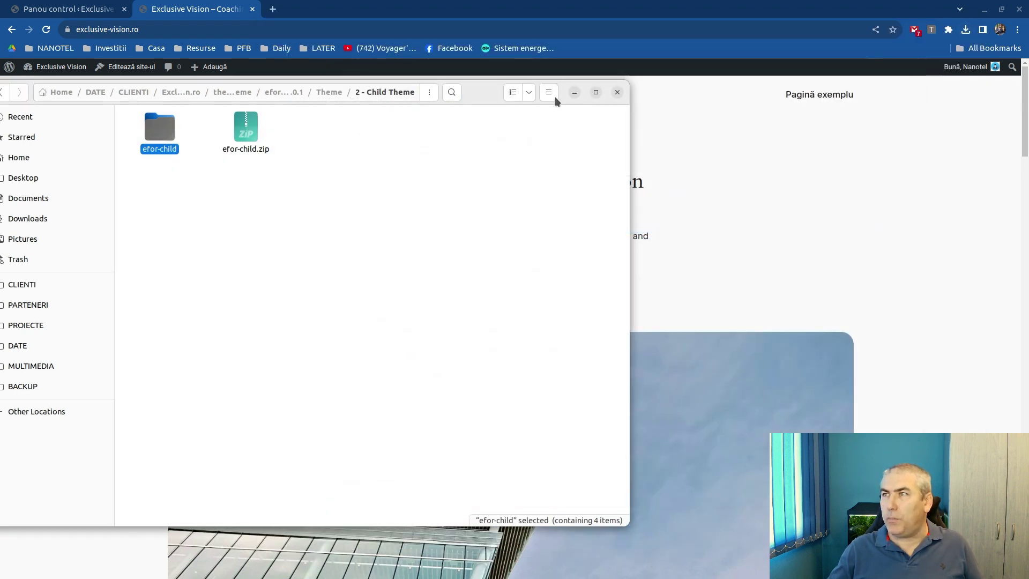
Go up to the Exclusive-Vision.ro folder and delete the wordpress-6.4.2 folder
{"action": "left_click_drag", "start_coordinate": [460, 100], "coordinate": [767, 119]}
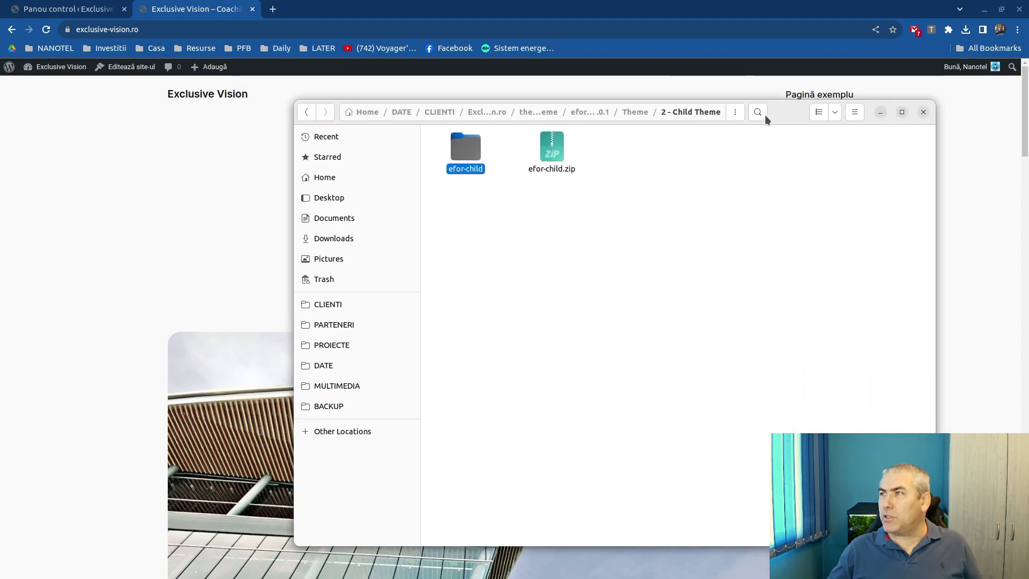
{"action": "left_click", "coordinate": [626, 115]}
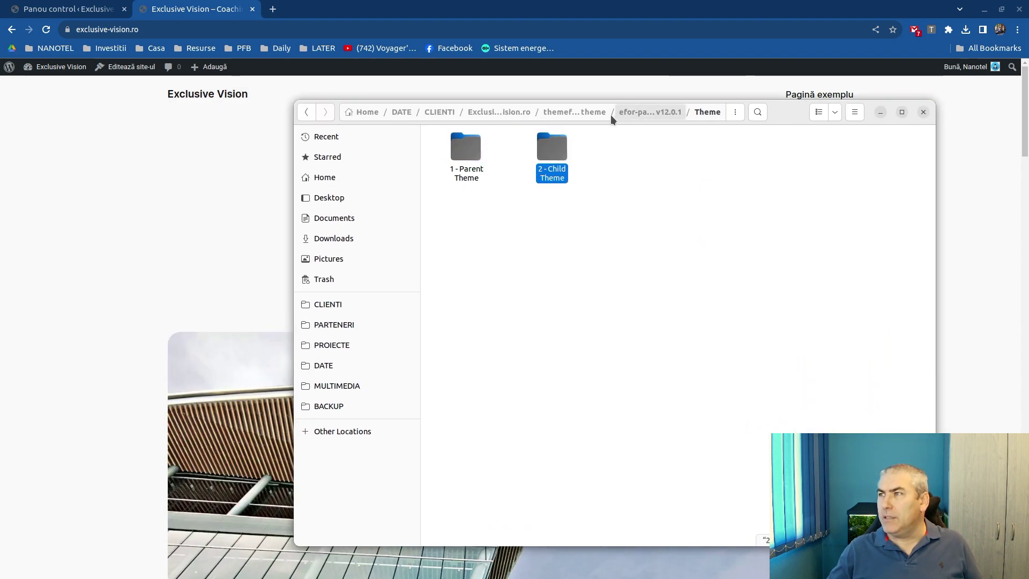
{"action": "left_click", "coordinate": [513, 116]}
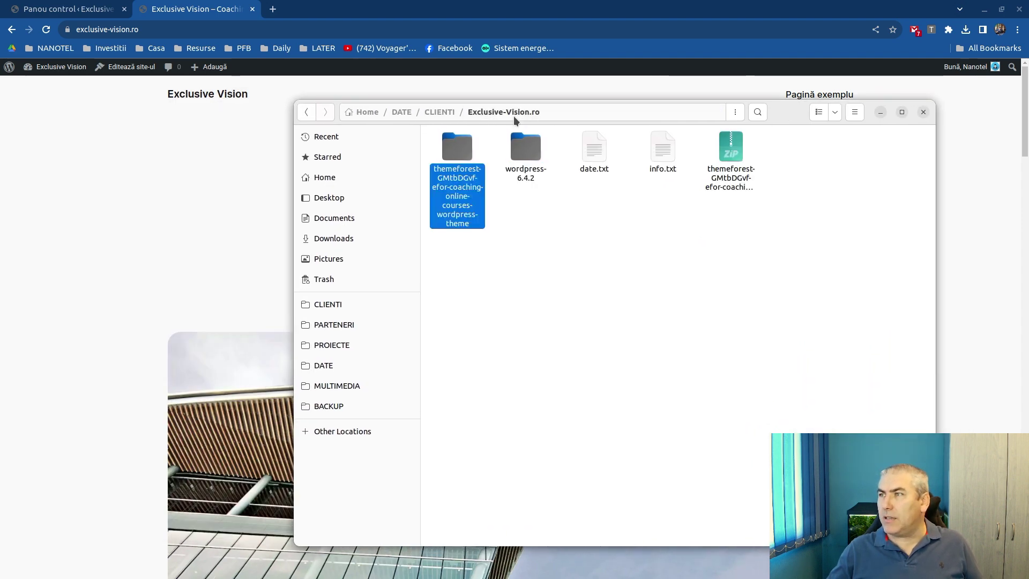
{"action": "left_click", "coordinate": [533, 215]}
{"action": "left_click", "coordinate": [526, 153]}
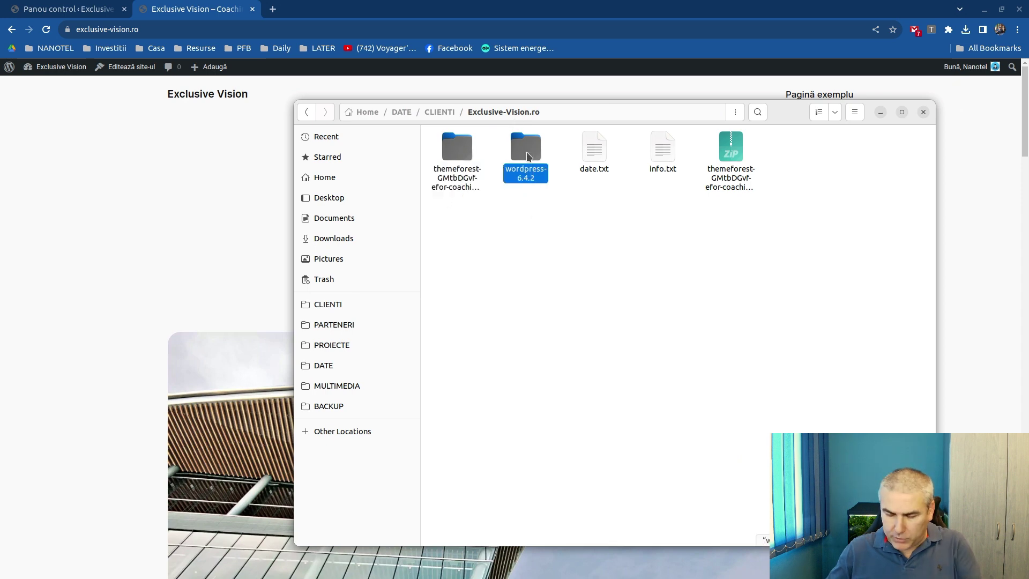
{"action": "key", "text": "Delete"}
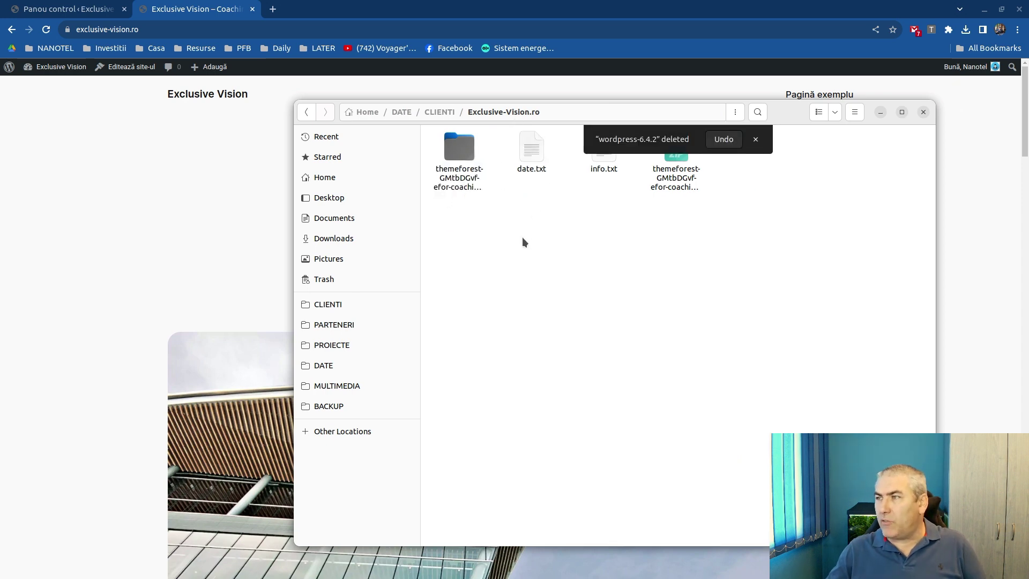
Create a new folder named 'site v.1.0' in Exclusive-Vision.ro
{"action": "right_click", "coordinate": [523, 236]}
{"action": "left_click", "coordinate": [559, 247]}
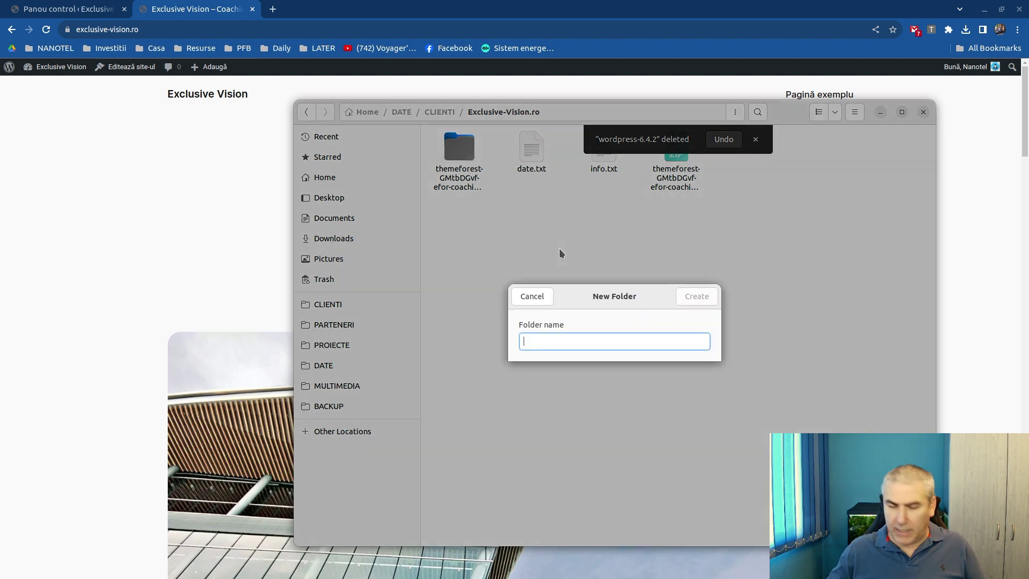
{"action": "type", "text": "site v.1"}
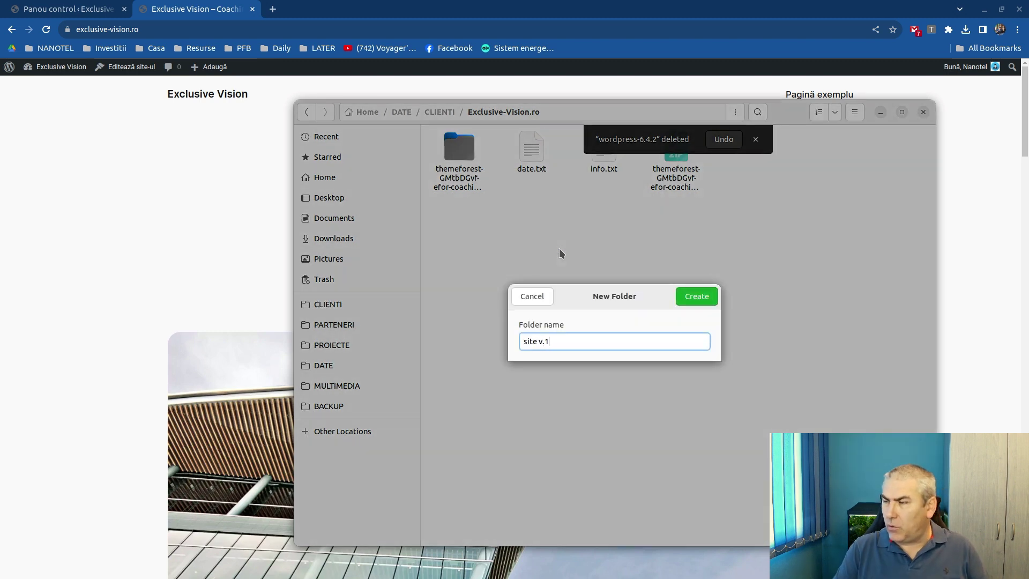
{"action": "type", "text": ".0"}
{"action": "key", "text": "Return"}
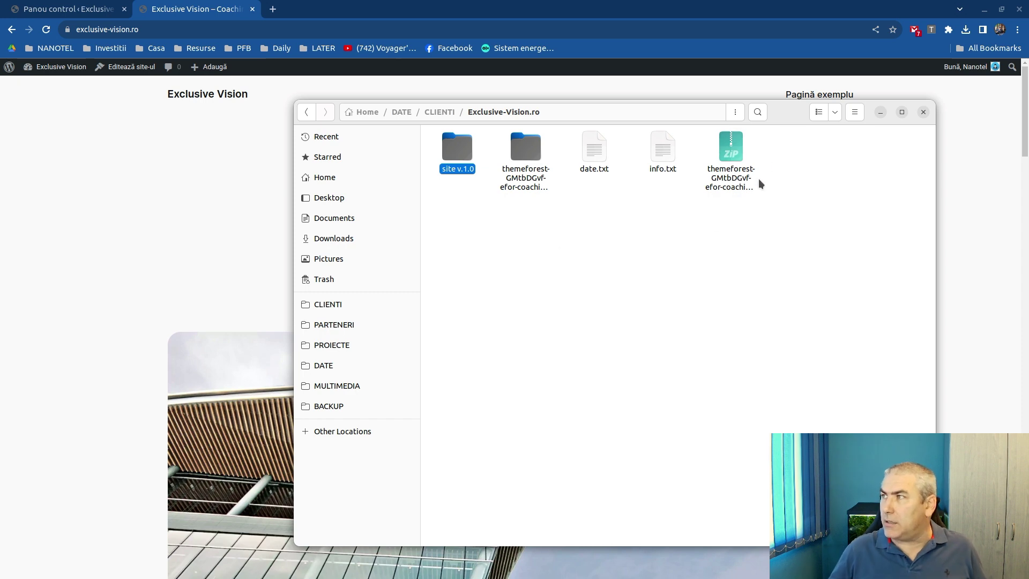
Delete the site v.1.0 folder and switch back to the browser
{"action": "left_click_drag", "start_coordinate": [781, 118], "coordinate": [783, 127]}
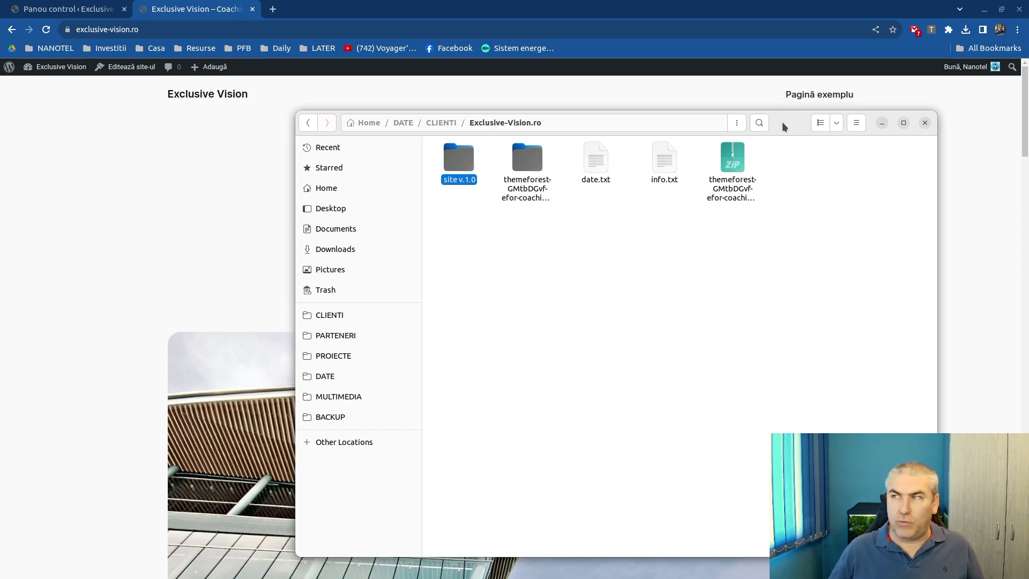
{"action": "left_click", "coordinate": [541, 268]}
{"action": "left_click", "coordinate": [452, 170]}
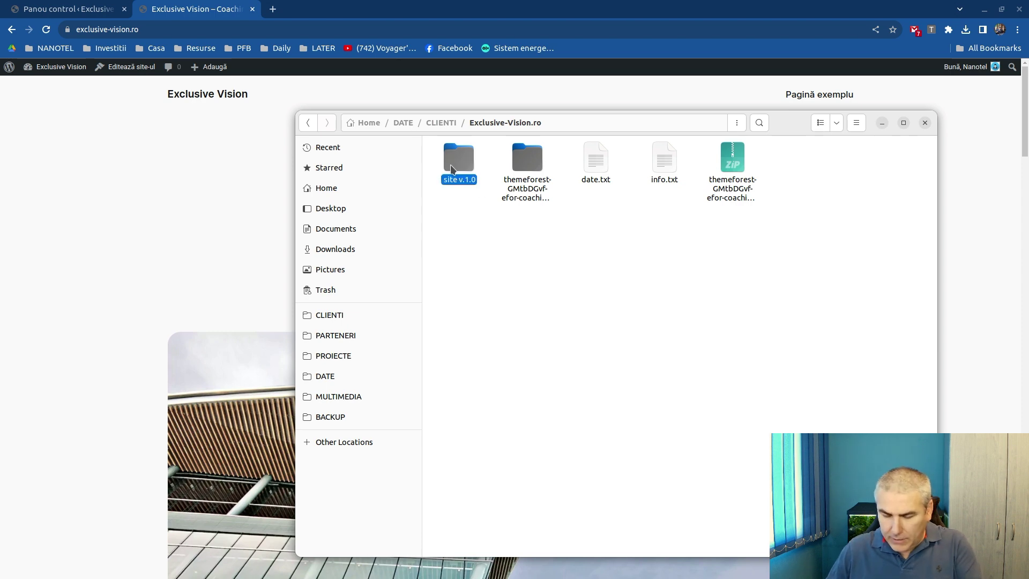
{"action": "key", "text": "Delete"}
{"action": "left_click_drag", "start_coordinate": [772, 131], "coordinate": [310, 153]}
{"action": "key", "text": "alt+Tab"}
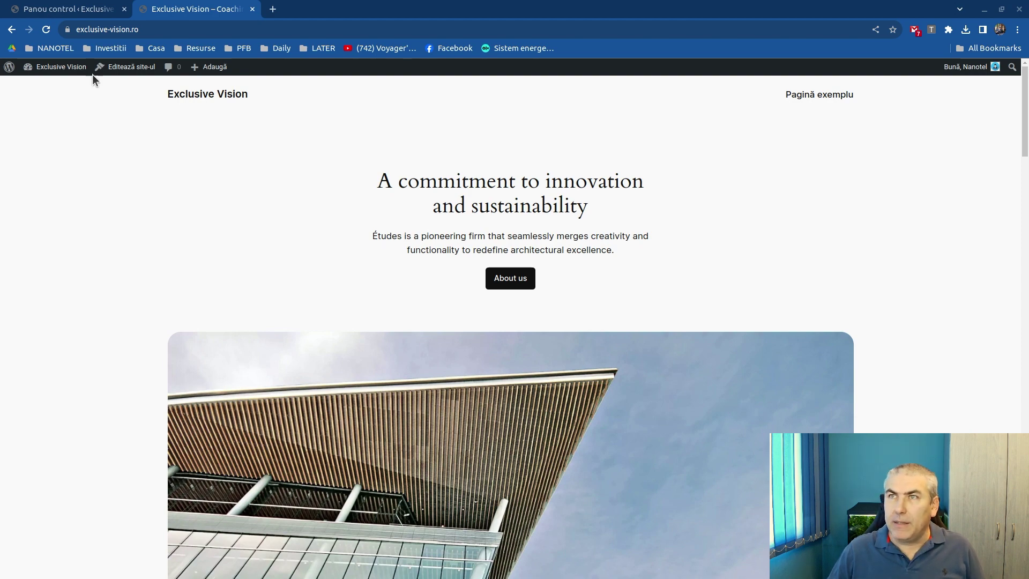
Activate the Efor theme under Aspect > Teme in the WordPress dashboard
{"action": "left_click", "coordinate": [77, 12]}
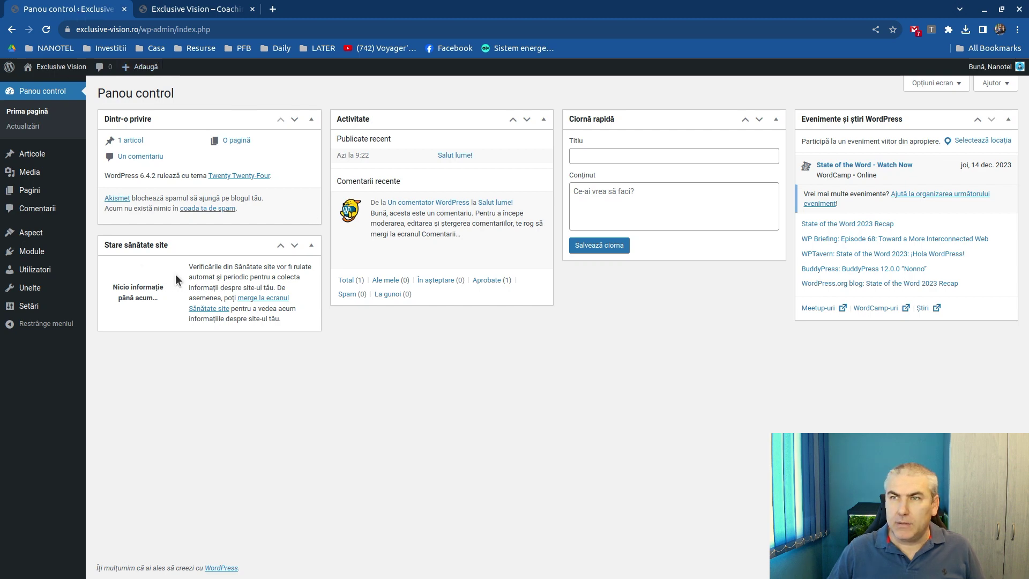
{"action": "mouse_move", "coordinate": [36, 234]}
{"action": "left_click", "coordinate": [107, 235]}
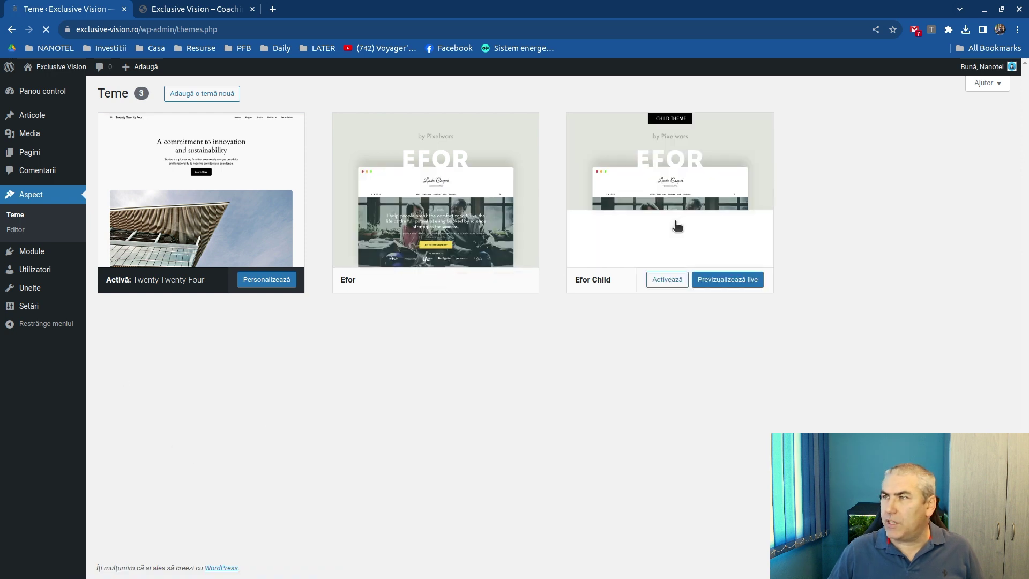
{"action": "left_click", "coordinate": [433, 281]}
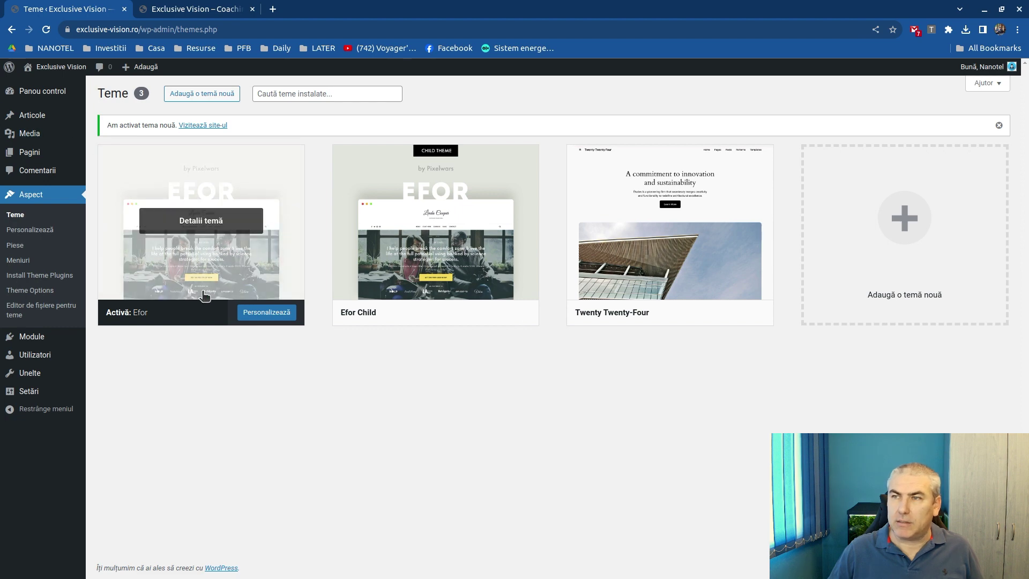
Reload the site's front page to see the Efor design, then return to the Themes page
{"action": "left_click", "coordinate": [51, 92]}
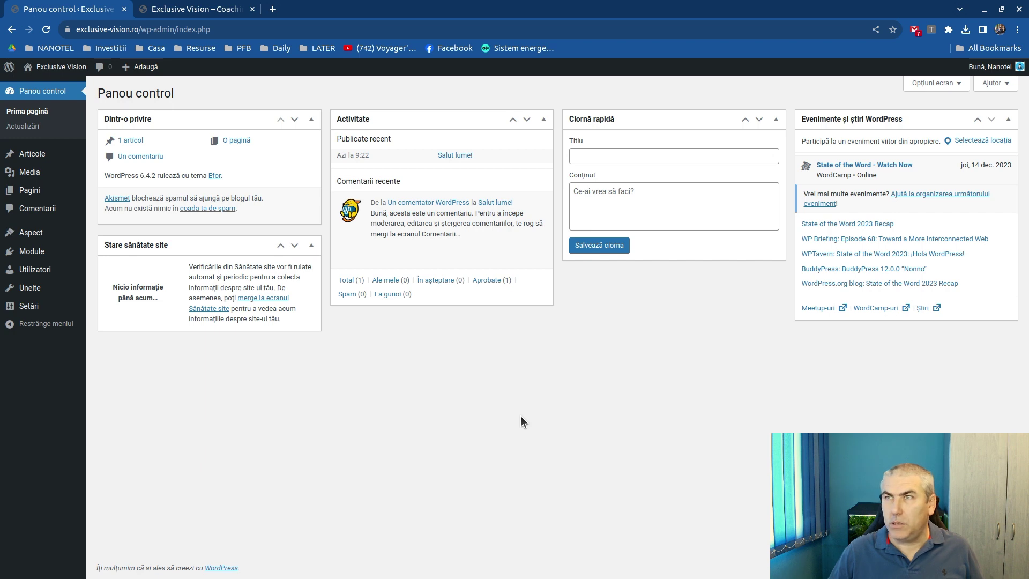
{"action": "left_click", "coordinate": [196, 9]}
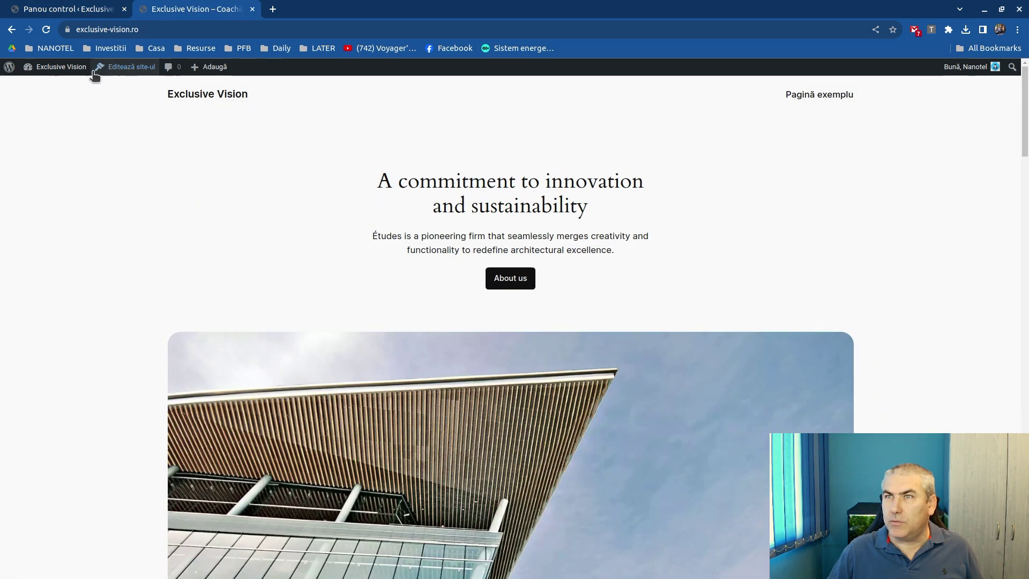
{"action": "left_click", "coordinate": [198, 95]}
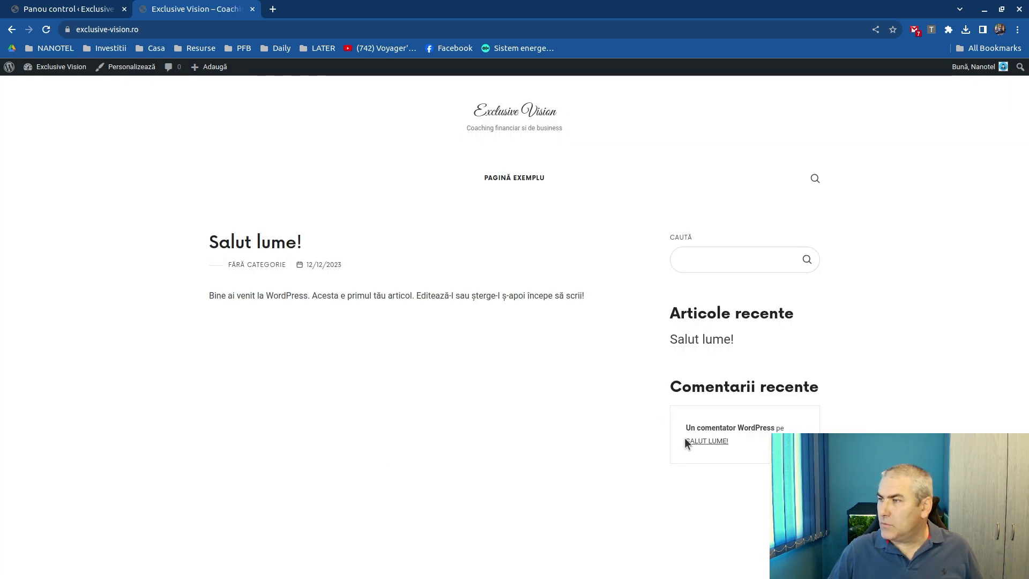
{"action": "left_click", "coordinate": [73, 9]}
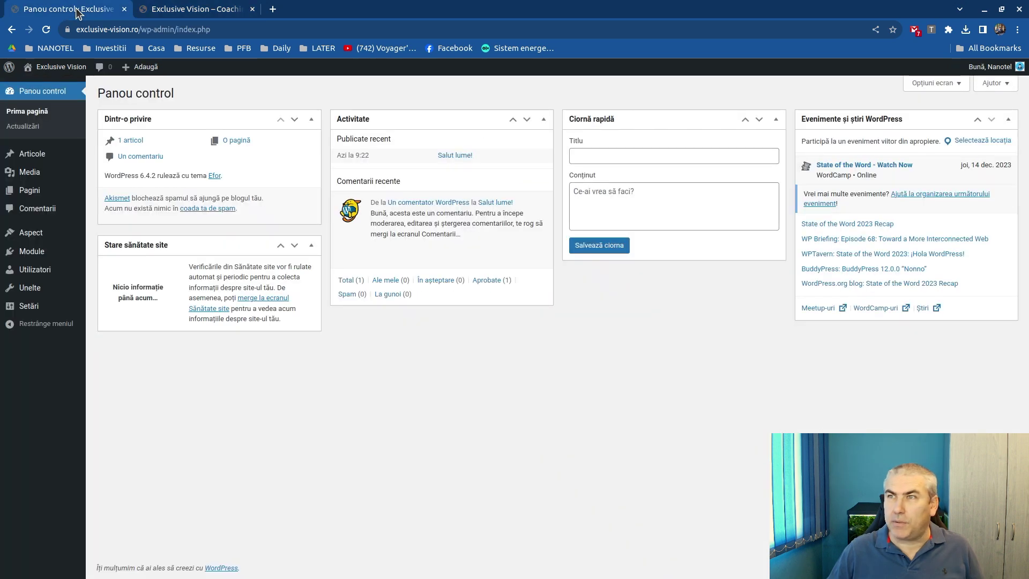
{"action": "left_click", "coordinate": [100, 236]}
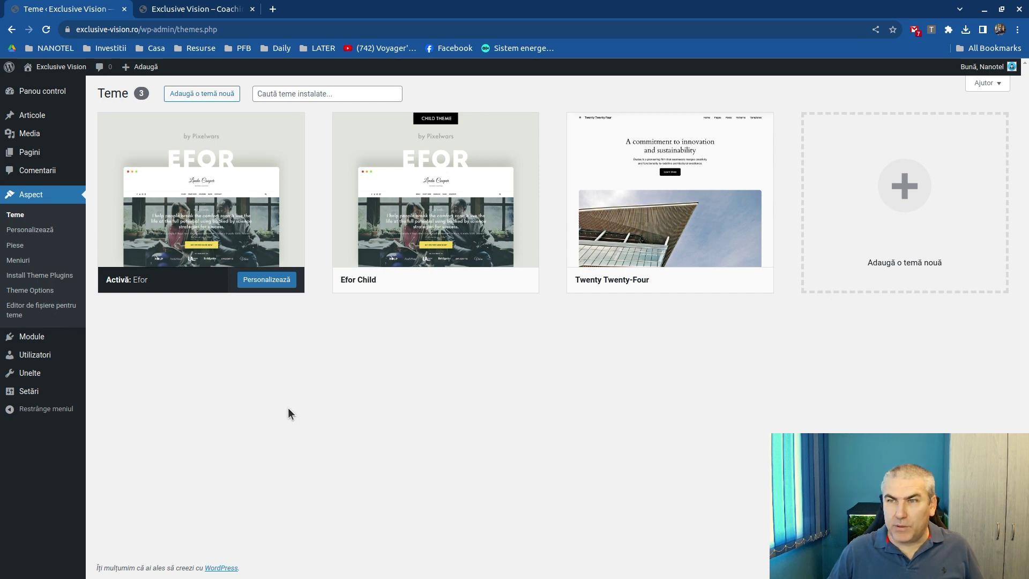
{"action": "left_click", "coordinate": [252, 282]}
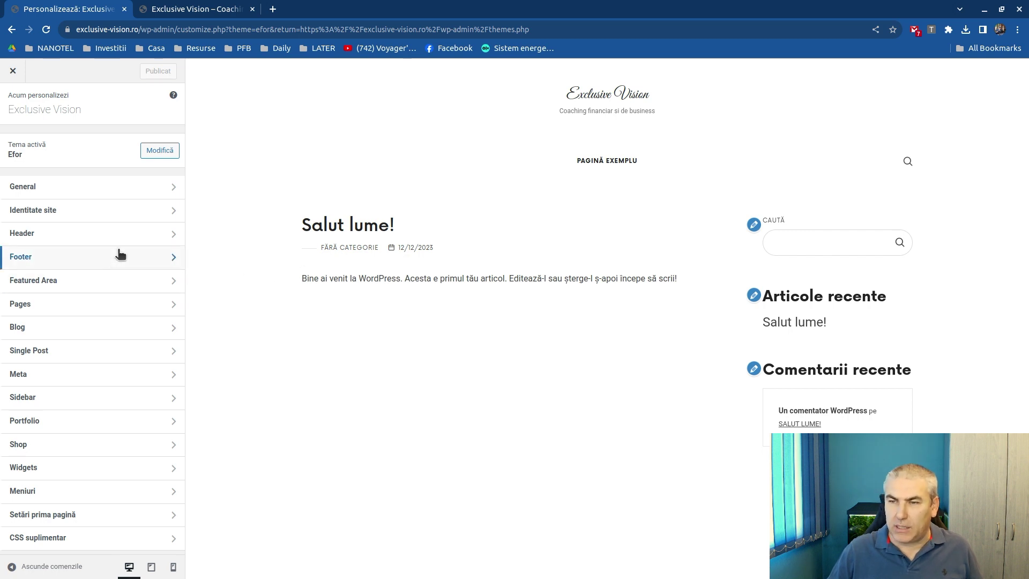
{"action": "left_click", "coordinate": [43, 236]}
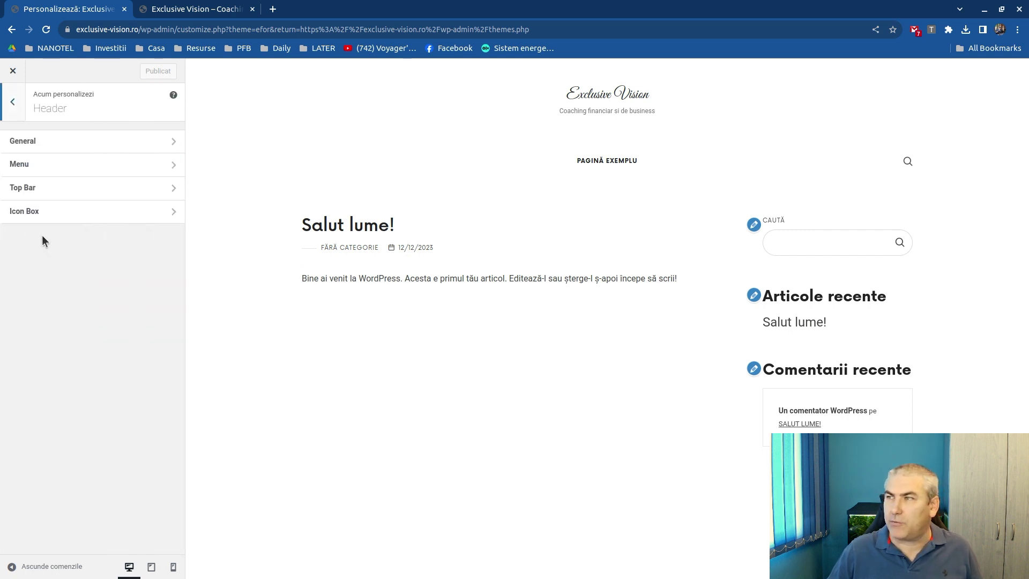
{"action": "left_click", "coordinate": [15, 108]}
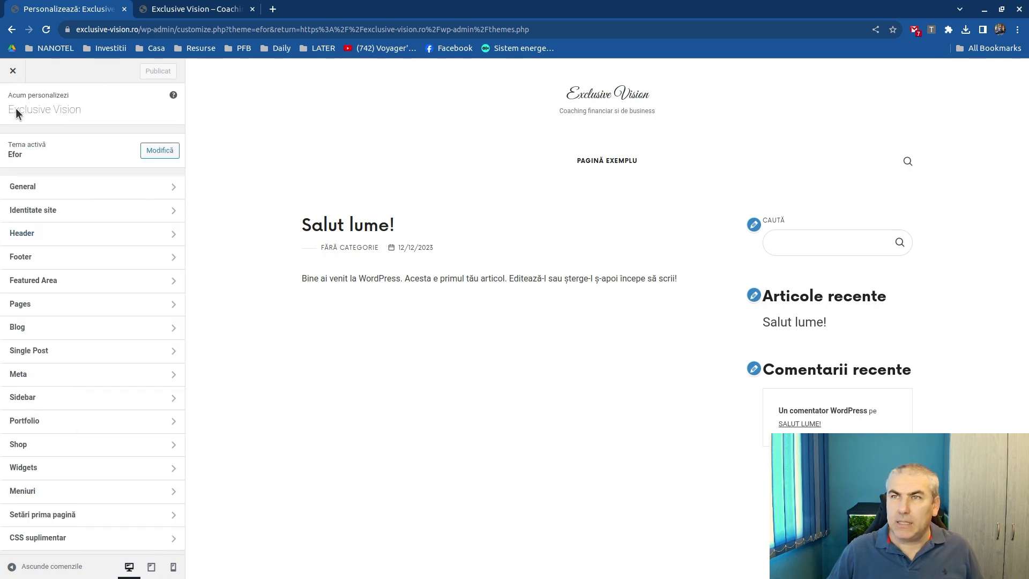
{"action": "left_click", "coordinate": [11, 78]}
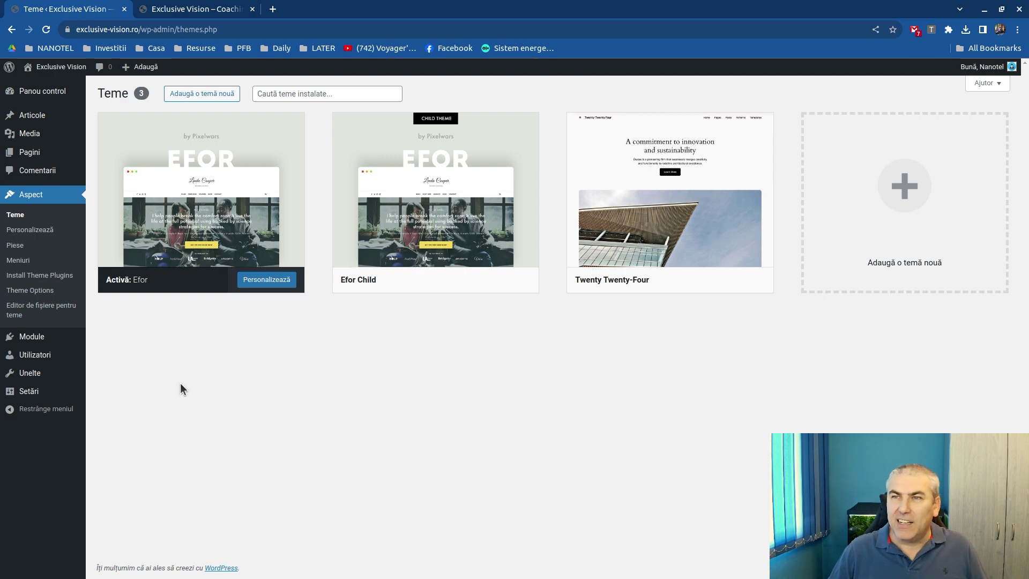
Install the One Click Demo Import and Pixelwars Core plugins from the theme plugin installer
{"action": "left_click", "coordinate": [36, 275]}
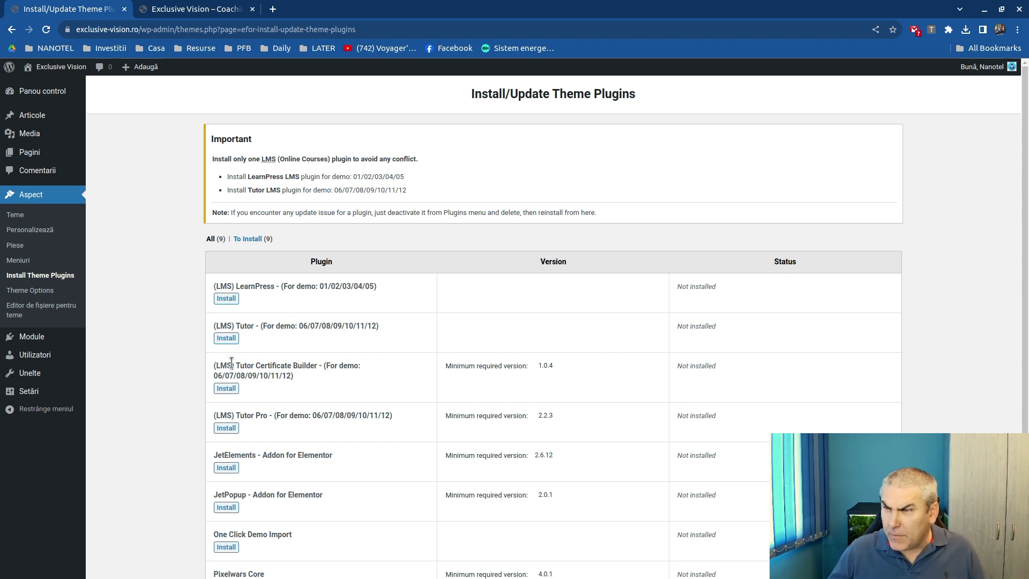
{"action": "scroll", "coordinate": [231, 364], "scroll_direction": "down", "scroll_amount": 2}
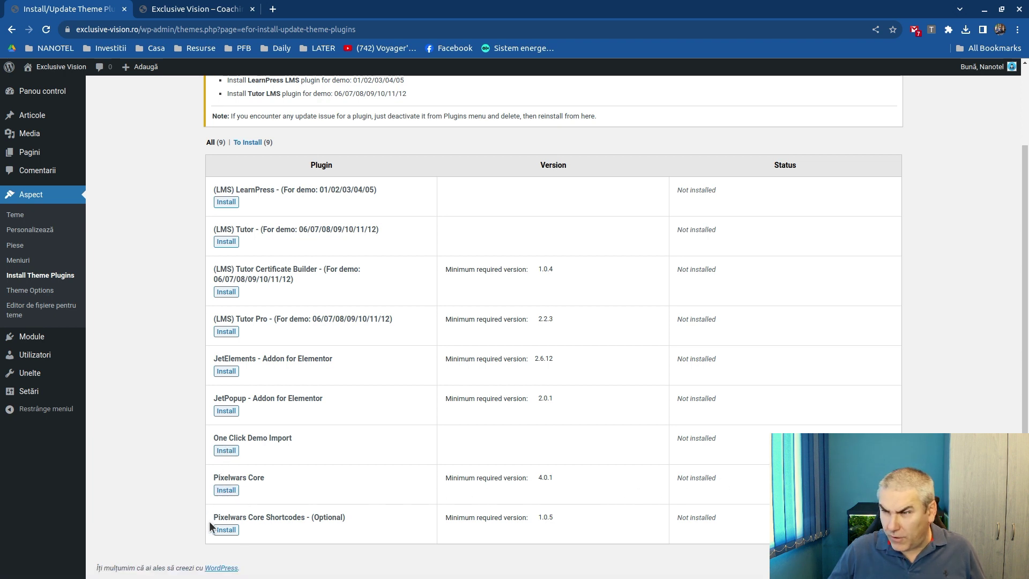
{"action": "left_click", "coordinate": [228, 452]}
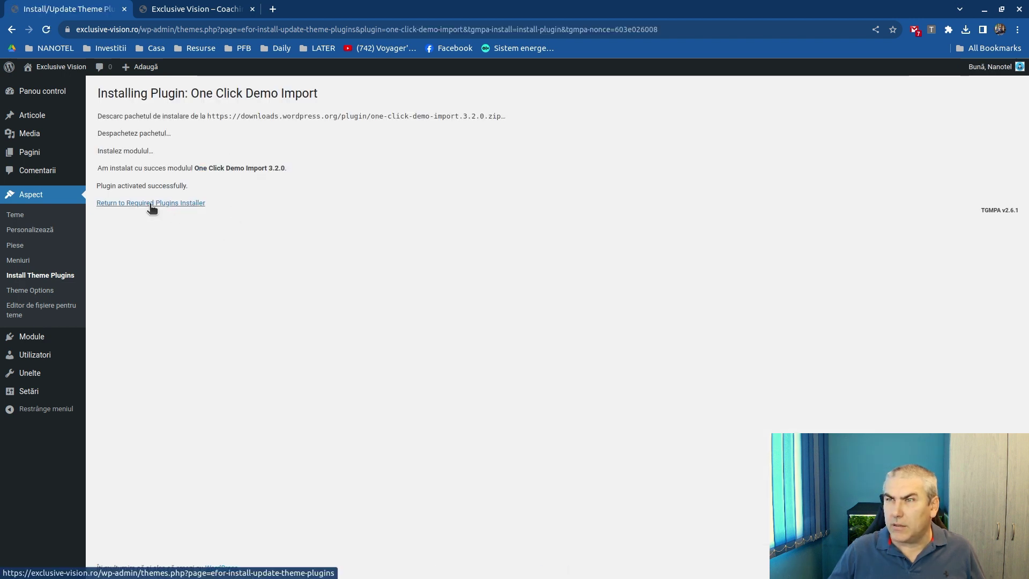
{"action": "left_click", "coordinate": [149, 204]}
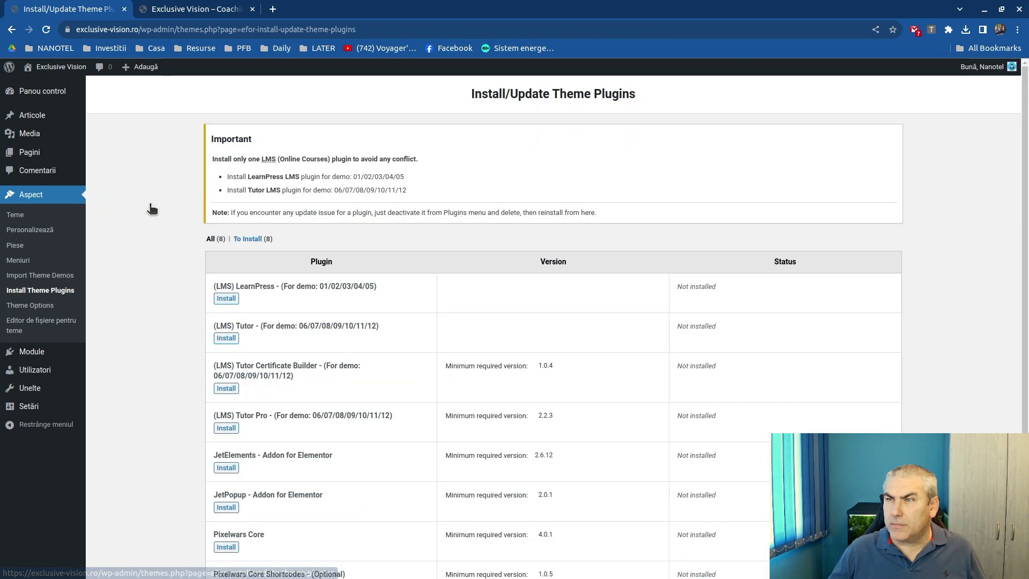
{"action": "scroll", "coordinate": [325, 452], "scroll_direction": "down", "scroll_amount": 1}
{"action": "left_click", "coordinate": [225, 490]}
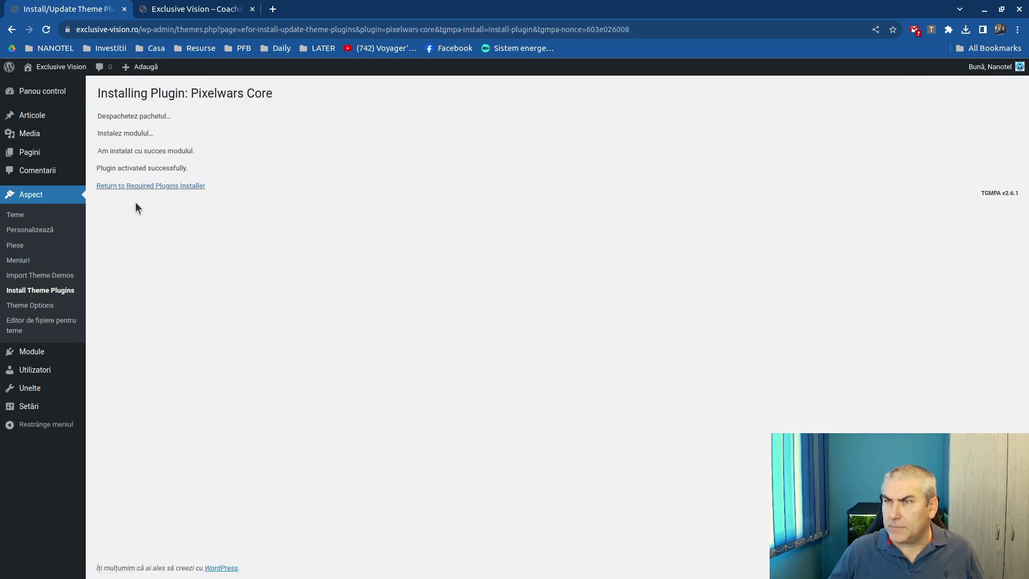
{"action": "left_click", "coordinate": [119, 187]}
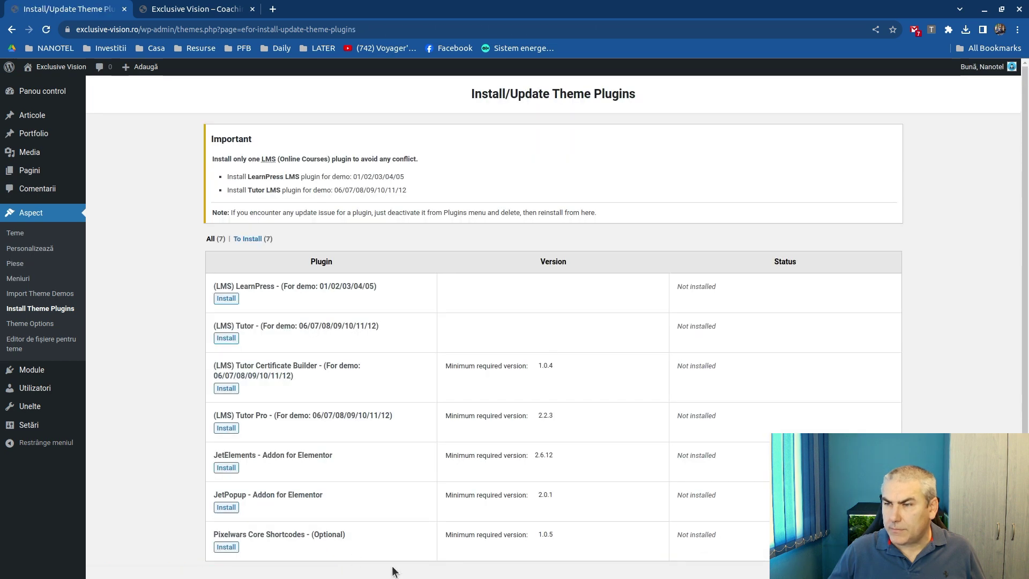
Install Pixelwars Core Shortcodes, JetPopup and JetElements, returning to the required plugins list
{"action": "scroll", "coordinate": [321, 536], "scroll_direction": "down", "scroll_amount": 1}
{"action": "left_click", "coordinate": [225, 530]}
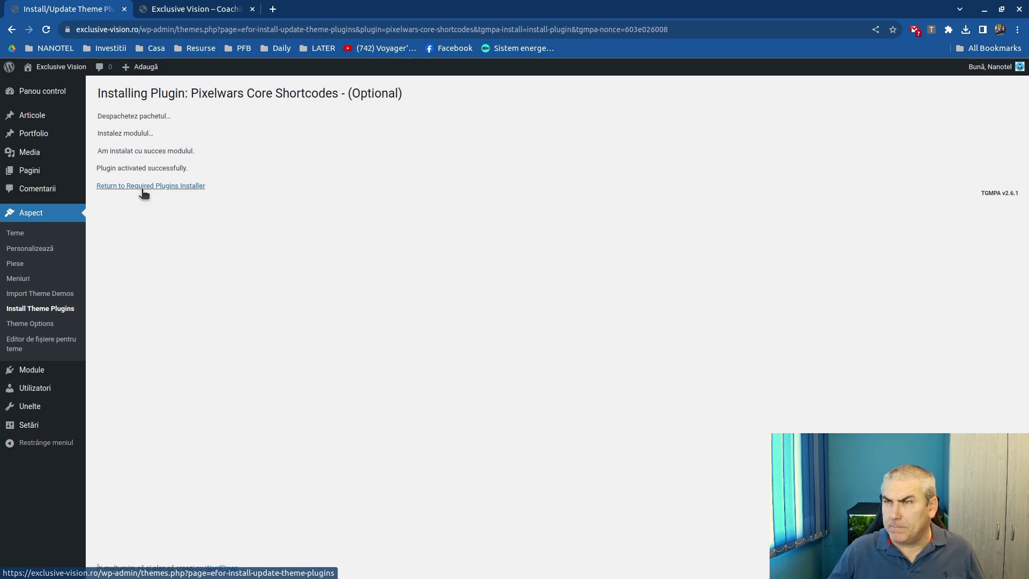
{"action": "left_click", "coordinate": [142, 187]}
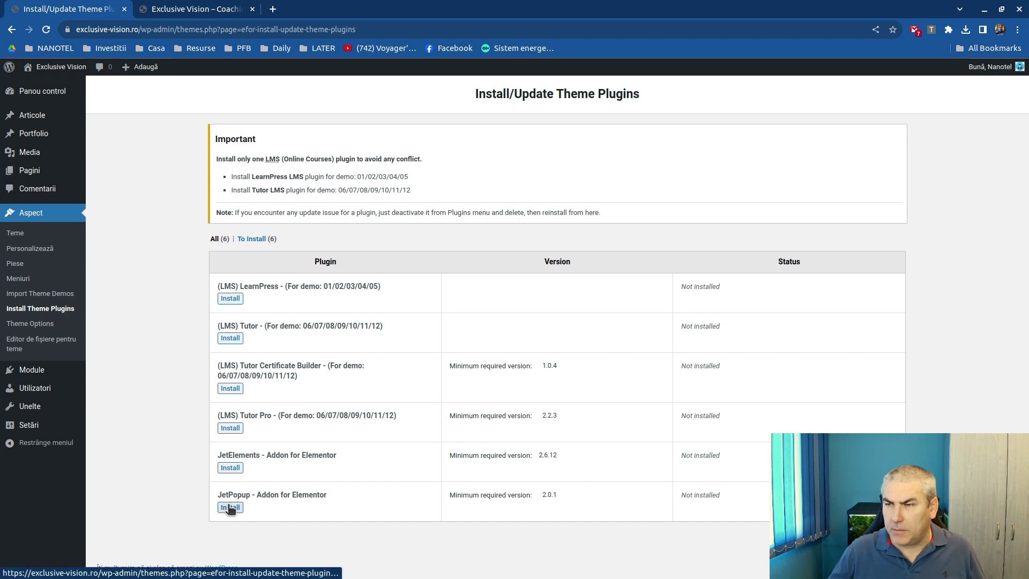
{"action": "left_click", "coordinate": [230, 507]}
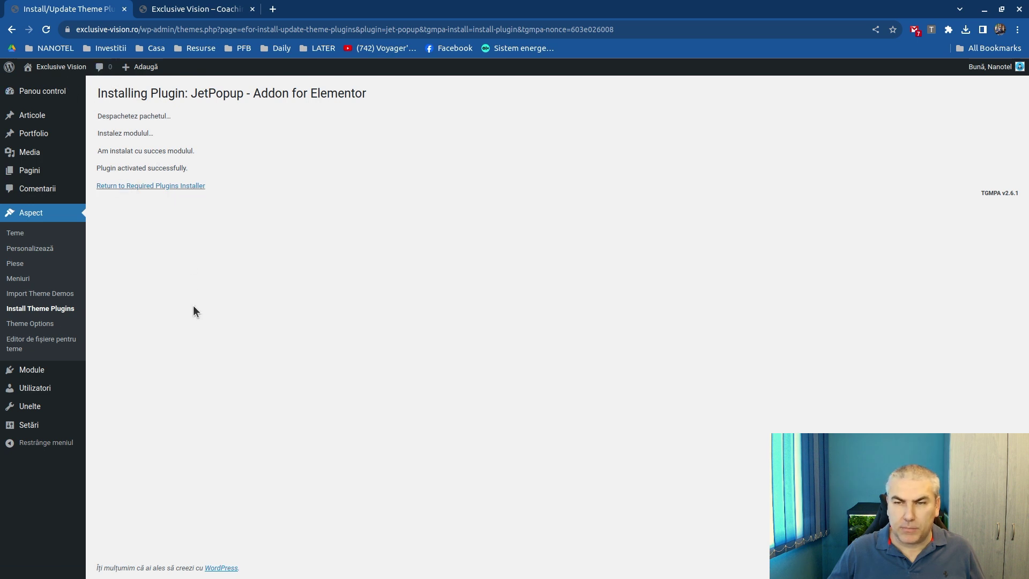
{"action": "left_click", "coordinate": [149, 186]}
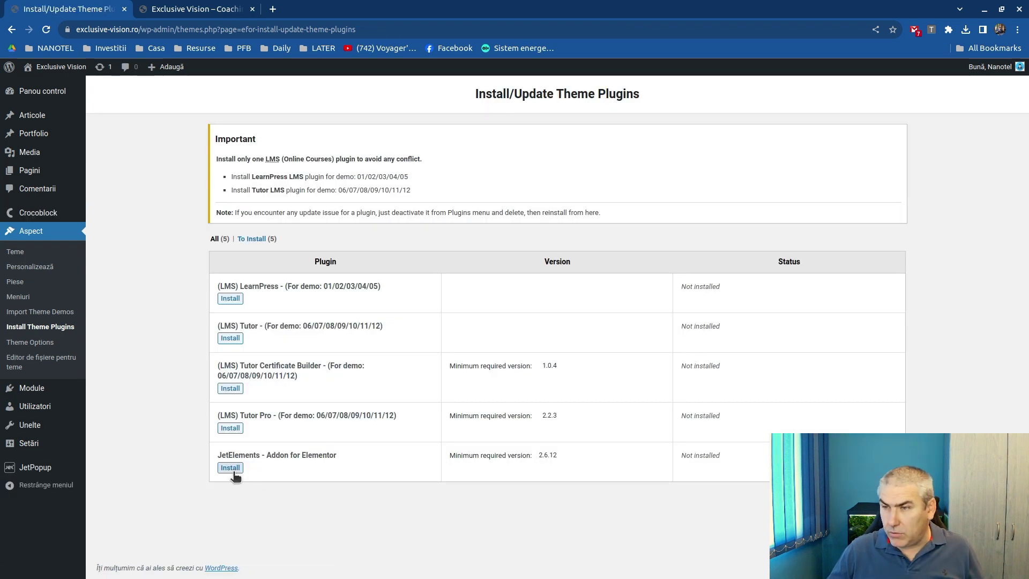
{"action": "left_click", "coordinate": [232, 469]}
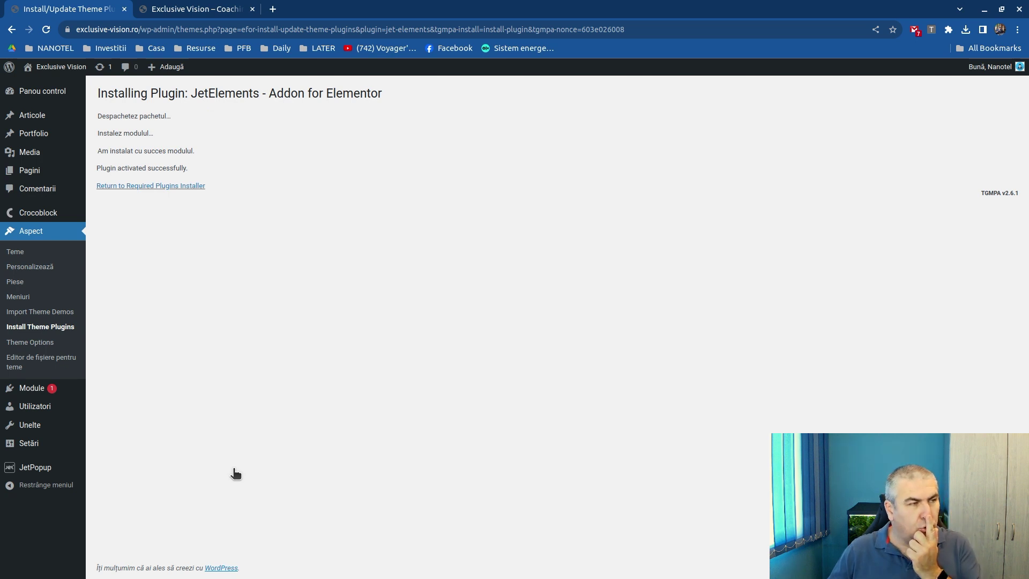
{"action": "left_click", "coordinate": [183, 187]}
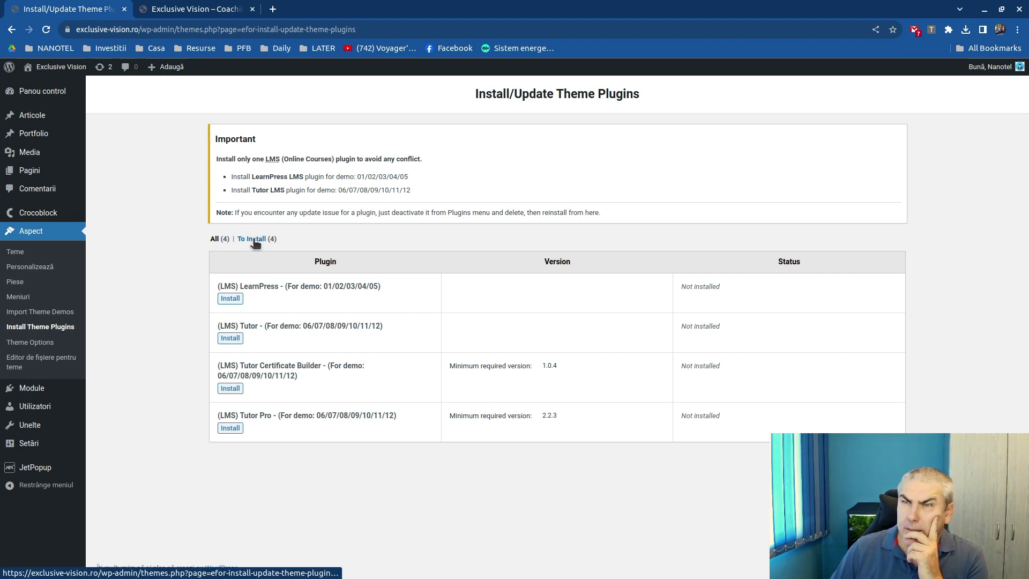
Install Elementor 3.18.2 from Theme Options and activate the plugin
{"action": "left_click", "coordinate": [31, 343]}
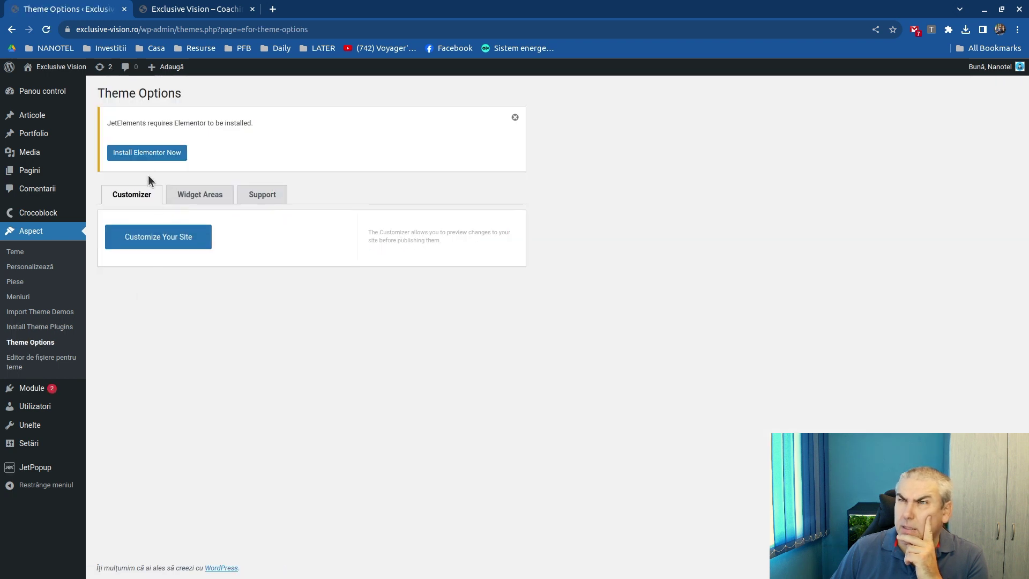
{"action": "left_click", "coordinate": [150, 154]}
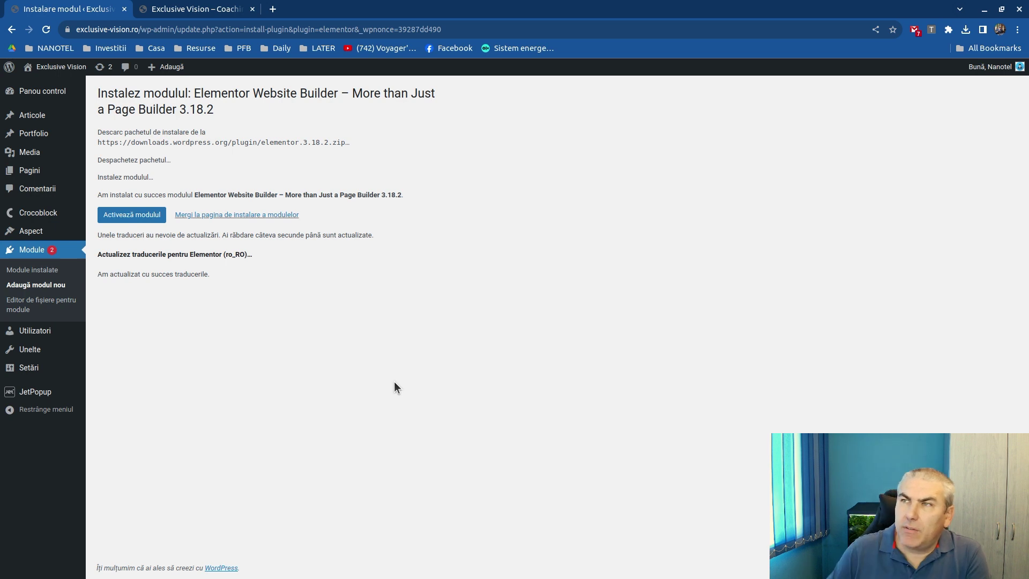
{"action": "left_click", "coordinate": [141, 215]}
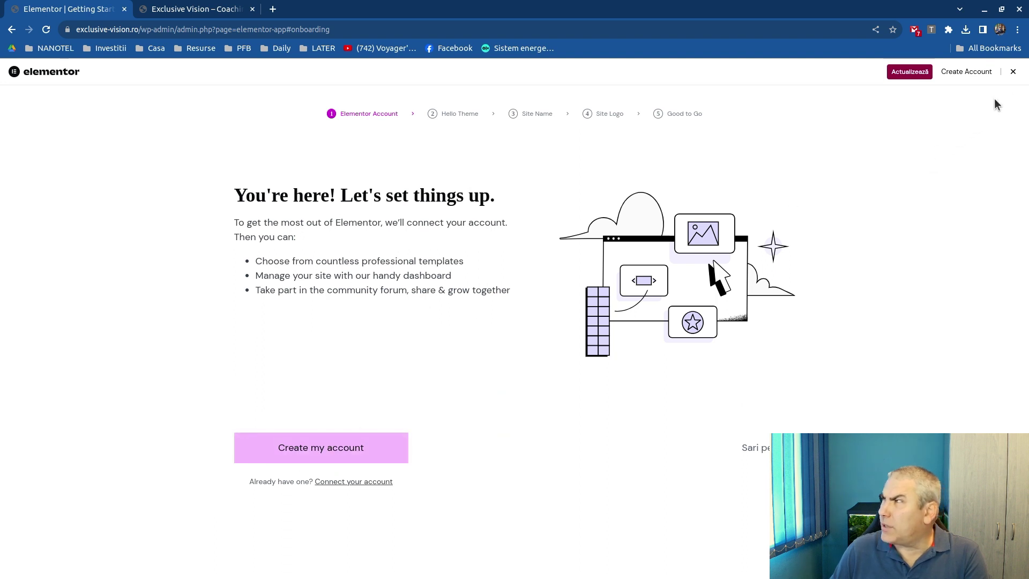
Dismiss the Elementor onboarding, run the JetElements database update, and view the installed plugins
{"action": "left_click", "coordinate": [1013, 72]}
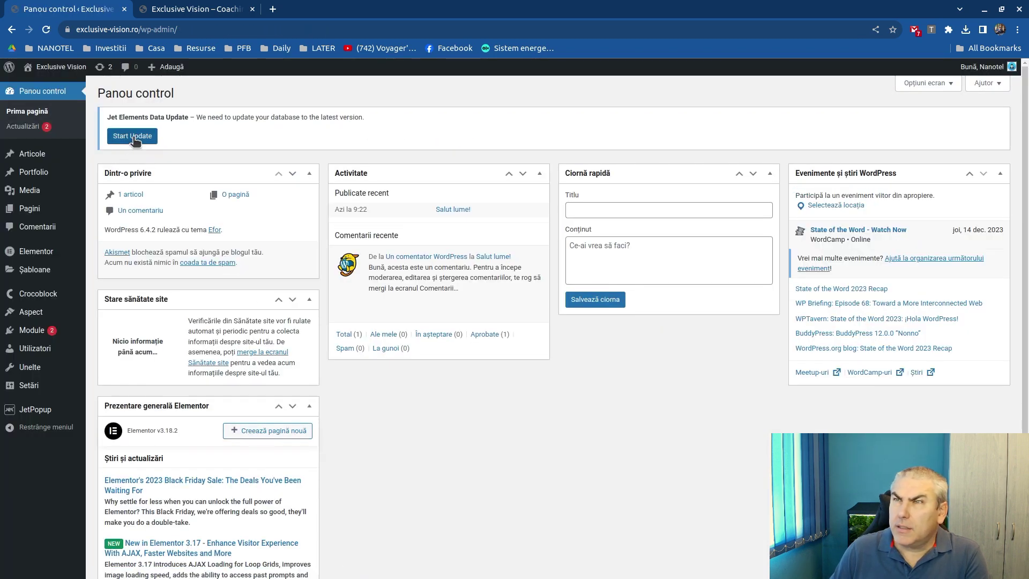
{"action": "left_click", "coordinate": [132, 135]}
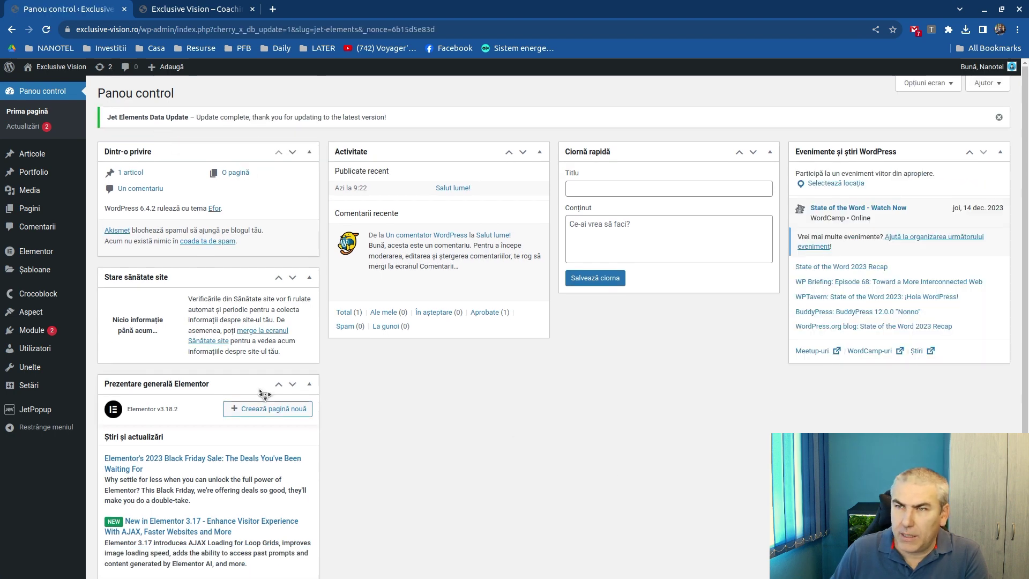
{"action": "left_click", "coordinate": [25, 331]}
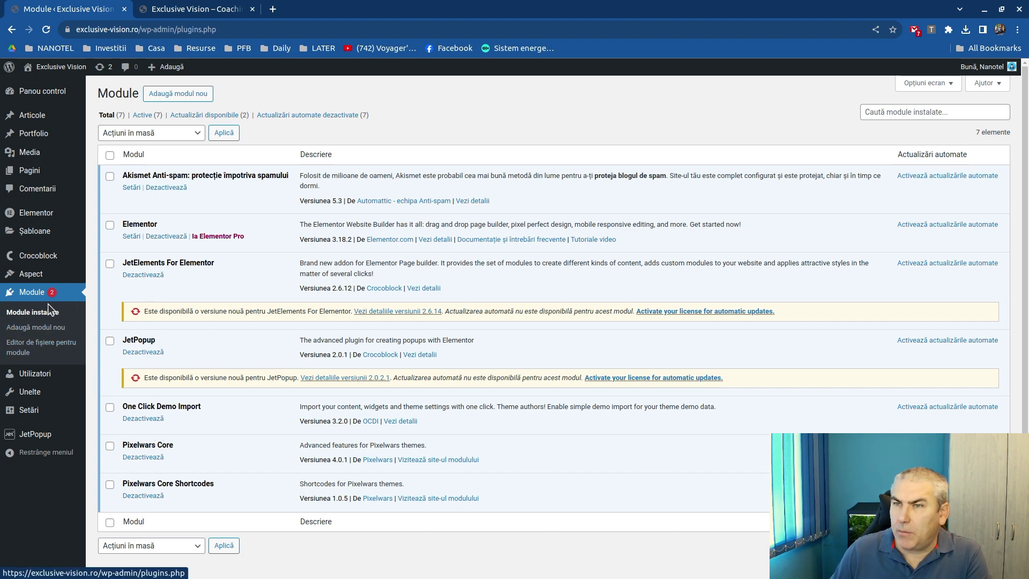
Browse the Efor demo designs on the Import Theme Demos page, then open a new browser tab
{"action": "mouse_move", "coordinate": [27, 273]}
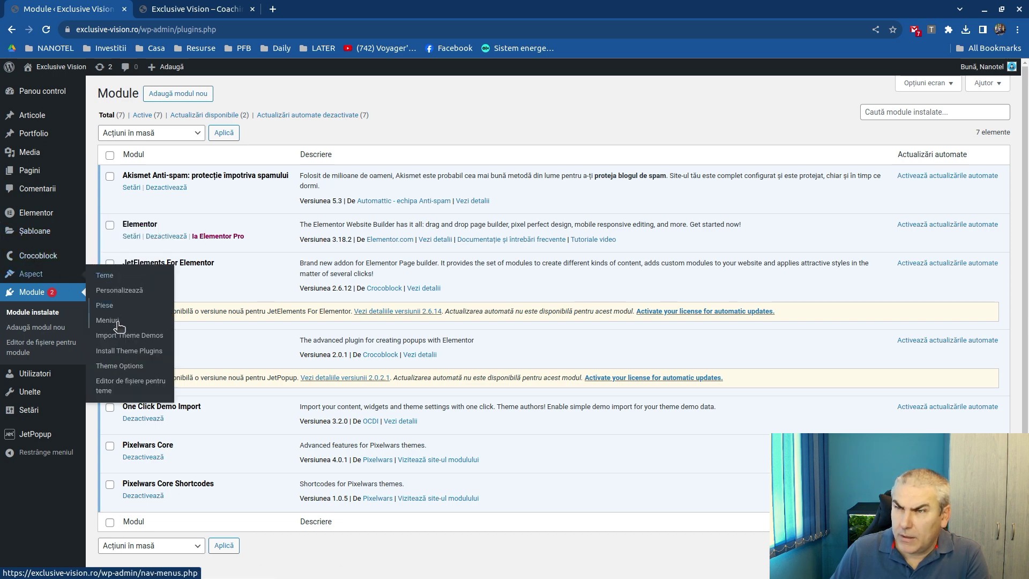
{"action": "left_click", "coordinate": [127, 336]}
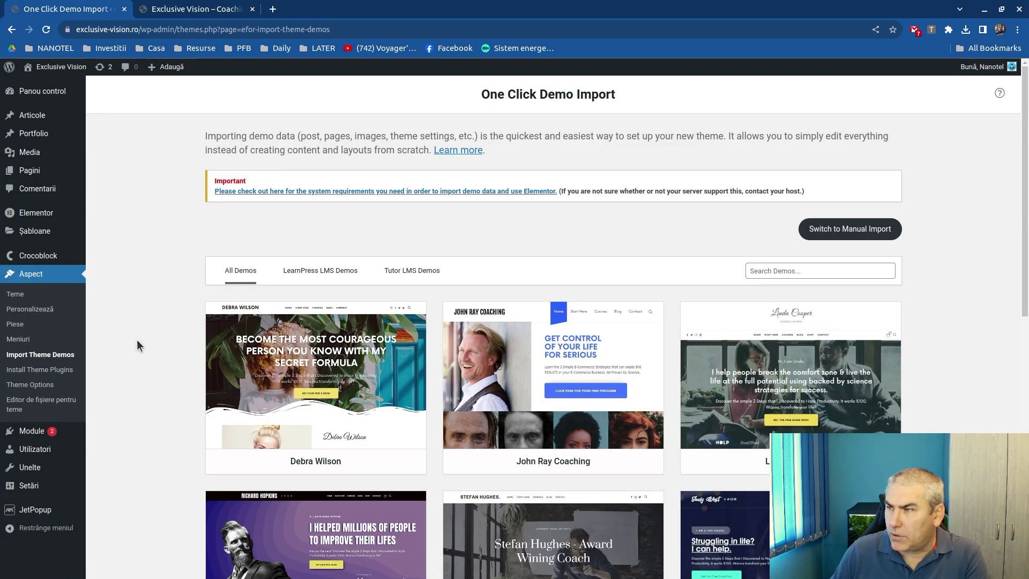
{"action": "scroll", "coordinate": [236, 404], "scroll_direction": "down", "scroll_amount": 3}
{"action": "scroll", "coordinate": [238, 401], "scroll_direction": "up", "scroll_amount": 2}
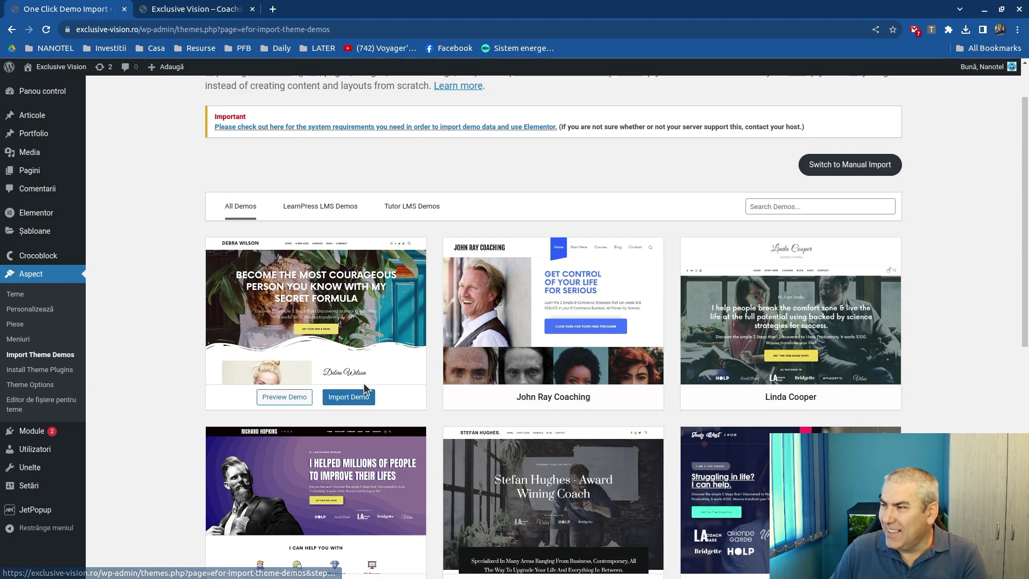
{"action": "scroll", "coordinate": [363, 383], "scroll_direction": "down", "scroll_amount": 3}
{"action": "scroll", "coordinate": [363, 383], "scroll_direction": "down", "scroll_amount": 4}
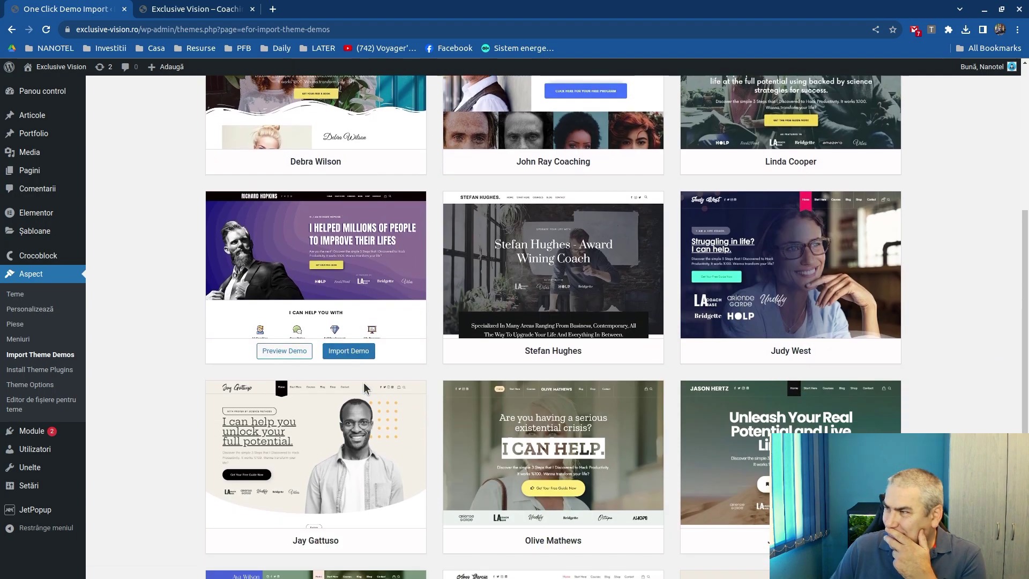
{"action": "scroll", "coordinate": [366, 387], "scroll_direction": "up", "scroll_amount": 8}
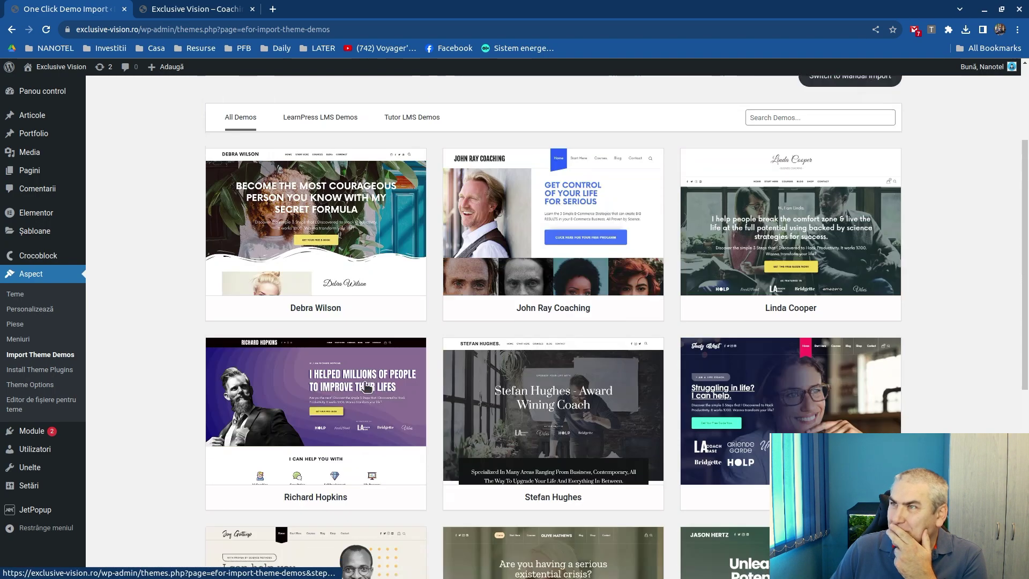
{"action": "left_click", "coordinate": [274, 10]}
Search themeforest.net for 'efor' and open the Efor theme's page
{"action": "type", "text": "theme"}
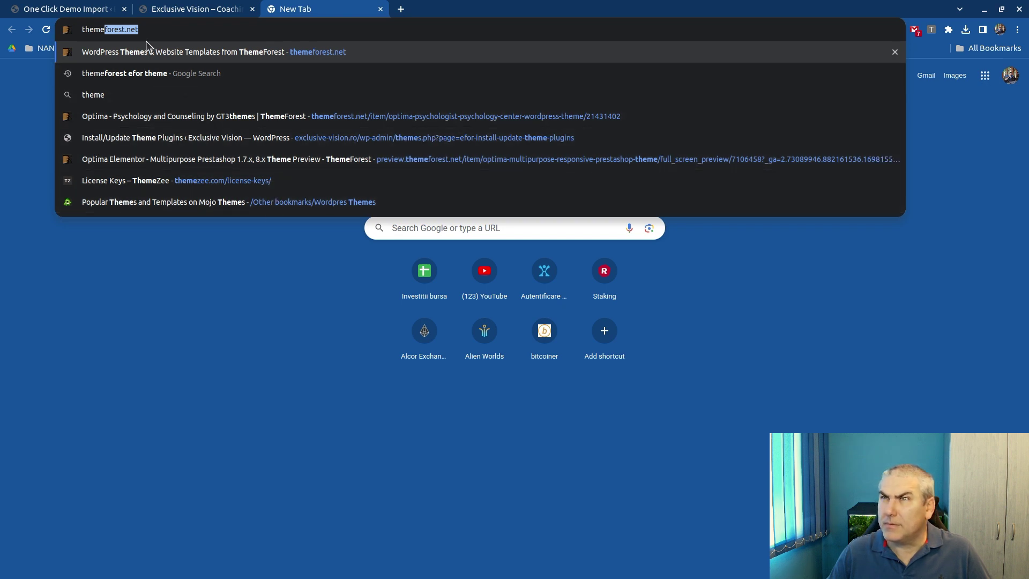
{"action": "left_click", "coordinate": [169, 29]}
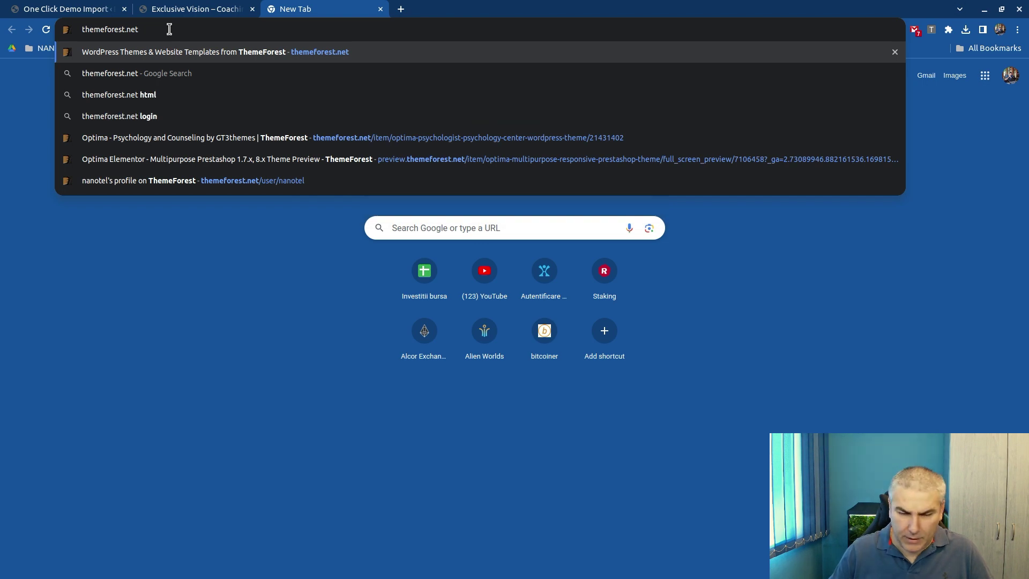
{"action": "type", "text": "efor"}
{"action": "key", "text": "Return"}
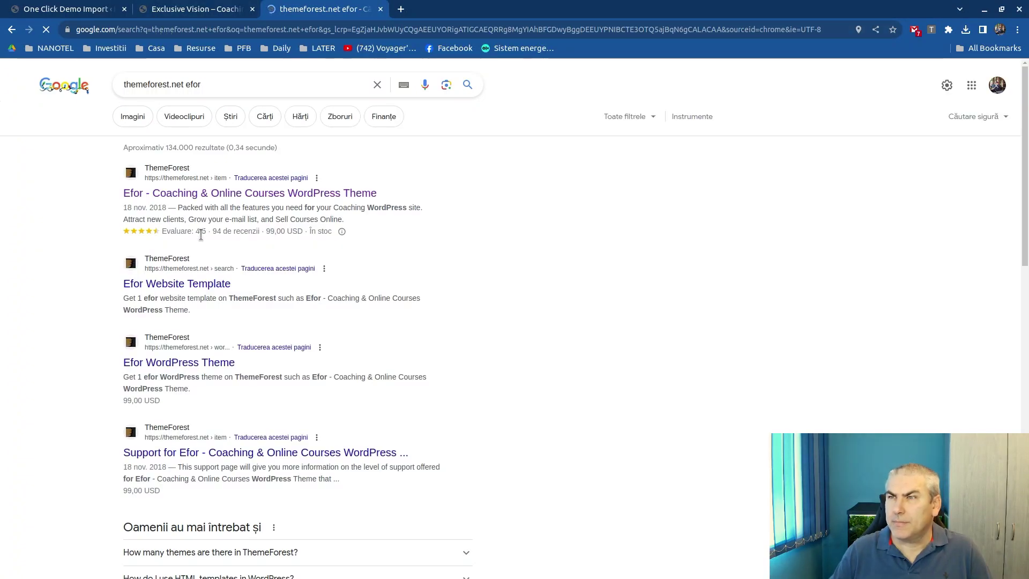
{"action": "left_click", "coordinate": [220, 194]}
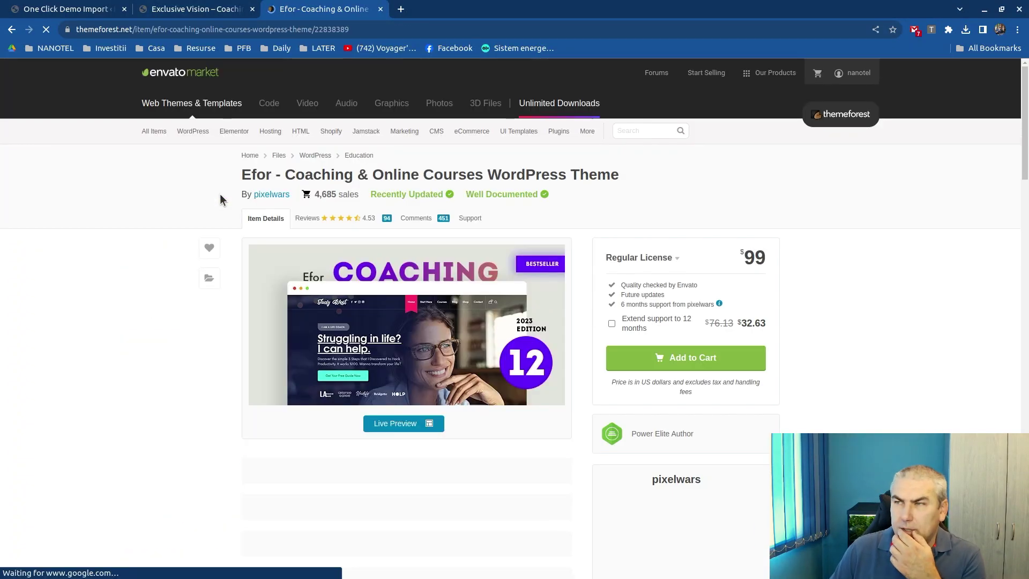
Browse the Efor live demo previews, including demo 12, then return to the Exclusive Vision tab
{"action": "left_click", "coordinate": [377, 420]}
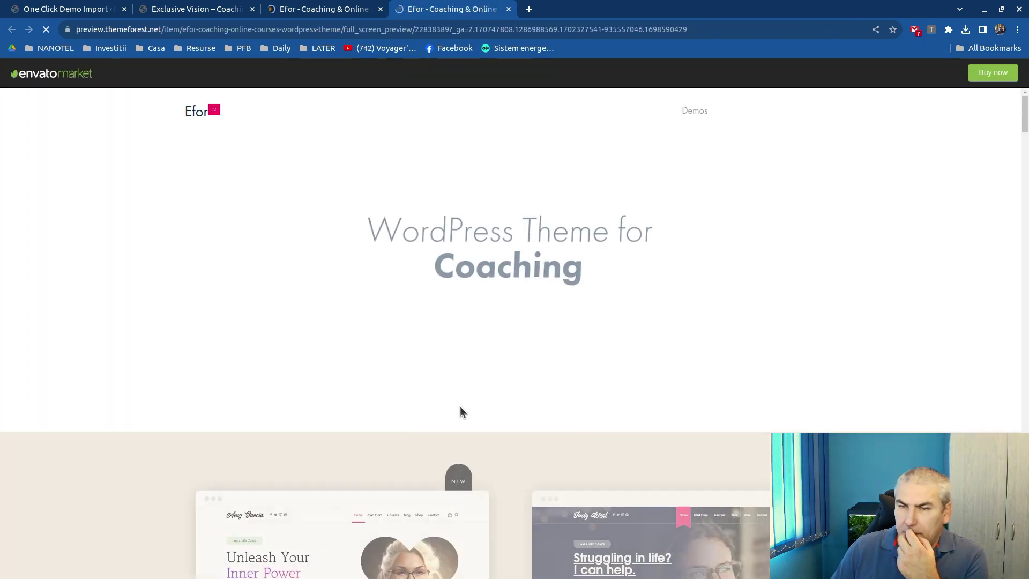
{"action": "scroll", "coordinate": [460, 413], "scroll_direction": "down", "scroll_amount": 9}
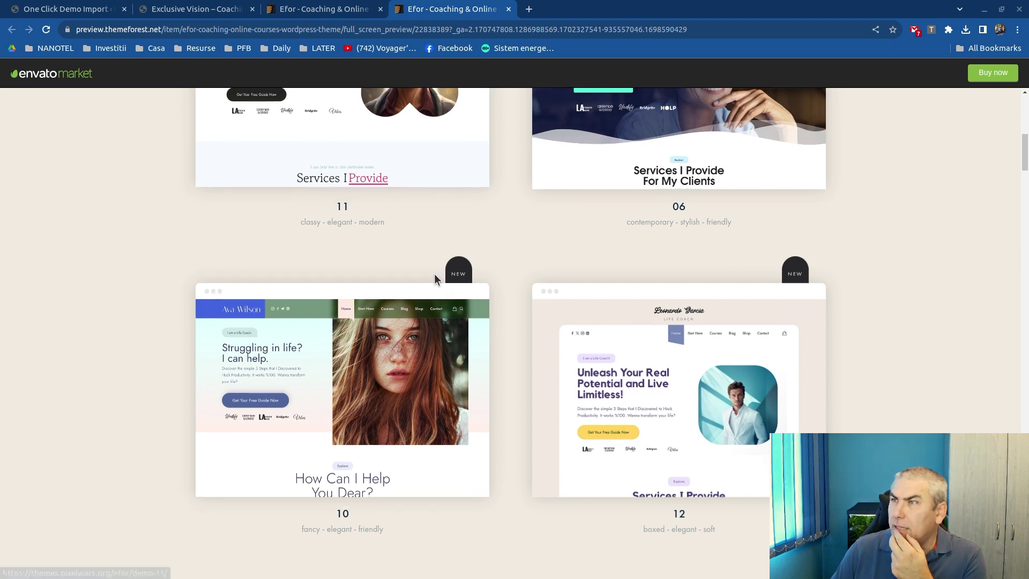
{"action": "left_click", "coordinate": [585, 370]}
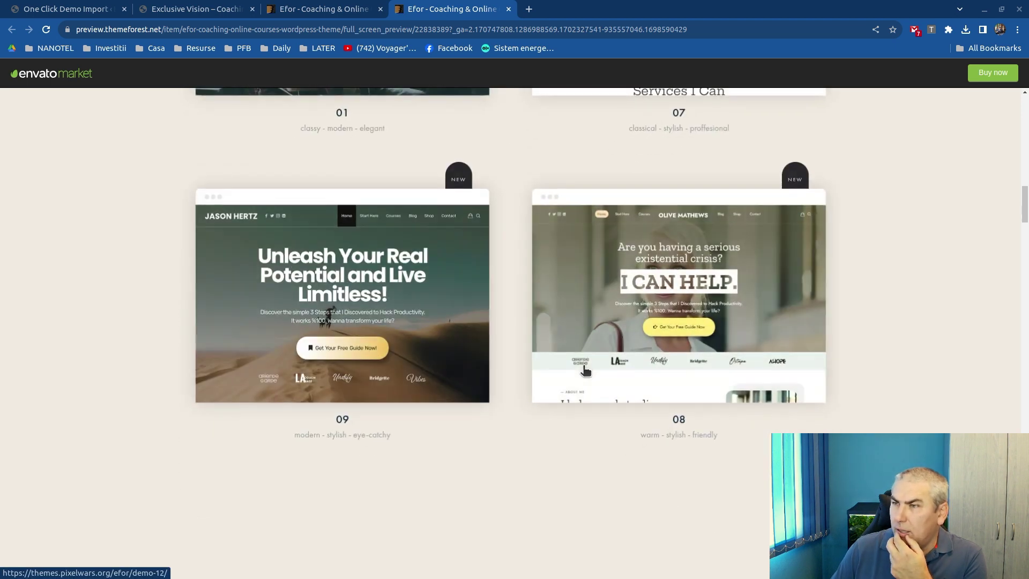
{"action": "scroll", "coordinate": [530, 378], "scroll_direction": "up", "scroll_amount": 3}
{"action": "scroll", "coordinate": [530, 378], "scroll_direction": "down", "scroll_amount": 7}
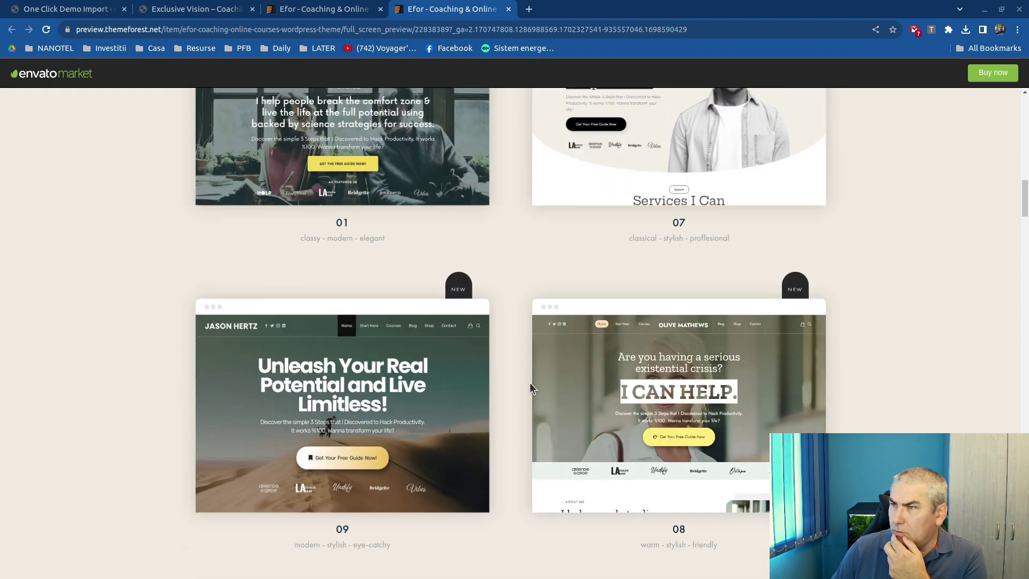
{"action": "scroll", "coordinate": [530, 381], "scroll_direction": "down", "scroll_amount": 2}
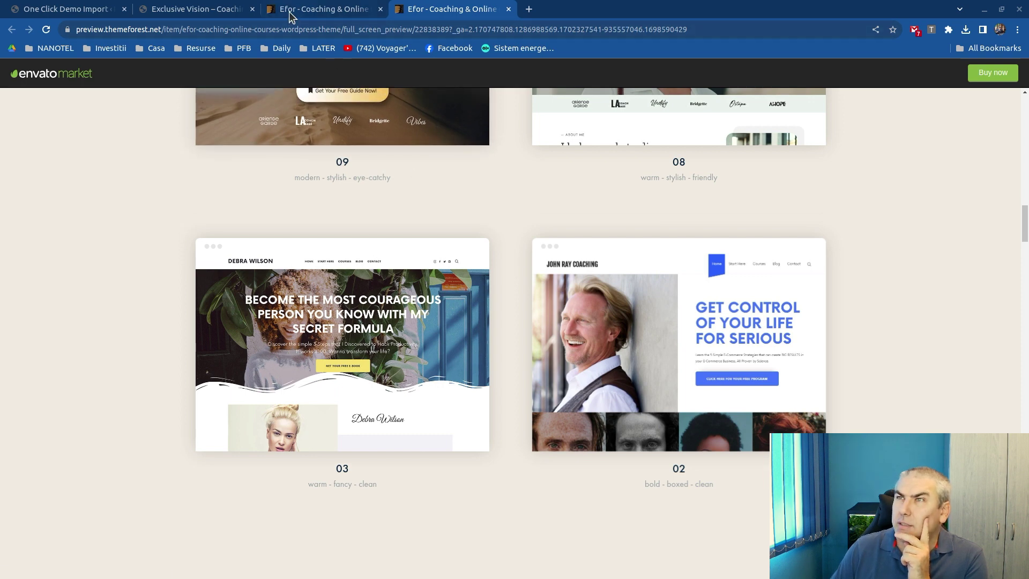
{"action": "left_click", "coordinate": [200, 10]}
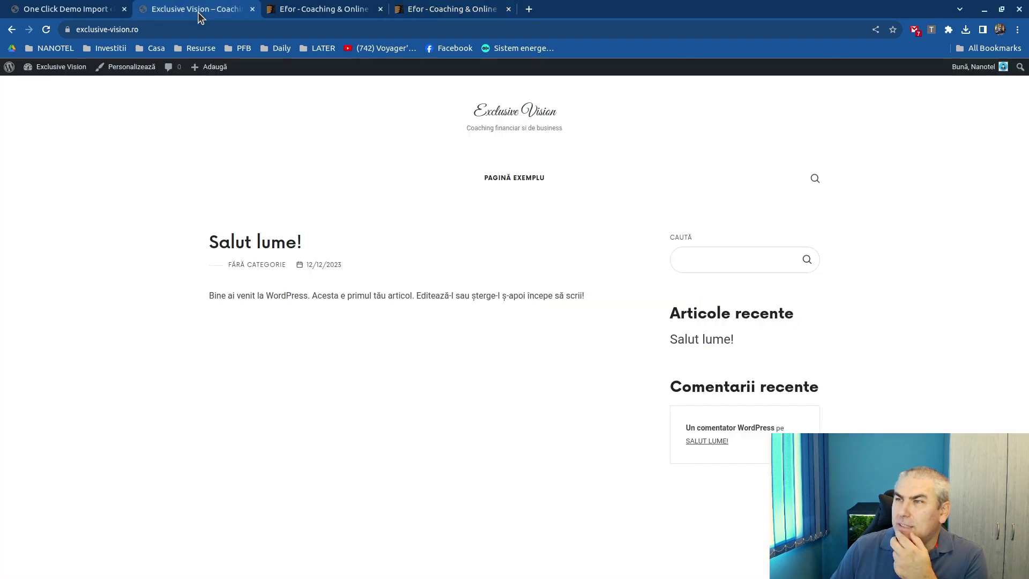
Start the Debra Wilson demo import and uncheck WooCommerce, MC4WP, Regenerate Thumbnails, GDPR and Envato Market
{"action": "left_click", "coordinate": [101, 12]}
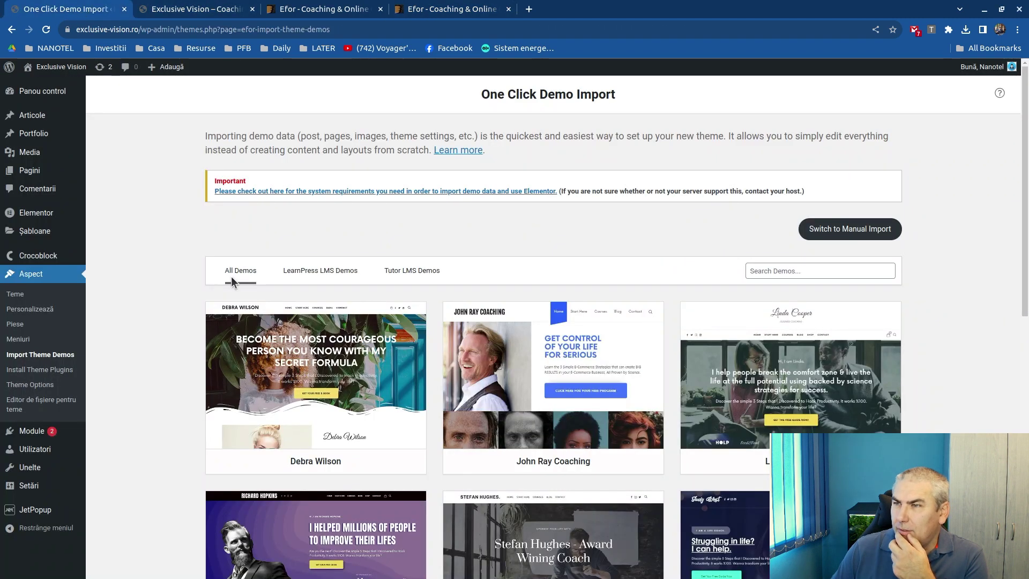
{"action": "left_click", "coordinate": [344, 463]}
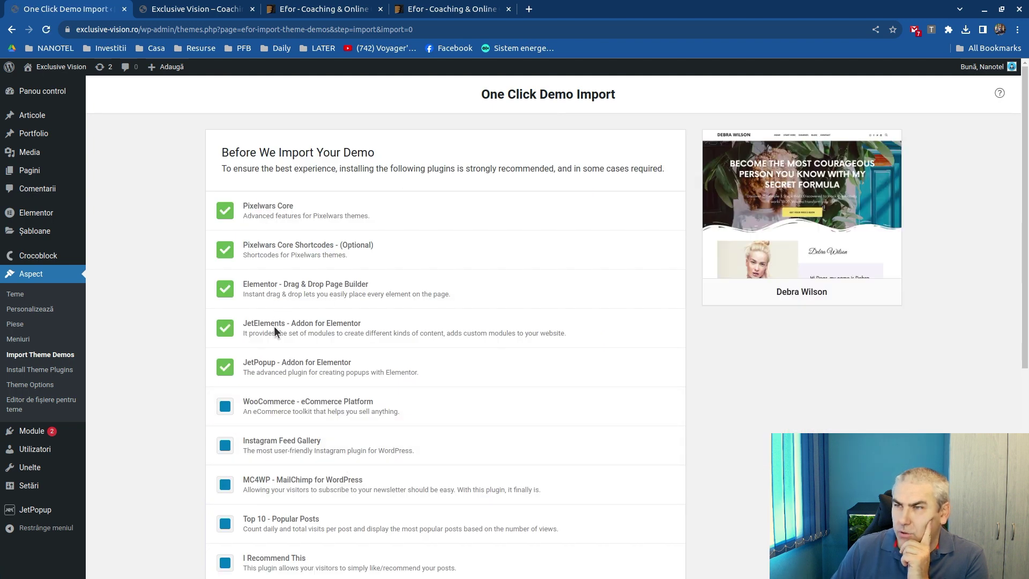
{"action": "left_click", "coordinate": [225, 406]}
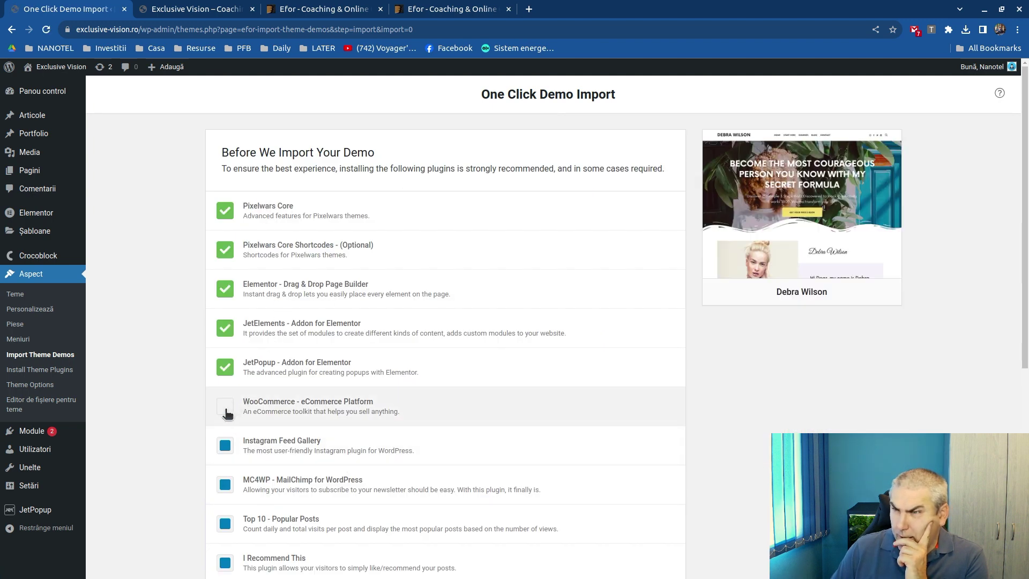
{"action": "scroll", "coordinate": [156, 382], "scroll_direction": "down", "scroll_amount": 3}
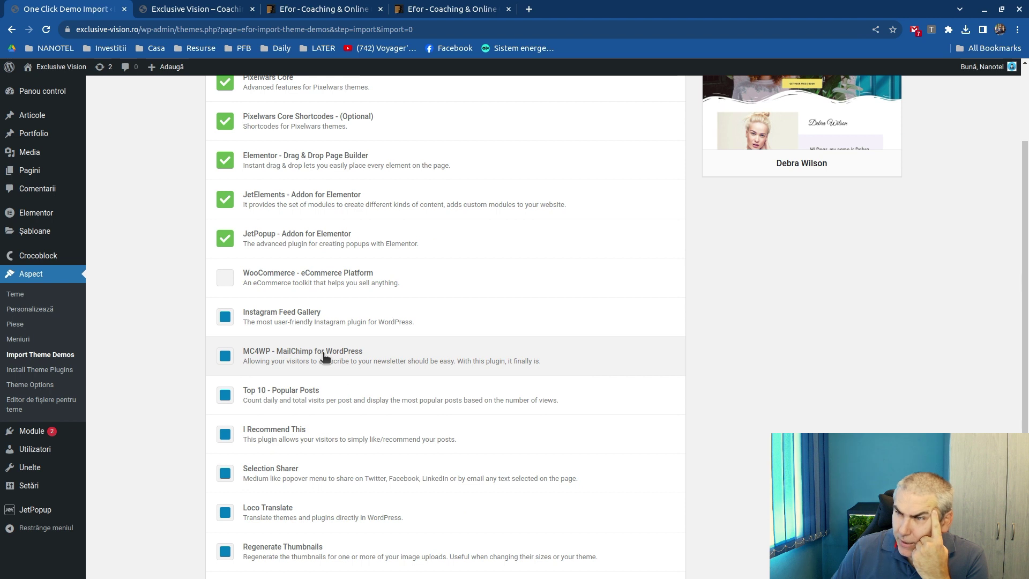
{"action": "left_click", "coordinate": [225, 357]}
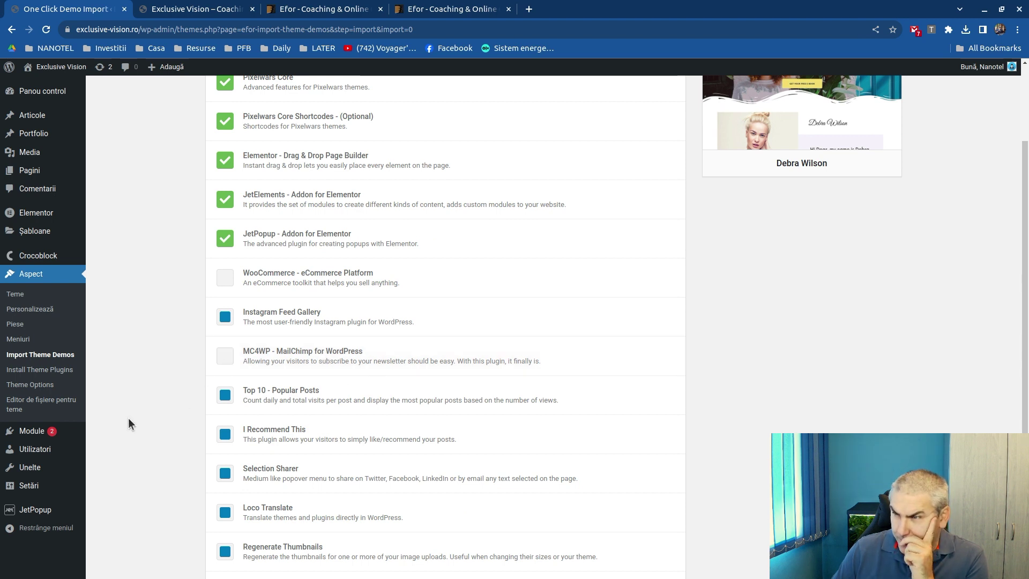
{"action": "scroll", "coordinate": [140, 425], "scroll_direction": "down", "scroll_amount": 2}
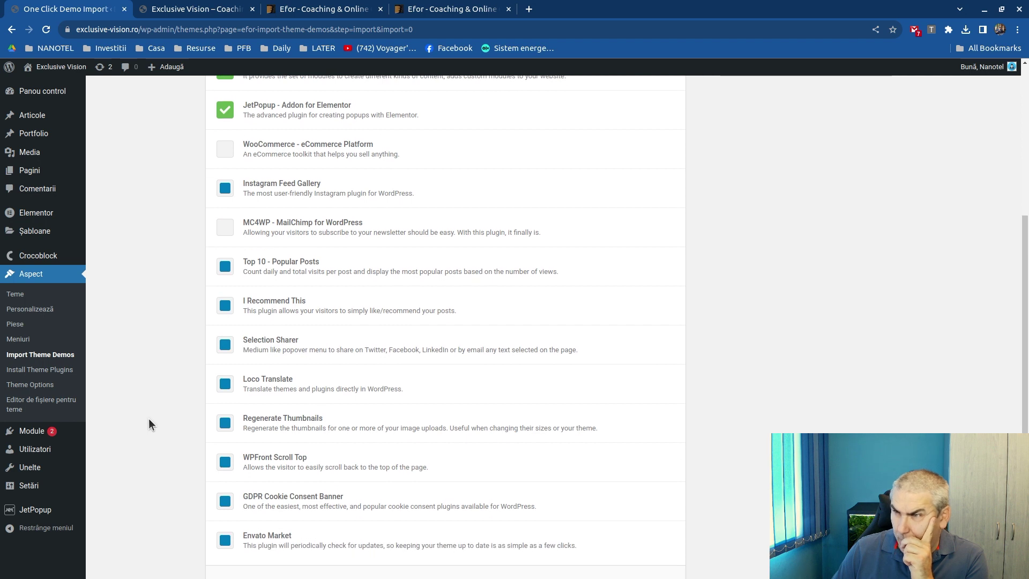
{"action": "left_click", "coordinate": [225, 423]}
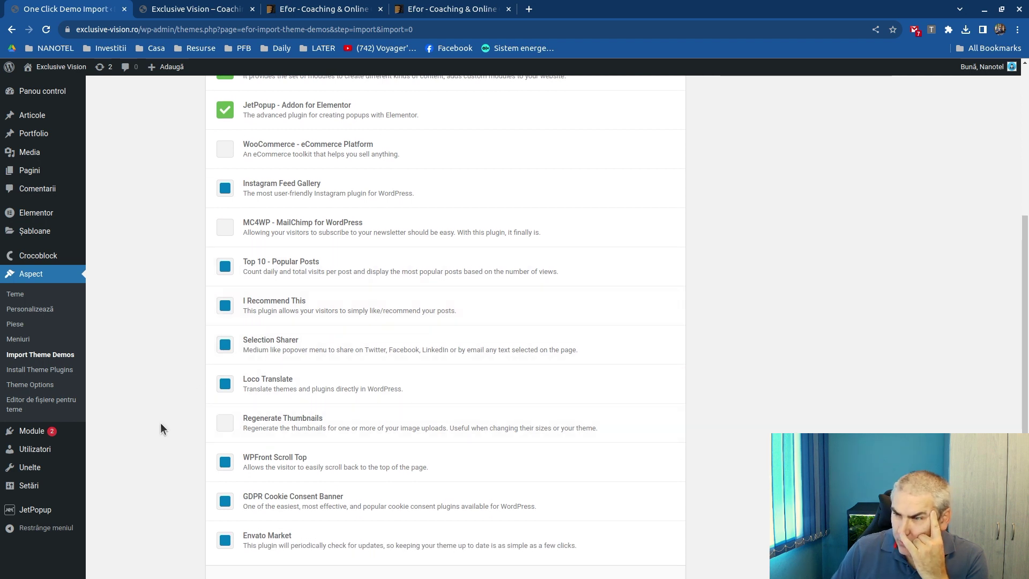
{"action": "left_click", "coordinate": [225, 502]}
{"action": "scroll", "coordinate": [177, 417], "scroll_direction": "down", "scroll_amount": 3}
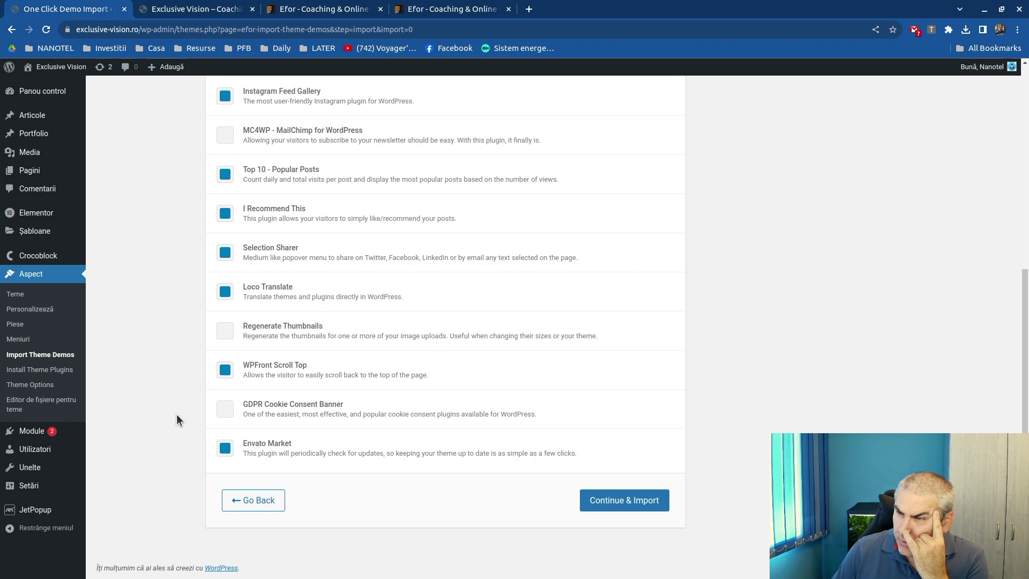
{"action": "left_click", "coordinate": [222, 452]}
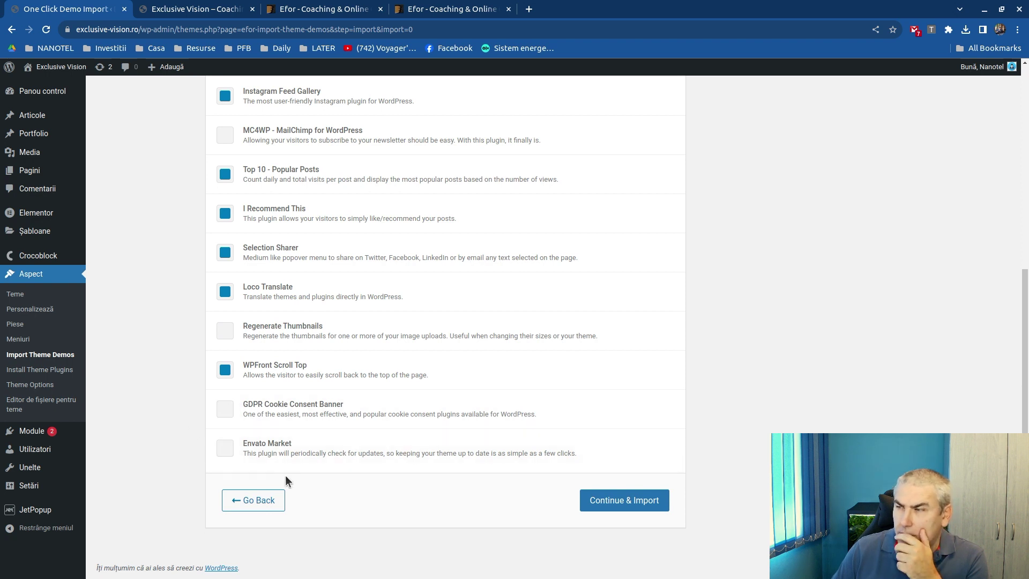
Re-check Envato Market, GDPR Cookie Consent Banner, Regenerate Thumbnails and MC4WP, then Continue & Import
{"action": "left_click", "coordinate": [225, 448]}
{"action": "left_click", "coordinate": [225, 409]}
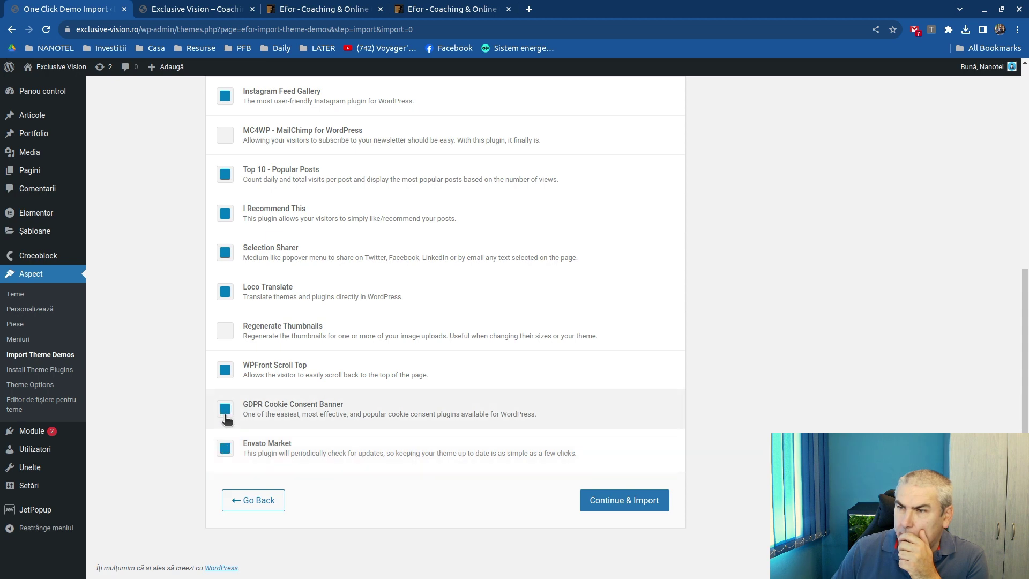
{"action": "left_click", "coordinate": [224, 333]}
{"action": "scroll", "coordinate": [223, 332], "scroll_direction": "up", "scroll_amount": 2}
{"action": "left_click", "coordinate": [225, 264]}
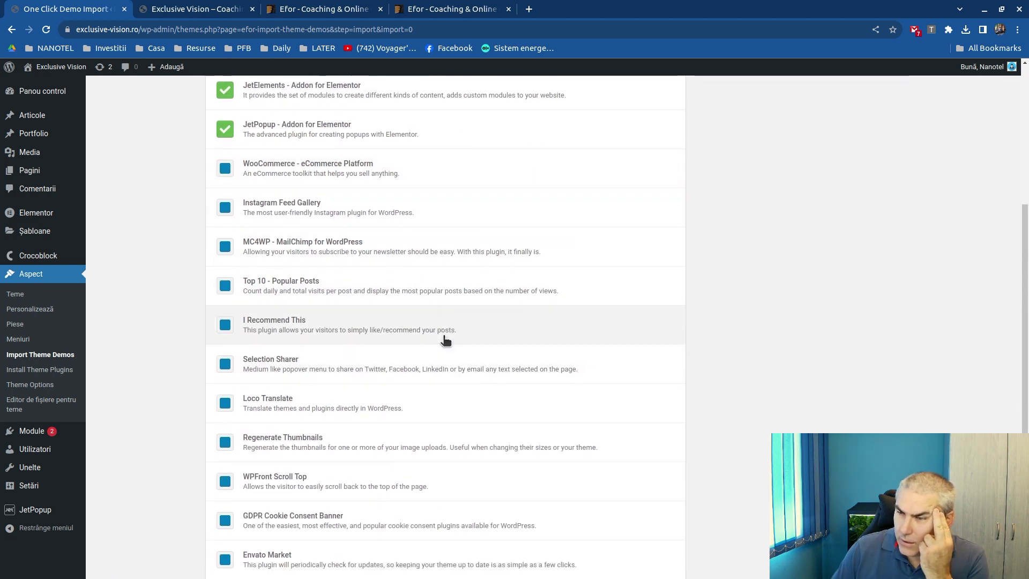
{"action": "scroll", "coordinate": [444, 341], "scroll_direction": "down", "scroll_amount": 2}
{"action": "left_click", "coordinate": [627, 502]}
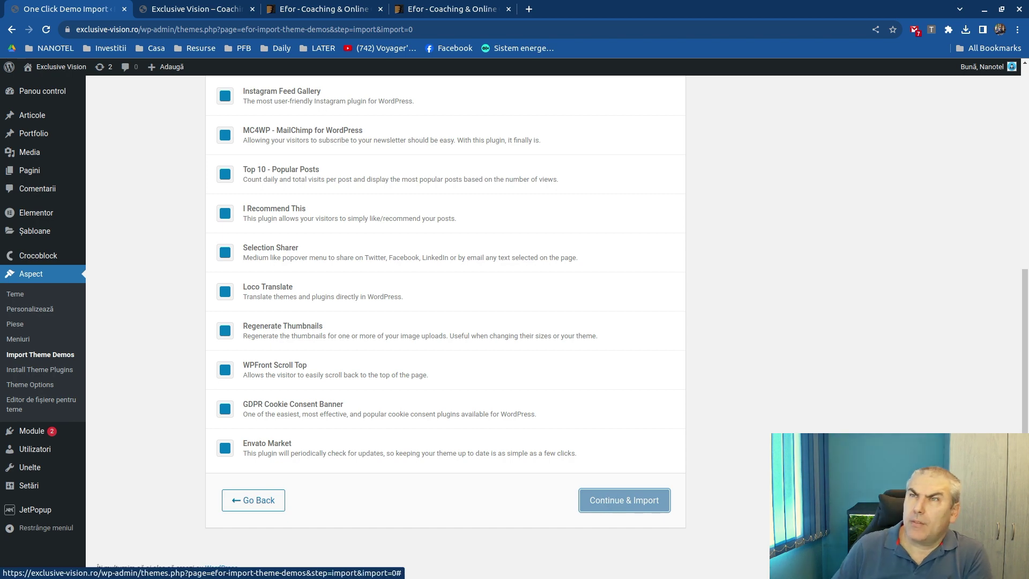
Follow the installation progress of the Debra Wilson demo's recommended plugins
{"action": "scroll", "coordinate": [436, 292], "scroll_direction": "up", "scroll_amount": 6}
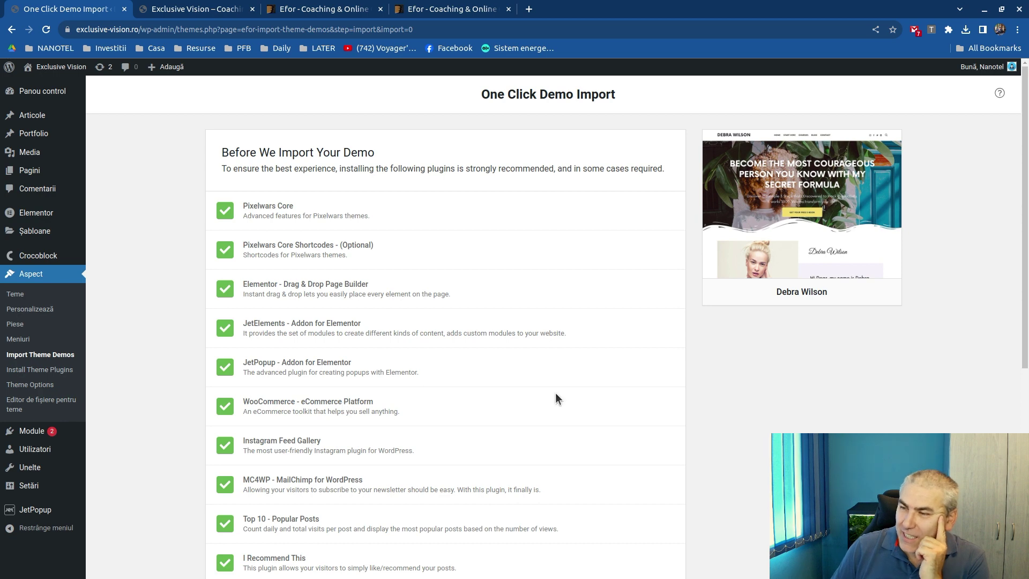
{"action": "scroll", "coordinate": [555, 399], "scroll_direction": "down", "scroll_amount": 5}
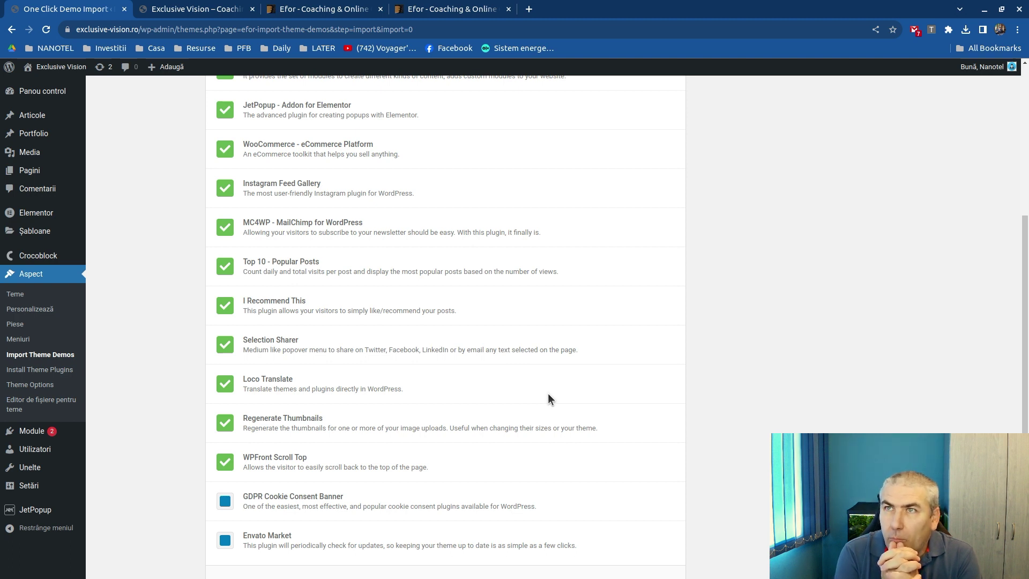
{"action": "scroll", "coordinate": [478, 309], "scroll_direction": "down", "scroll_amount": 3}
{"action": "scroll", "coordinate": [477, 309], "scroll_direction": "down", "scroll_amount": 1}
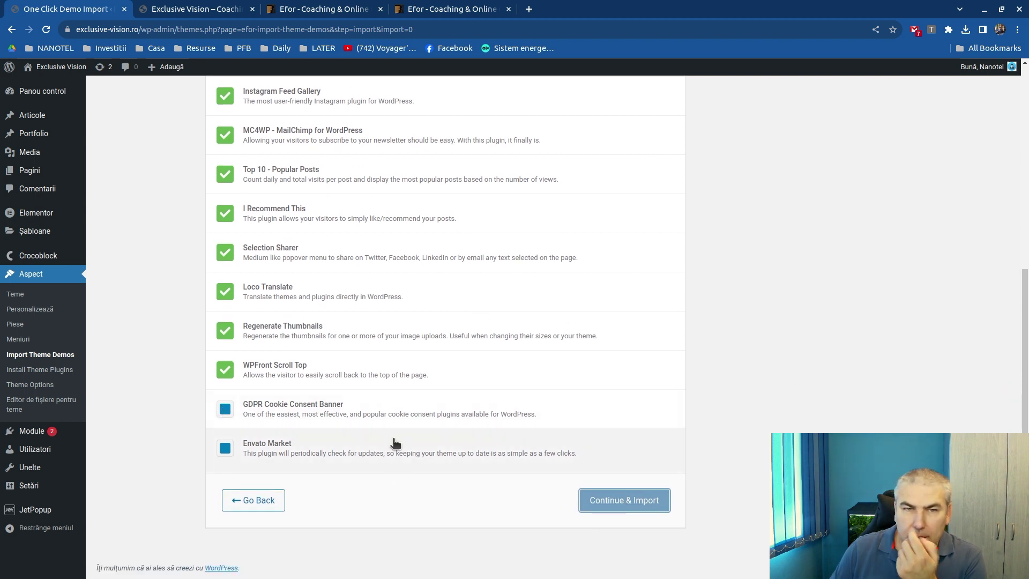
{"action": "scroll", "coordinate": [398, 438], "scroll_direction": "up", "scroll_amount": 3}
{"action": "scroll", "coordinate": [399, 438], "scroll_direction": "up", "scroll_amount": 5}
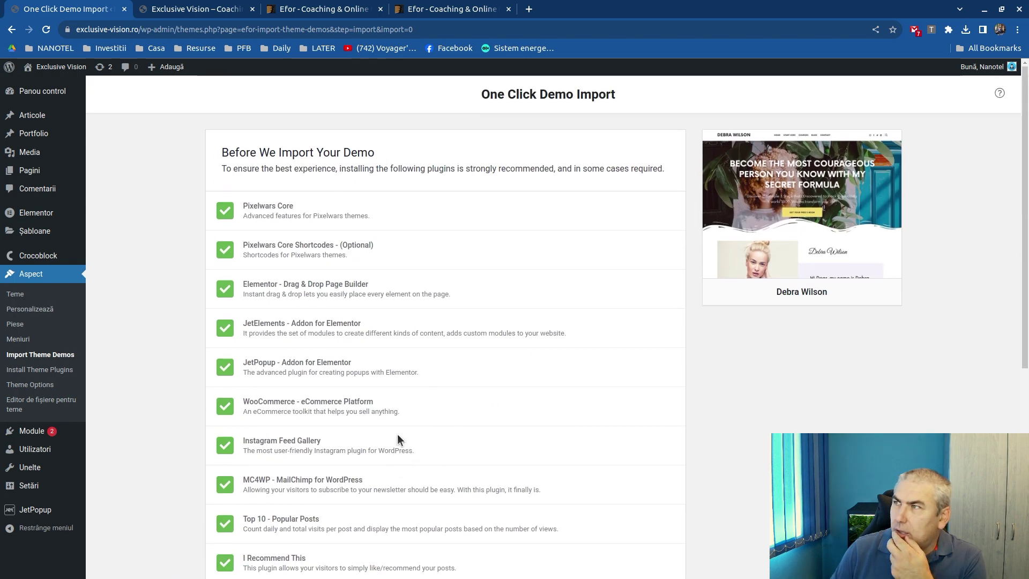
{"action": "scroll", "coordinate": [397, 433], "scroll_direction": "down", "scroll_amount": 6}
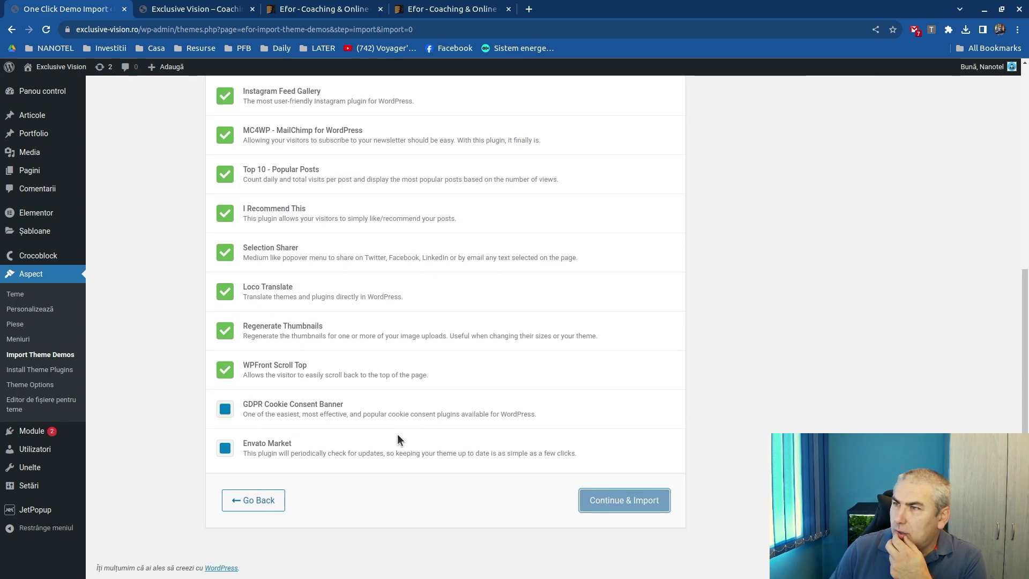
Toggle GDPR Cookie Consent Banner and Envato Market, retry Continue & Import, then return to the demo list
{"action": "left_click", "coordinate": [226, 410]}
{"action": "left_click", "coordinate": [226, 410]}
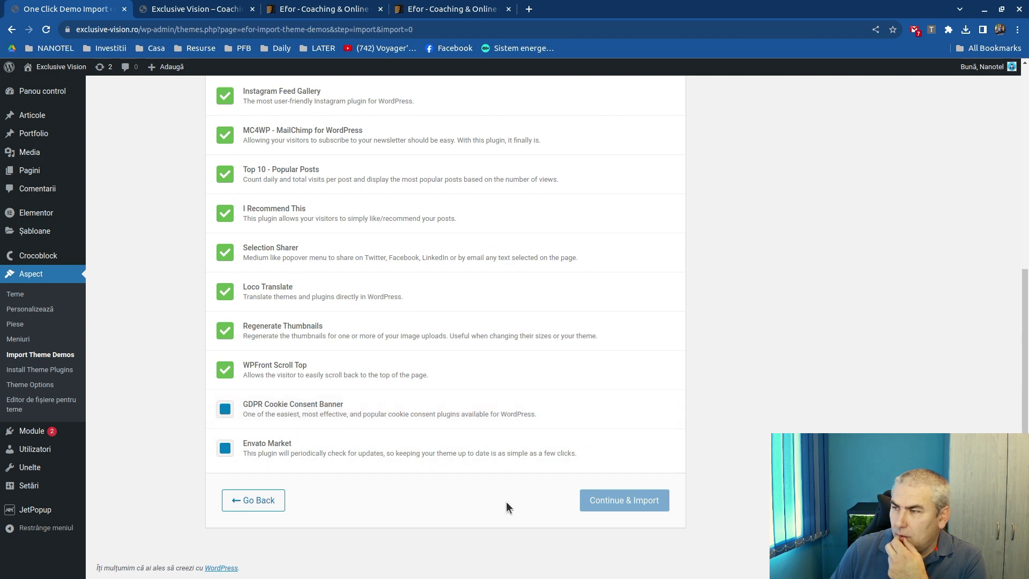
{"action": "left_click", "coordinate": [616, 500]}
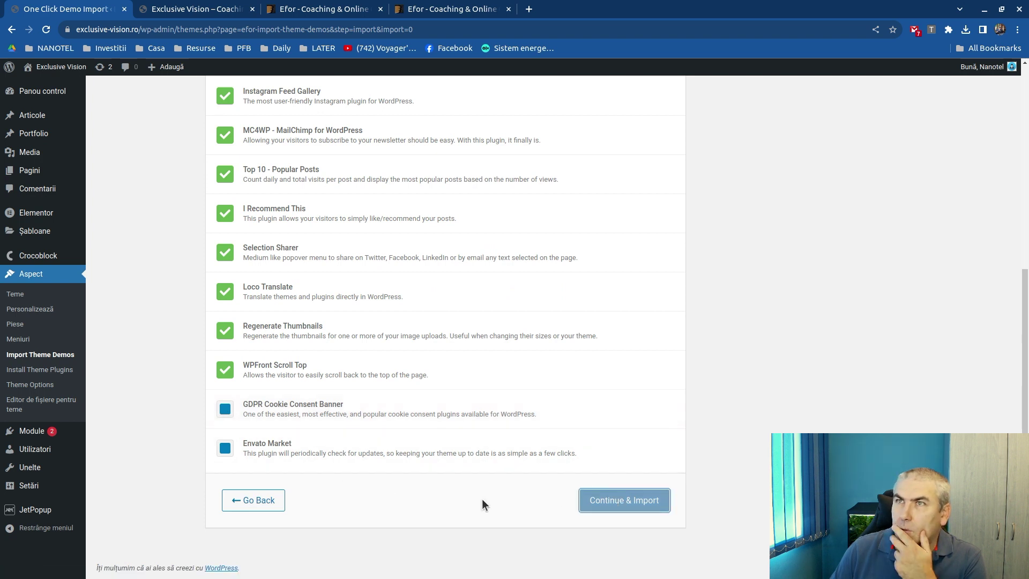
{"action": "left_click", "coordinate": [225, 450]}
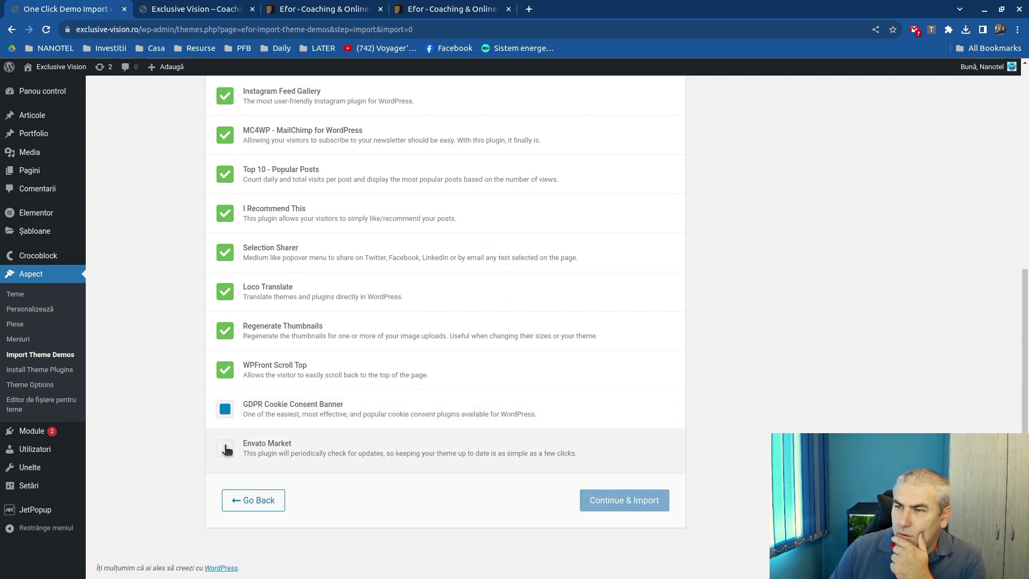
{"action": "left_click", "coordinate": [226, 448]}
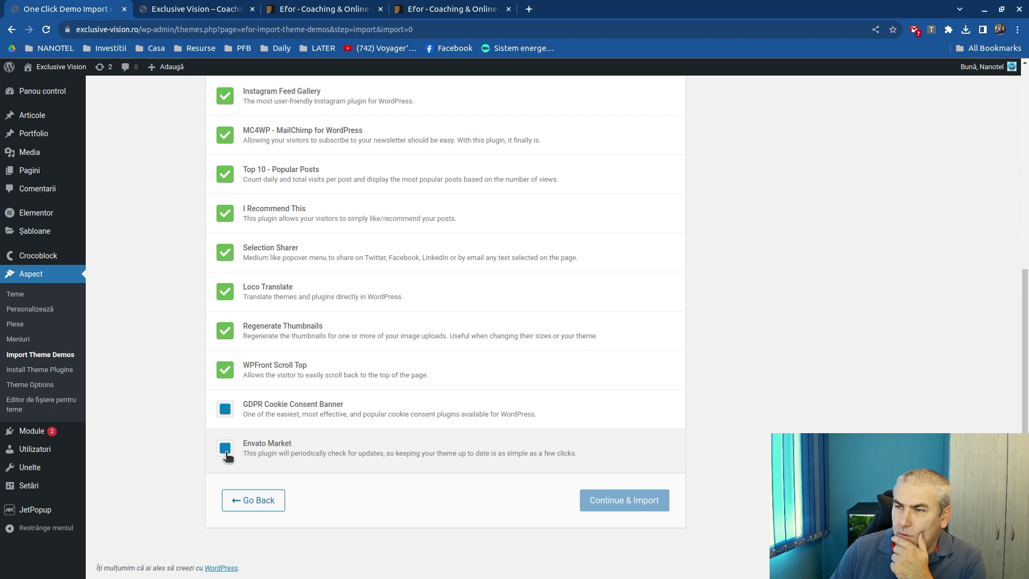
{"action": "left_click", "coordinate": [246, 496]}
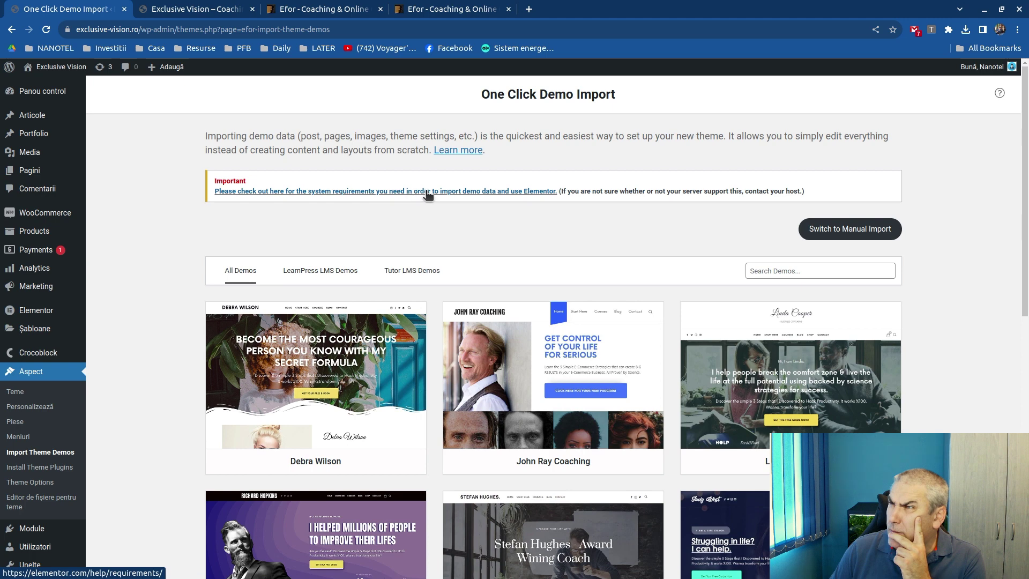
Re-run the Debra Wilson demo import with GDPR Cookie Consent Banner and Envato Market selected
{"action": "mouse_move", "coordinate": [368, 369]}
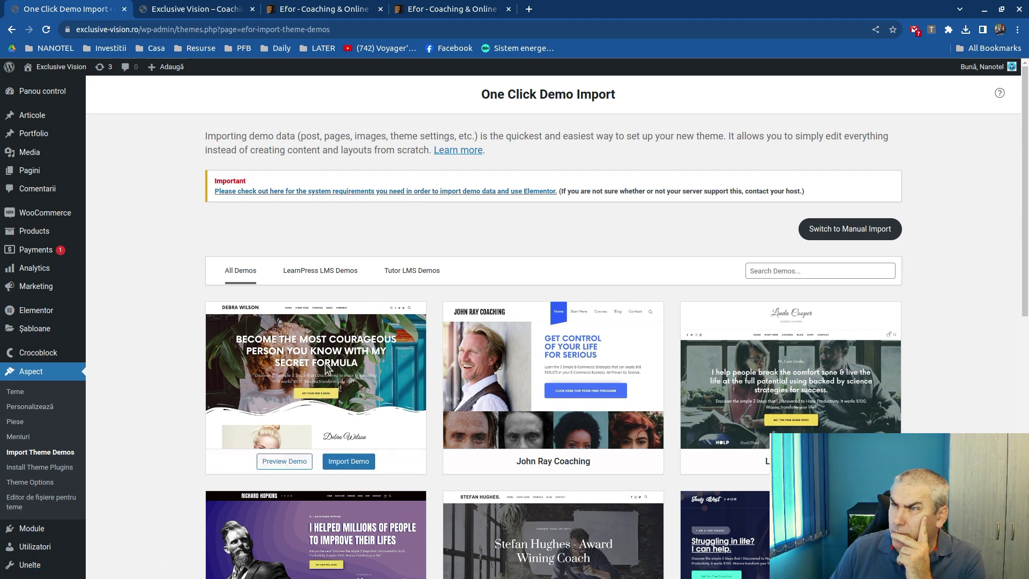
{"action": "left_click", "coordinate": [333, 463]}
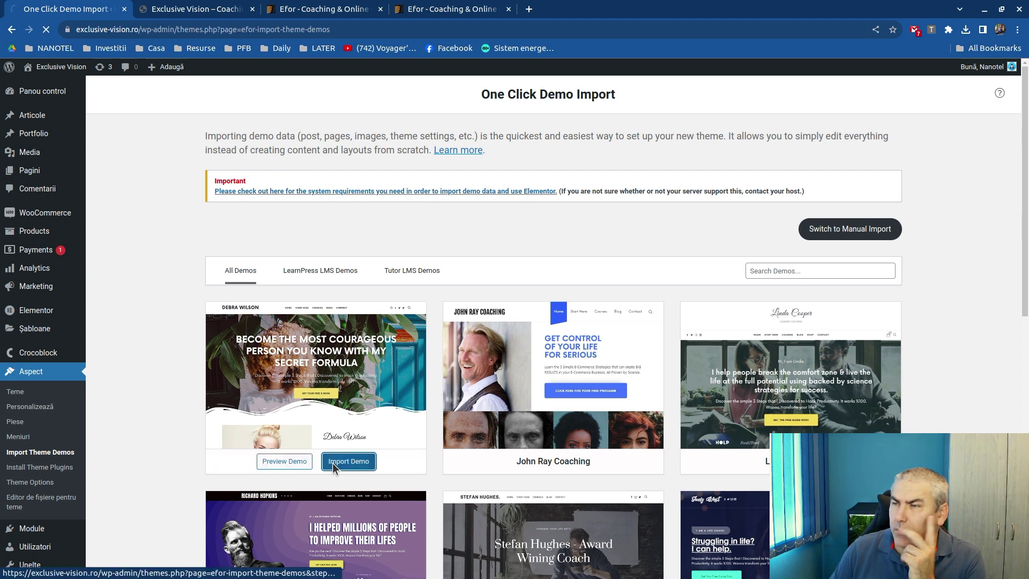
{"action": "scroll", "coordinate": [547, 361], "scroll_direction": "down", "scroll_amount": 7}
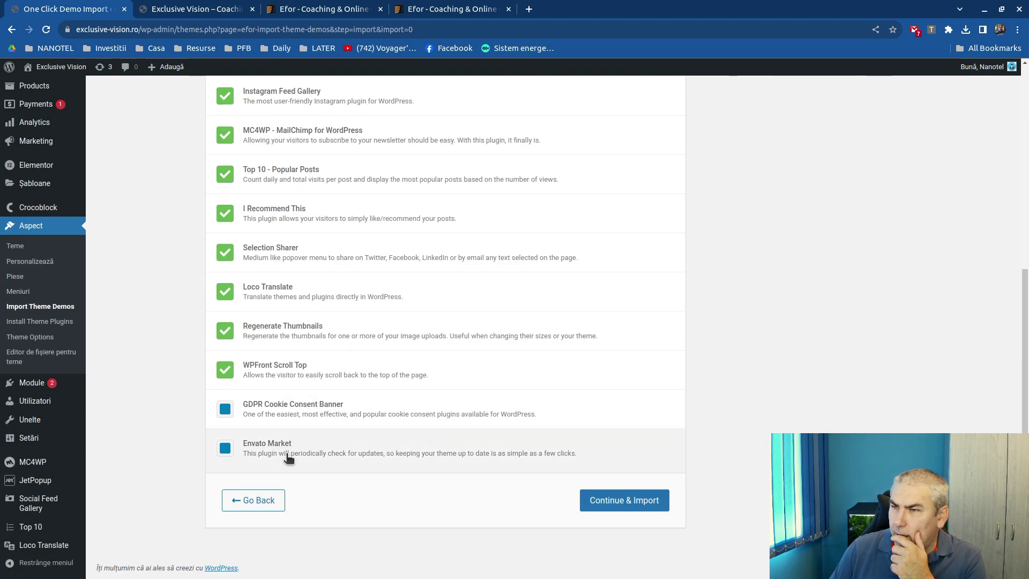
{"action": "left_click", "coordinate": [219, 414]}
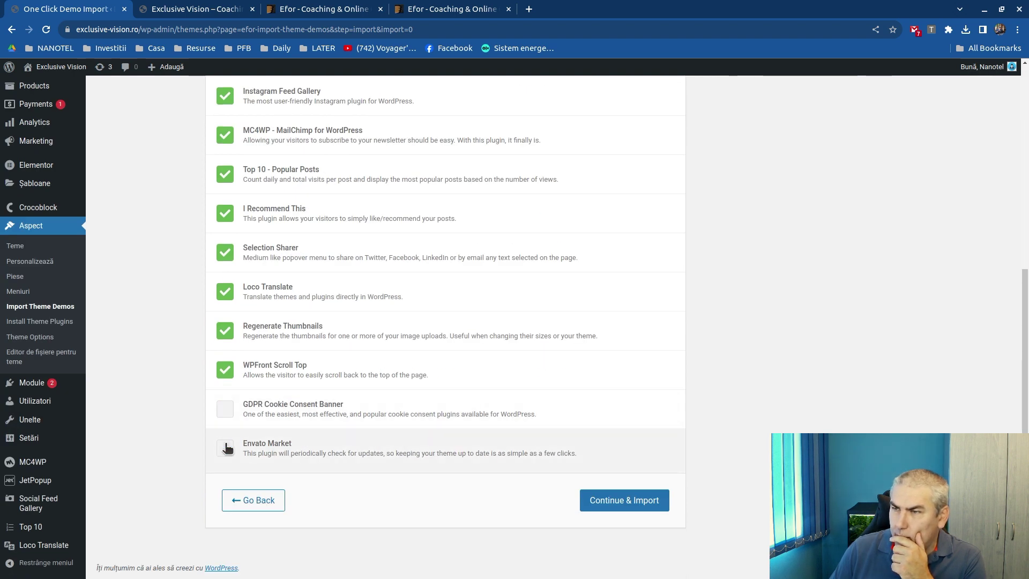
{"action": "left_click", "coordinate": [225, 410]}
{"action": "left_click", "coordinate": [226, 449]}
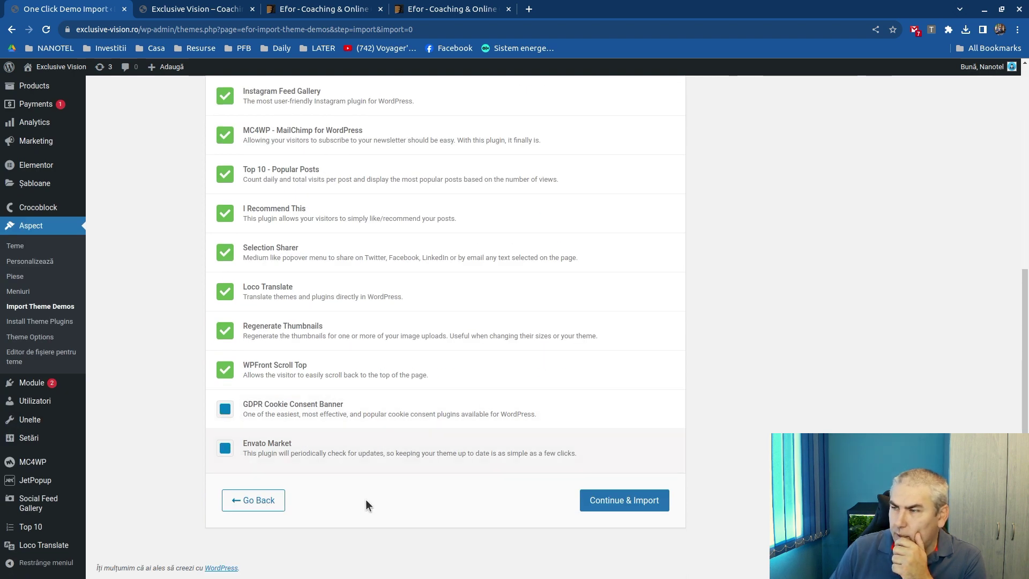
{"action": "left_click", "coordinate": [638, 501]}
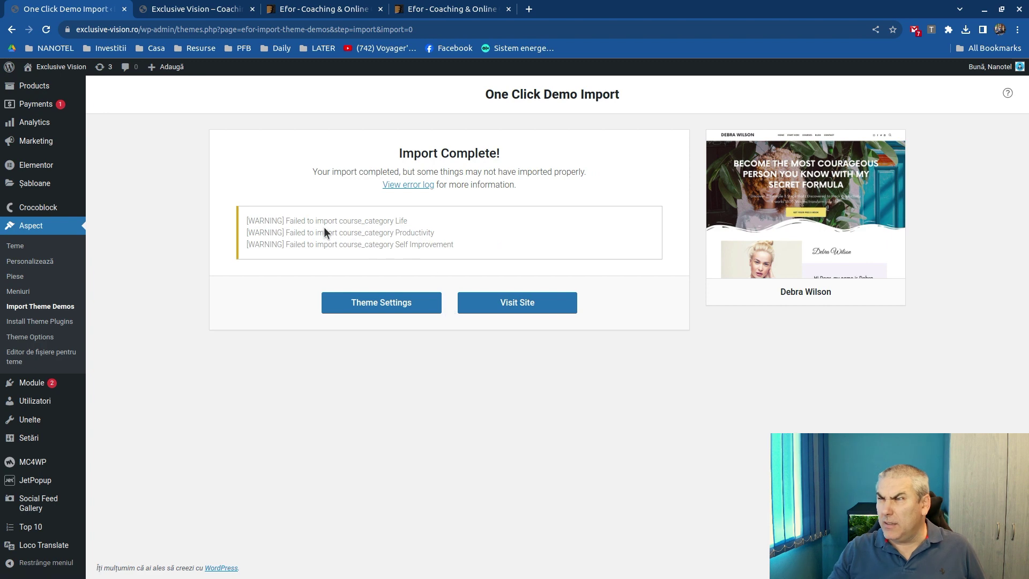
Review the import warnings, open Theme Settings in a new tab, and return to the site tab
{"action": "left_click_drag", "start_coordinate": [304, 221], "coordinate": [397, 221]}
{"action": "left_click_drag", "start_coordinate": [301, 232], "coordinate": [388, 236]}
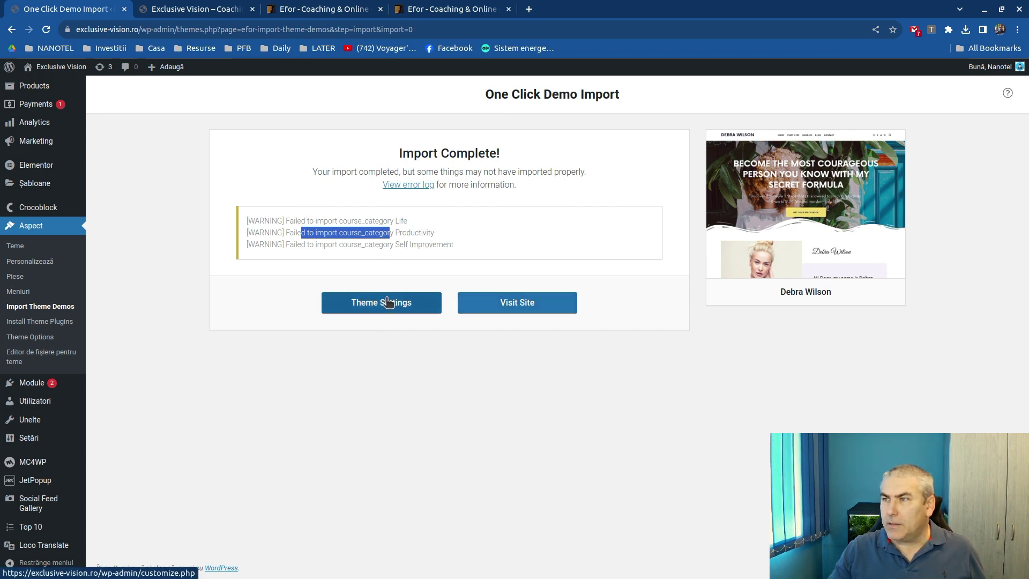
{"action": "left_click", "coordinate": [383, 299]}
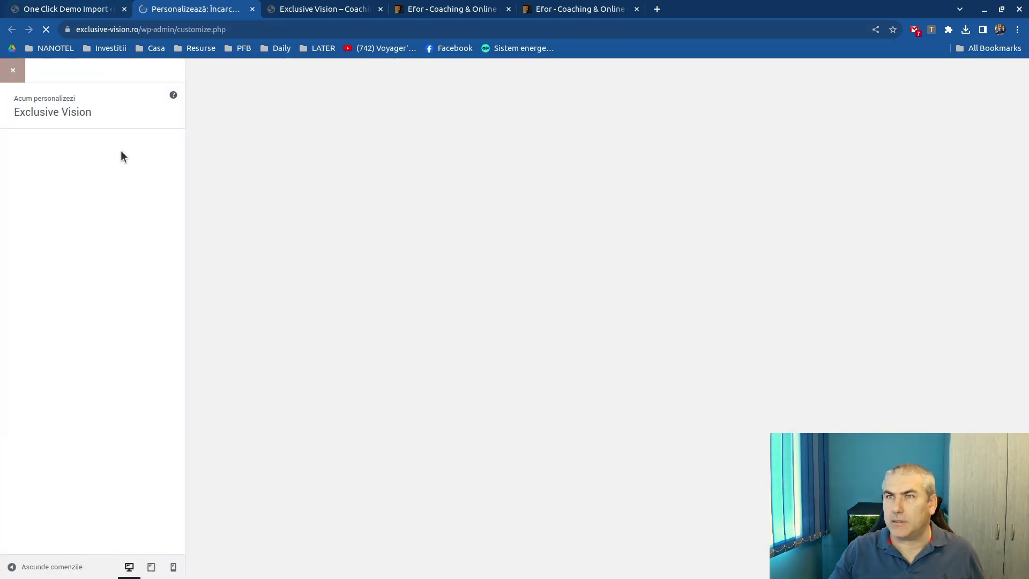
{"action": "left_click", "coordinate": [322, 10]}
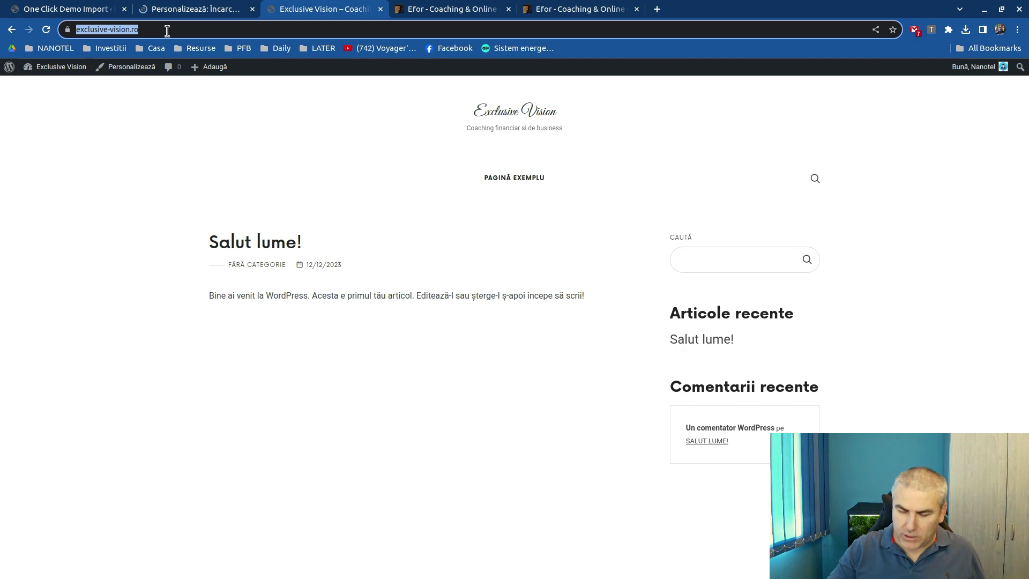
Reload the site and browse the new coaching-demo homepage, visiting the cart and returning home
{"action": "key", "text": "Return"}
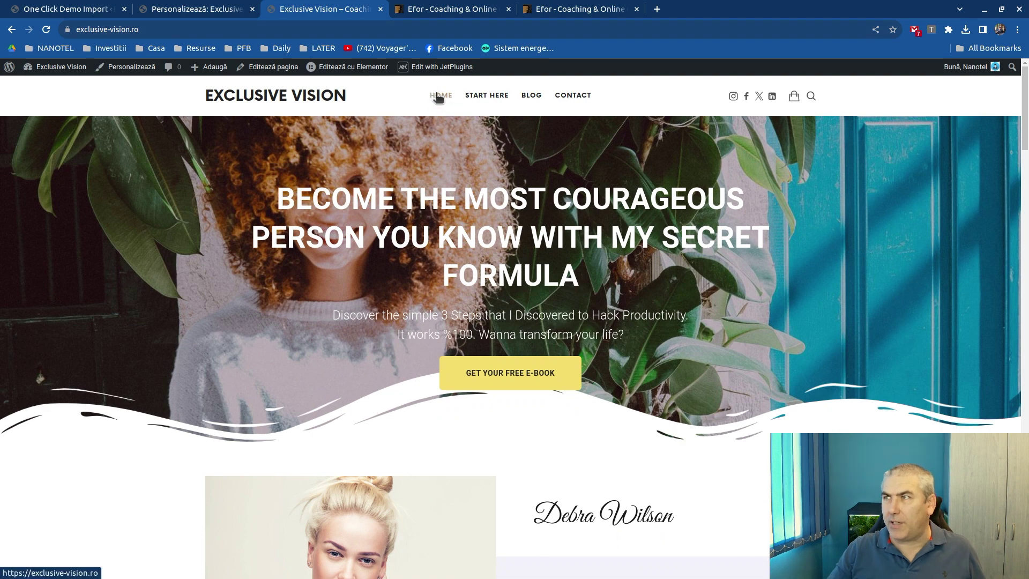
{"action": "scroll", "coordinate": [544, 286], "scroll_direction": "down", "scroll_amount": 20}
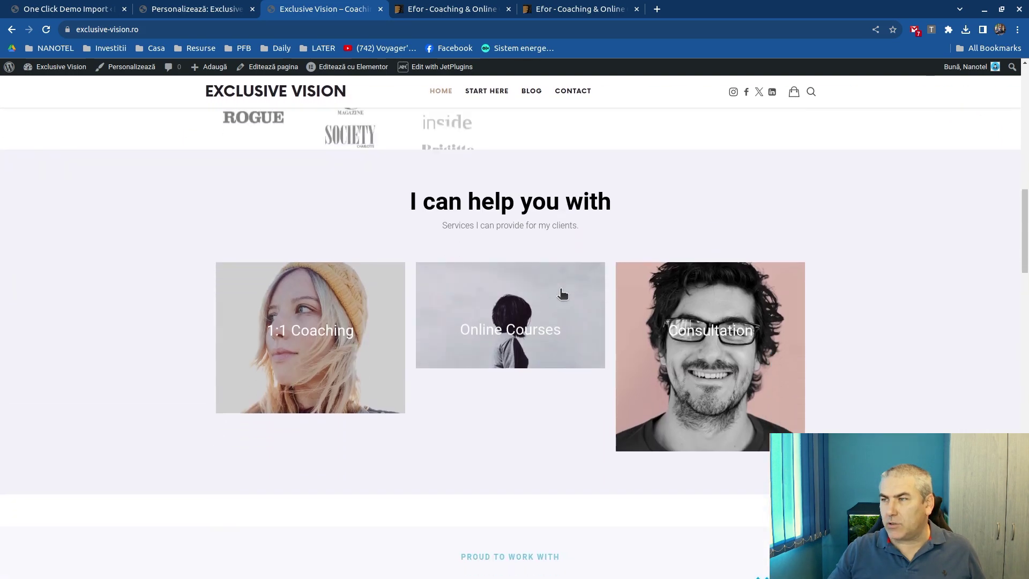
{"action": "scroll", "coordinate": [560, 289], "scroll_direction": "down", "scroll_amount": 12}
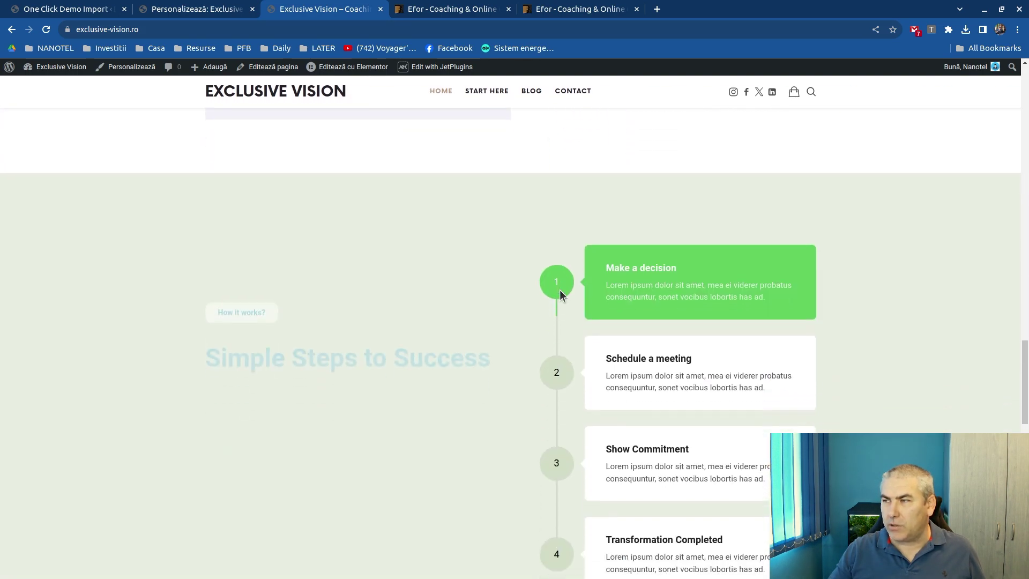
{"action": "scroll", "coordinate": [560, 289], "scroll_direction": "down", "scroll_amount": 10}
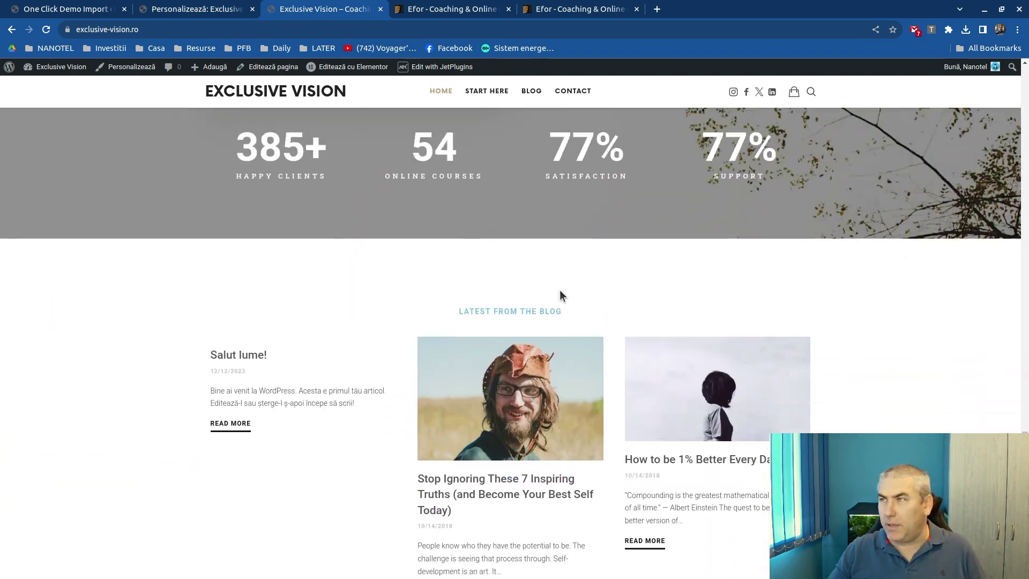
{"action": "scroll", "coordinate": [561, 351], "scroll_direction": "down", "scroll_amount": 1}
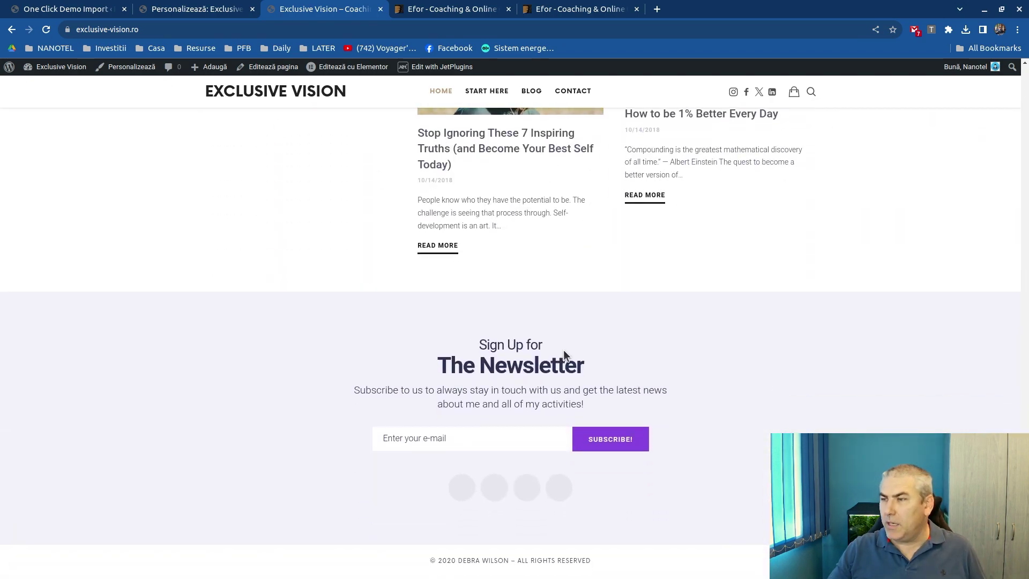
{"action": "scroll", "coordinate": [561, 355], "scroll_direction": "up", "scroll_amount": 20}
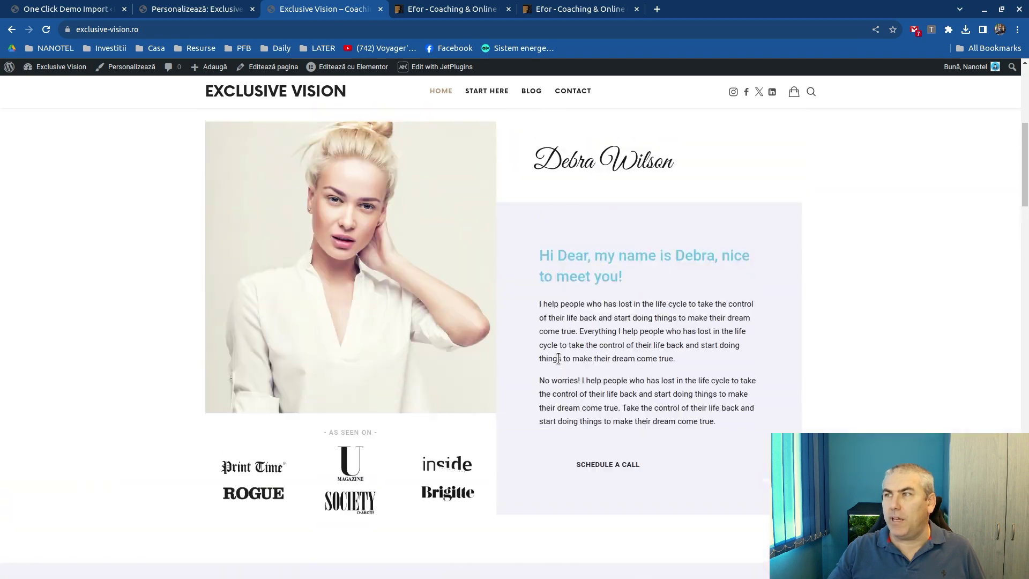
{"action": "scroll", "coordinate": [558, 358], "scroll_direction": "up", "scroll_amount": 8}
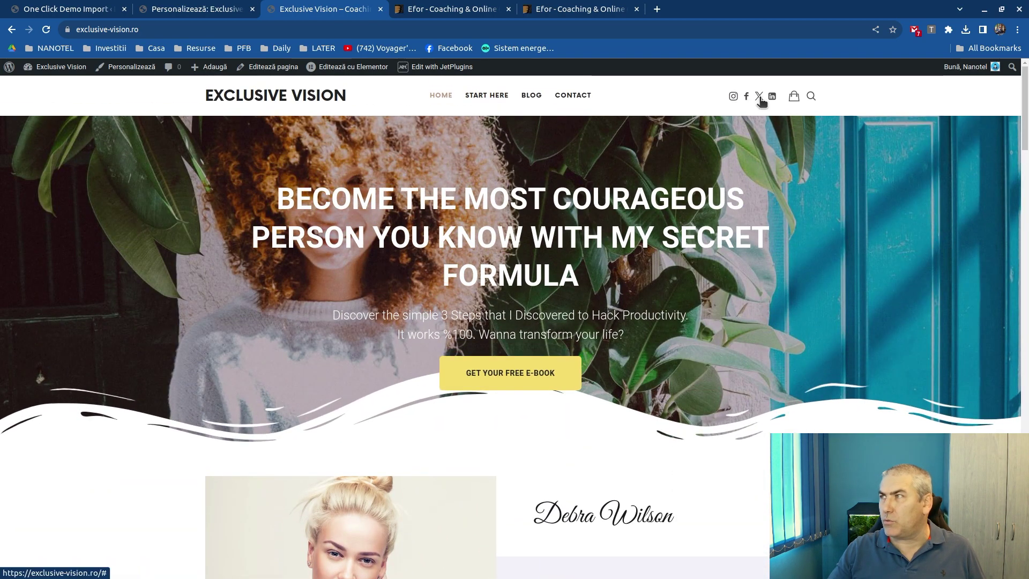
{"action": "left_click", "coordinate": [794, 98]}
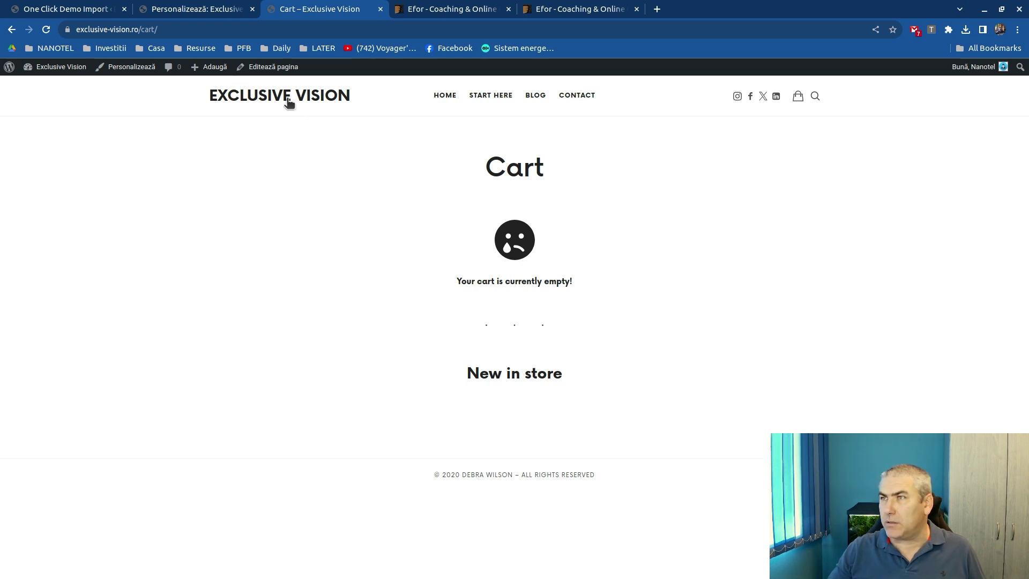
{"action": "left_click", "coordinate": [257, 93]}
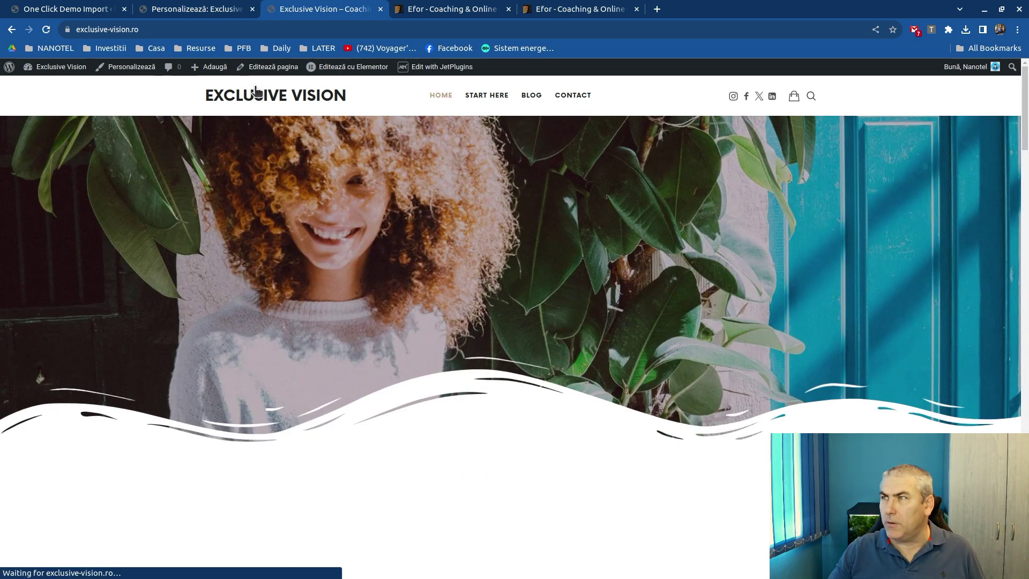
Open the Blog page and browse its posts, from 'Salut lume!' to the imported demo posts
{"action": "left_click", "coordinate": [530, 97]}
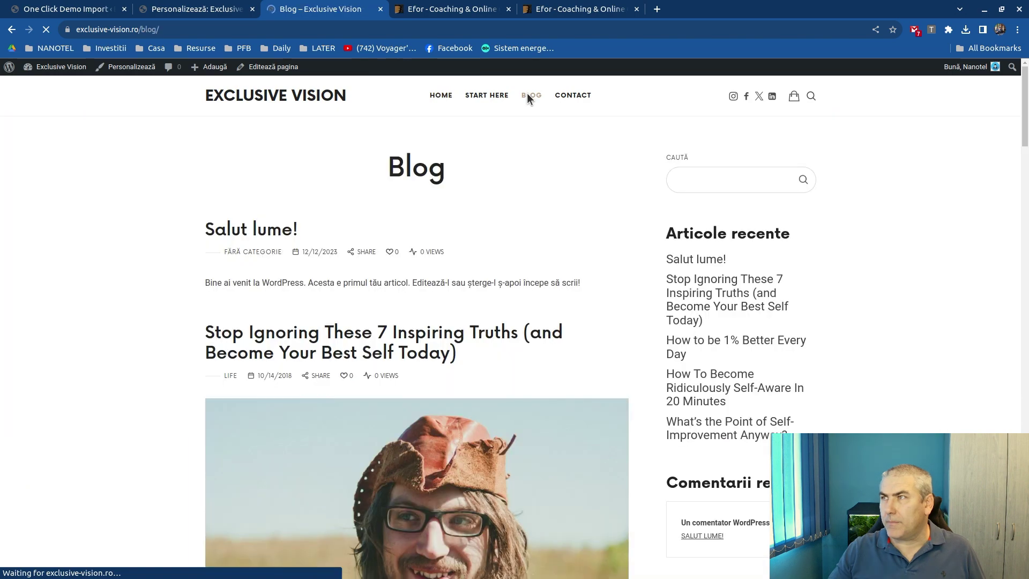
{"action": "scroll", "coordinate": [406, 384], "scroll_direction": "down", "scroll_amount": 3}
{"action": "scroll", "coordinate": [405, 385], "scroll_direction": "down", "scroll_amount": 2}
{"action": "scroll", "coordinate": [225, 230], "scroll_direction": "up", "scroll_amount": 5}
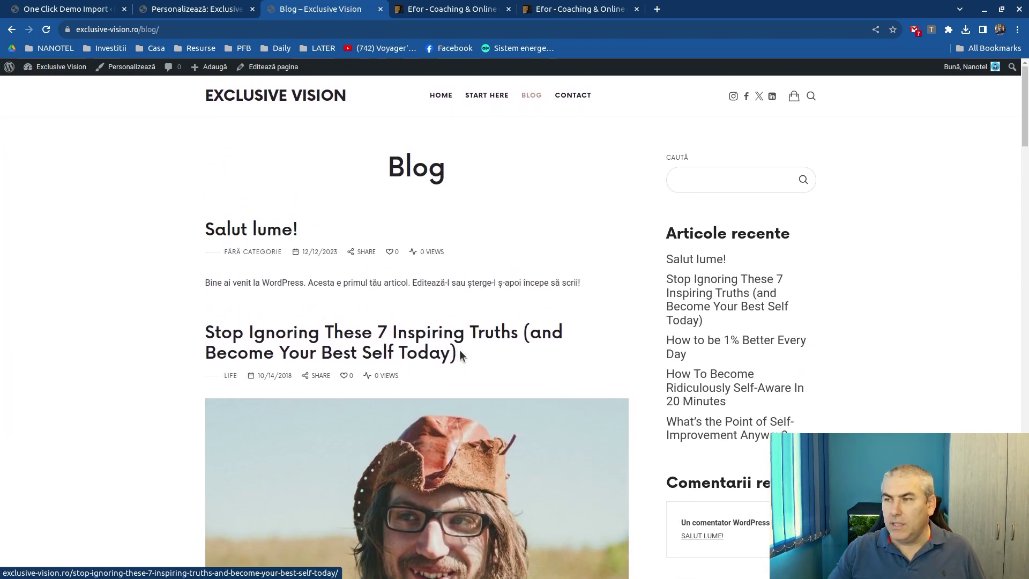
{"action": "scroll", "coordinate": [435, 279], "scroll_direction": "down", "scroll_amount": 10}
{"action": "scroll", "coordinate": [434, 279], "scroll_direction": "down", "scroll_amount": 7}
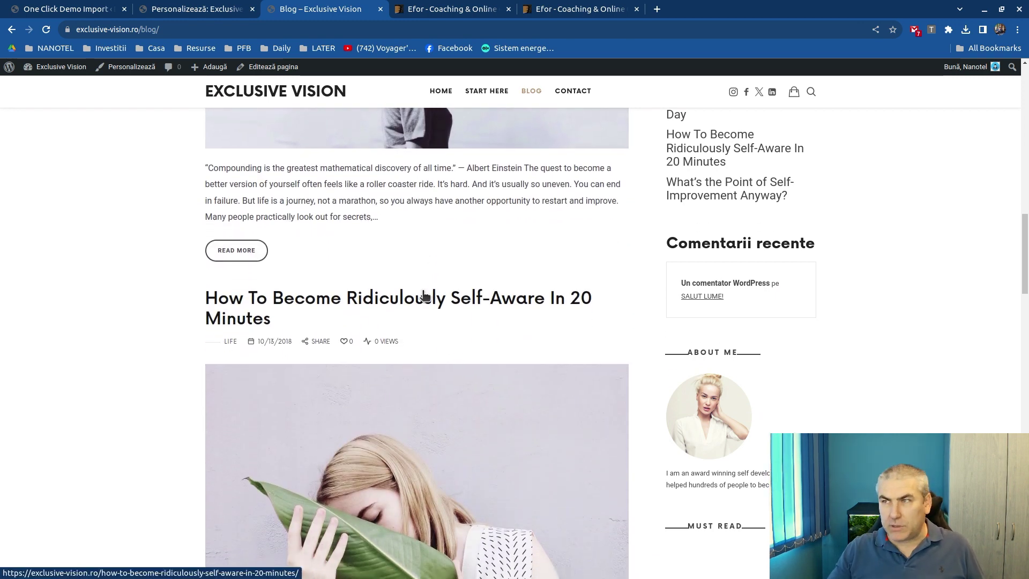
{"action": "scroll", "coordinate": [420, 293], "scroll_direction": "up", "scroll_amount": 10}
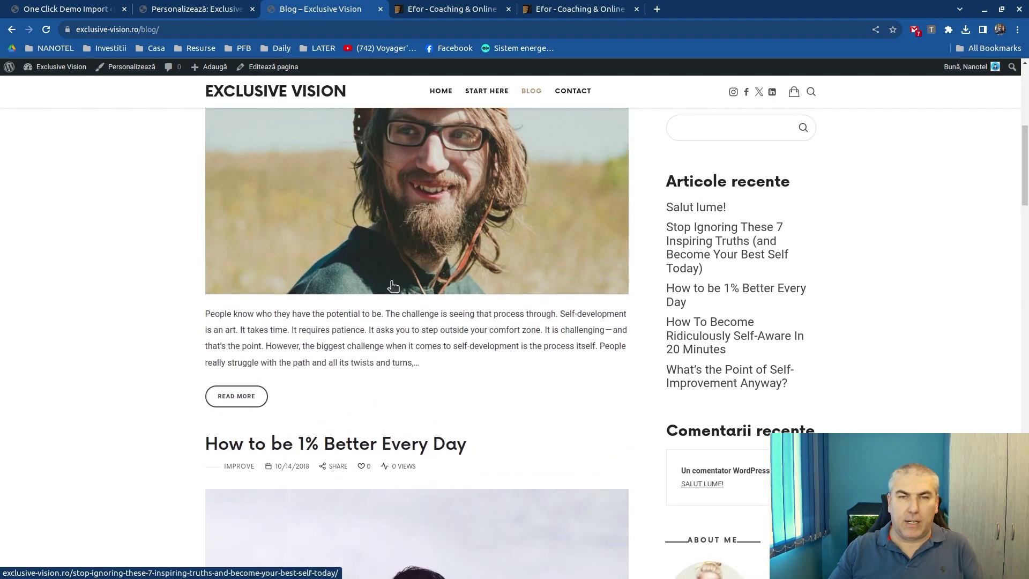
{"action": "scroll", "coordinate": [393, 287], "scroll_direction": "up", "scroll_amount": 4}
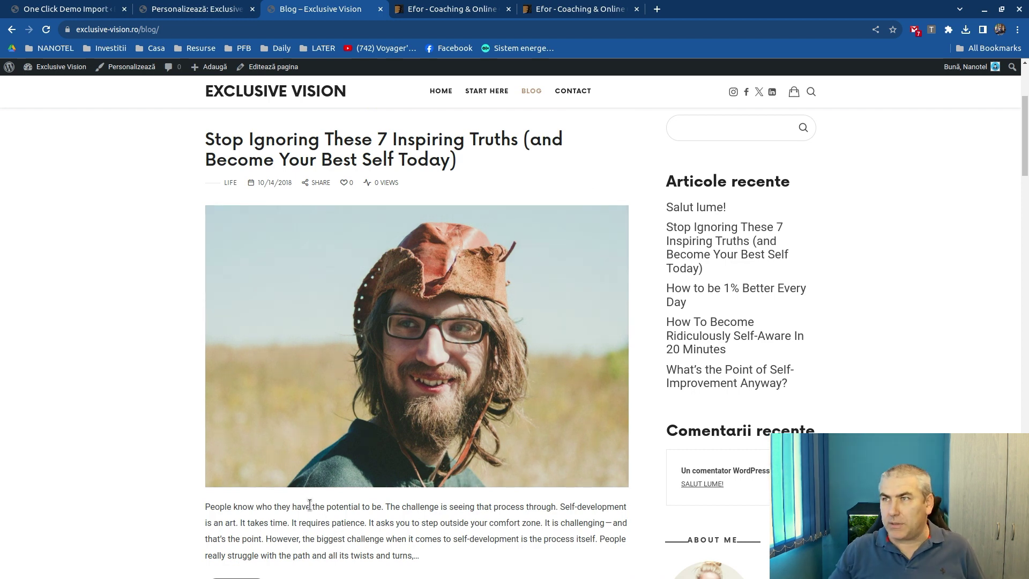
{"action": "scroll", "coordinate": [323, 265], "scroll_direction": "up", "scroll_amount": 4}
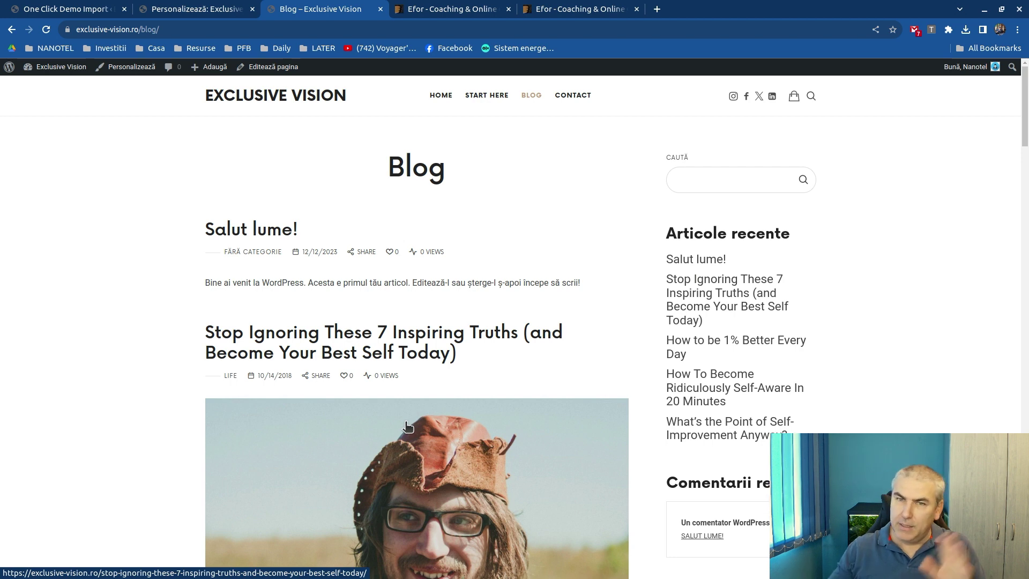
Return to the homepage via HOME and select the Debra Wilson introduction heading
{"action": "left_click", "coordinate": [432, 98]}
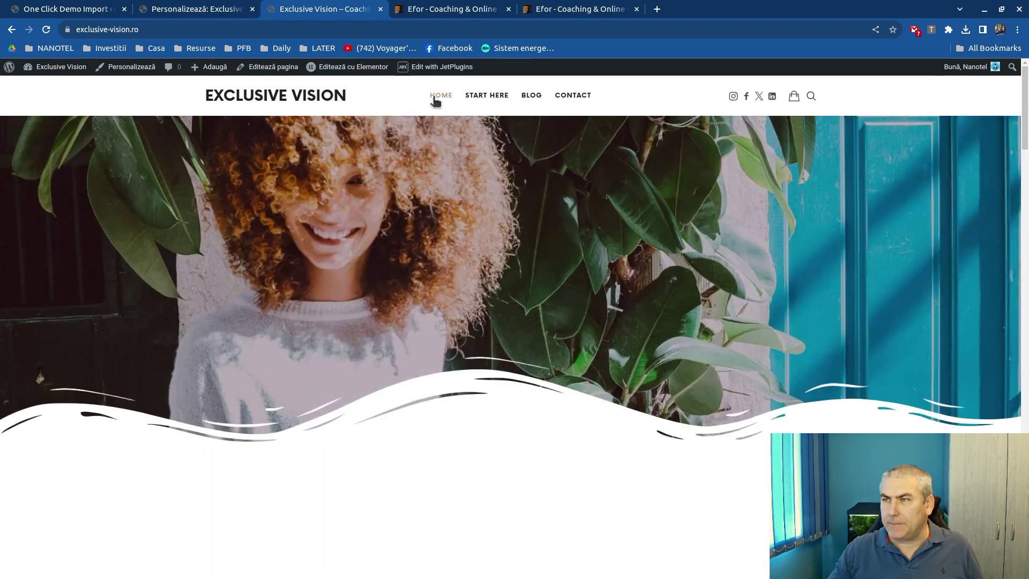
{"action": "scroll", "coordinate": [476, 345], "scroll_direction": "down", "scroll_amount": 5}
{"action": "scroll", "coordinate": [477, 351], "scroll_direction": "up", "scroll_amount": 5}
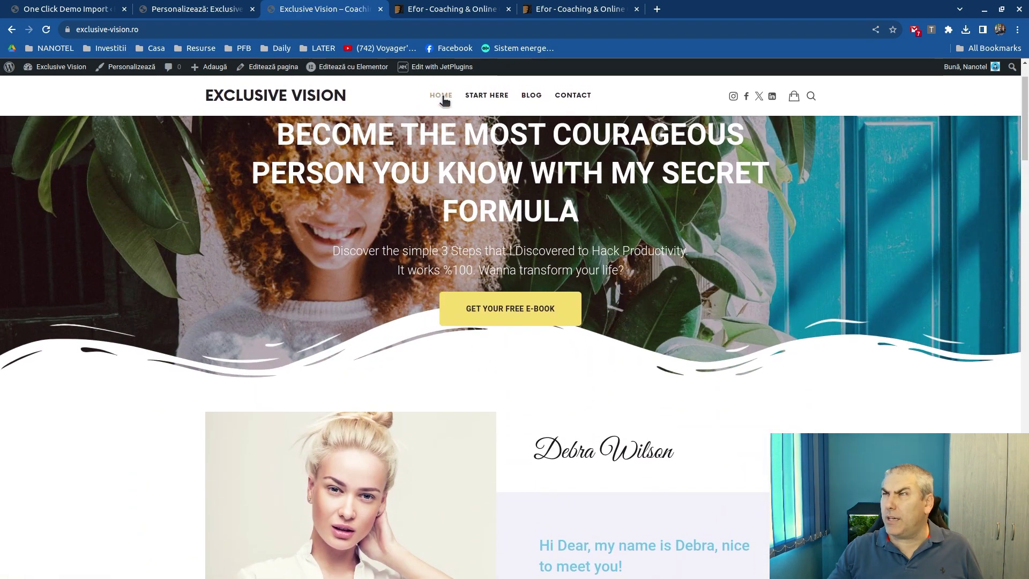
{"action": "mouse_move", "coordinate": [431, 72]}
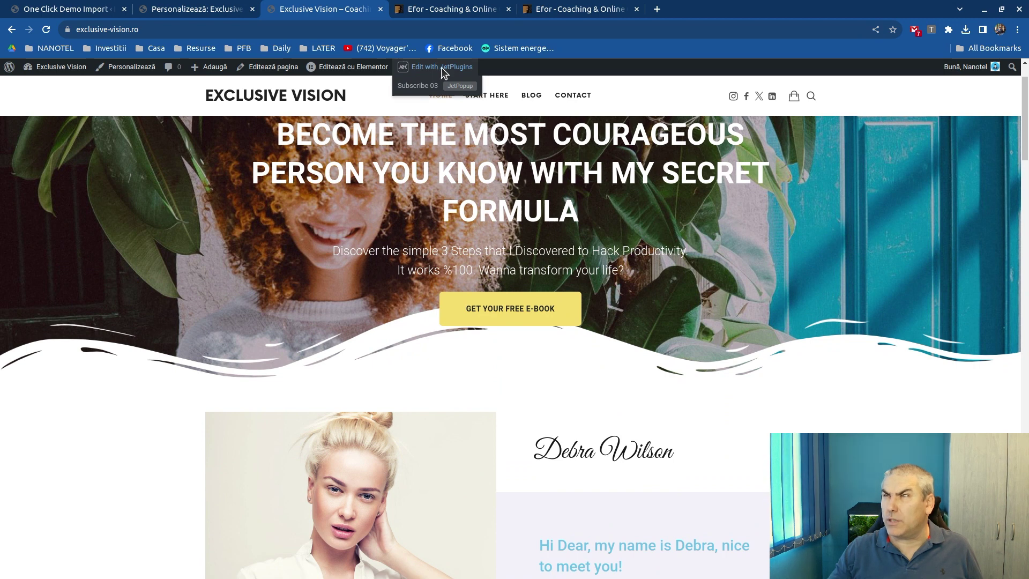
{"action": "mouse_move", "coordinate": [357, 70]}
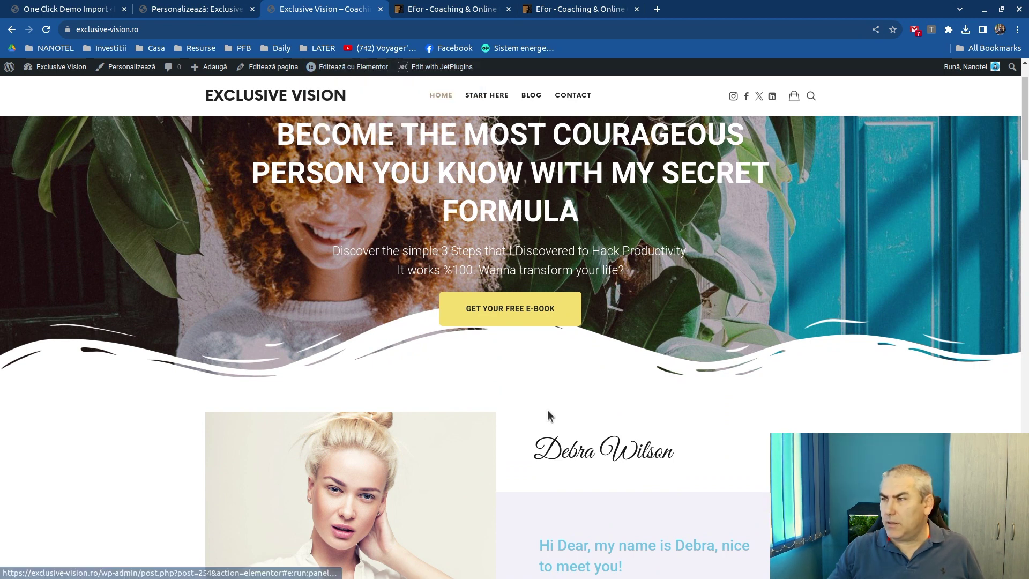
{"action": "left_click_drag", "start_coordinate": [539, 444], "coordinate": [647, 449]}
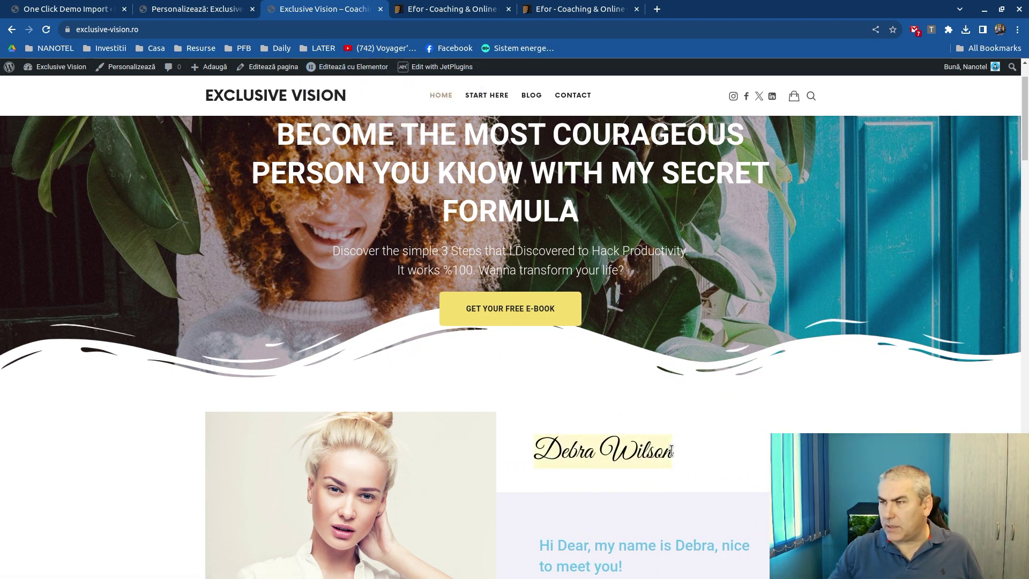
{"action": "scroll", "coordinate": [624, 435], "scroll_direction": "down", "scroll_amount": 5}
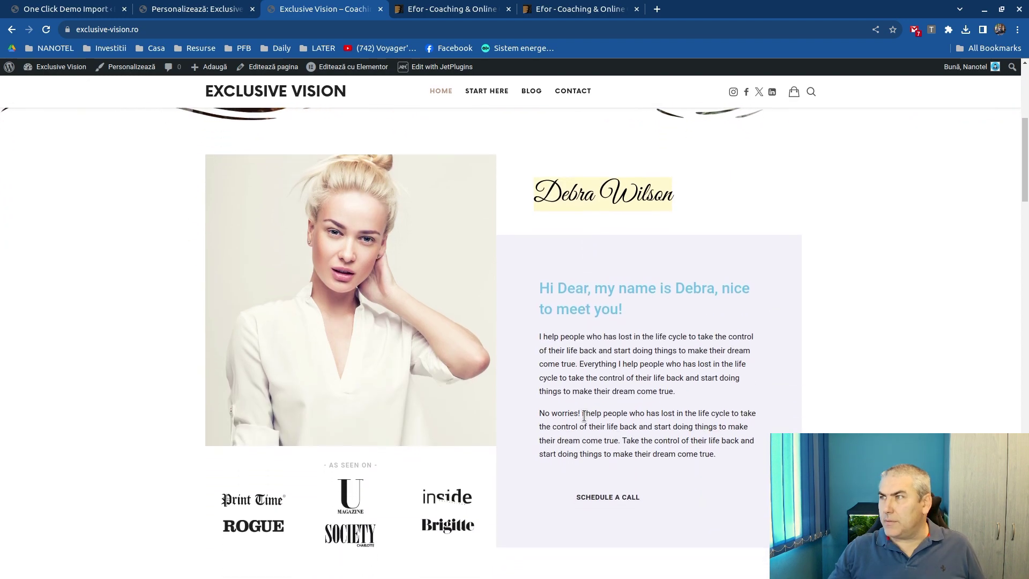
{"action": "scroll", "coordinate": [583, 416], "scroll_direction": "up", "scroll_amount": 1}
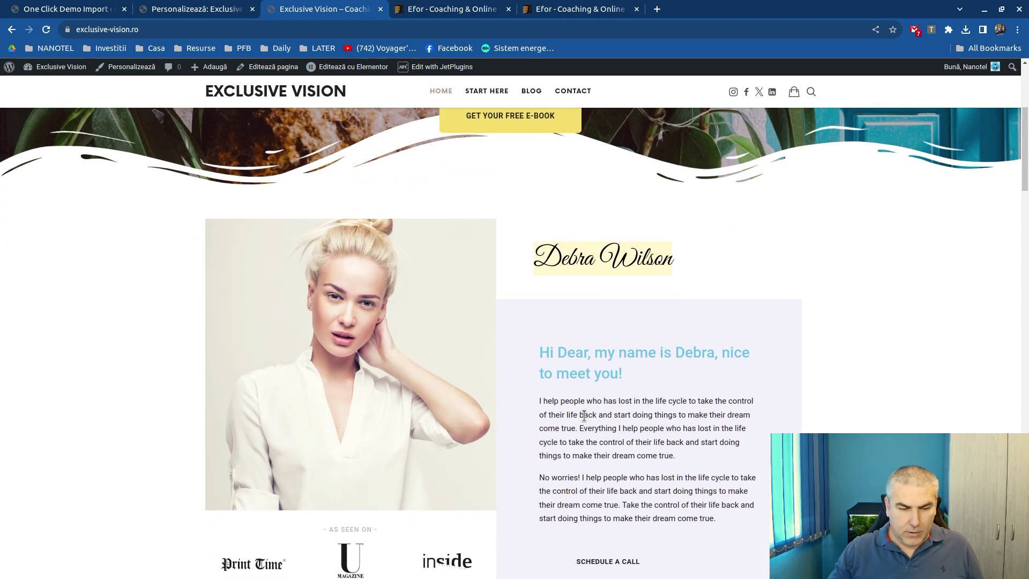
{"action": "mouse_move", "coordinate": [326, 73]}
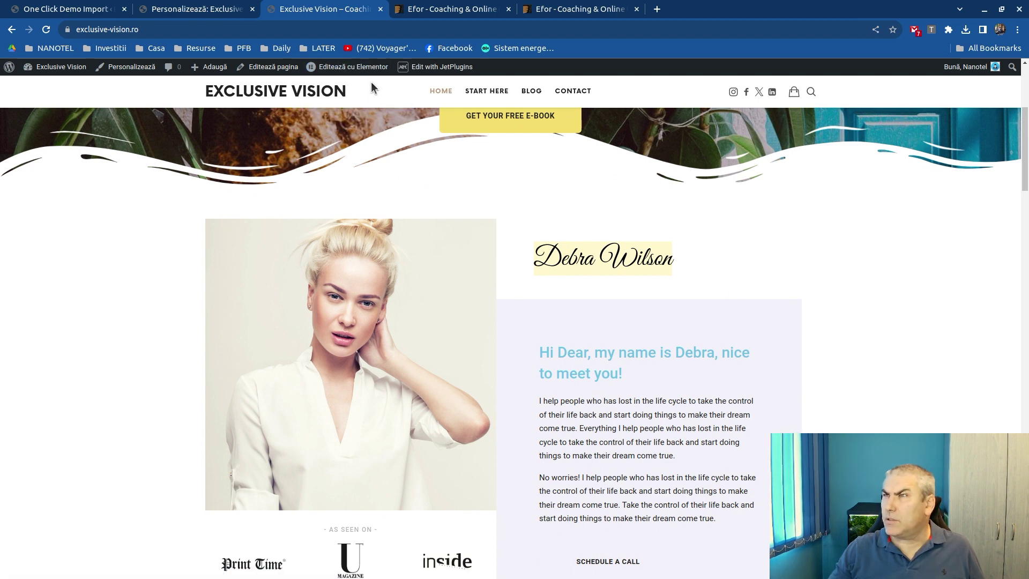
{"action": "mouse_move", "coordinate": [359, 69]}
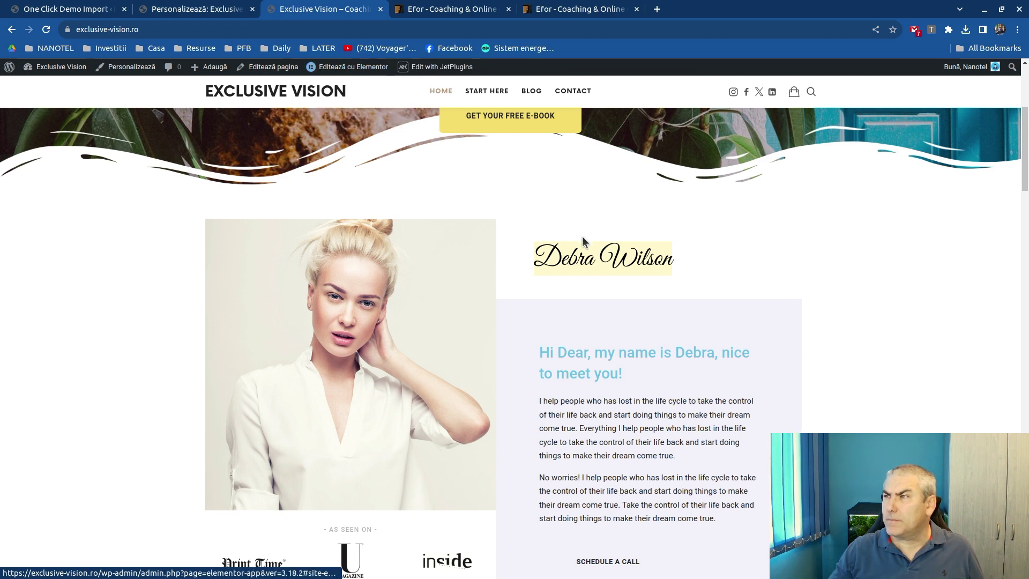
In the Customizer, look at Site Identity, then exit back to the One Click Demo Import page
{"action": "left_click", "coordinate": [198, 9]}
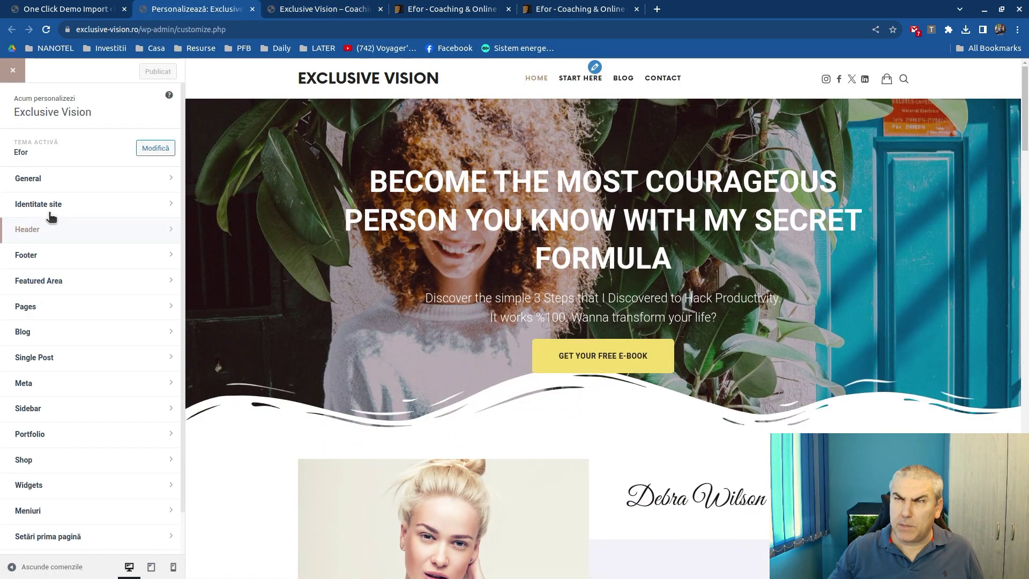
{"action": "left_click", "coordinate": [47, 205]}
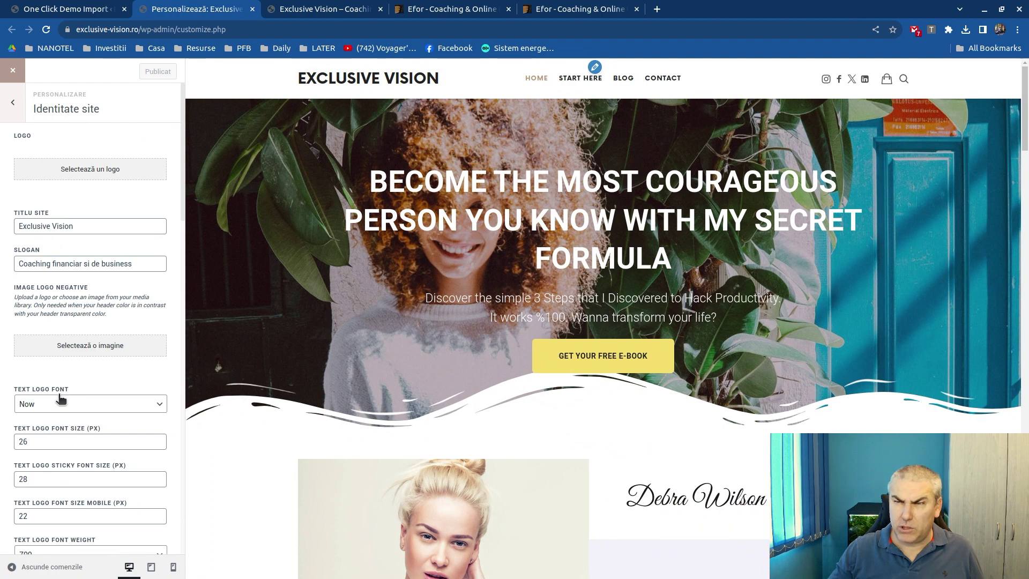
{"action": "left_click", "coordinate": [14, 109]}
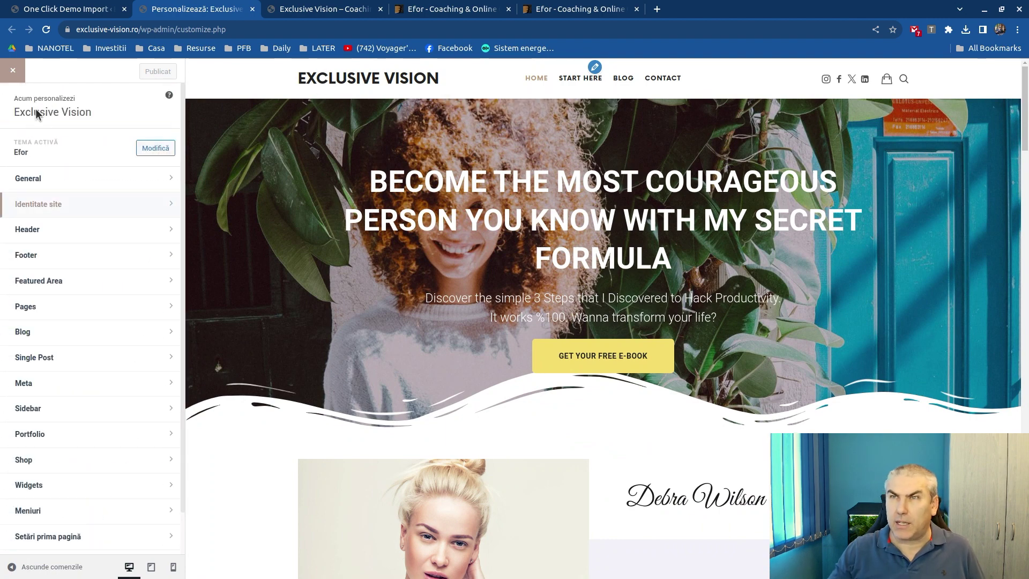
{"action": "left_click", "coordinate": [12, 72]}
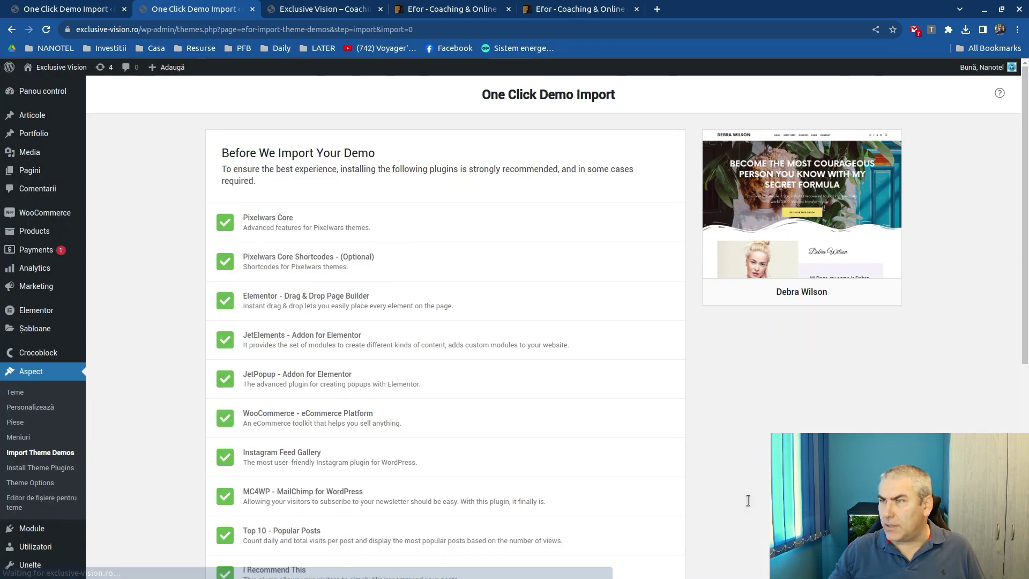
Move the 'Pagină exemplu' sample page to the trash from the Pages list
{"action": "scroll", "coordinate": [300, 287], "scroll_direction": "down", "scroll_amount": 1}
{"action": "scroll", "coordinate": [300, 287], "scroll_direction": "up", "scroll_amount": 1}
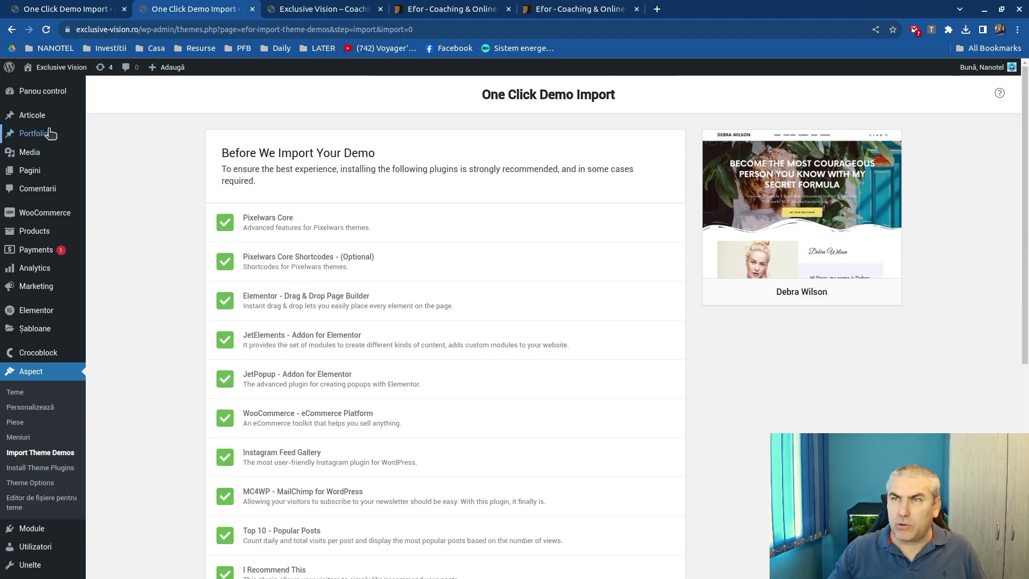
{"action": "mouse_move", "coordinate": [32, 171]}
{"action": "left_click", "coordinate": [115, 173]}
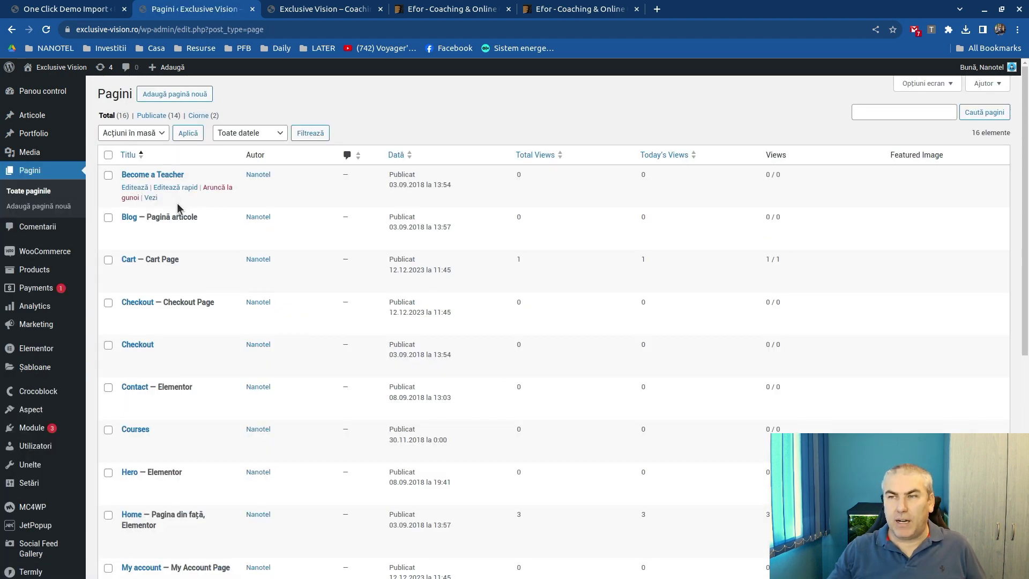
{"action": "scroll", "coordinate": [244, 284], "scroll_direction": "down", "scroll_amount": 7}
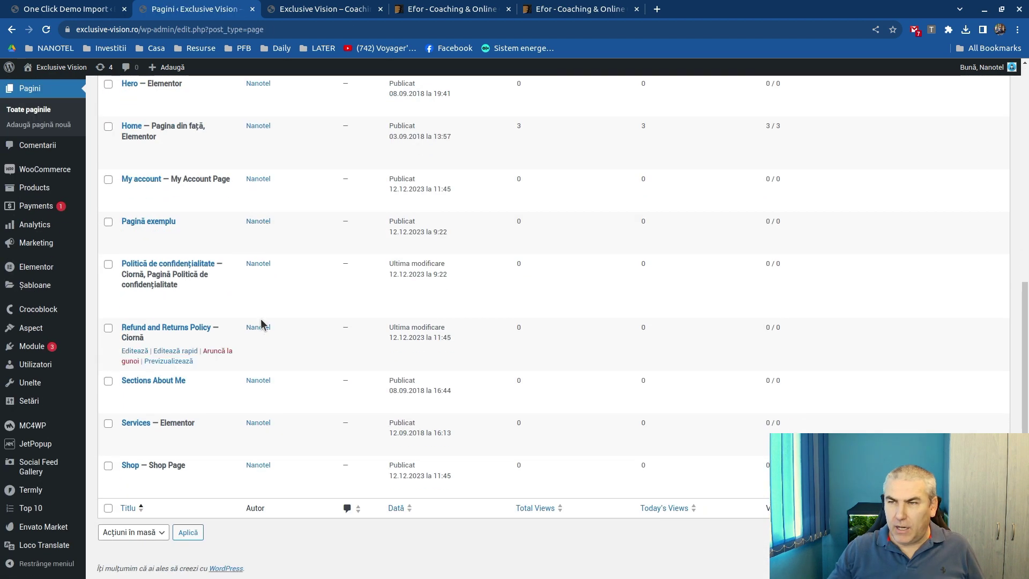
{"action": "scroll", "coordinate": [155, 490], "scroll_direction": "up", "scroll_amount": 6}
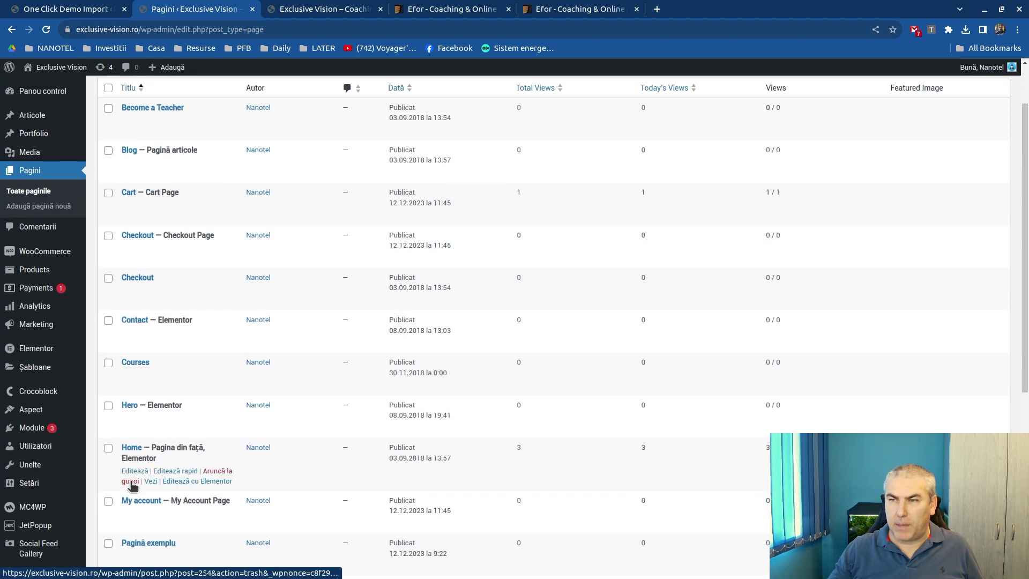
{"action": "scroll", "coordinate": [130, 482], "scroll_direction": "down", "scroll_amount": 5}
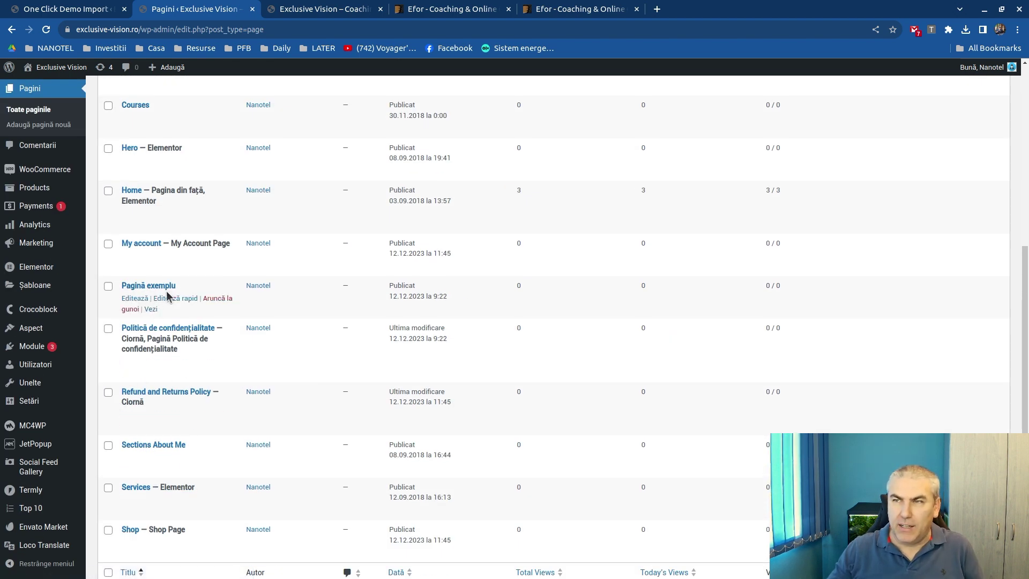
{"action": "left_click", "coordinate": [217, 304]}
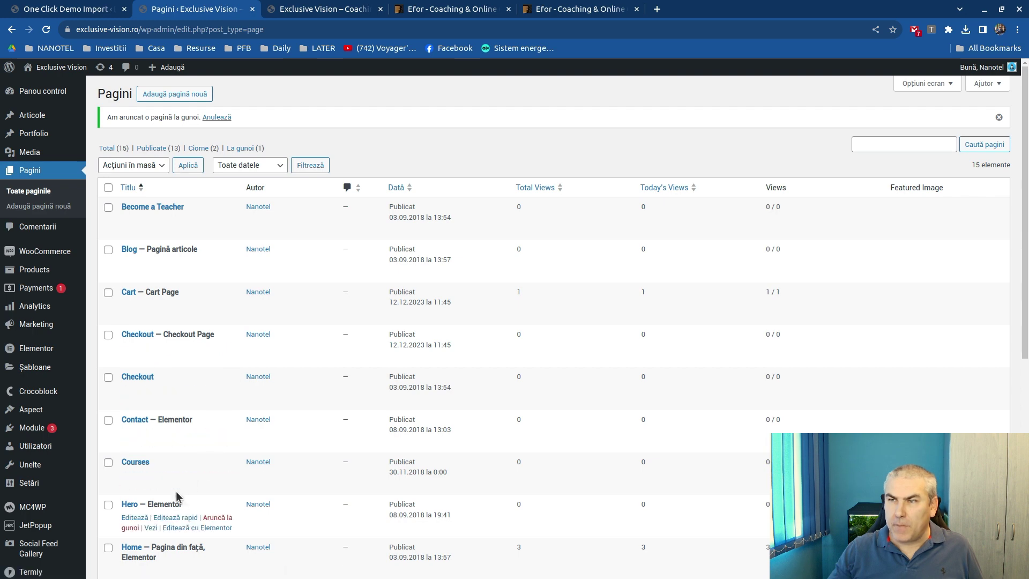
Quick-edit the Home page to title 'Acasa' with slug 'acasa'
{"action": "scroll", "coordinate": [202, 402], "scroll_direction": "down", "scroll_amount": 6}
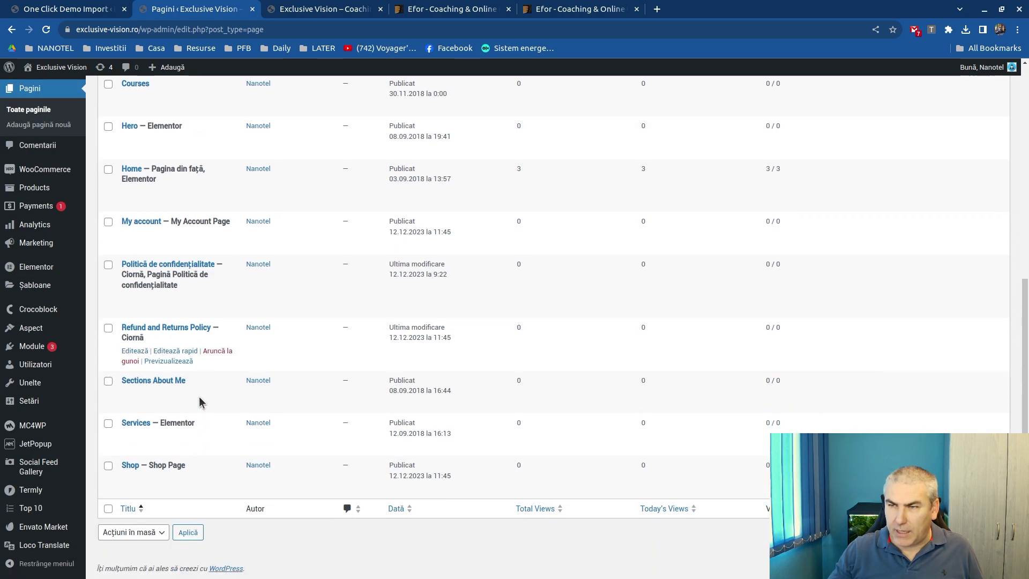
{"action": "scroll", "coordinate": [202, 402], "scroll_direction": "up", "scroll_amount": 6}
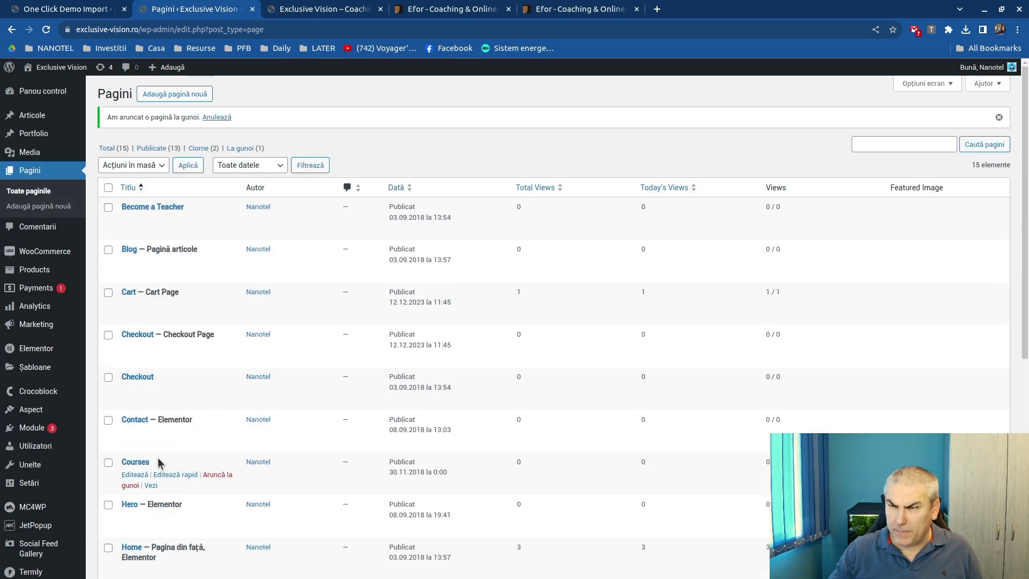
{"action": "scroll", "coordinate": [242, 367], "scroll_direction": "down", "scroll_amount": 5}
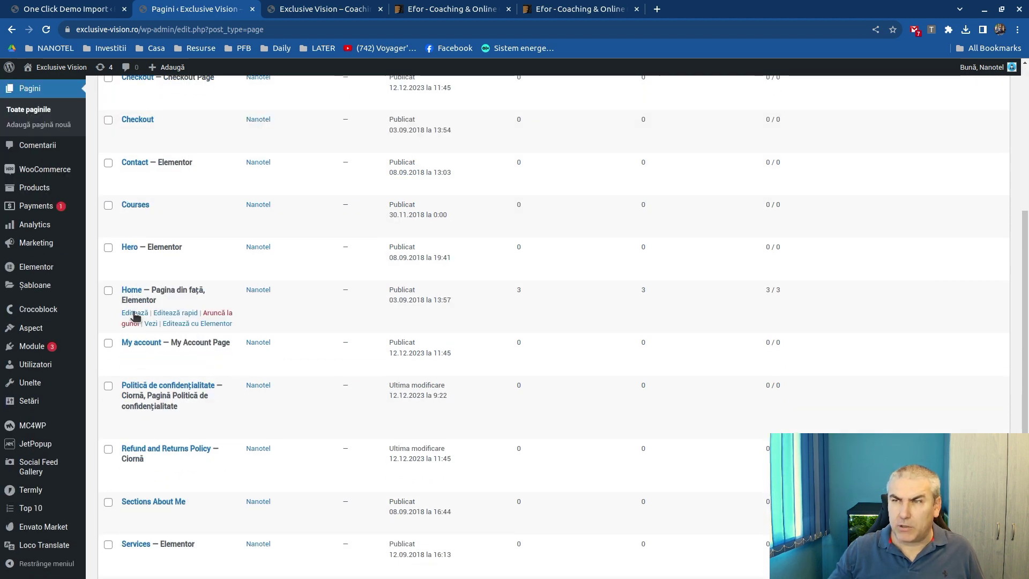
{"action": "left_click", "coordinate": [169, 314]}
{"action": "type", "text": "A"}
{"action": "key", "text": "Tab"}
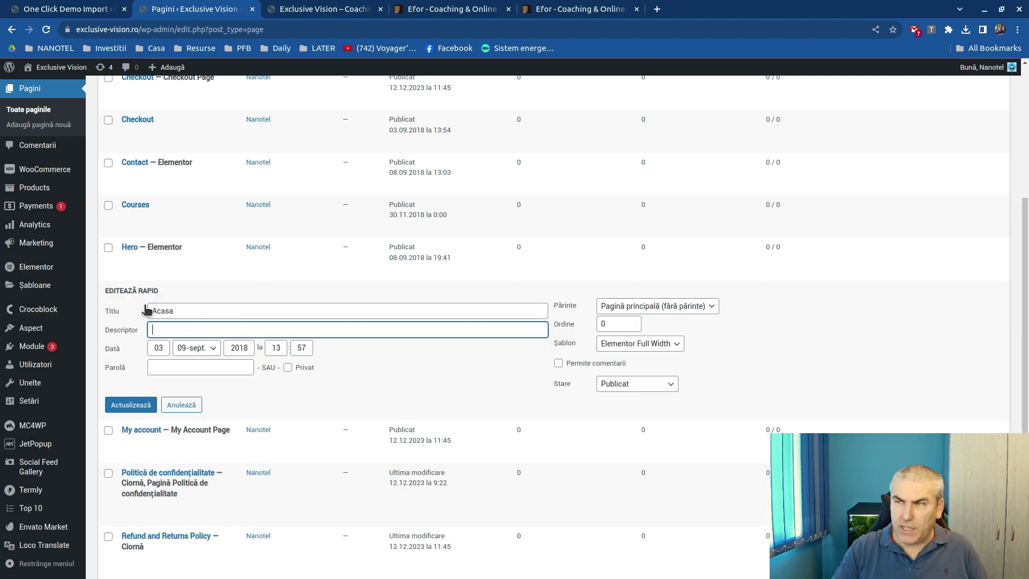
{"action": "type", "text": "acasa"}
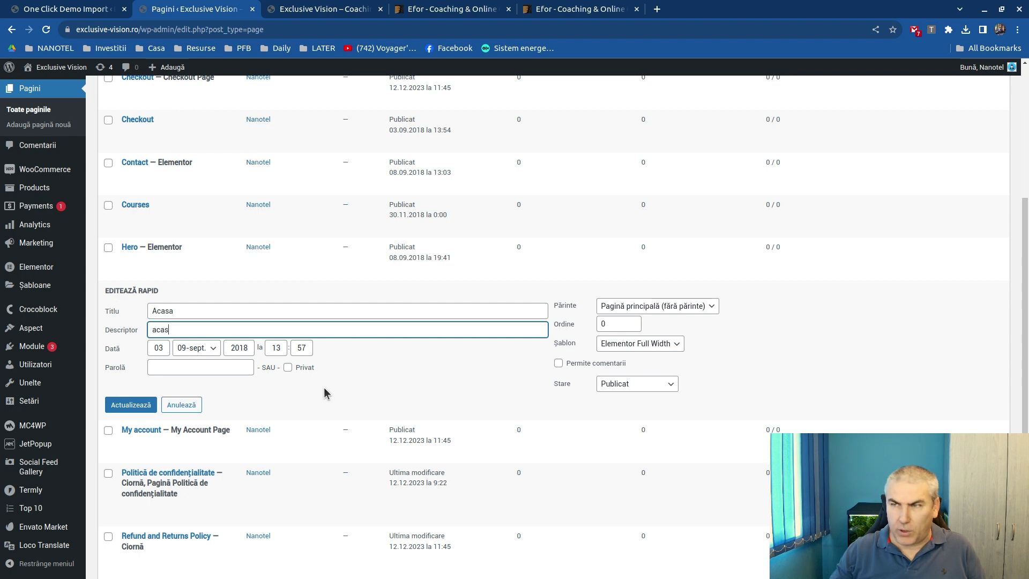
{"action": "left_click", "coordinate": [144, 409]}
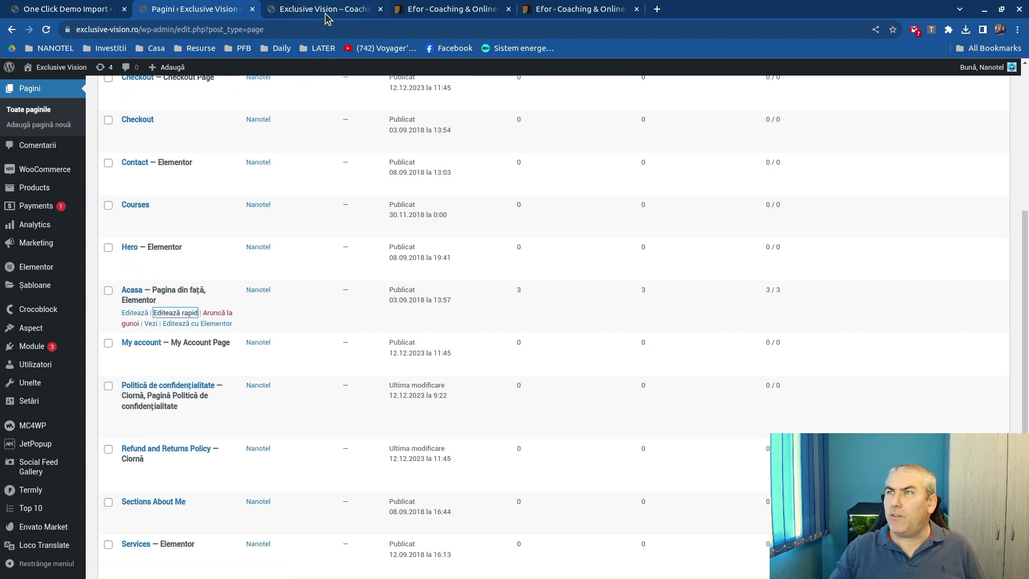
Close the Efor ThemeForest preview tabs and reload the site's homepage
{"action": "left_click", "coordinate": [456, 10]}
{"action": "left_click", "coordinate": [508, 9]}
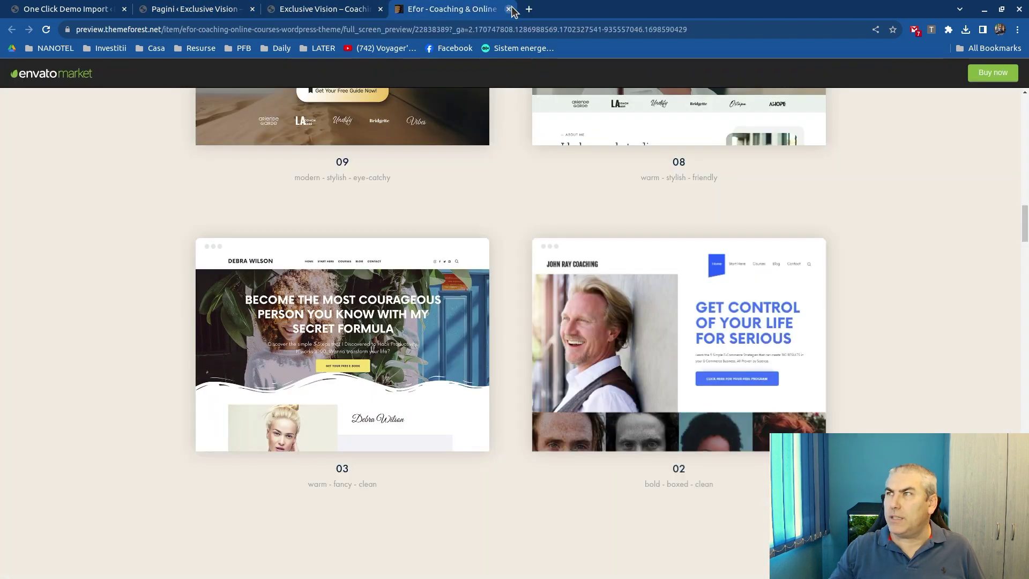
{"action": "left_click", "coordinate": [508, 10]}
{"action": "left_click", "coordinate": [211, 91]}
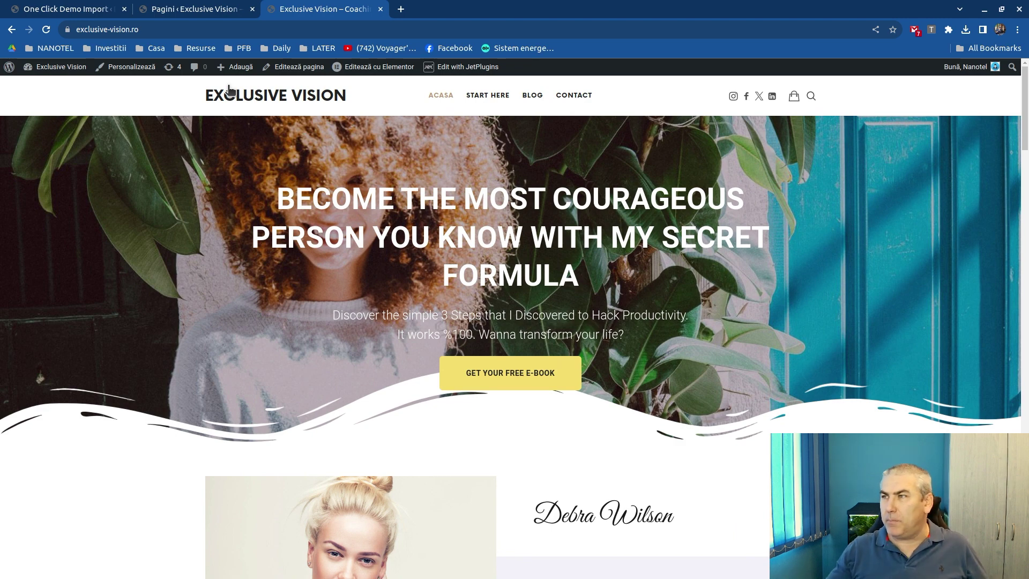
Reload the homepage from the ACASA menu link and open the START HERE Services page
{"action": "scroll", "coordinate": [613, 275], "scroll_direction": "down", "scroll_amount": 6}
{"action": "scroll", "coordinate": [610, 275], "scroll_direction": "up", "scroll_amount": 2}
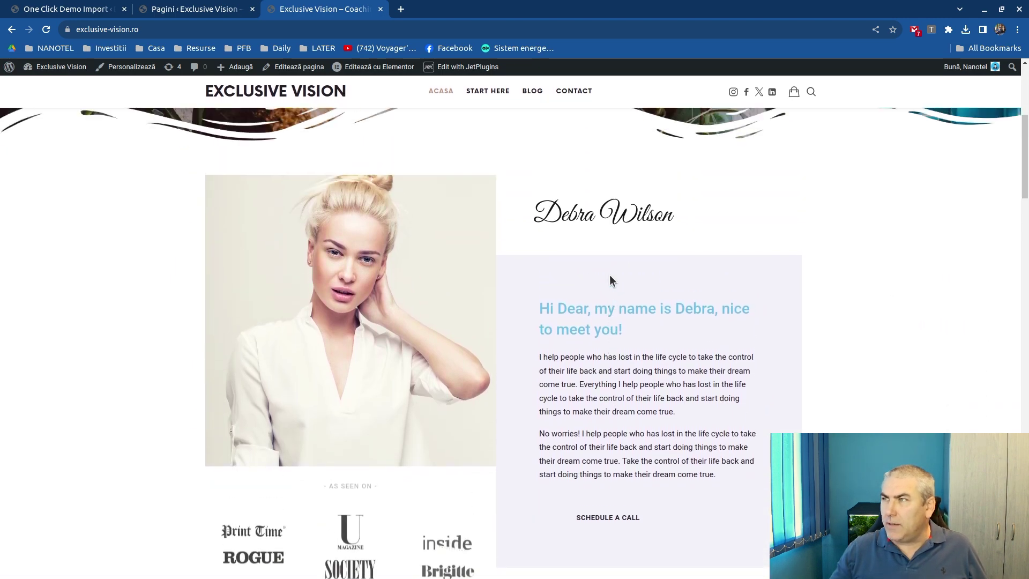
{"action": "scroll", "coordinate": [610, 281], "scroll_direction": "up", "scroll_amount": 5}
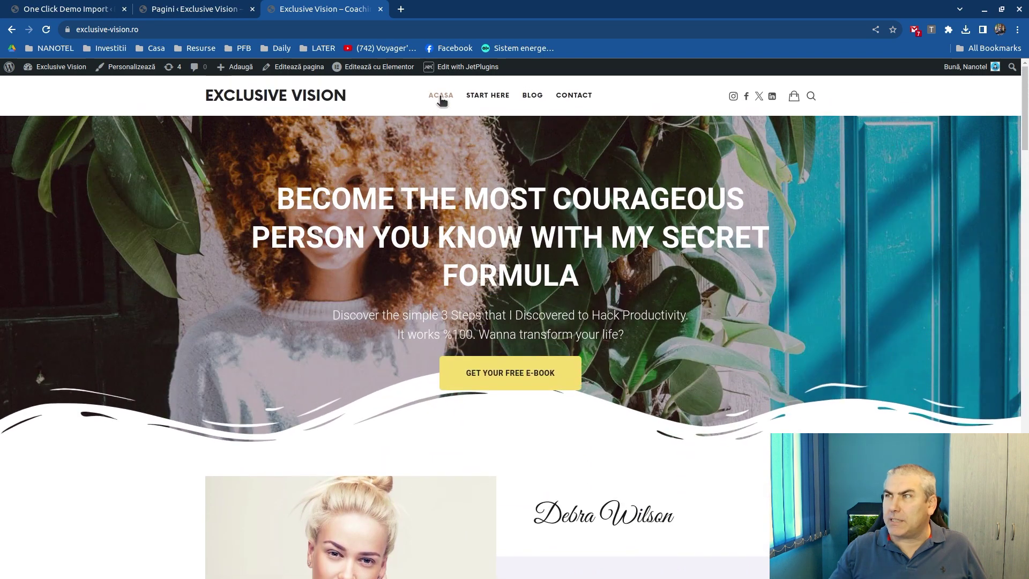
{"action": "left_click", "coordinate": [440, 96]}
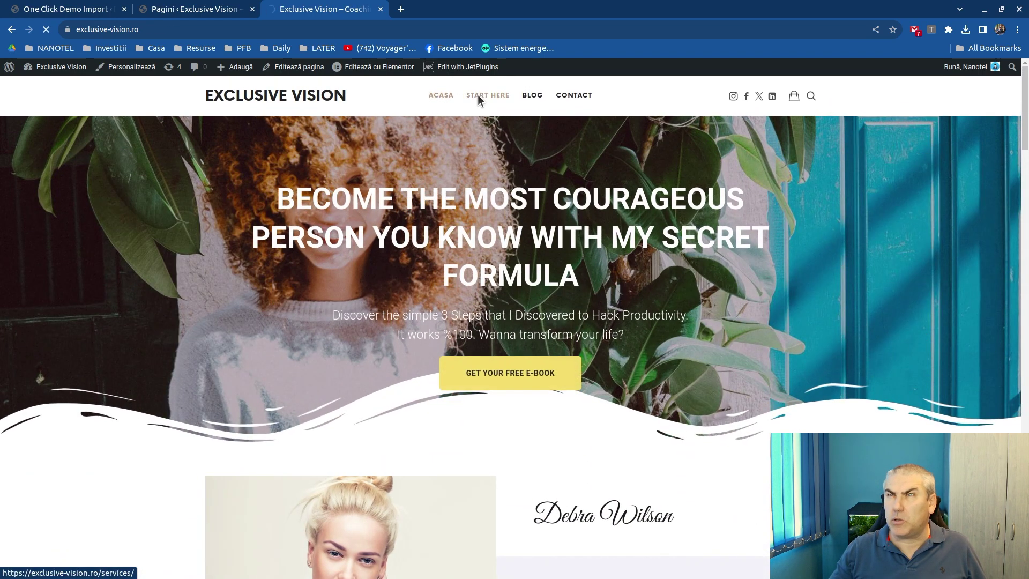
{"action": "left_click", "coordinate": [478, 95]}
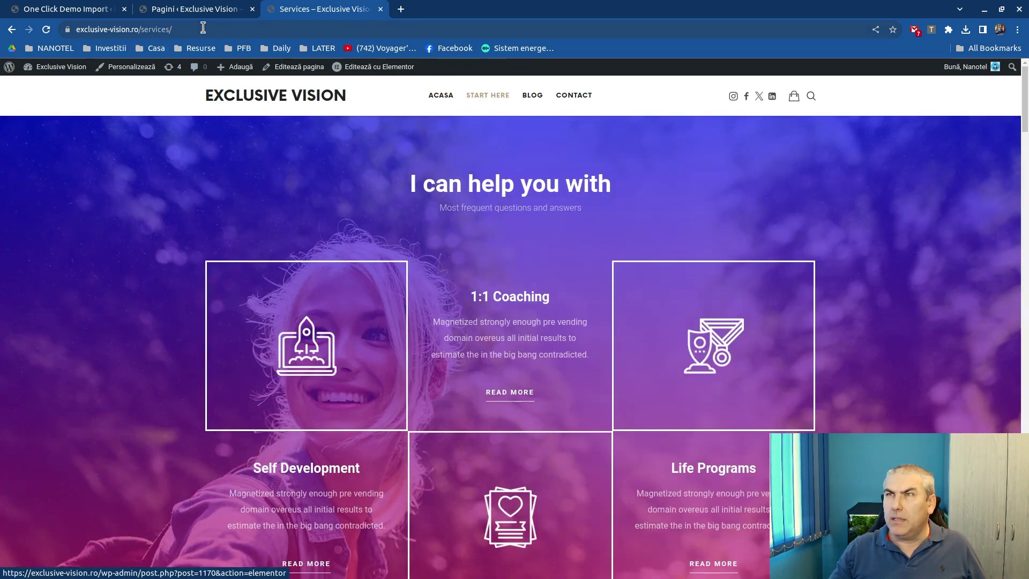
Quick-edit the Services page to title 'Servicii' and clear its old slug
{"action": "left_click", "coordinate": [185, 10]}
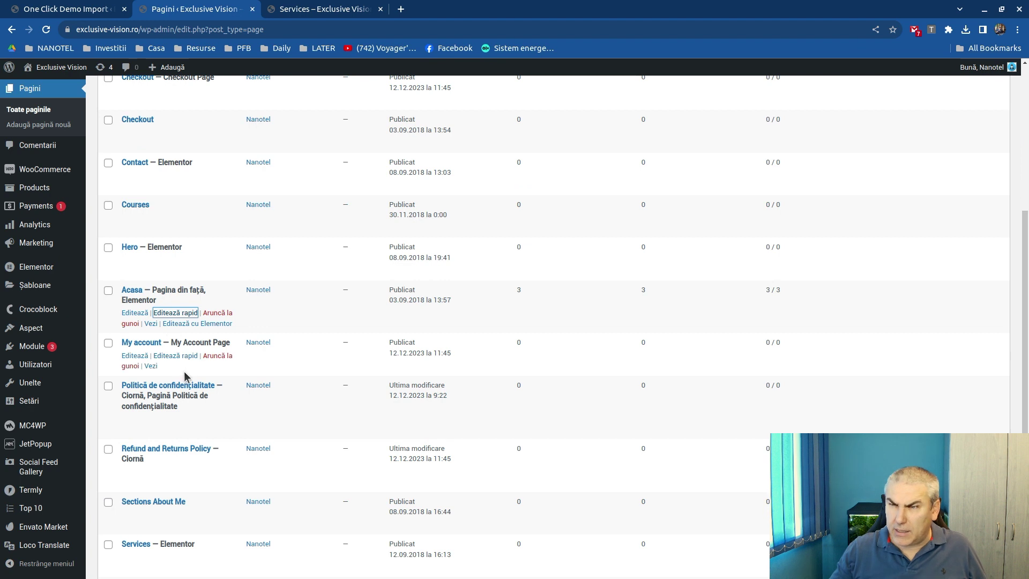
{"action": "scroll", "coordinate": [190, 374], "scroll_direction": "down", "scroll_amount": 1}
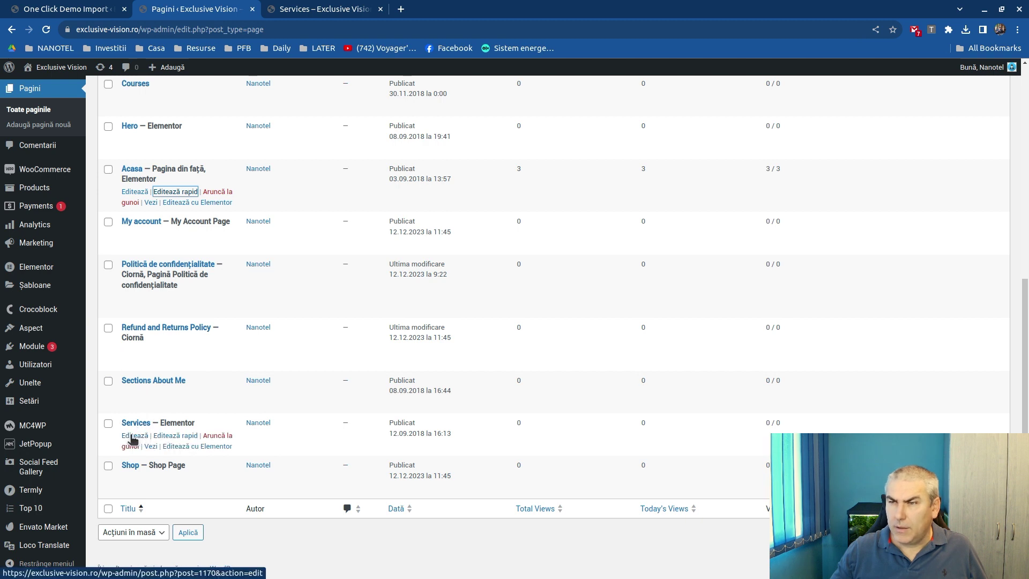
{"action": "left_click", "coordinate": [164, 436]}
{"action": "left_click_drag", "start_coordinate": [173, 442], "coordinate": [226, 439]}
{"action": "key", "text": "Tab"}
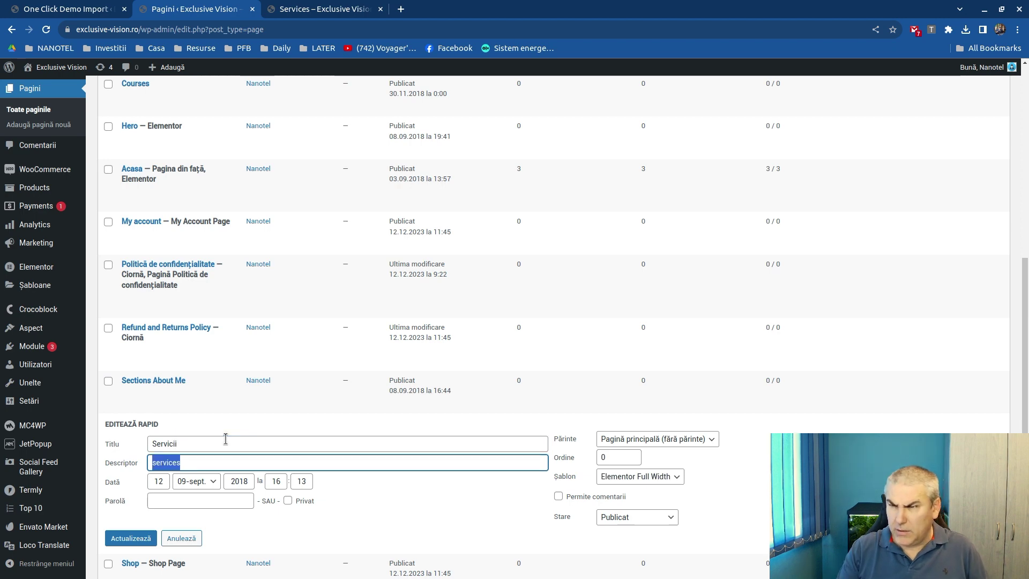
{"action": "key", "text": "BackSpace"}
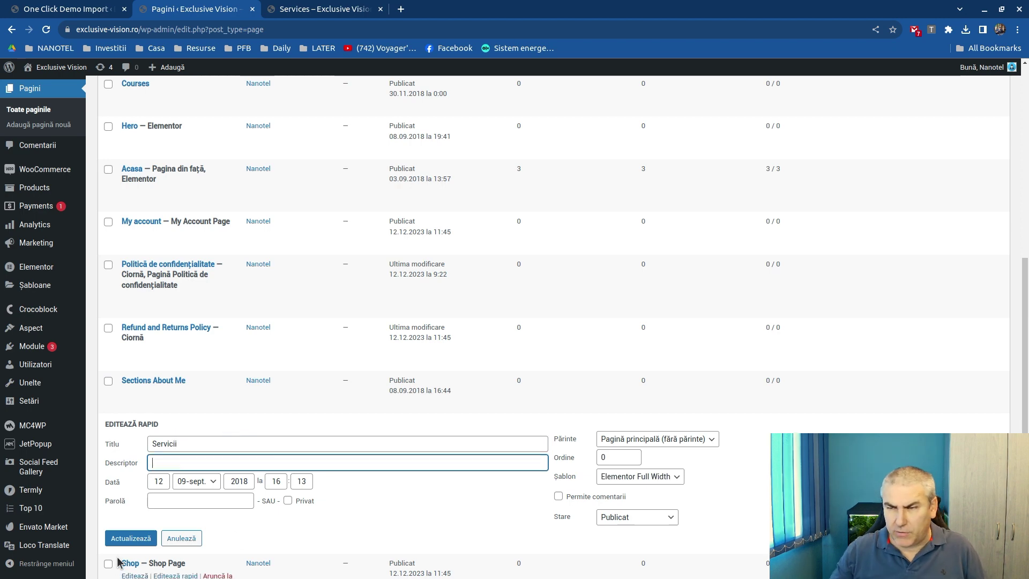
{"action": "left_click", "coordinate": [121, 538]}
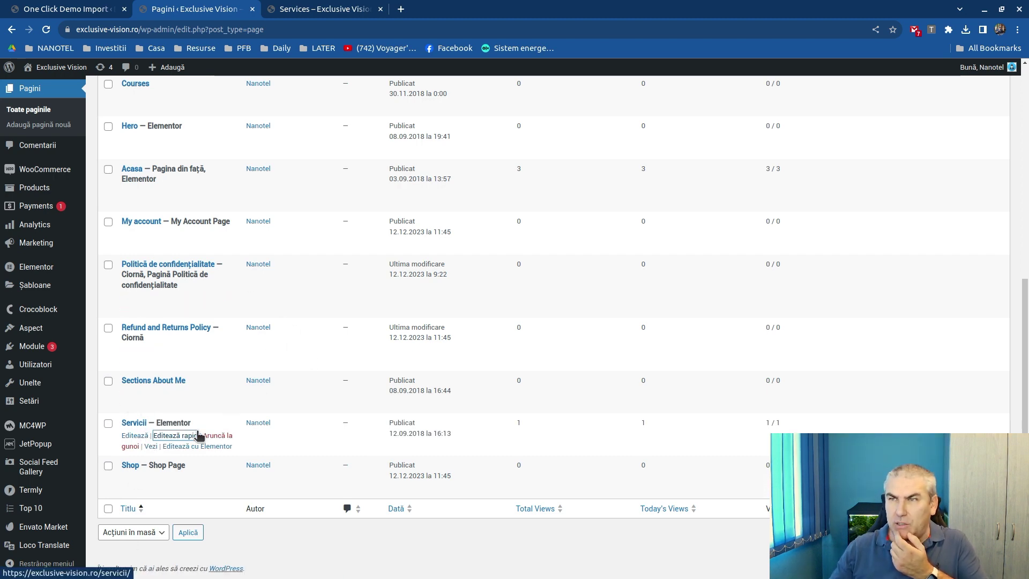
Trash the older duplicate plain Checkout page
{"action": "scroll", "coordinate": [198, 434], "scroll_direction": "up", "scroll_amount": 3}
{"action": "scroll", "coordinate": [206, 429], "scroll_direction": "up", "scroll_amount": 5}
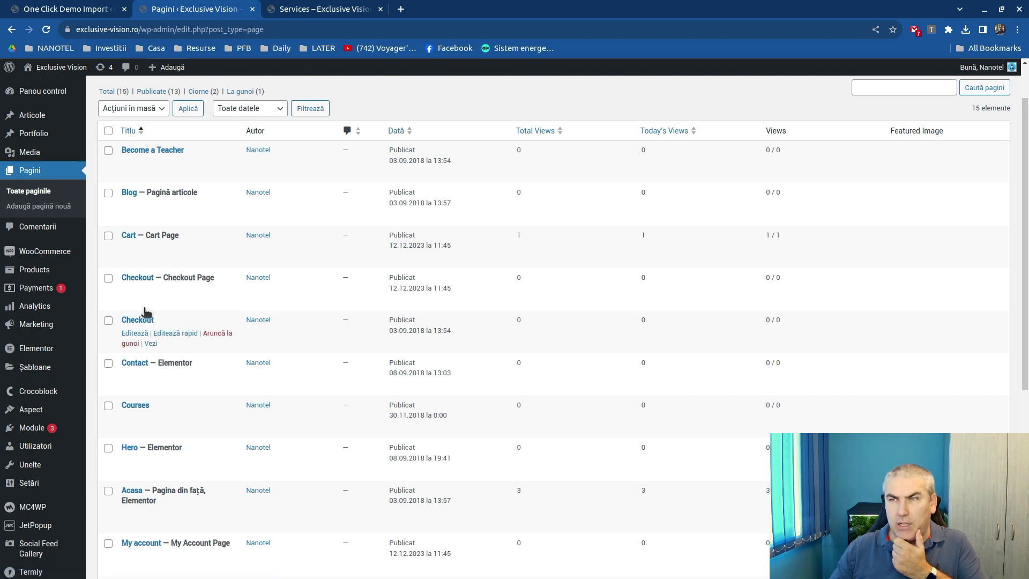
{"action": "left_click", "coordinate": [217, 333]}
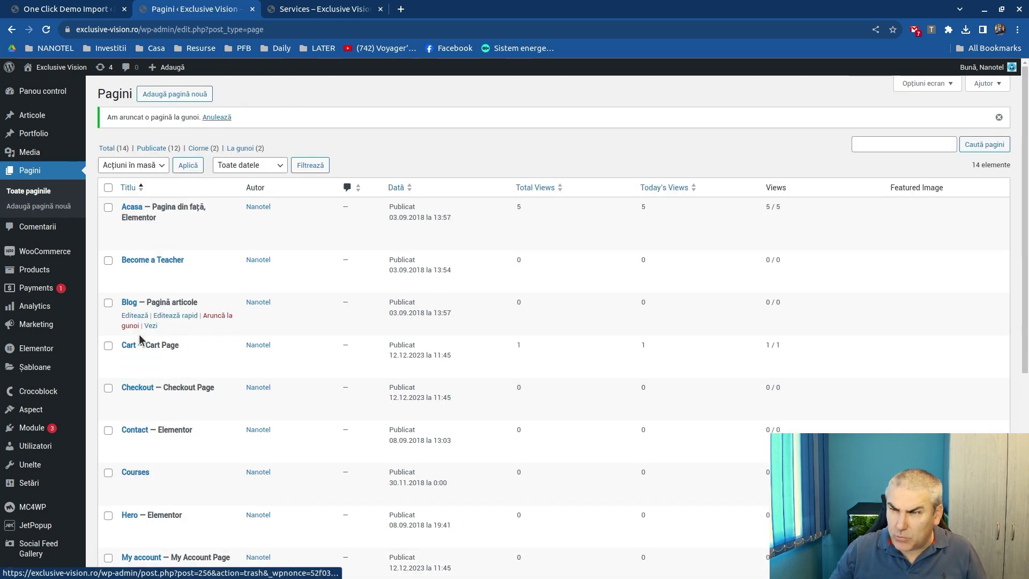
{"action": "scroll", "coordinate": [155, 348], "scroll_direction": "down", "scroll_amount": 3}
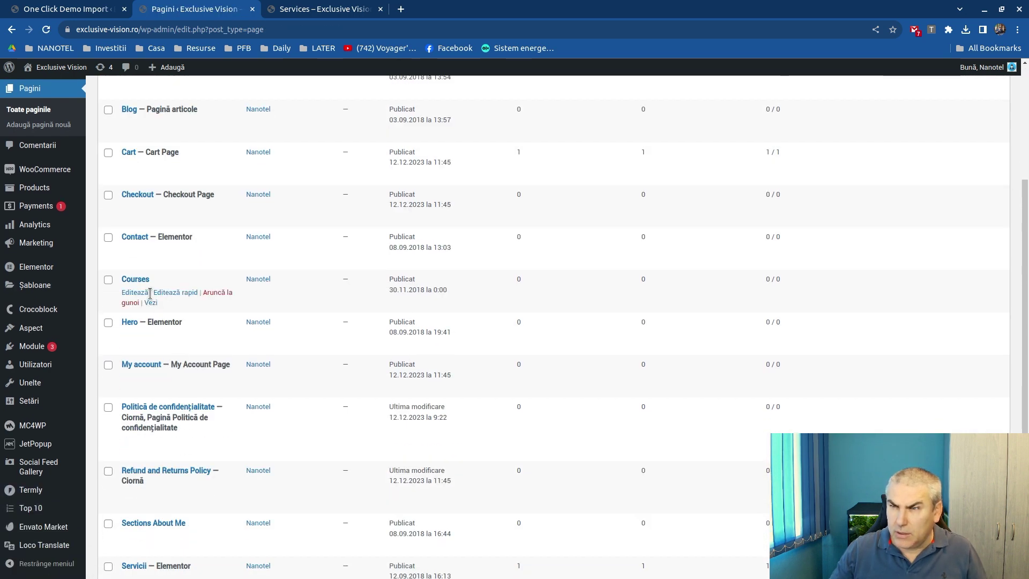
Retitle the Shop page 'Magazin' via Quick Edit and clear its old shop slug
{"action": "scroll", "coordinate": [183, 399], "scroll_direction": "down", "scroll_amount": 3}
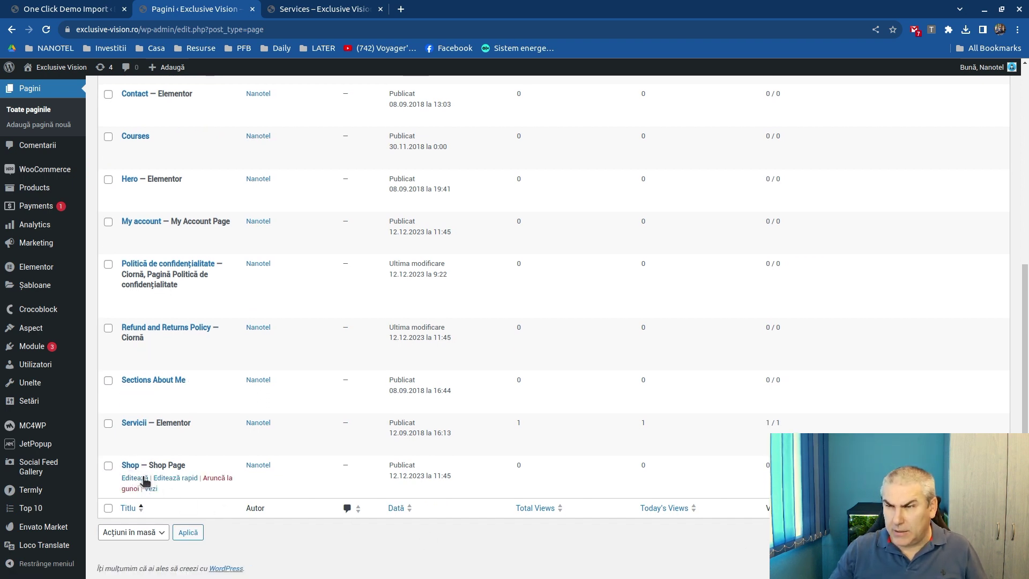
{"action": "left_click", "coordinate": [138, 478]}
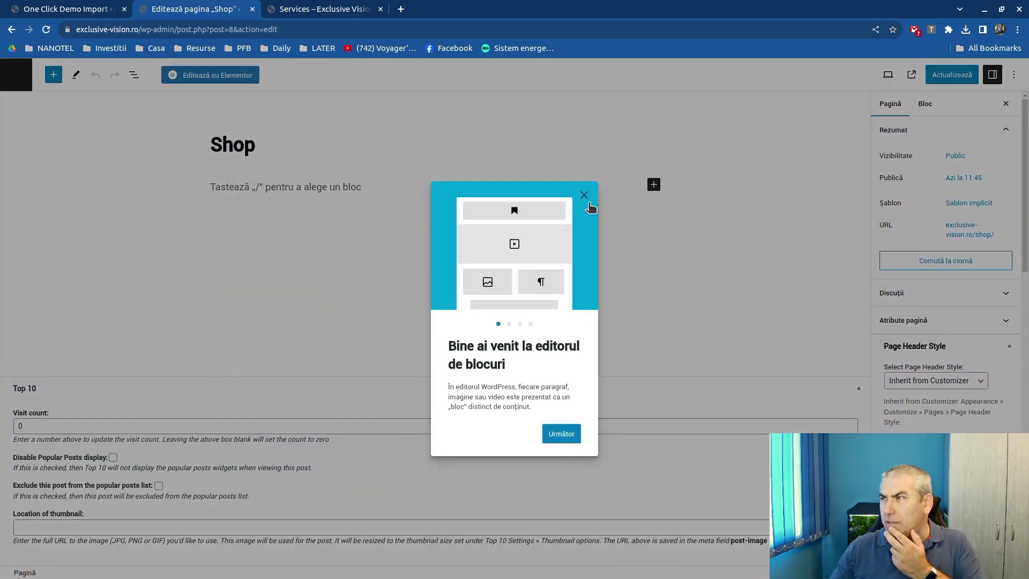
{"action": "left_click", "coordinate": [581, 194]}
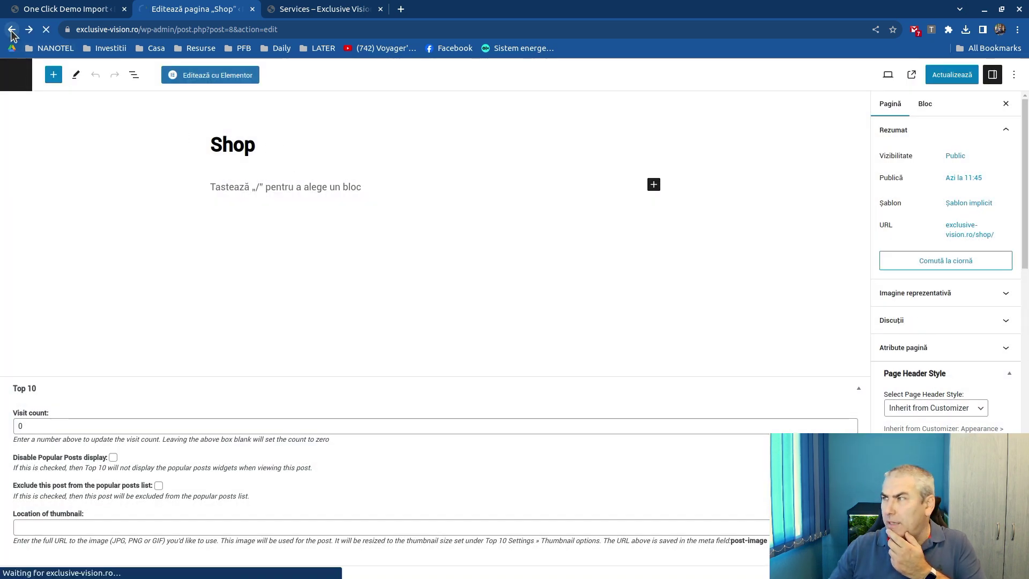
{"action": "key", "text": "alt+Left"}
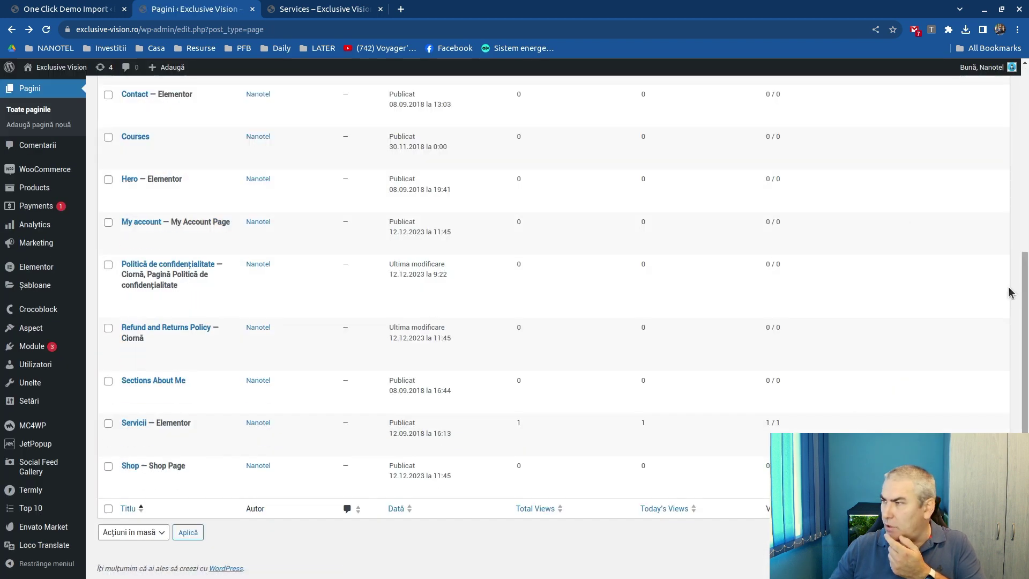
{"action": "mouse_move", "coordinate": [254, 436]}
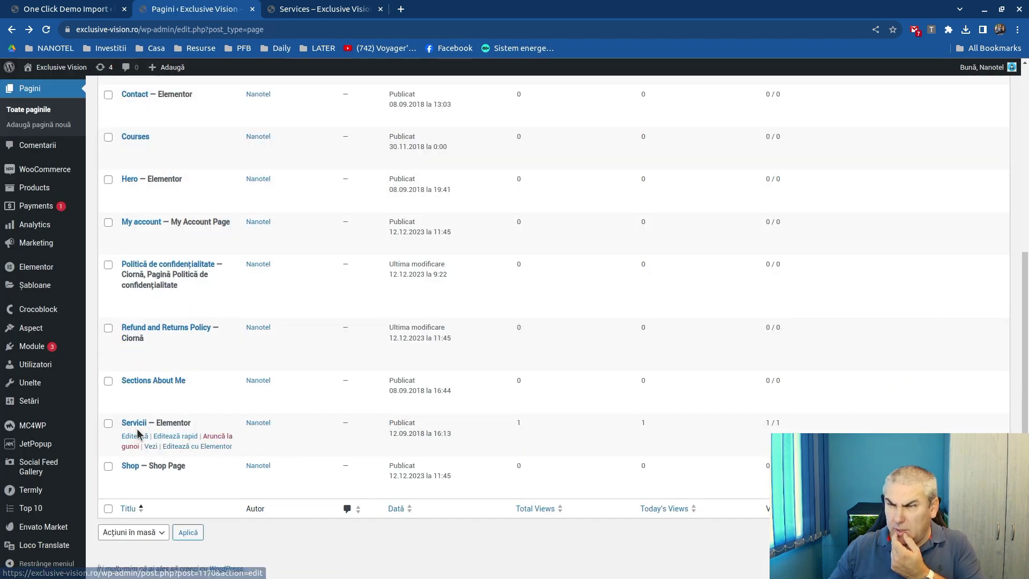
{"action": "left_click", "coordinate": [163, 479]}
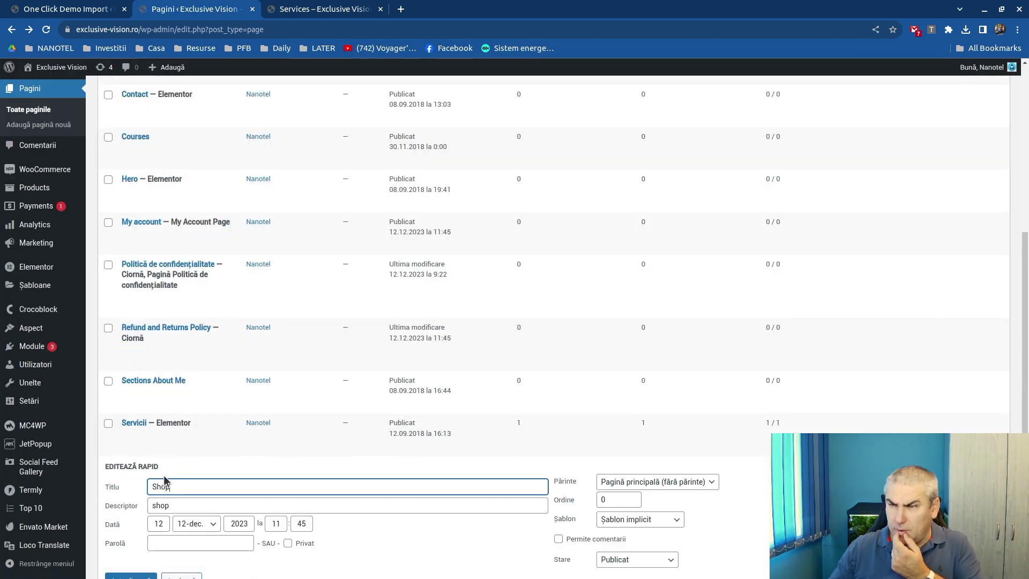
{"action": "left_click_drag", "start_coordinate": [174, 483], "coordinate": [148, 486]}
{"action": "type", "text": "Magazin"}
{"action": "key", "text": "Tab"}
{"action": "key", "text": "BackSpace"}
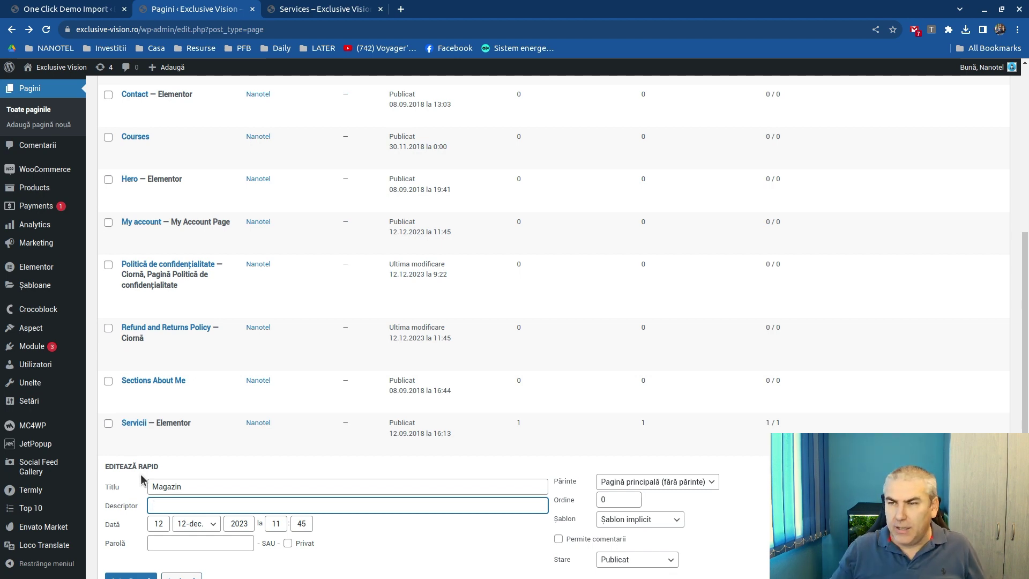
{"action": "scroll", "coordinate": [142, 472], "scroll_direction": "down", "scroll_amount": 2}
{"action": "left_click", "coordinate": [119, 485]}
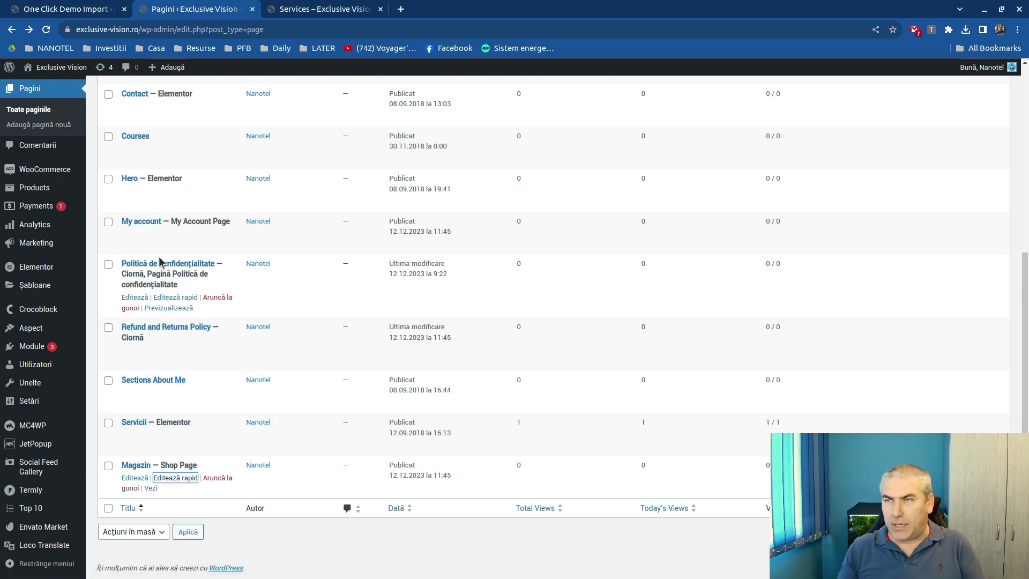
{"action": "scroll", "coordinate": [171, 274], "scroll_direction": "up", "scroll_amount": 6}
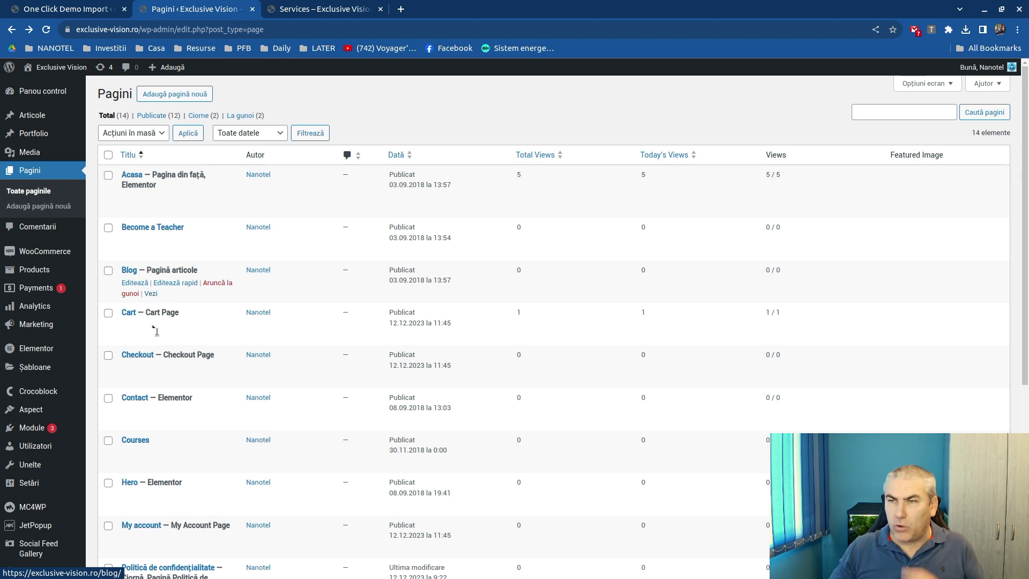
{"action": "left_click", "coordinate": [307, 12]}
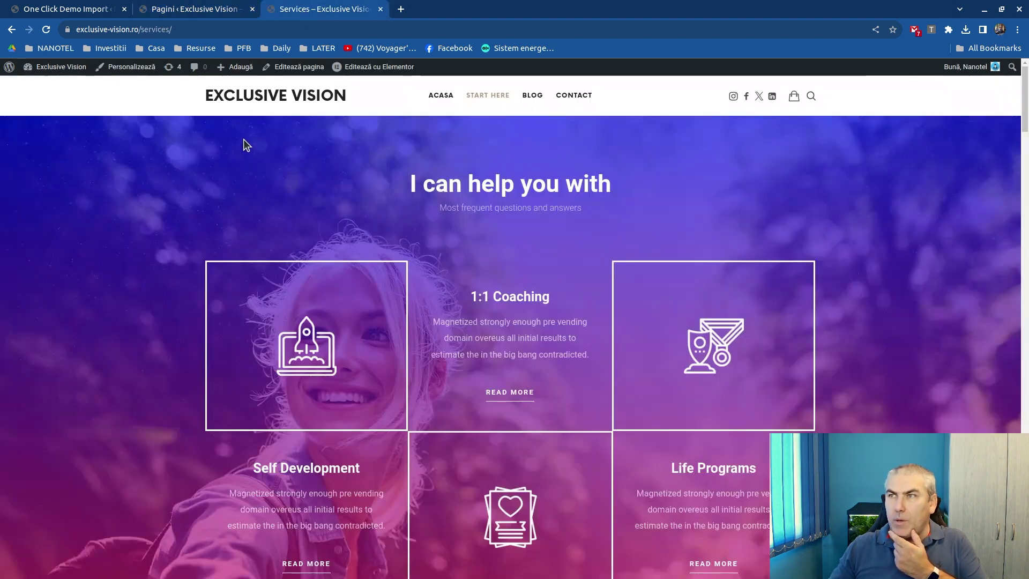
{"action": "left_click", "coordinate": [275, 101]}
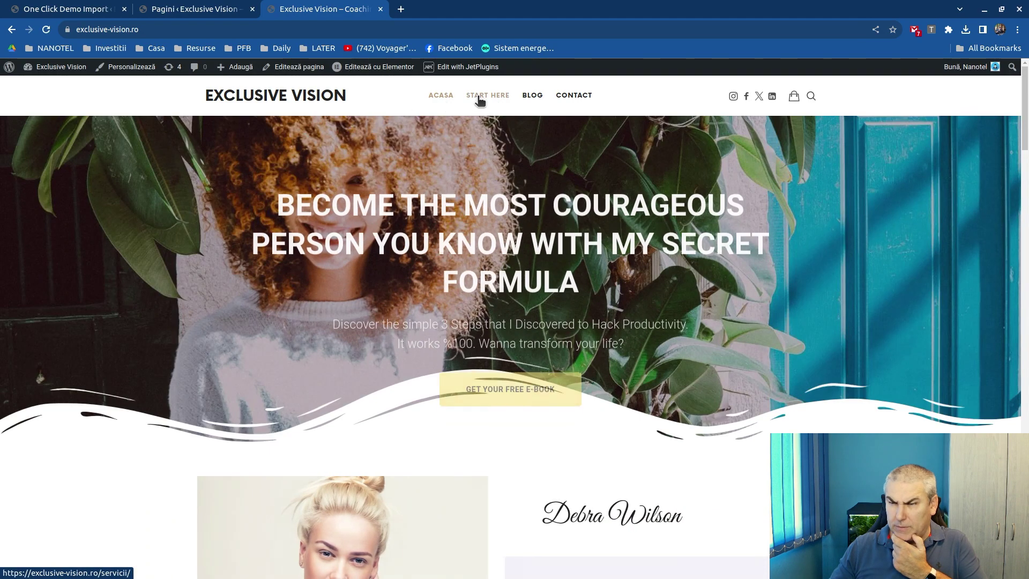
{"action": "left_click", "coordinate": [480, 101]}
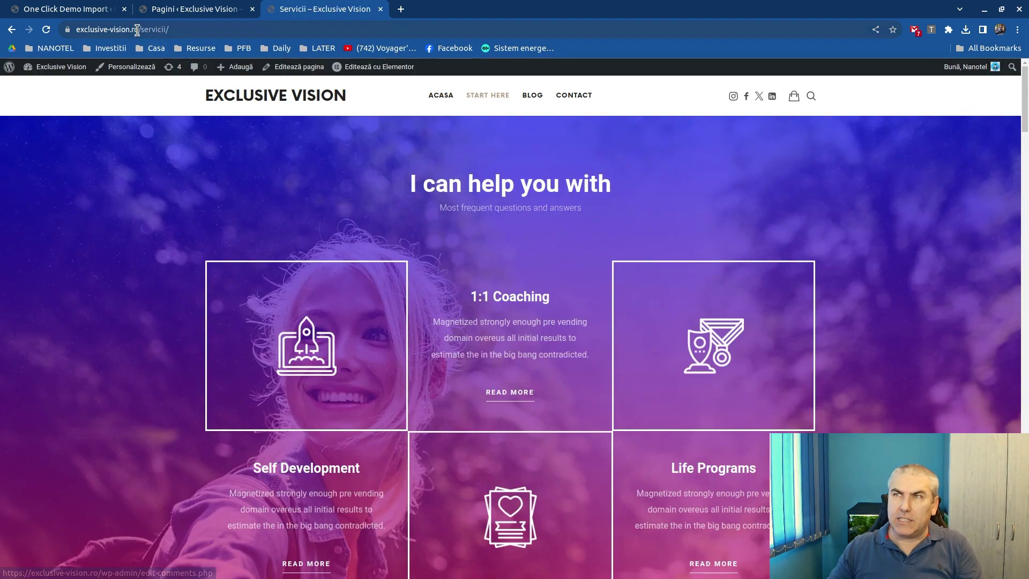
{"action": "left_click_drag", "start_coordinate": [138, 30], "coordinate": [177, 27]}
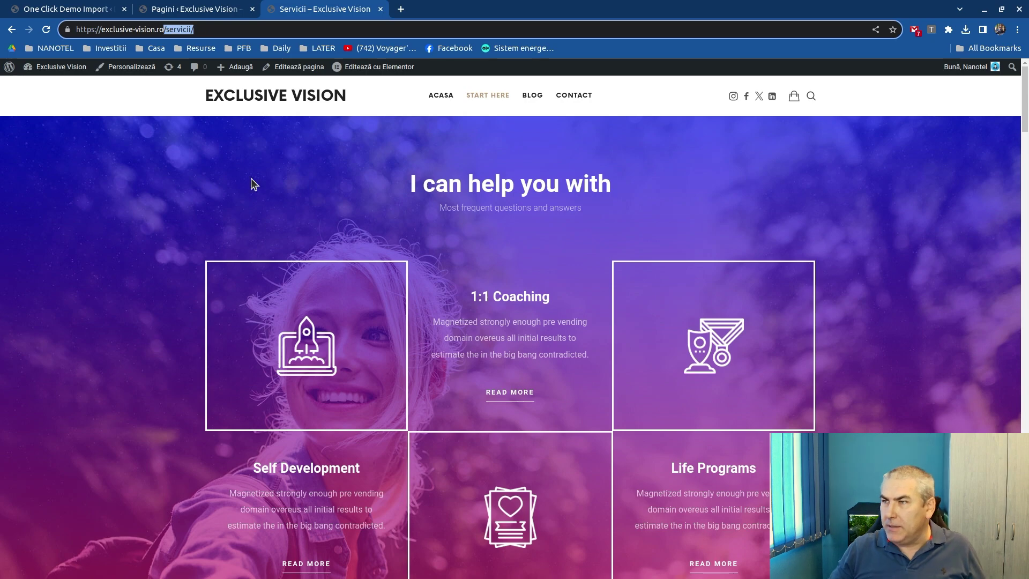
{"action": "scroll", "coordinate": [520, 327], "scroll_direction": "down", "scroll_amount": 15}
{"action": "scroll", "coordinate": [520, 332], "scroll_direction": "down", "scroll_amount": 10}
{"action": "scroll", "coordinate": [512, 333], "scroll_direction": "up", "scroll_amount": 15}
{"action": "scroll", "coordinate": [509, 332], "scroll_direction": "up", "scroll_amount": 5}
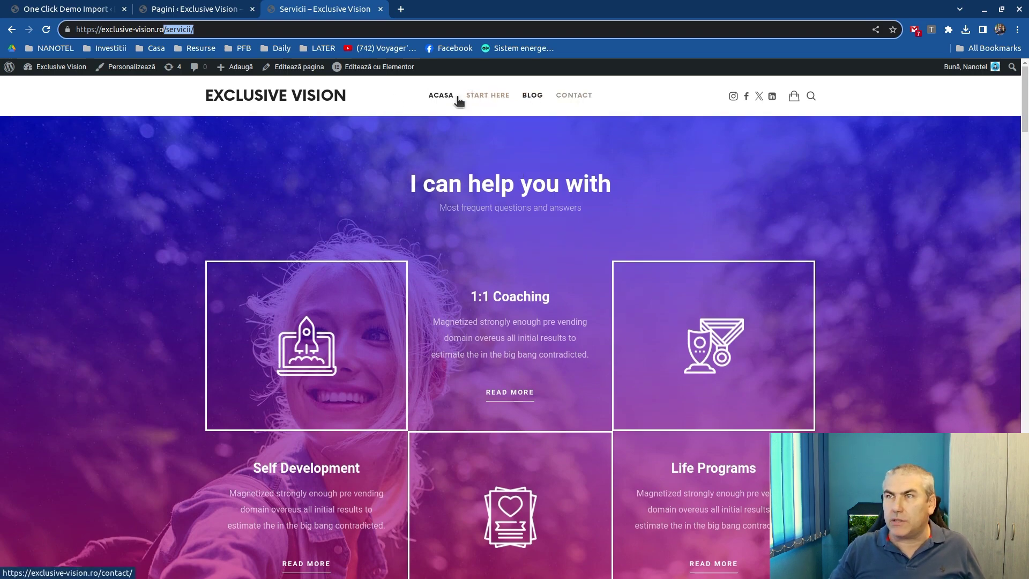
{"action": "left_click", "coordinate": [170, 10]}
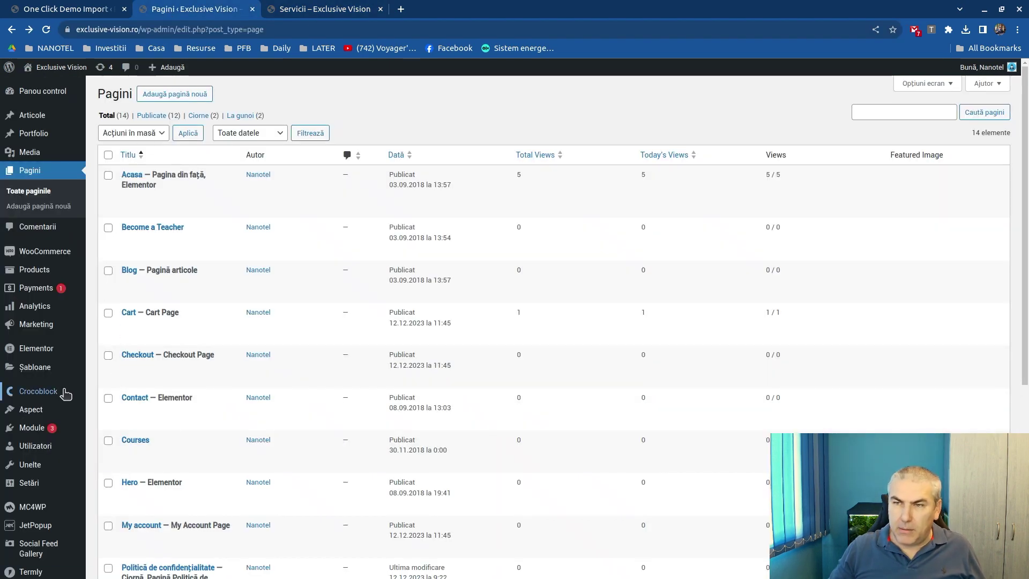
In MyMenu, remove the invalid item, relabel Start Here as 'Servicii', and save the menu
{"action": "mouse_move", "coordinate": [35, 415]}
{"action": "left_click", "coordinate": [105, 460]}
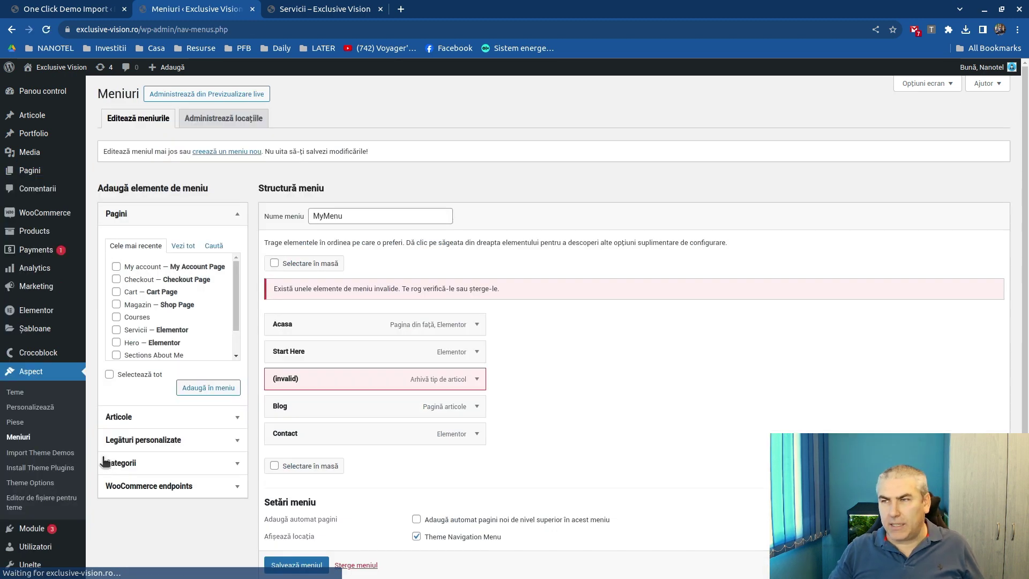
{"action": "left_click", "coordinate": [477, 381]}
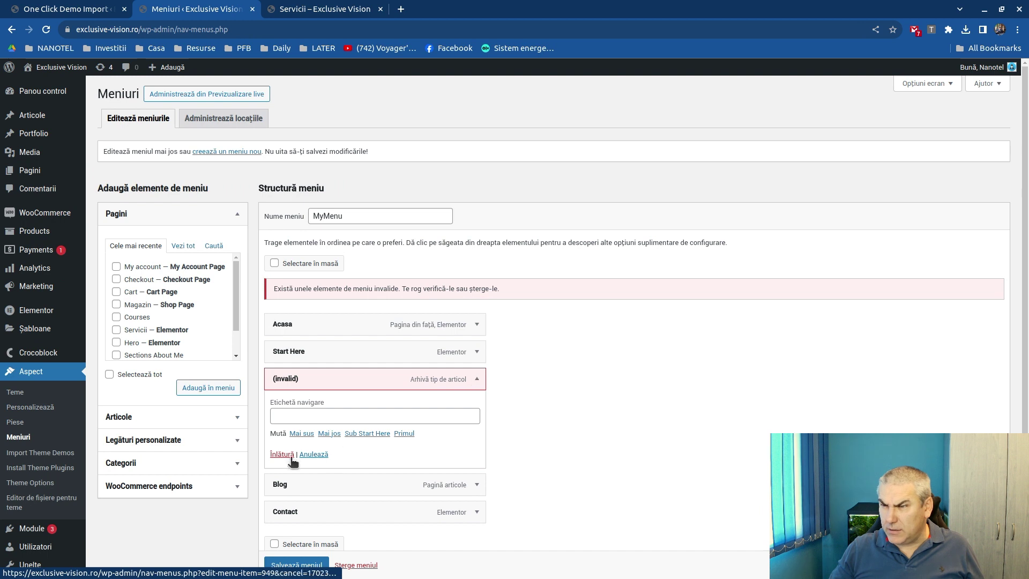
{"action": "left_click", "coordinate": [284, 454]}
{"action": "left_click", "coordinate": [477, 353]}
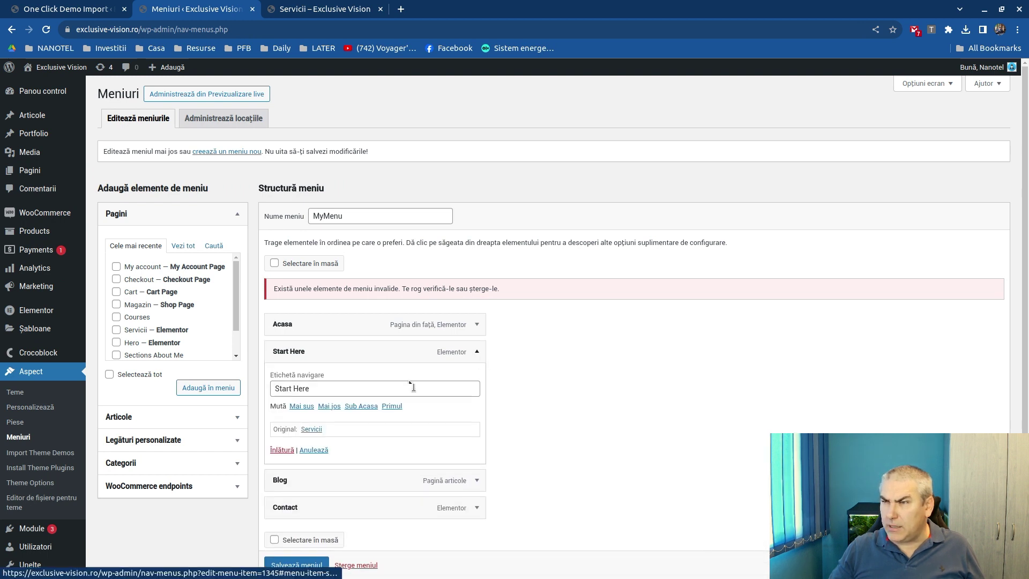
{"action": "left_click_drag", "start_coordinate": [310, 389], "coordinate": [248, 393]}
{"action": "type", "text": "Servicii"}
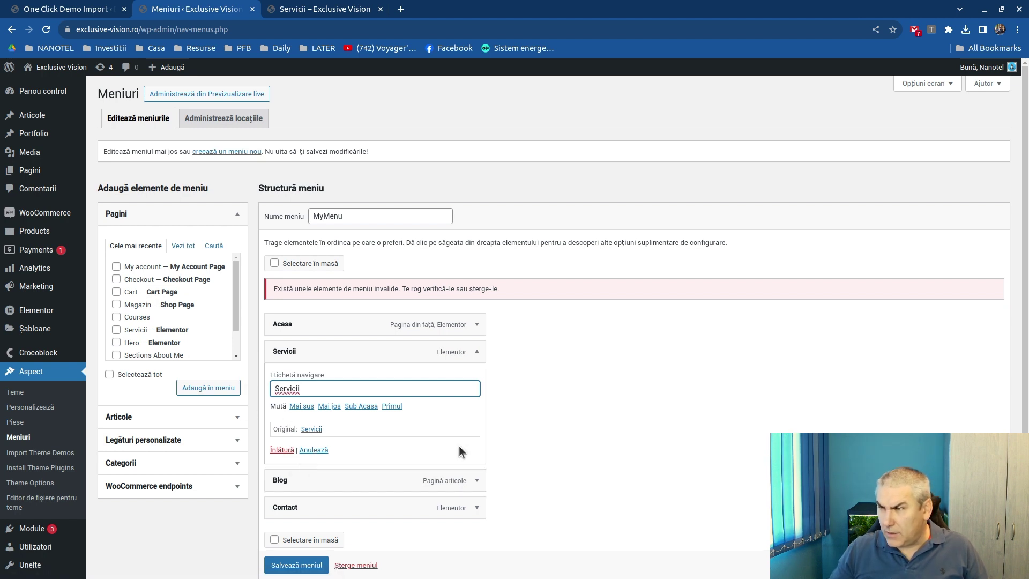
{"action": "left_click", "coordinate": [296, 565]}
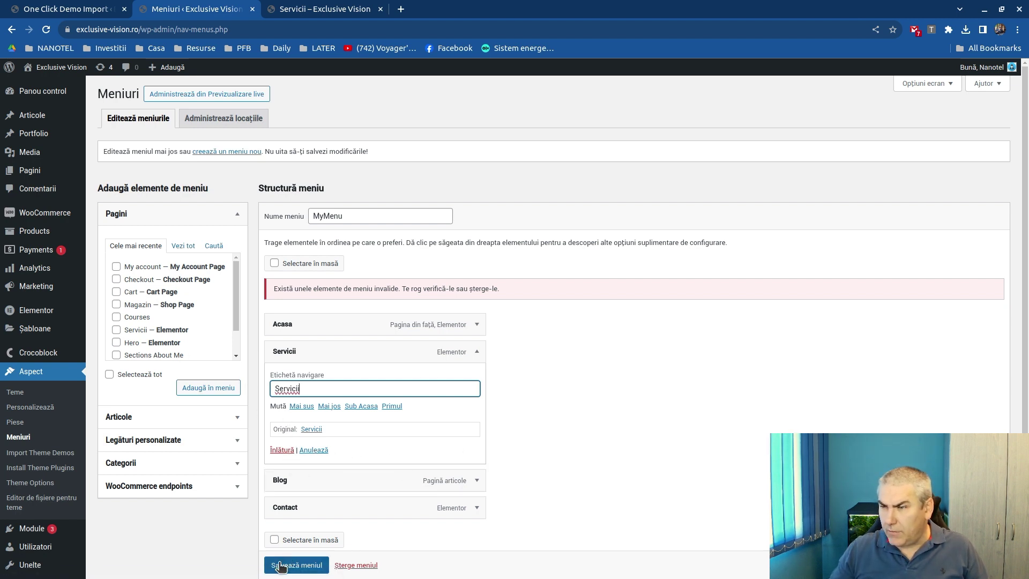
{"action": "scroll", "coordinate": [364, 475], "scroll_direction": "down", "scroll_amount": 1}
Check that the live homepage menu shows SERVICII, then return to the Menus page
{"action": "left_click", "coordinate": [335, 10]}
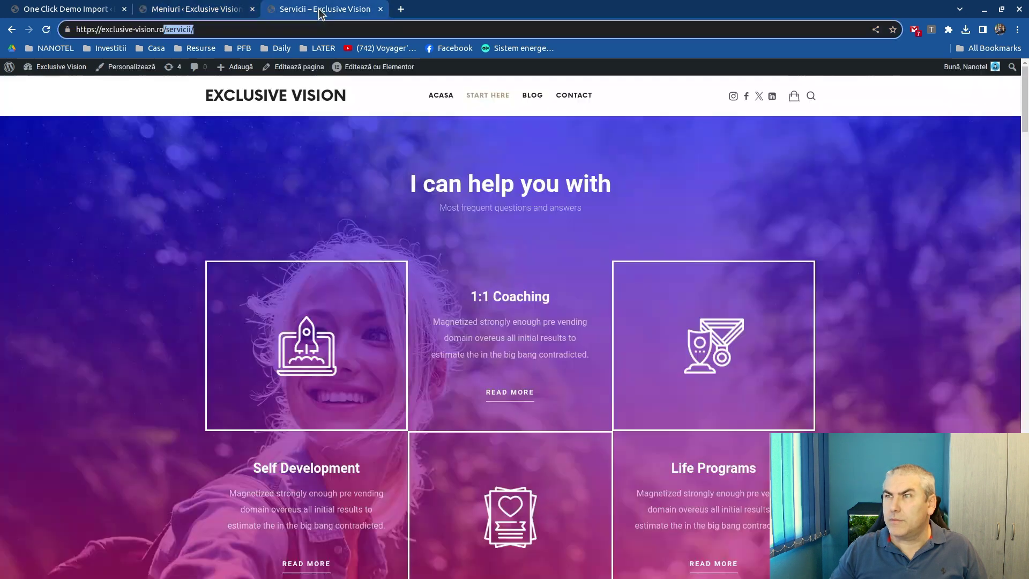
{"action": "left_click", "coordinate": [241, 107]}
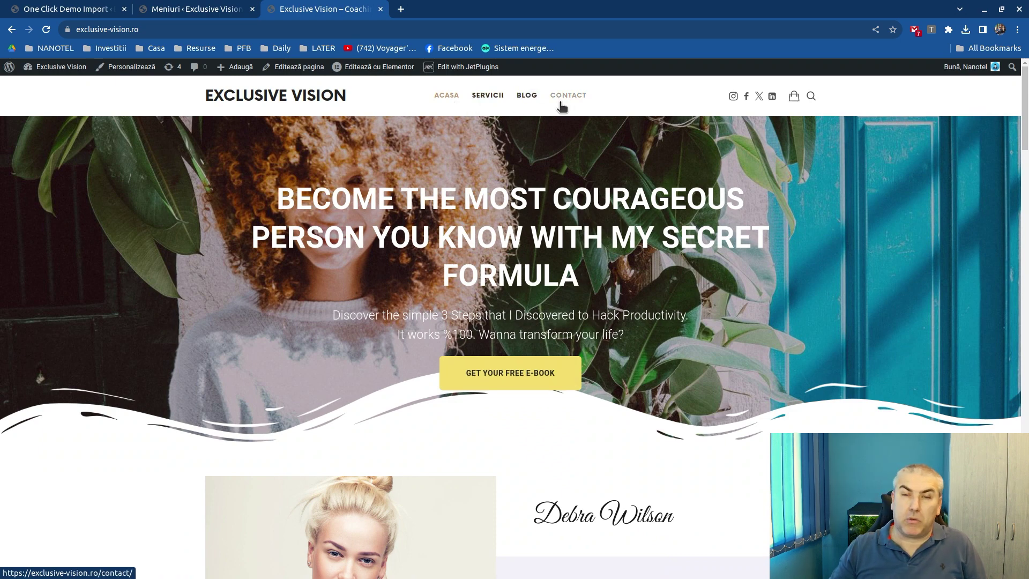
{"action": "scroll", "coordinate": [518, 324], "scroll_direction": "down", "scroll_amount": 5}
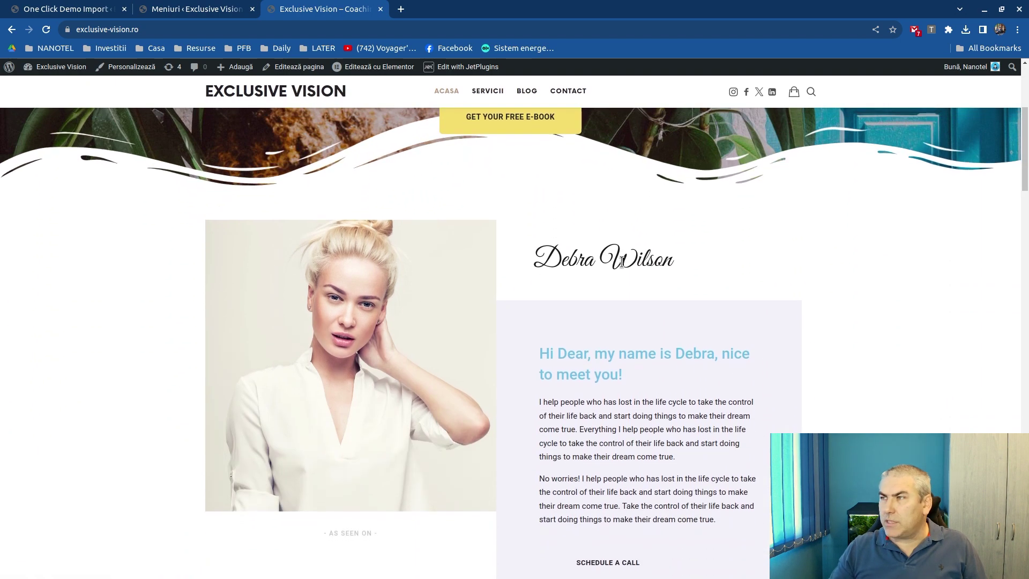
{"action": "left_click", "coordinate": [176, 9]}
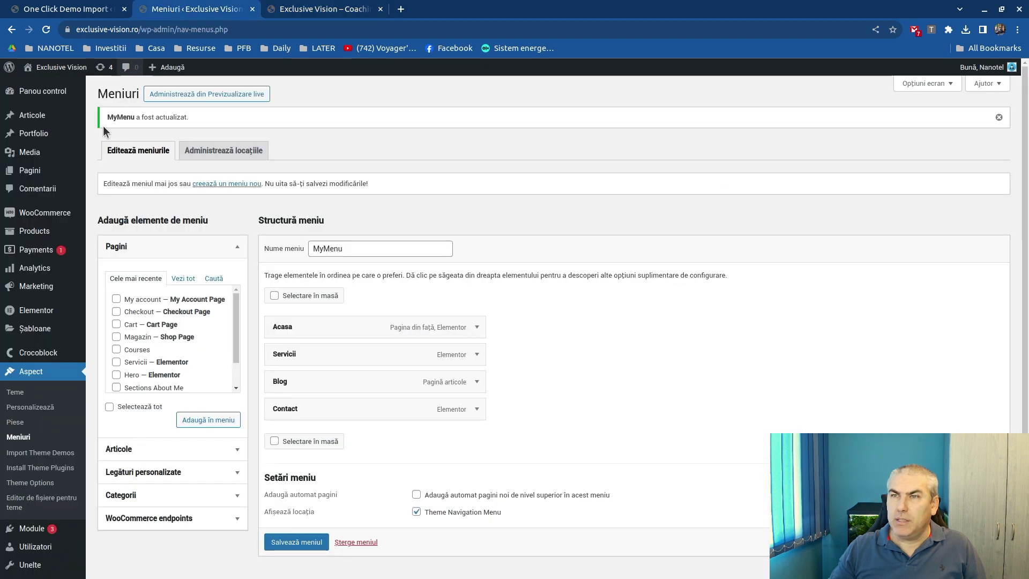
Close the One Click Demo Import tab and open the Acasa page in the page editor
{"action": "mouse_move", "coordinate": [38, 314]}
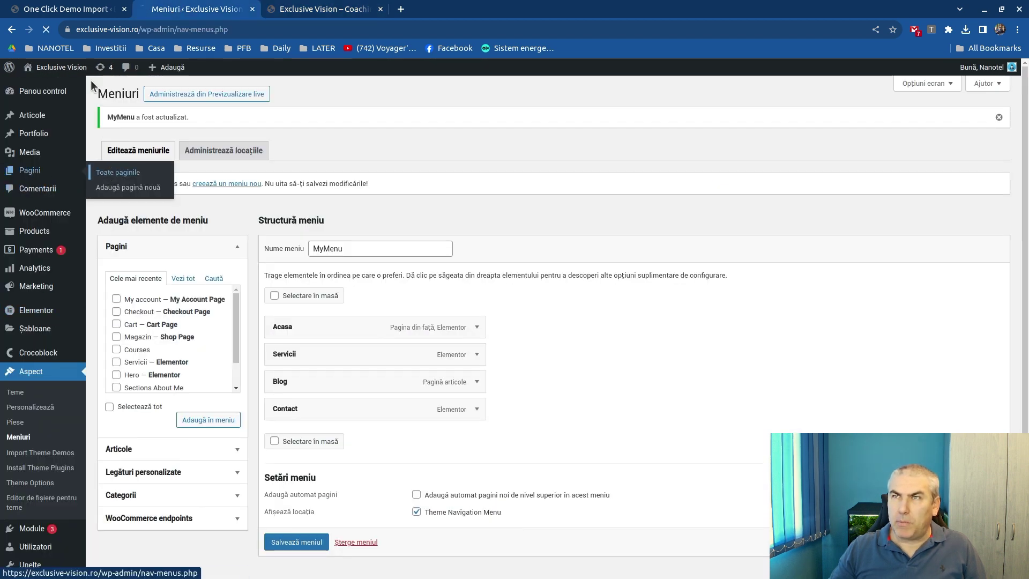
{"action": "left_click", "coordinate": [110, 172]}
{"action": "left_click", "coordinate": [123, 9]}
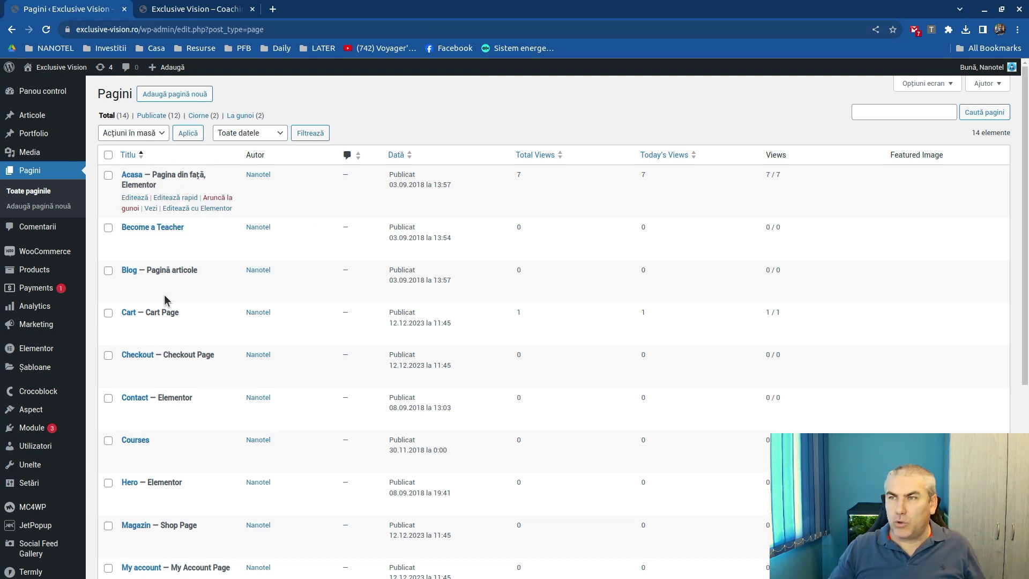
{"action": "left_click", "coordinate": [194, 11]}
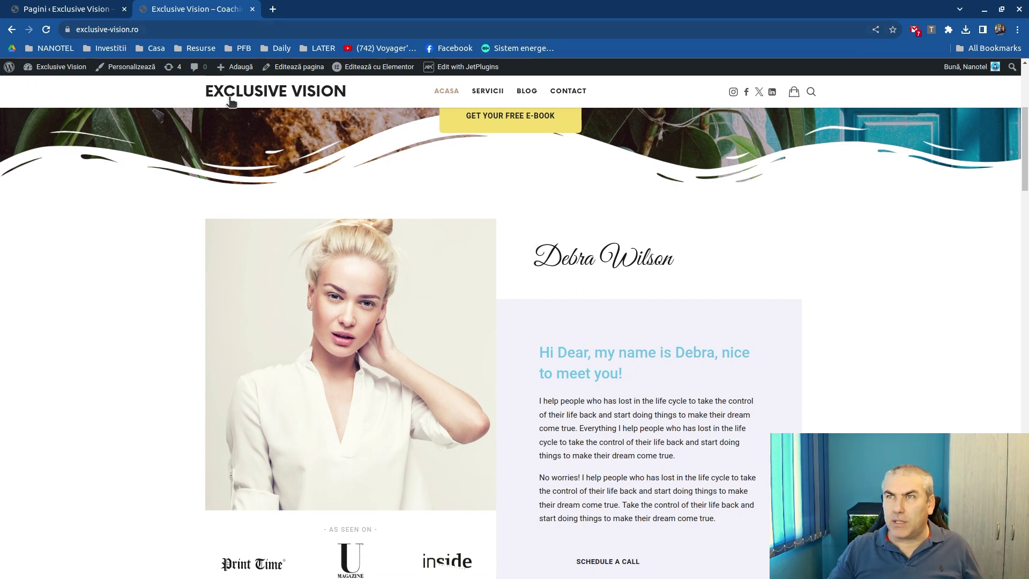
{"action": "left_click", "coordinate": [65, 10]}
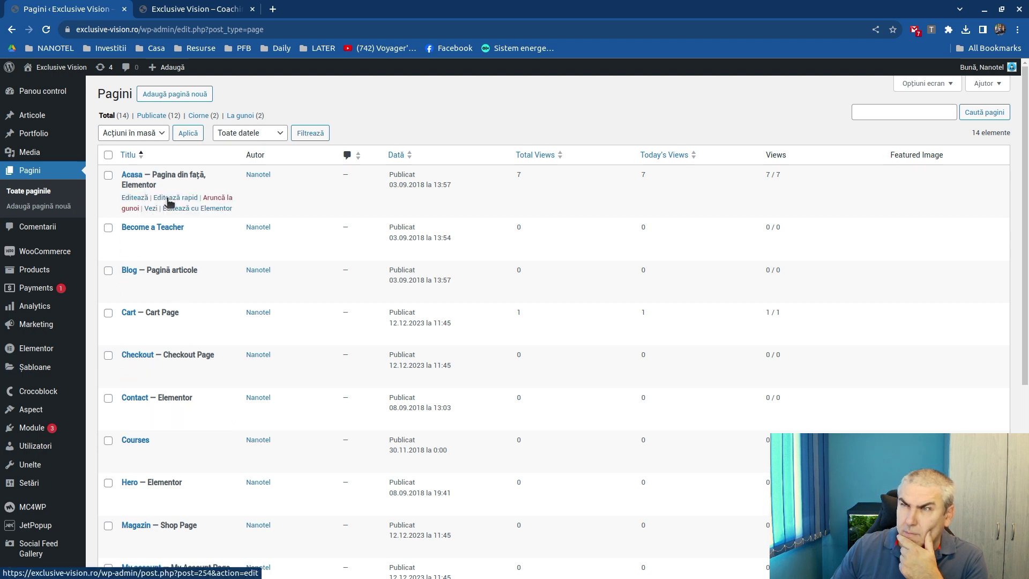
{"action": "left_click", "coordinate": [135, 198]}
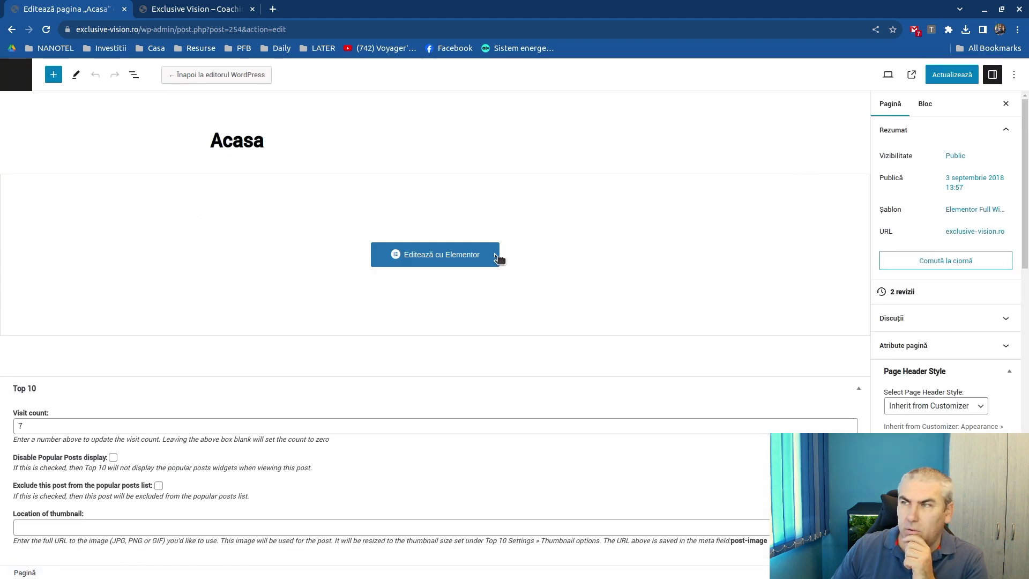
Launch Elementor on the Acasa page and dismiss the AI notifications popup
{"action": "left_click", "coordinate": [431, 256]}
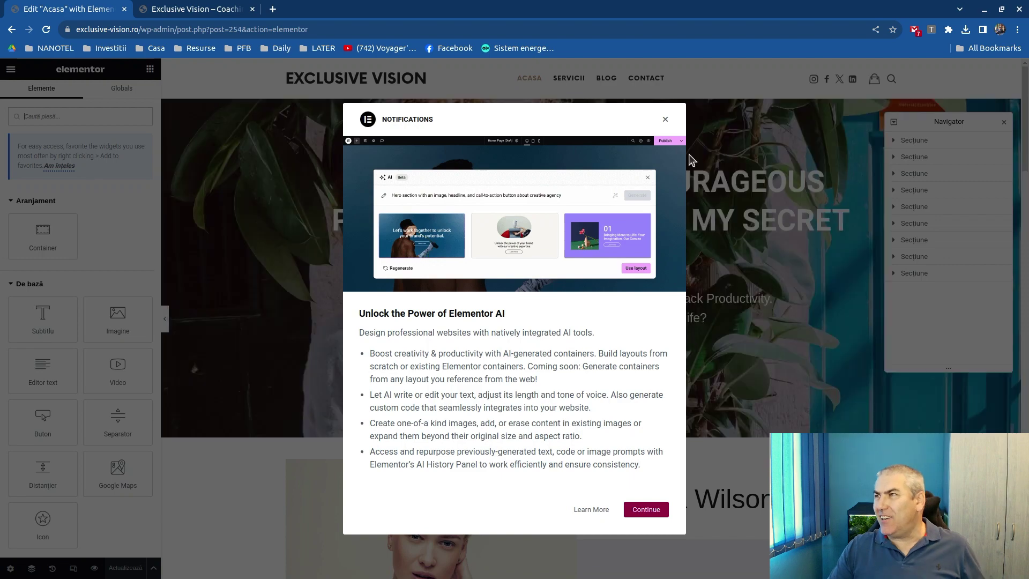
{"action": "left_click", "coordinate": [667, 120]}
{"action": "scroll", "coordinate": [638, 252], "scroll_direction": "down", "scroll_amount": 5}
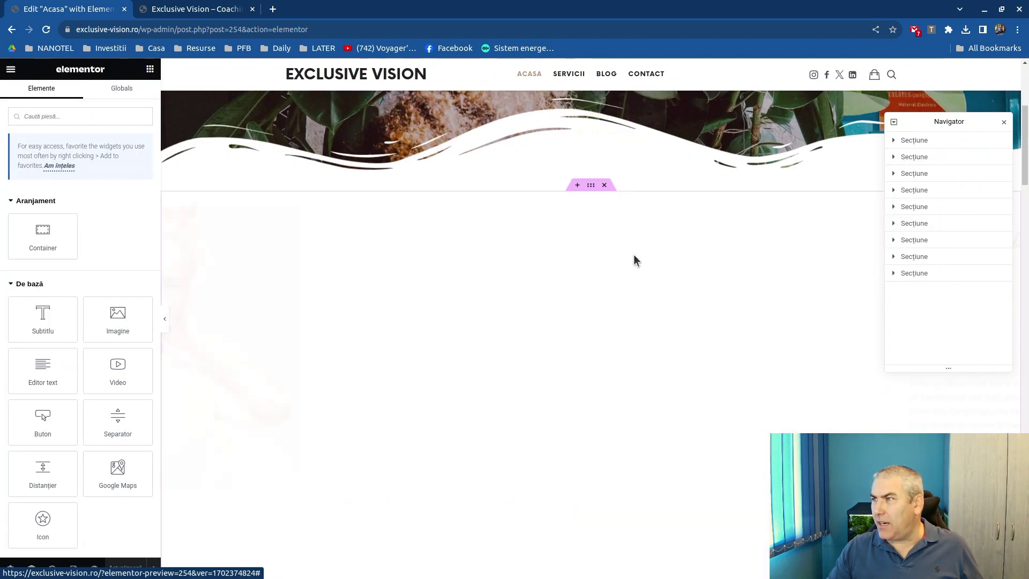
{"action": "left_click", "coordinate": [638, 249]}
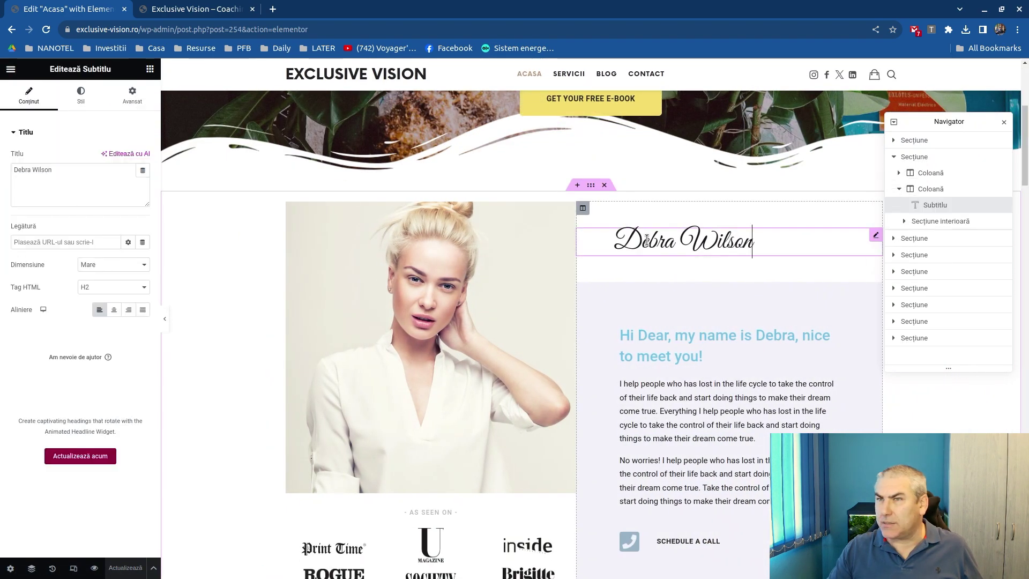
{"action": "left_click_drag", "start_coordinate": [62, 168], "coordinate": [11, 167]}
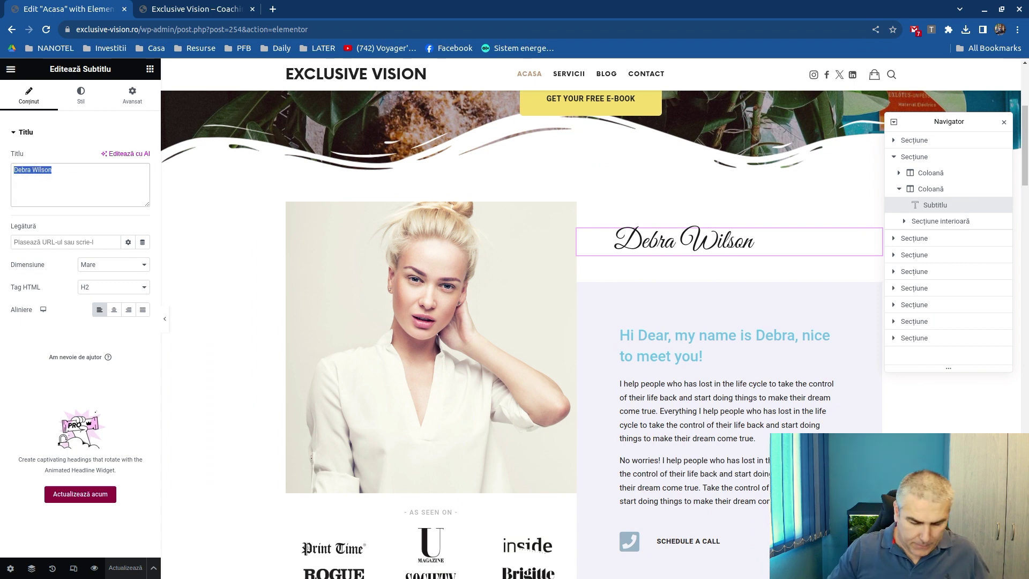
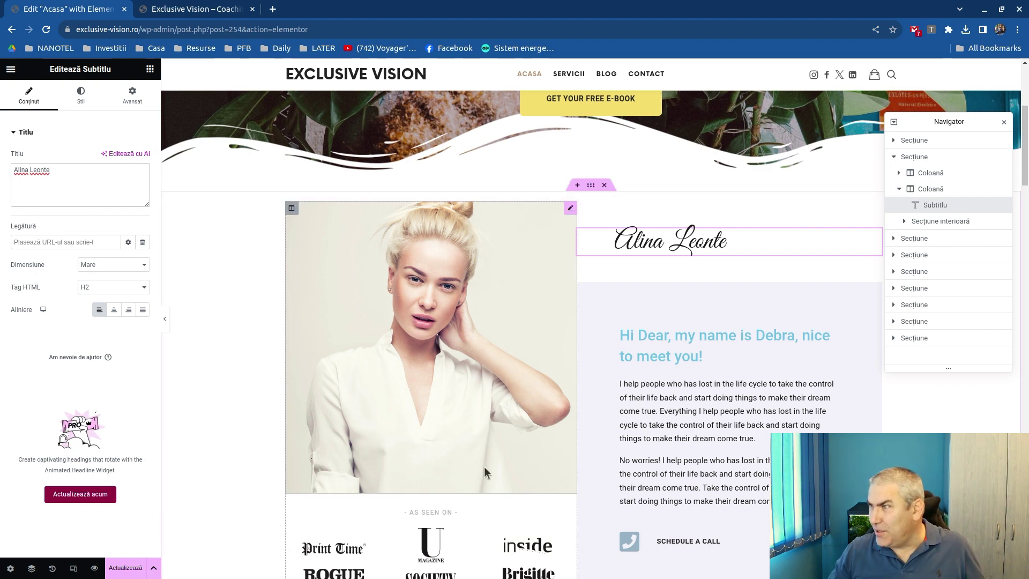
{"action": "left_click", "coordinate": [647, 341]}
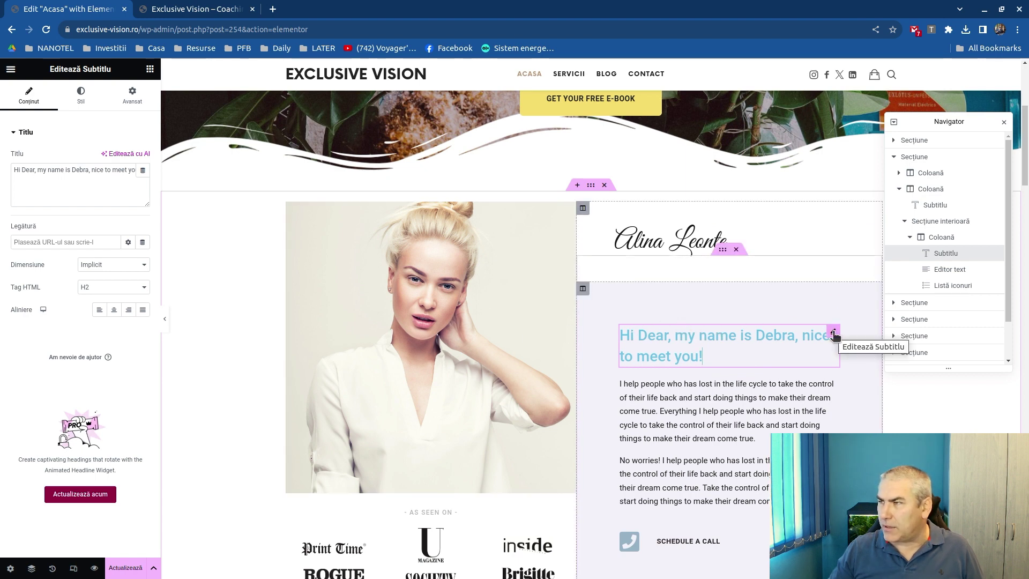
Undo the accidental move of the Hi Dear heading so it stays in its column
{"action": "left_click_drag", "start_coordinate": [834, 335], "coordinate": [386, 260]}
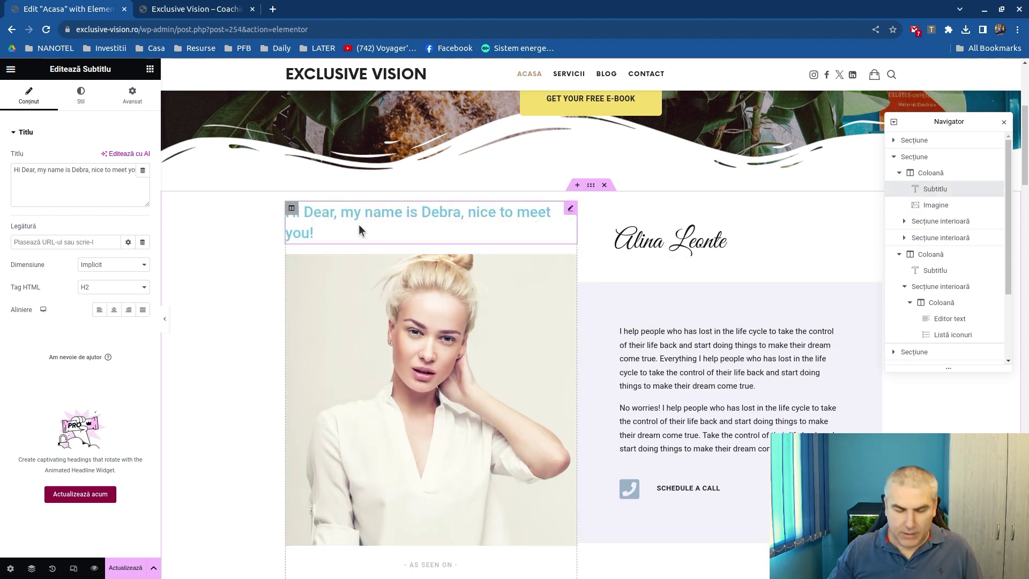
{"action": "key", "text": "ctrl+z"}
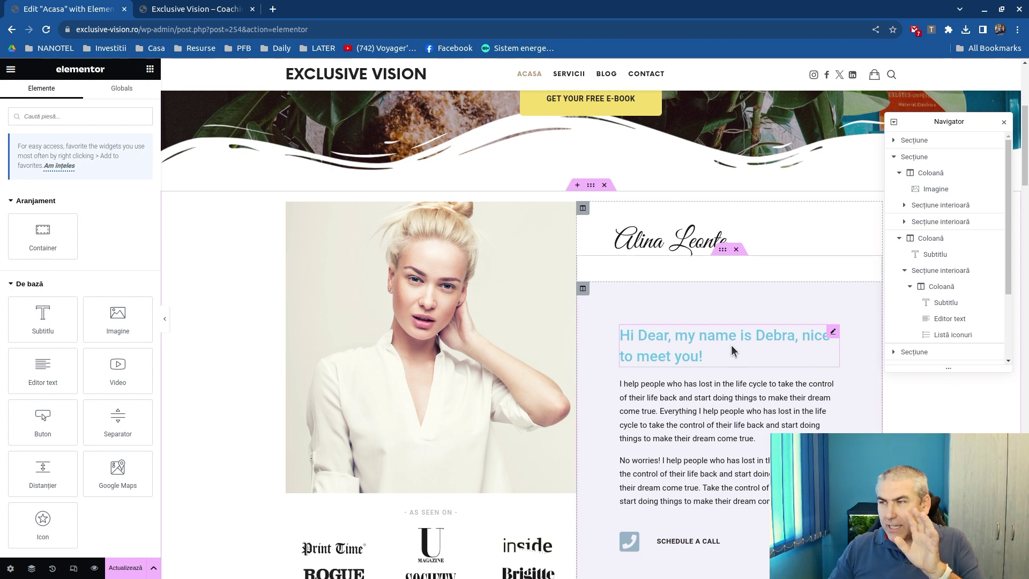
{"action": "scroll", "coordinate": [720, 359], "scroll_direction": "down", "scroll_amount": 4}
{"action": "scroll", "coordinate": [712, 359], "scroll_direction": "up", "scroll_amount": 4}
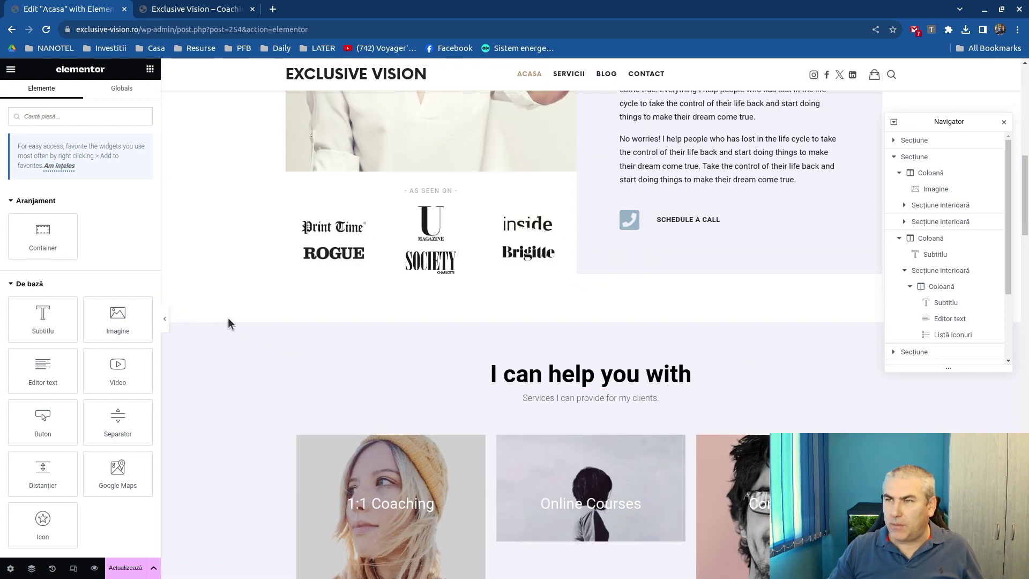
{"action": "mouse_move", "coordinate": [345, 370]}
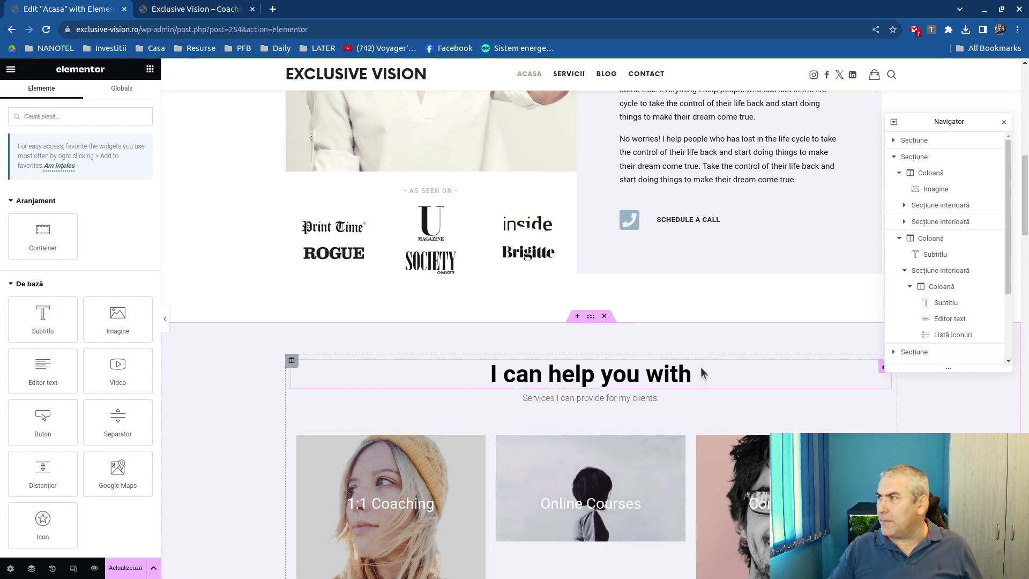
Close the Navigator and save the page with Actualizează
{"action": "left_click", "coordinate": [1004, 122]}
{"action": "scroll", "coordinate": [588, 334], "scroll_direction": "up", "scroll_amount": 2}
{"action": "scroll", "coordinate": [588, 334], "scroll_direction": "up", "scroll_amount": 10}
{"action": "left_click", "coordinate": [125, 565]}
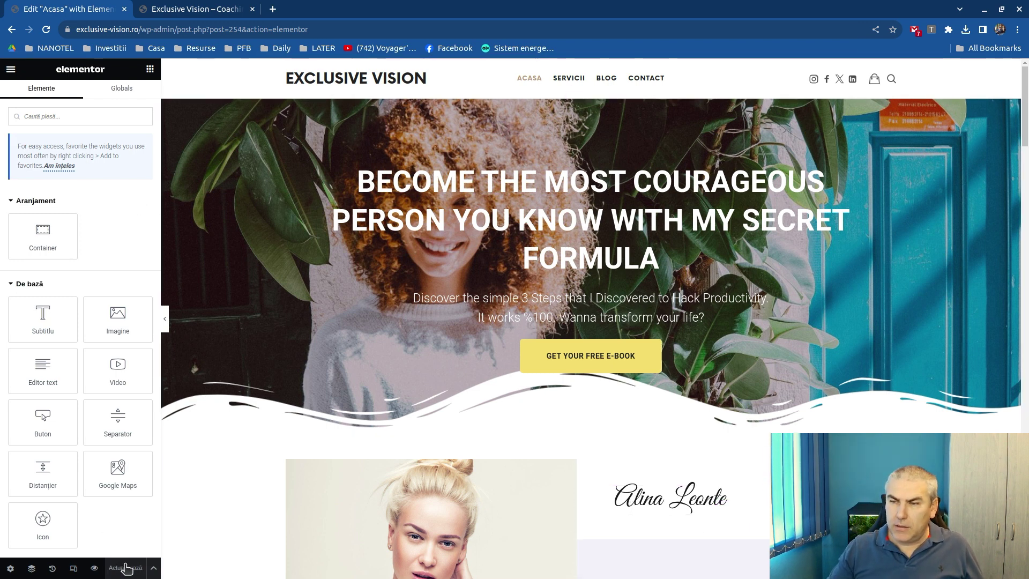
Exit Elementor with the return destination 'Acest articol' applied, confirming Leave
{"action": "left_click", "coordinate": [154, 568]}
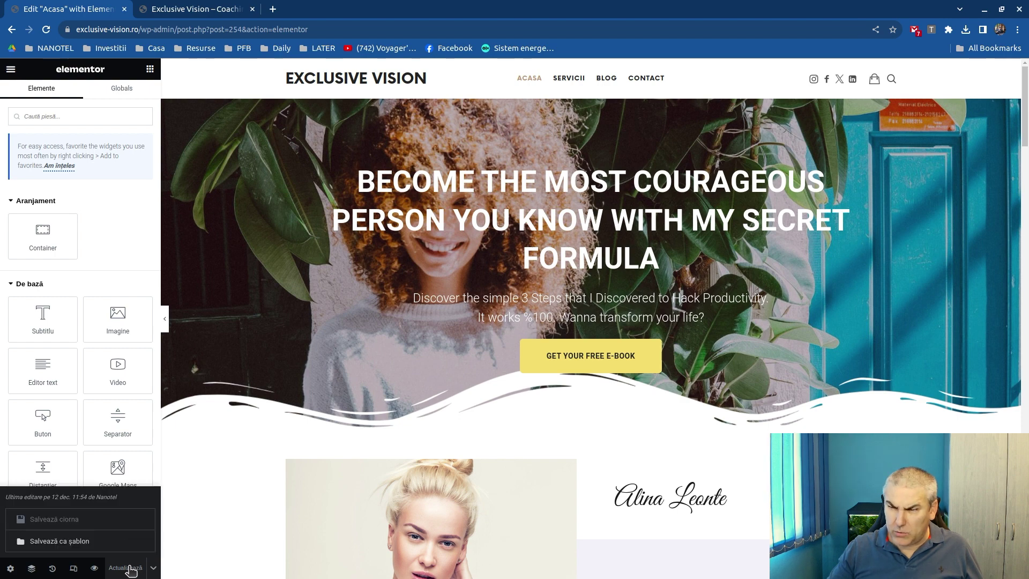
{"action": "left_click", "coordinate": [10, 568]}
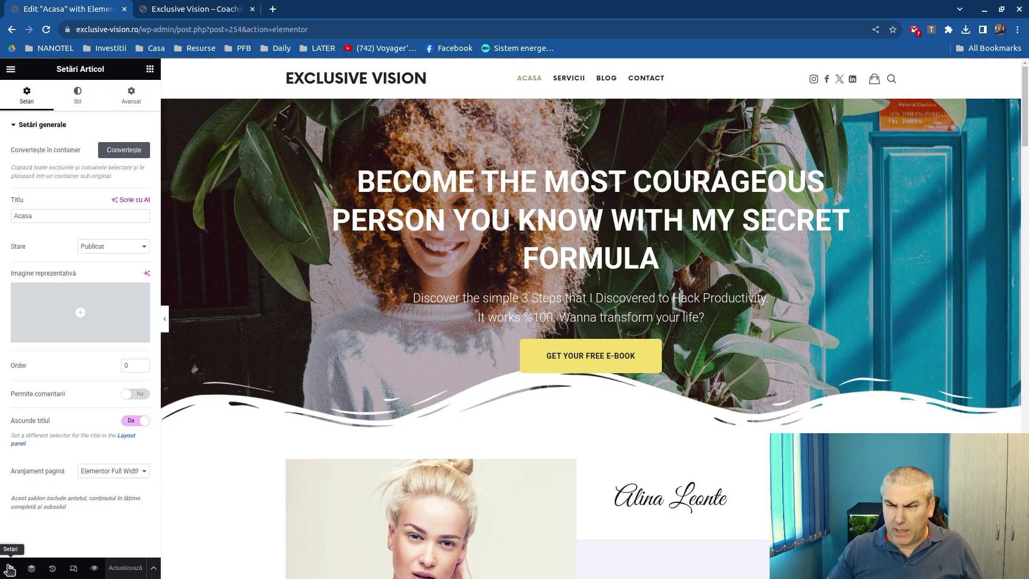
{"action": "left_click", "coordinate": [11, 71]}
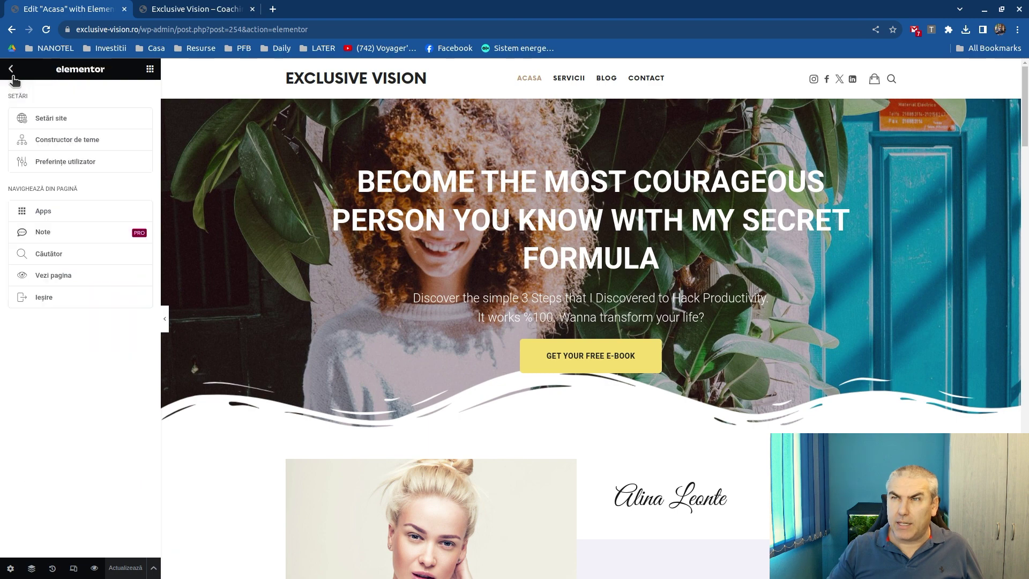
{"action": "left_click", "coordinate": [41, 299]}
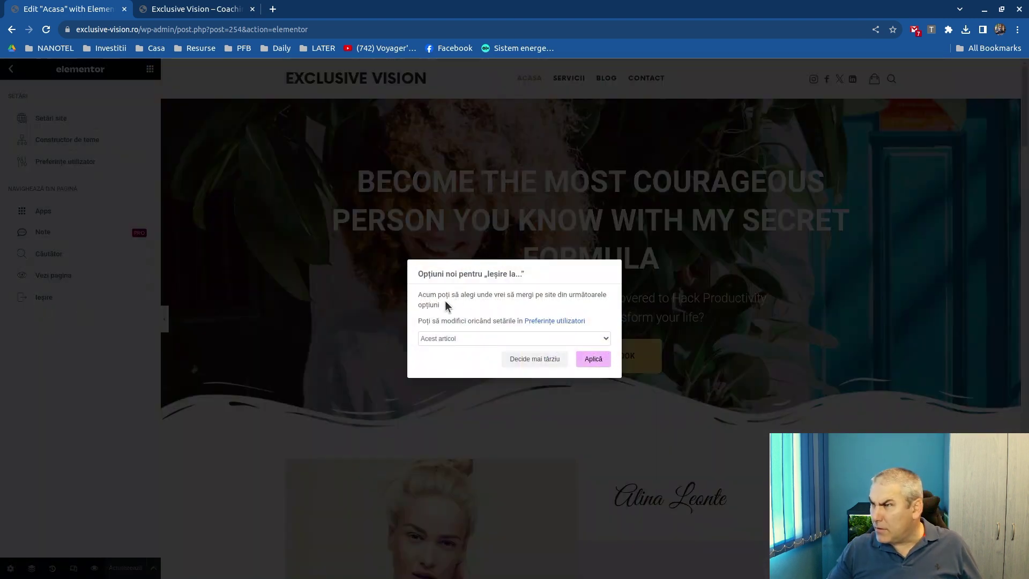
{"action": "left_click", "coordinate": [471, 339]}
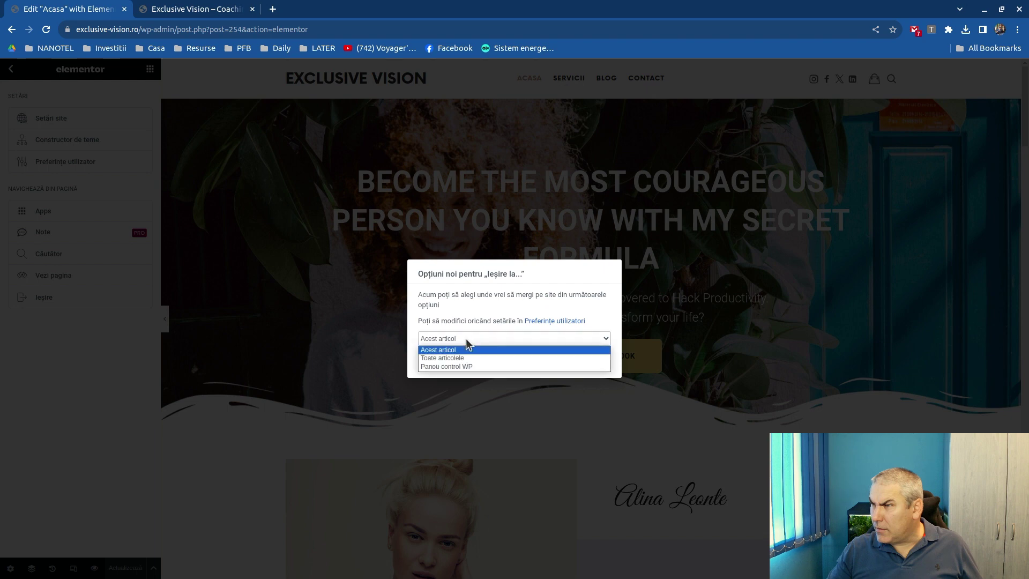
{"action": "left_click", "coordinate": [467, 341]}
{"action": "left_click", "coordinate": [590, 357]}
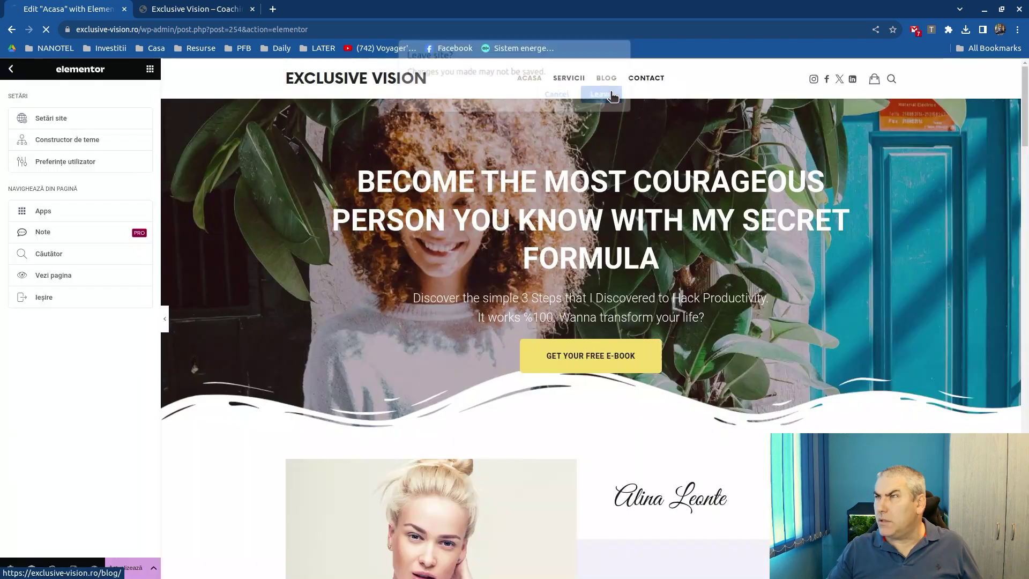
{"action": "left_click", "coordinate": [607, 96]}
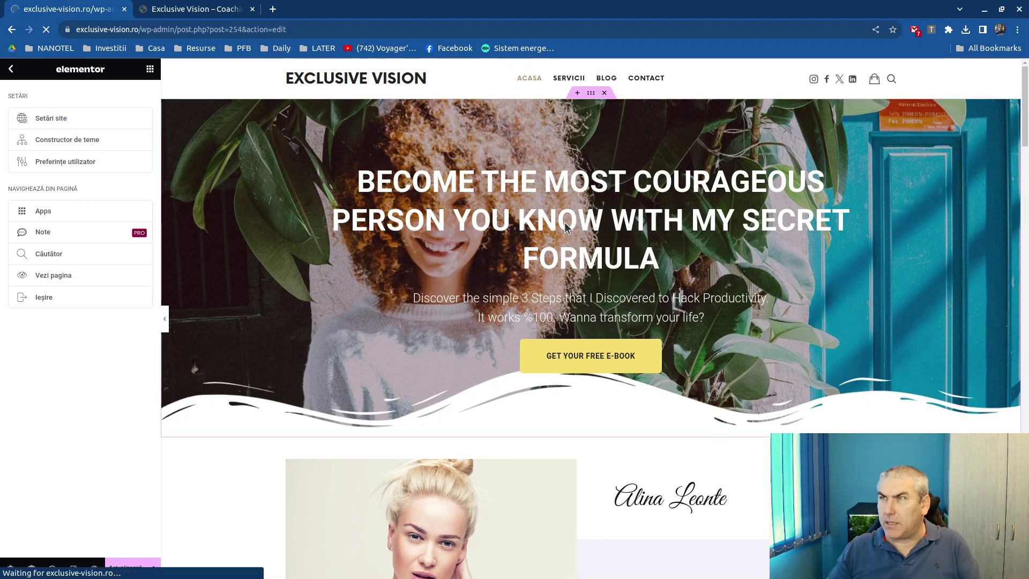
{"action": "left_click", "coordinate": [215, 9]}
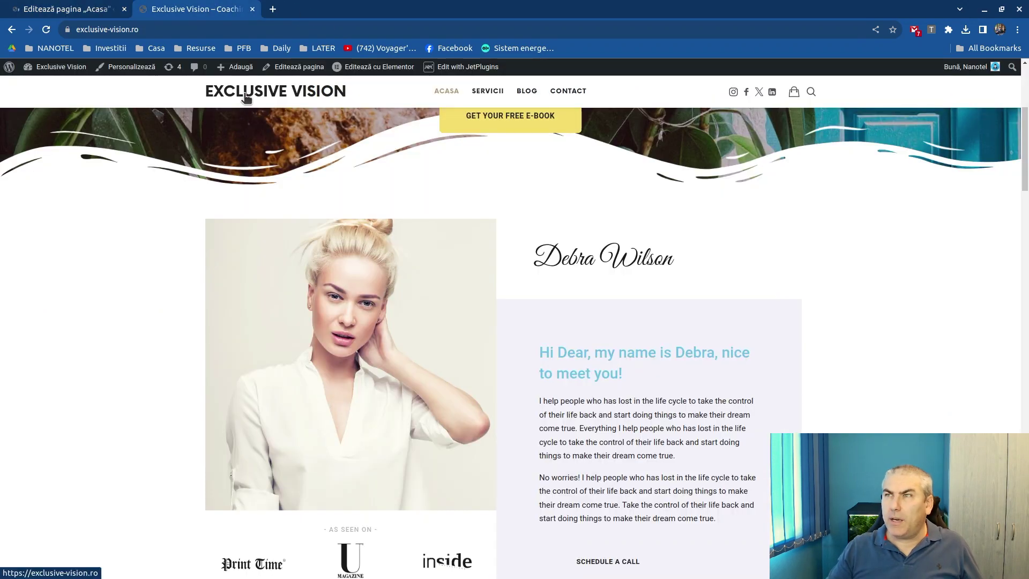
{"action": "left_click", "coordinate": [441, 92]}
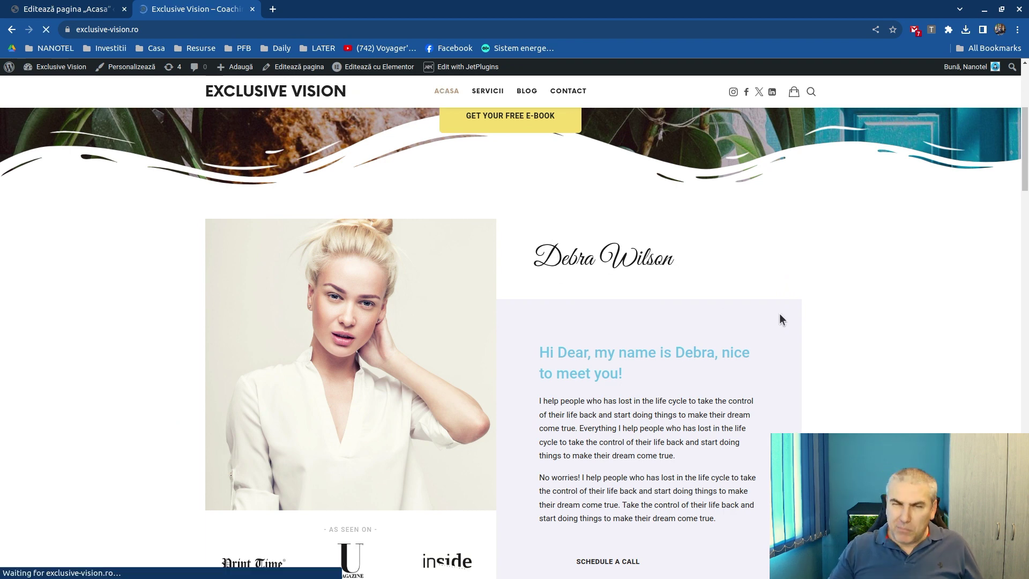
{"action": "scroll", "coordinate": [787, 314], "scroll_direction": "down", "scroll_amount": 2}
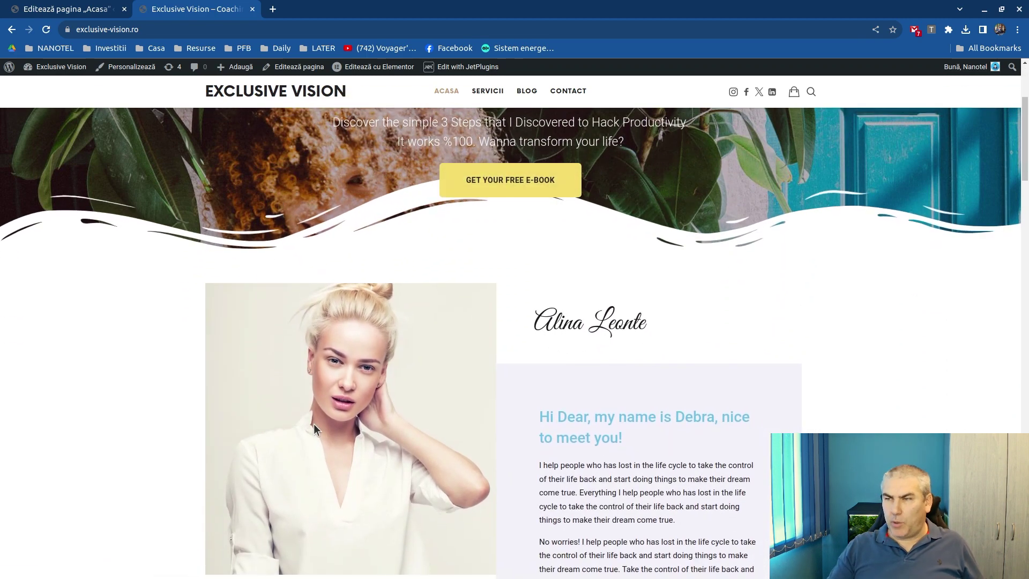
{"action": "scroll", "coordinate": [429, 405], "scroll_direction": "down", "scroll_amount": 7}
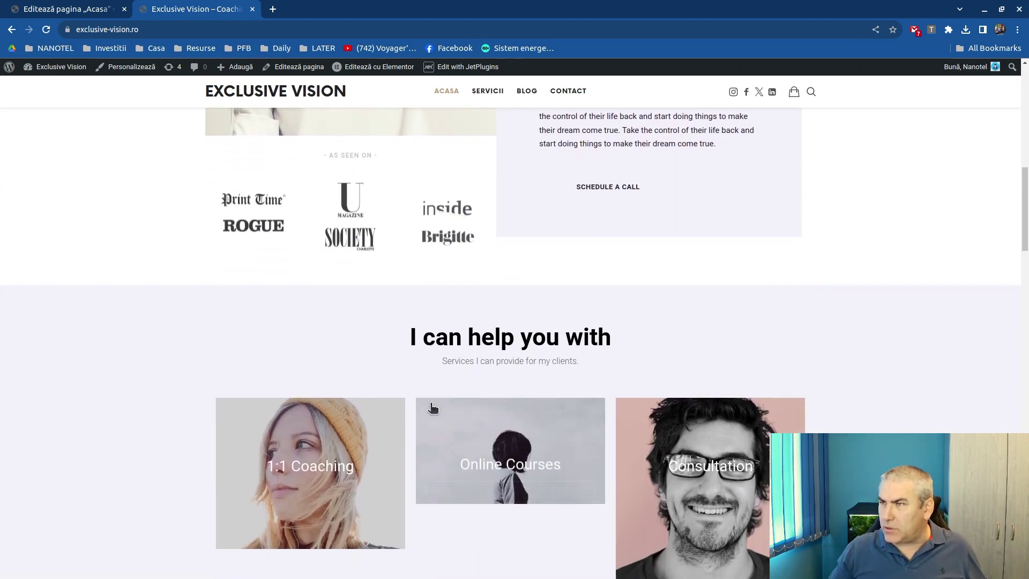
{"action": "scroll", "coordinate": [433, 409], "scroll_direction": "down", "scroll_amount": 13}
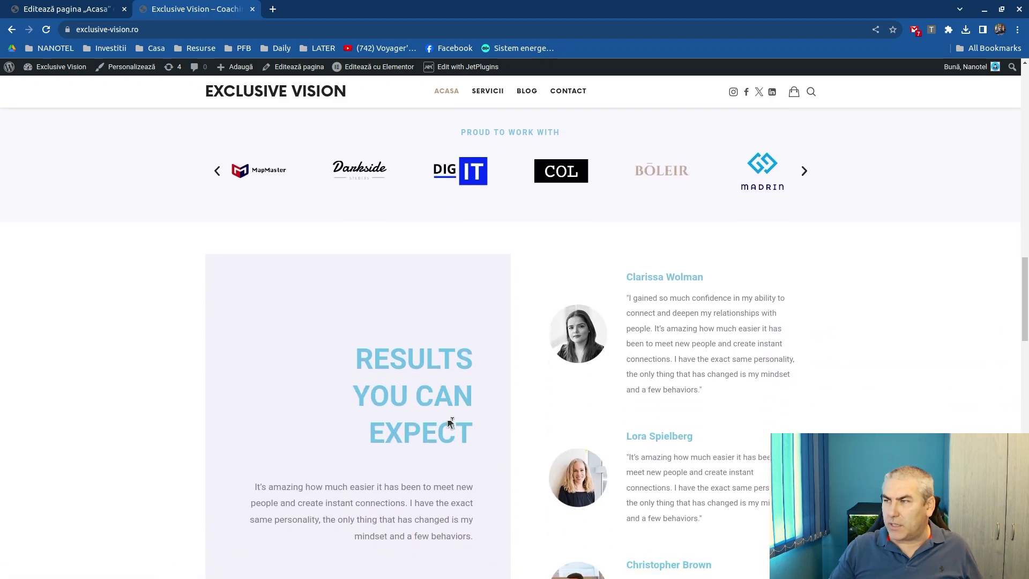
{"action": "scroll", "coordinate": [451, 423], "scroll_direction": "down", "scroll_amount": 9}
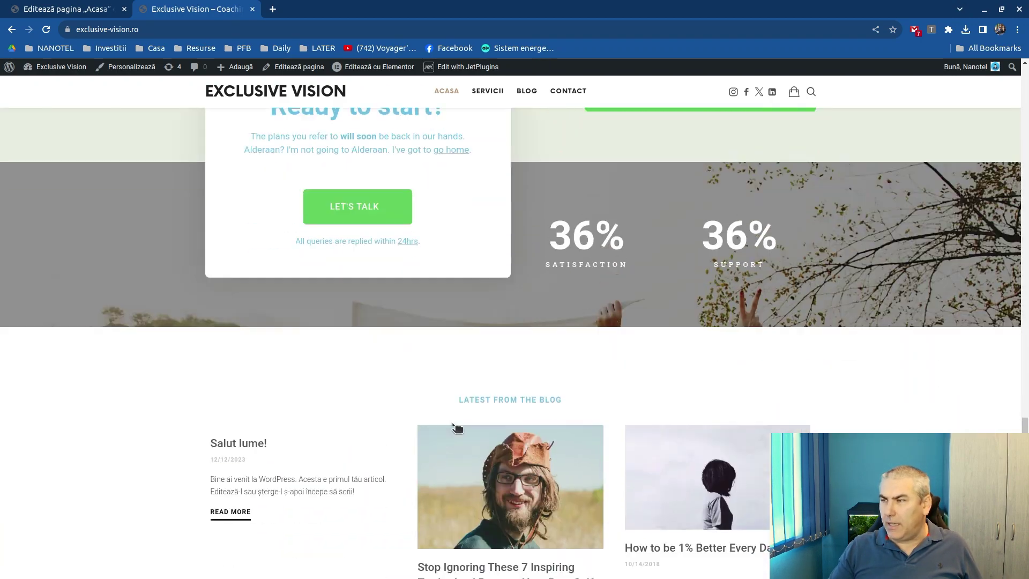
{"action": "scroll", "coordinate": [440, 427], "scroll_direction": "up", "scroll_amount": 20}
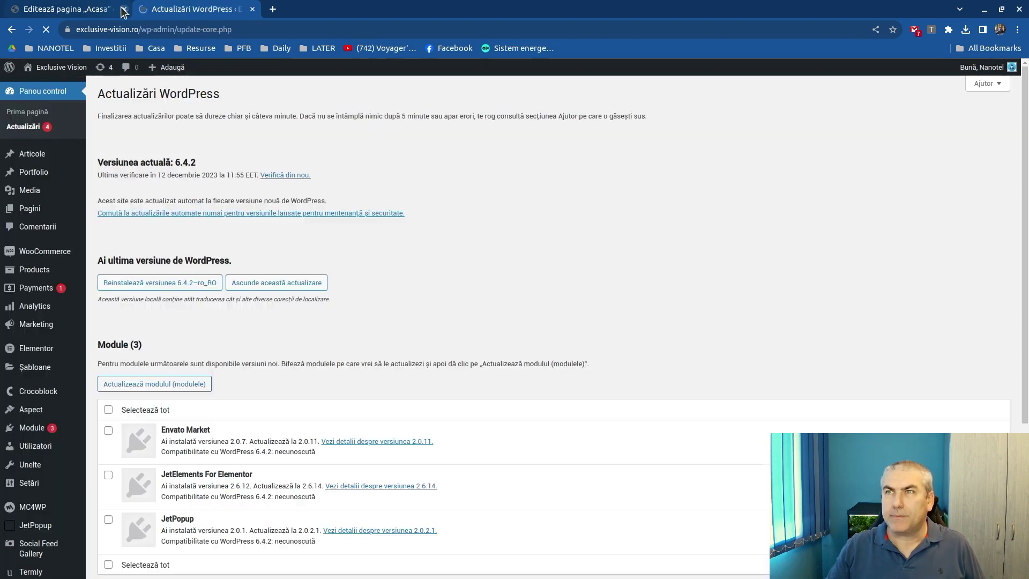
Run updates for all pending plugins and review the JetElements and JetPopup failure messages
{"action": "left_click", "coordinate": [124, 9]}
{"action": "scroll", "coordinate": [332, 413], "scroll_direction": "down", "scroll_amount": 4}
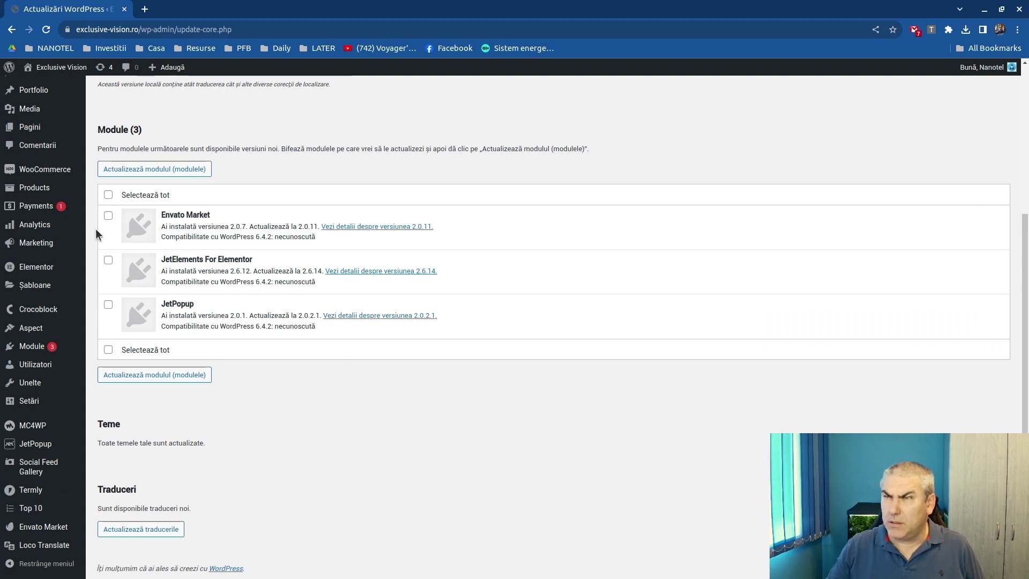
{"action": "left_click", "coordinate": [108, 194]}
{"action": "left_click", "coordinate": [128, 170]}
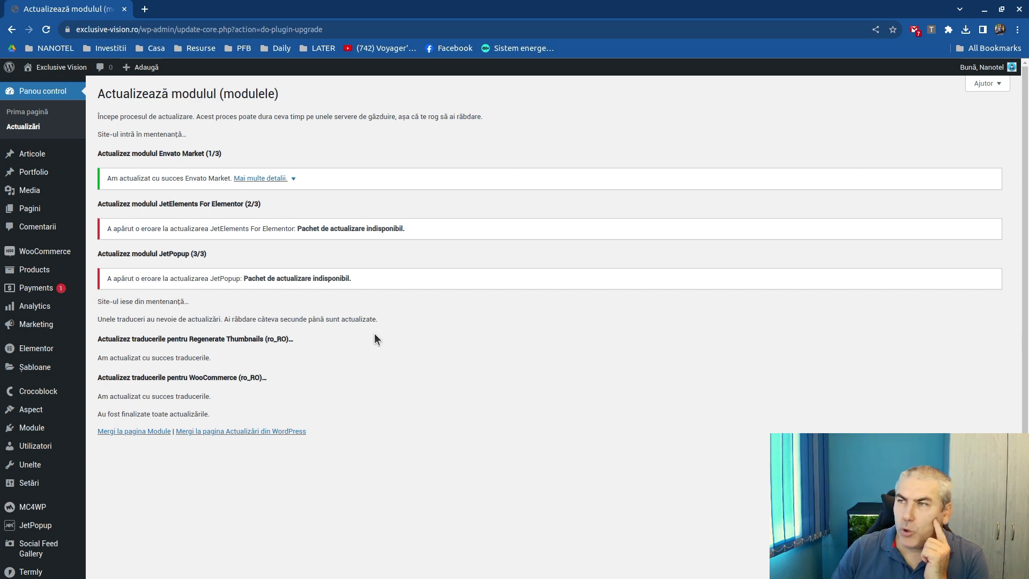
{"action": "left_click_drag", "start_coordinate": [139, 229], "coordinate": [361, 278]}
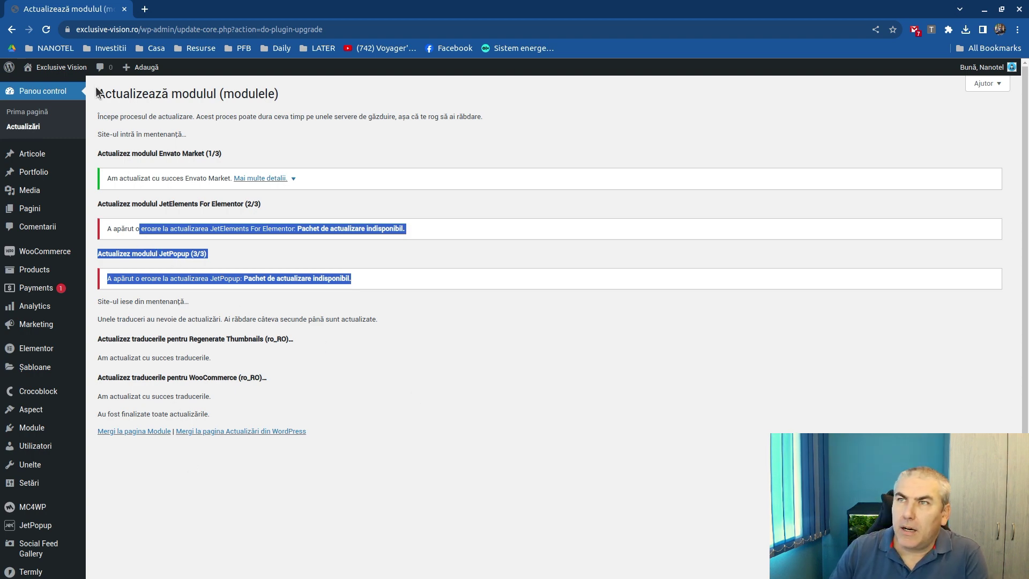
{"action": "left_click", "coordinate": [133, 431]}
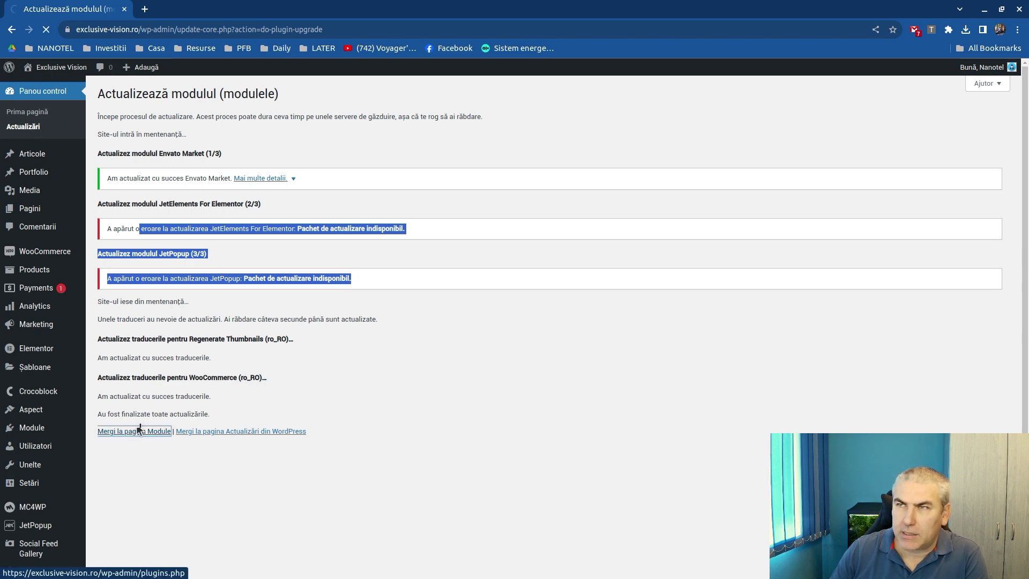
{"action": "left_click", "coordinate": [30, 128]}
{"action": "scroll", "coordinate": [33, 378], "scroll_direction": "down", "scroll_amount": 2}
{"action": "scroll", "coordinate": [34, 379], "scroll_direction": "down", "scroll_amount": 2}
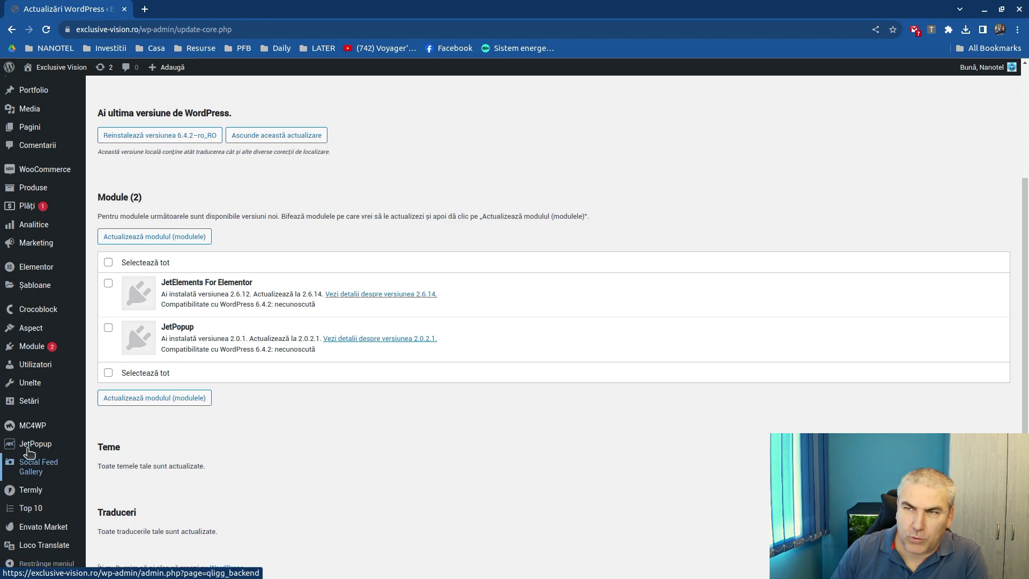
{"action": "scroll", "coordinate": [27, 457], "scroll_direction": "up", "scroll_amount": 3}
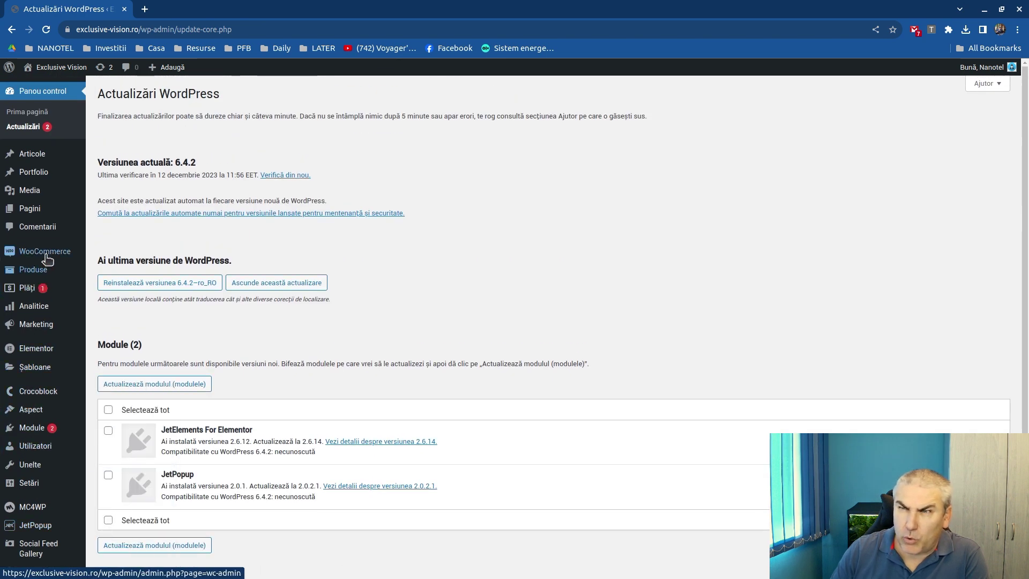
{"action": "mouse_move", "coordinate": [42, 270]}
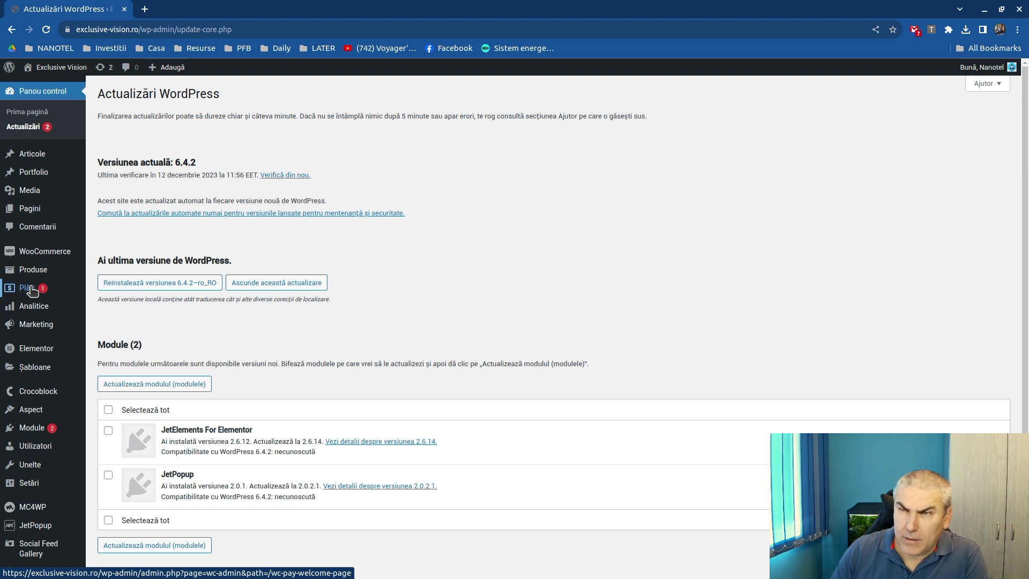
{"action": "mouse_move", "coordinate": [33, 326]}
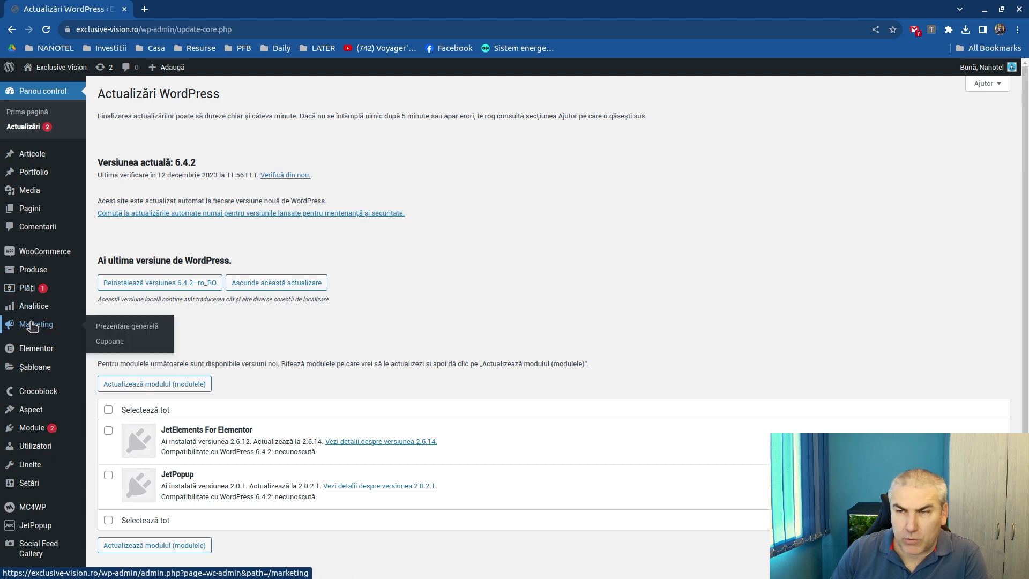
{"action": "mouse_move", "coordinate": [29, 396]}
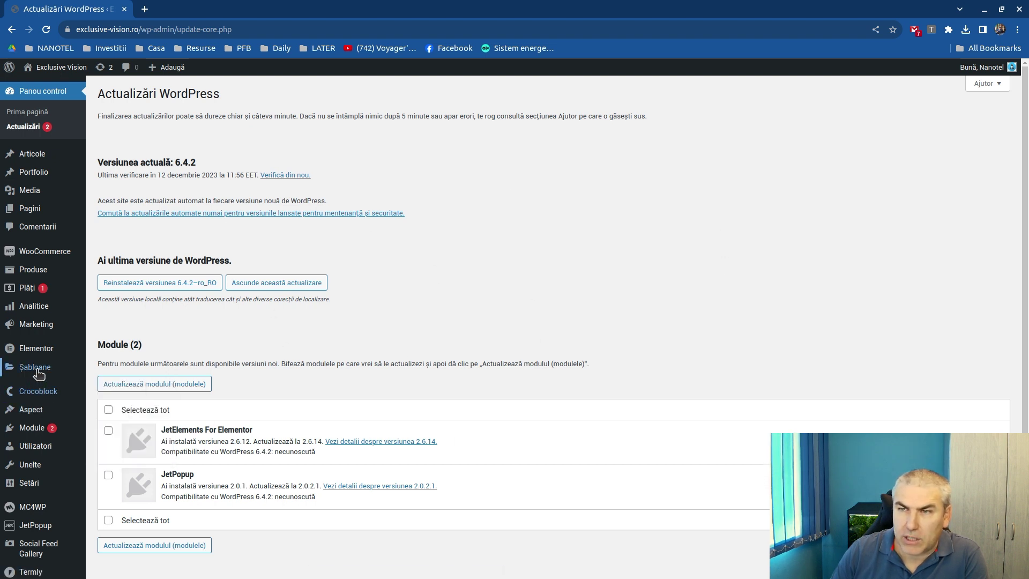
{"action": "mouse_move", "coordinate": [38, 374]}
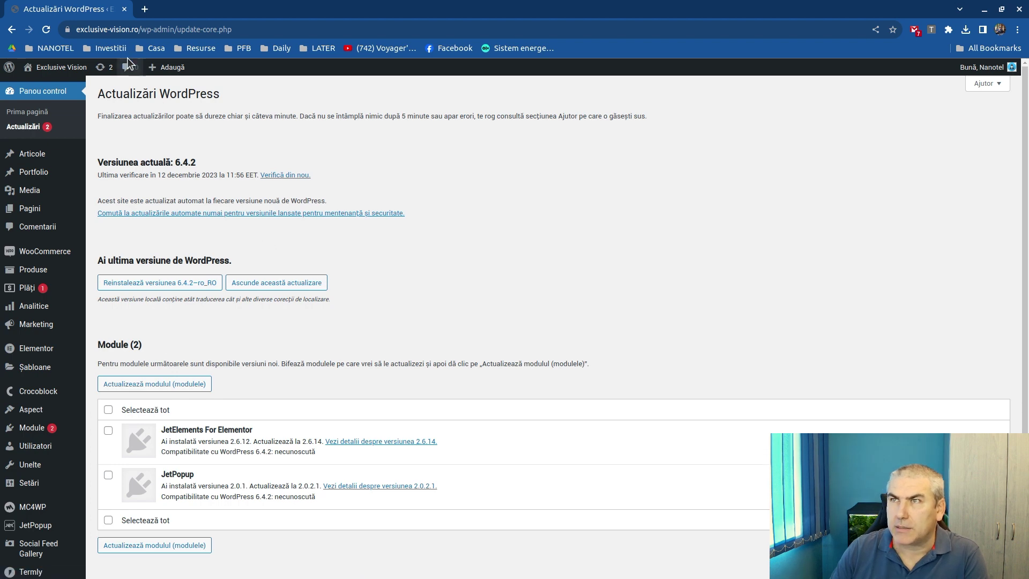
{"action": "scroll", "coordinate": [389, 327], "scroll_direction": "down", "scroll_amount": 3}
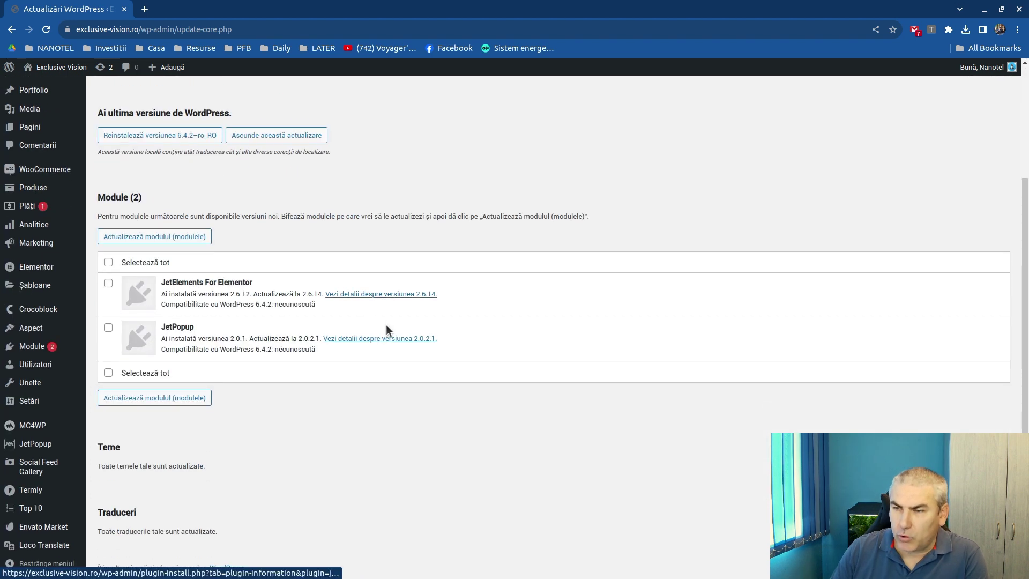
{"action": "scroll", "coordinate": [179, 345], "scroll_direction": "up", "scroll_amount": 3}
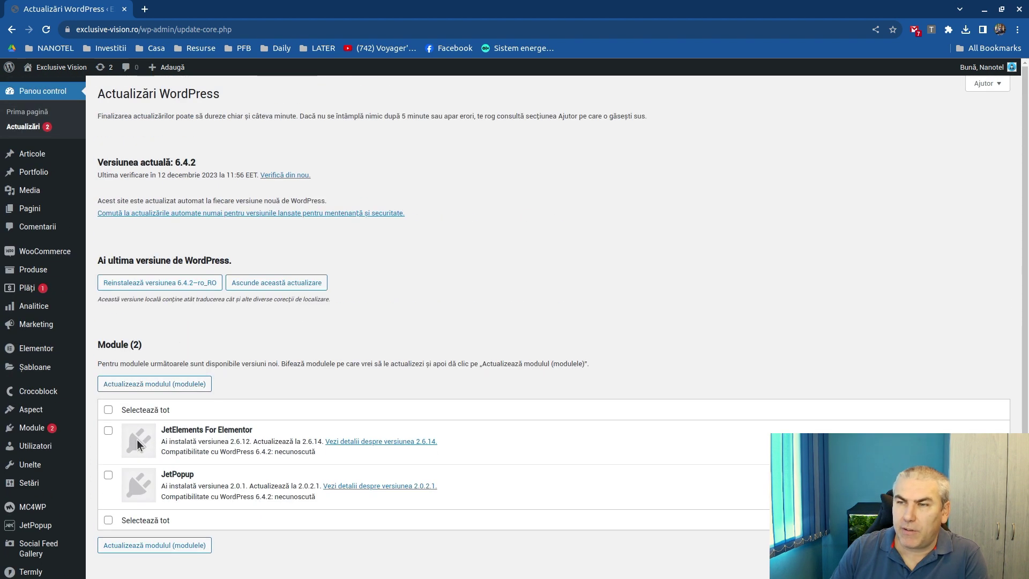
{"action": "mouse_move", "coordinate": [70, 68]}
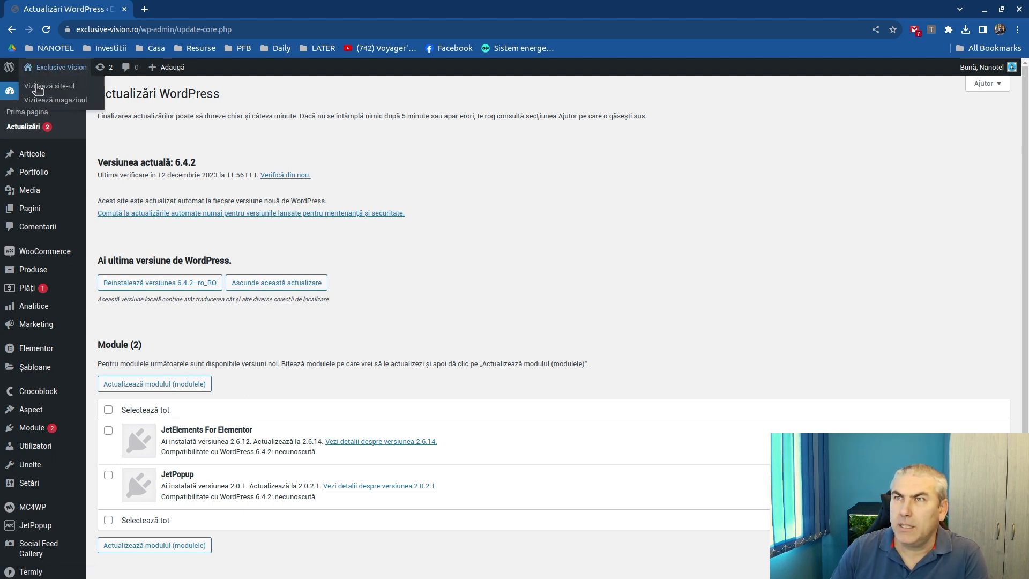
Open the public site in a new tab and go to its Contact page
{"action": "right_click", "coordinate": [57, 70]}
{"action": "left_click", "coordinate": [98, 78]}
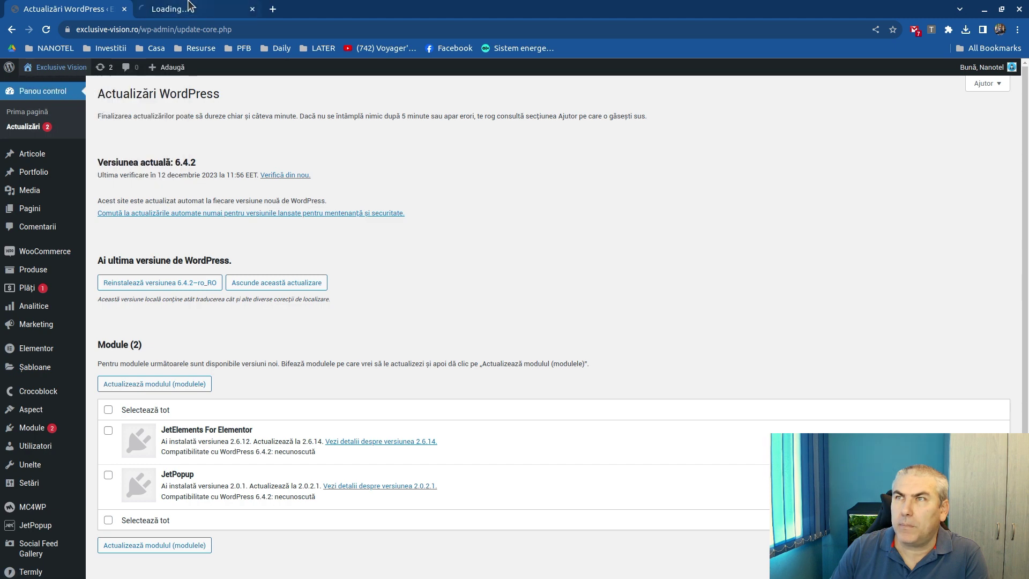
{"action": "left_click", "coordinate": [188, 9]}
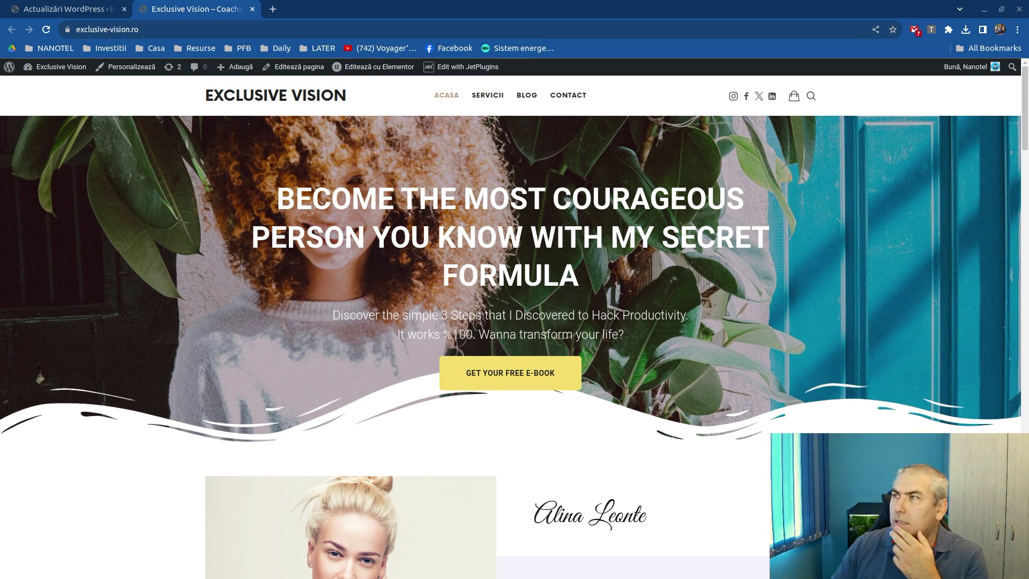
{"action": "left_click", "coordinate": [576, 100]}
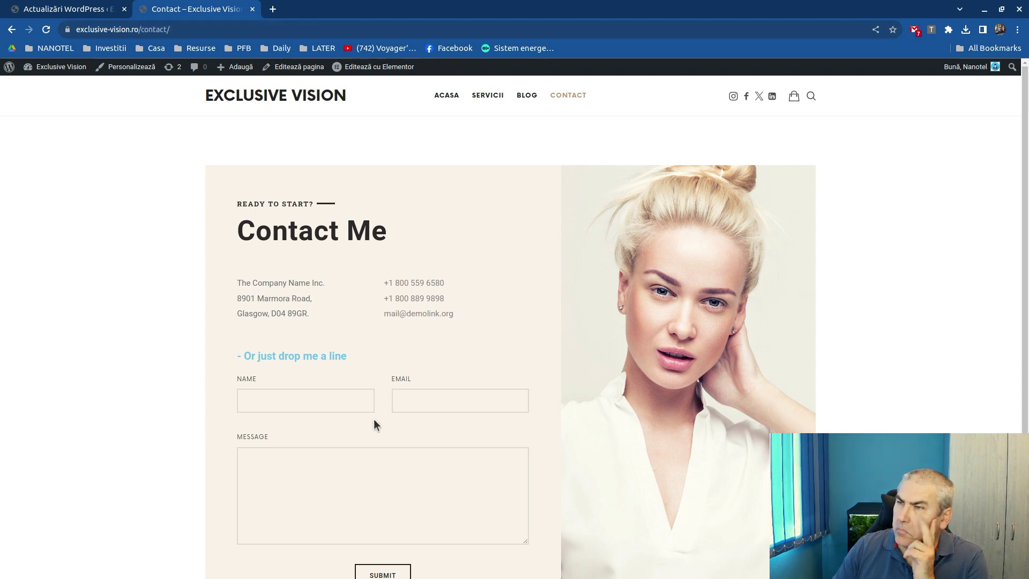
Inspect the placeholder contact details and the footer's 2020 copyright line
{"action": "left_click_drag", "start_coordinate": [252, 281], "coordinate": [473, 329]}
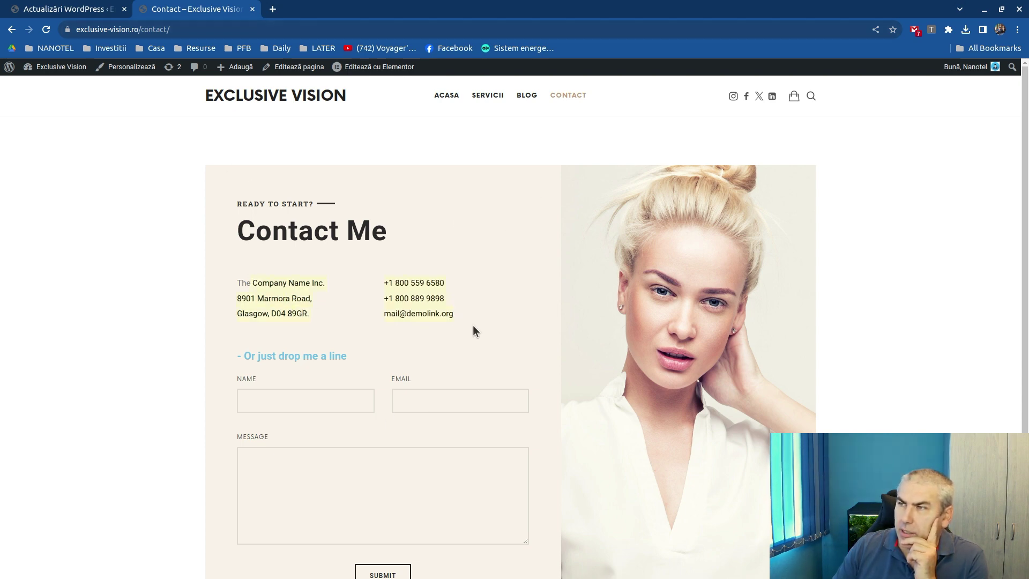
{"action": "left_click", "coordinate": [359, 231]}
{"action": "scroll", "coordinate": [706, 331], "scroll_direction": "down", "scroll_amount": 3}
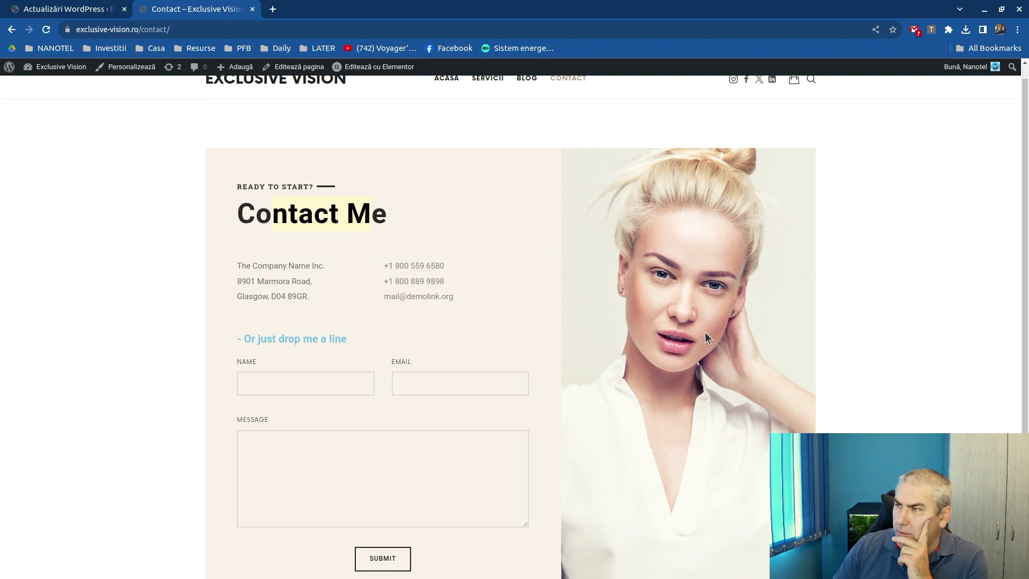
{"action": "scroll", "coordinate": [714, 410], "scroll_direction": "up", "scroll_amount": 3}
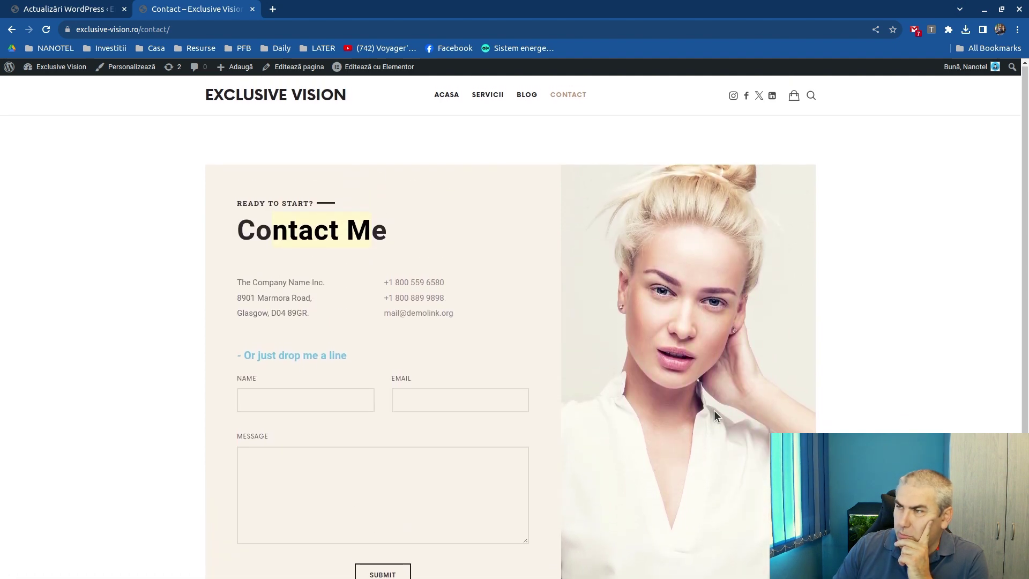
{"action": "scroll", "coordinate": [714, 411], "scroll_direction": "down", "scroll_amount": 2}
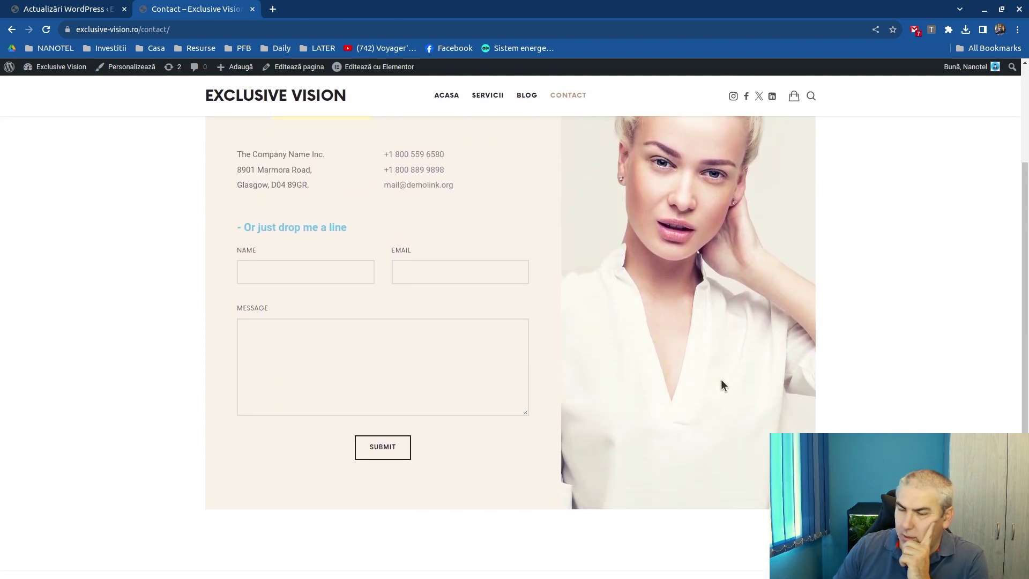
{"action": "scroll", "coordinate": [619, 360], "scroll_direction": "up", "scroll_amount": 3}
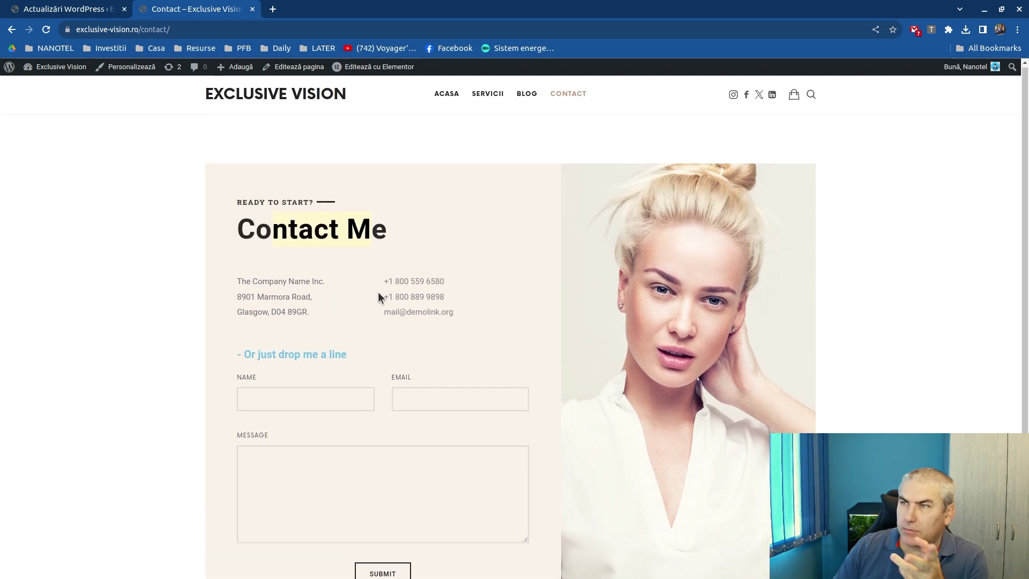
{"action": "scroll", "coordinate": [488, 358], "scroll_direction": "down", "scroll_amount": 3}
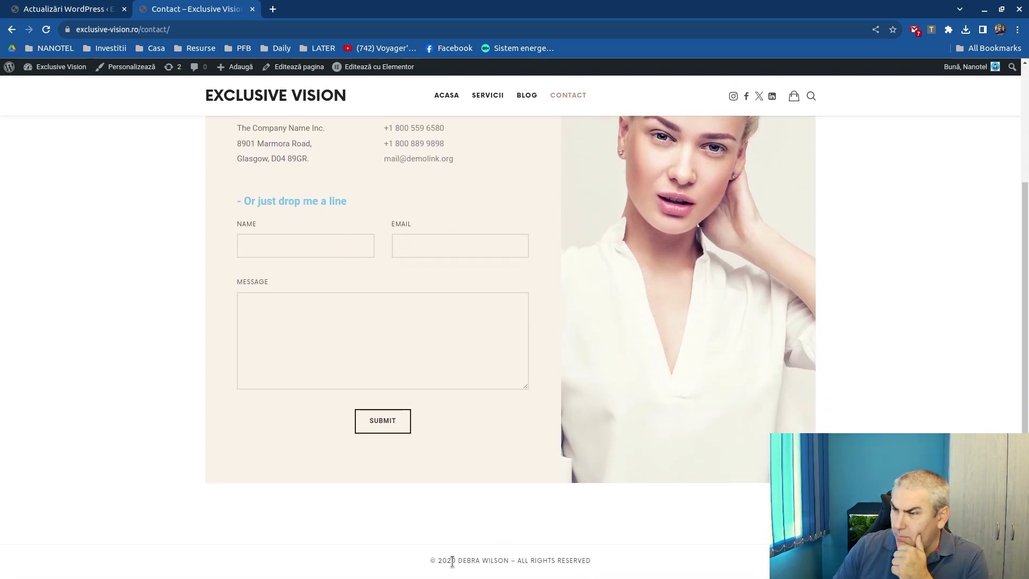
{"action": "left_click_drag", "start_coordinate": [477, 561], "coordinate": [610, 563]}
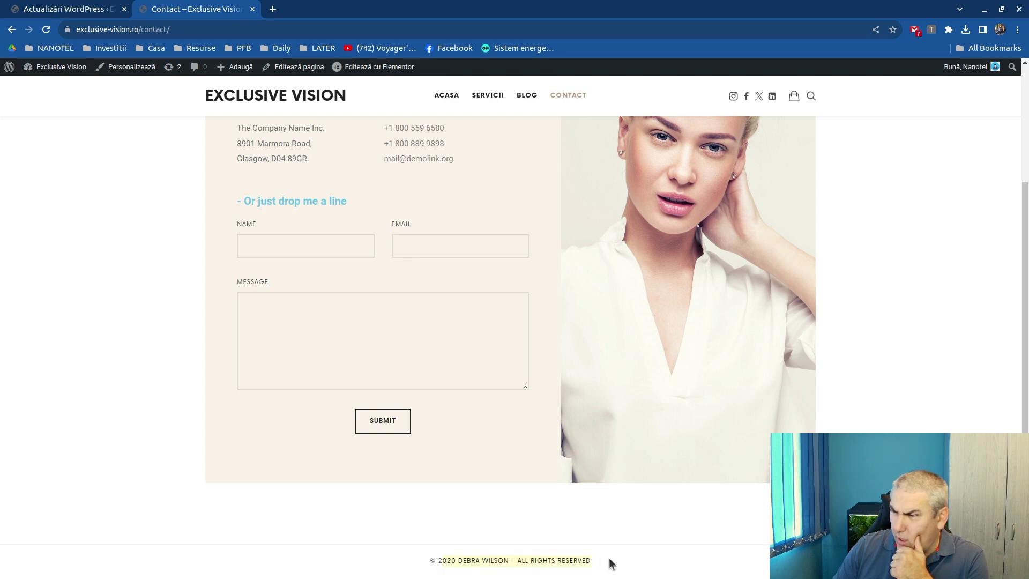
{"action": "left_click_drag", "start_coordinate": [439, 561], "coordinate": [458, 558]}
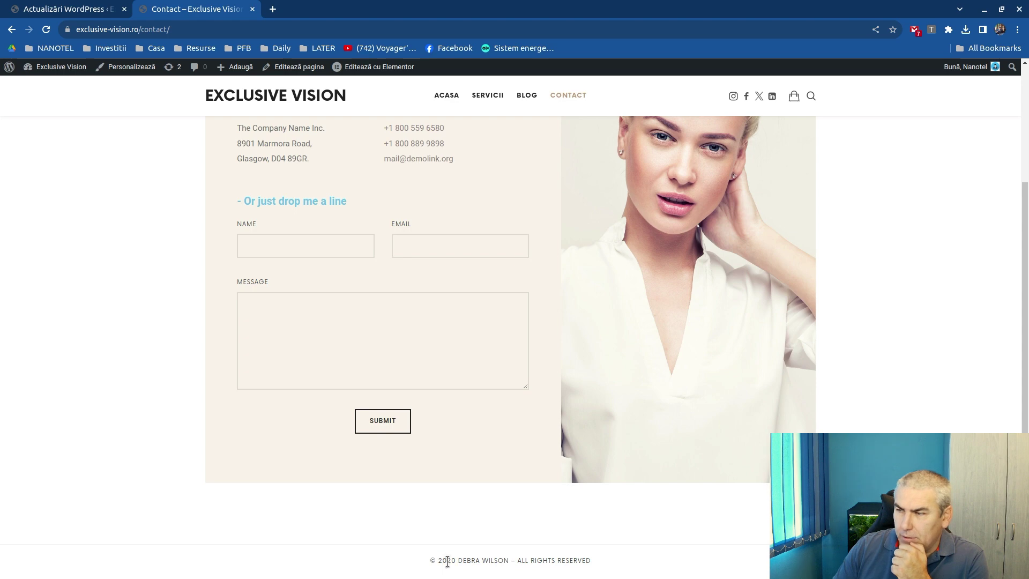
Open the theme Customizer from Aspect > Personalizează and browse the Footer settings
{"action": "left_click", "coordinate": [93, 11]}
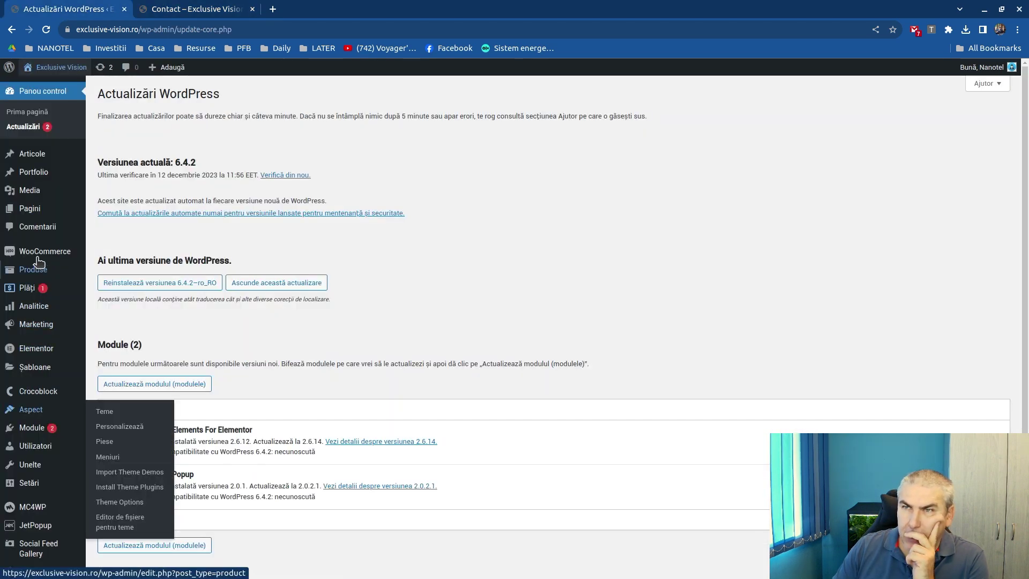
{"action": "mouse_move", "coordinate": [32, 418]}
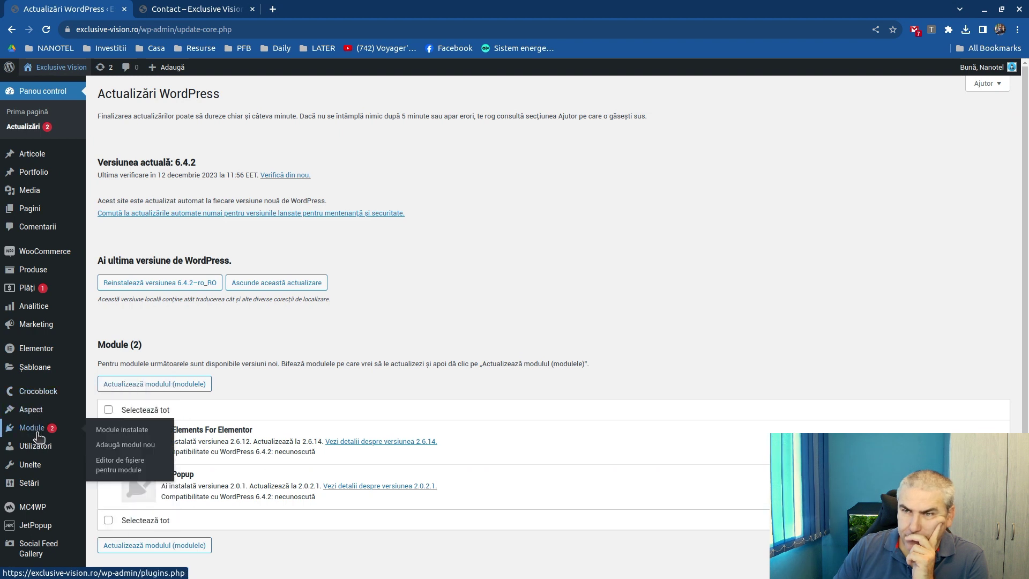
{"action": "left_click", "coordinate": [118, 427]}
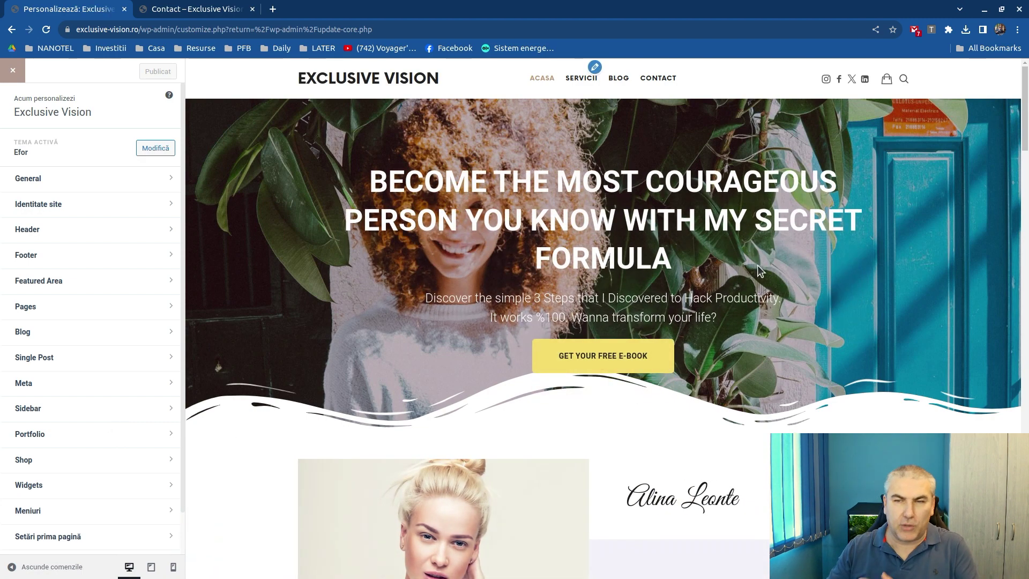
{"action": "left_click", "coordinate": [40, 262]}
{"action": "scroll", "coordinate": [119, 466], "scroll_direction": "down", "scroll_amount": 6}
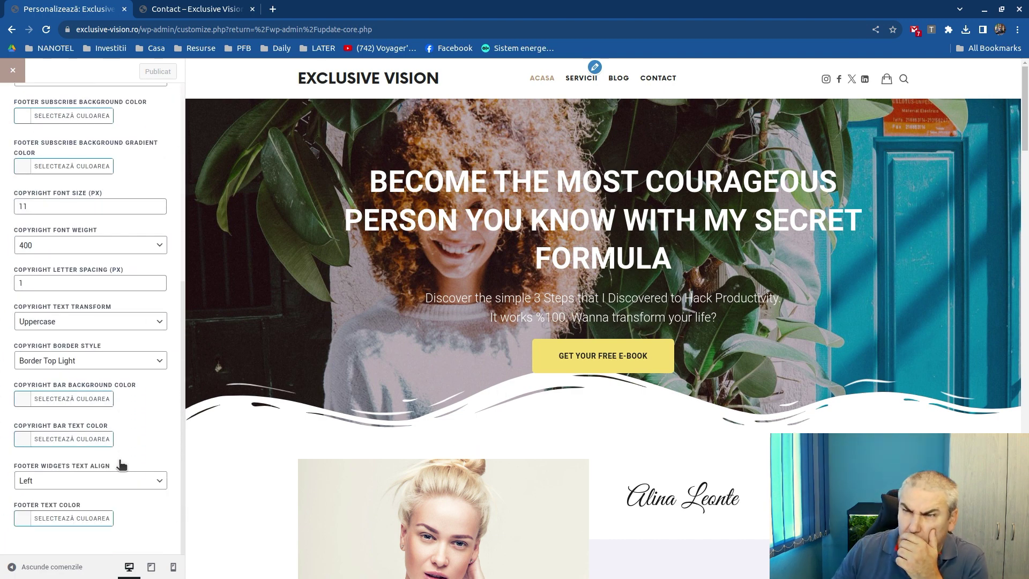
{"action": "scroll", "coordinate": [120, 466], "scroll_direction": "up", "scroll_amount": 6}
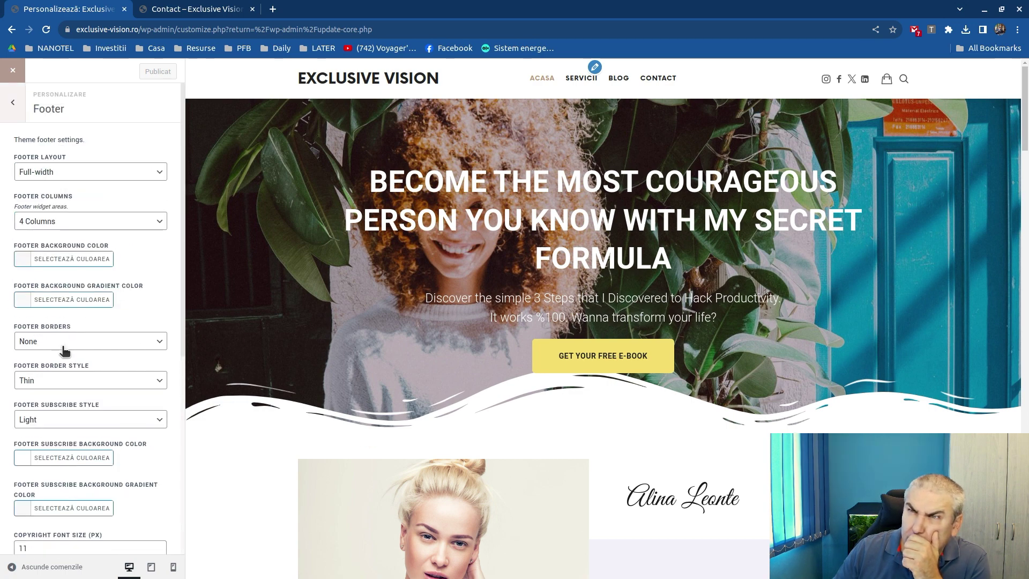
{"action": "scroll", "coordinate": [63, 350], "scroll_direction": "down", "scroll_amount": 6}
{"action": "scroll", "coordinate": [63, 367], "scroll_direction": "up", "scroll_amount": 6}
Look through Featured Area, then open the General section's Colors settings
{"action": "left_click", "coordinate": [13, 107]}
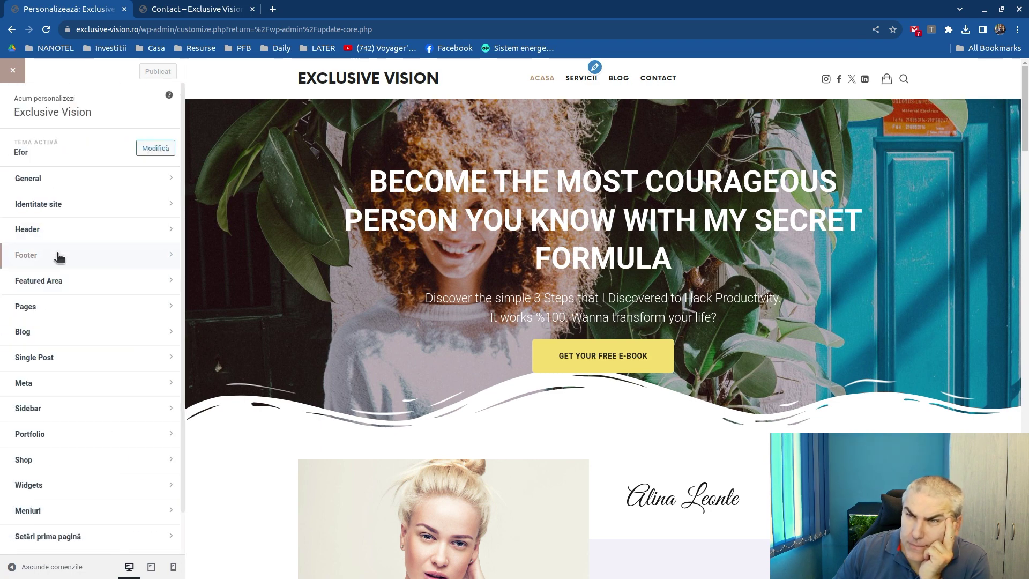
{"action": "left_click", "coordinate": [68, 281]}
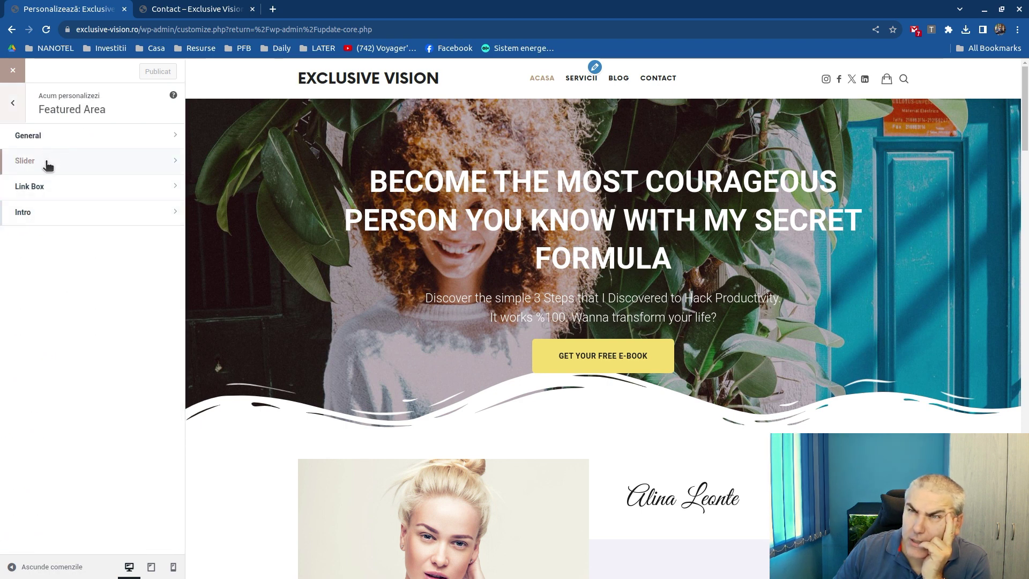
{"action": "left_click", "coordinate": [12, 103]}
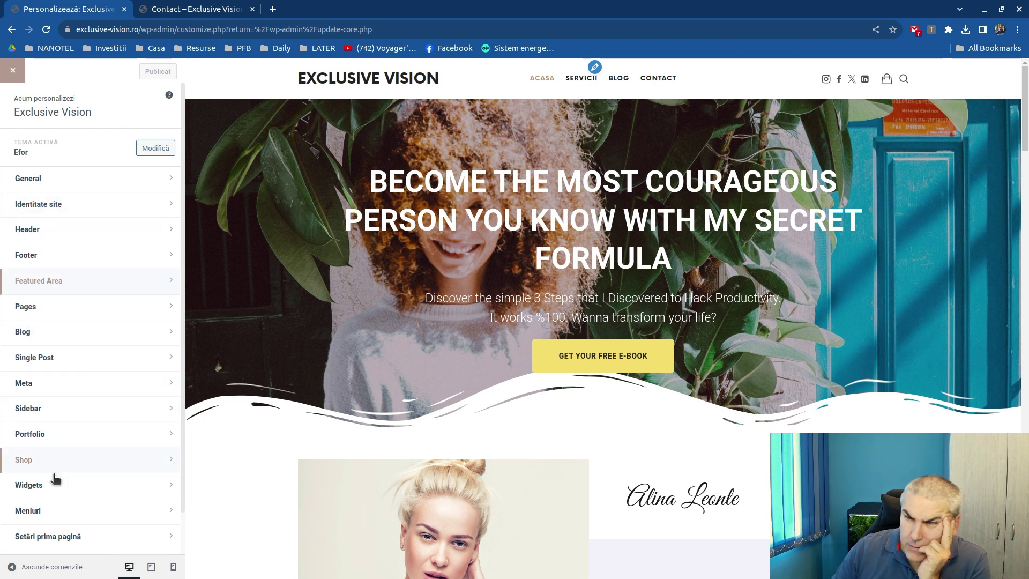
{"action": "left_click", "coordinate": [62, 182]}
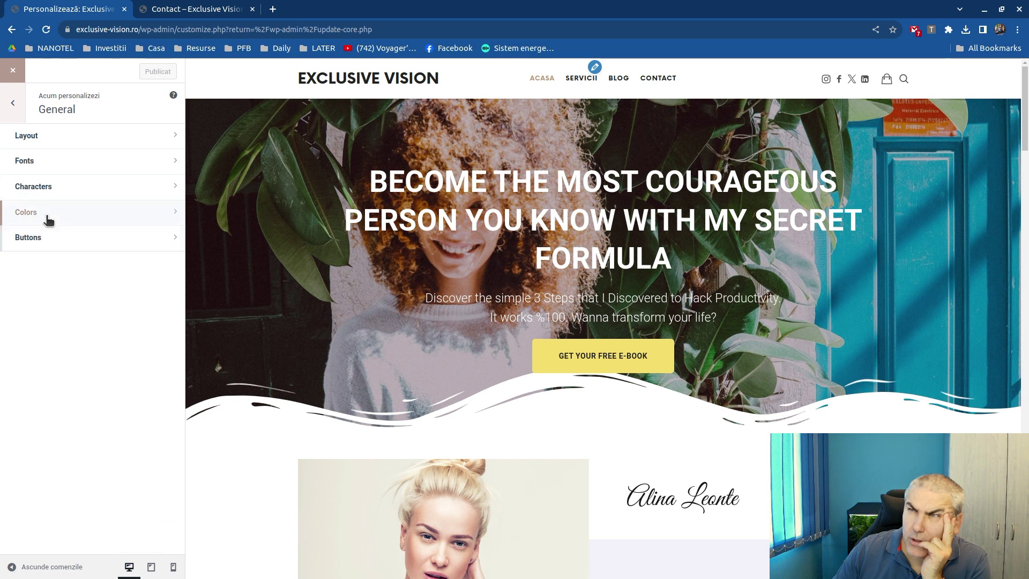
{"action": "left_click", "coordinate": [49, 215]}
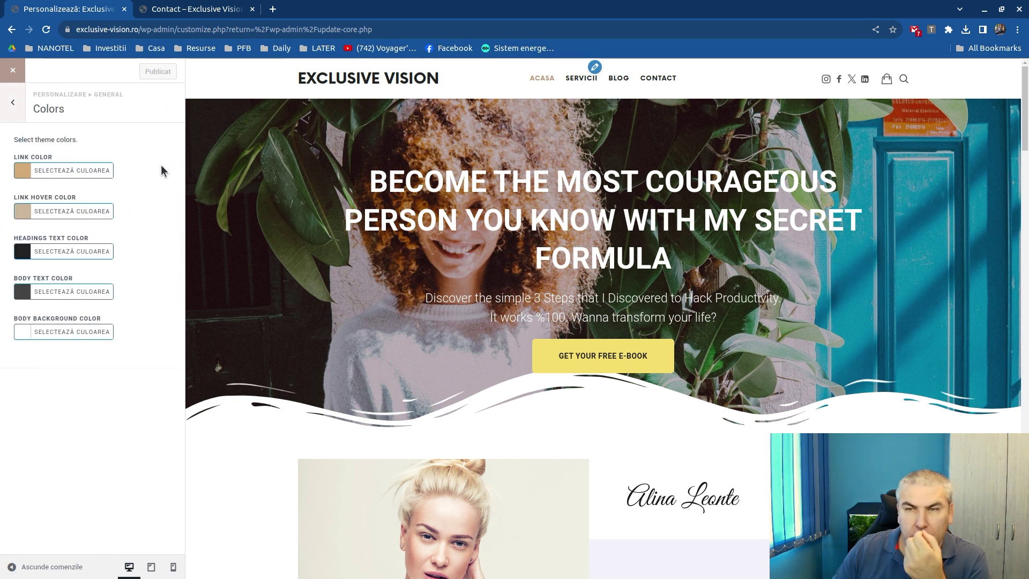
Set Link Color to red, publish it, and check the live home page
{"action": "left_click", "coordinate": [24, 174]}
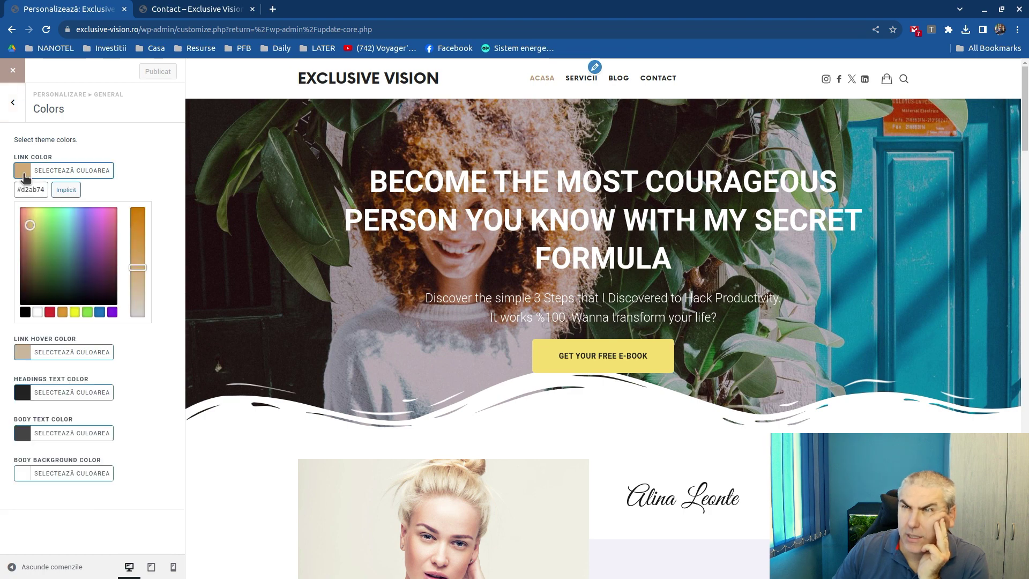
{"action": "left_click", "coordinate": [49, 312]}
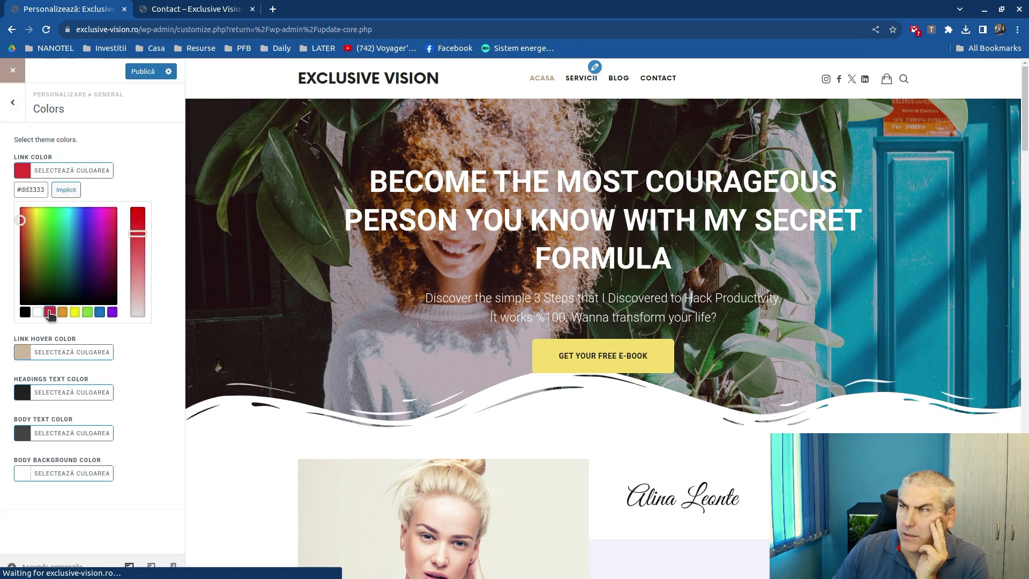
{"action": "left_click", "coordinate": [140, 73]}
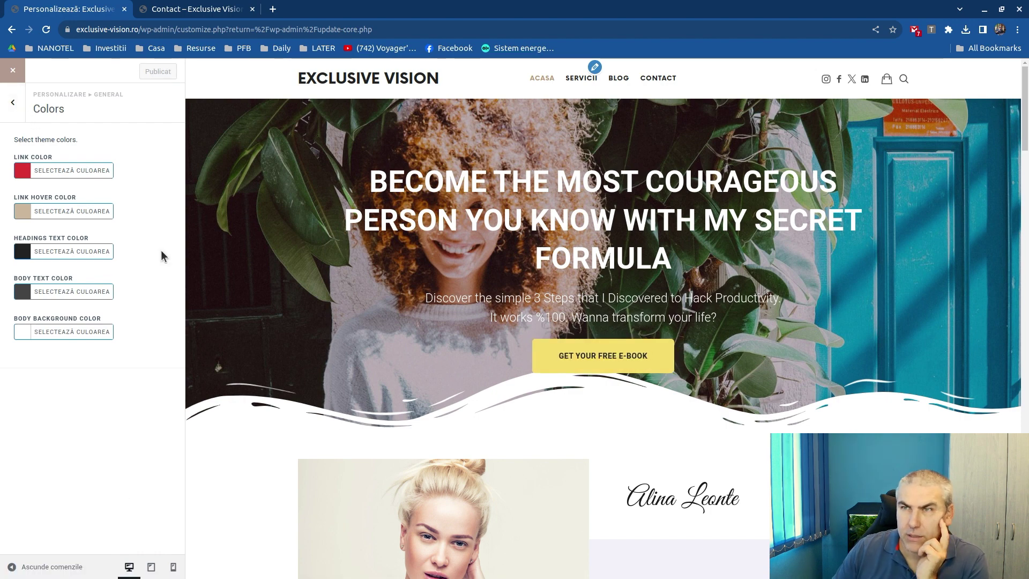
{"action": "scroll", "coordinate": [371, 333], "scroll_direction": "down", "scroll_amount": 5}
{"action": "scroll", "coordinate": [369, 338], "scroll_direction": "up", "scroll_amount": 5}
{"action": "left_click", "coordinate": [166, 9]}
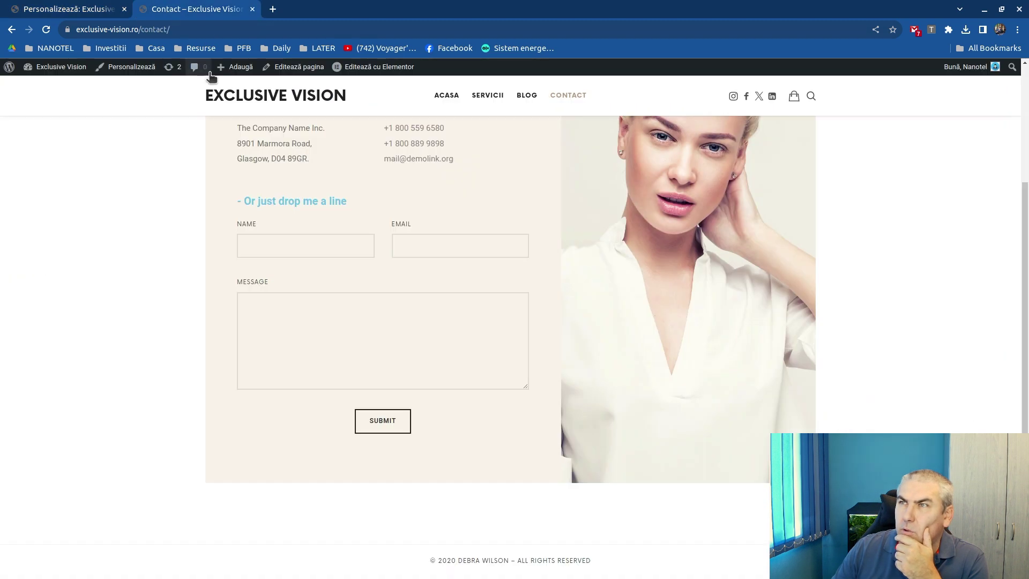
{"action": "left_click", "coordinate": [242, 107]}
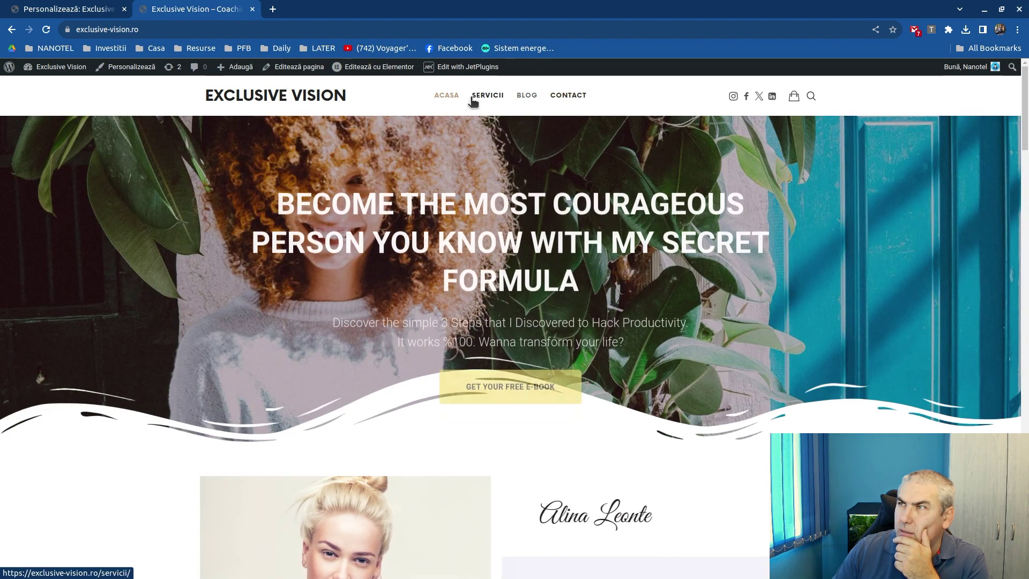
{"action": "left_click", "coordinate": [107, 10]}
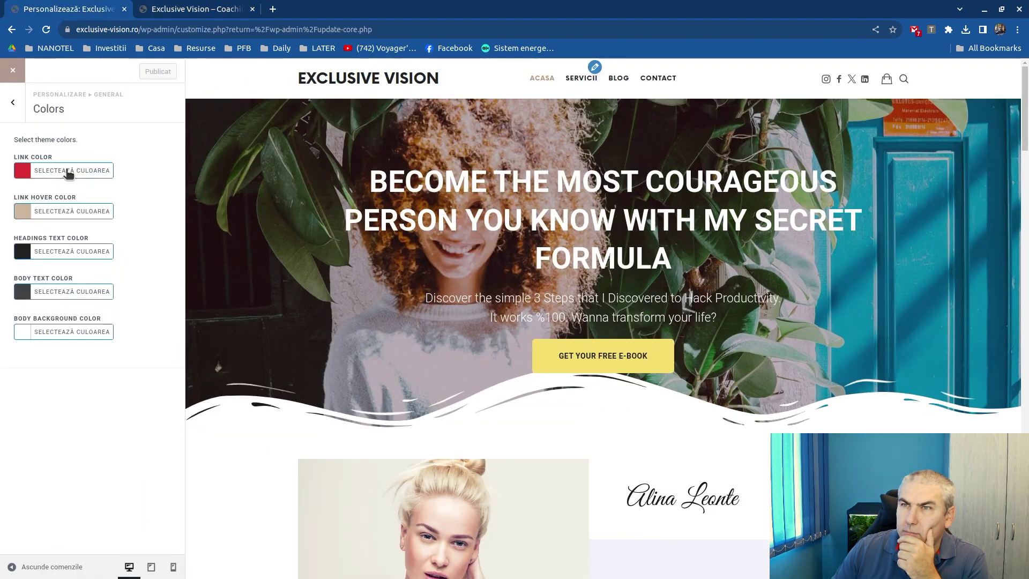
Set Link Hover Color to red and publish it
{"action": "left_click", "coordinate": [24, 211]}
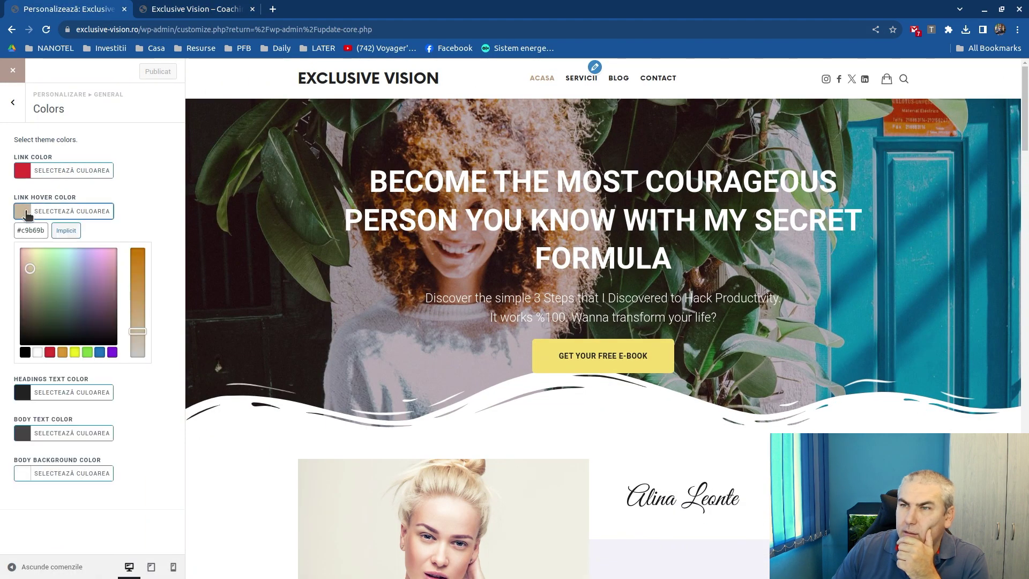
{"action": "left_click", "coordinate": [50, 352]}
{"action": "left_click", "coordinate": [142, 72]}
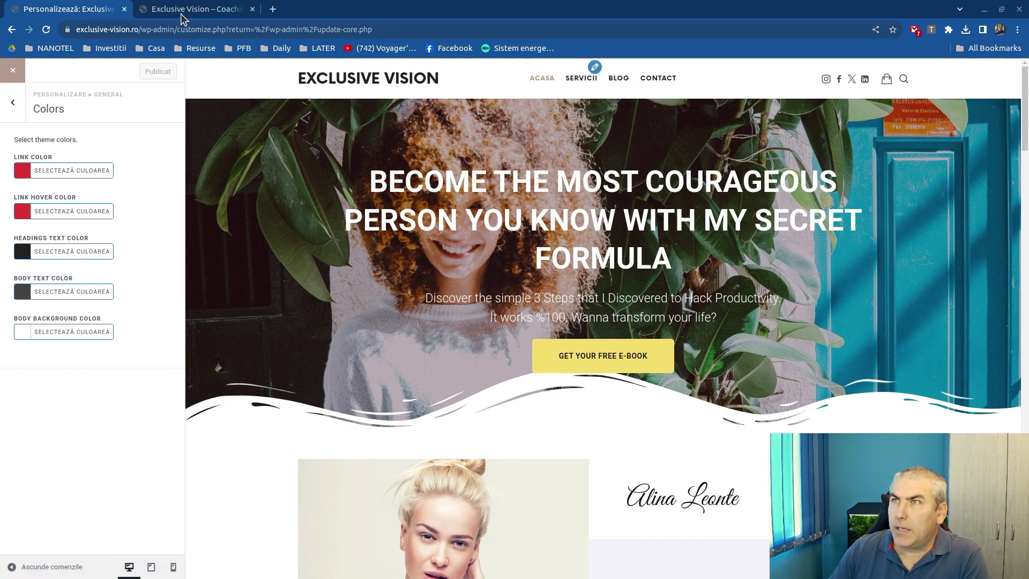
{"action": "left_click", "coordinate": [182, 15]}
{"action": "left_click", "coordinate": [46, 30]}
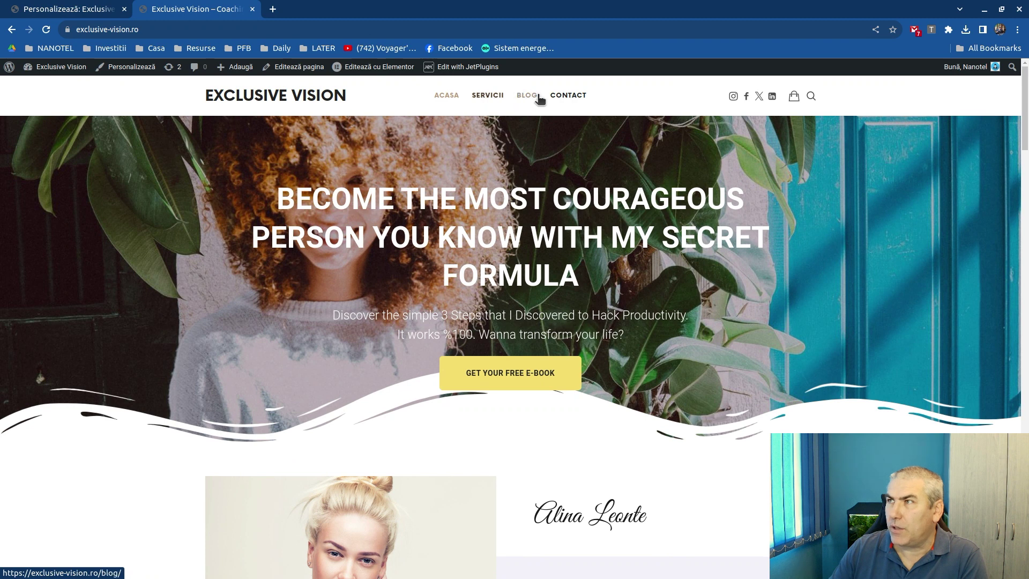
{"action": "key", "text": "F5"}
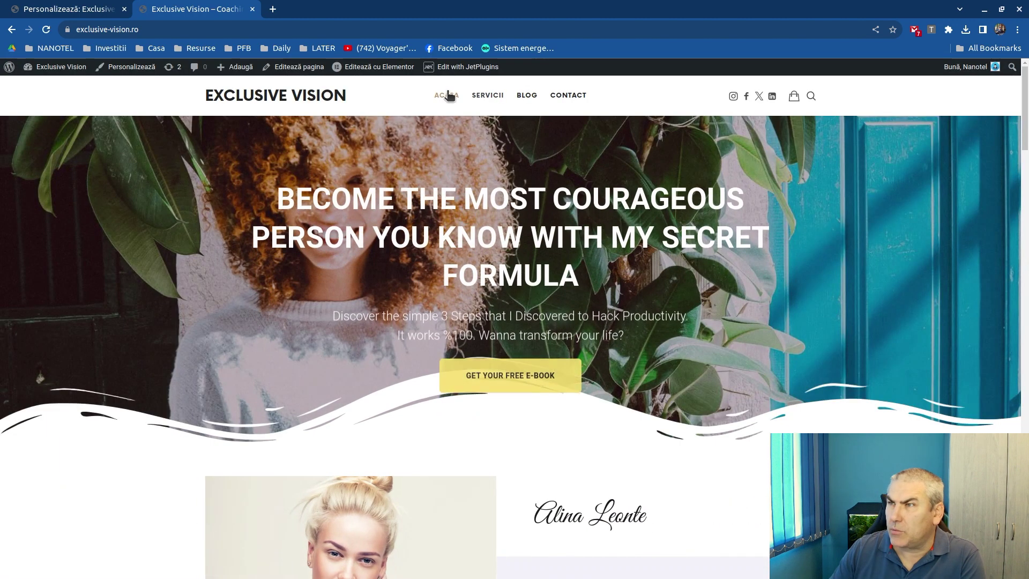
{"action": "scroll", "coordinate": [898, 321], "scroll_direction": "down", "scroll_amount": 5}
{"action": "scroll", "coordinate": [901, 324], "scroll_direction": "up", "scroll_amount": 5}
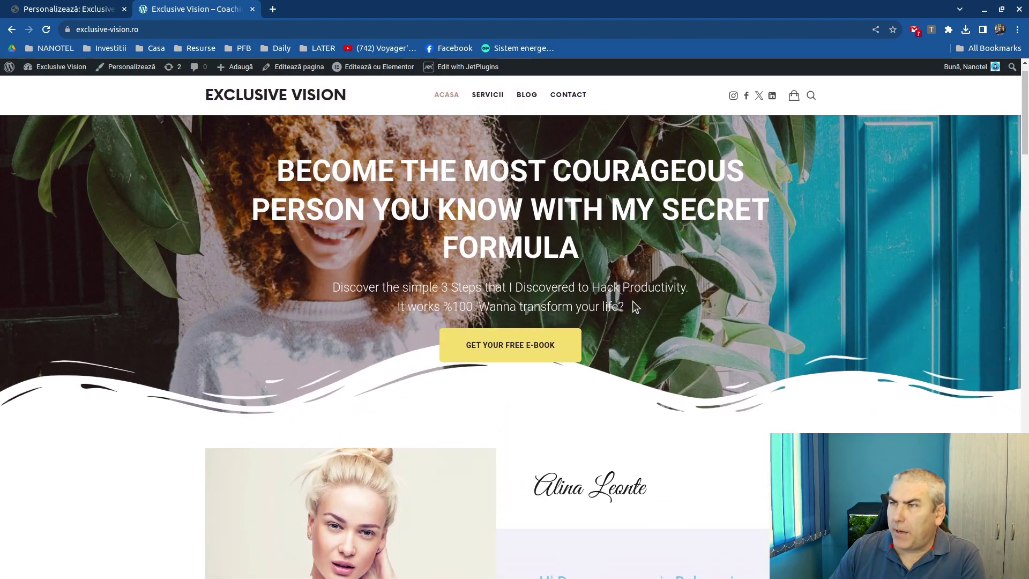
{"action": "scroll", "coordinate": [191, 297], "scroll_direction": "down", "scroll_amount": 8}
{"action": "scroll", "coordinate": [205, 327], "scroll_direction": "down", "scroll_amount": 10}
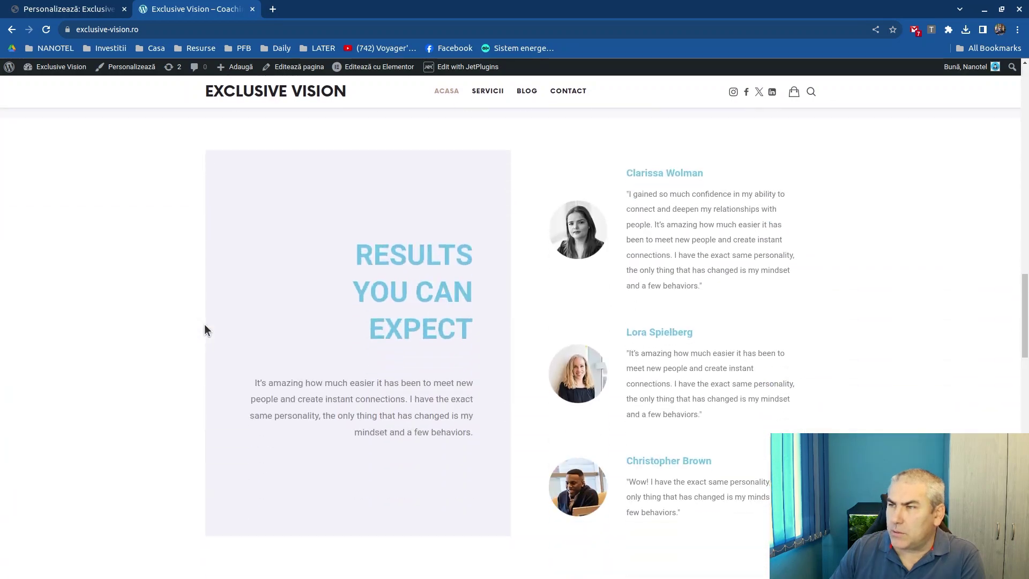
{"action": "scroll", "coordinate": [192, 348], "scroll_direction": "down", "scroll_amount": 8}
{"action": "scroll", "coordinate": [157, 349], "scroll_direction": "up", "scroll_amount": 15}
{"action": "scroll", "coordinate": [119, 356], "scroll_direction": "up", "scroll_amount": 6}
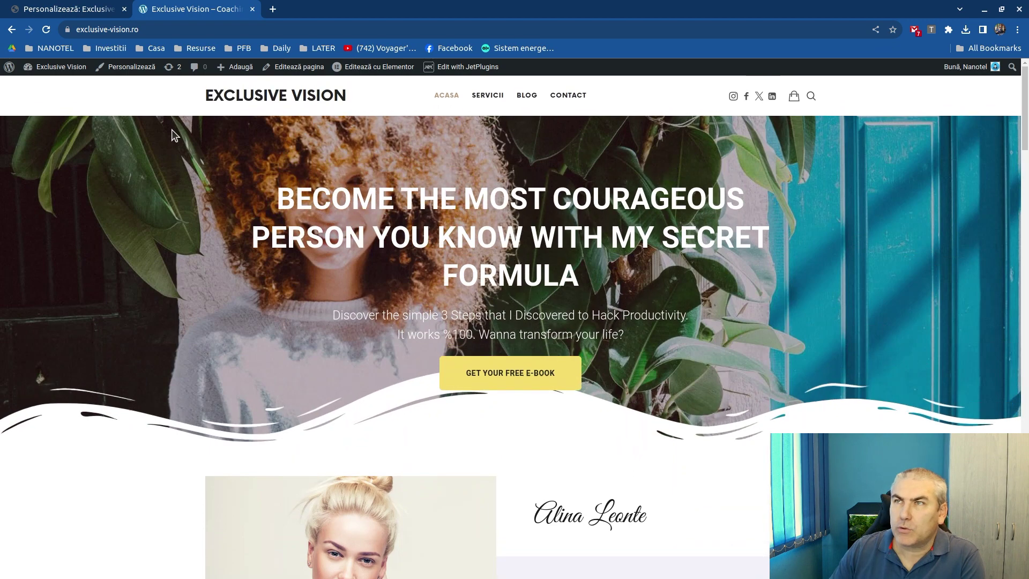
{"action": "left_click", "coordinate": [89, 14]}
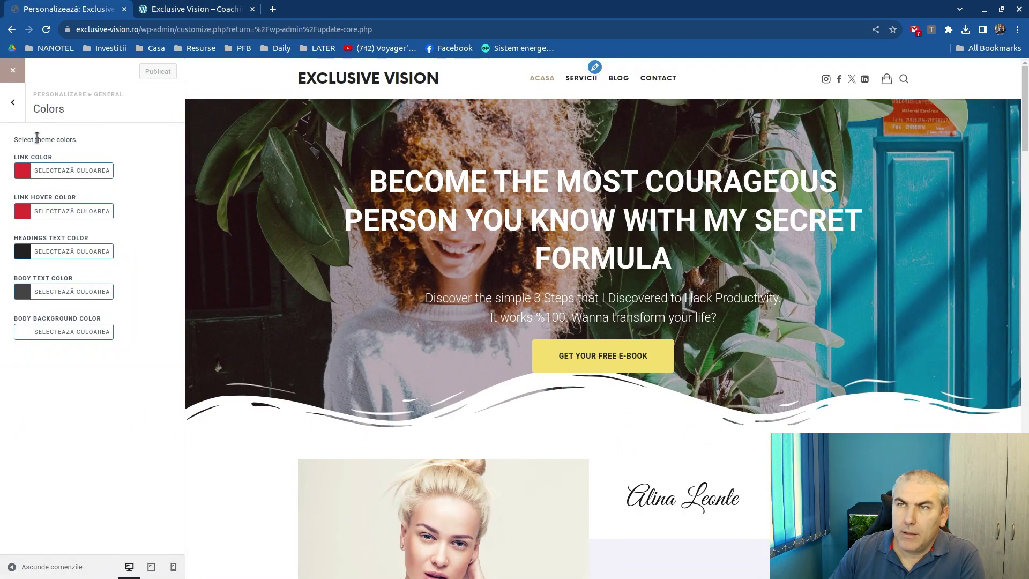
Return to the Customizer root and open the Footer section's copyright settings
{"action": "left_click", "coordinate": [23, 108]}
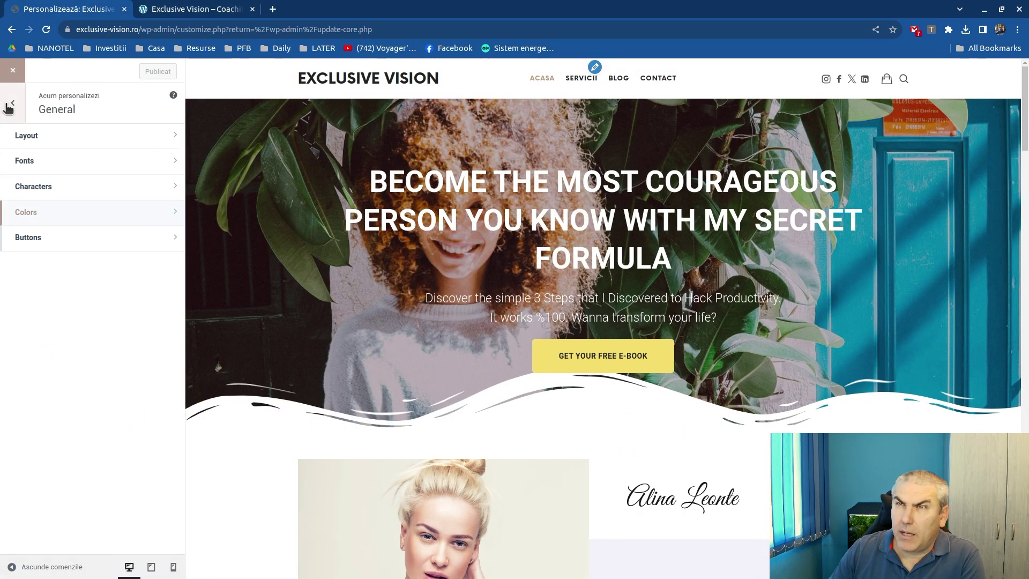
{"action": "left_click", "coordinate": [8, 107]}
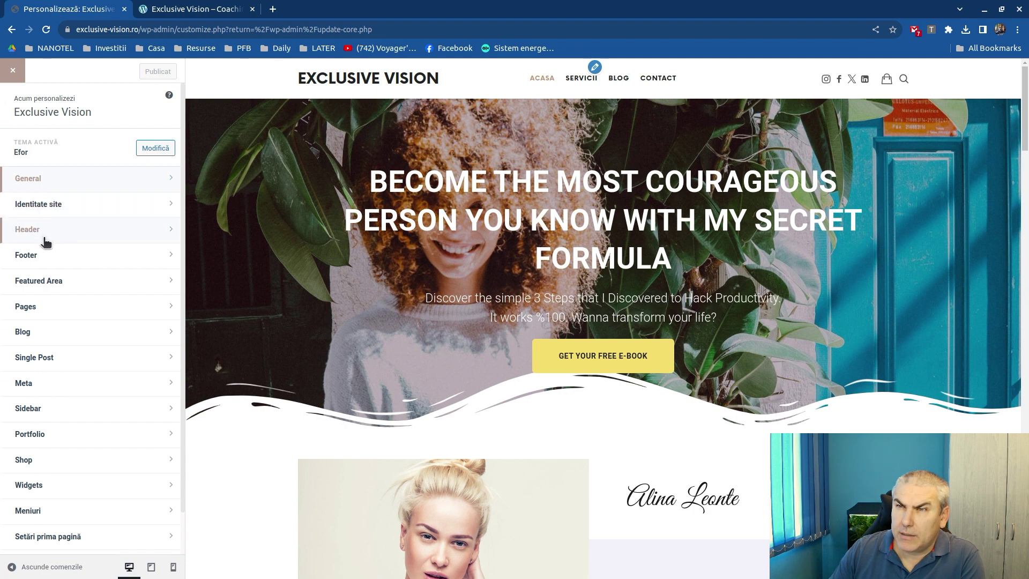
{"action": "left_click", "coordinate": [56, 256]}
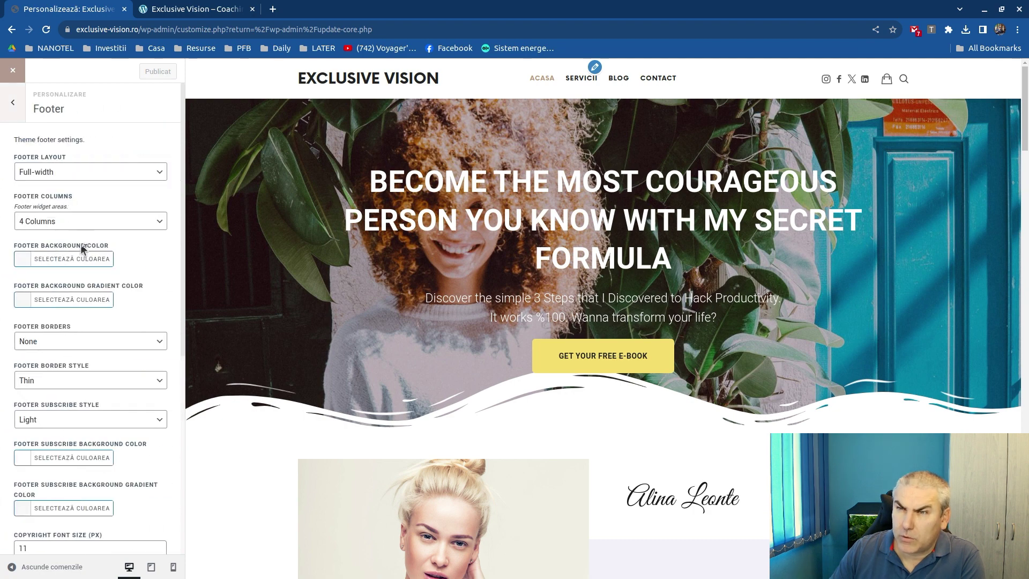
{"action": "scroll", "coordinate": [121, 304], "scroll_direction": "down", "scroll_amount": 4}
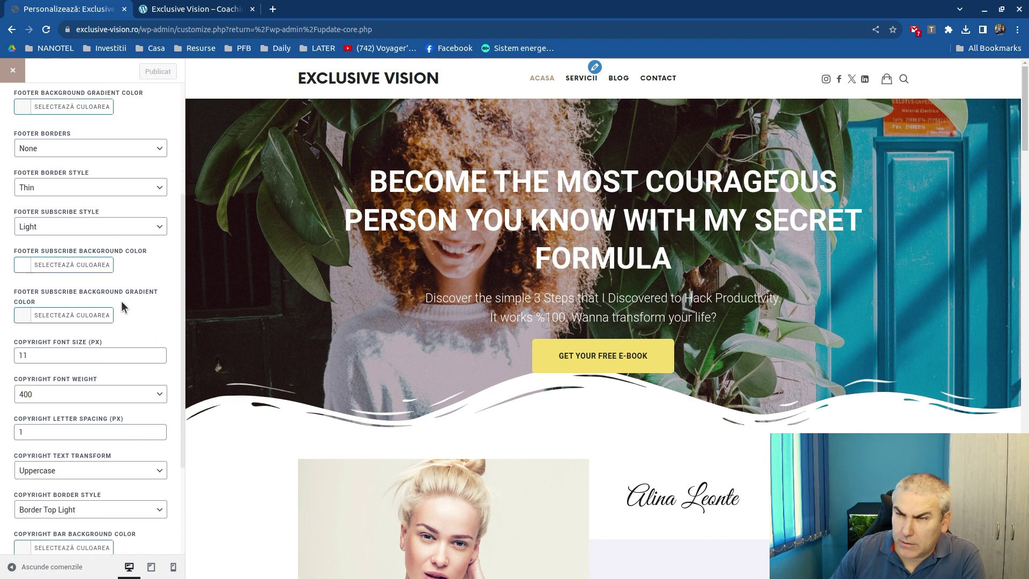
{"action": "scroll", "coordinate": [122, 301], "scroll_direction": "down", "scroll_amount": 1}
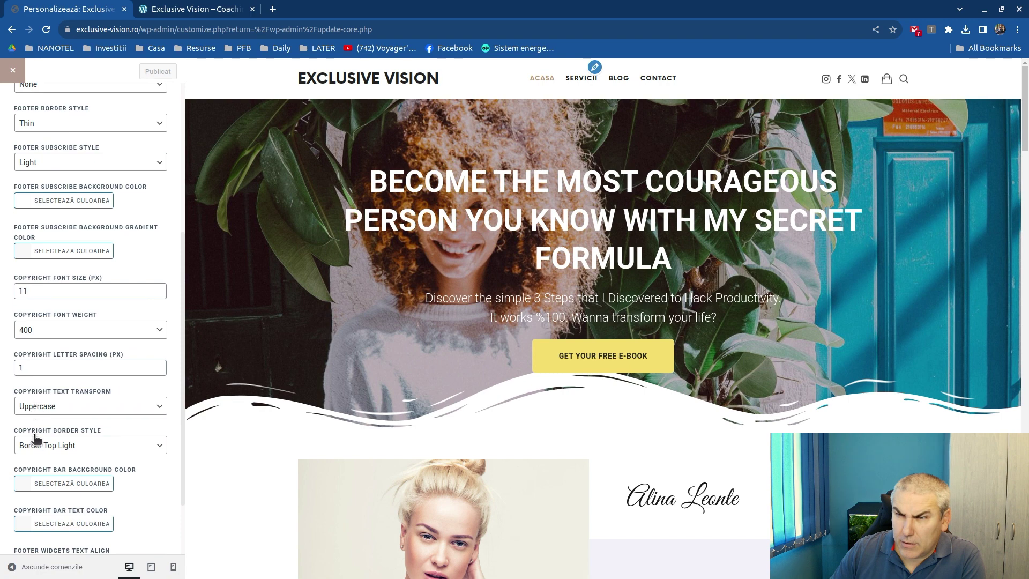
{"action": "scroll", "coordinate": [129, 421], "scroll_direction": "down", "scroll_amount": 2}
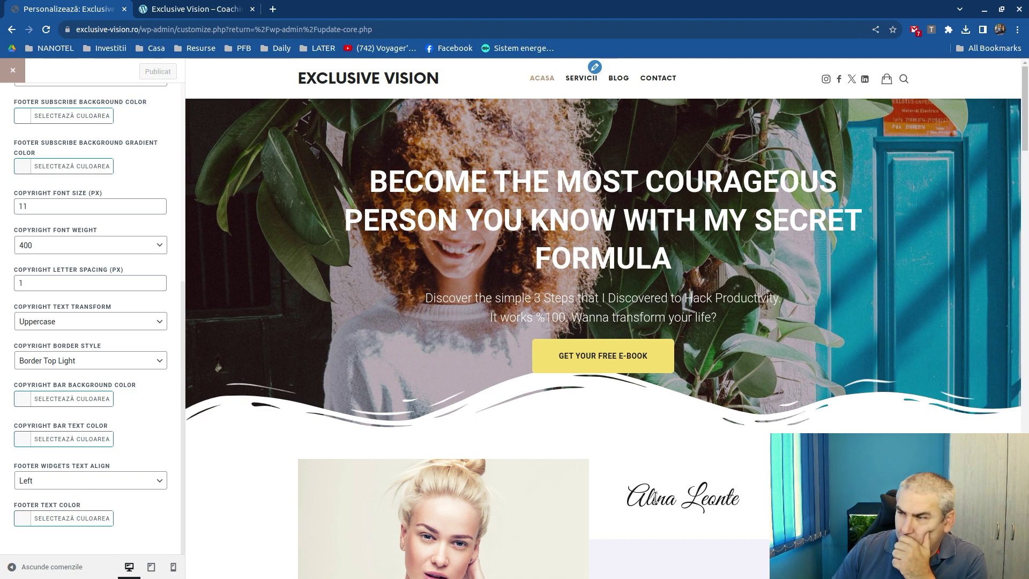
{"action": "scroll", "coordinate": [661, 495], "scroll_direction": "down", "scroll_amount": 20}
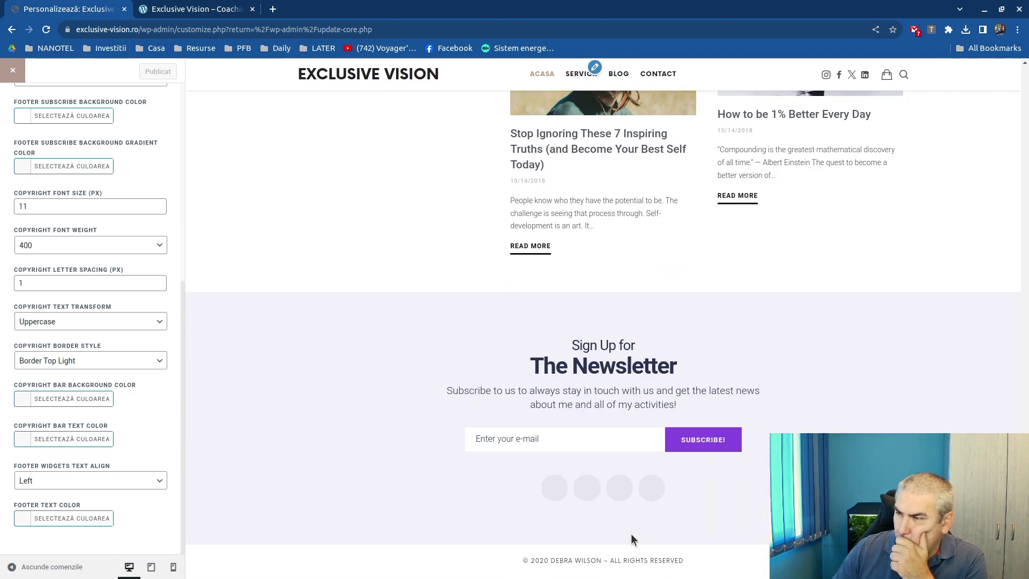
Change the copyright font size from 11 to 8 px and publish it
{"action": "double_click", "coordinate": [17, 206]}
{"action": "type", "text": "8"}
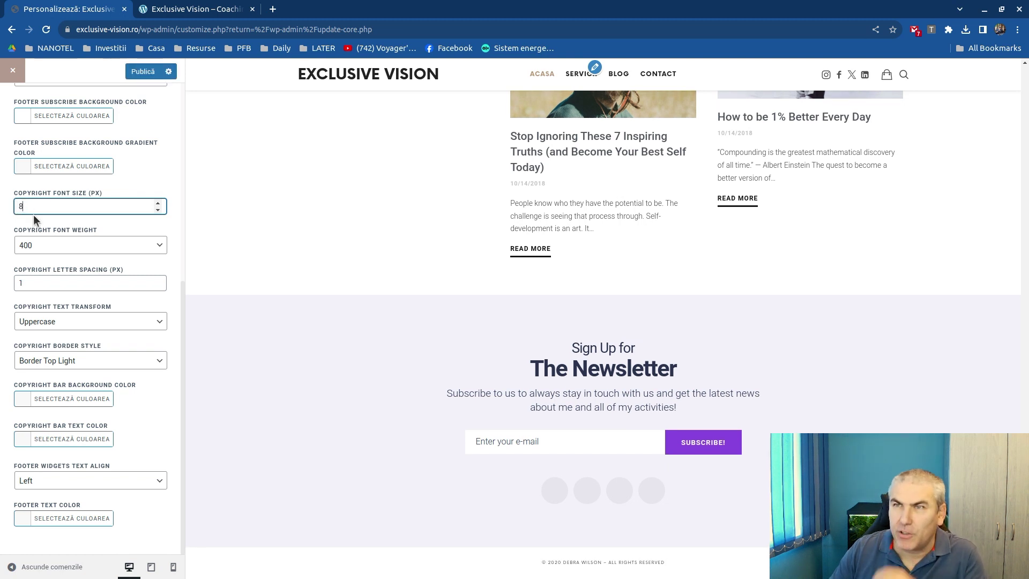
{"action": "left_click", "coordinate": [137, 72]}
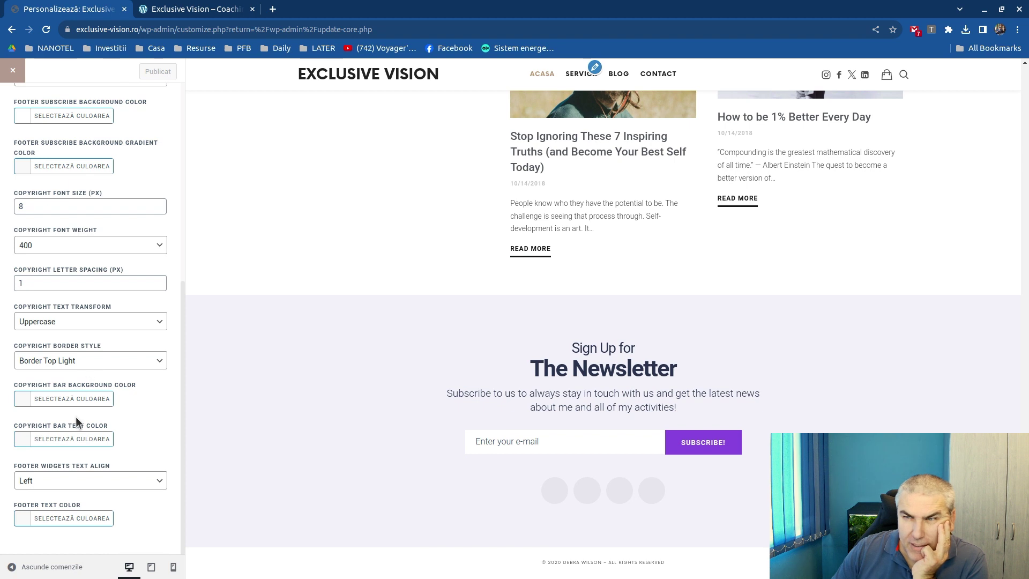
{"action": "scroll", "coordinate": [126, 429], "scroll_direction": "up", "scroll_amount": 4}
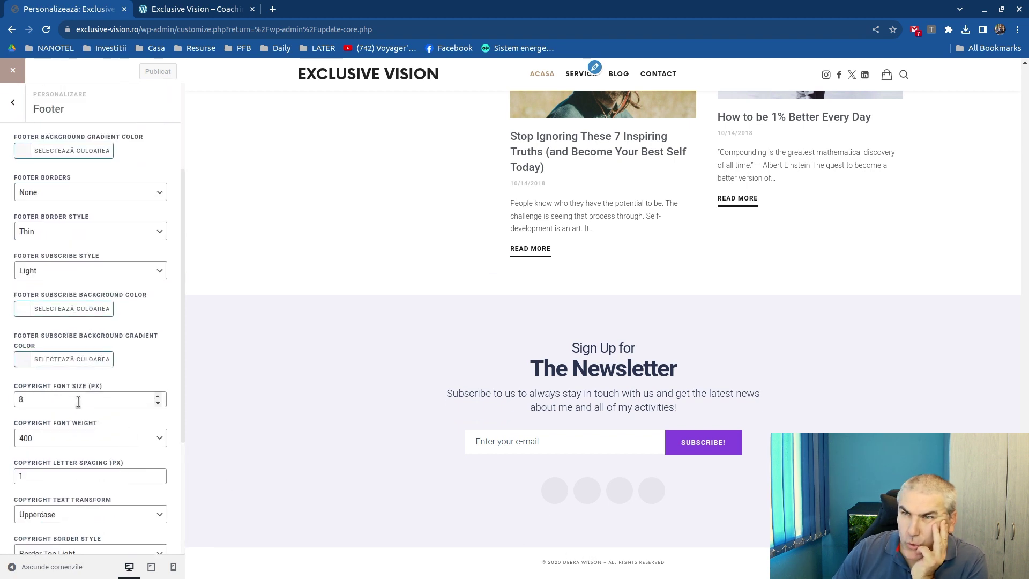
{"action": "scroll", "coordinate": [116, 341], "scroll_direction": "up", "scroll_amount": 3}
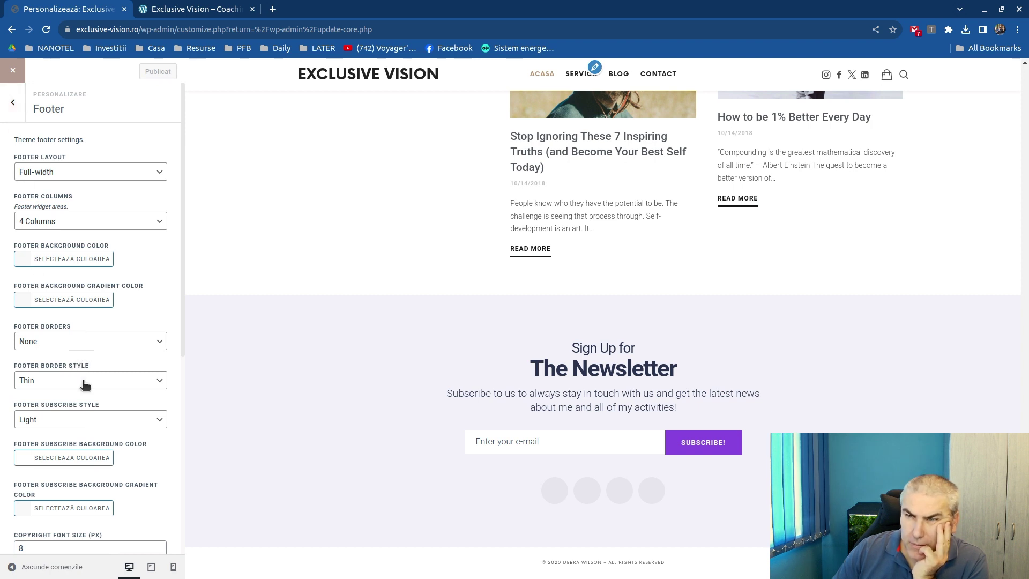
{"action": "scroll", "coordinate": [86, 383], "scroll_direction": "down", "scroll_amount": 5}
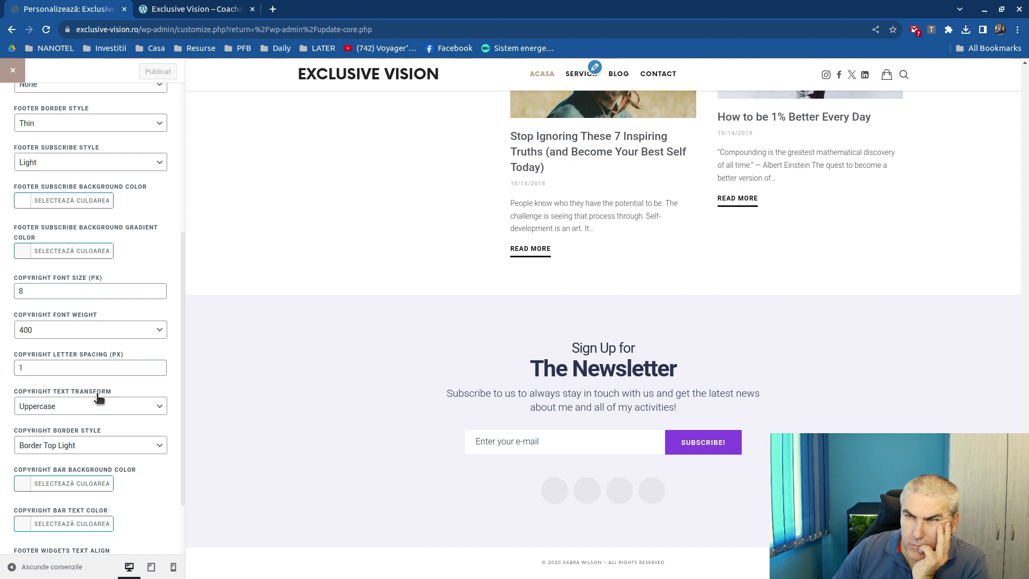
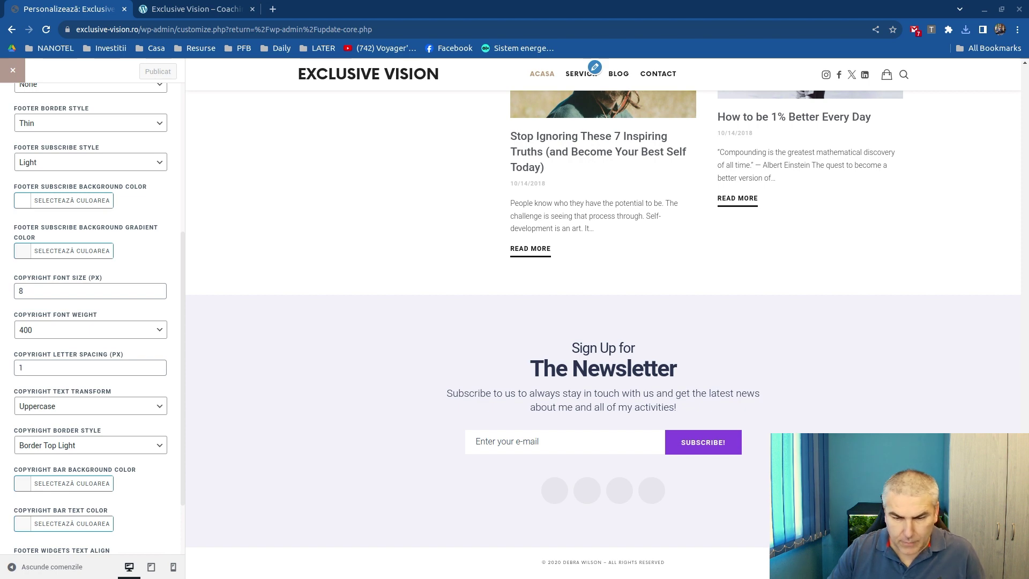
Preview the new Exclusive Vision logo image in the file browser, then return to the site
{"action": "key", "text": "alt+Tab"}
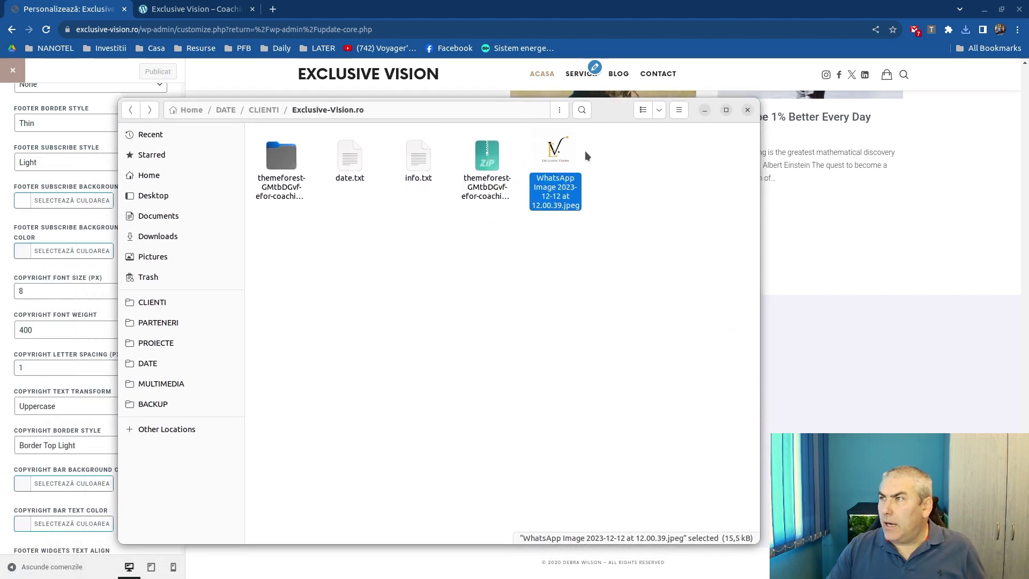
{"action": "double_click", "coordinate": [553, 155]}
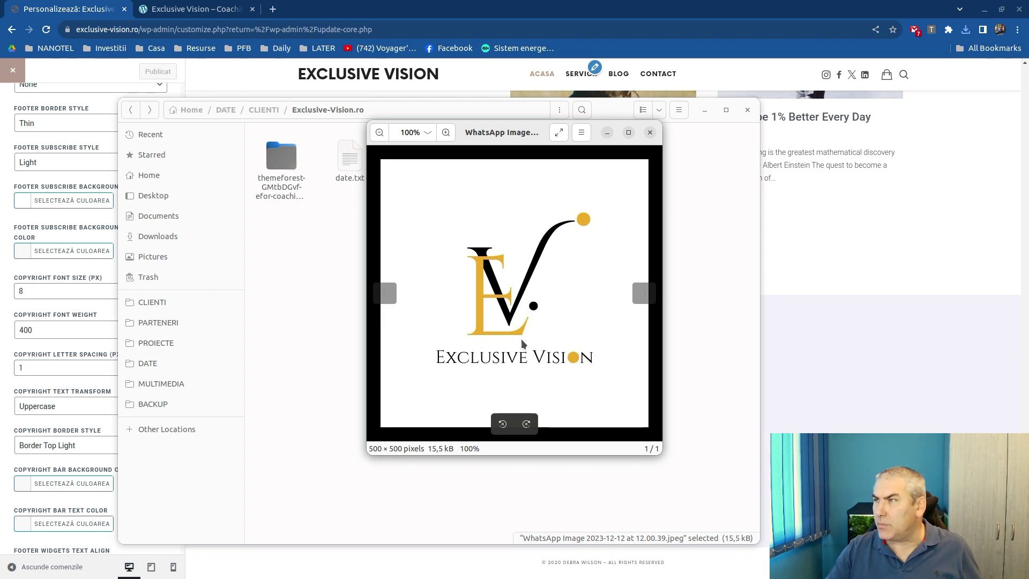
{"action": "left_click", "coordinate": [650, 133]}
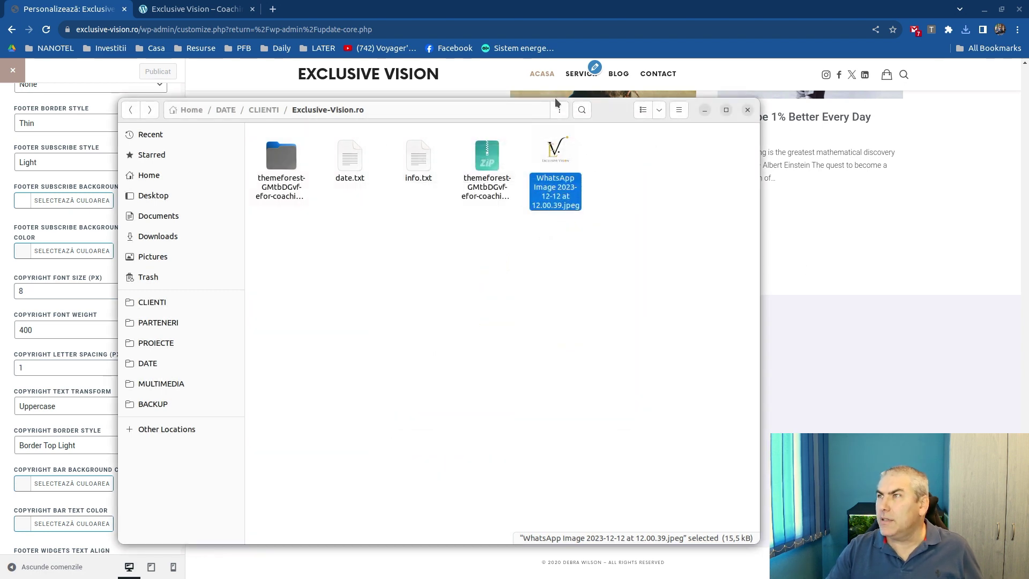
{"action": "left_click", "coordinate": [213, 72]}
Reopen the theme Customizer (Aspect > Personalizează) and go into its Header section
{"action": "left_click", "coordinate": [15, 72]}
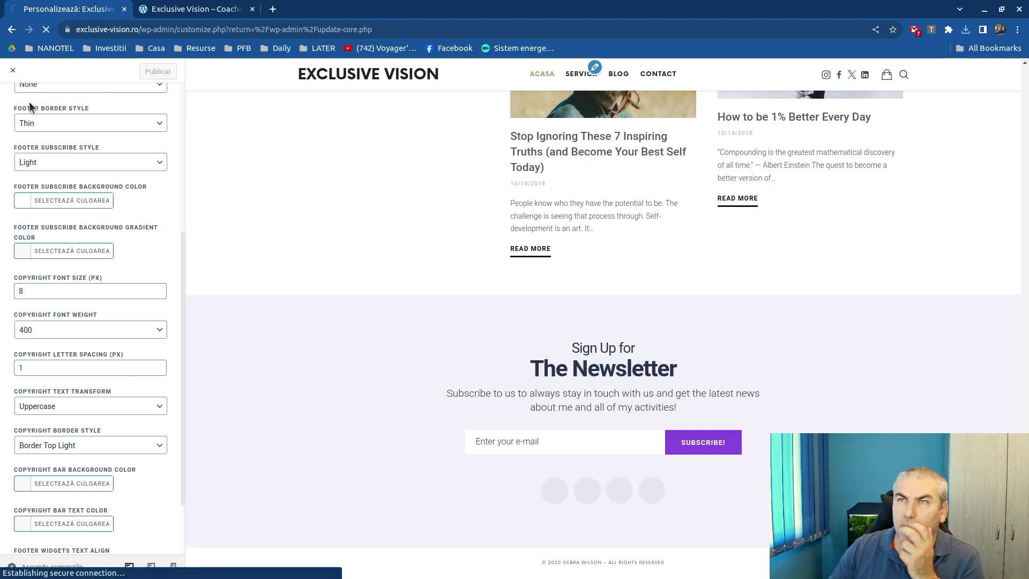
{"action": "scroll", "coordinate": [32, 128], "scroll_direction": "up", "scroll_amount": 5}
{"action": "left_click", "coordinate": [8, 103]}
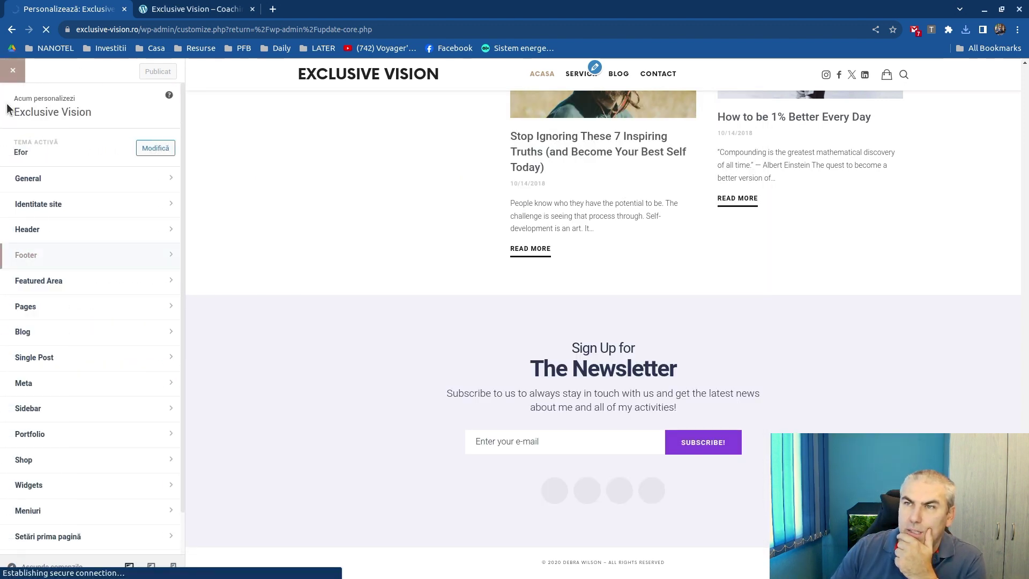
{"action": "left_click", "coordinate": [53, 230]}
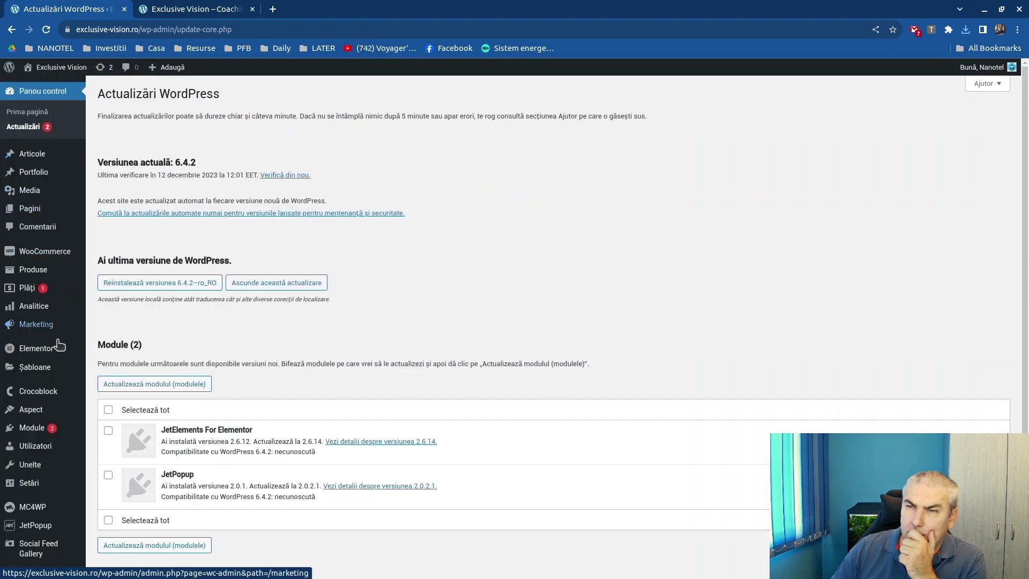
{"action": "mouse_move", "coordinate": [38, 393]}
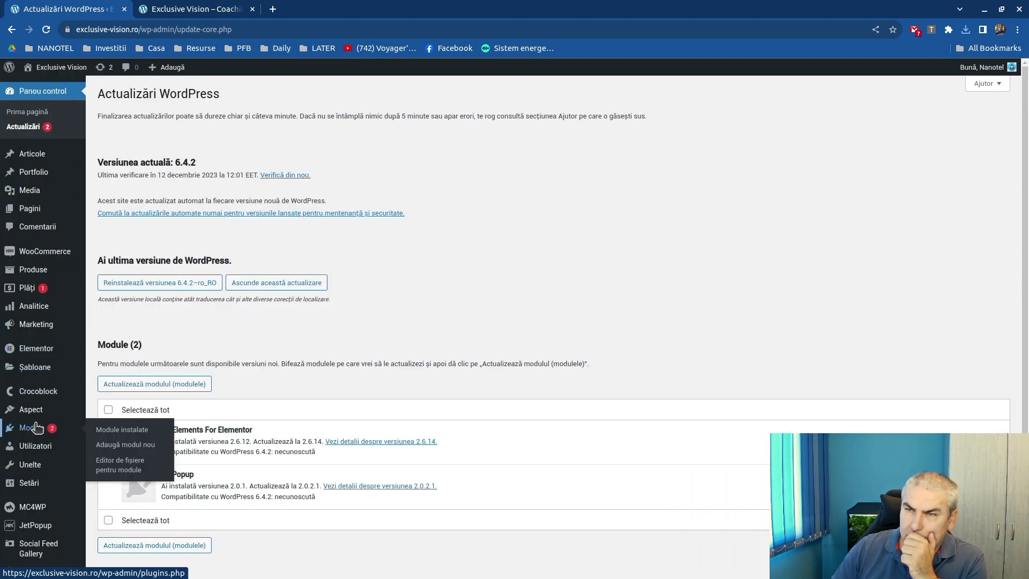
{"action": "mouse_move", "coordinate": [33, 412]}
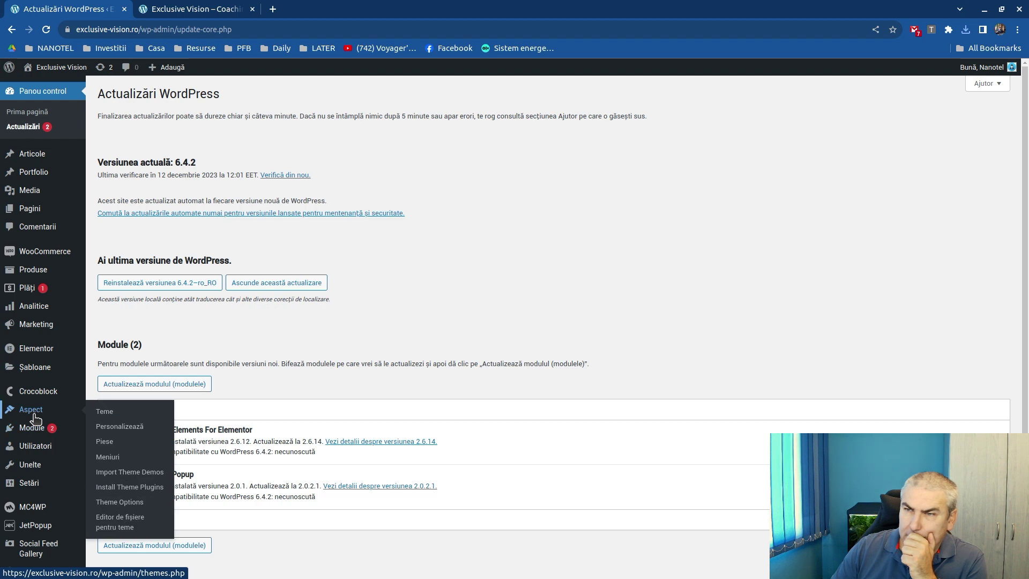
{"action": "left_click", "coordinate": [114, 427]}
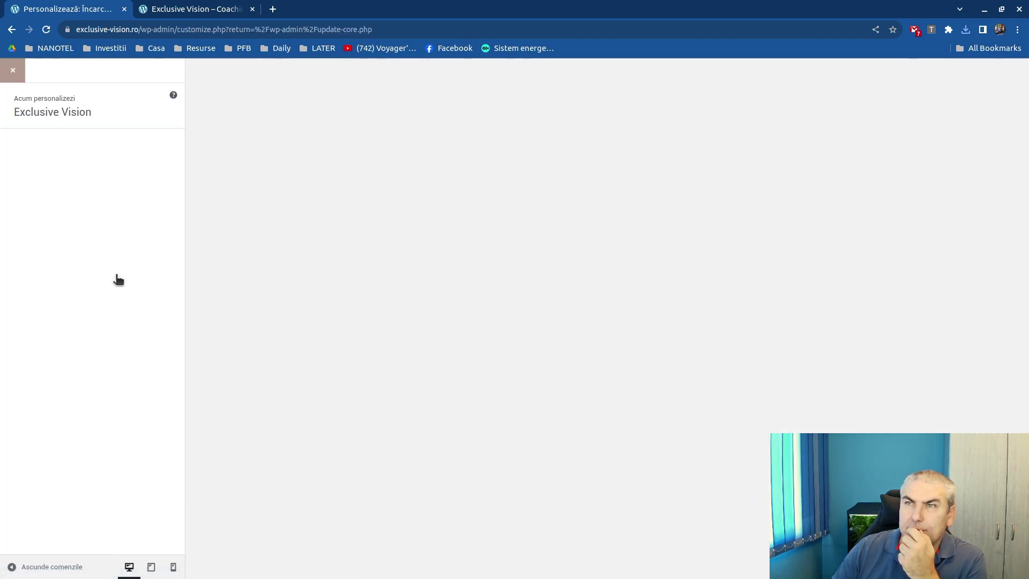
{"action": "left_click", "coordinate": [52, 232]}
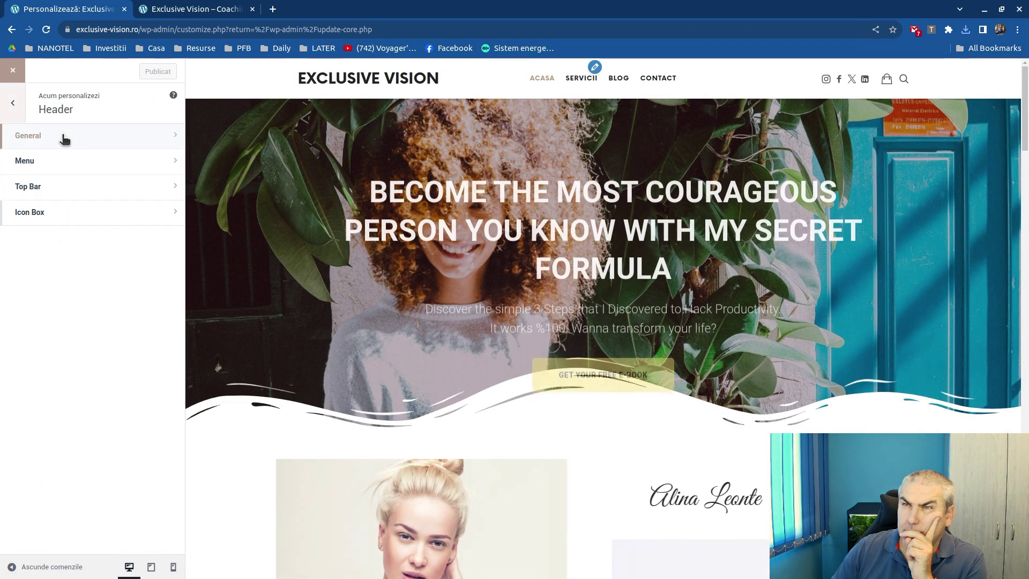
Look through the Header General options
{"action": "left_click", "coordinate": [63, 139]}
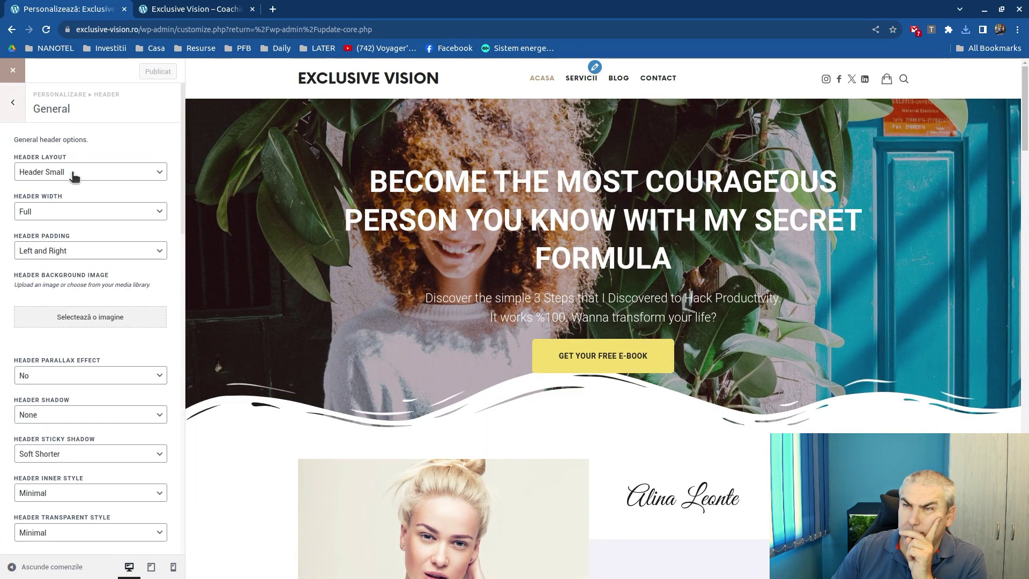
{"action": "scroll", "coordinate": [67, 354], "scroll_direction": "down", "scroll_amount": 2}
{"action": "scroll", "coordinate": [72, 351], "scroll_direction": "up", "scroll_amount": 1}
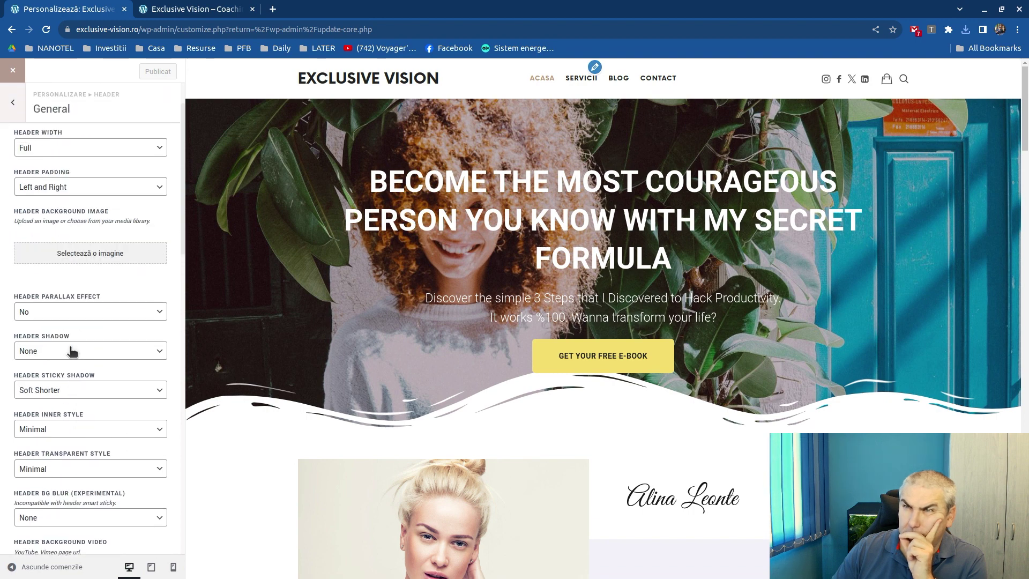
{"action": "scroll", "coordinate": [72, 351], "scroll_direction": "down", "scroll_amount": 1}
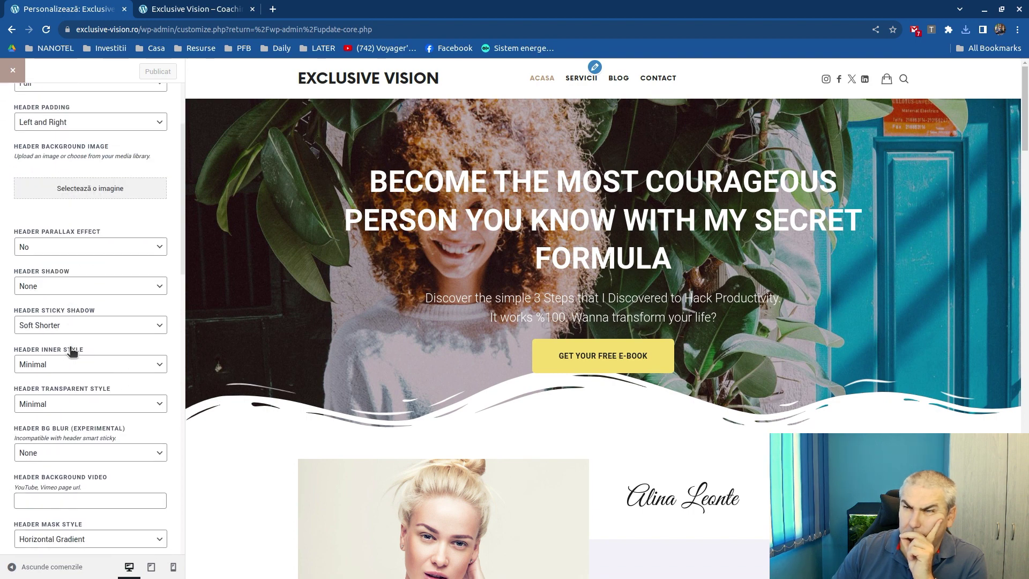
{"action": "scroll", "coordinate": [72, 351], "scroll_direction": "down", "scroll_amount": 3}
{"action": "scroll", "coordinate": [72, 351], "scroll_direction": "down", "scroll_amount": 3}
{"action": "scroll", "coordinate": [72, 351], "scroll_direction": "down", "scroll_amount": 7}
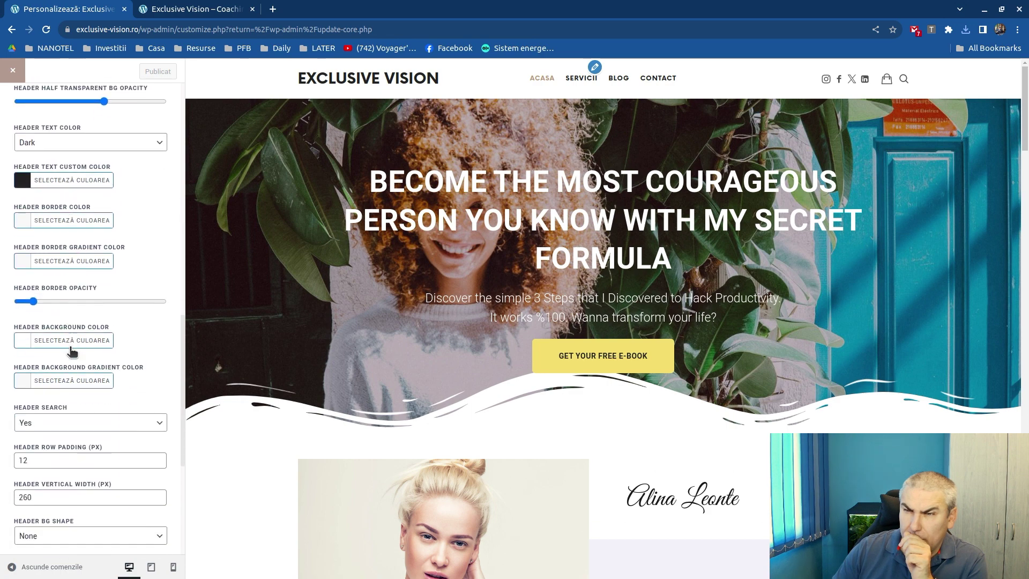
{"action": "scroll", "coordinate": [72, 351], "scroll_direction": "up", "scroll_amount": 12}
{"action": "scroll", "coordinate": [72, 352], "scroll_direction": "up", "scroll_amount": 3}
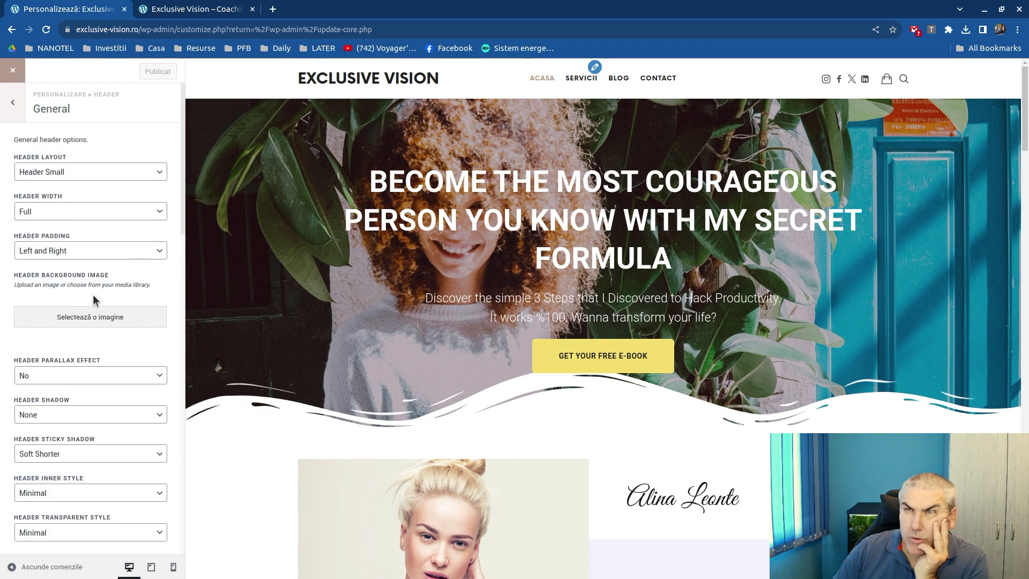
Look over the Top Bar and Icon Box header settings, then close the Customizer
{"action": "left_click", "coordinate": [19, 113]}
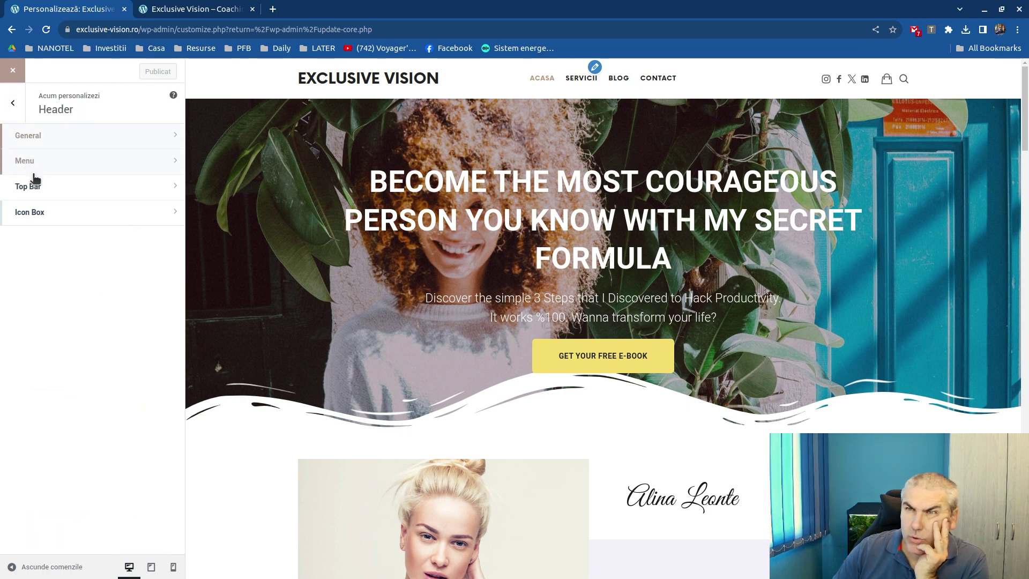
{"action": "left_click", "coordinate": [55, 195]}
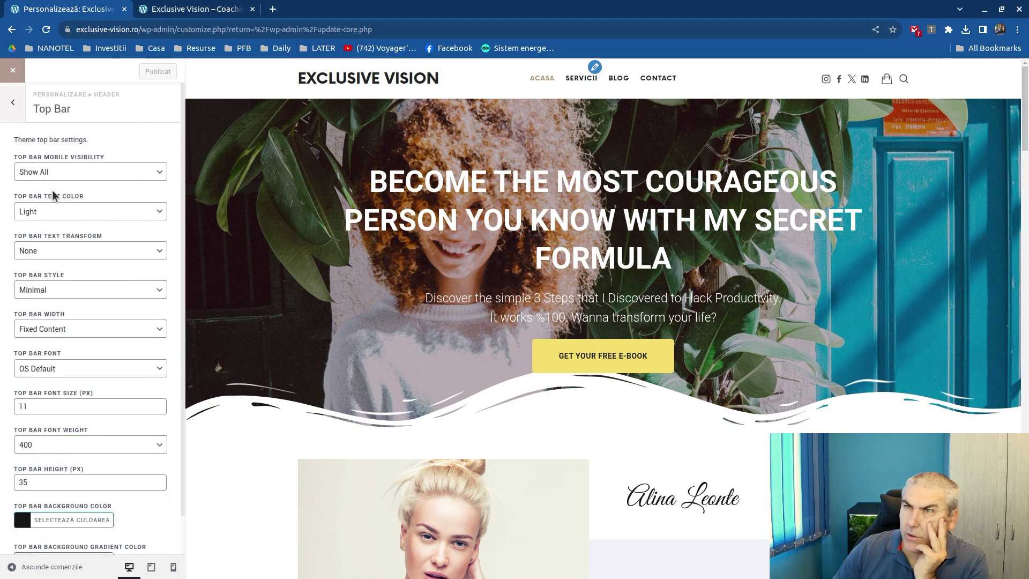
{"action": "scroll", "coordinate": [110, 383], "scroll_direction": "down", "scroll_amount": 1}
{"action": "scroll", "coordinate": [107, 386], "scroll_direction": "up", "scroll_amount": 1}
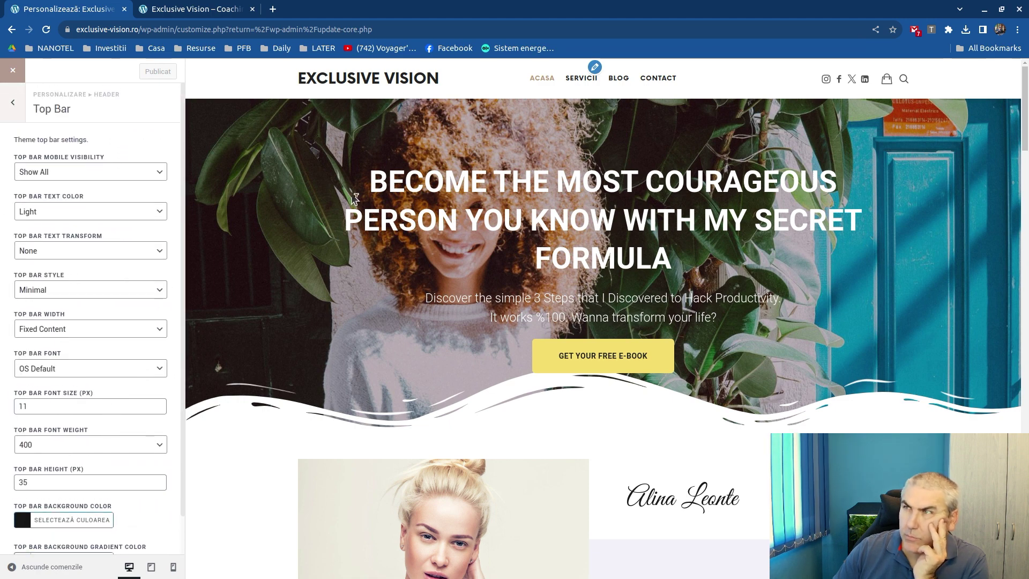
{"action": "left_click", "coordinate": [14, 107]}
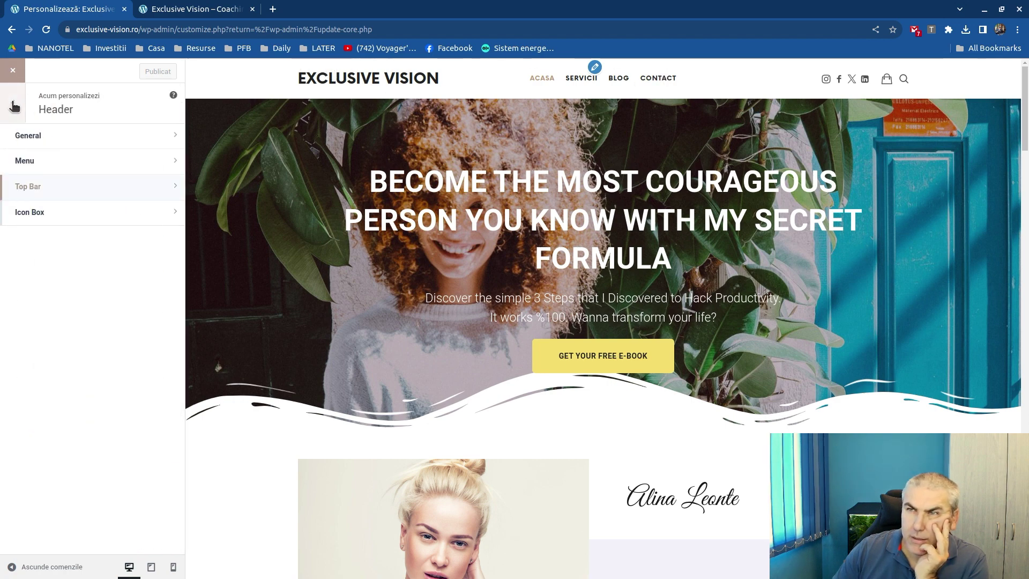
{"action": "left_click", "coordinate": [40, 216]}
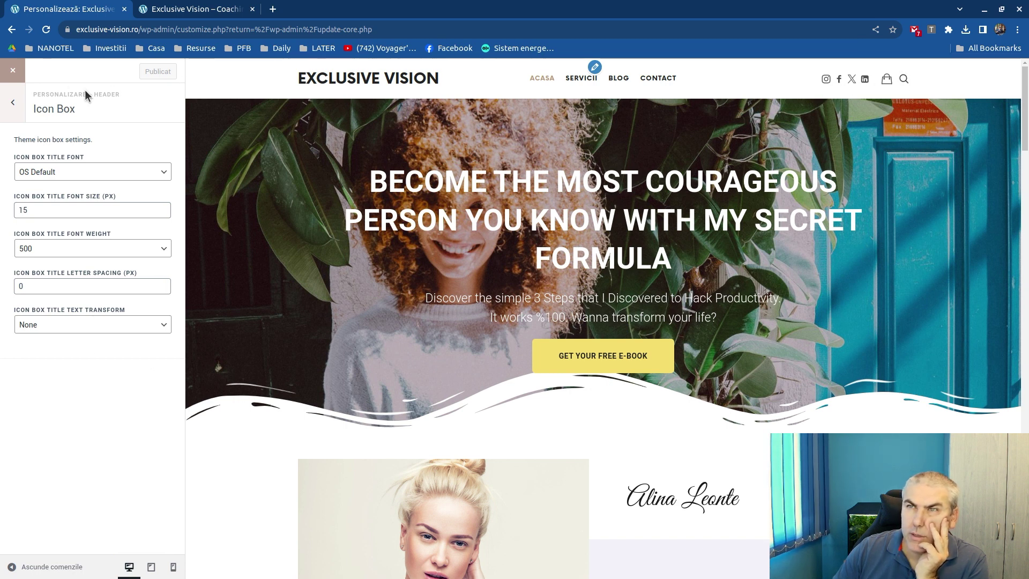
{"action": "left_click", "coordinate": [14, 105]}
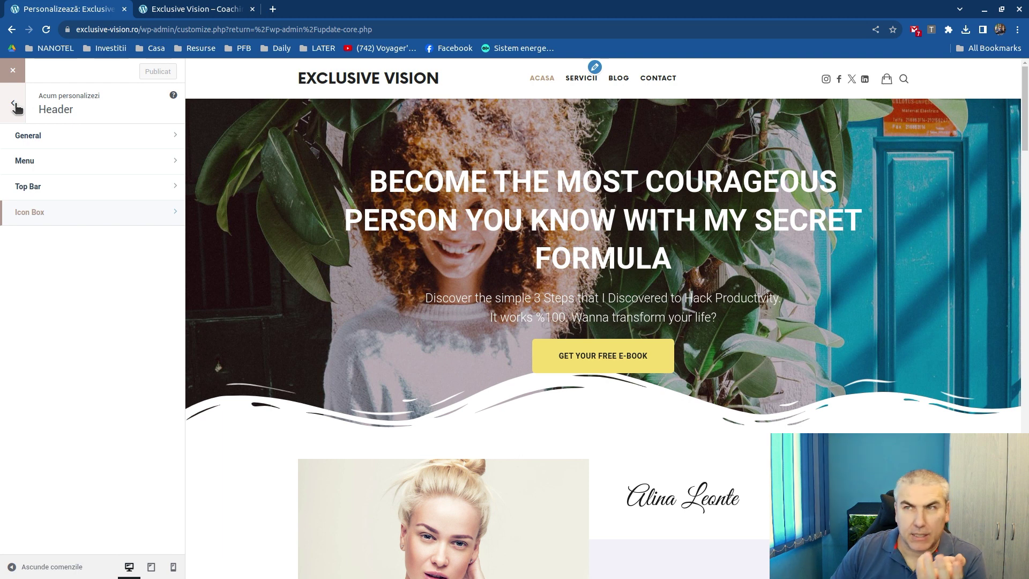
{"action": "left_click", "coordinate": [15, 105]}
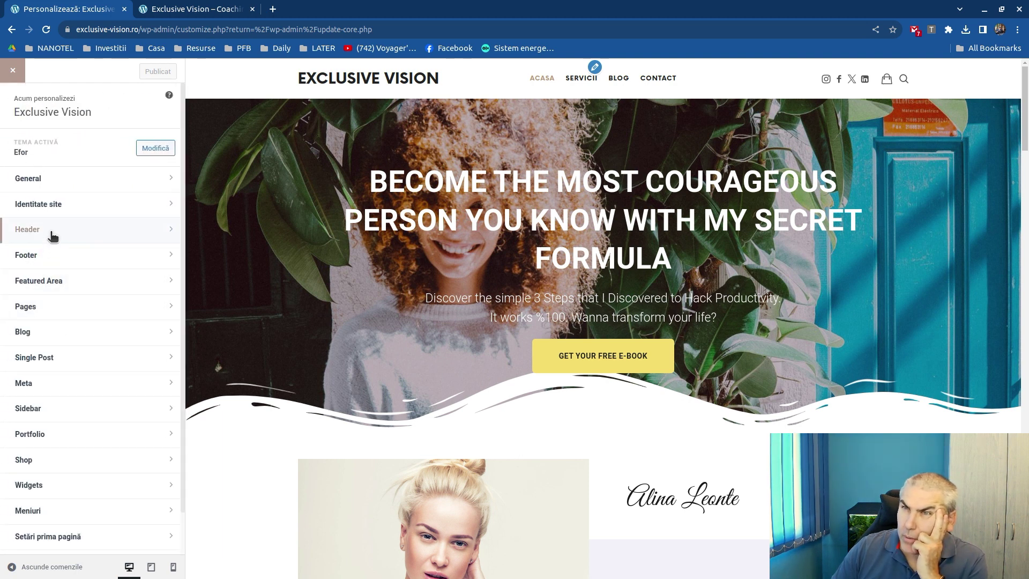
{"action": "left_click", "coordinate": [13, 72]}
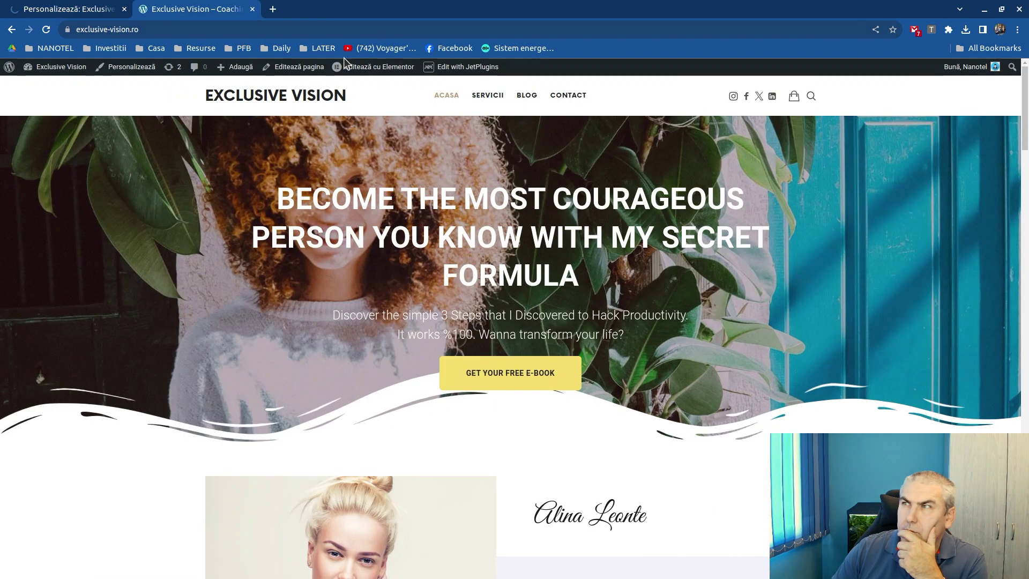
Highlight the word EXCLUSIVE in the header logo and open the page settings
{"action": "mouse_move", "coordinate": [366, 66]}
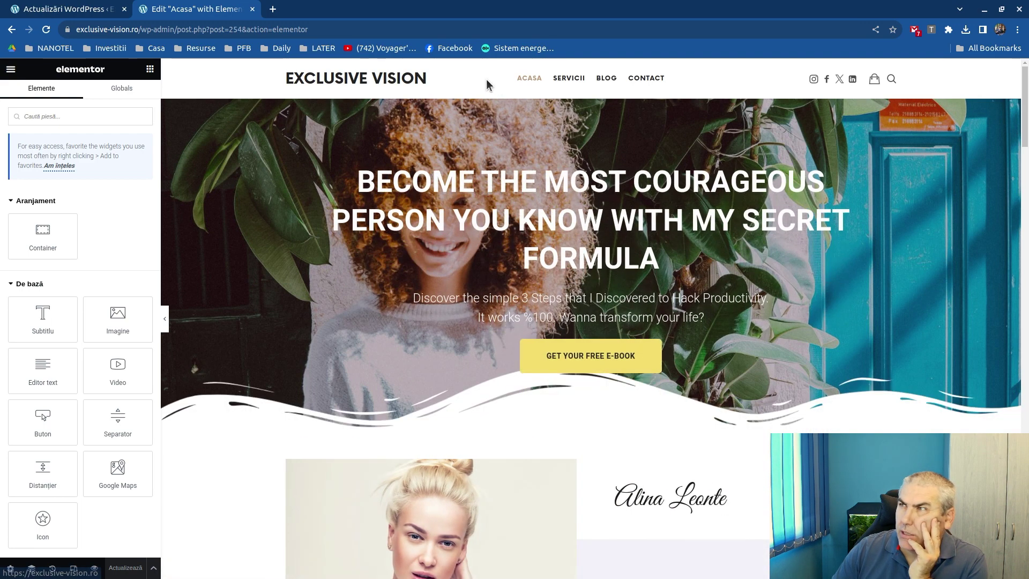
{"action": "left_click_drag", "start_coordinate": [286, 80], "coordinate": [366, 79]}
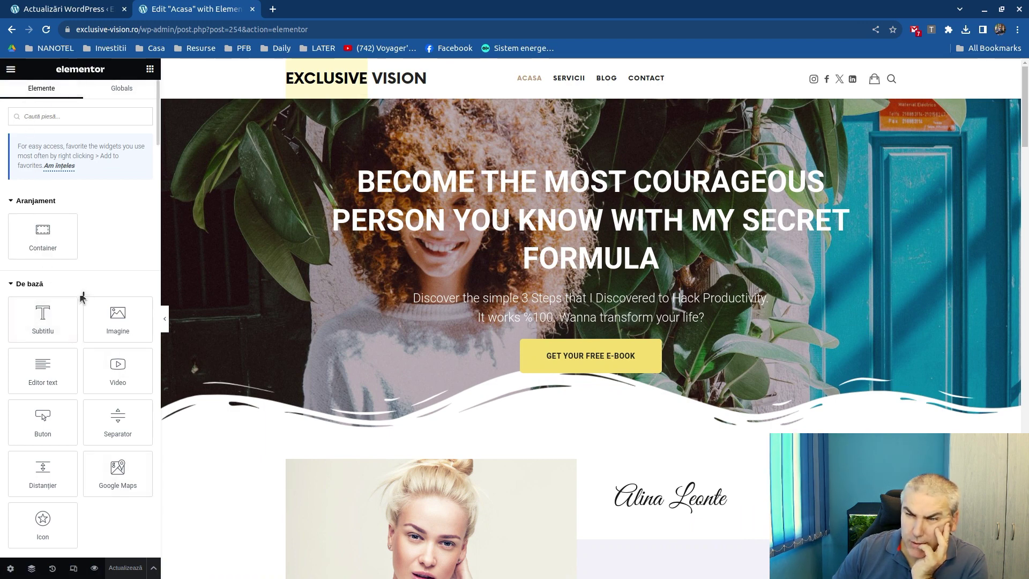
{"action": "scroll", "coordinate": [83, 298], "scroll_direction": "down", "scroll_amount": 5}
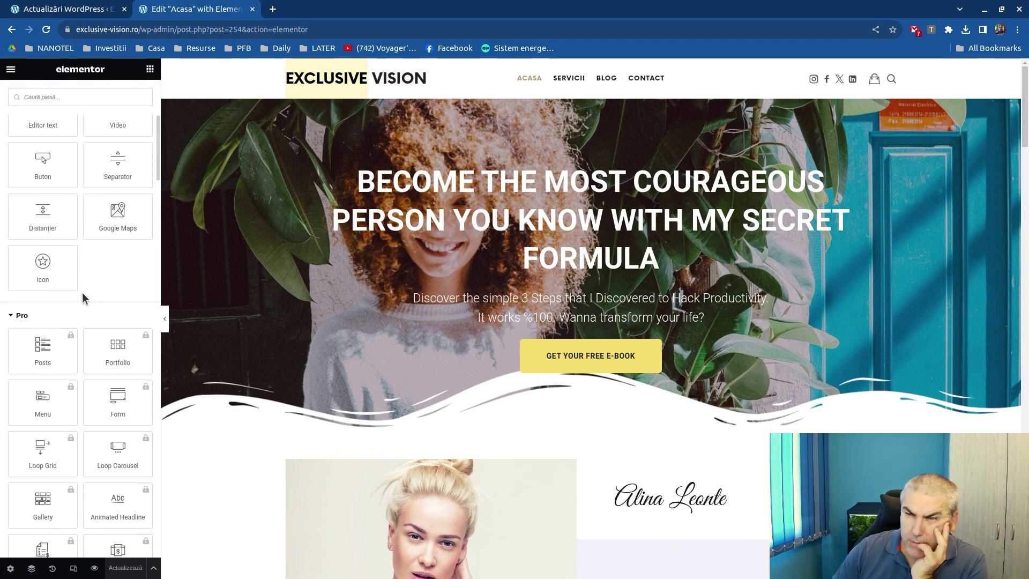
{"action": "left_click", "coordinate": [11, 569]}
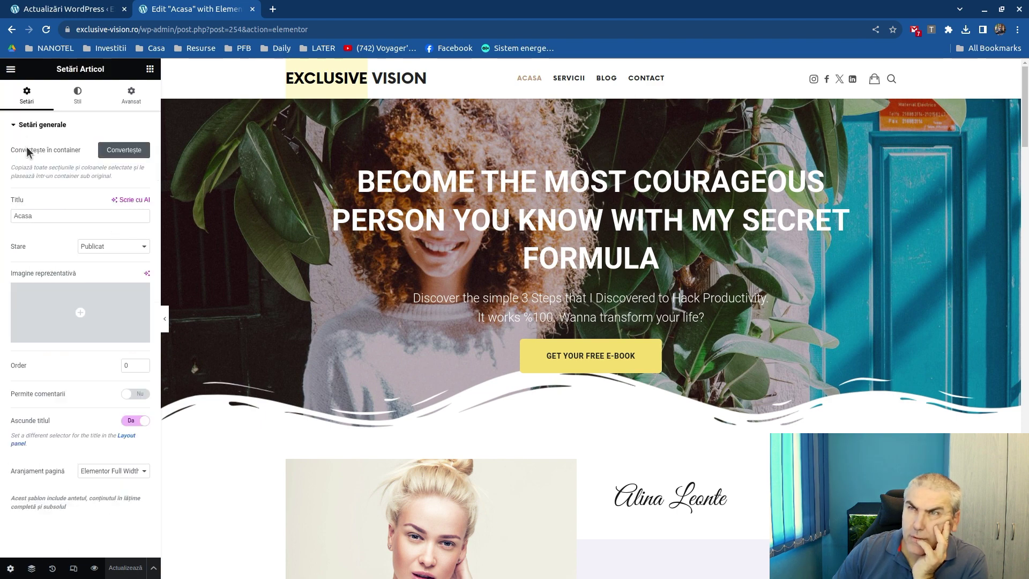
Exit the Elementor editor through Ieșire and close the page-editing tab
{"action": "left_click", "coordinate": [10, 70]}
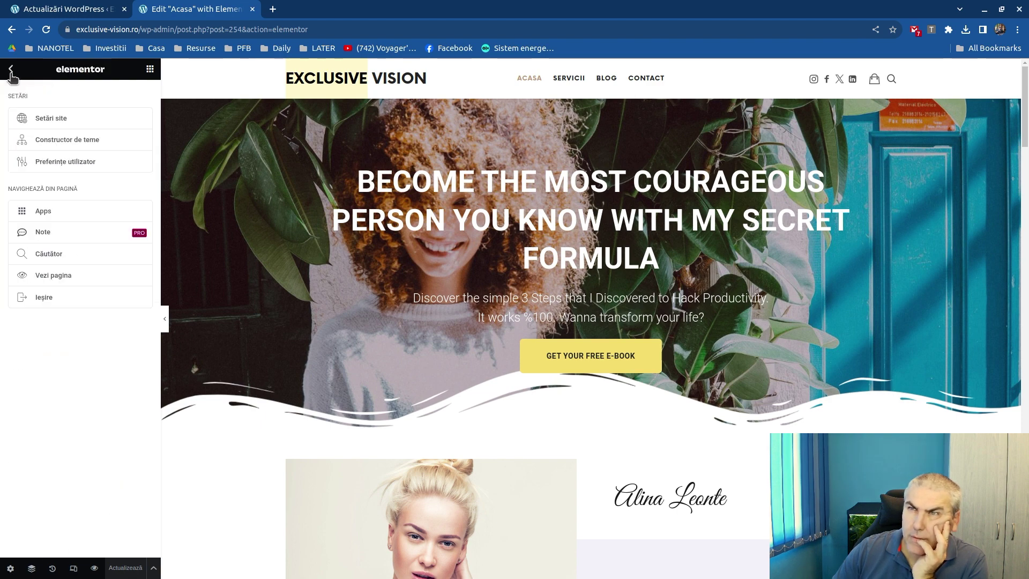
{"action": "left_click", "coordinate": [44, 298]}
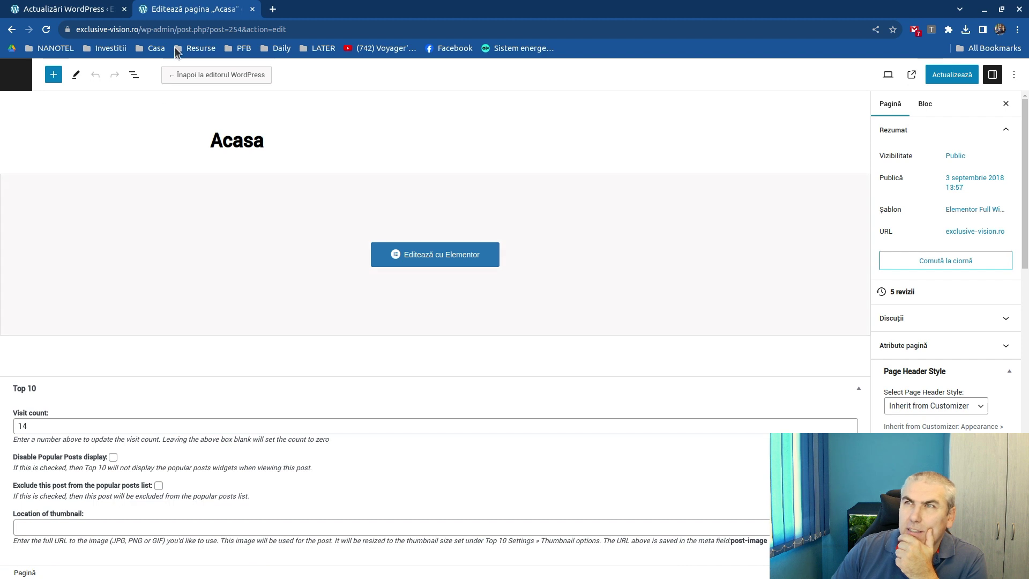
{"action": "left_click", "coordinate": [253, 10]}
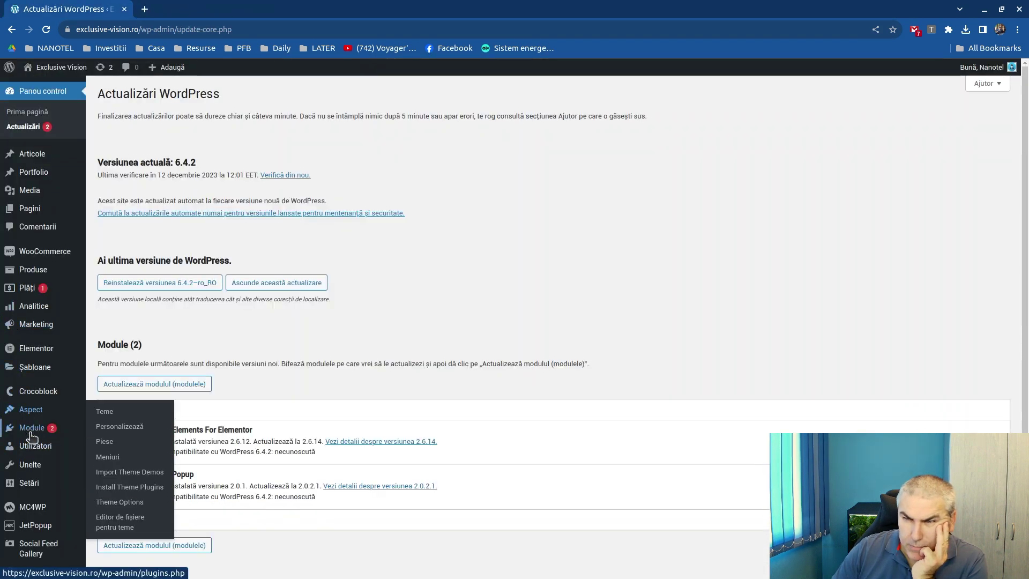
Open the saved templates library and view Demo Debra – Home in Elementor, then come back
{"action": "scroll", "coordinate": [29, 498], "scroll_direction": "down", "scroll_amount": 3}
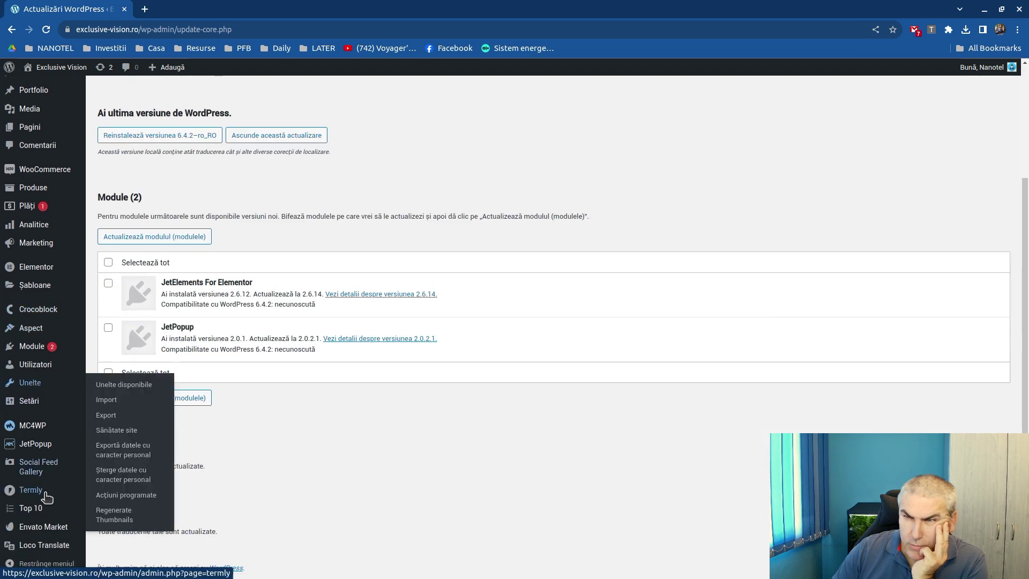
{"action": "mouse_move", "coordinate": [34, 543]}
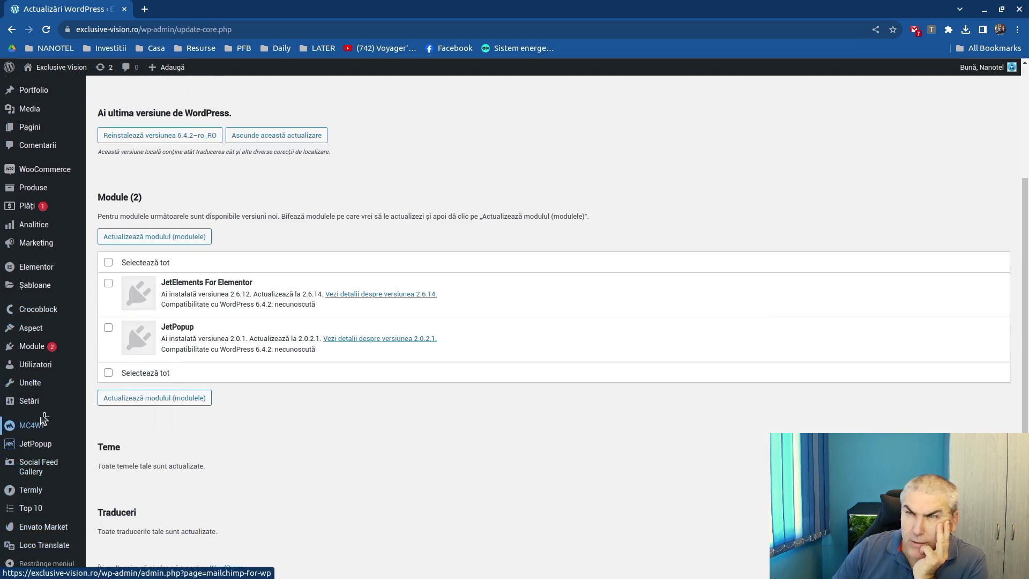
{"action": "left_click", "coordinate": [66, 287]}
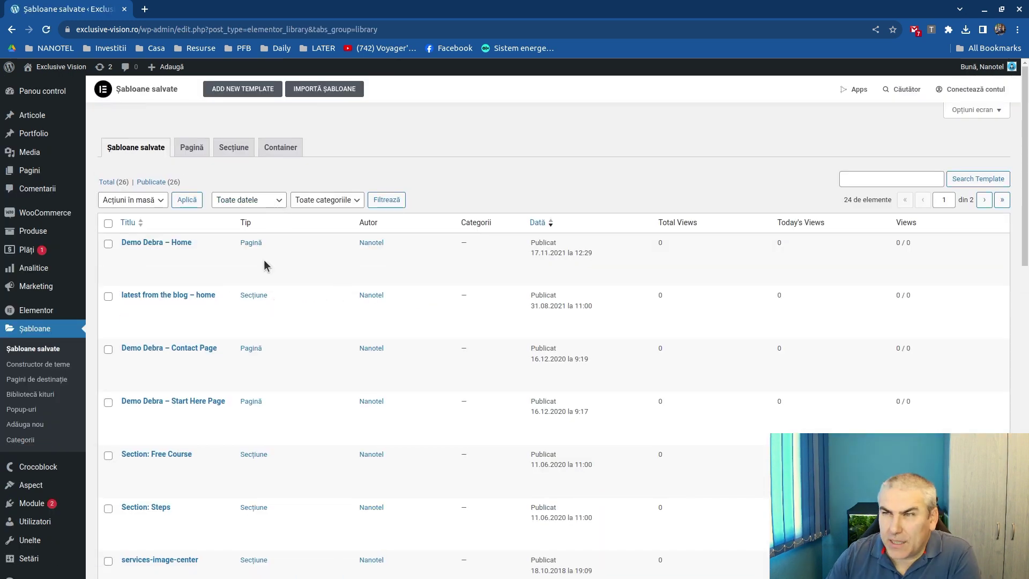
{"action": "scroll", "coordinate": [324, 260], "scroll_direction": "down", "scroll_amount": 8}
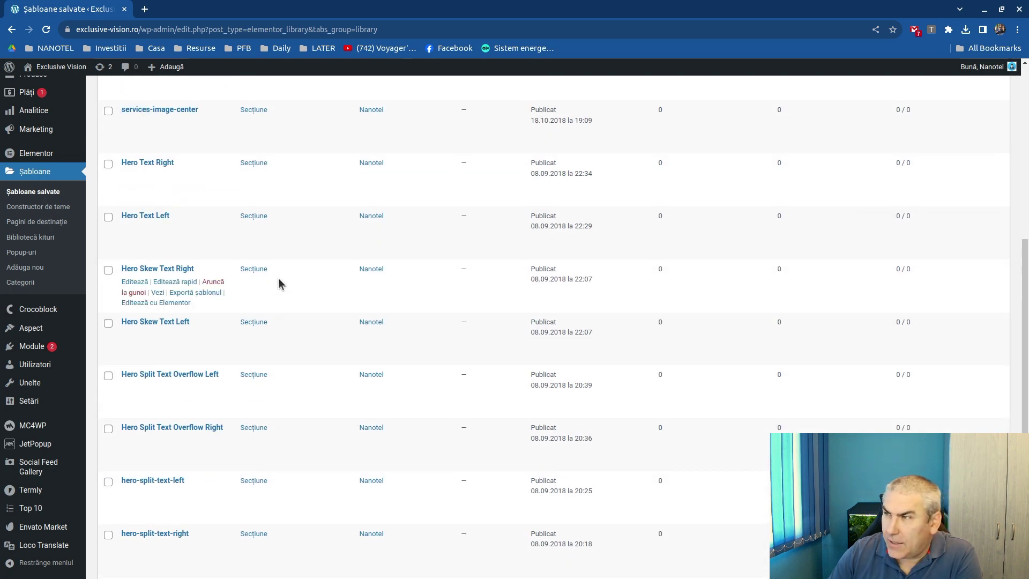
{"action": "scroll", "coordinate": [279, 278], "scroll_direction": "up", "scroll_amount": 8}
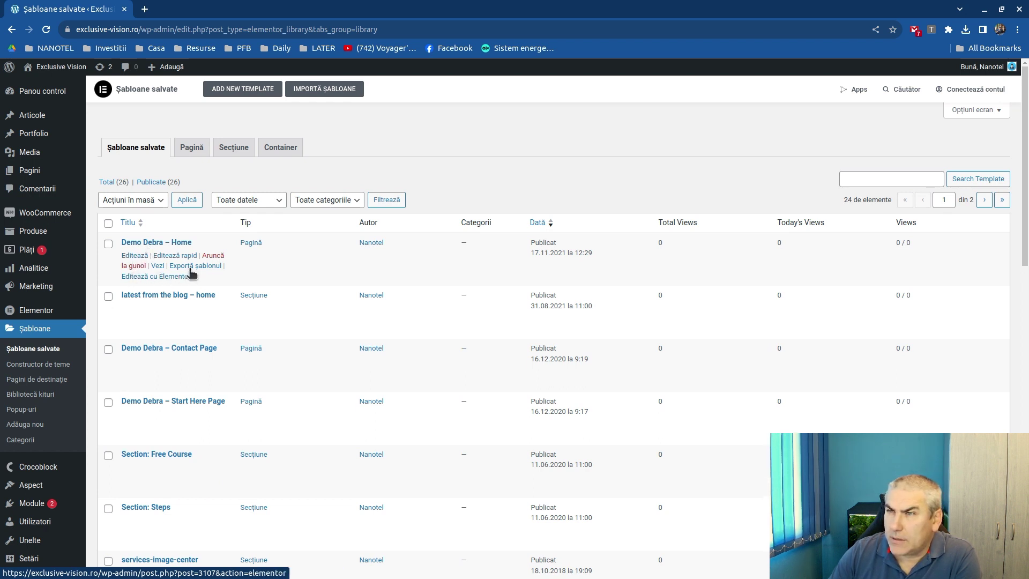
{"action": "left_click", "coordinate": [136, 277]}
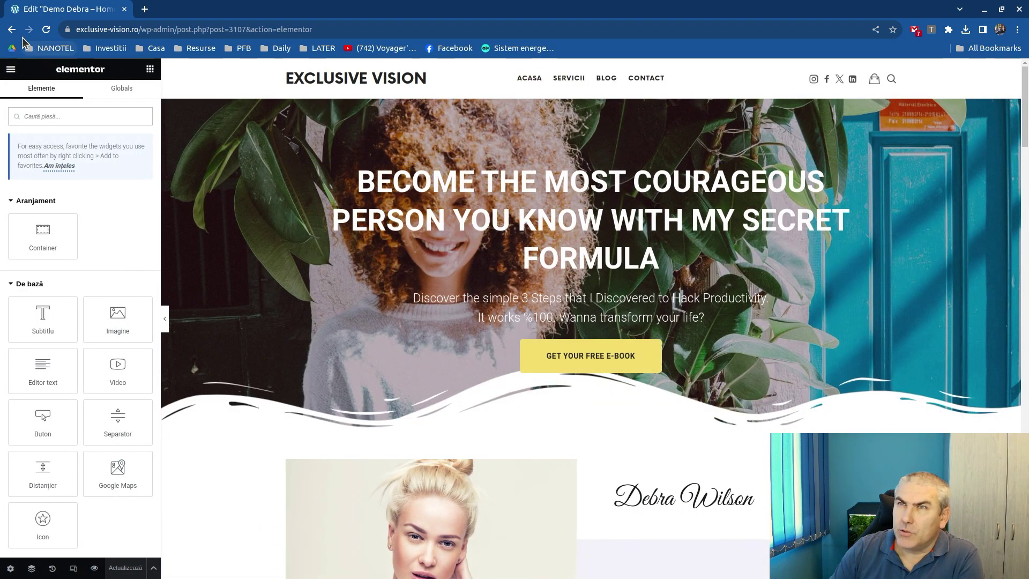
{"action": "left_click", "coordinate": [11, 30]}
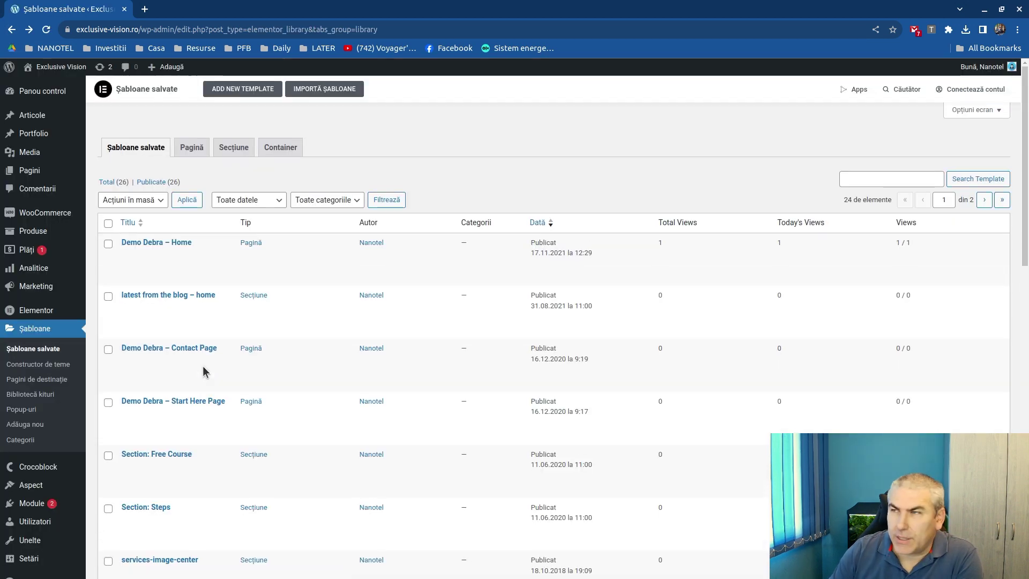
Scroll through the saved templates and move to the second page
{"action": "mouse_move", "coordinate": [167, 278]}
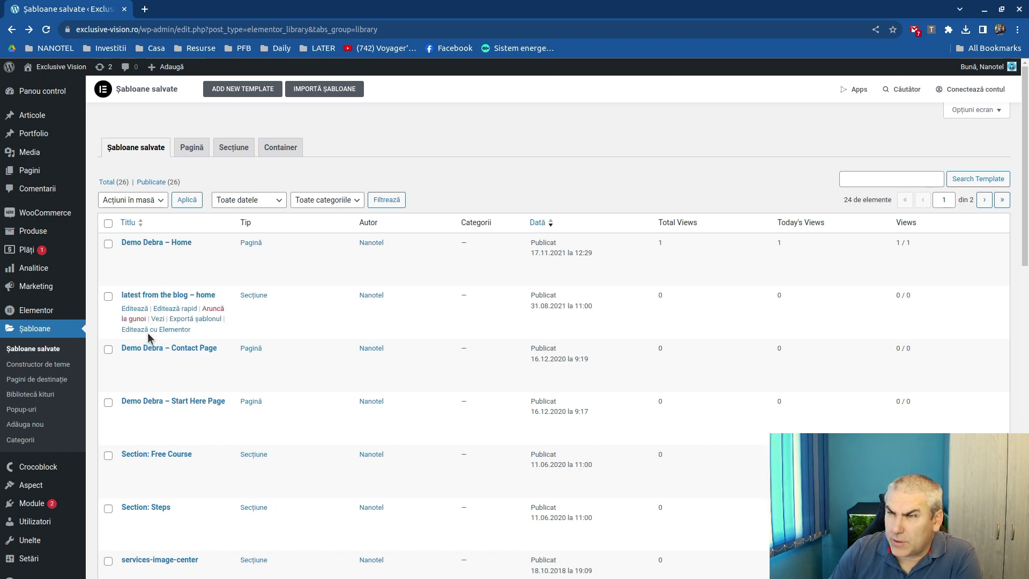
{"action": "mouse_move", "coordinate": [149, 367]}
{"action": "mouse_move", "coordinate": [144, 410]}
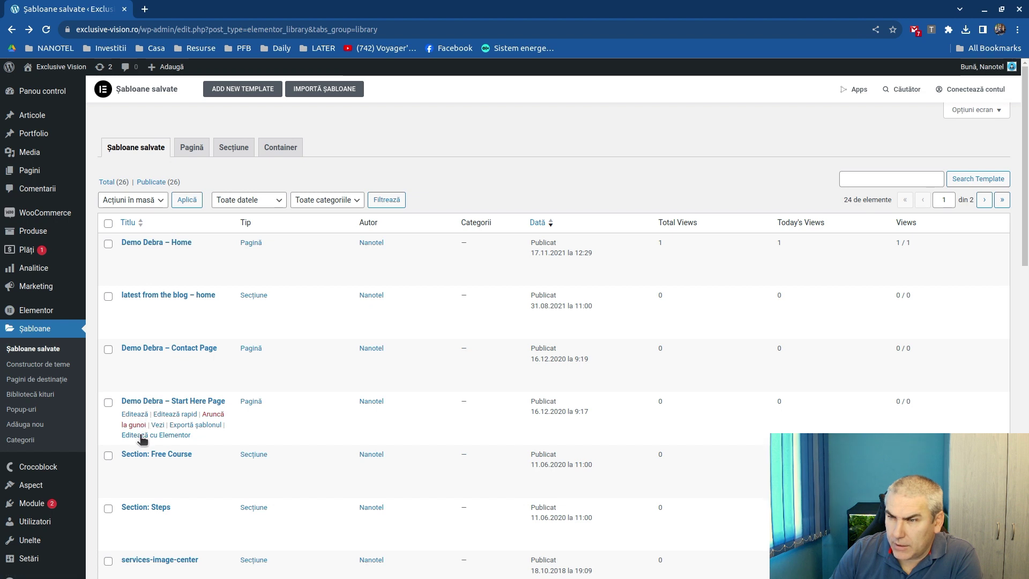
{"action": "scroll", "coordinate": [142, 437], "scroll_direction": "down", "scroll_amount": 3}
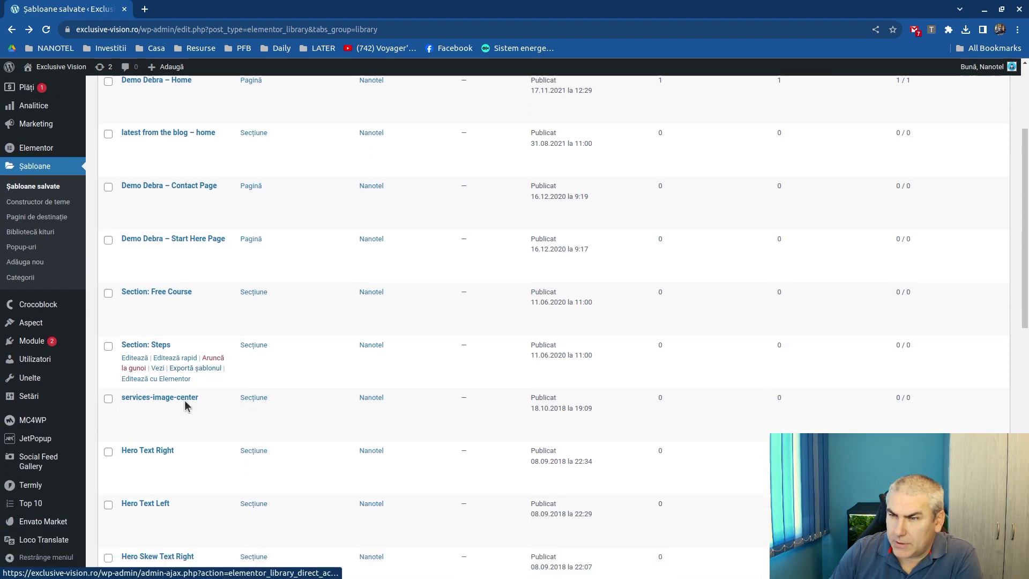
{"action": "scroll", "coordinate": [187, 406], "scroll_direction": "down", "scroll_amount": 2}
{"action": "scroll", "coordinate": [193, 400], "scroll_direction": "down", "scroll_amount": 4}
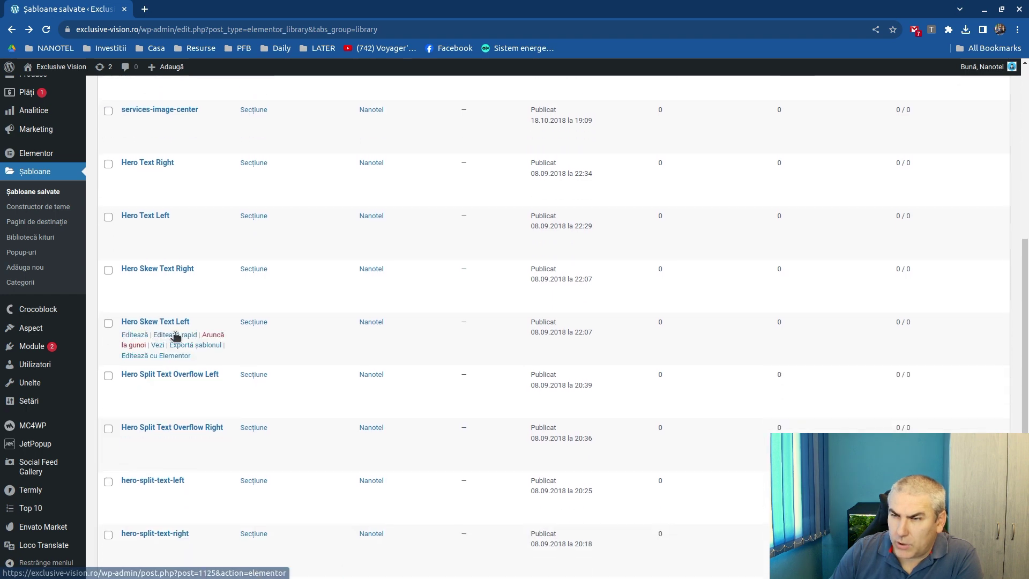
{"action": "scroll", "coordinate": [188, 343], "scroll_direction": "down", "scroll_amount": 4}
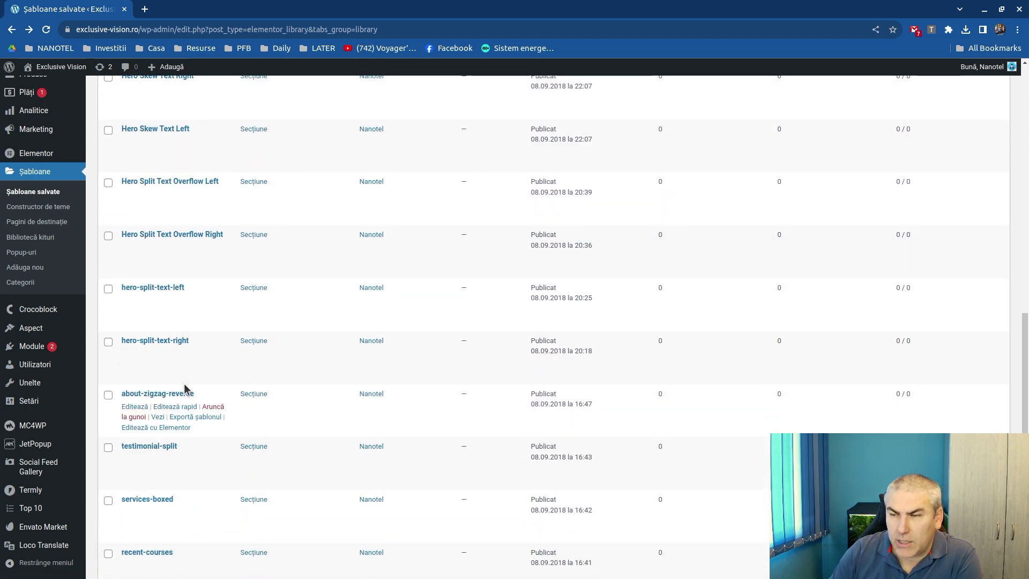
{"action": "scroll", "coordinate": [188, 386], "scroll_direction": "down", "scroll_amount": 3}
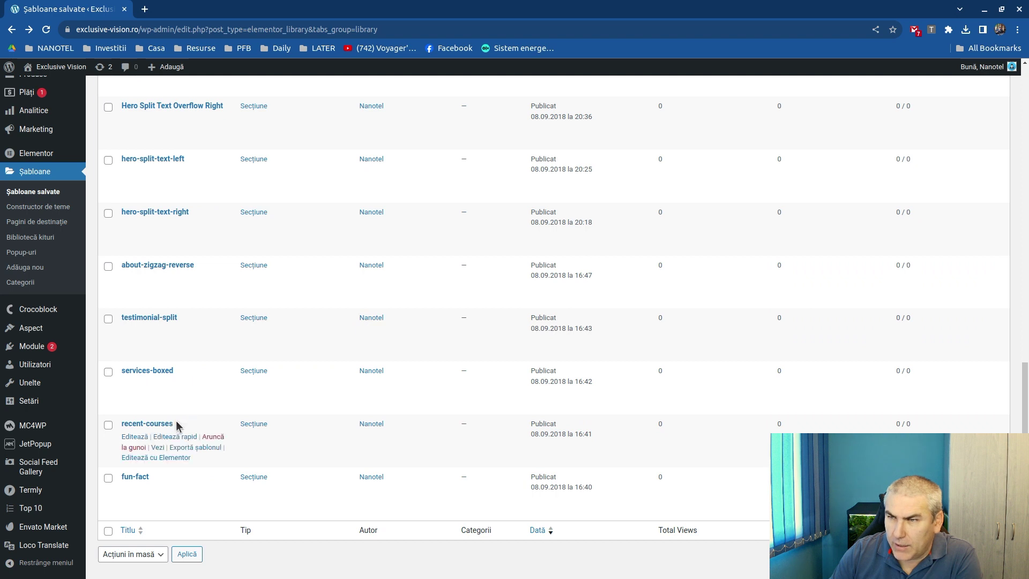
{"action": "left_click", "coordinate": [172, 511]}
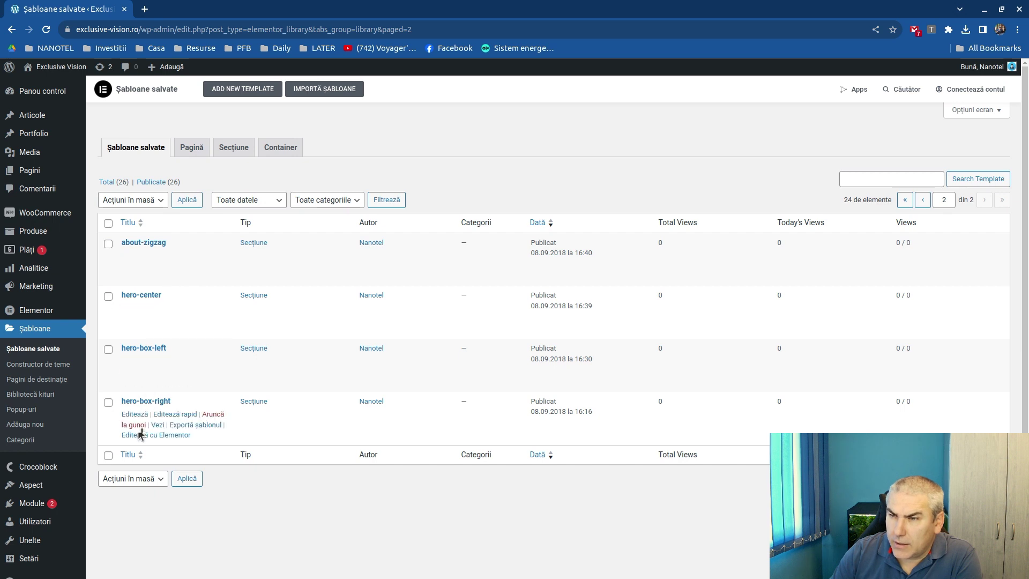
Reload to return to page 1 of the templates and filter to section templates
{"action": "key", "text": "F5"}
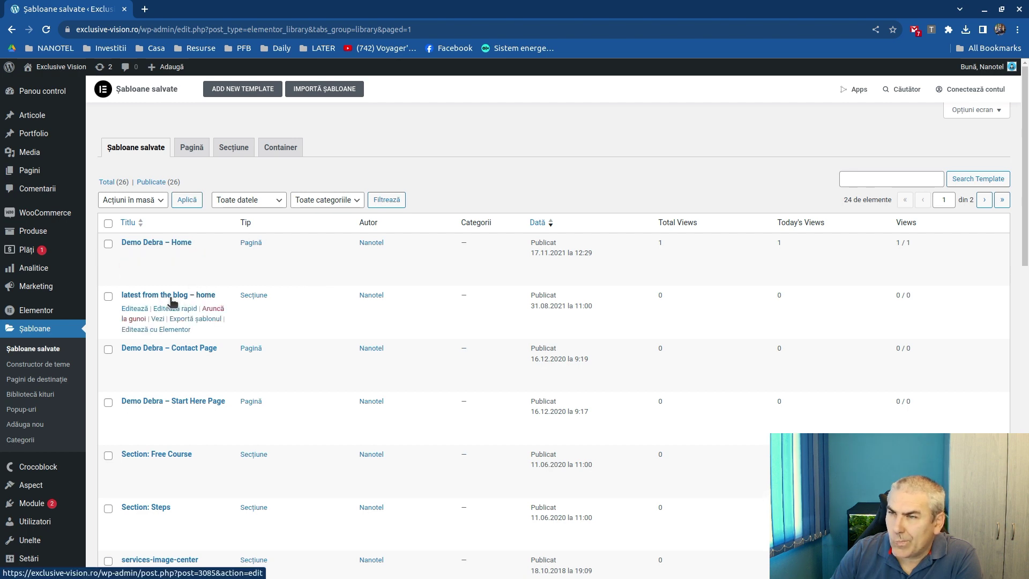
{"action": "scroll", "coordinate": [203, 225], "scroll_direction": "down", "scroll_amount": 2}
{"action": "scroll", "coordinate": [214, 177], "scroll_direction": "up", "scroll_amount": 2}
{"action": "left_click", "coordinate": [227, 148]}
Check the Container filter, then show only Secțiune templates (21 items)
{"action": "left_click", "coordinate": [286, 145]}
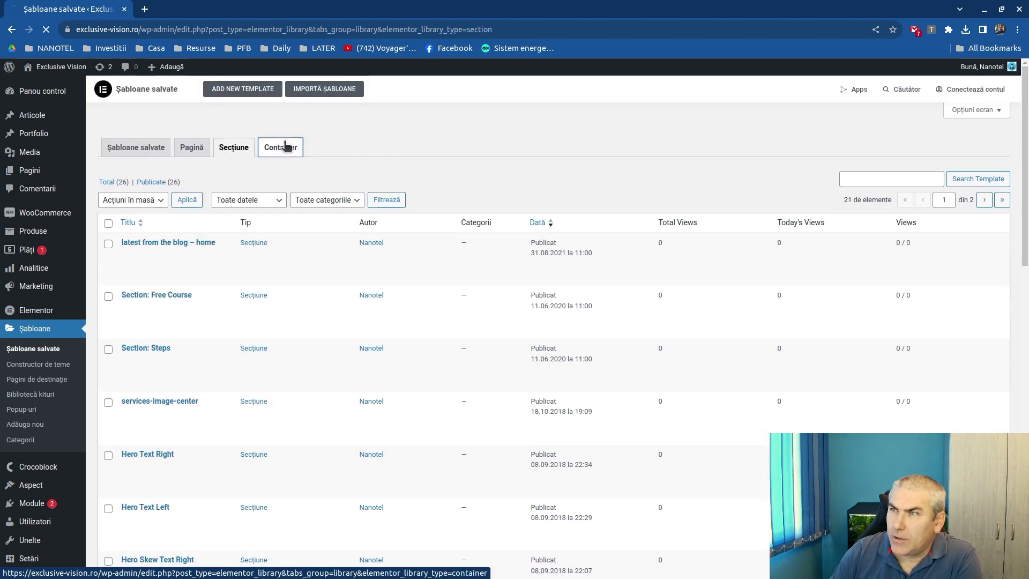
{"action": "left_click", "coordinate": [239, 149]}
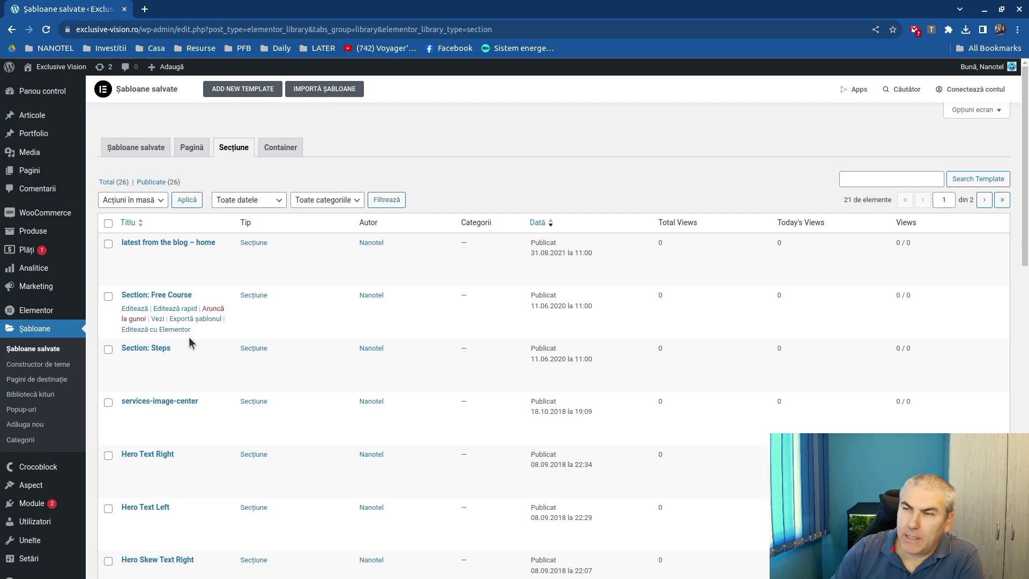
{"action": "scroll", "coordinate": [236, 501], "scroll_direction": "down", "scroll_amount": 5}
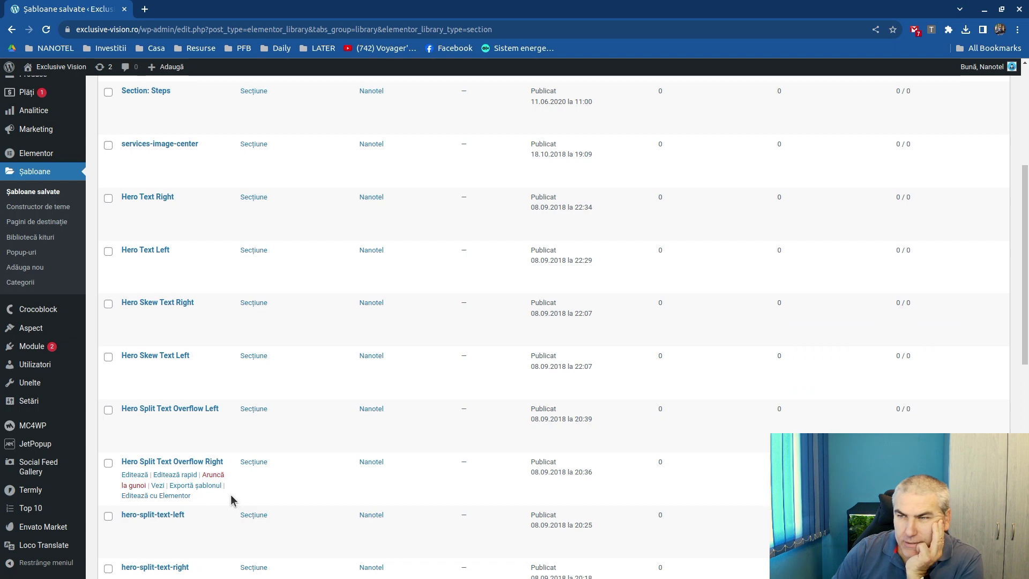
{"action": "scroll", "coordinate": [228, 501], "scroll_direction": "down", "scroll_amount": 6}
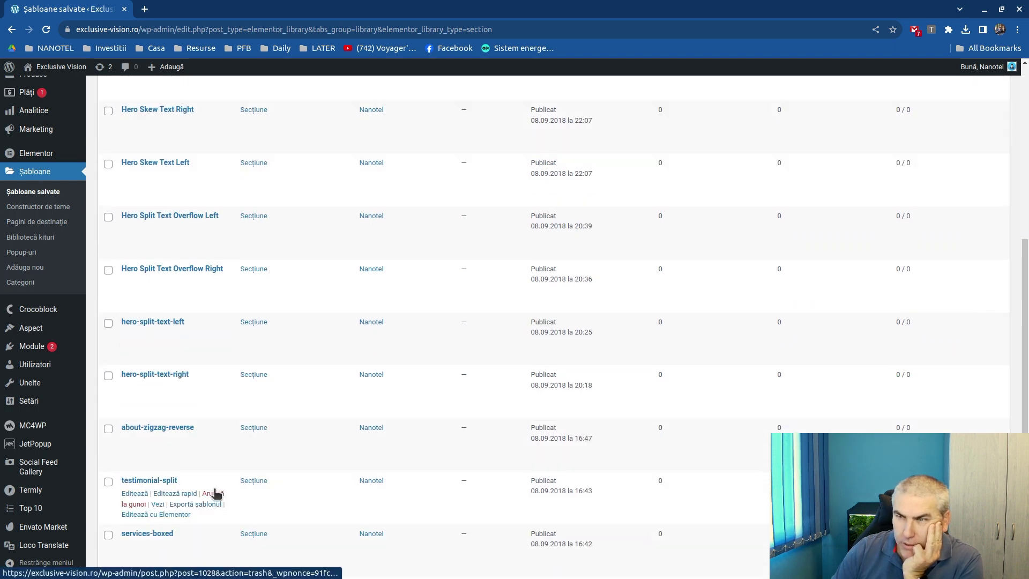
{"action": "scroll", "coordinate": [215, 493], "scroll_direction": "down", "scroll_amount": 4}
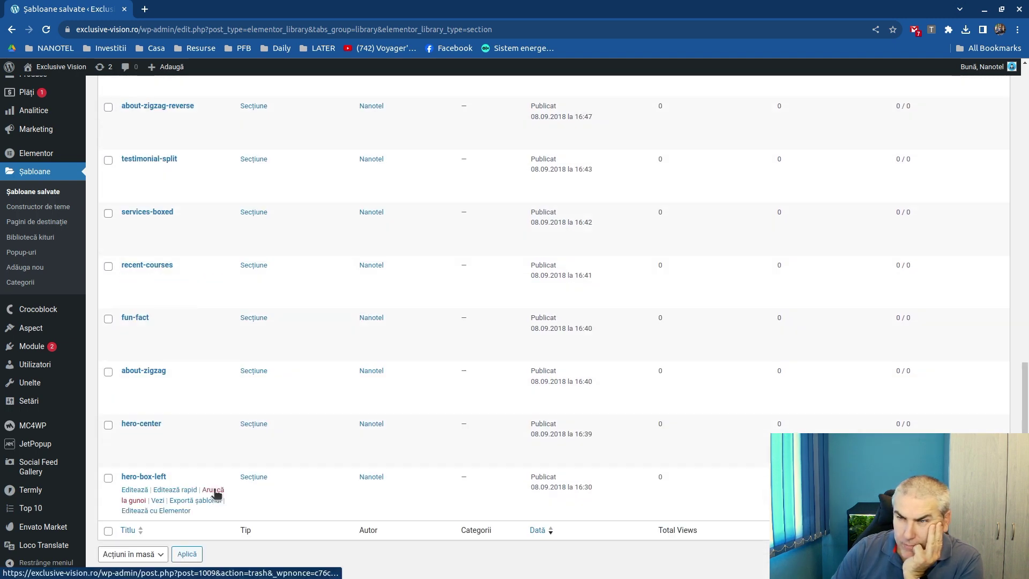
{"action": "scroll", "coordinate": [193, 494], "scroll_direction": "up", "scroll_amount": 8}
{"action": "scroll", "coordinate": [171, 496], "scroll_direction": "up", "scroll_amount": 7}
{"action": "mouse_move", "coordinate": [36, 317]}
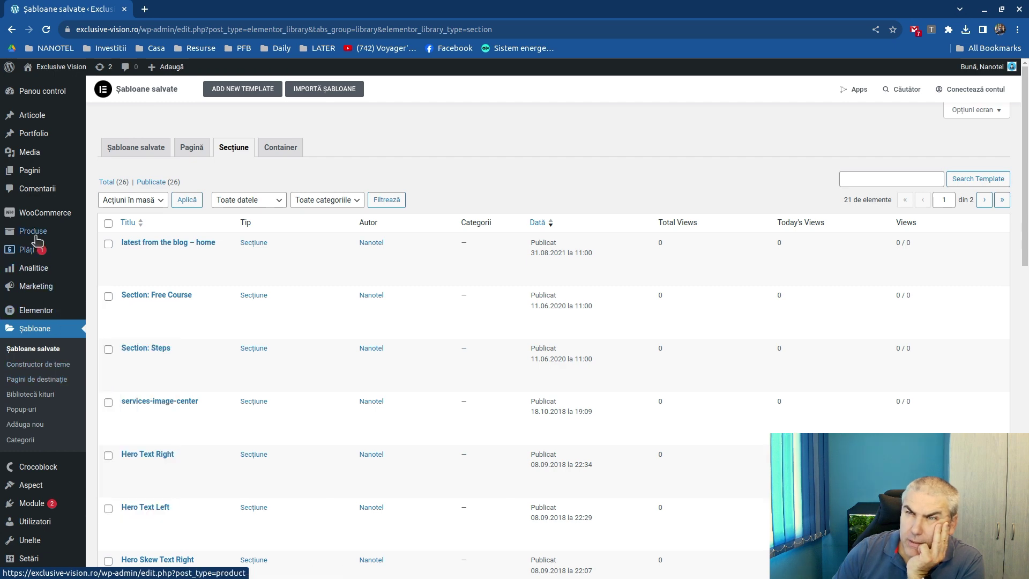
{"action": "scroll", "coordinate": [51, 450], "scroll_direction": "down", "scroll_amount": 2}
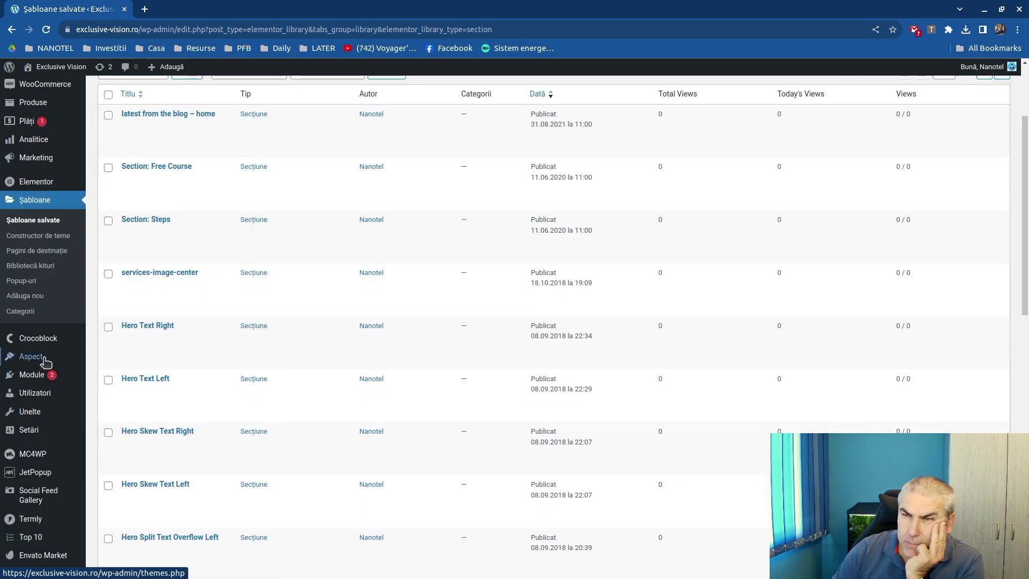
{"action": "mouse_move", "coordinate": [49, 366]}
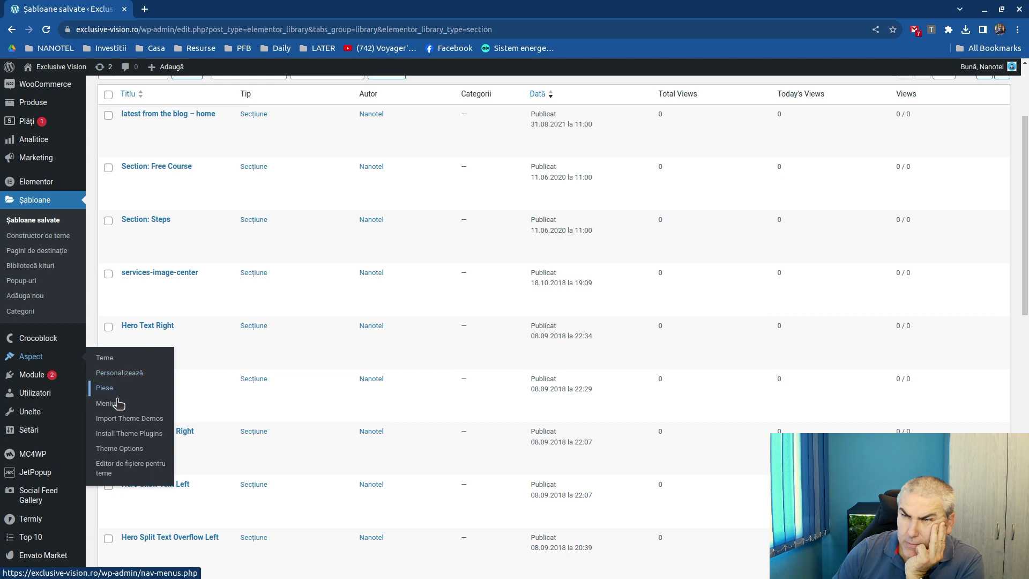
Go from the theme options page into the Customizer's site identity settings
{"action": "left_click", "coordinate": [121, 452]}
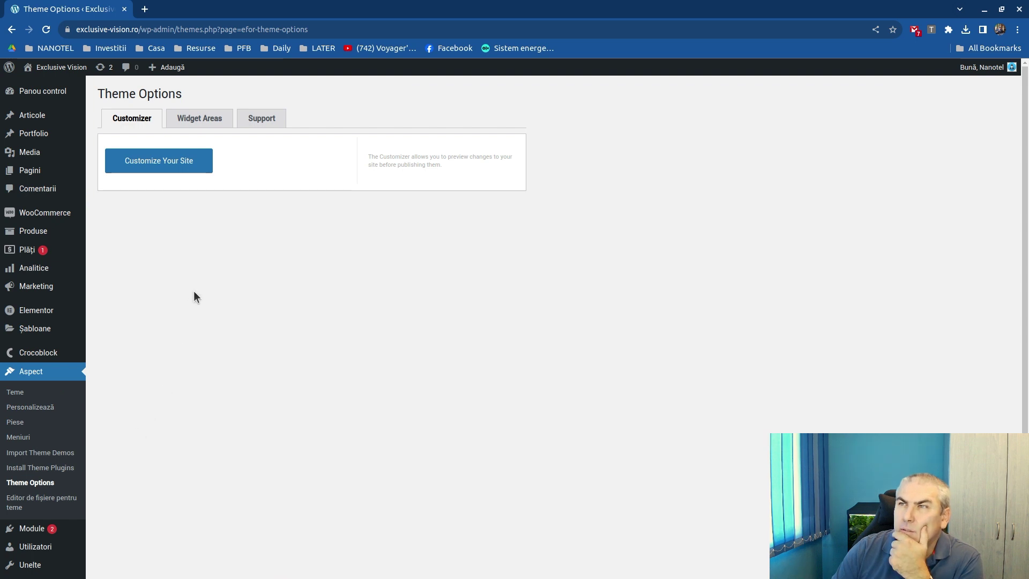
{"action": "left_click", "coordinate": [193, 121]}
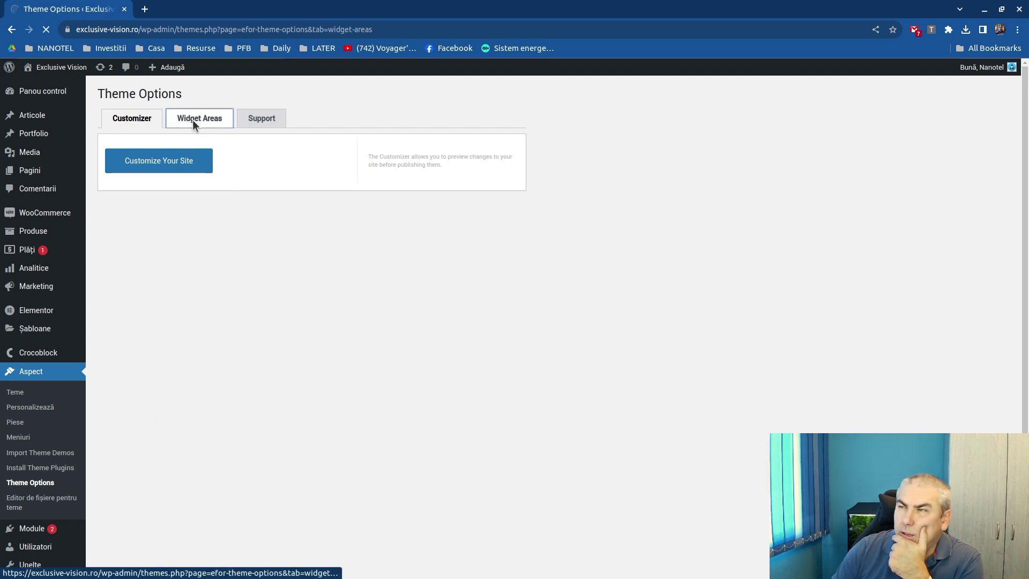
{"action": "left_click", "coordinate": [138, 122]}
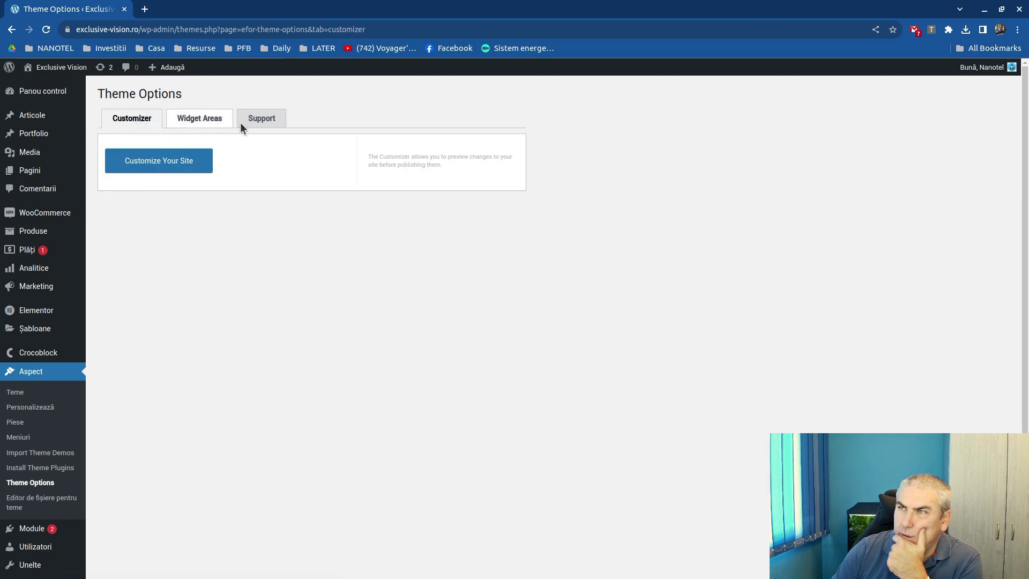
{"action": "left_click", "coordinate": [168, 163]}
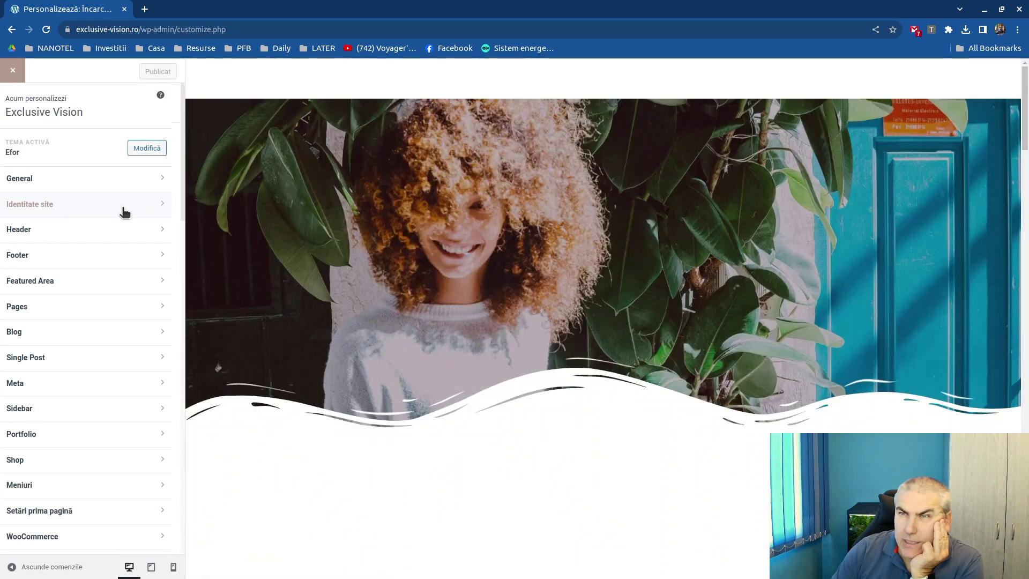
{"action": "left_click", "coordinate": [124, 209]}
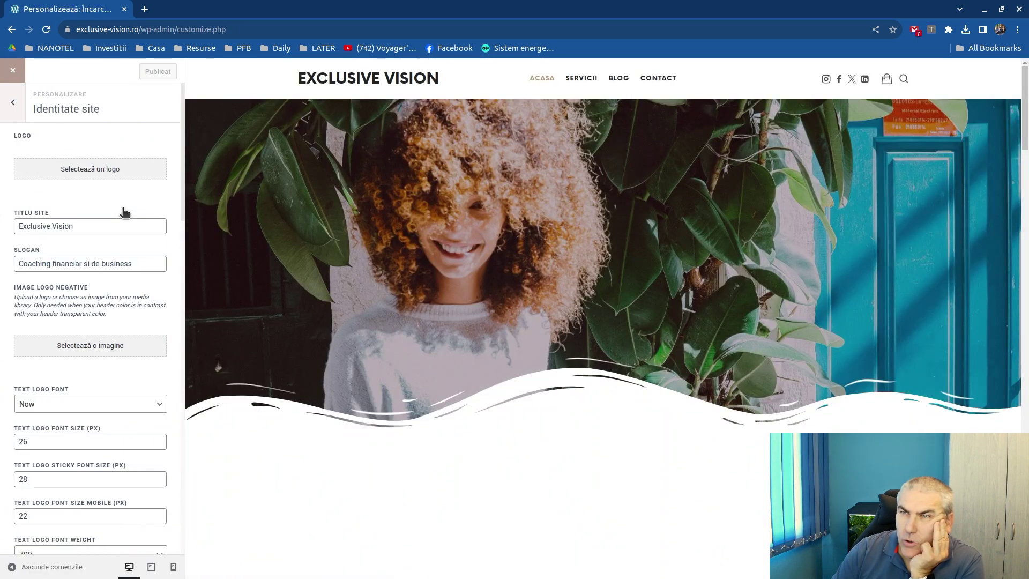
Upload the WhatsApp logo image, set it as the site logo, and publish
{"action": "left_click", "coordinate": [119, 169]}
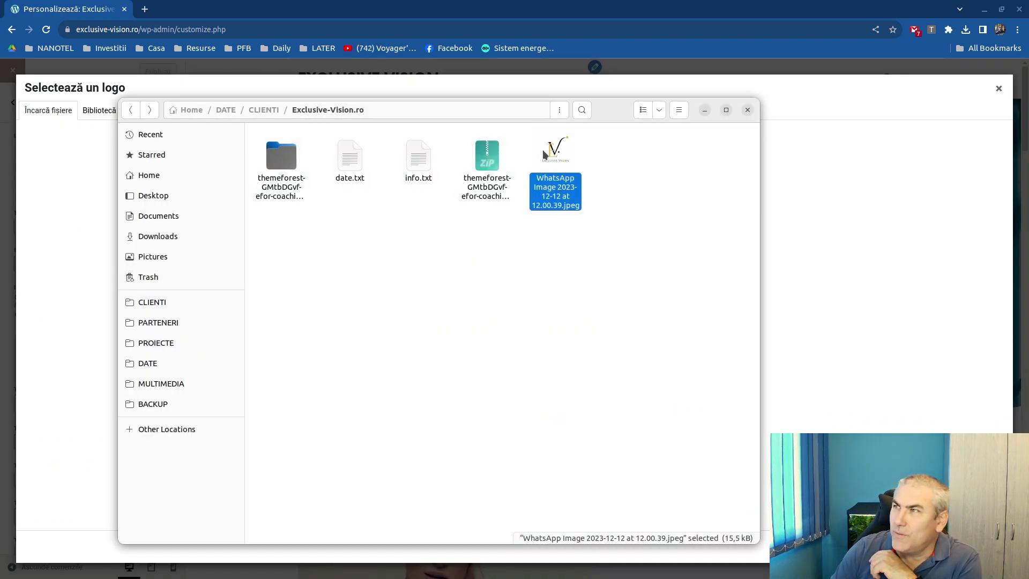
{"action": "left_click_drag", "start_coordinate": [614, 116], "coordinate": [882, 171]}
{"action": "left_click_drag", "start_coordinate": [835, 204], "coordinate": [194, 282]}
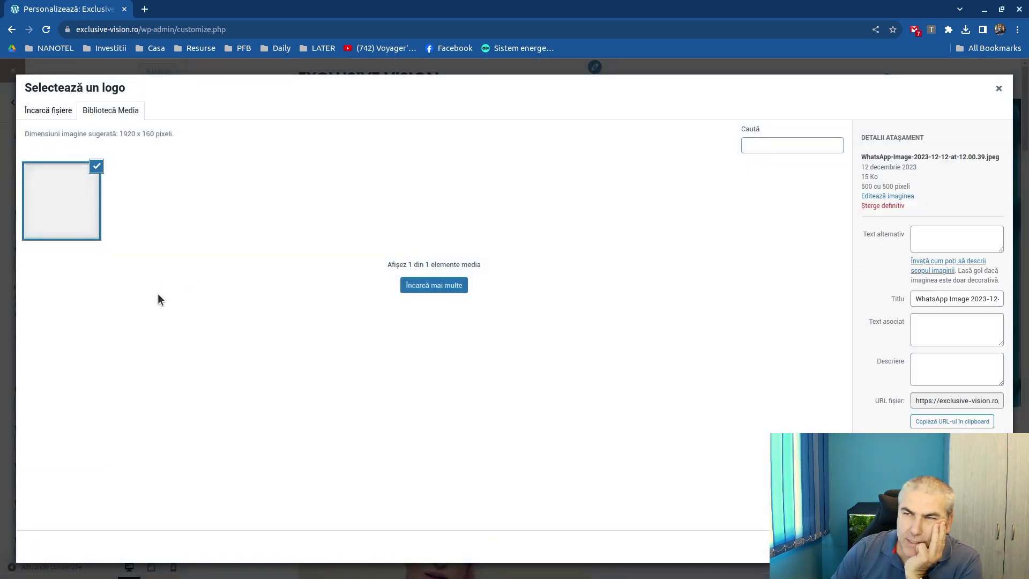
{"action": "left_click", "coordinate": [984, 547]}
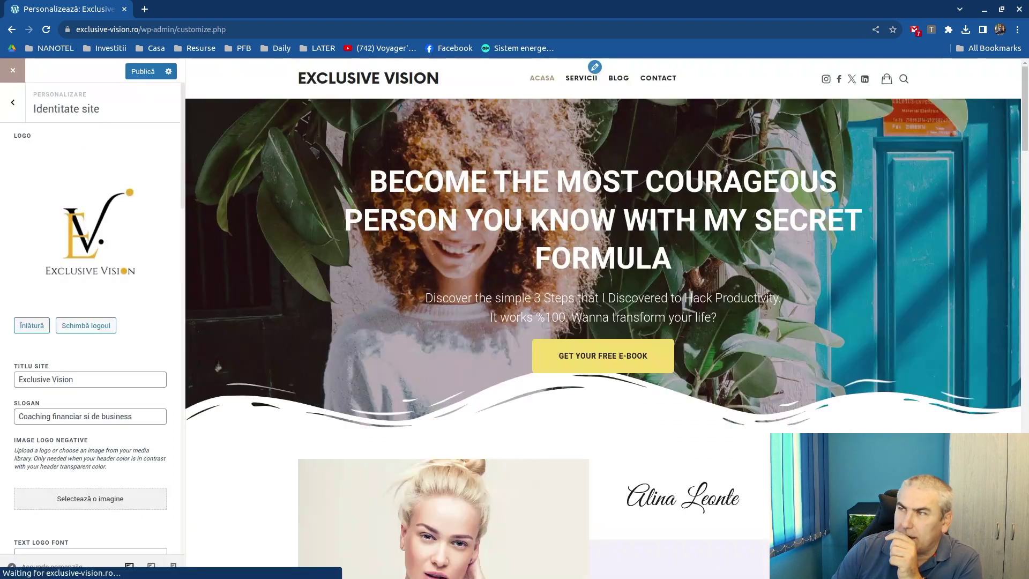
{"action": "left_click", "coordinate": [140, 71]}
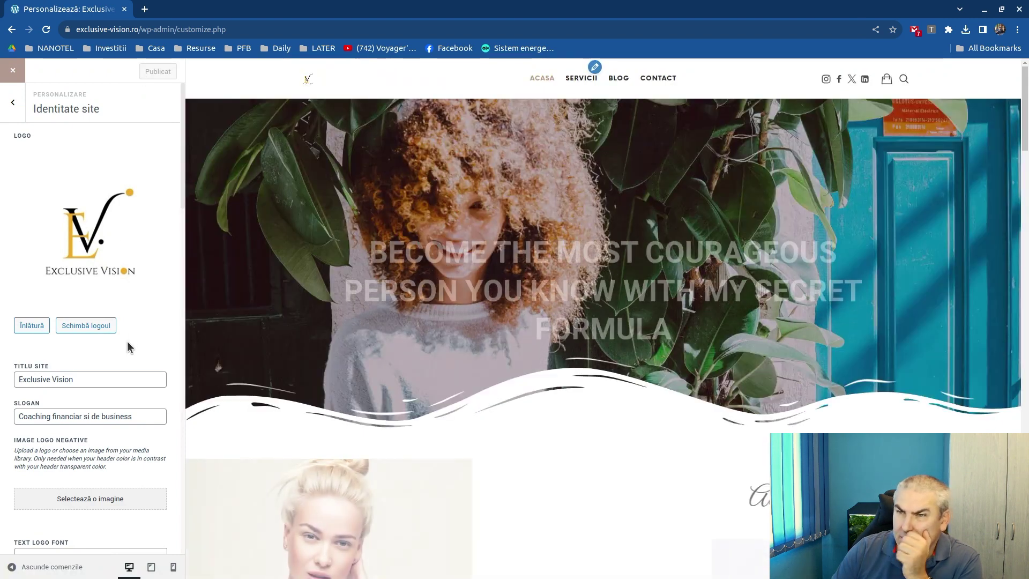
{"action": "scroll", "coordinate": [124, 343], "scroll_direction": "down", "scroll_amount": 4}
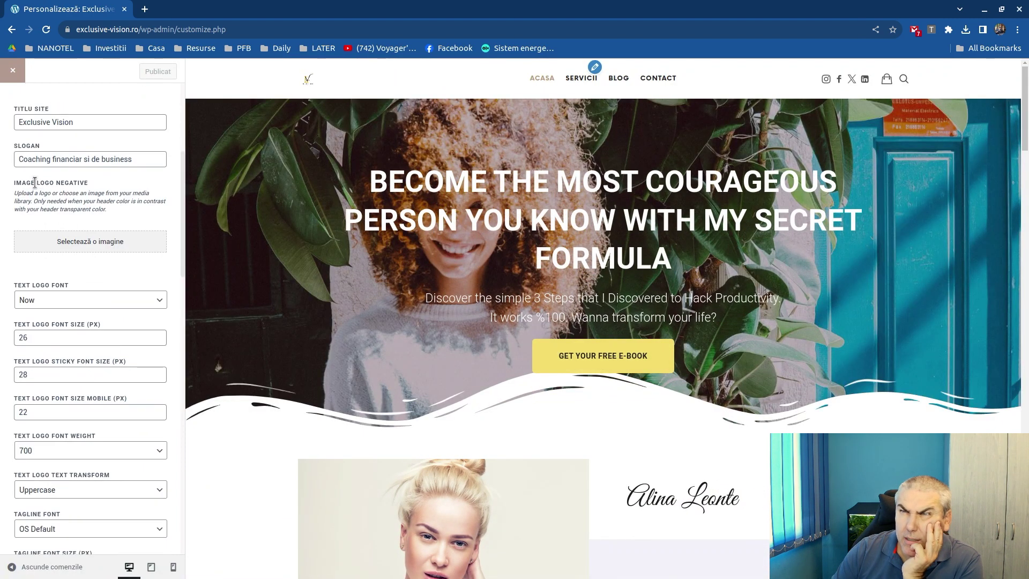
{"action": "scroll", "coordinate": [108, 264], "scroll_direction": "down", "scroll_amount": 9}
{"action": "scroll", "coordinate": [102, 283], "scroll_direction": "down", "scroll_amount": 7}
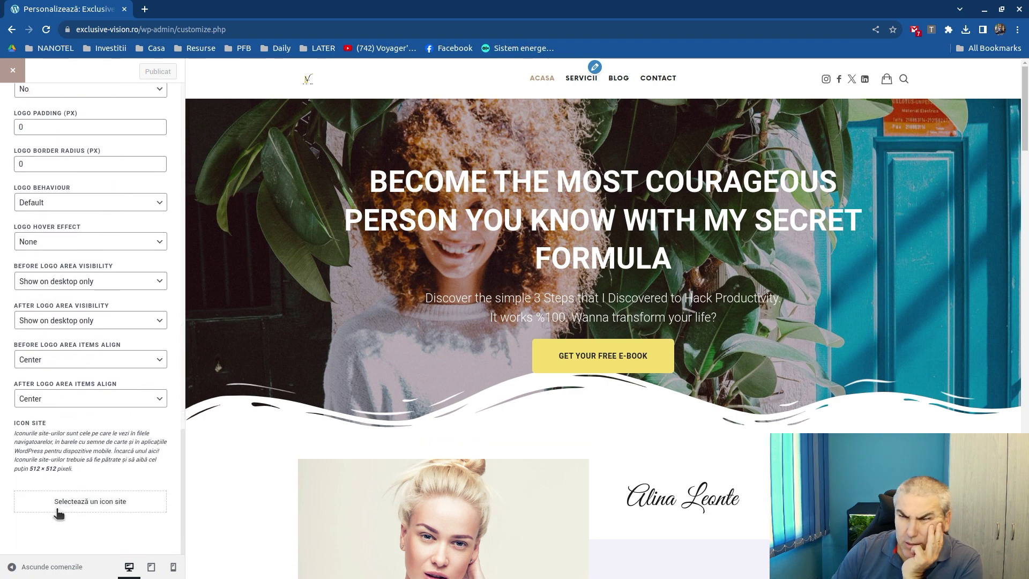
Close the Customizer, load the live homepage, and switch to the Exclusive-Vision.ro folder in Files
{"action": "left_click", "coordinate": [106, 505]}
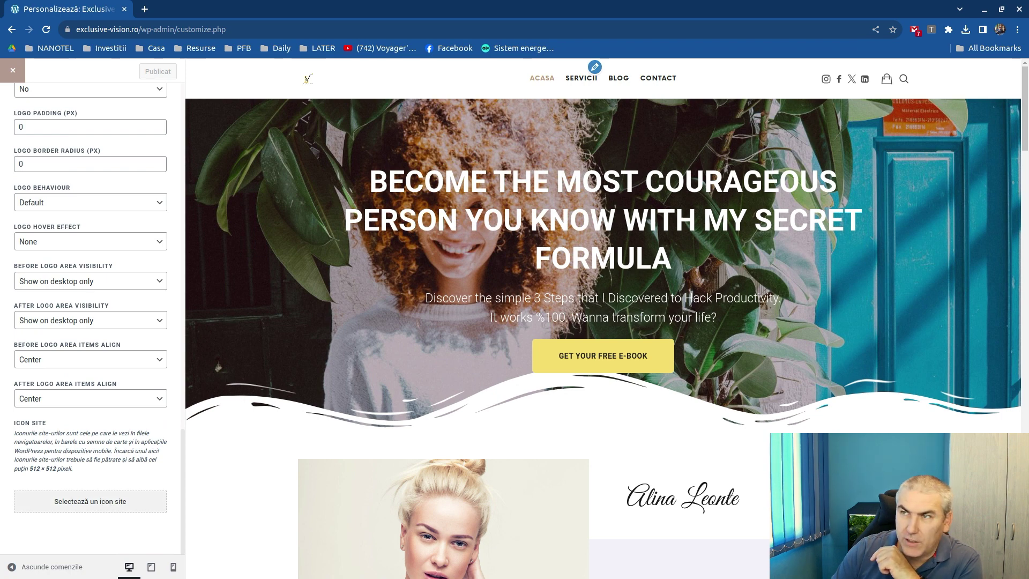
{"action": "key", "text": "alt+Tab"}
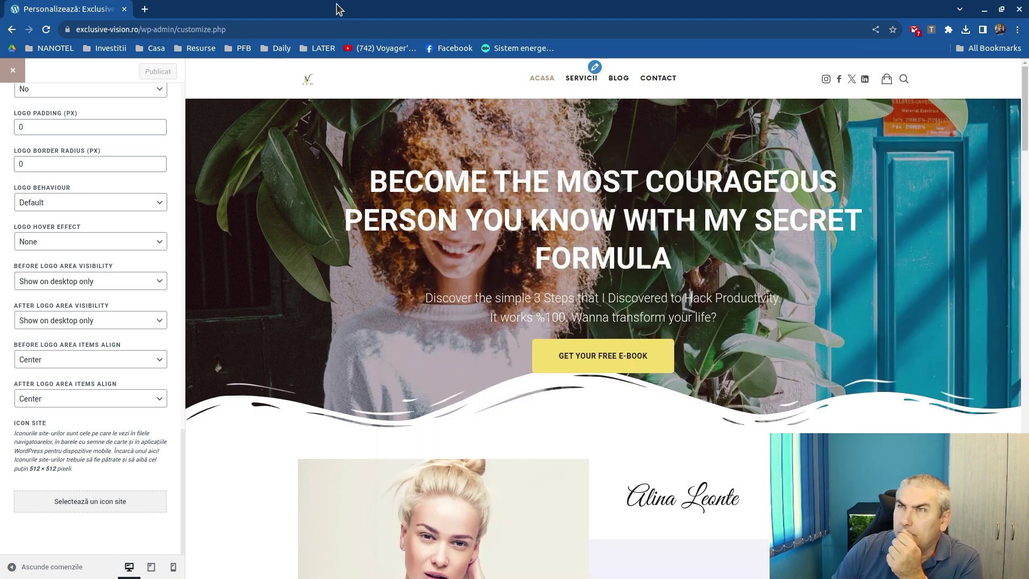
{"action": "left_click", "coordinate": [321, 123]}
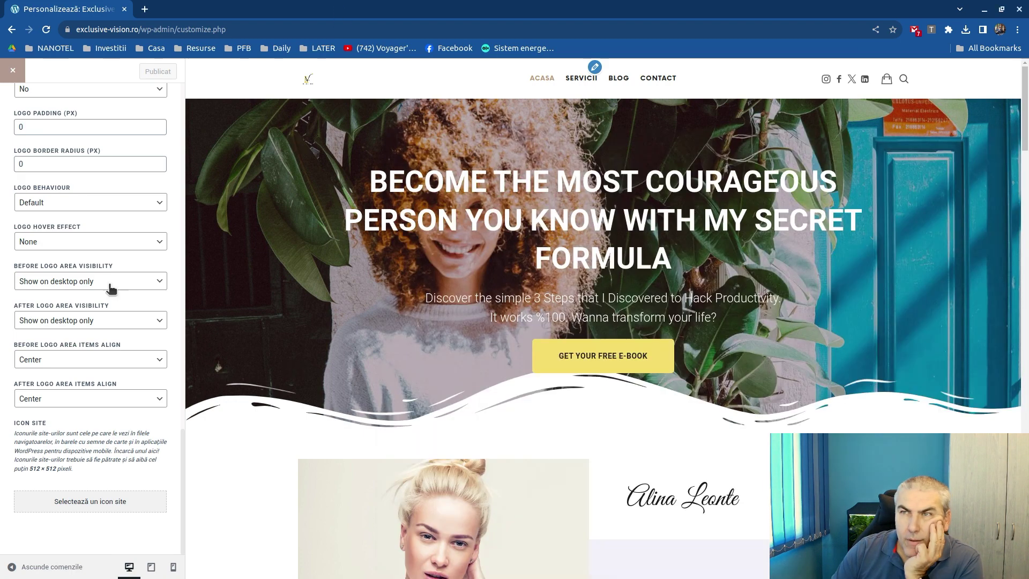
{"action": "left_click", "coordinate": [13, 70]}
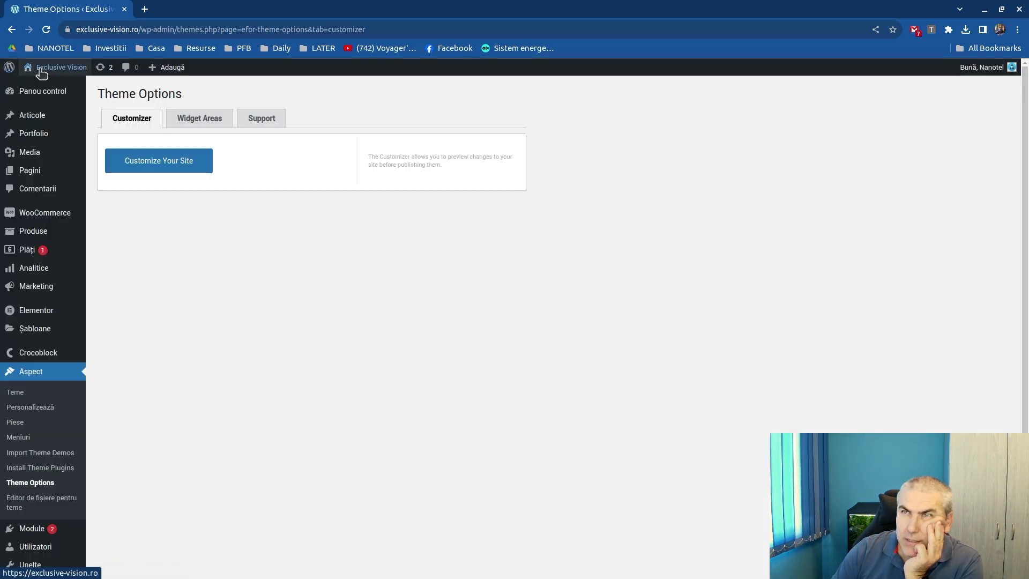
{"action": "left_click", "coordinate": [47, 70]}
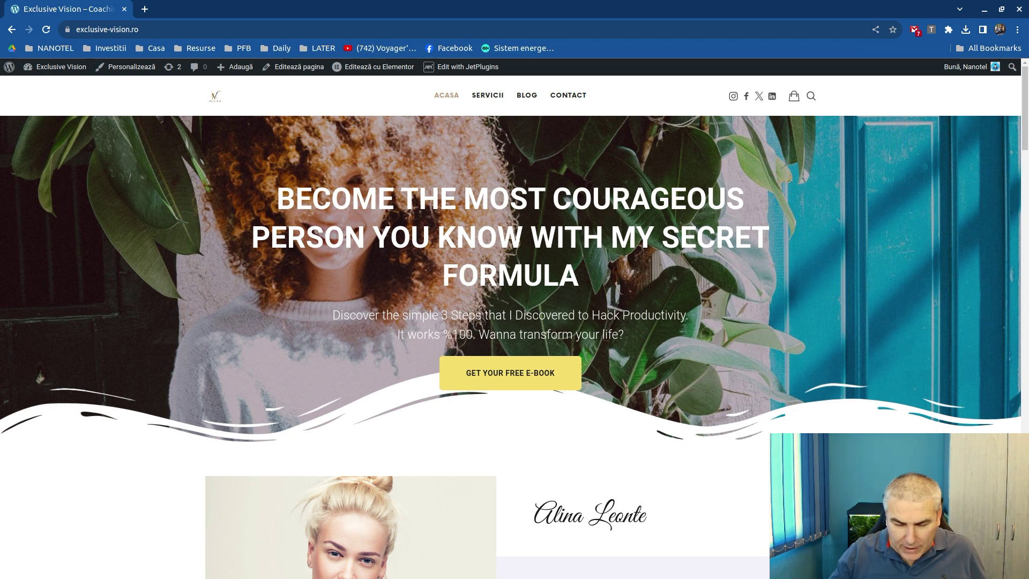
{"action": "key", "text": "alt+Tab"}
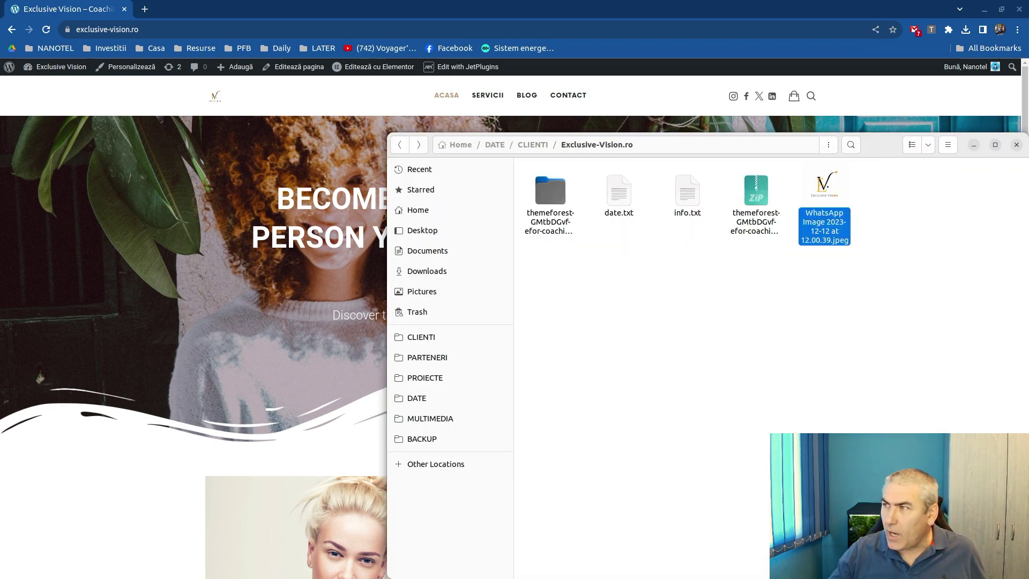
Rename the WhatsApp logo image to logo-brut.jpeg
{"action": "left_click", "coordinate": [680, 354]}
{"action": "left_click", "coordinate": [825, 234]}
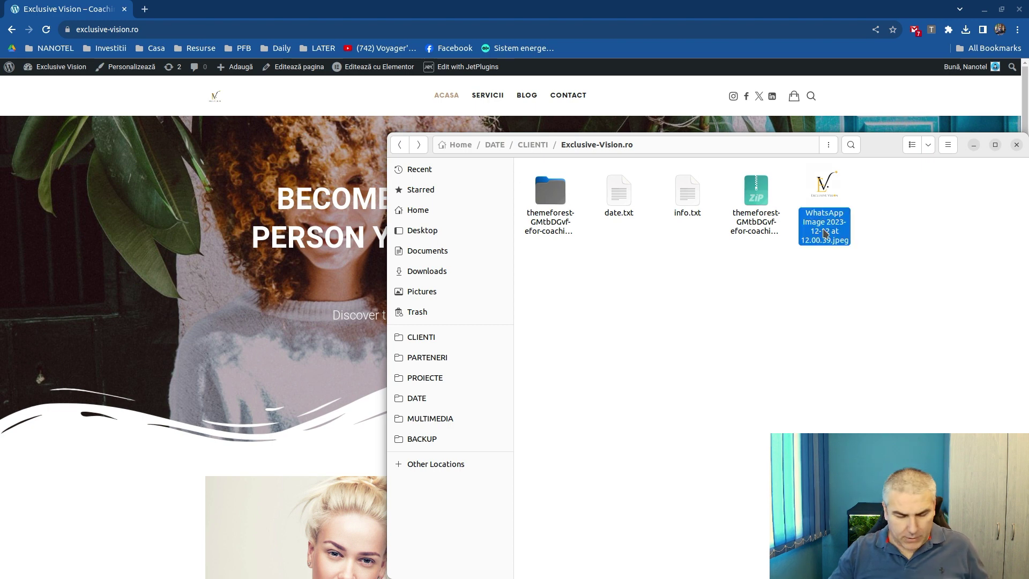
{"action": "key", "text": "F2"}
{"action": "type", "text": "logo-br"}
{"action": "key", "text": "BackSpace"}
{"action": "type", "text": "bru"}
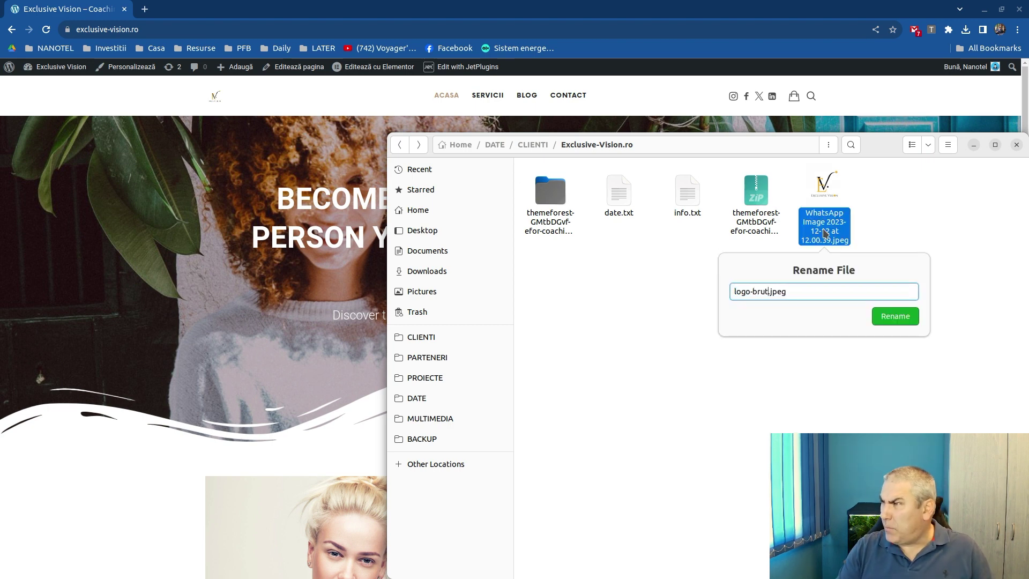
{"action": "key", "text": "Return"}
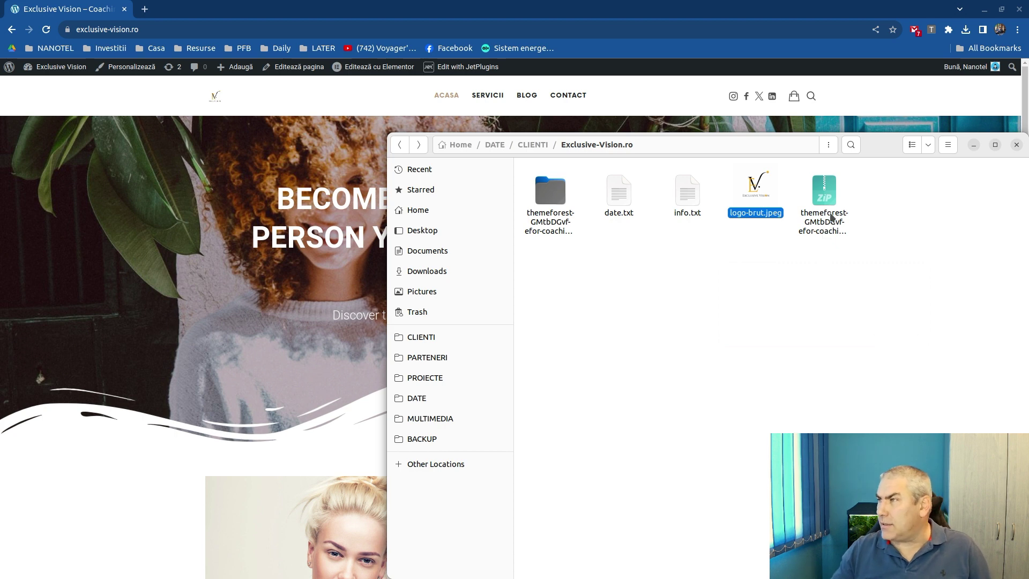
Open logo-brut.jpeg in GIMP
{"action": "right_click", "coordinate": [770, 191]}
{"action": "left_click", "coordinate": [796, 212]}
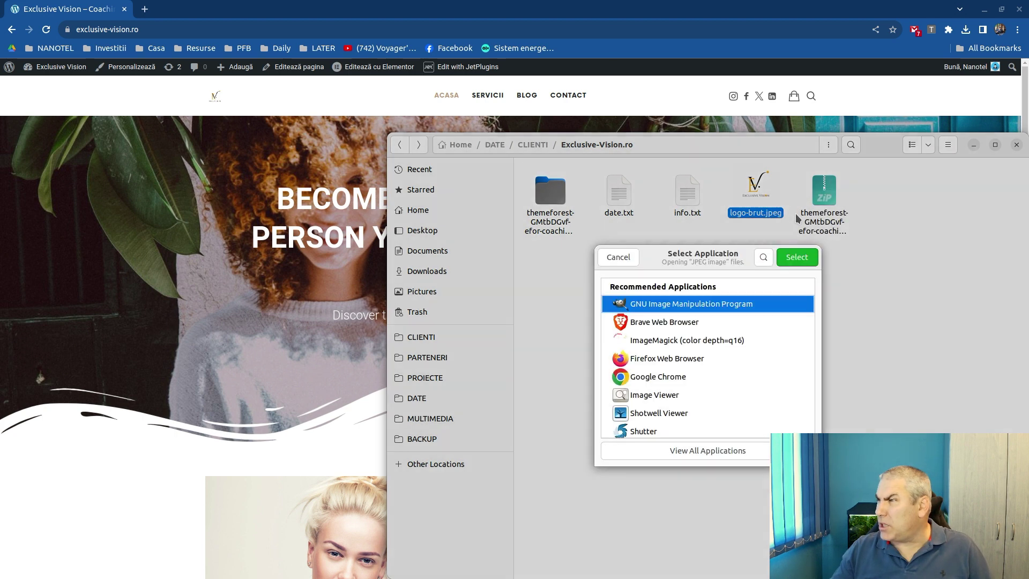
{"action": "left_click", "coordinate": [793, 259]}
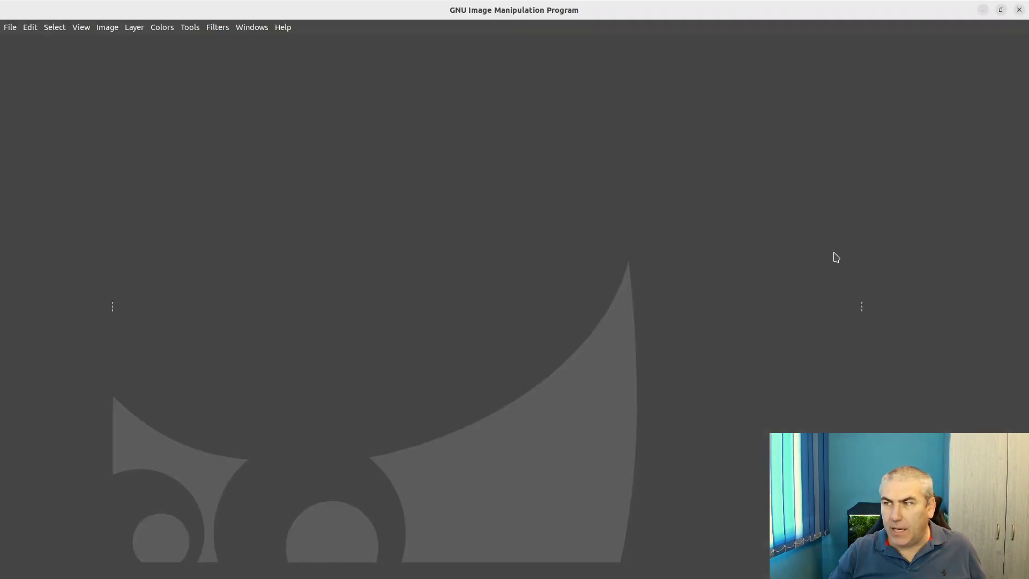
Convert to RGB and extend the canvas by cropping to 1065×365 px, then start a new layer
{"action": "left_click", "coordinate": [601, 368]}
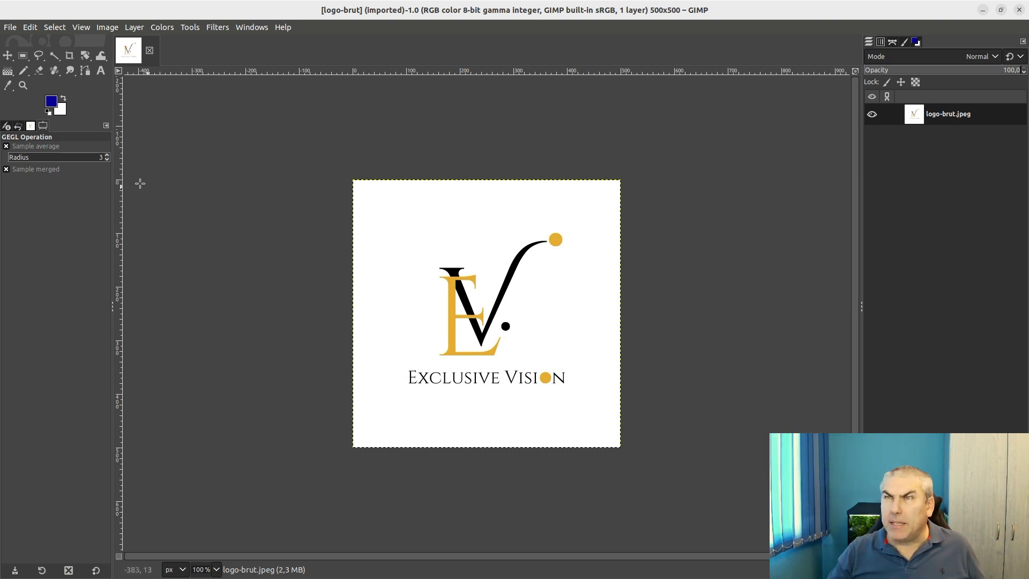
{"action": "left_click", "coordinate": [69, 55]}
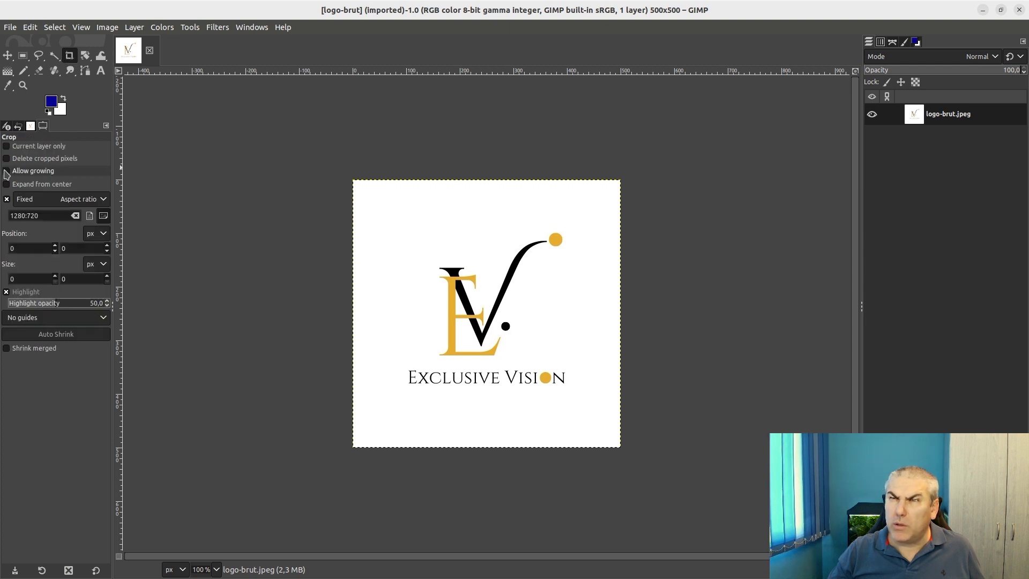
{"action": "left_click", "coordinate": [6, 172]}
{"action": "left_click_drag", "start_coordinate": [374, 213], "coordinate": [925, 329]}
{"action": "left_click", "coordinate": [7, 215]}
{"action": "left_click_drag", "start_coordinate": [625, 413], "coordinate": [625, 390]}
{"action": "left_click", "coordinate": [561, 329]}
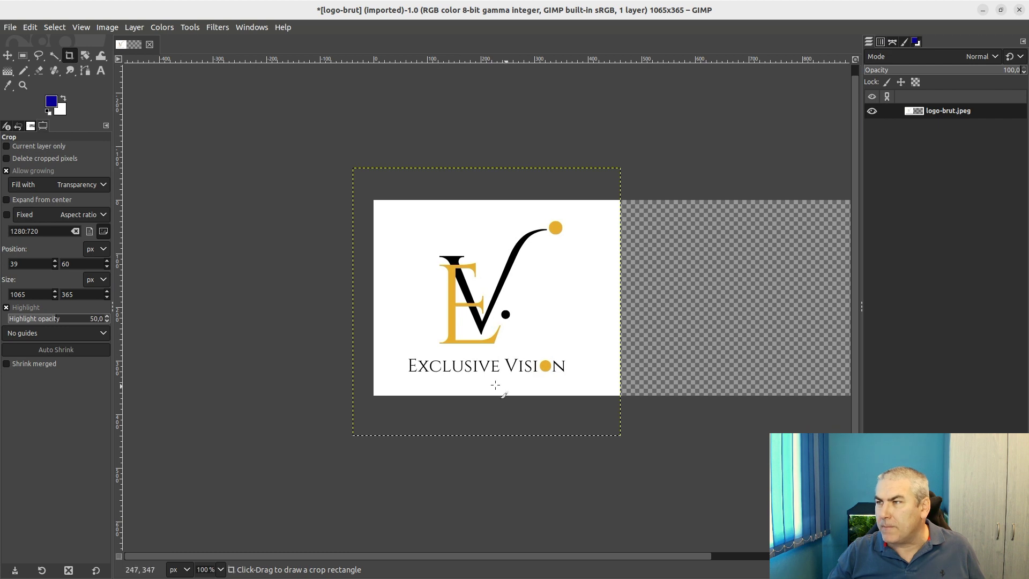
{"action": "right_click", "coordinate": [934, 112]}
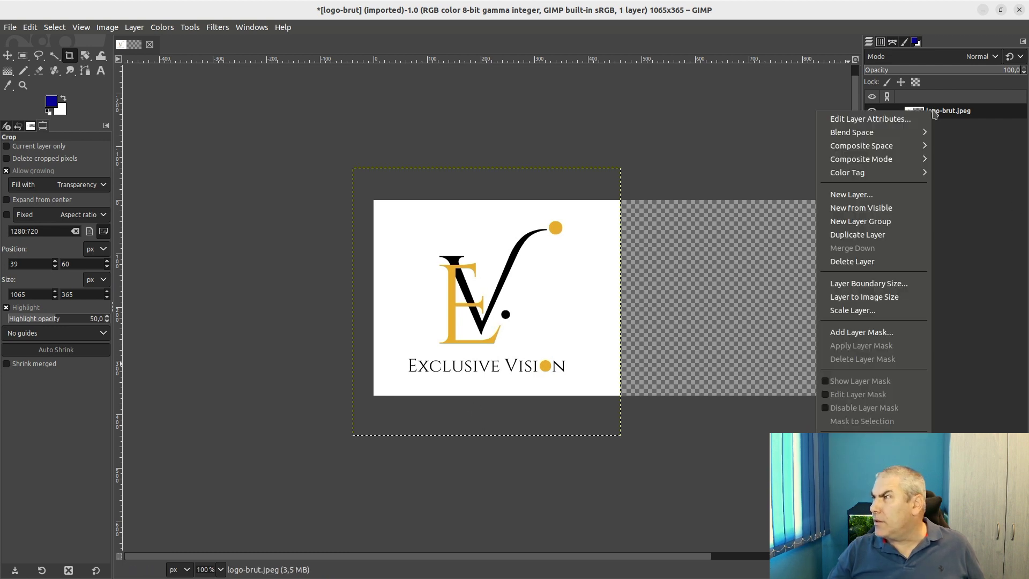
{"action": "left_click", "coordinate": [851, 194]}
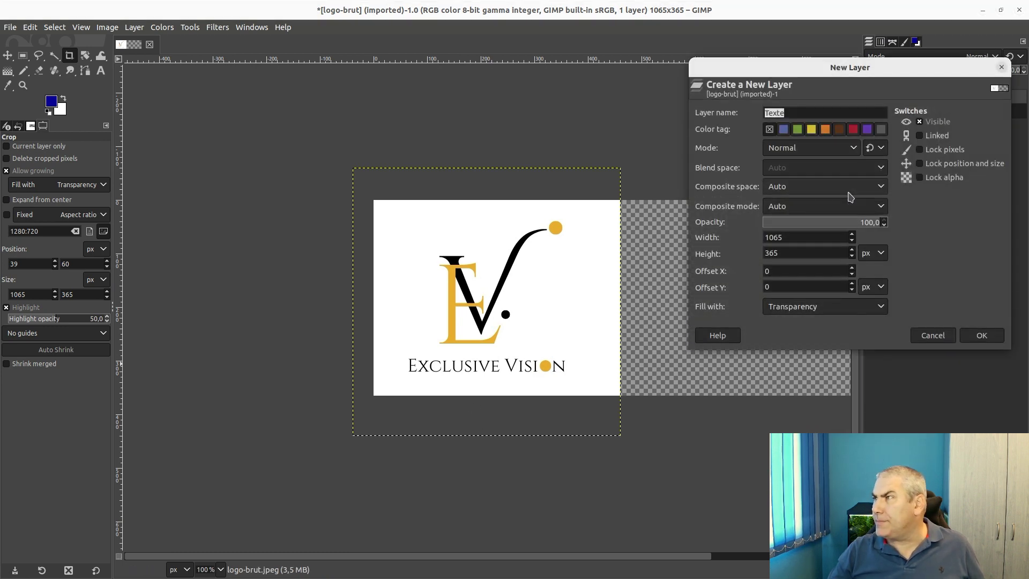
Name the new layer fundal and place it beneath the logo layer
{"action": "type", "text": "fundal"}
{"action": "key", "text": "Return"}
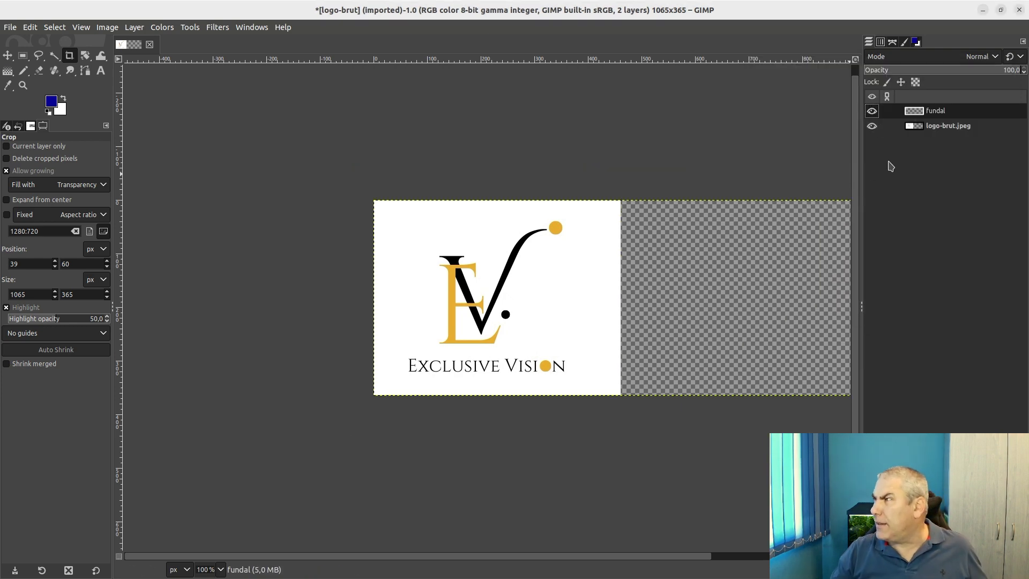
{"action": "left_click_drag", "start_coordinate": [944, 115], "coordinate": [943, 134]}
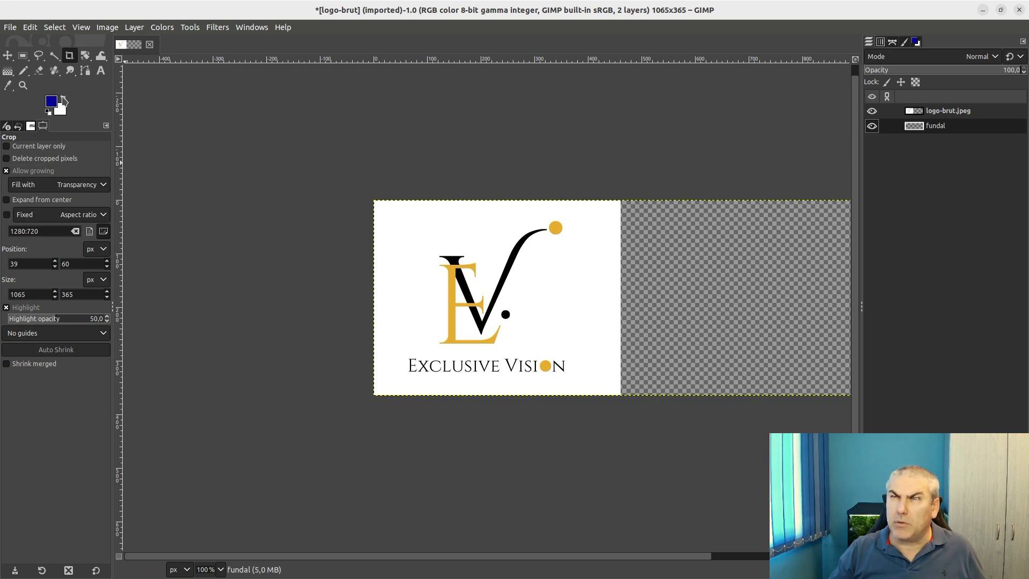
Fill the whole fundal layer with white using Bucket Fill, keeping the logo layer visible
{"action": "left_click", "coordinate": [33, 71]}
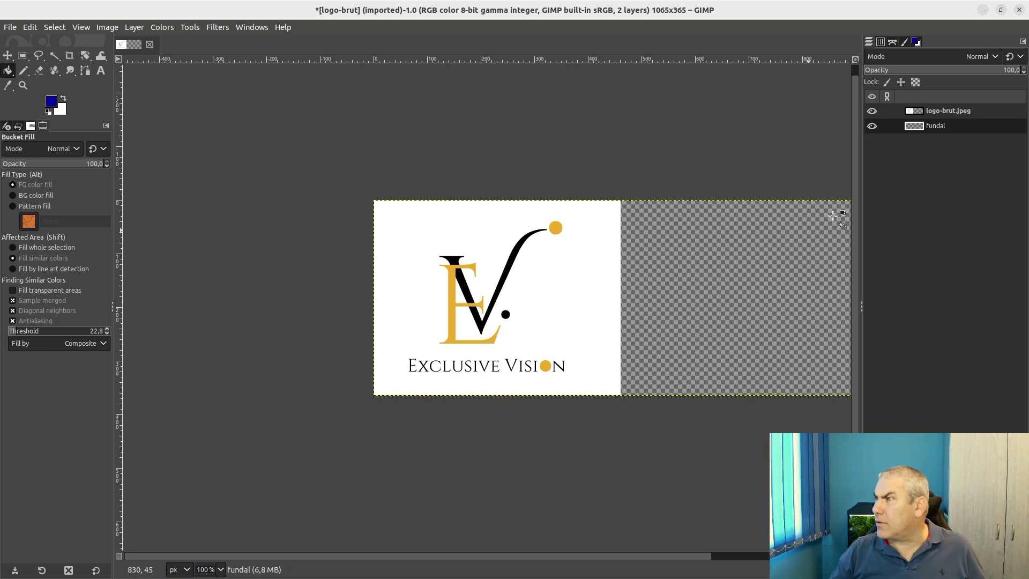
{"action": "left_click", "coordinate": [872, 110]}
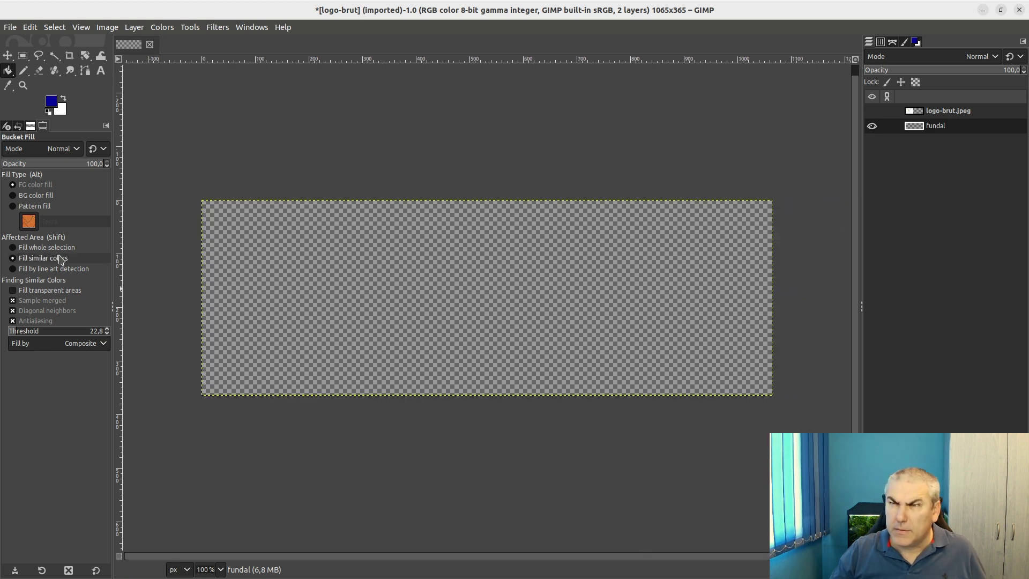
{"action": "left_click", "coordinate": [32, 247]}
{"action": "left_click", "coordinate": [363, 257]}
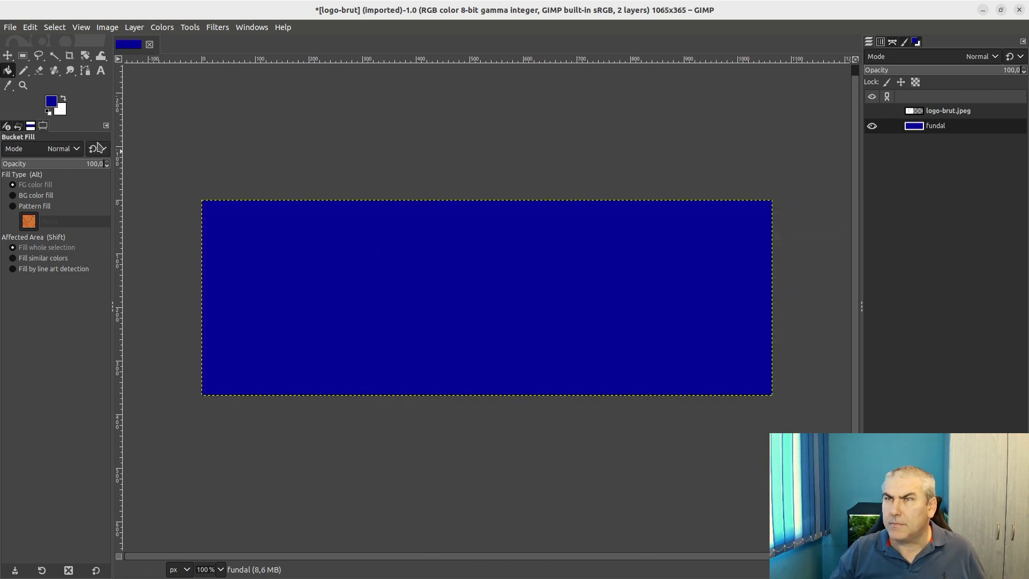
{"action": "left_click", "coordinate": [66, 100]}
{"action": "left_click", "coordinate": [374, 262]}
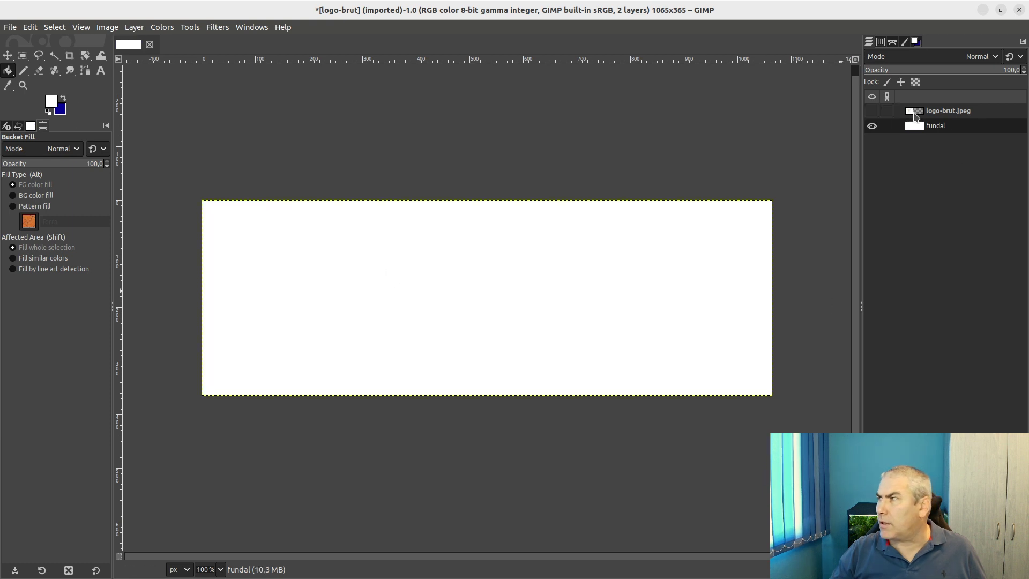
{"action": "left_click", "coordinate": [872, 112]}
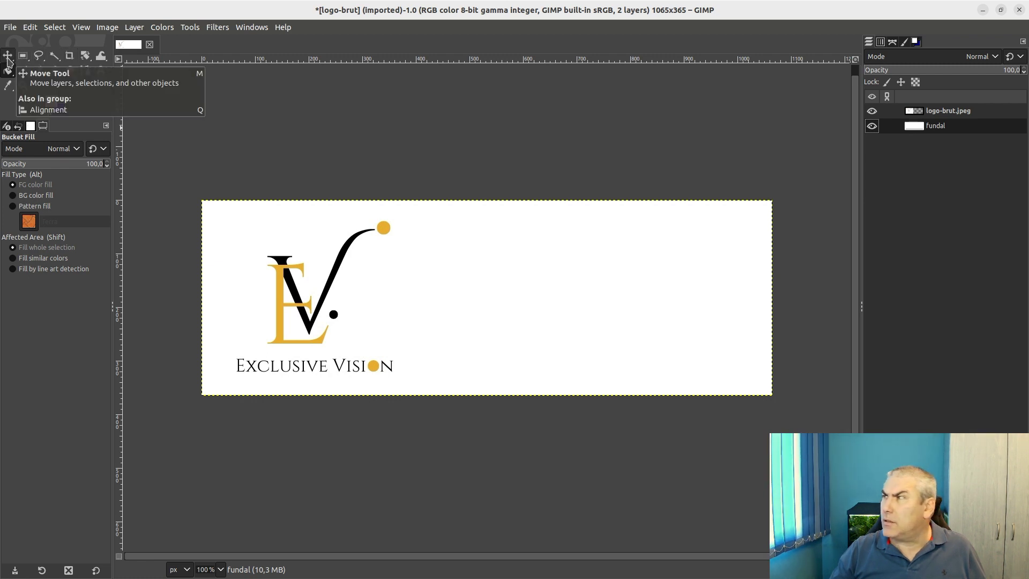
Cut the Exclusive Vision text and paste it right of the EV mark as its own layer
{"action": "left_click", "coordinate": [948, 111]}
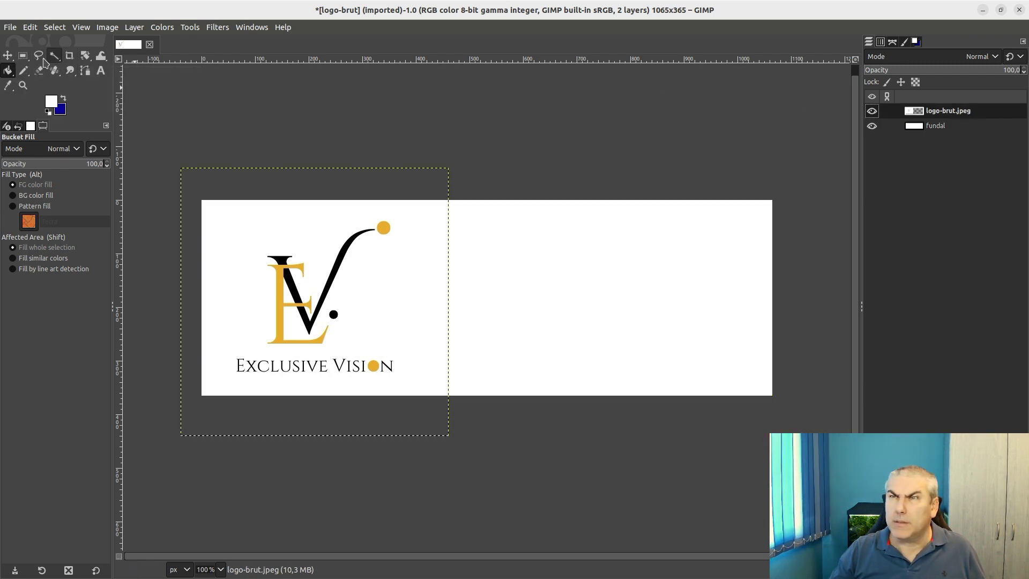
{"action": "left_click", "coordinate": [23, 56]}
{"action": "left_click_drag", "start_coordinate": [229, 353], "coordinate": [402, 379]}
{"action": "key", "text": "ctrl+x"}
{"action": "key", "text": "ctrl+v"}
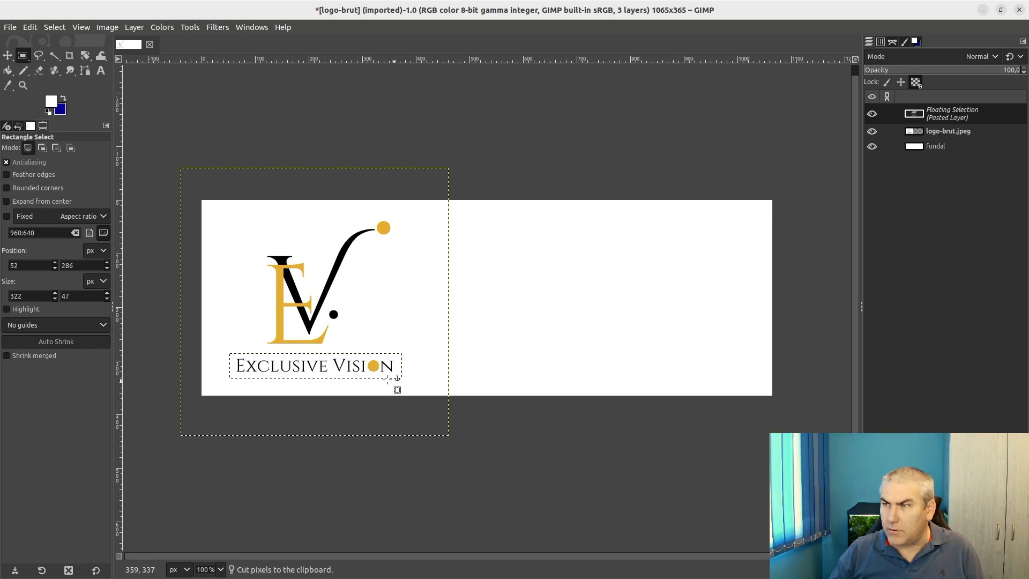
{"action": "left_click_drag", "start_coordinate": [337, 368], "coordinate": [568, 298]}
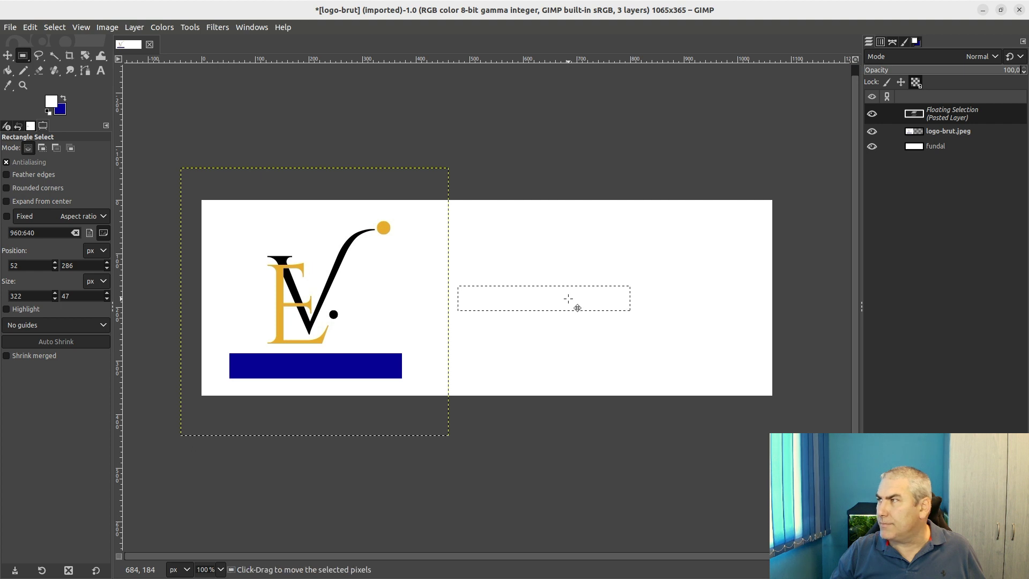
{"action": "right_click", "coordinate": [944, 114]}
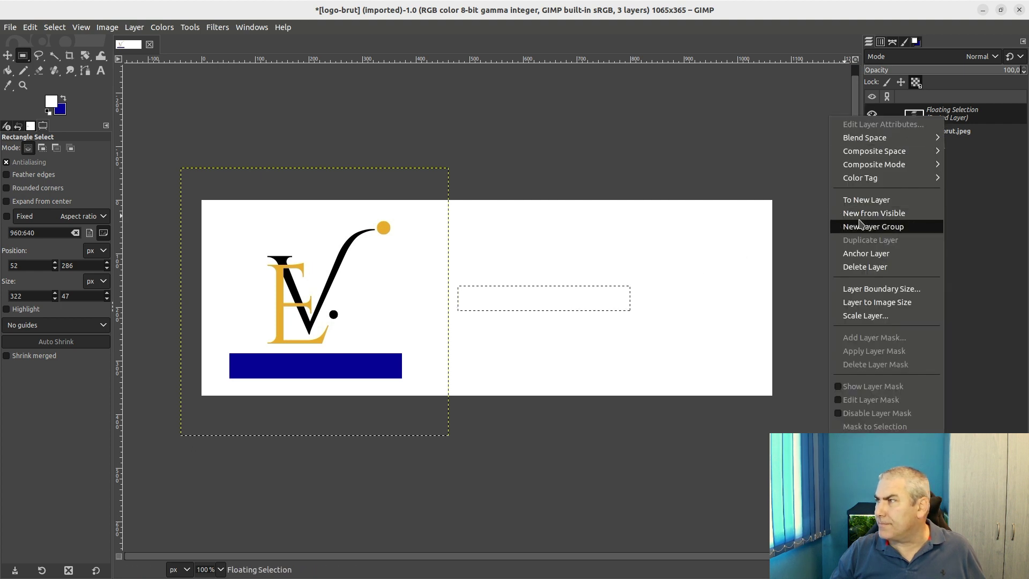
{"action": "left_click", "coordinate": [864, 200]}
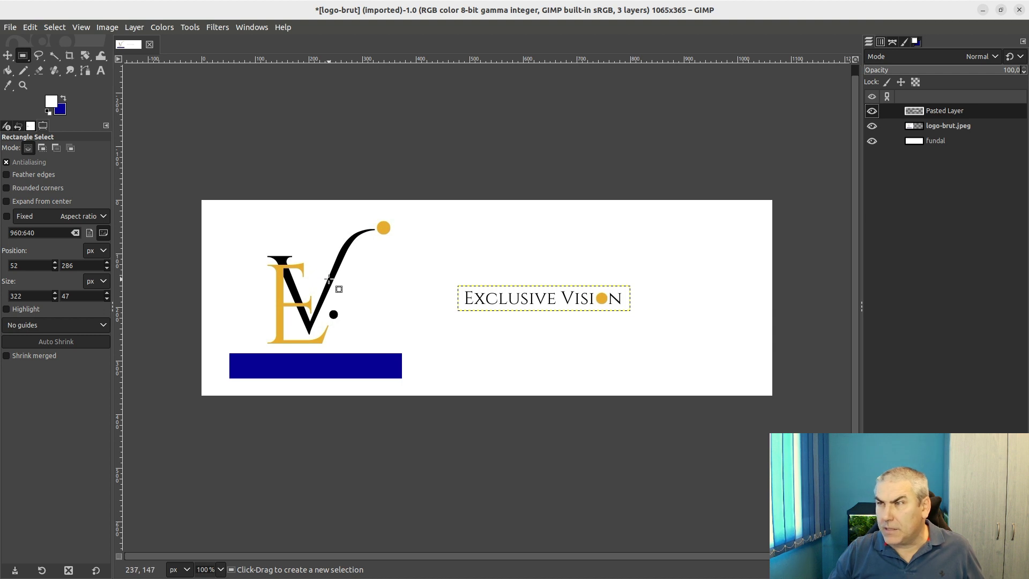
Scale the logo-brut.jpeg layer down to 300×300 px
{"action": "left_click", "coordinate": [948, 129]}
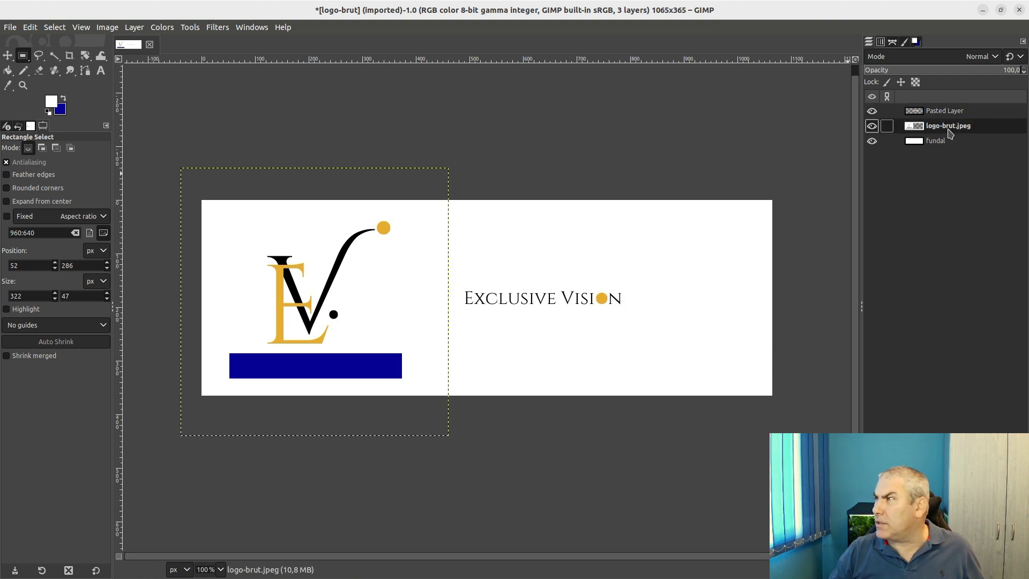
{"action": "right_click", "coordinate": [950, 133]}
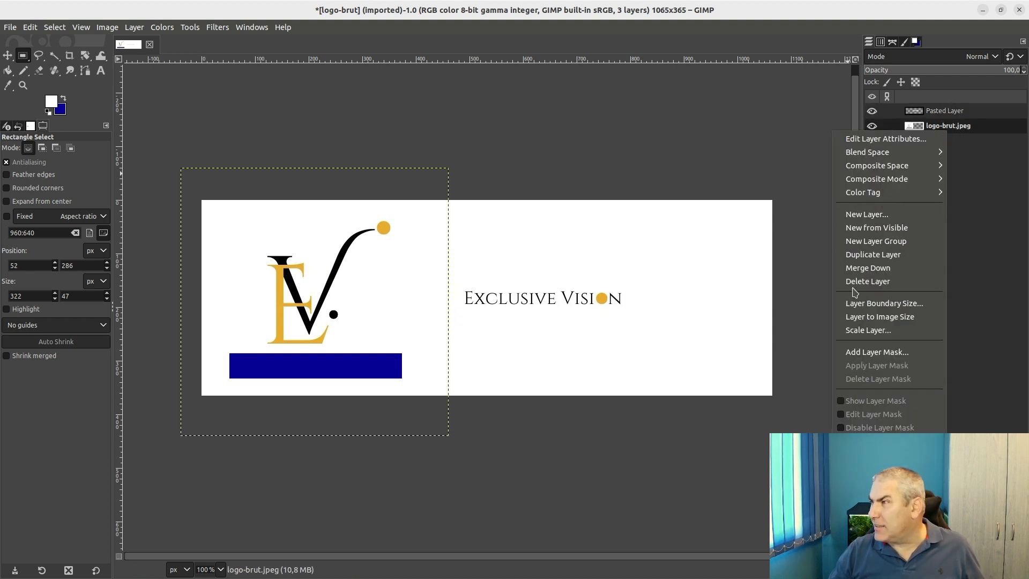
{"action": "left_click", "coordinate": [858, 330]}
{"action": "left_click_drag", "start_coordinate": [837, 339], "coordinate": [822, 336]}
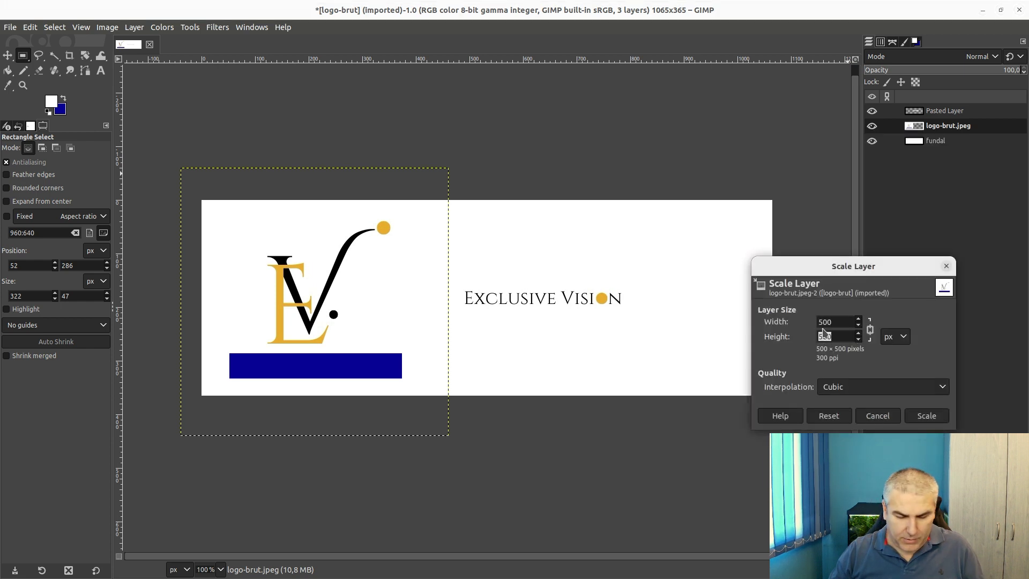
{"action": "left_click", "coordinate": [927, 416]}
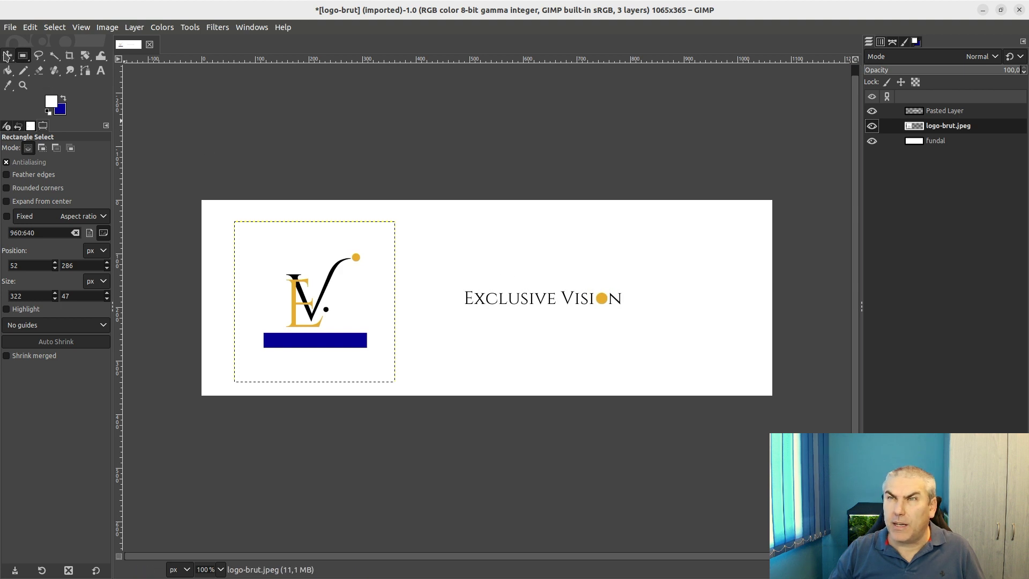
Move the Exclusive Vision text layer left, beside the logo
{"action": "left_click", "coordinate": [8, 55]}
{"action": "left_click_drag", "start_coordinate": [483, 303], "coordinate": [433, 307]}
{"action": "left_click", "coordinate": [341, 308]}
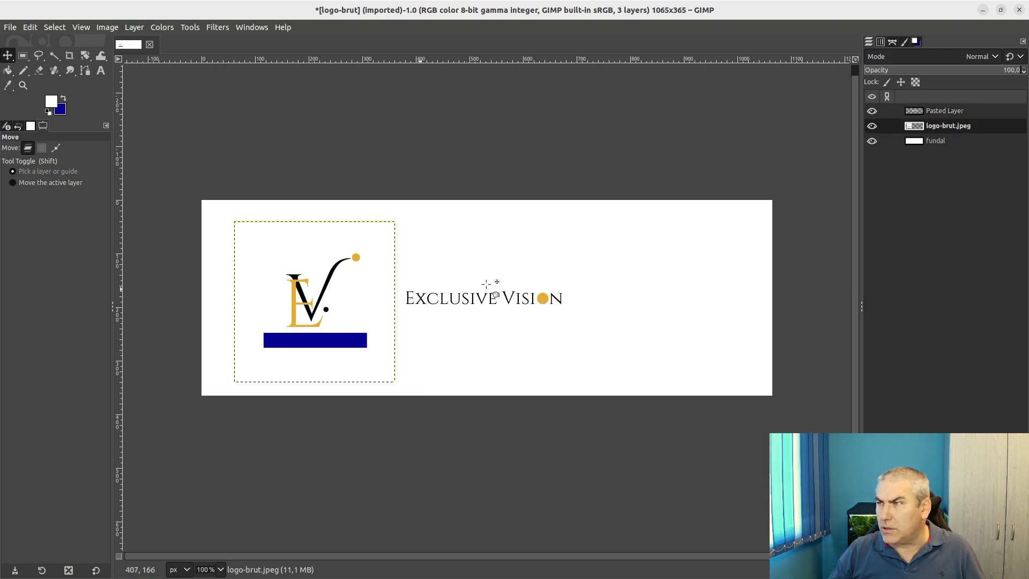
Rescale the logo layer to 180×180 px and move the text snugly beside it
{"action": "right_click", "coordinate": [933, 129]}
{"action": "left_click", "coordinate": [840, 324]}
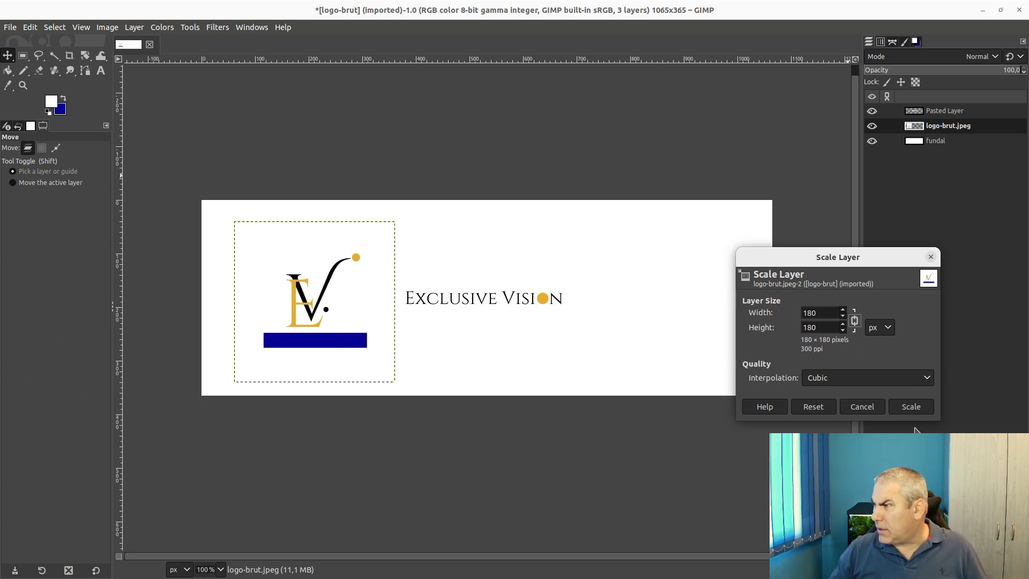
{"action": "left_click", "coordinate": [911, 406]}
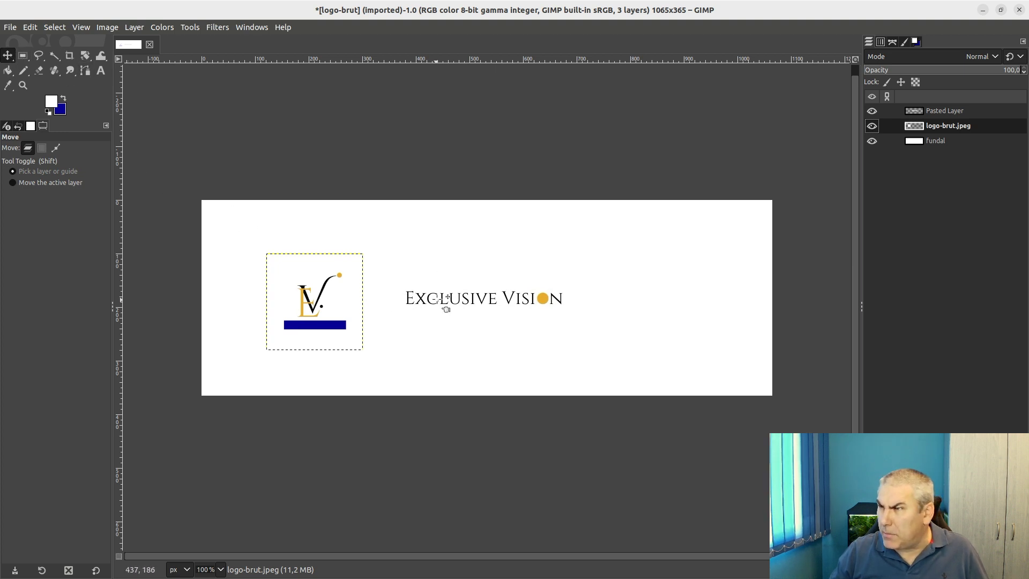
{"action": "key", "text": "2"}
{"action": "left_click_drag", "start_coordinate": [445, 303], "coordinate": [335, 296]}
Draw a crop rectangle around the EV logo and text, tightening its top and bottom edges
{"action": "left_click", "coordinate": [306, 349]}
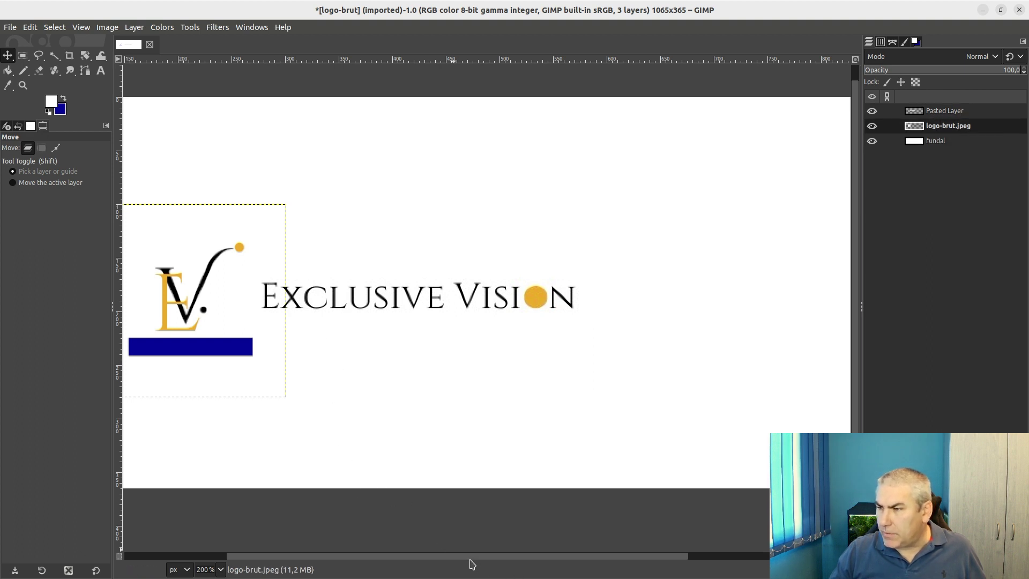
{"action": "left_click_drag", "start_coordinate": [469, 559], "coordinate": [385, 555]}
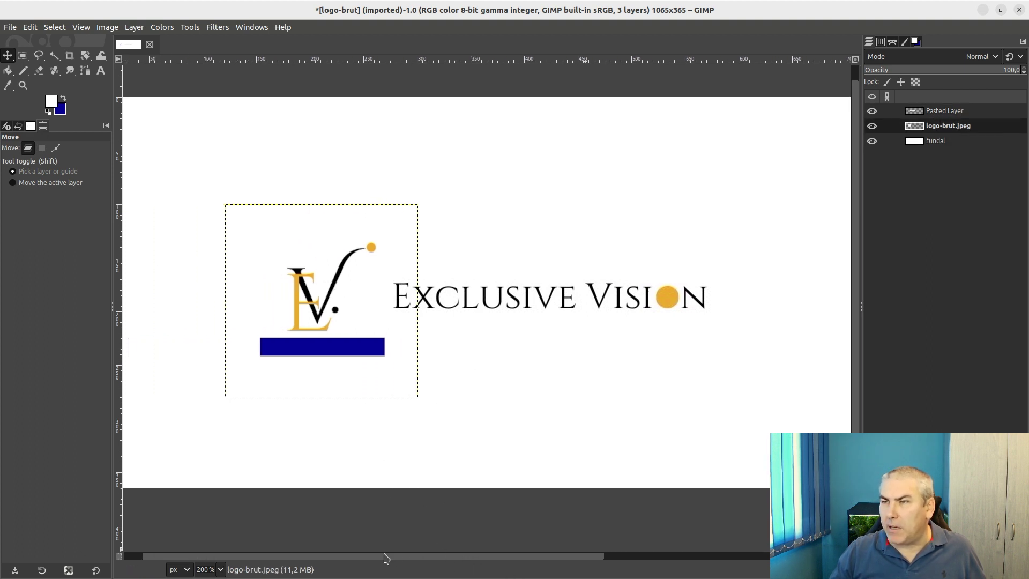
{"action": "left_click", "coordinate": [69, 55]}
{"action": "left_click_drag", "start_coordinate": [261, 229], "coordinate": [715, 336]}
{"action": "scroll", "coordinate": [239, 308], "scroll_direction": "up", "scroll_amount": 2}
{"action": "left_click_drag", "start_coordinate": [483, 160], "coordinate": [481, 183]}
{"action": "scroll", "coordinate": [483, 181], "scroll_direction": "up", "scroll_amount": 1}
{"action": "left_click_drag", "start_coordinate": [428, 423], "coordinate": [358, 423]}
{"action": "scroll", "coordinate": [356, 423], "scroll_direction": "up", "scroll_amount": 2}
{"action": "left_click_drag", "start_coordinate": [480, 404], "coordinate": [439, 413]}
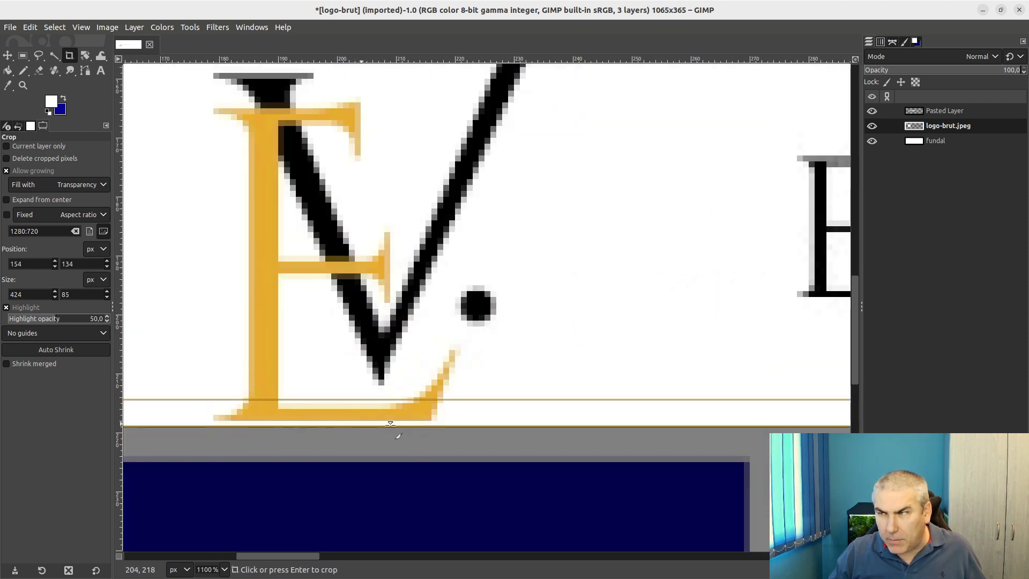
Apply the crop to a 424×85 image and select the background layer
{"action": "scroll", "coordinate": [514, 267], "scroll_direction": "up", "scroll_amount": 8}
{"action": "scroll", "coordinate": [514, 263], "scroll_direction": "down", "scroll_amount": 4}
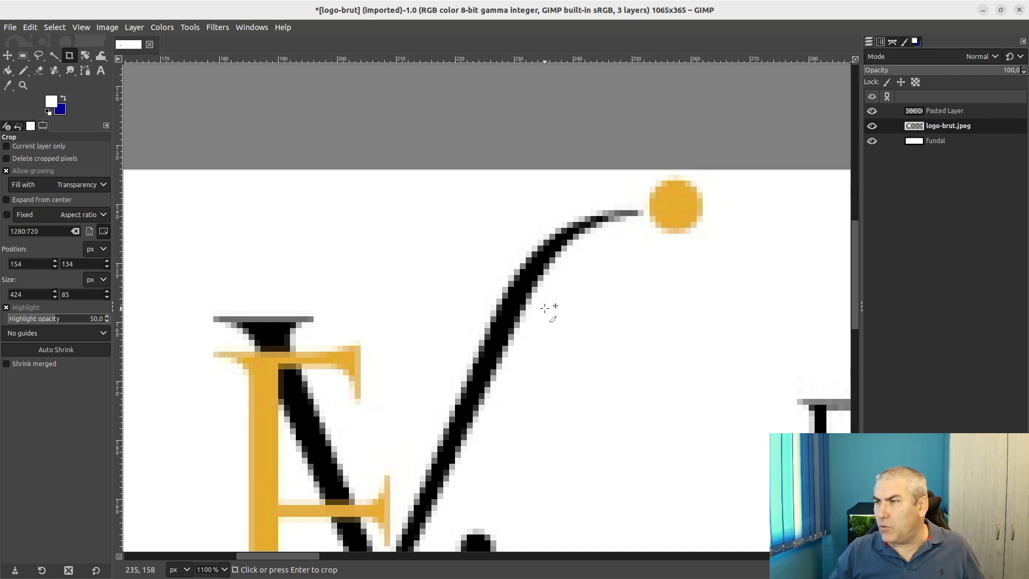
{"action": "scroll", "coordinate": [545, 309], "scroll_direction": "down", "scroll_amount": 8, "text": "ctrl"}
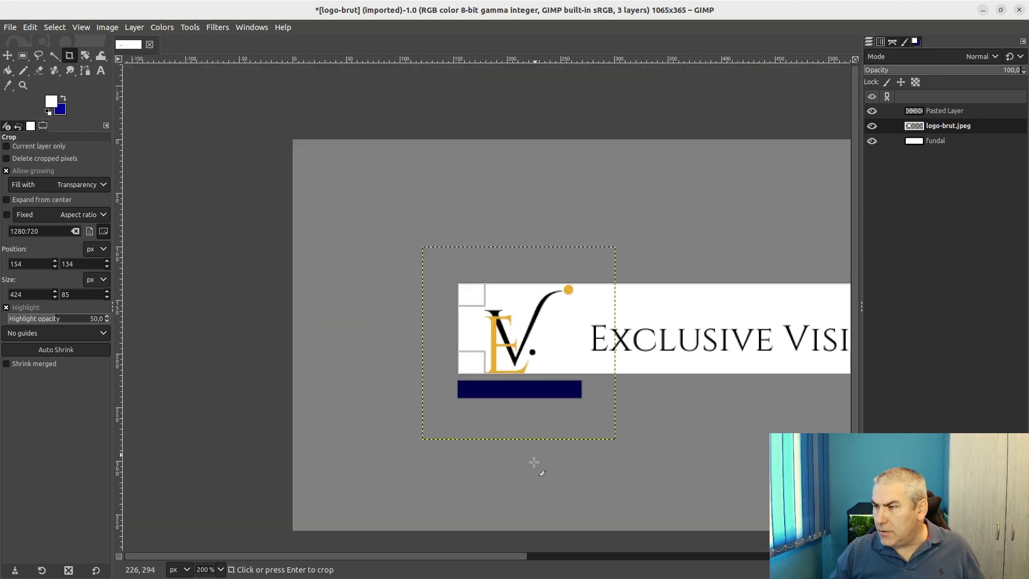
{"action": "left_click_drag", "start_coordinate": [492, 557], "coordinate": [536, 555]}
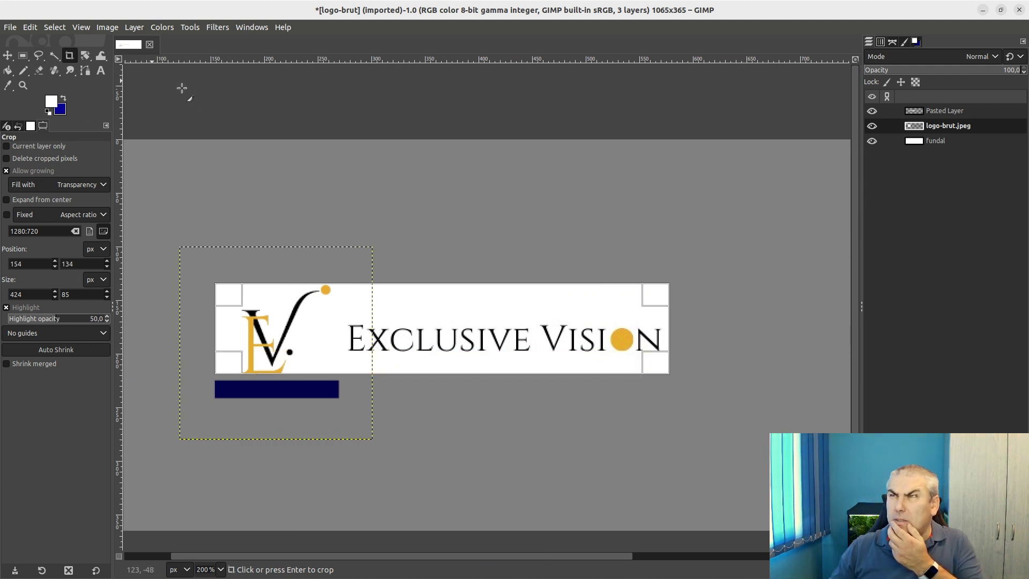
{"action": "left_click", "coordinate": [536, 367]}
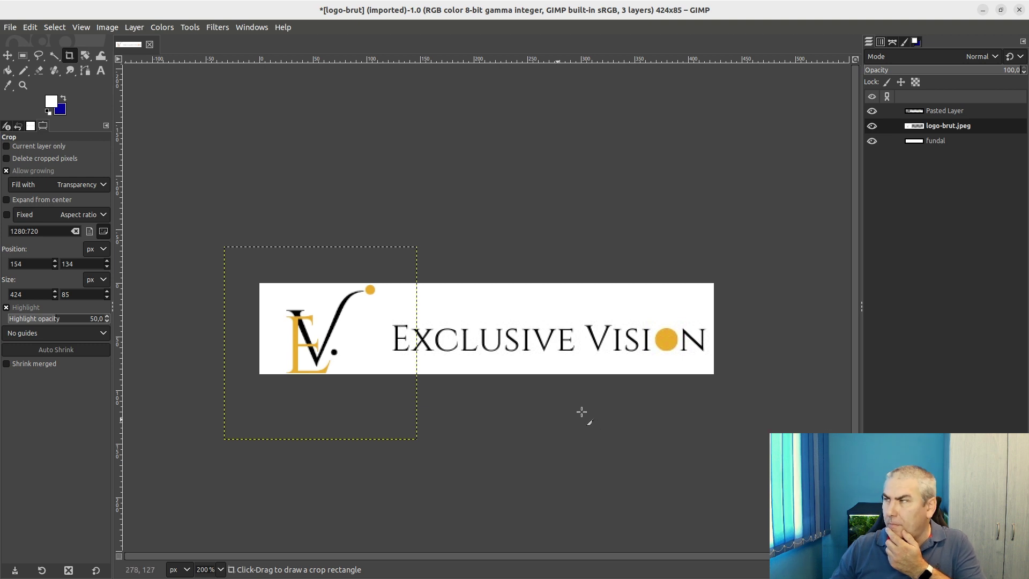
{"action": "left_click", "coordinate": [946, 140]}
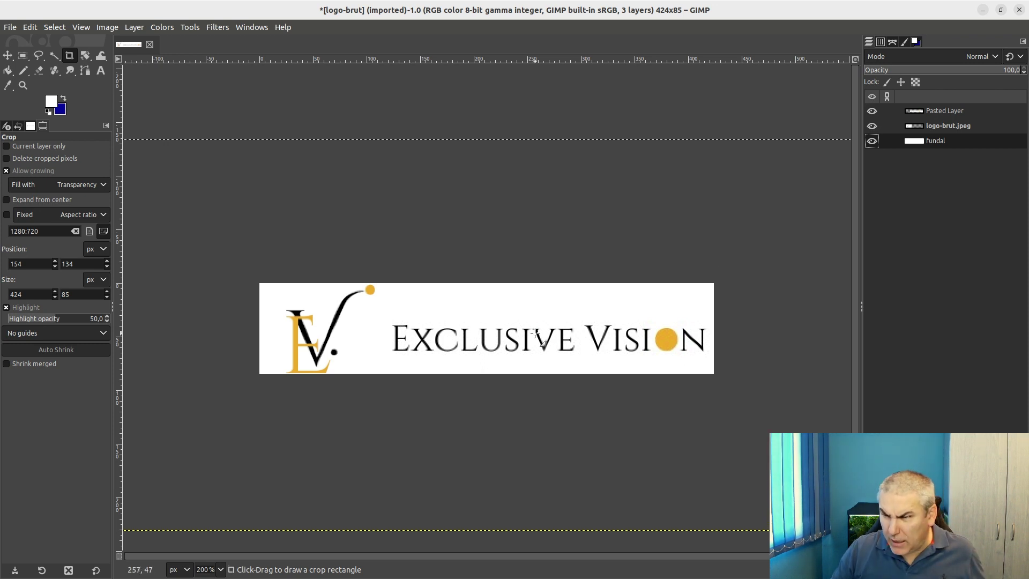
{"action": "scroll", "coordinate": [528, 332], "scroll_direction": "down", "scroll_amount": 2}
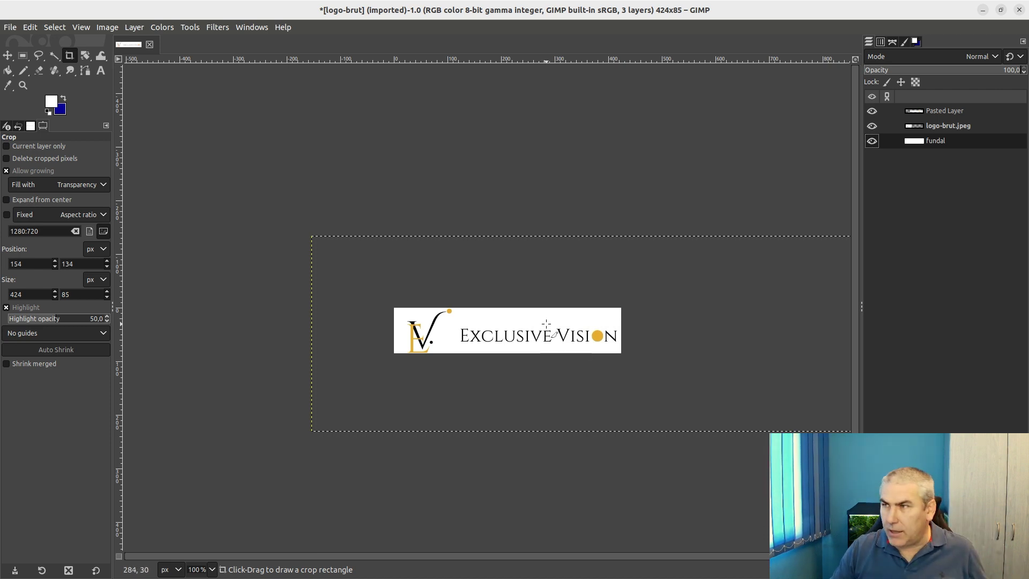
{"action": "scroll", "coordinate": [546, 324], "scroll_direction": "up", "scroll_amount": 1}
{"action": "scroll", "coordinate": [546, 324], "scroll_direction": "up", "scroll_amount": 2}
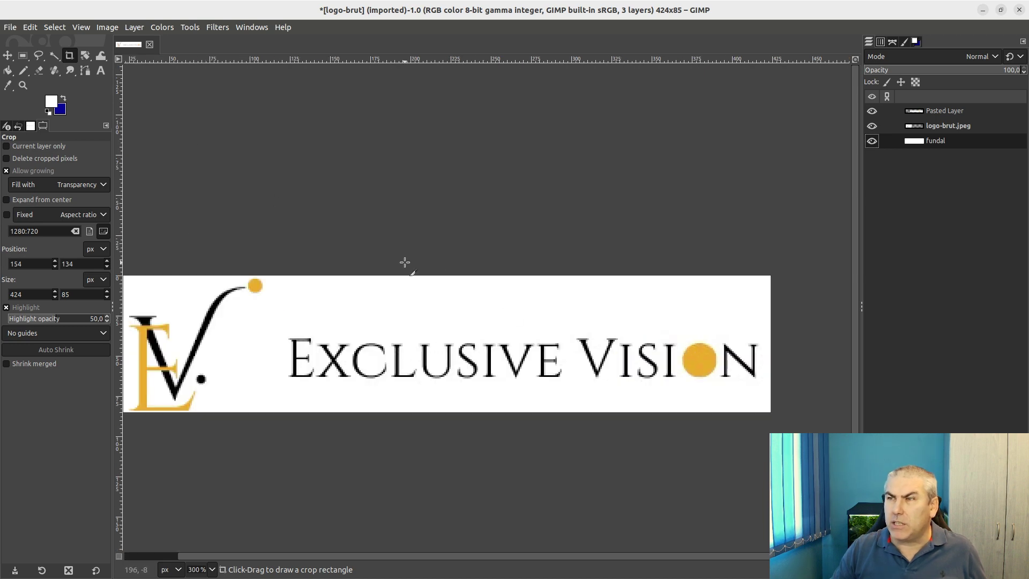
{"action": "scroll", "coordinate": [404, 266], "scroll_direction": "down", "scroll_amount": 2}
Save the project as logo-brut.xcf
{"action": "left_click", "coordinate": [9, 27]}
{"action": "left_click", "coordinate": [26, 133]}
{"action": "left_click", "coordinate": [637, 482]}
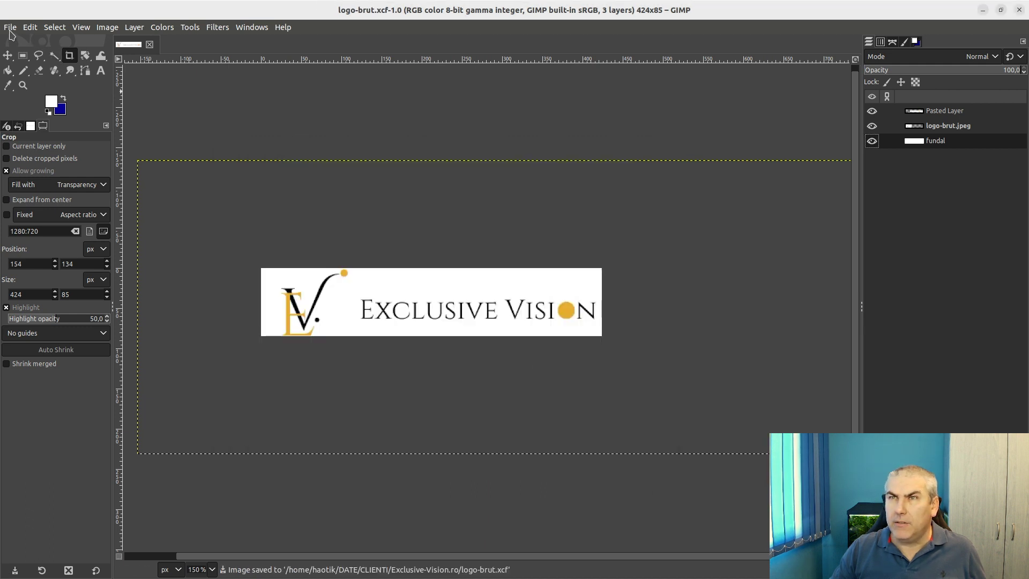
Export the image as logo-homepage.png with default PNG settings
{"action": "left_click", "coordinate": [9, 27]}
{"action": "left_click", "coordinate": [22, 209]}
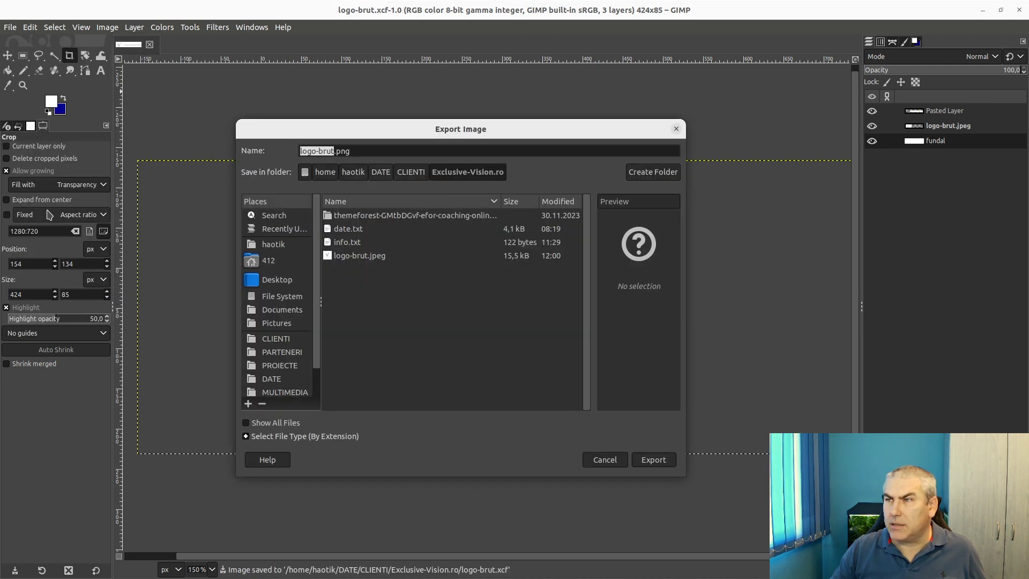
{"action": "double_click", "coordinate": [326, 151]}
{"action": "type", "text": "homepage"}
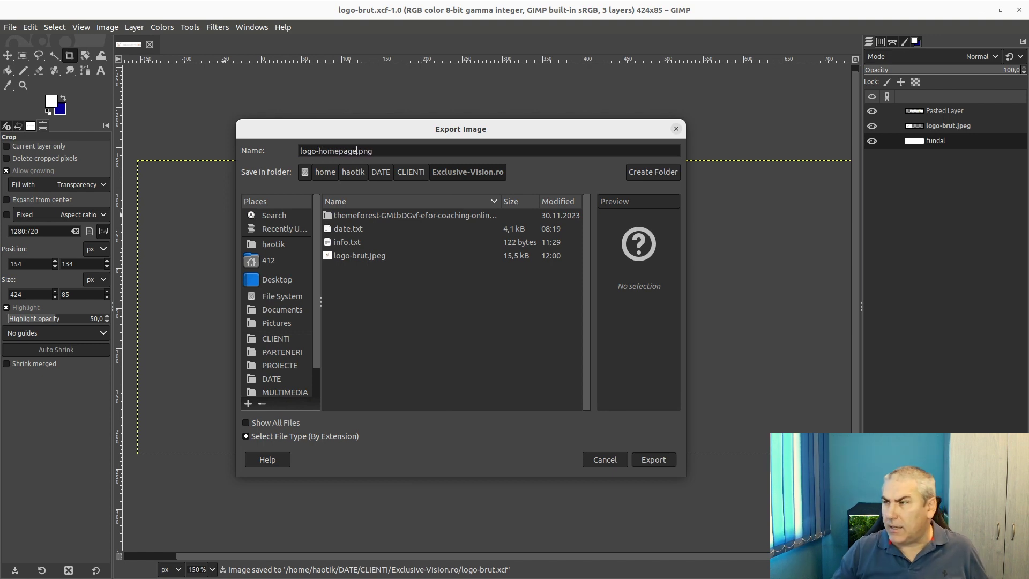
{"action": "left_click", "coordinate": [654, 461]}
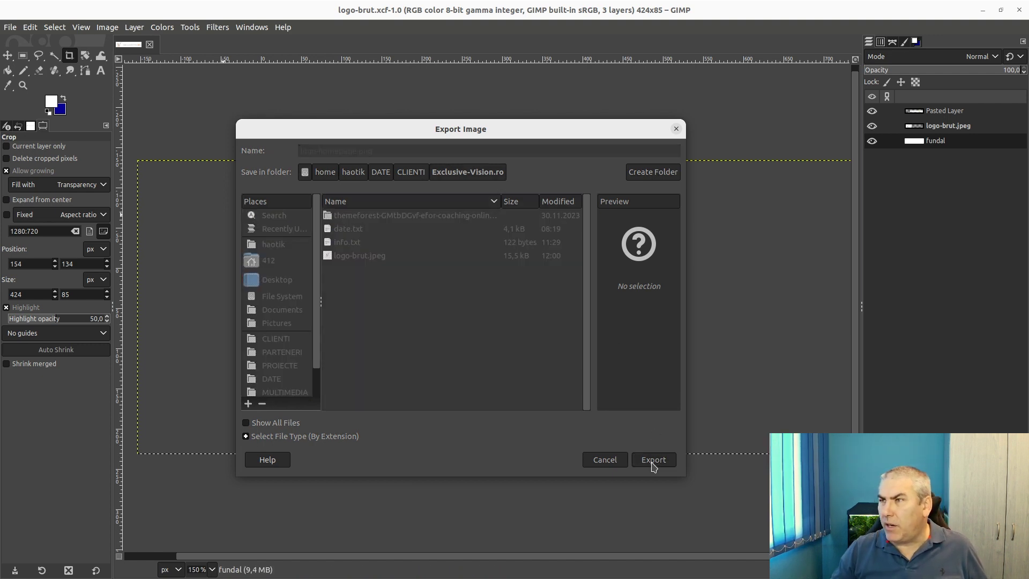
{"action": "left_click", "coordinate": [519, 407]}
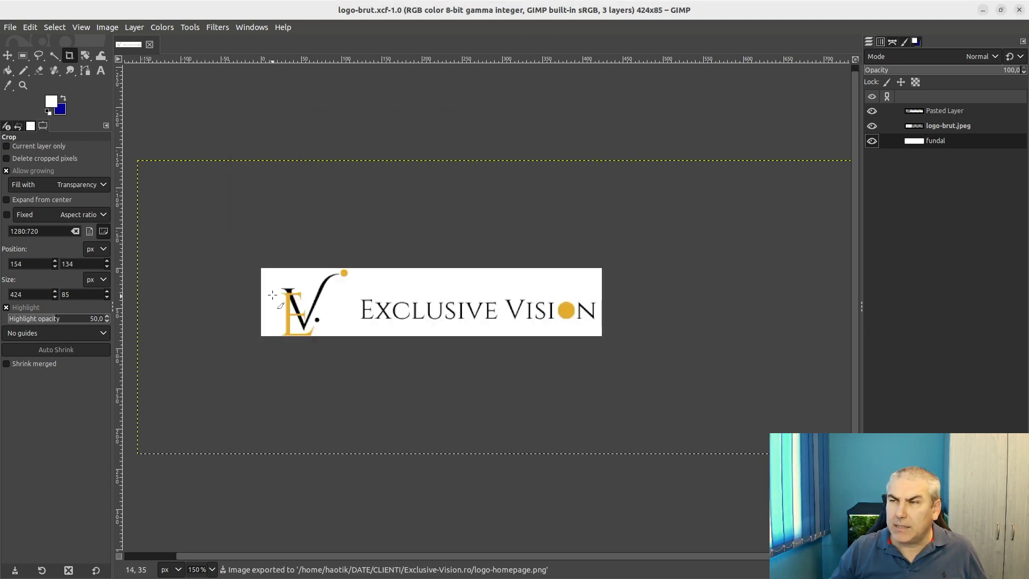
Draw a crop area around the EV monogram locked to a 1:1 fixed aspect ratio
{"action": "left_click_drag", "start_coordinate": [269, 263], "coordinate": [354, 375]}
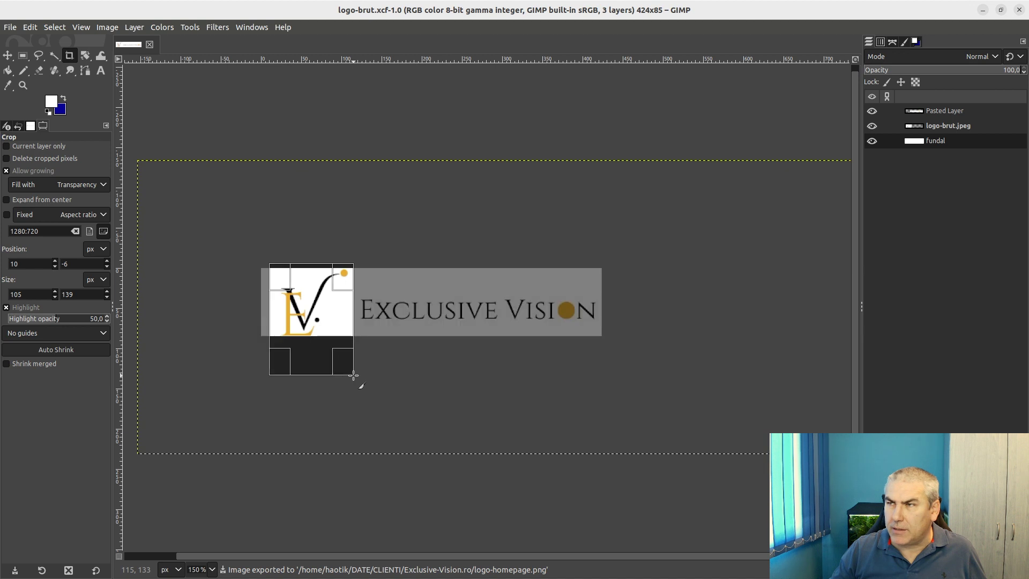
{"action": "left_click", "coordinate": [28, 294]}
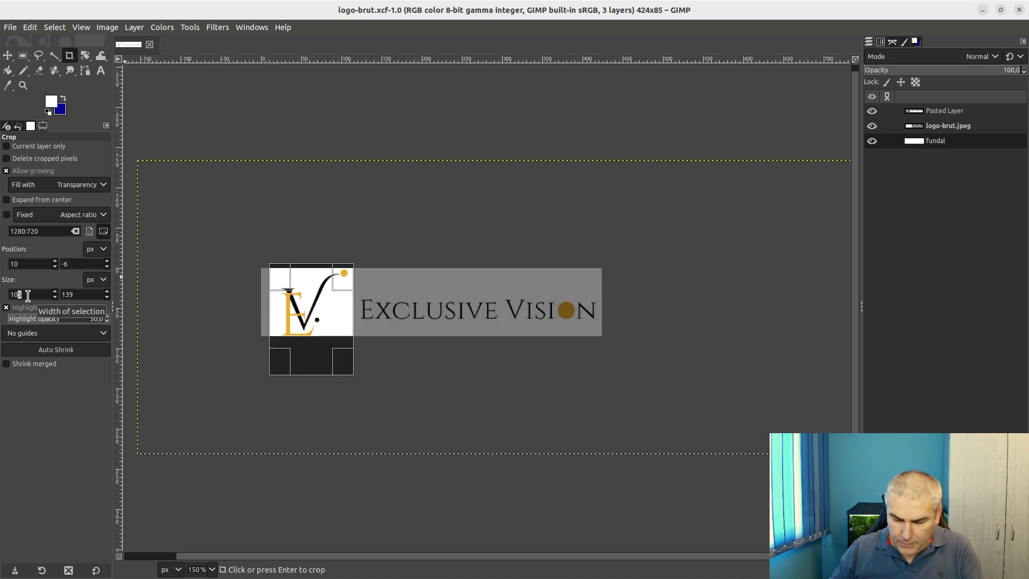
{"action": "left_click", "coordinate": [6, 215]}
{"action": "triple_click", "coordinate": [38, 232]}
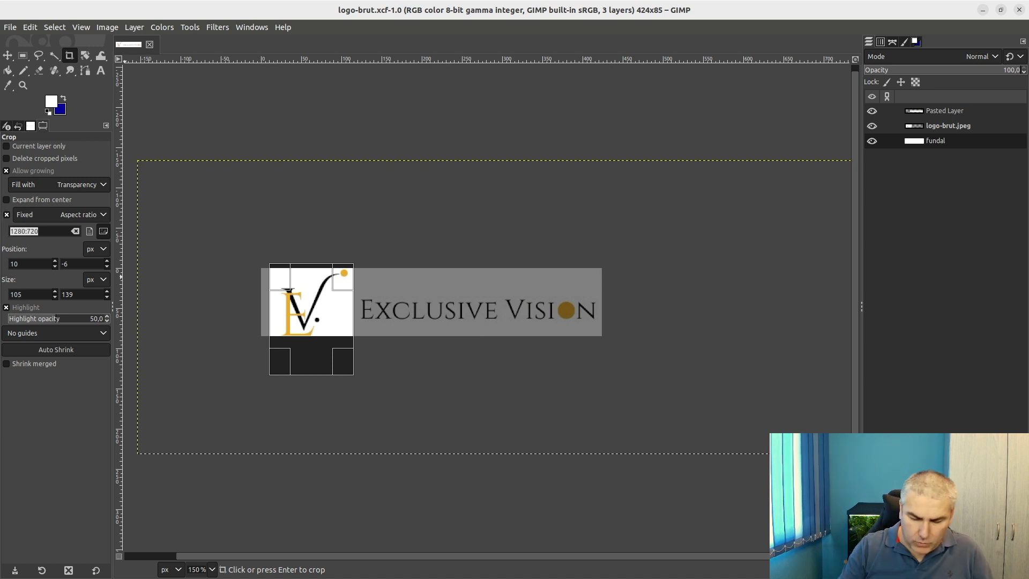
{"action": "type", "text": "1:1"}
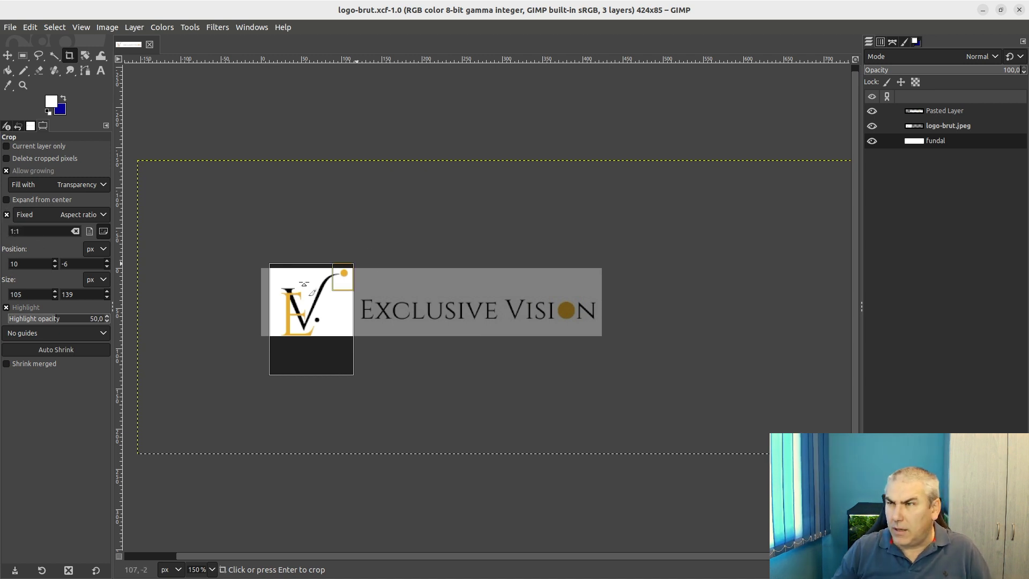
{"action": "left_click", "coordinate": [288, 288]}
Fit the square crop around the monogram and crop to 90×89 px
{"action": "left_click_drag", "start_coordinate": [295, 285], "coordinate": [321, 299]}
{"action": "scroll", "coordinate": [316, 296], "scroll_direction": "up", "scroll_amount": 4, "text": "ctrl"}
{"action": "left_click", "coordinate": [322, 298]}
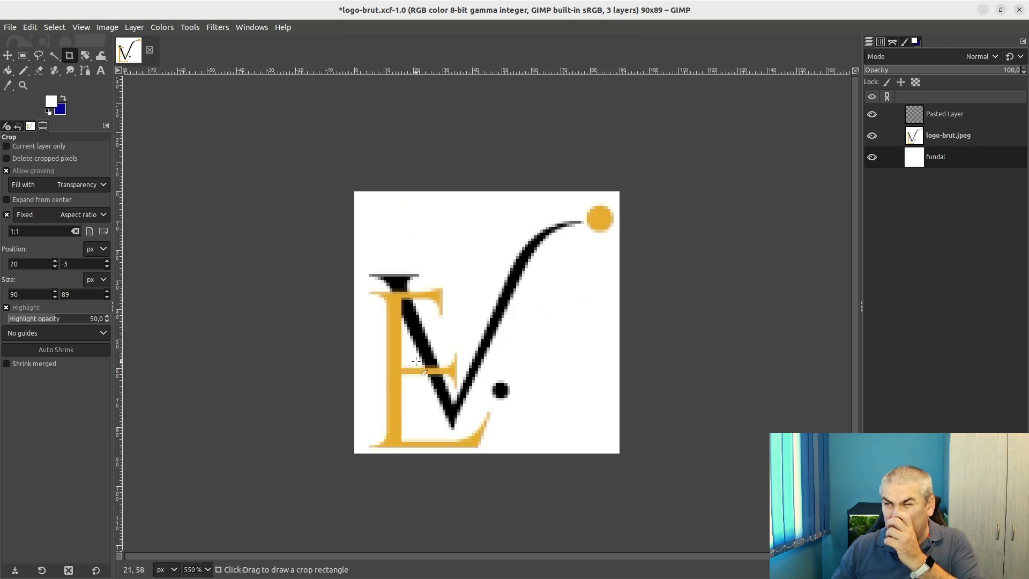
{"action": "left_click", "coordinate": [11, 27]}
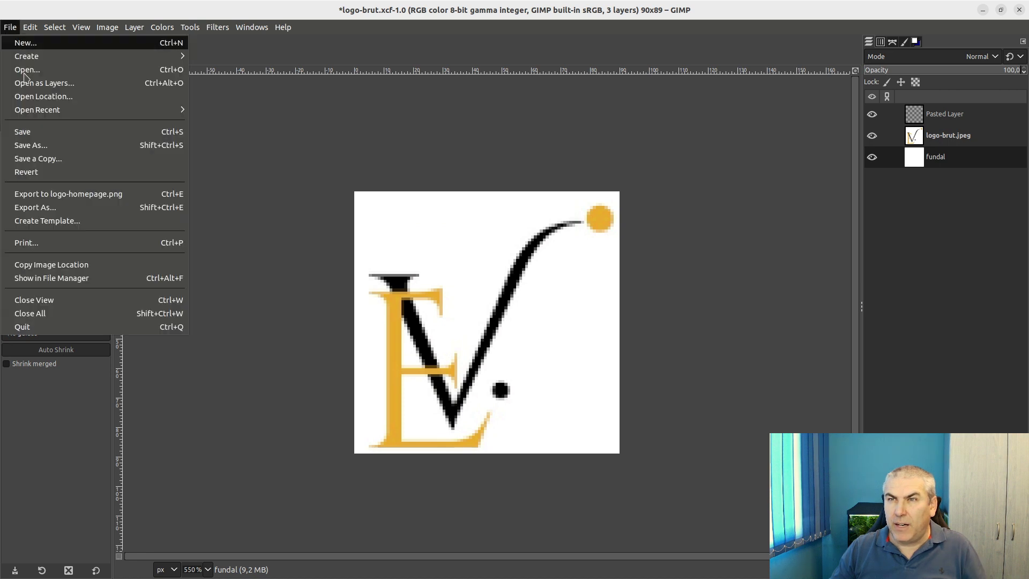
Export the square monogram as icon-site.png with the default PNG options
{"action": "left_click", "coordinate": [44, 210]}
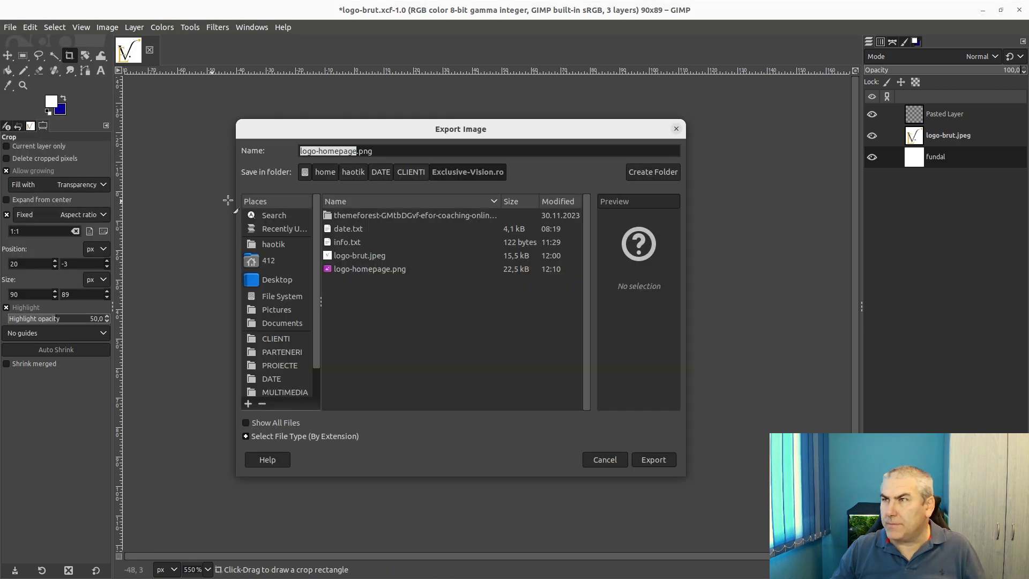
{"action": "double_click", "coordinate": [334, 155]}
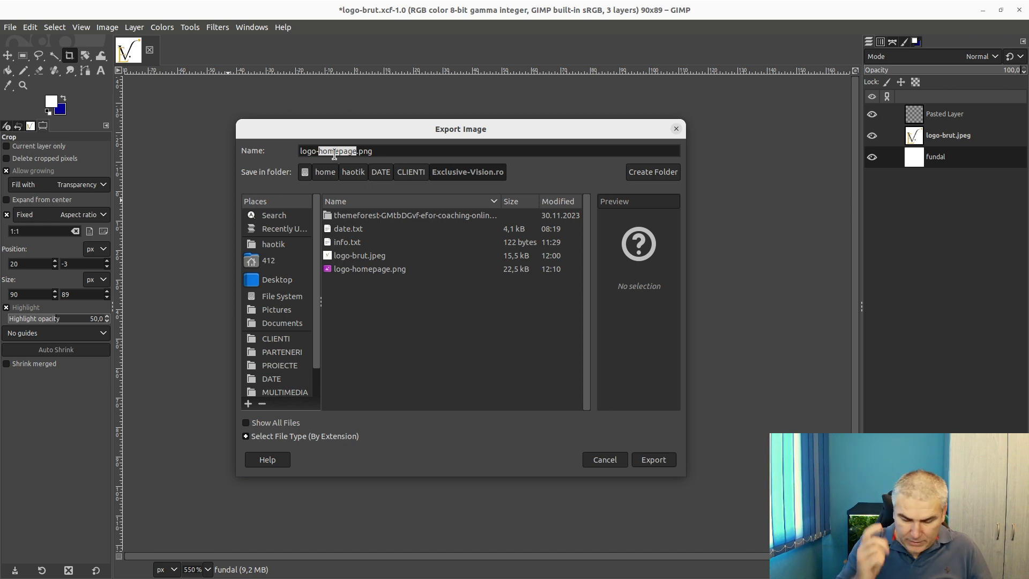
{"action": "key", "text": "BackSpace"}
{"action": "key", "text": "BackSpace"}
{"action": "key", "text": "BackSpace"}
{"action": "type", "text": "icon-site"}
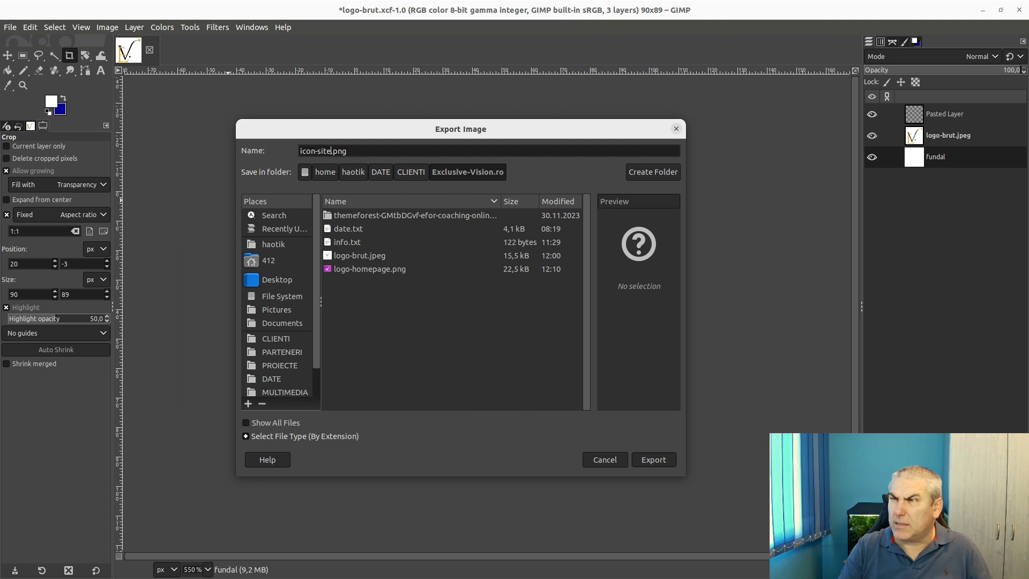
{"action": "key", "text": "Return"}
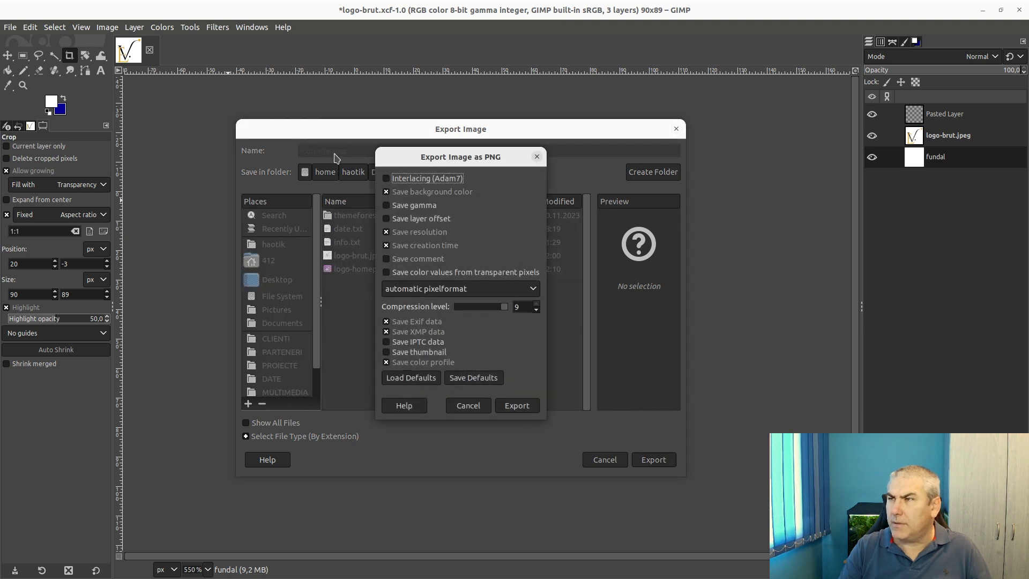
{"action": "key", "text": "Return"}
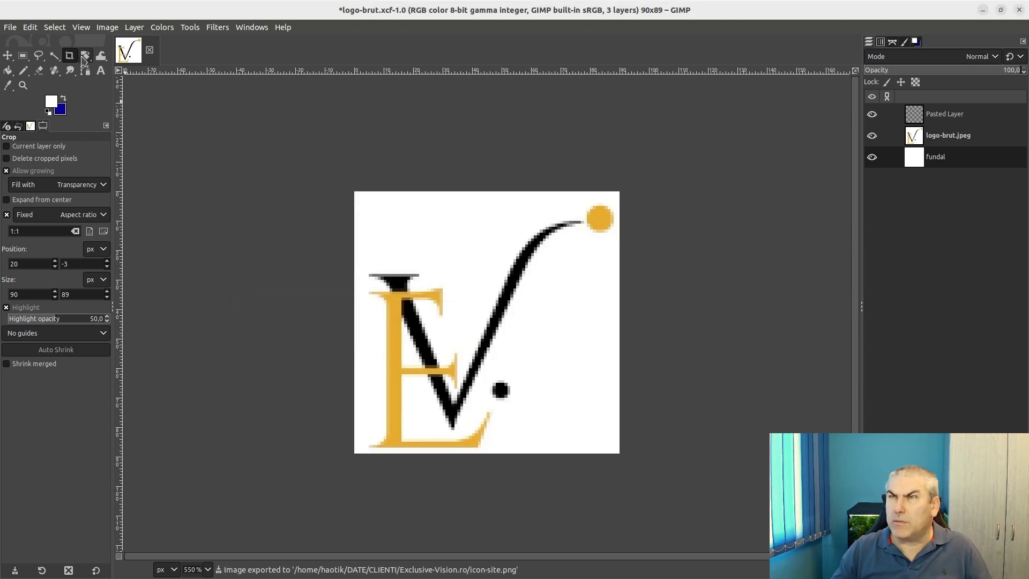
{"action": "left_click", "coordinate": [101, 29]}
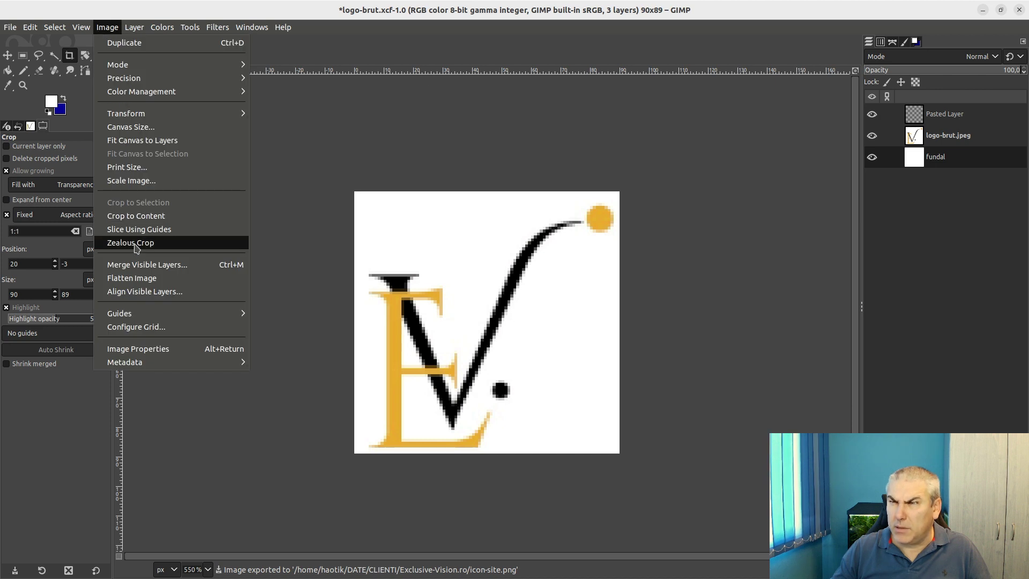
Scale the image to 32 × 32 pixels
{"action": "left_click", "coordinate": [131, 181]}
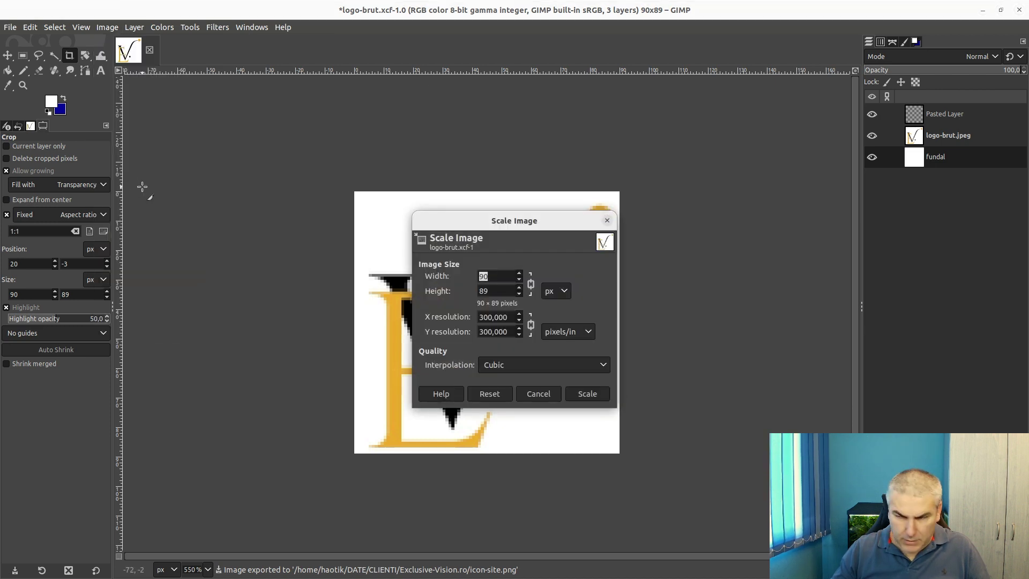
{"action": "type", "text": "32"}
{"action": "key", "text": "Tab"}
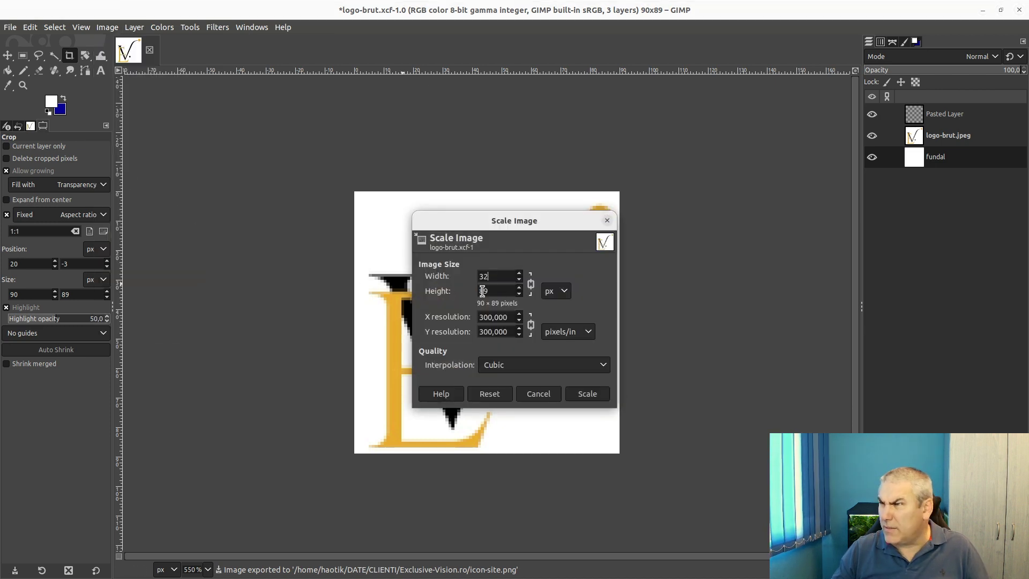
{"action": "left_click", "coordinate": [569, 396]}
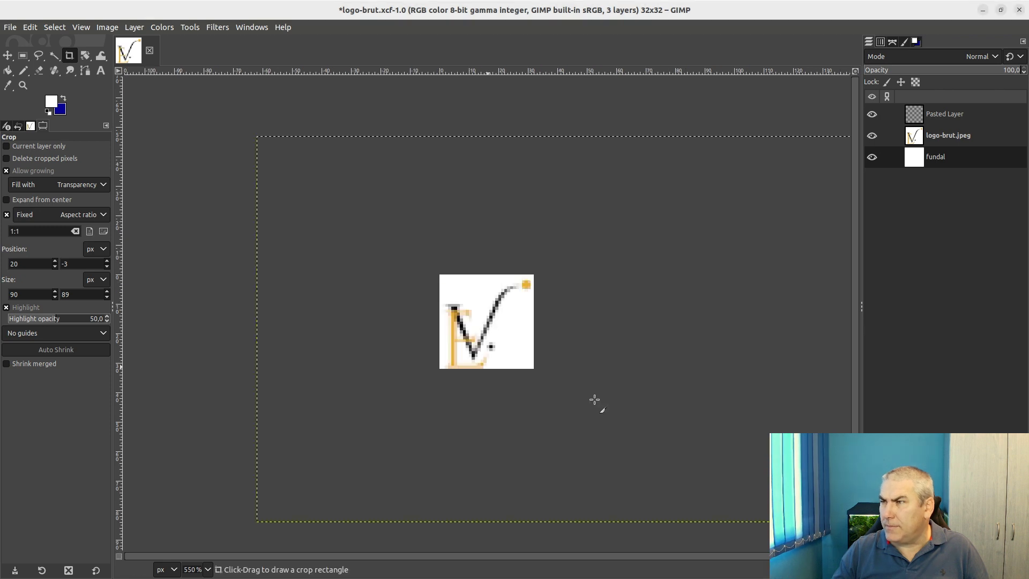
{"action": "scroll", "coordinate": [500, 334], "scroll_direction": "down", "scroll_amount": 6}
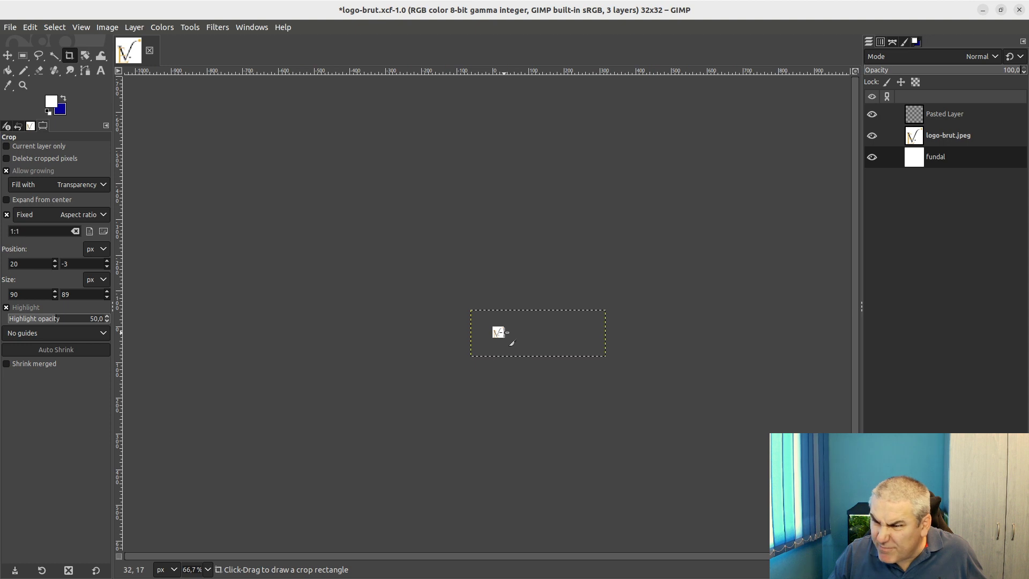
{"action": "scroll", "coordinate": [507, 333], "scroll_direction": "up", "scroll_amount": 1}
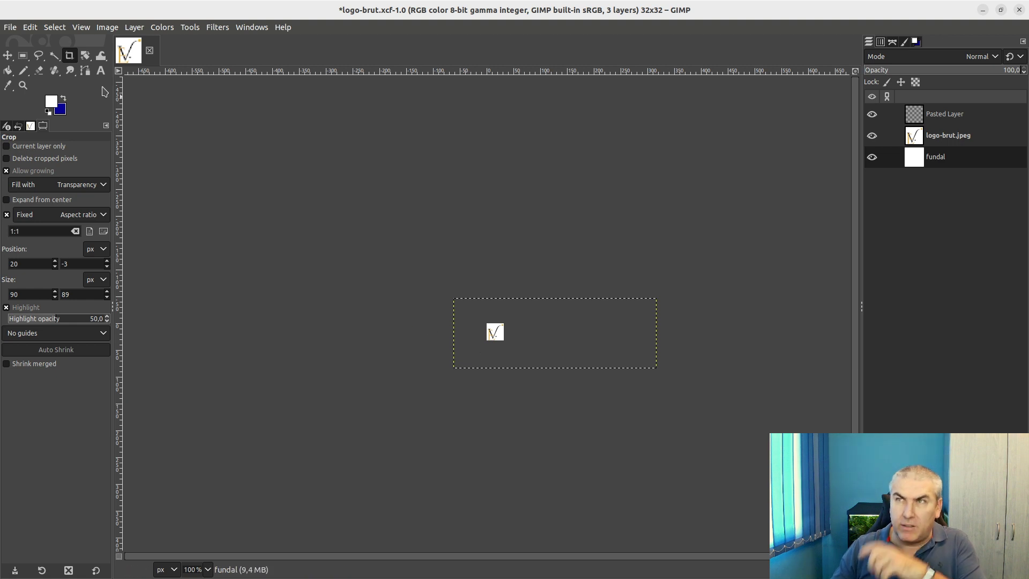
Save the scaled image to logo-brut.xcf and close it
{"action": "left_click", "coordinate": [10, 29]}
{"action": "left_click", "coordinate": [22, 132]}
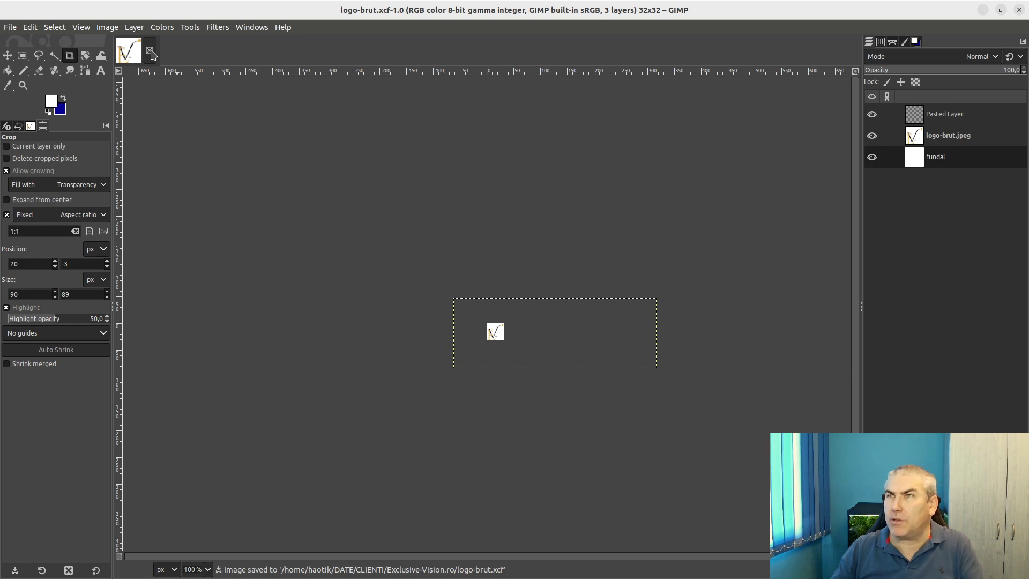
{"action": "left_click", "coordinate": [151, 51]}
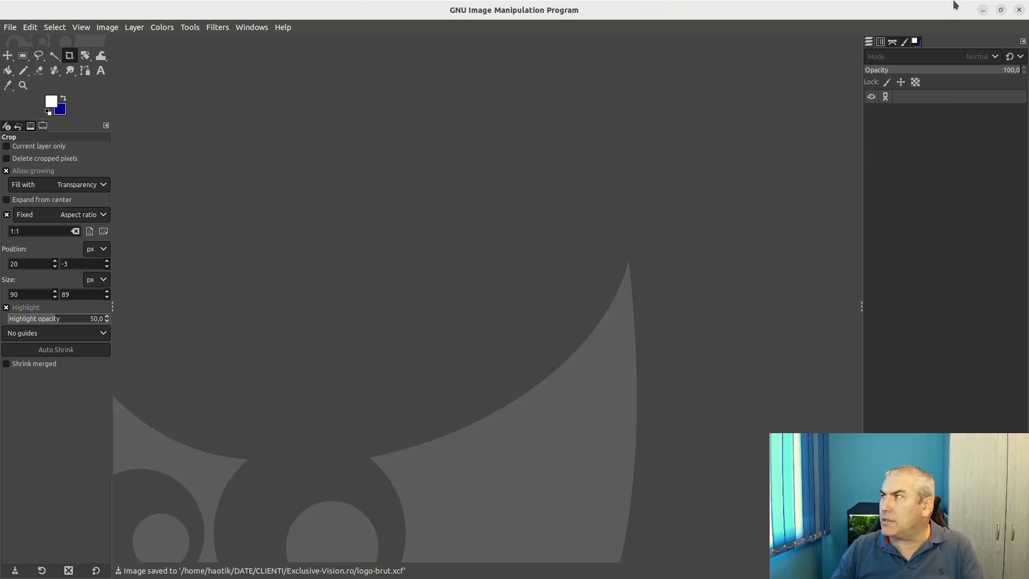
Quit GIMP and open Aspect > Personalizează from the WordPress admin
{"action": "left_click", "coordinate": [1021, 11]}
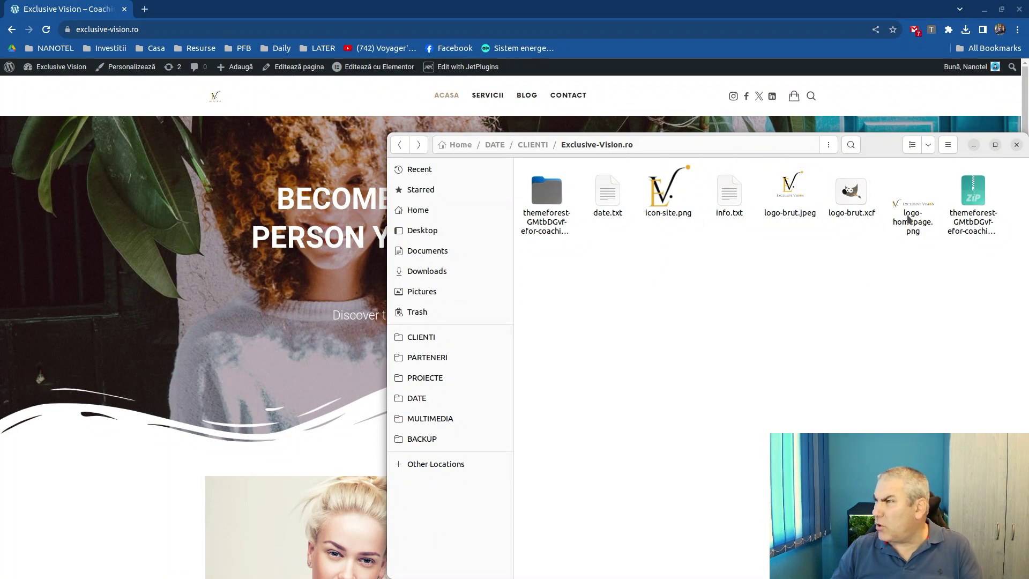
{"action": "left_click", "coordinate": [11, 73]}
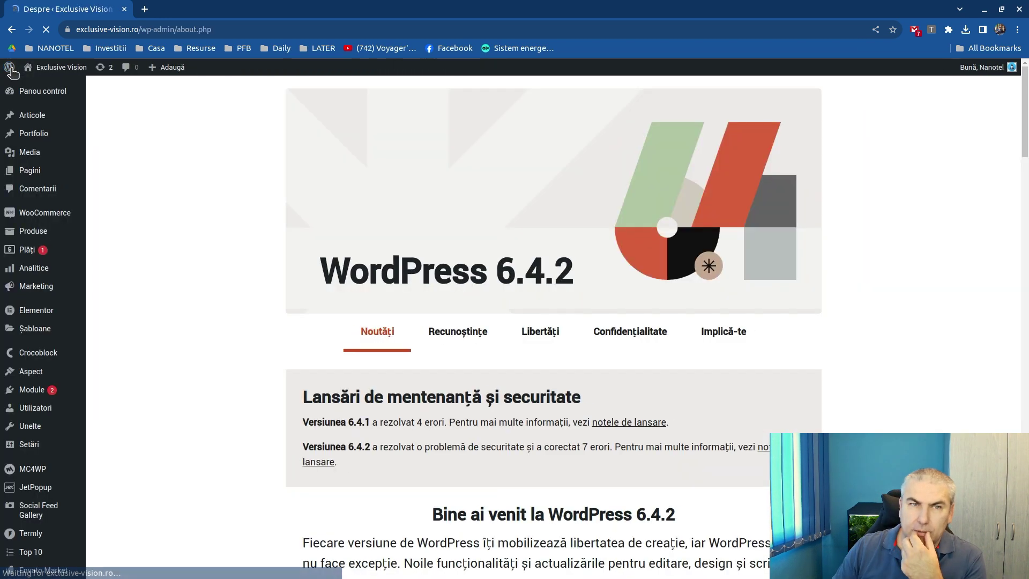
{"action": "scroll", "coordinate": [574, 263], "scroll_direction": "down", "scroll_amount": 5}
{"action": "scroll", "coordinate": [573, 263], "scroll_direction": "down", "scroll_amount": 6}
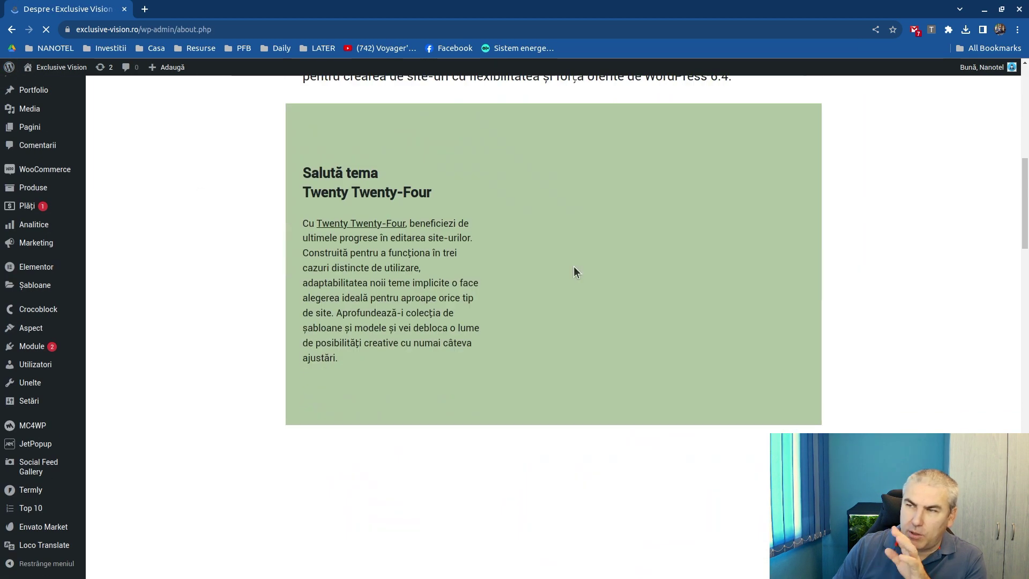
{"action": "scroll", "coordinate": [569, 265], "scroll_direction": "up", "scroll_amount": 10}
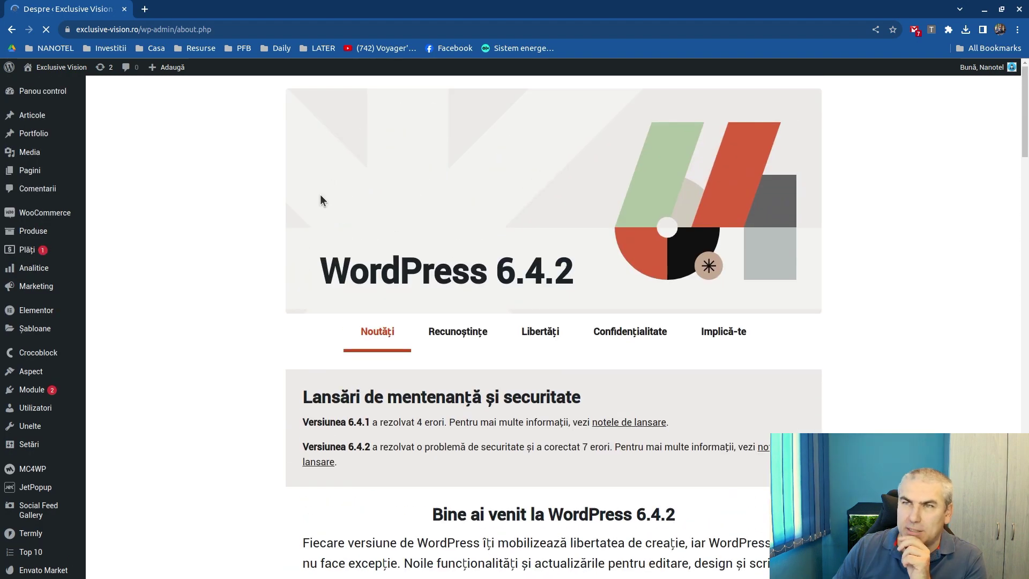
{"action": "mouse_move", "coordinate": [46, 96]}
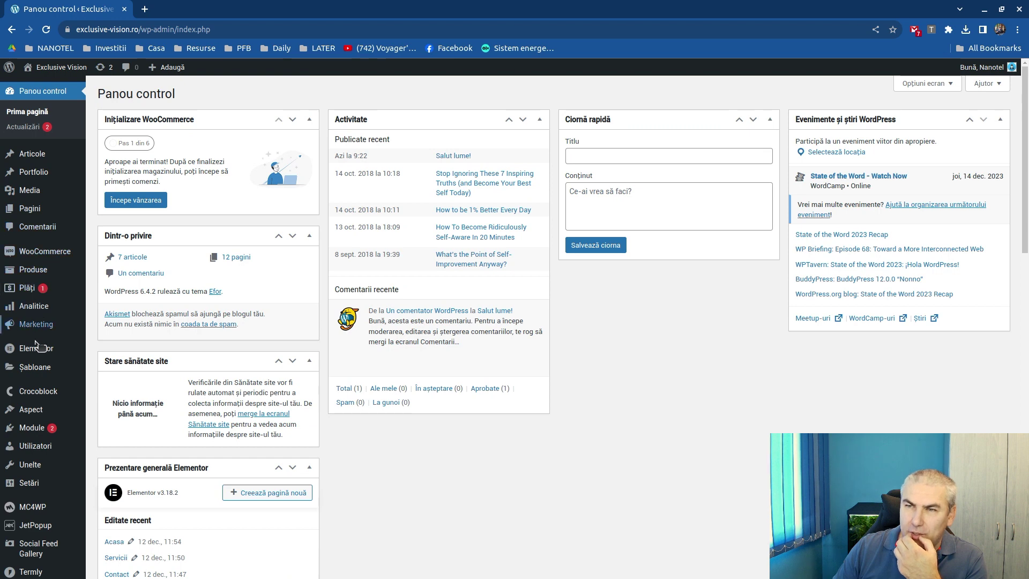
{"action": "mouse_move", "coordinate": [33, 263]}
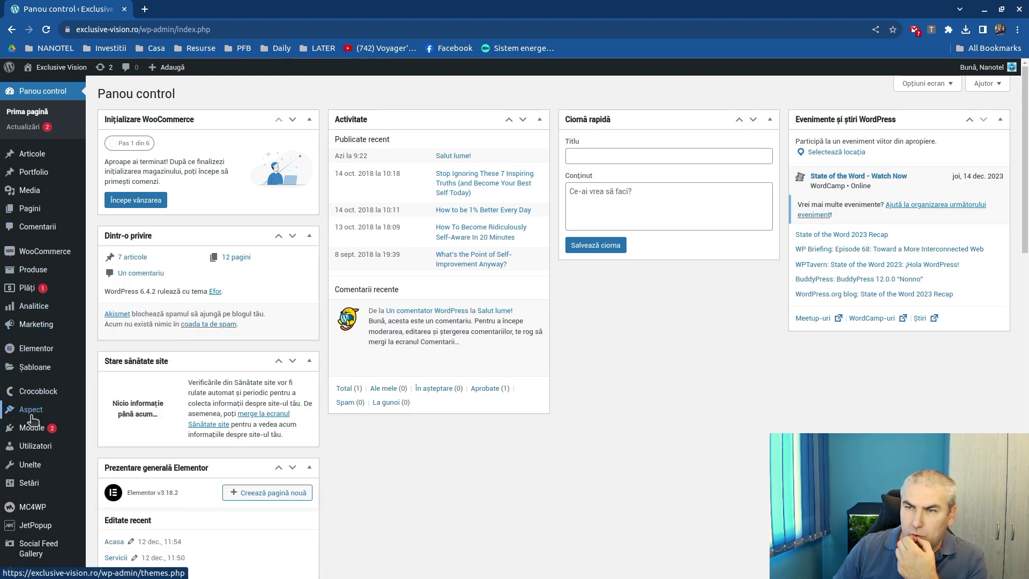
{"action": "mouse_move", "coordinate": [32, 419]}
{"action": "left_click", "coordinate": [122, 430]}
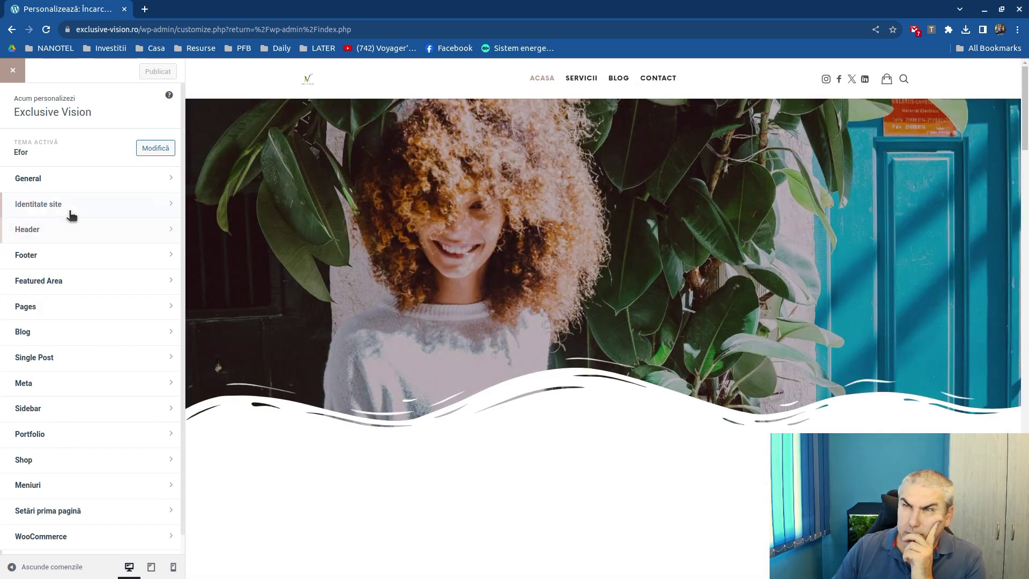
Upload logo-homepage.png as the Site Identity logo, skip cropping, and publish
{"action": "left_click", "coordinate": [70, 209]}
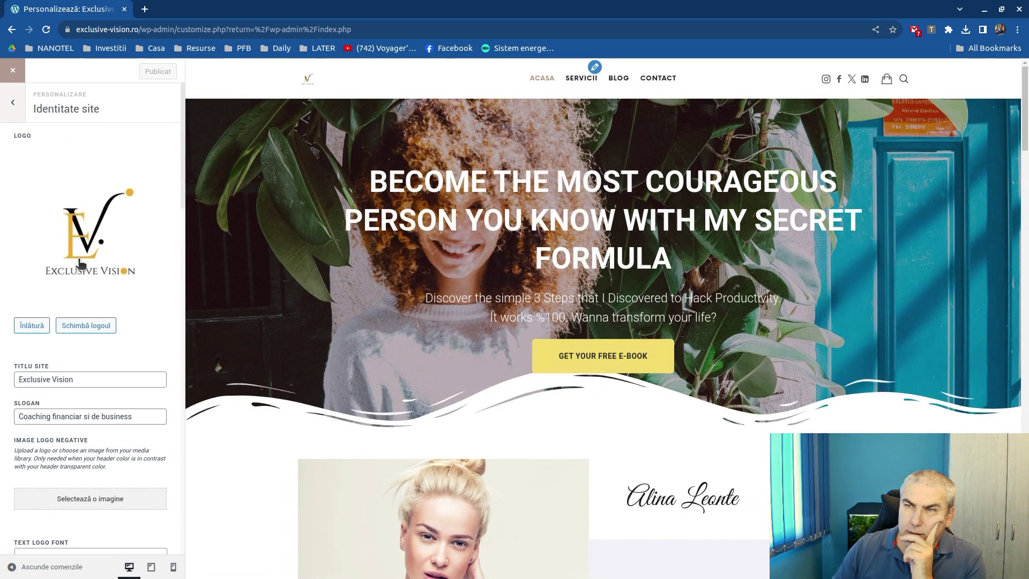
{"action": "left_click", "coordinate": [68, 327]}
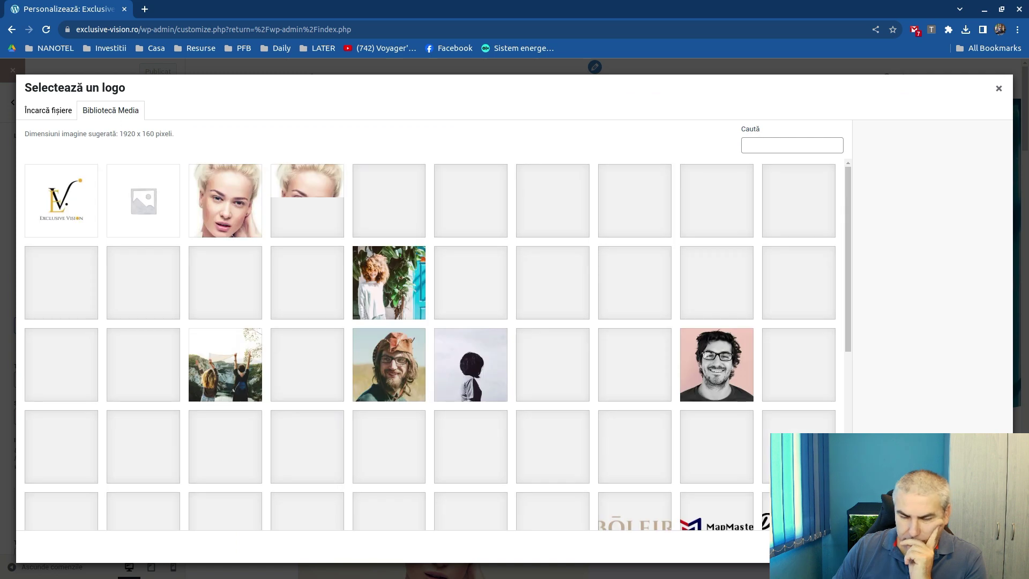
{"action": "key", "text": "alt+Tab"}
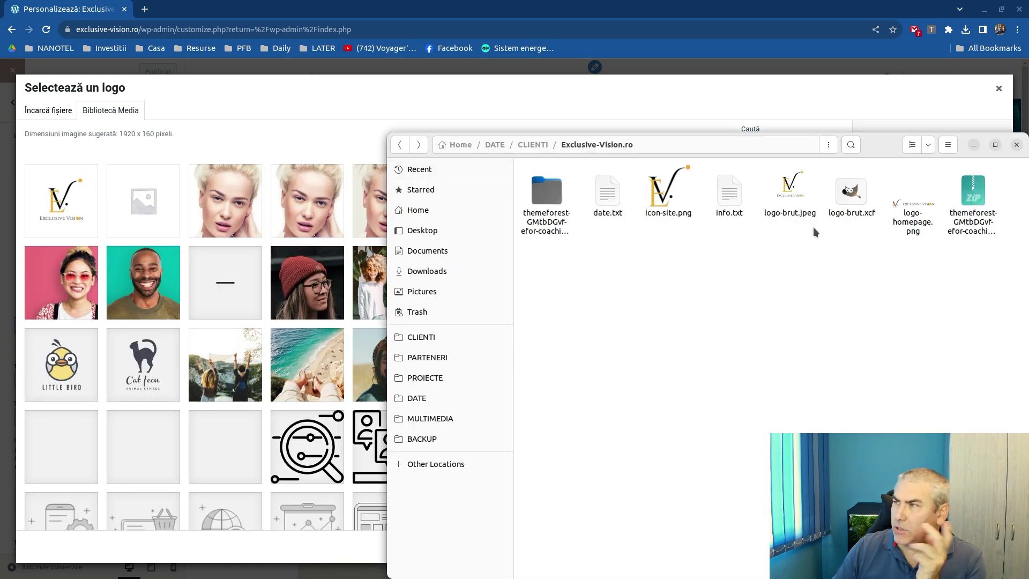
{"action": "left_click_drag", "start_coordinate": [913, 207], "coordinate": [119, 245]}
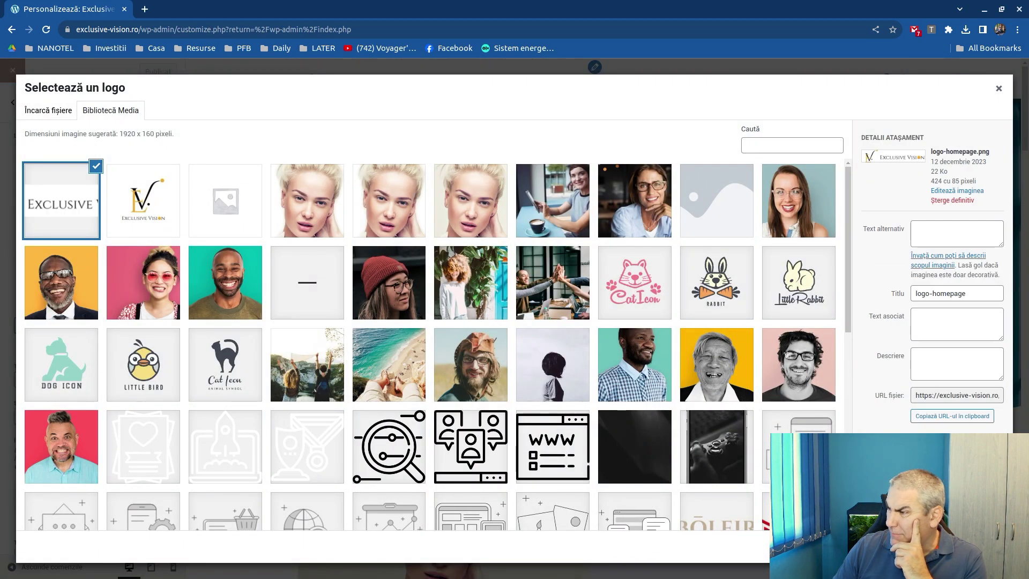
{"action": "left_click", "coordinate": [965, 547]}
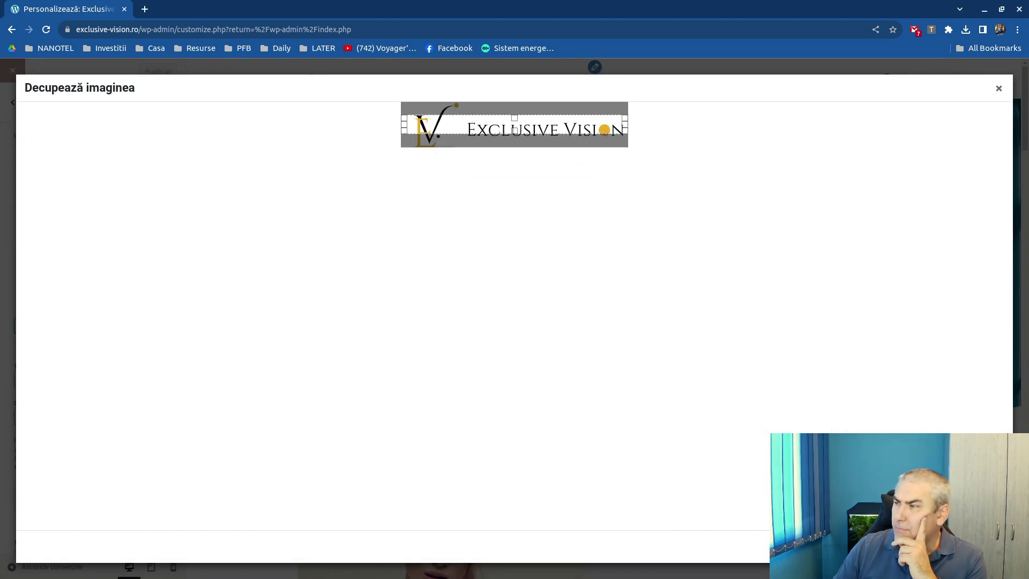
{"action": "left_click", "coordinate": [965, 546]}
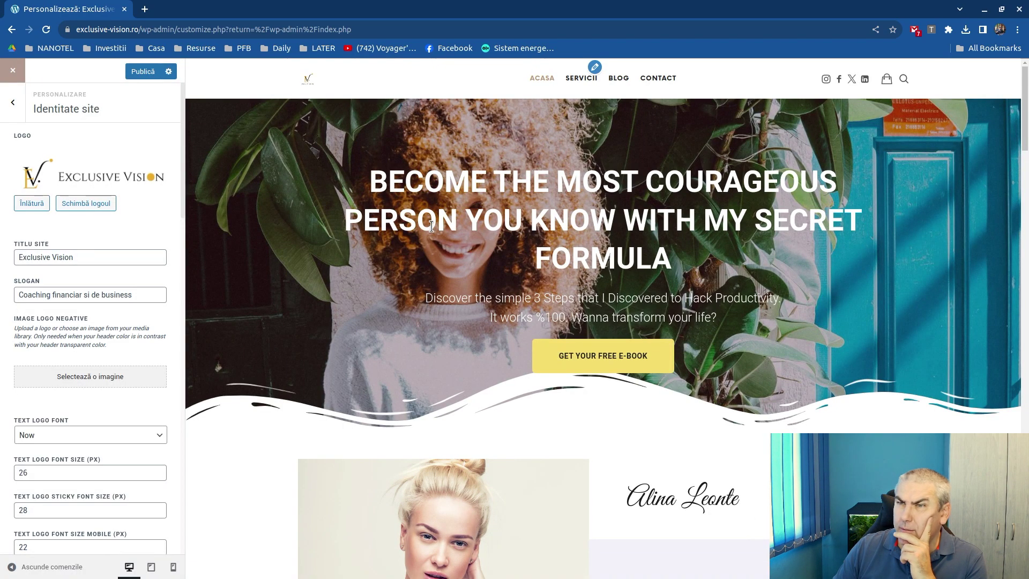
{"action": "left_click", "coordinate": [143, 71]}
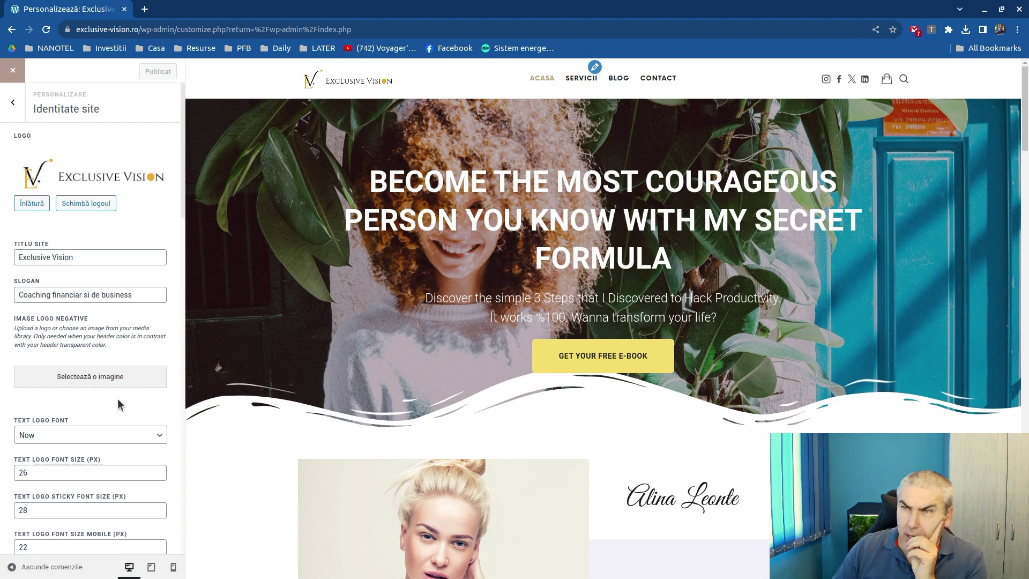
Set Text Logo Font Size to 32 and publish
{"action": "scroll", "coordinate": [109, 347], "scroll_direction": "down", "scroll_amount": 1}
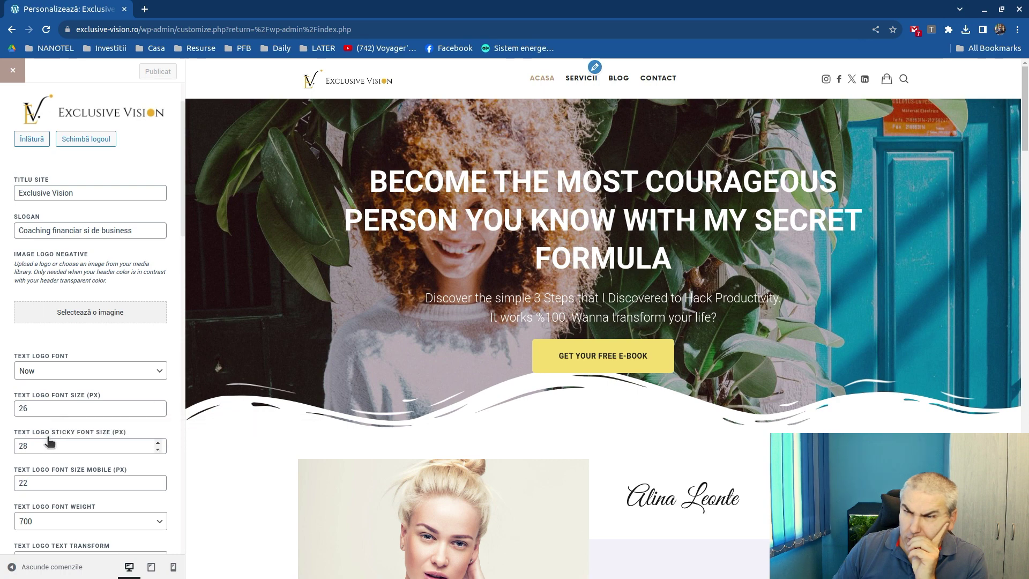
{"action": "scroll", "coordinate": [44, 449], "scroll_direction": "down", "scroll_amount": 3}
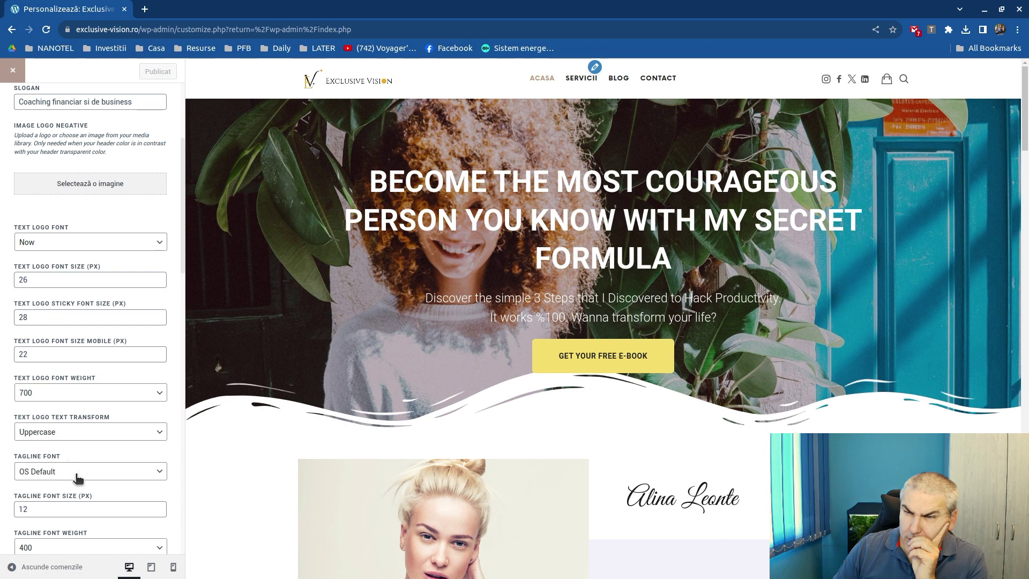
{"action": "scroll", "coordinate": [101, 477], "scroll_direction": "down", "scroll_amount": 2}
{"action": "scroll", "coordinate": [104, 477], "scroll_direction": "up", "scroll_amount": 1}
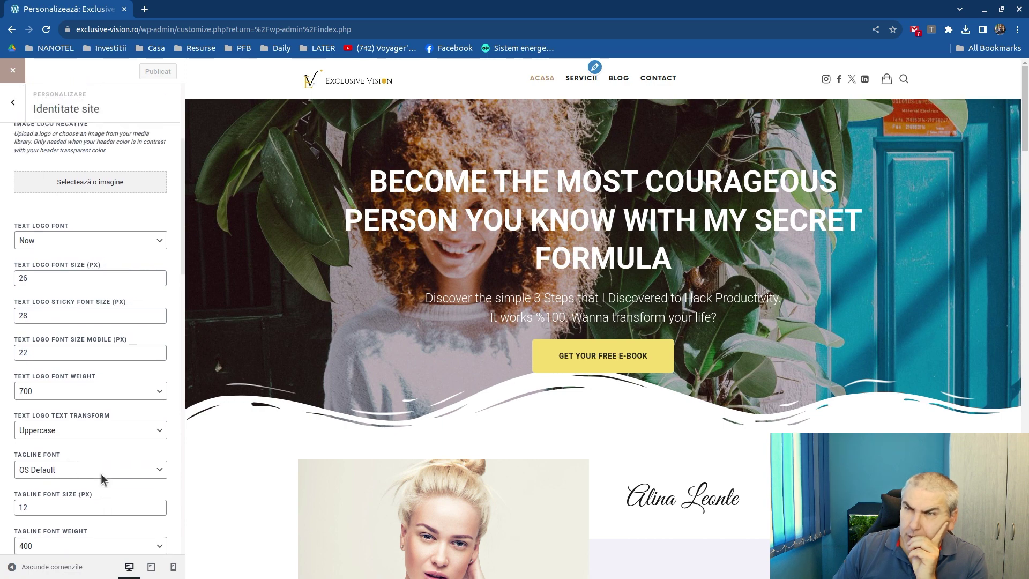
{"action": "double_click", "coordinate": [158, 278]}
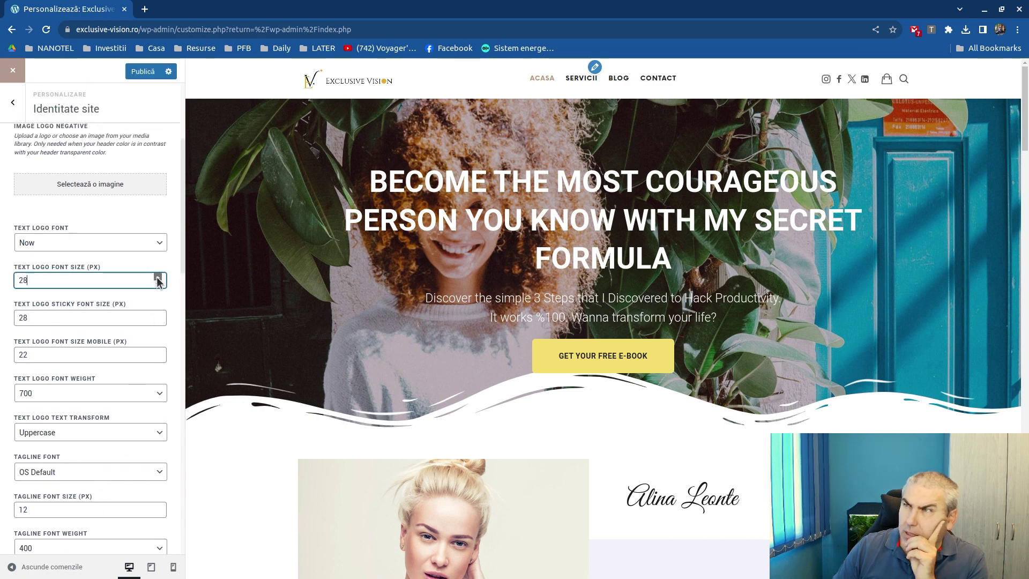
{"action": "double_click", "coordinate": [157, 278]}
{"action": "left_click", "coordinate": [143, 72]}
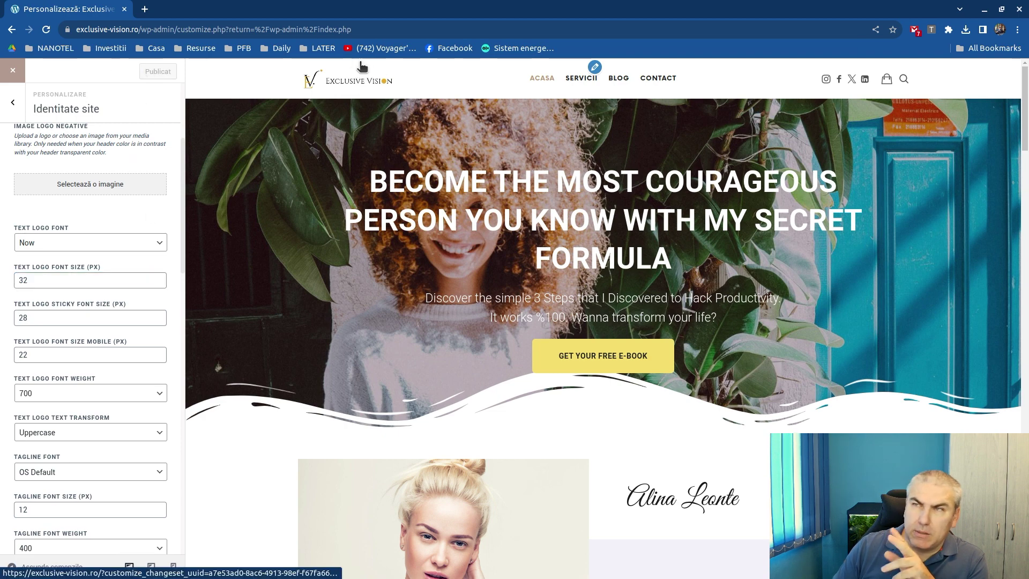
Increase the Image Logo Height slider, publish, and open a new browser tab
{"action": "scroll", "coordinate": [59, 476], "scroll_direction": "down", "scroll_amount": 1}
{"action": "scroll", "coordinate": [59, 477], "scroll_direction": "down", "scroll_amount": 4}
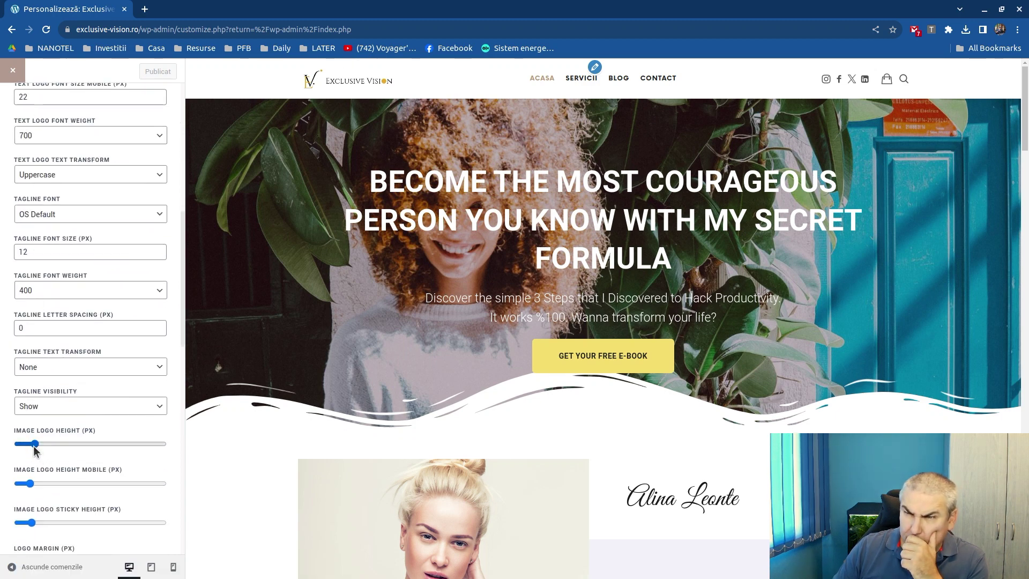
{"action": "left_click_drag", "start_coordinate": [34, 446], "coordinate": [43, 445]}
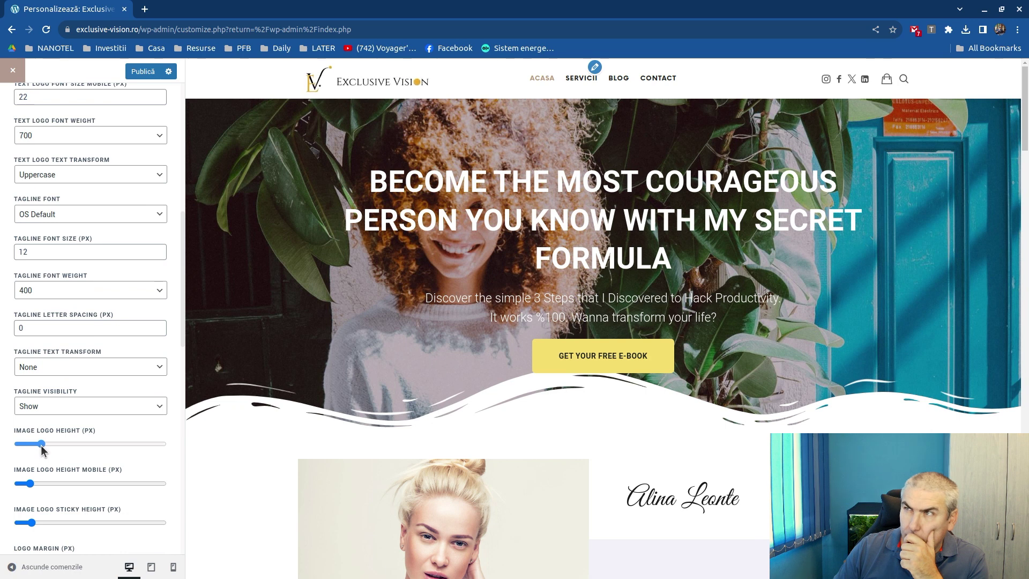
{"action": "left_click", "coordinate": [148, 75]}
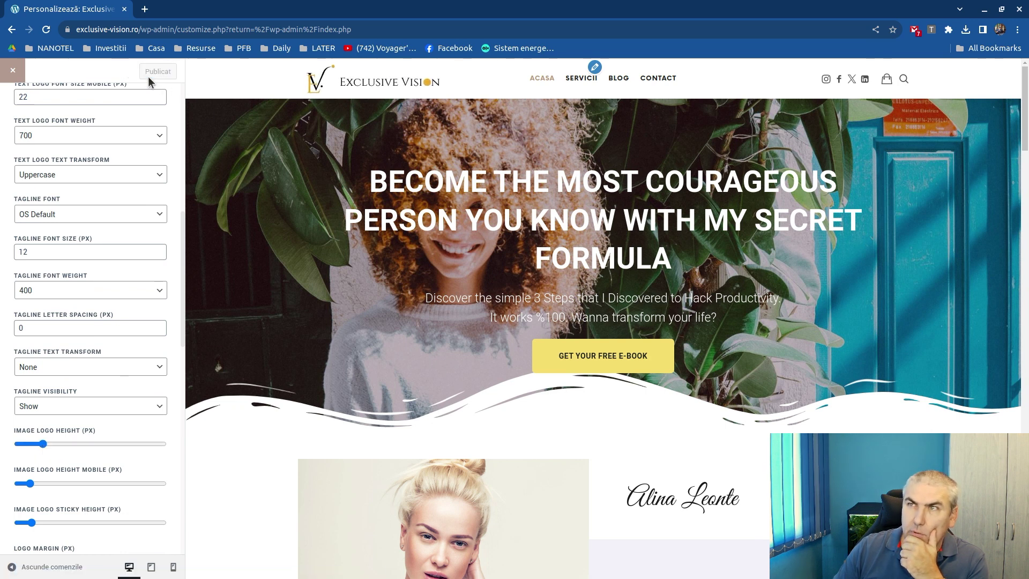
{"action": "left_click", "coordinate": [147, 11]}
Load exclusive-vision.ro in the new tab, then return to the Personalizează tab
{"action": "type", "text": "ec"}
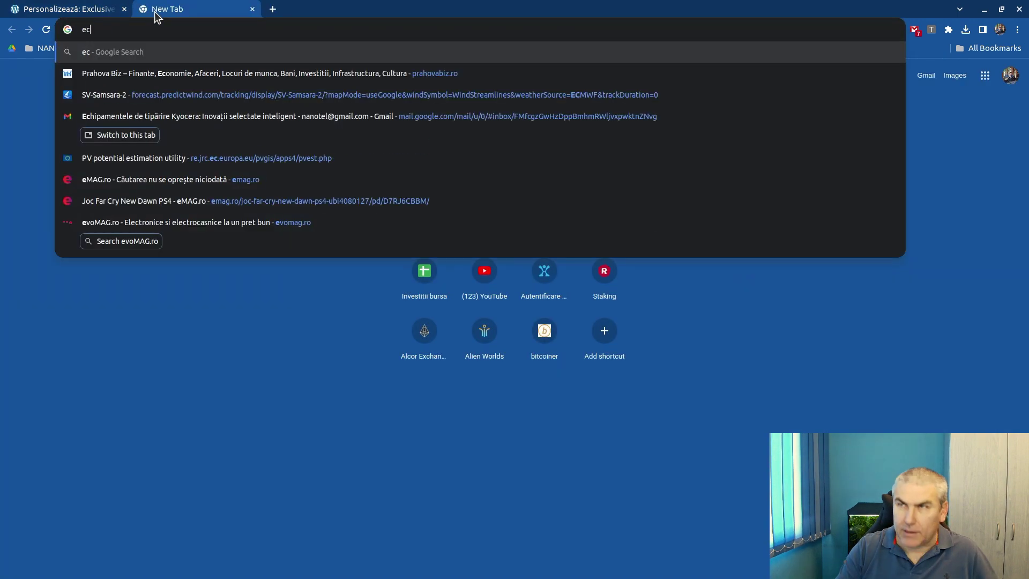
{"action": "key", "text": "BackSpace"}
{"action": "type", "text": "c"}
{"action": "key", "text": "BackSpace"}
{"action": "type", "text": "xc"}
{"action": "key", "text": "Return"}
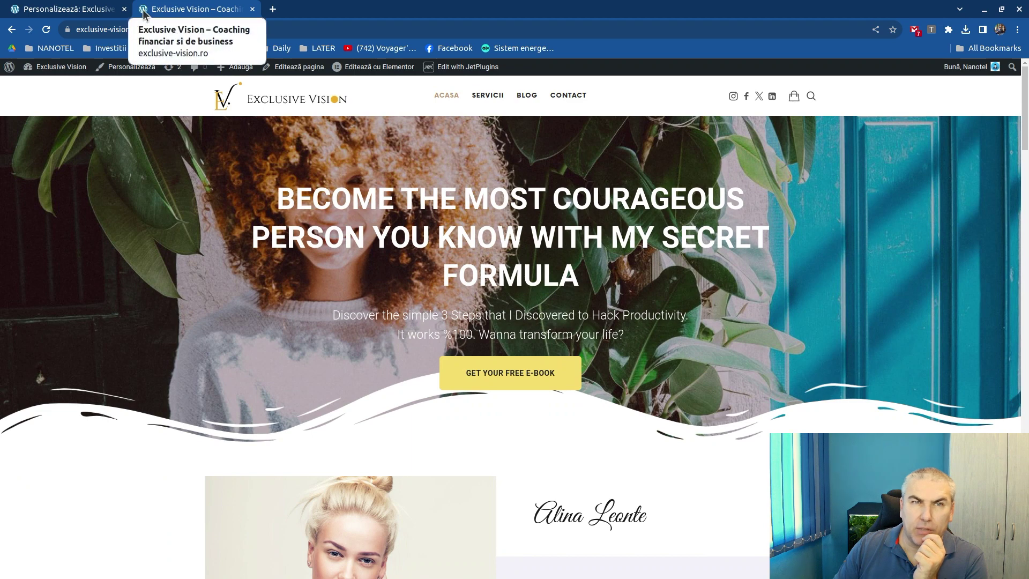
{"action": "left_click", "coordinate": [109, 14]}
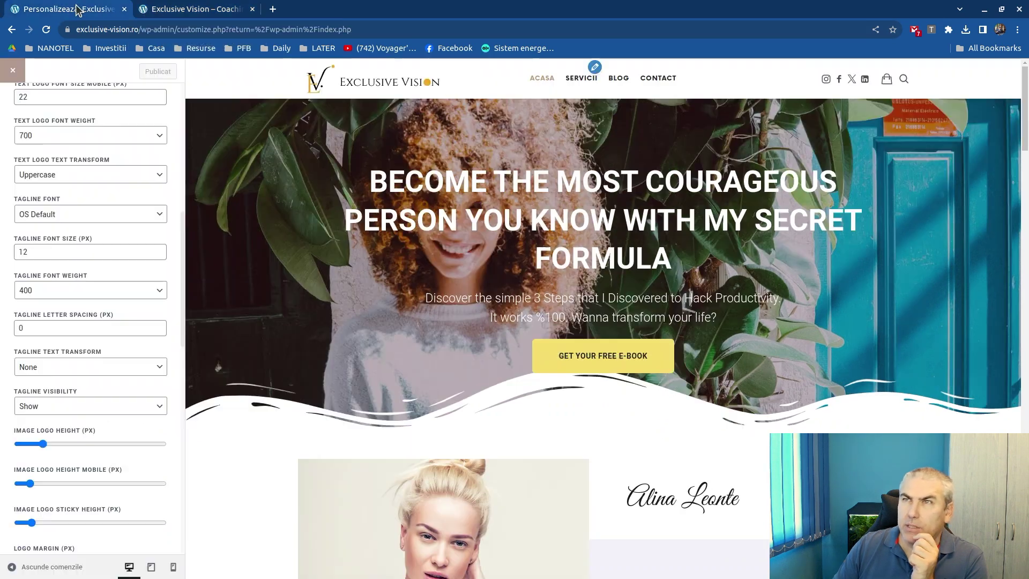